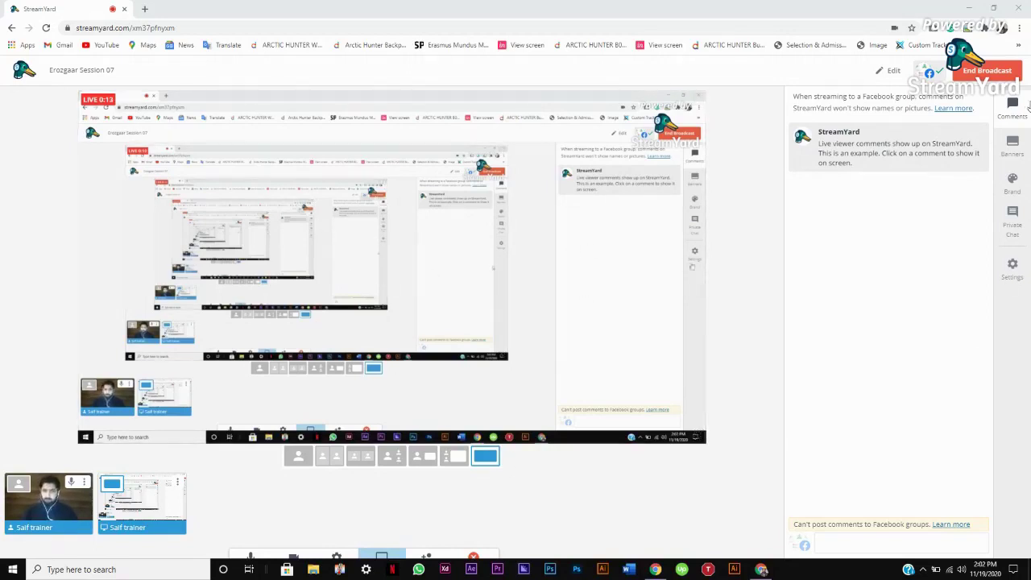
Step: Display the "Selection Tools + Paths & Anchors" ticker banner on the broadcast and bring up the viewer comments
{"action": "left_click", "coordinate": [1014, 153]}
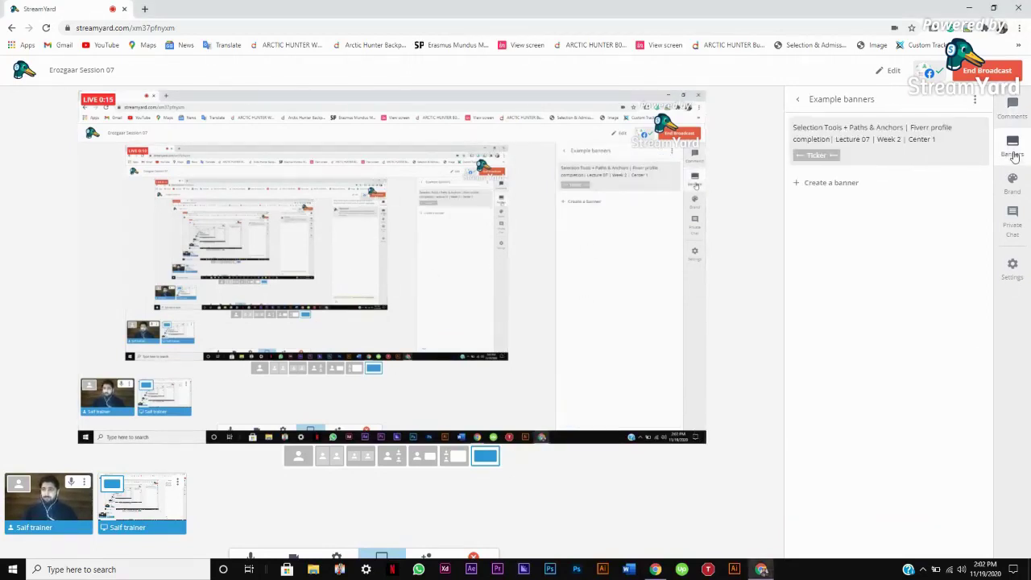
{"action": "left_click", "coordinate": [920, 146]}
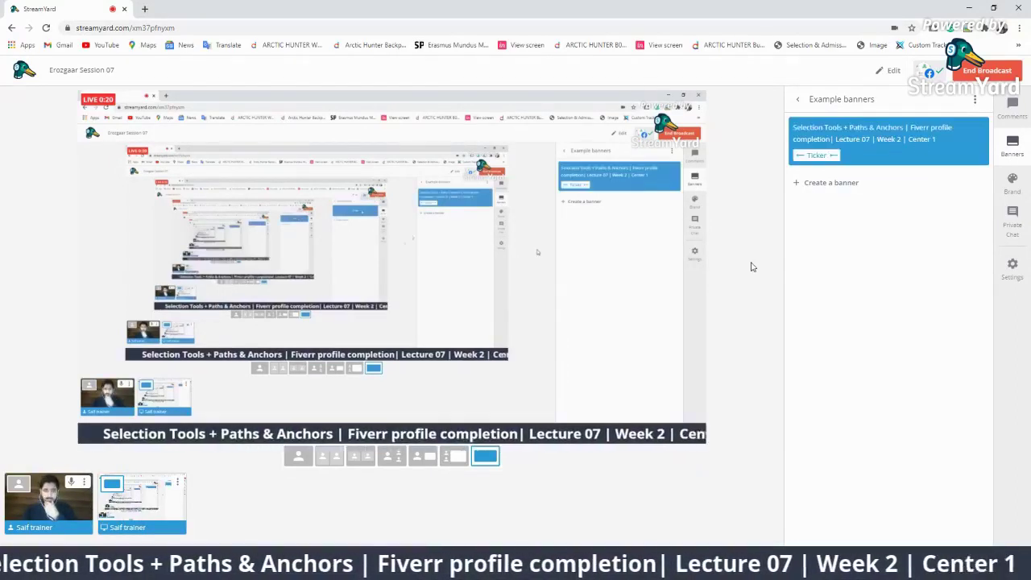
{"action": "mouse_move", "coordinate": [951, 124]}
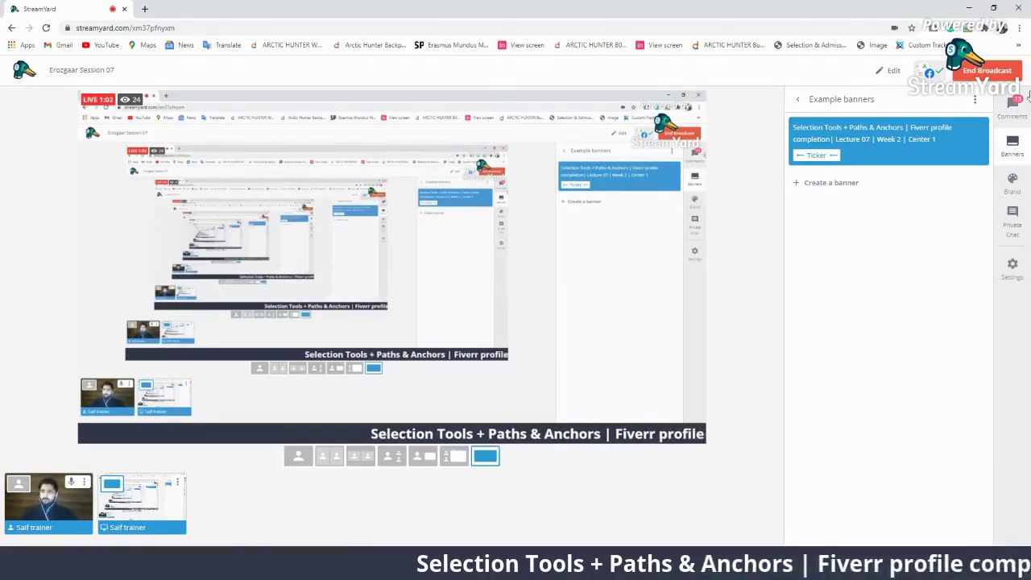
{"action": "left_click", "coordinate": [1013, 109]}
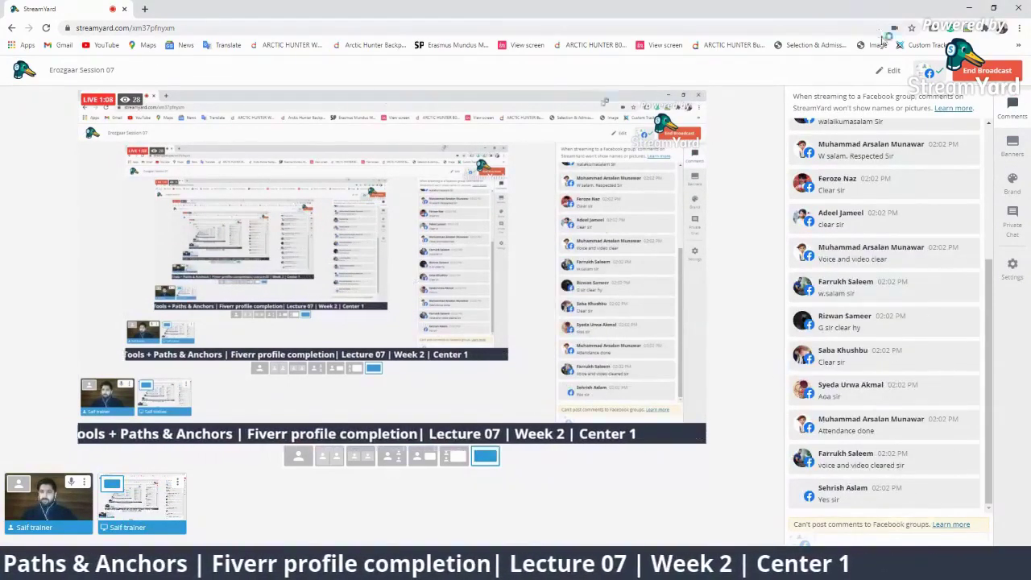
Step: Open the broadcast details for editing and load the Attendance Creative Design Group-01 form in a new browser tab
{"action": "left_click", "coordinate": [890, 70]}
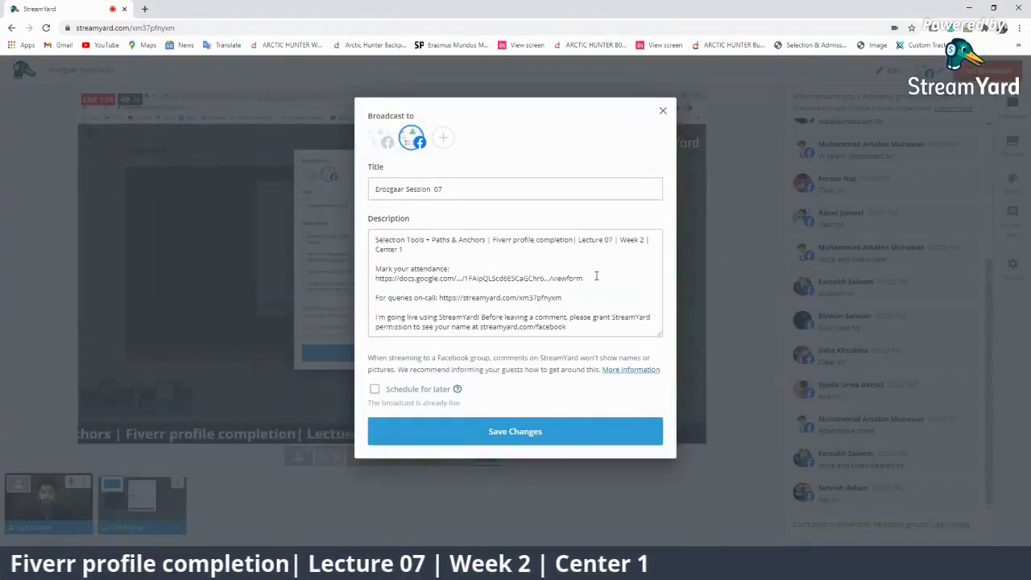
{"action": "left_click", "coordinate": [145, 8]}
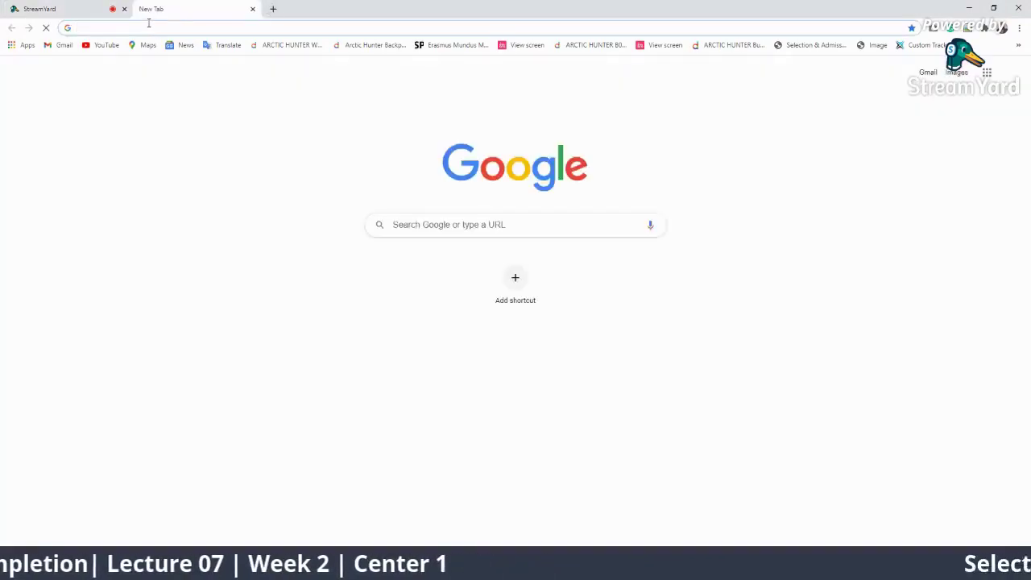
{"action": "type", "text": "att"}
{"action": "key", "text": "BackSpace"}
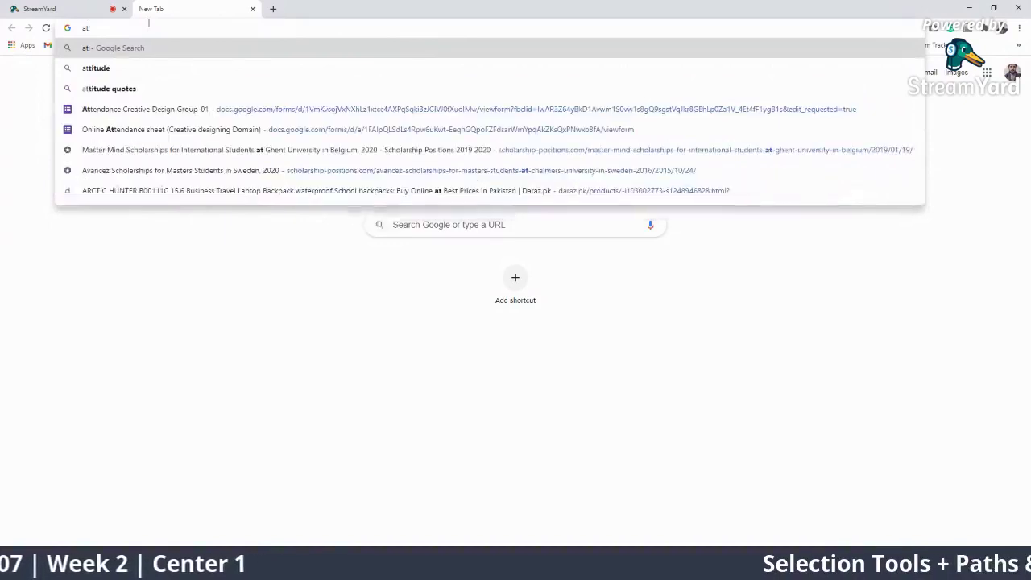
{"action": "key", "text": "Down"}
{"action": "key", "text": "Down"}
{"action": "key", "text": "Down"}
{"action": "key", "text": "Return"}
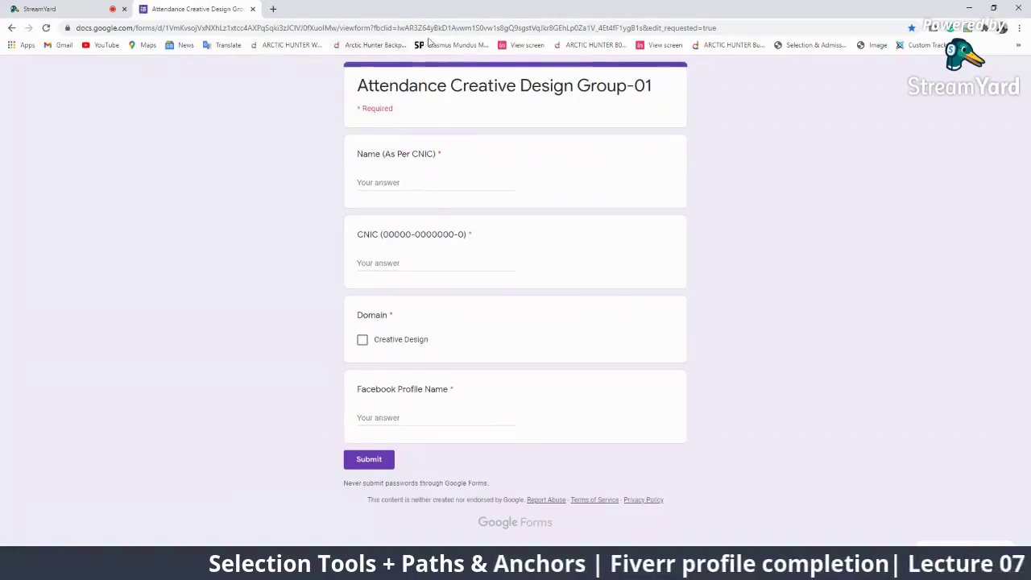
Step: Copy the attendance form's address, replace the attendance link in the broadcast description with it, and save the changes
{"action": "left_click", "coordinate": [452, 27]}
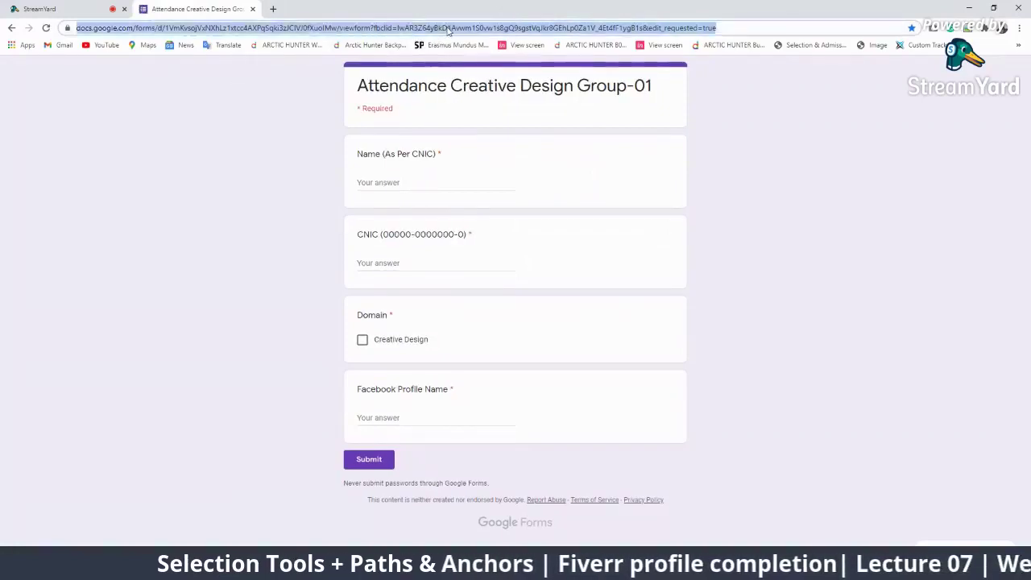
{"action": "double_click", "coordinate": [451, 28]}
{"action": "triple_click", "coordinate": [741, 30]}
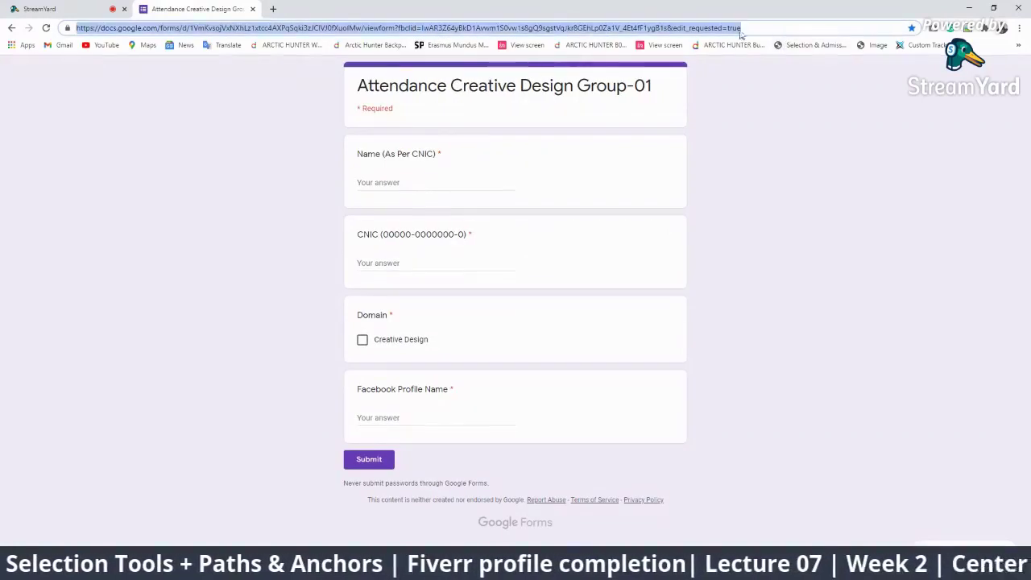
{"action": "left_click", "coordinate": [74, 6]}
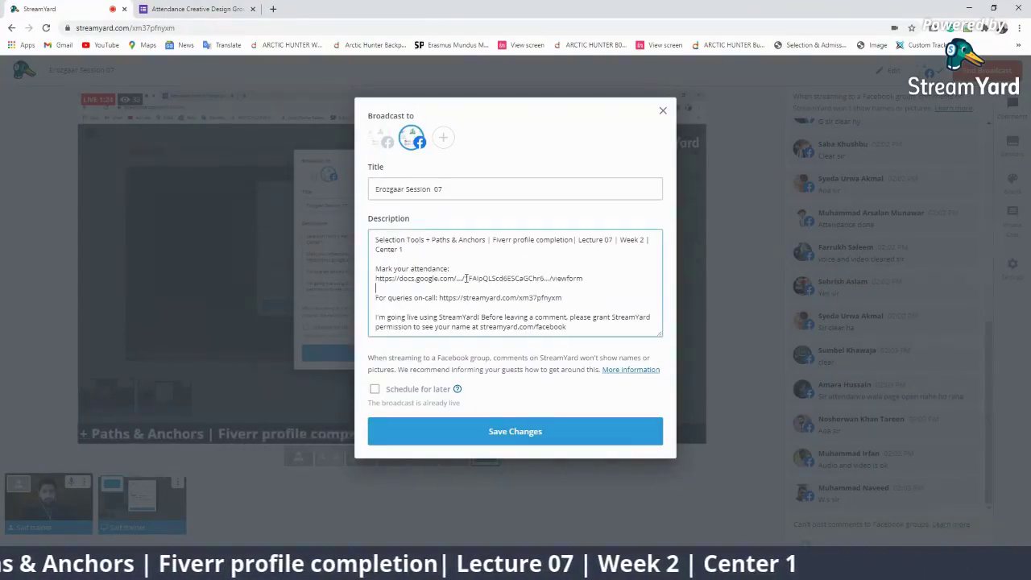
{"action": "left_click_drag", "start_coordinate": [582, 279], "coordinate": [376, 281]}
{"action": "type", "text": "https://docs.google.com/forms/d/1VmKvsojVxNXhLz1xtcc4AXPqSqki3zjCIVJ0fXuoIMw/viewform?fbclid=IwAR3Z64yBkD1Avwm150vw1s8gQ9sgstVqjkr8GEhLp0Za1V_4Et4fF1ygB1s&edit_requested=true"}
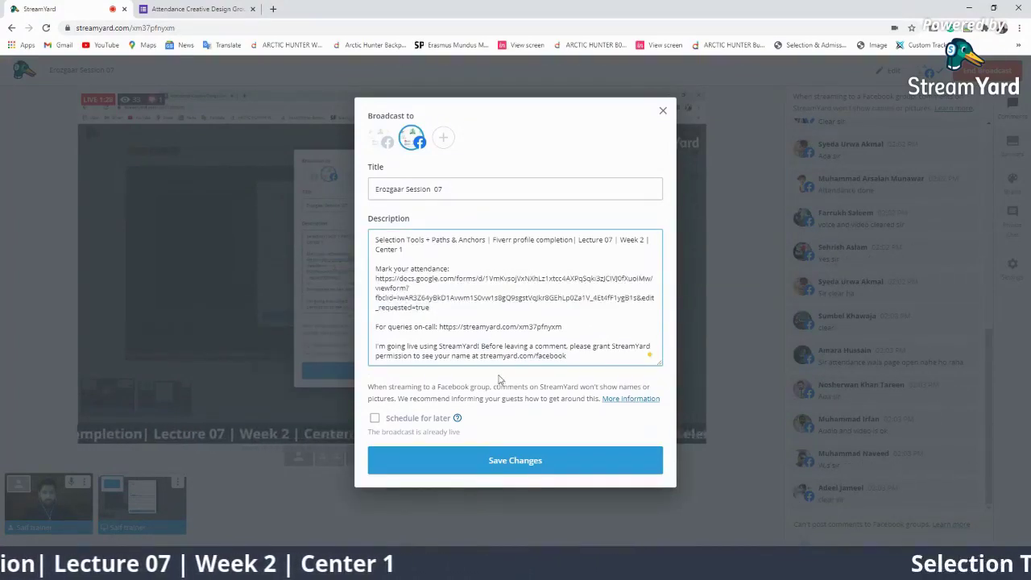
{"action": "left_click", "coordinate": [491, 460]}
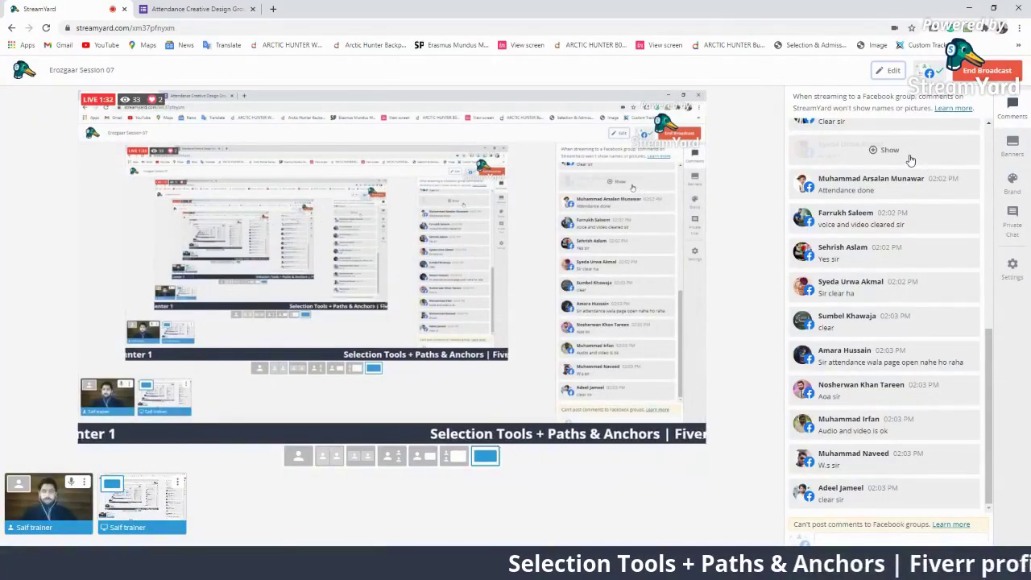
Step: Review the viewers' comments about attendance and check the attendance form page
{"action": "left_click", "coordinate": [886, 150]}
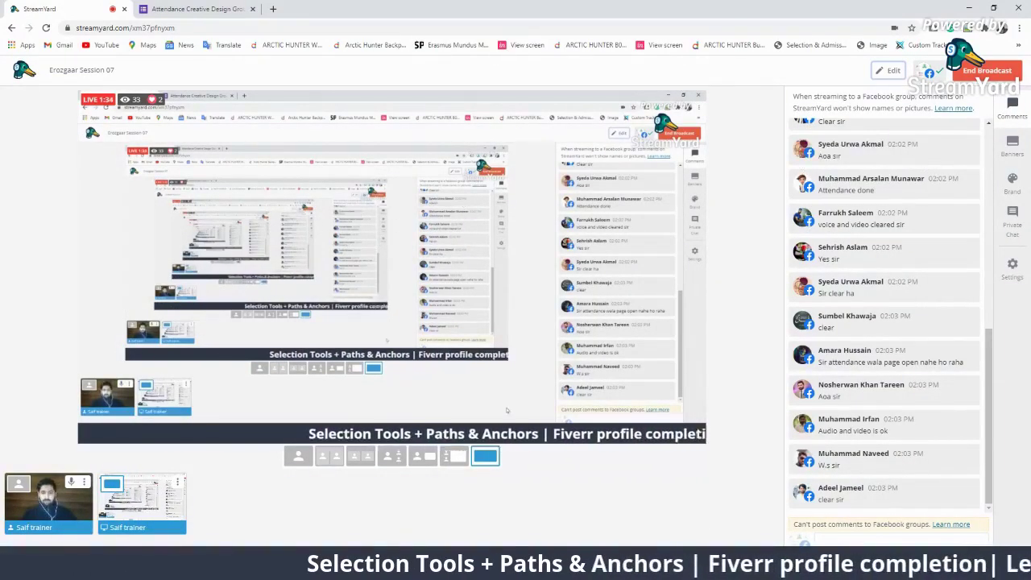
{"action": "left_click", "coordinate": [887, 424]}
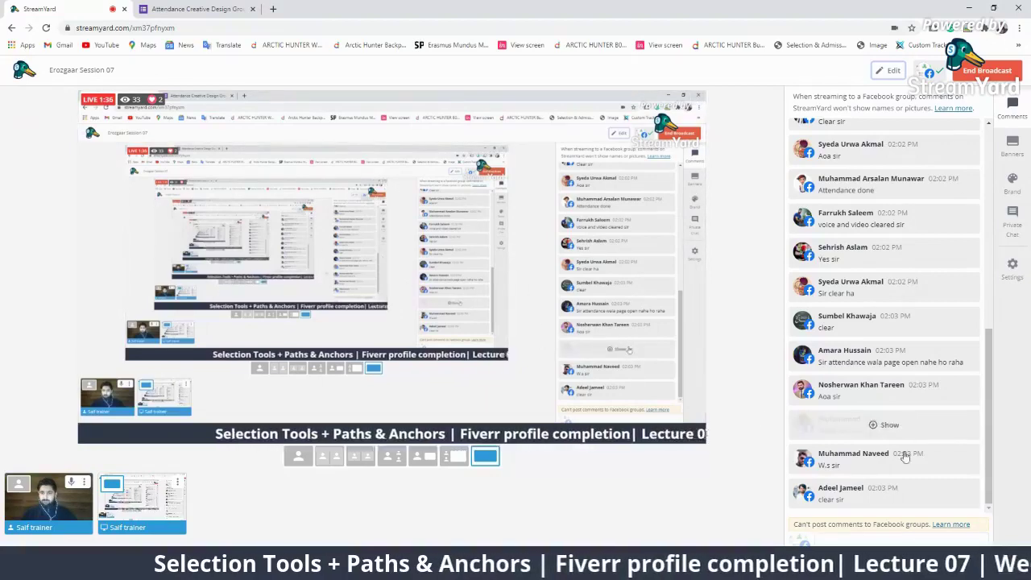
{"action": "left_click", "coordinate": [844, 416]}
{"action": "left_click", "coordinate": [874, 352]}
{"action": "left_click", "coordinate": [874, 352]}
{"action": "left_click", "coordinate": [874, 352]}
{"action": "left_click", "coordinate": [874, 352]}
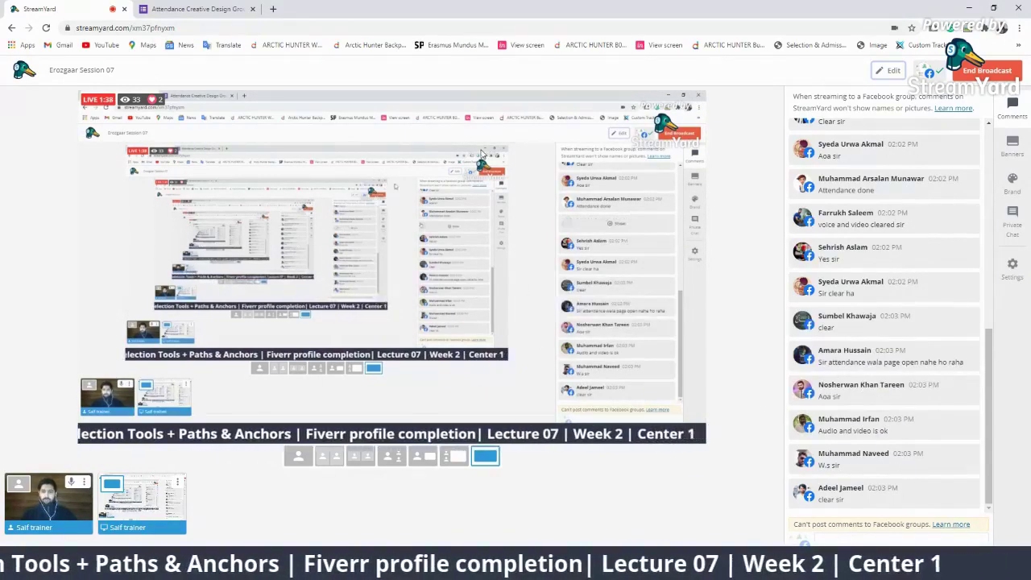
{"action": "left_click", "coordinate": [202, 9]}
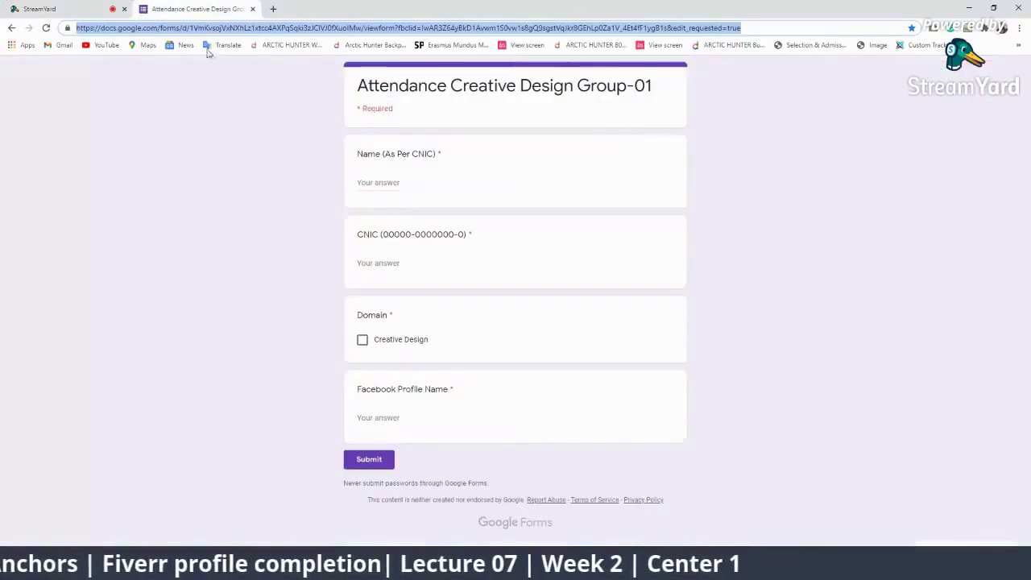
{"action": "left_click", "coordinate": [49, 8]}
{"action": "left_click", "coordinate": [878, 356]}
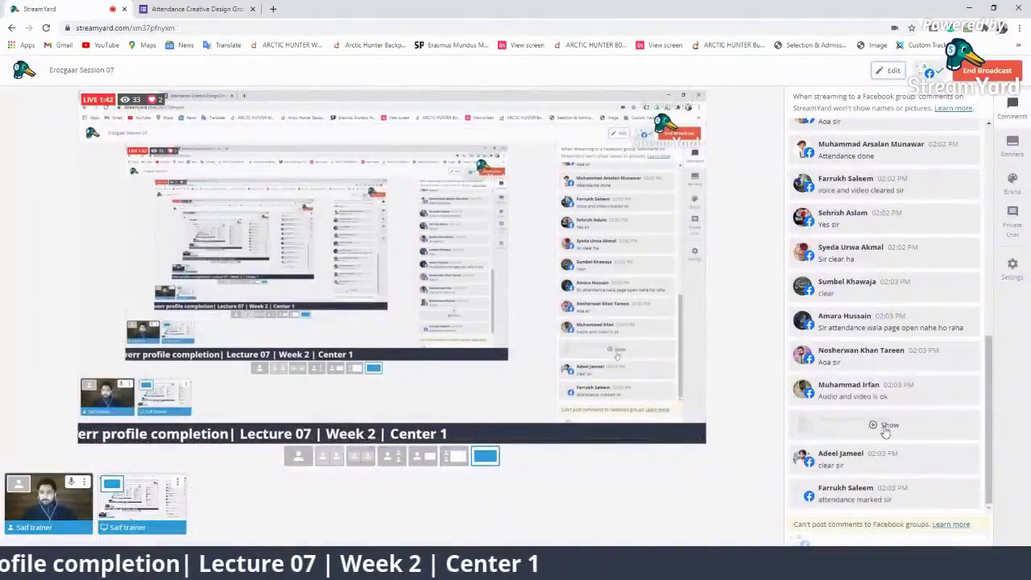
{"action": "left_click", "coordinate": [889, 356]}
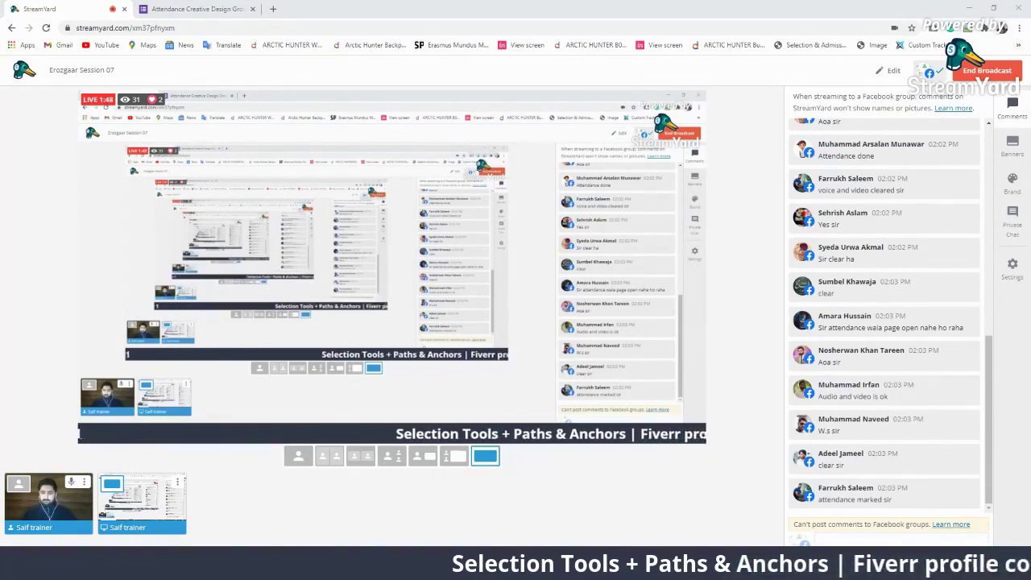
Step: Launch Adobe Illustrator, dismiss its What's New window, and minimize it to return to the broadcast studio
{"action": "mouse_move", "coordinate": [760, 564]}
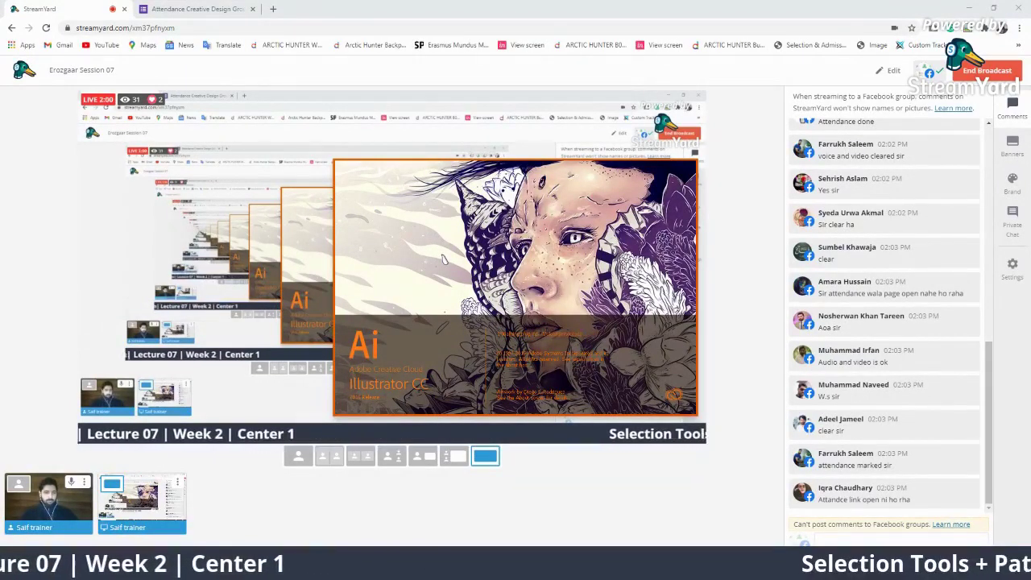
{"action": "key", "text": "XF86MonBrightnessUp"}
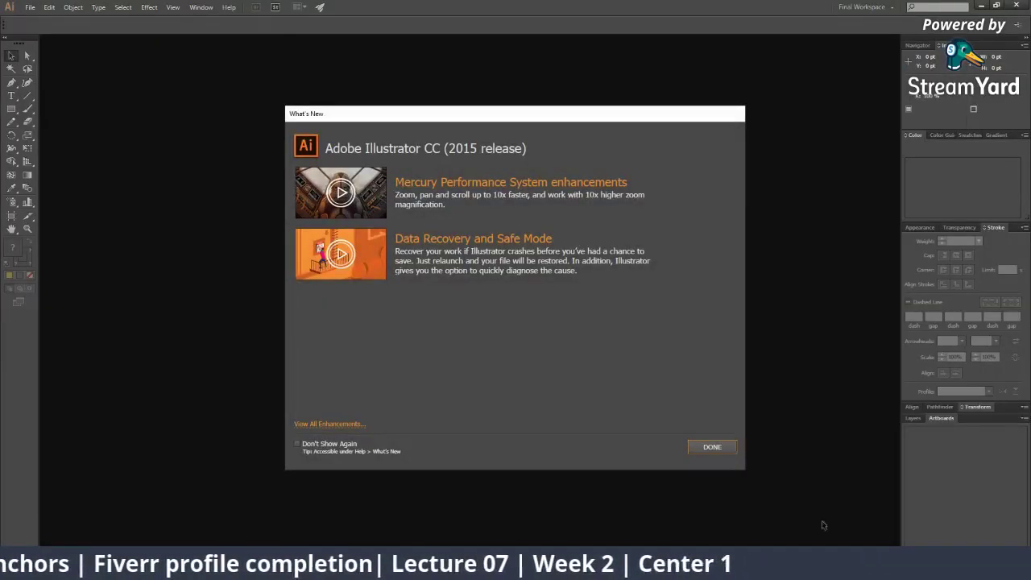
{"action": "left_click", "coordinate": [712, 447]}
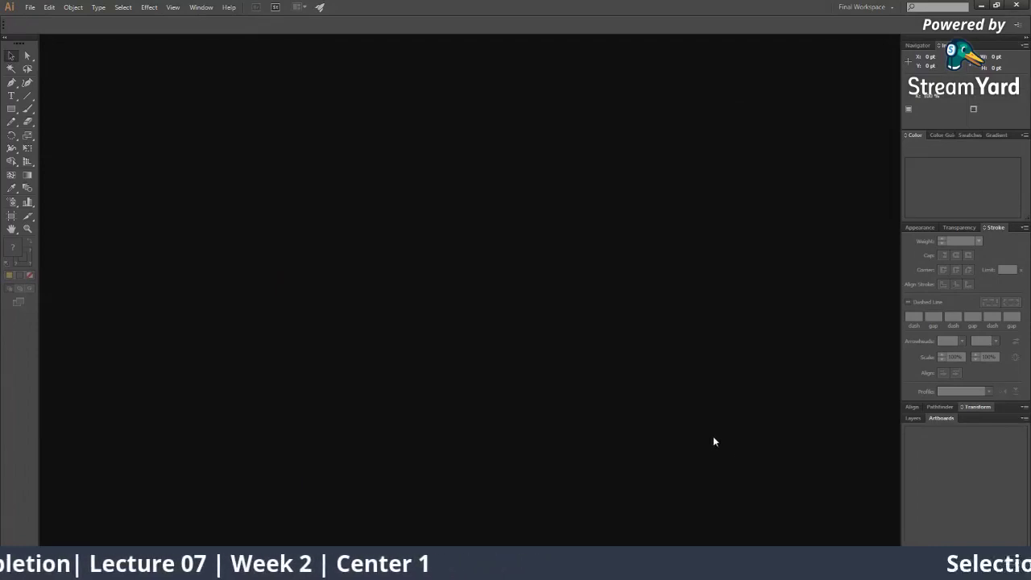
{"action": "left_click", "coordinate": [984, 5]}
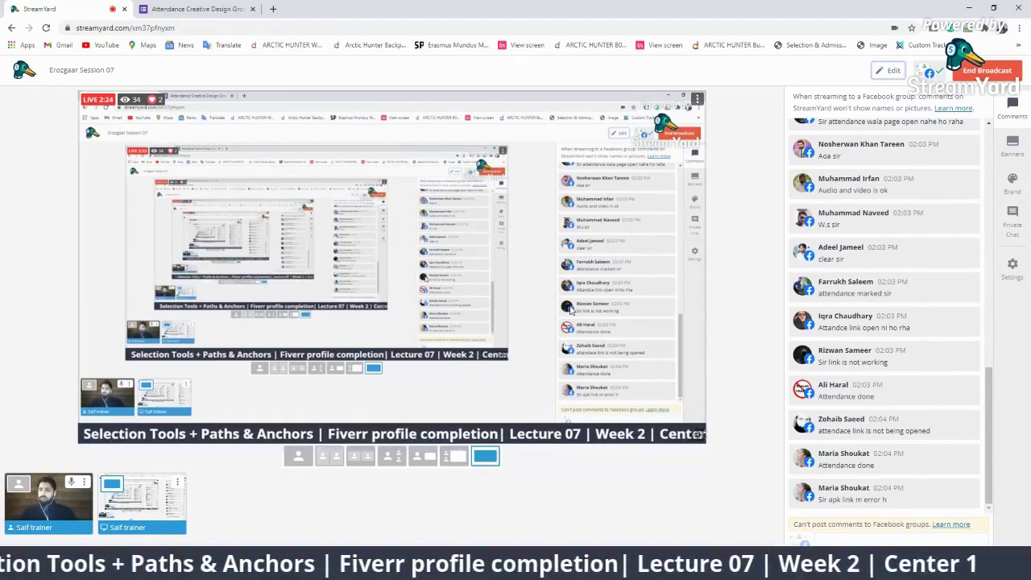
Step: Feature the comments "Attandce link open ni ho rha" and "Sir link is not working" on the broadcast one after another, ending with none displayed
{"action": "left_click", "coordinate": [902, 324]}
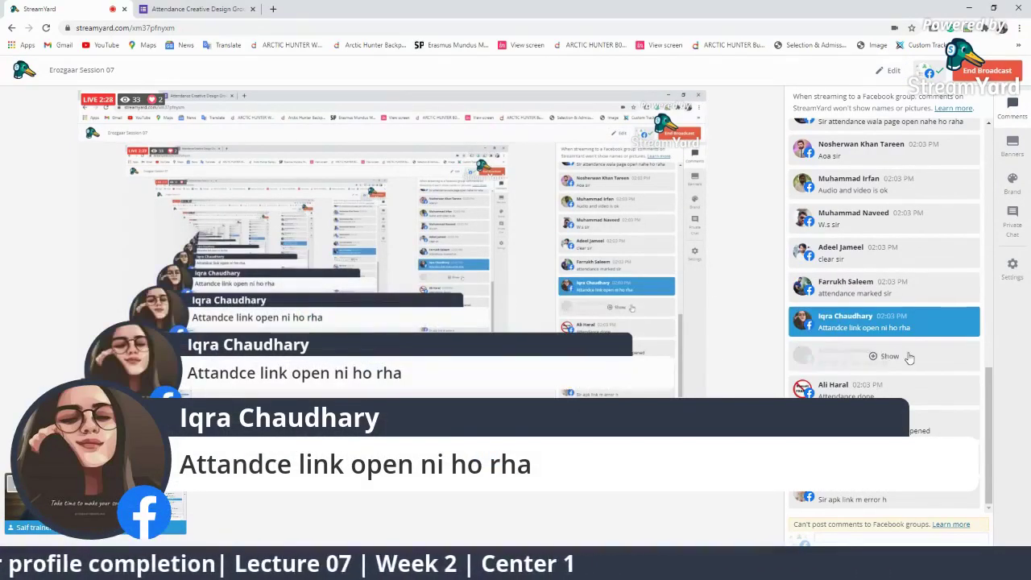
{"action": "left_click", "coordinate": [902, 357]}
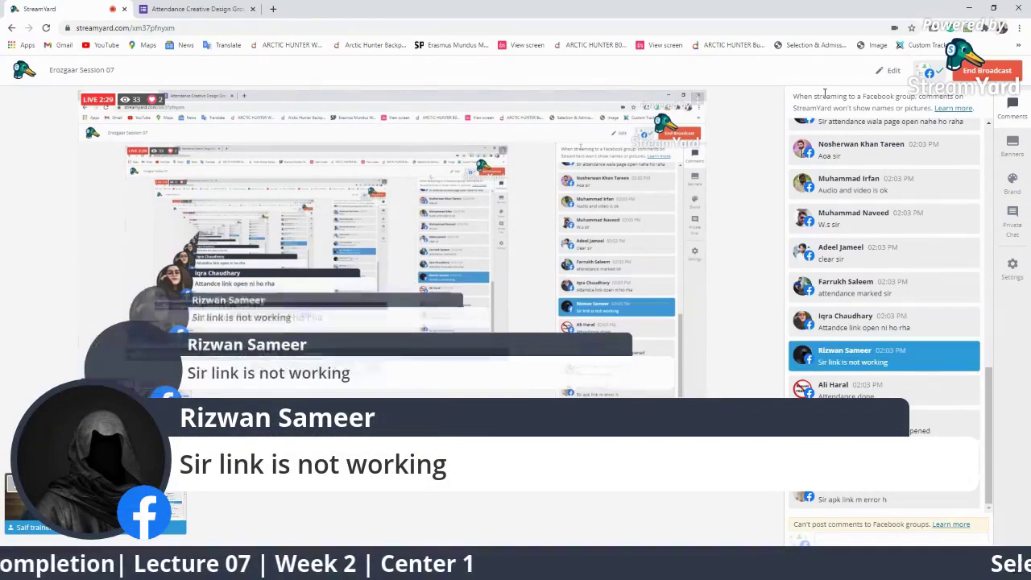
{"action": "left_click", "coordinate": [195, 9]}
{"action": "left_click", "coordinate": [40, 9]}
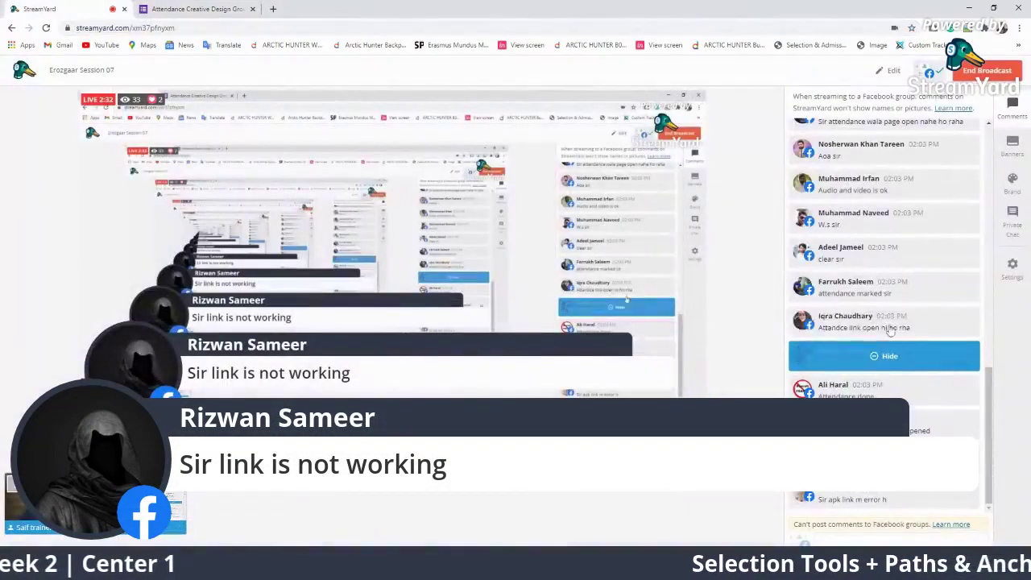
{"action": "mouse_move", "coordinate": [851, 320]}
{"action": "left_click", "coordinate": [854, 355]}
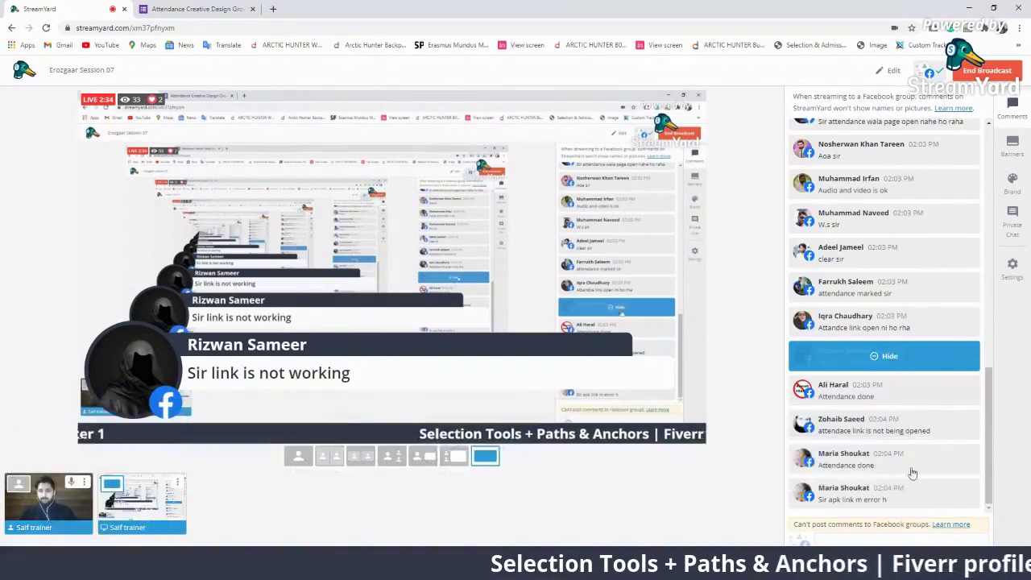
Step: Feature the comments "attendace link is not being opened" and "Sir apk link m error h" on the broadcast, and hide the last one
{"action": "left_click", "coordinate": [902, 424]}
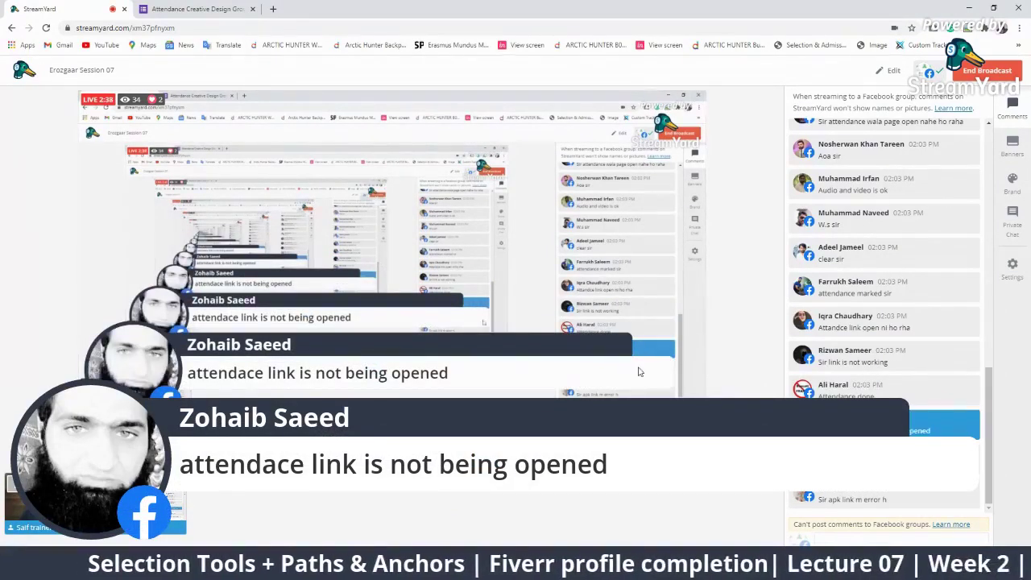
{"action": "left_click", "coordinate": [857, 463]}
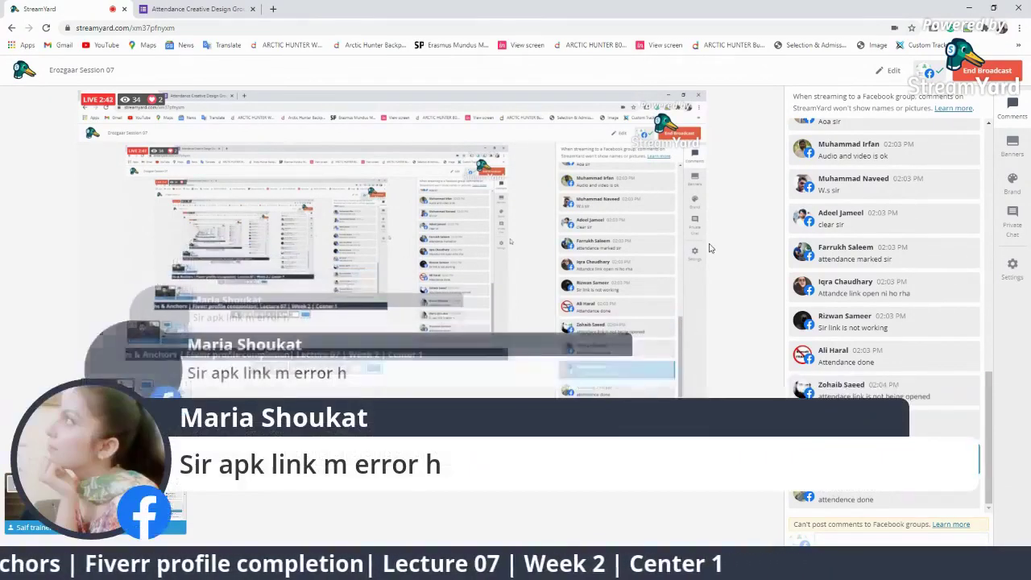
{"action": "left_click", "coordinate": [874, 456]}
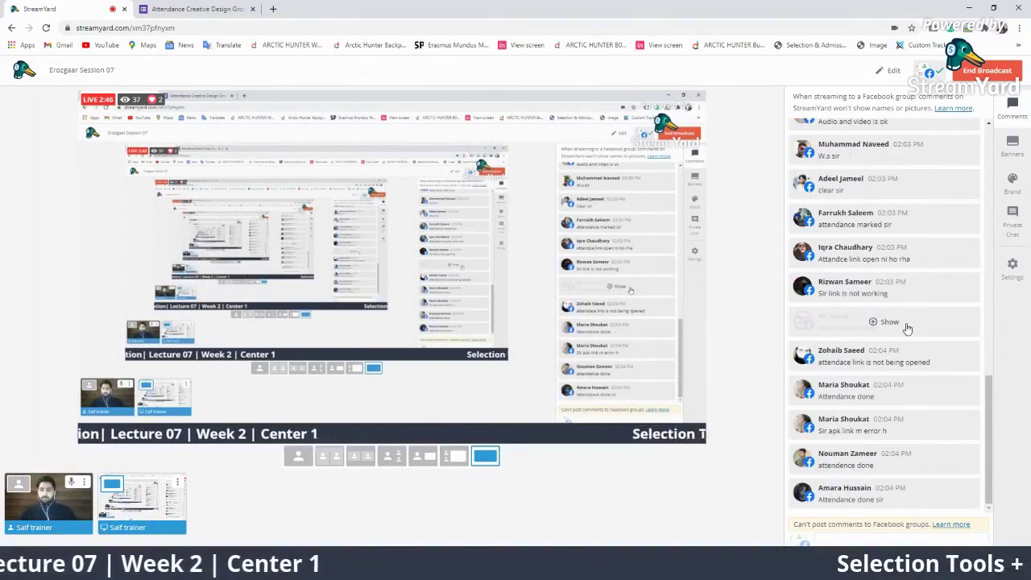
{"action": "left_click", "coordinate": [883, 322]}
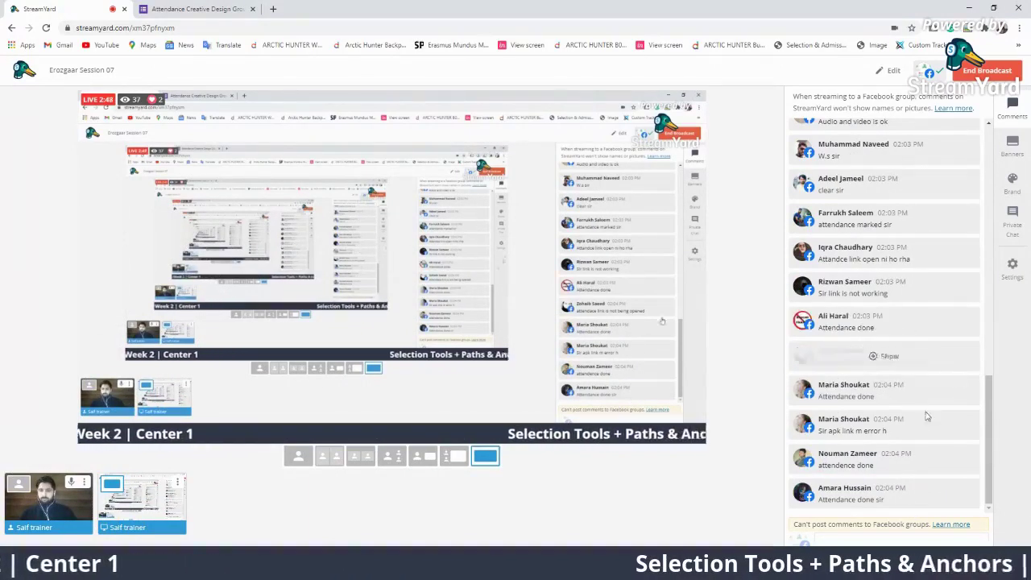
Step: Feature the earlier comment "Sir attendance wala page open nahe ho raha" and add the waiting guest to the broadcast
{"action": "scroll", "coordinate": [921, 421], "scroll_direction": "up", "scroll_amount": 10}
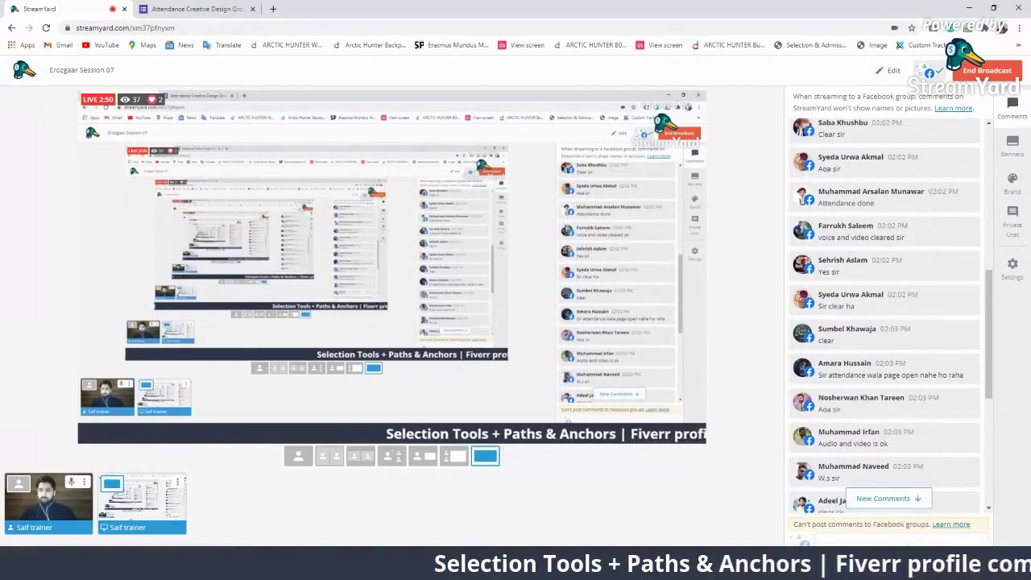
{"action": "left_click", "coordinate": [928, 372]}
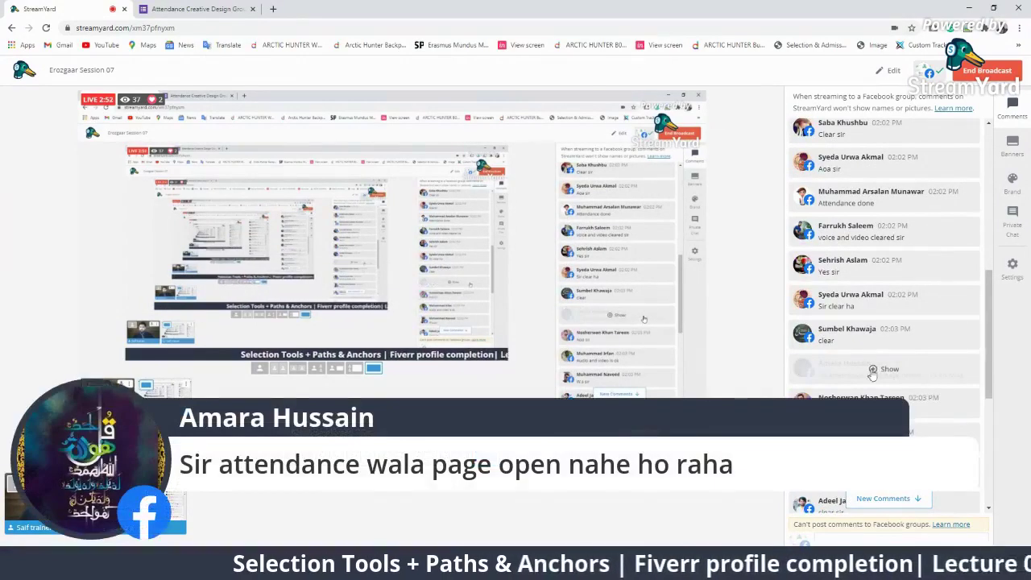
{"action": "mouse_move", "coordinate": [876, 370]}
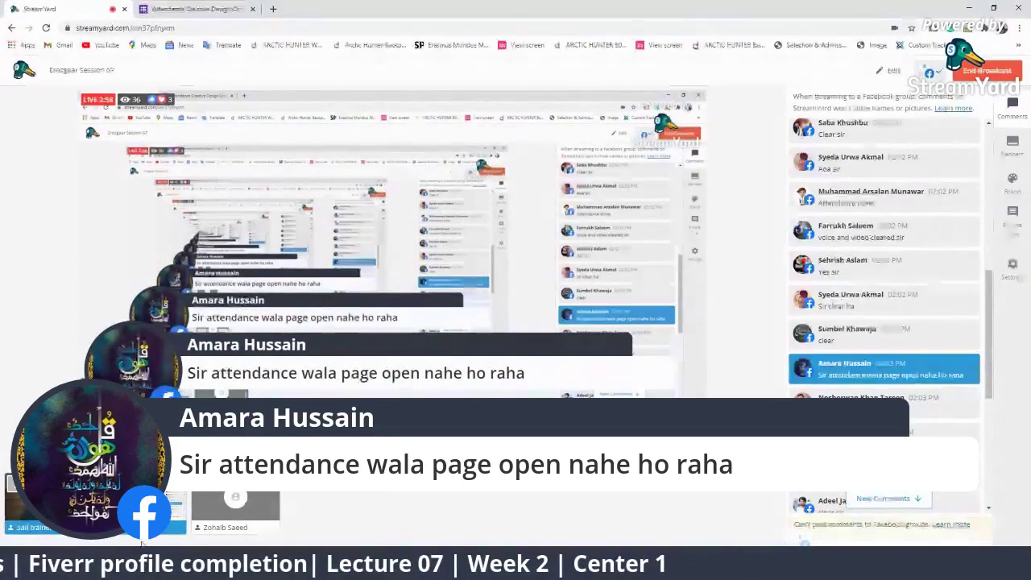
{"action": "left_click", "coordinate": [235, 505]}
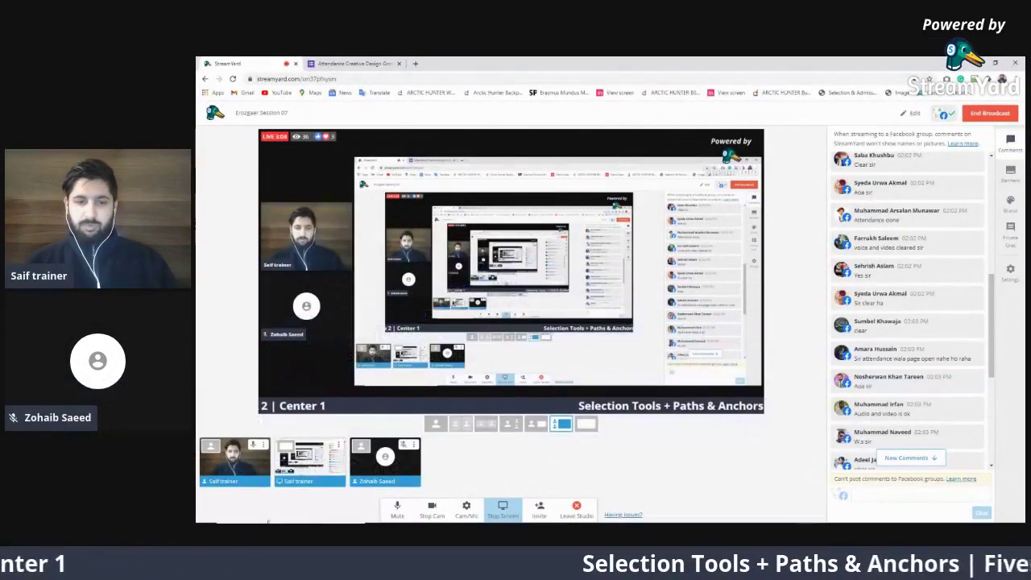
Step: Try to unmute the guest's microphone, remove the guest from the broadcast, and show only the shared screen
{"action": "left_click", "coordinate": [403, 445]}
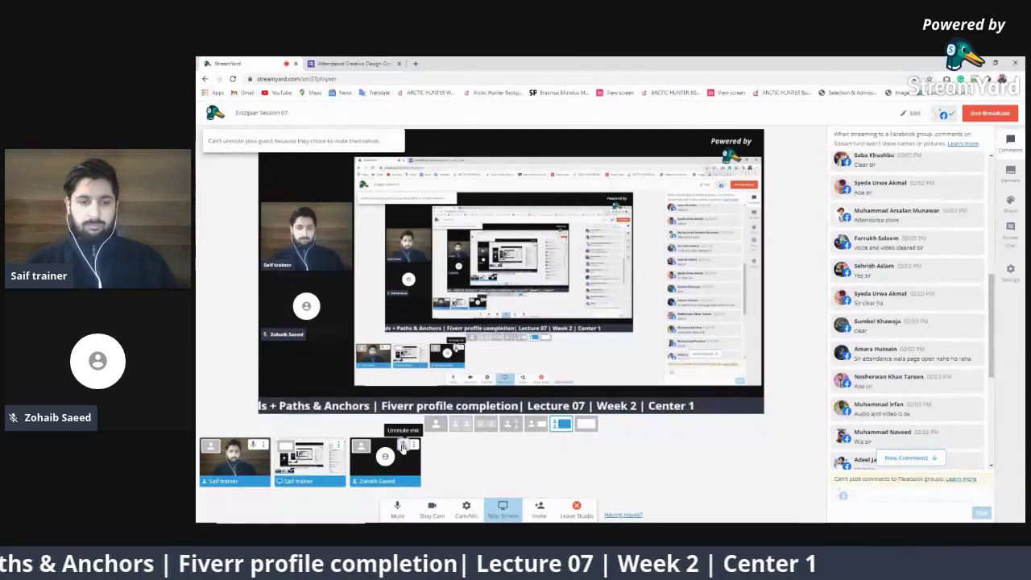
{"action": "left_click", "coordinate": [402, 456]}
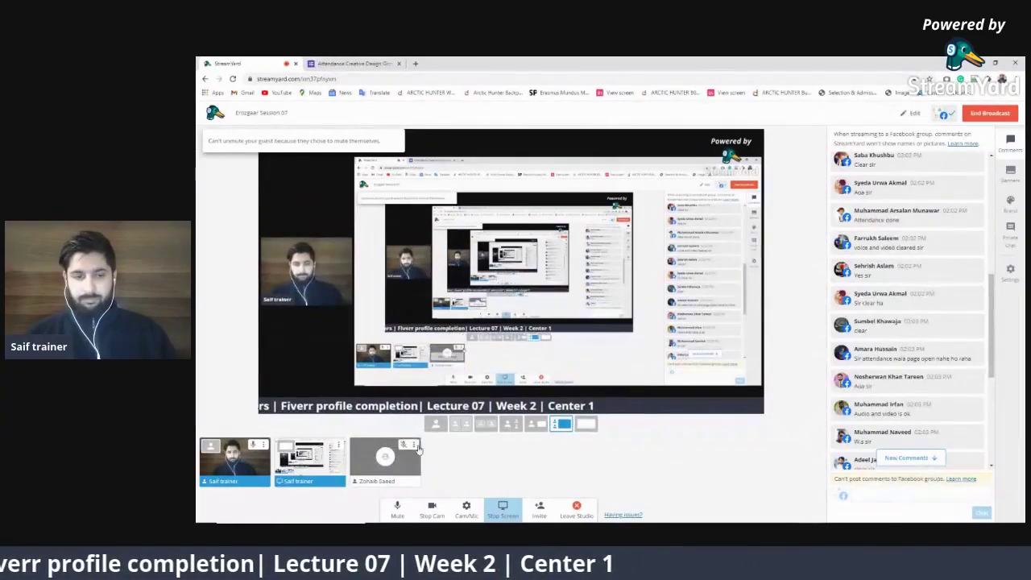
{"action": "left_click", "coordinate": [414, 445]}
{"action": "left_click", "coordinate": [483, 439]}
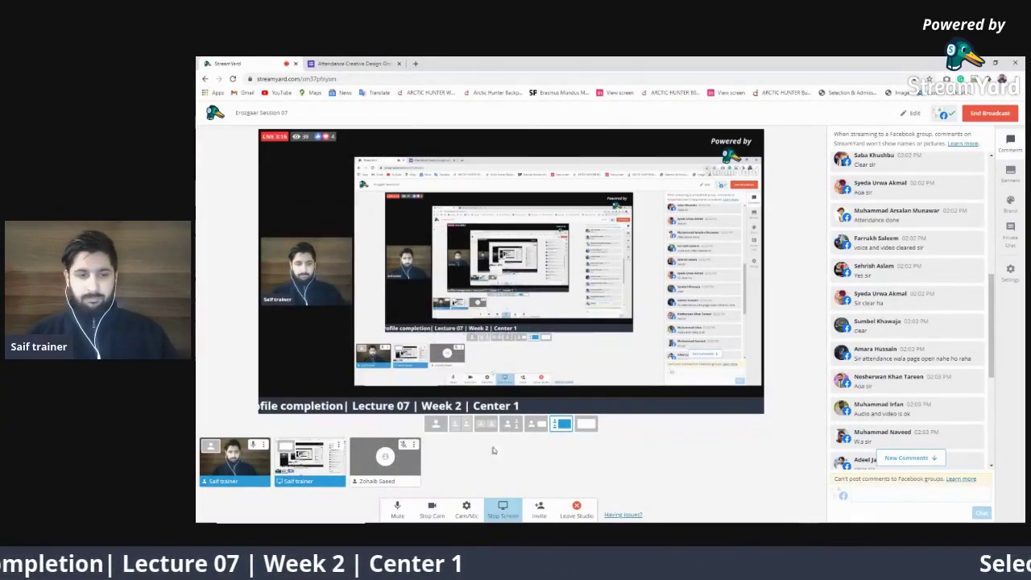
{"action": "left_click", "coordinate": [593, 427]}
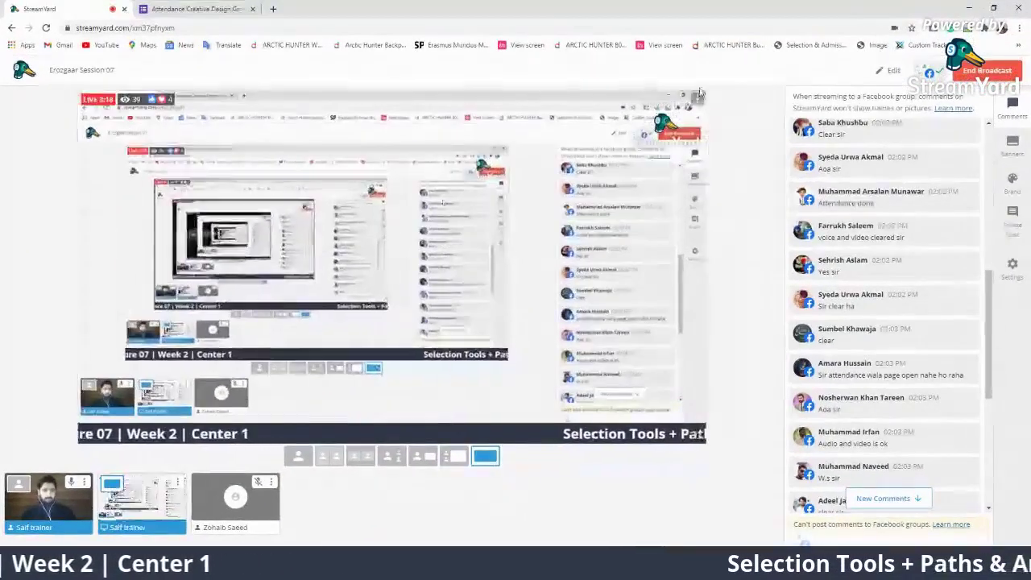
Step: Check the newest viewer comments and the guest's private chat message, ending on the comments
{"action": "left_click", "coordinate": [884, 250]}
{"action": "scroll", "coordinate": [905, 356], "scroll_direction": "down", "scroll_amount": 6}
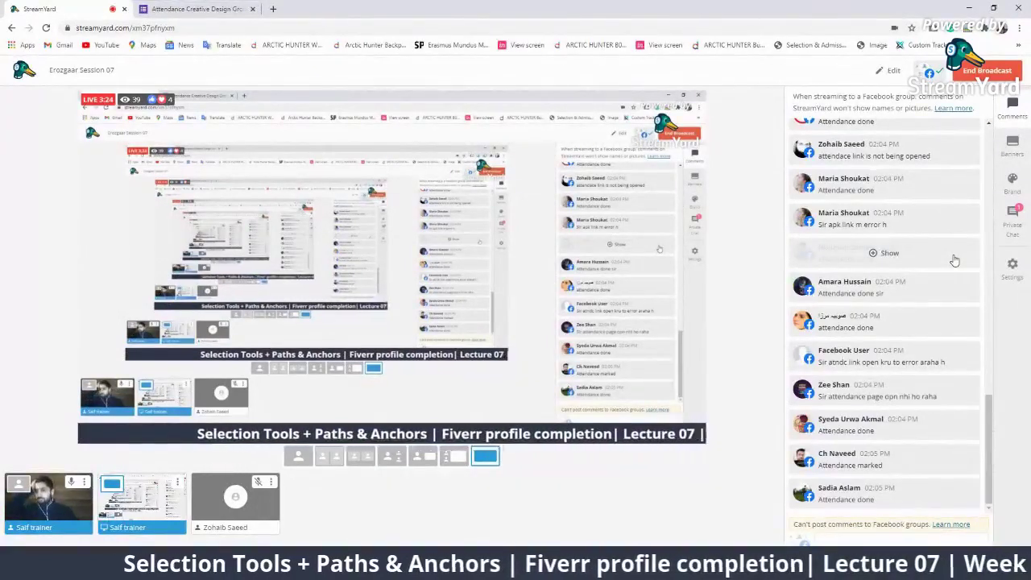
{"action": "left_click", "coordinate": [1015, 216]}
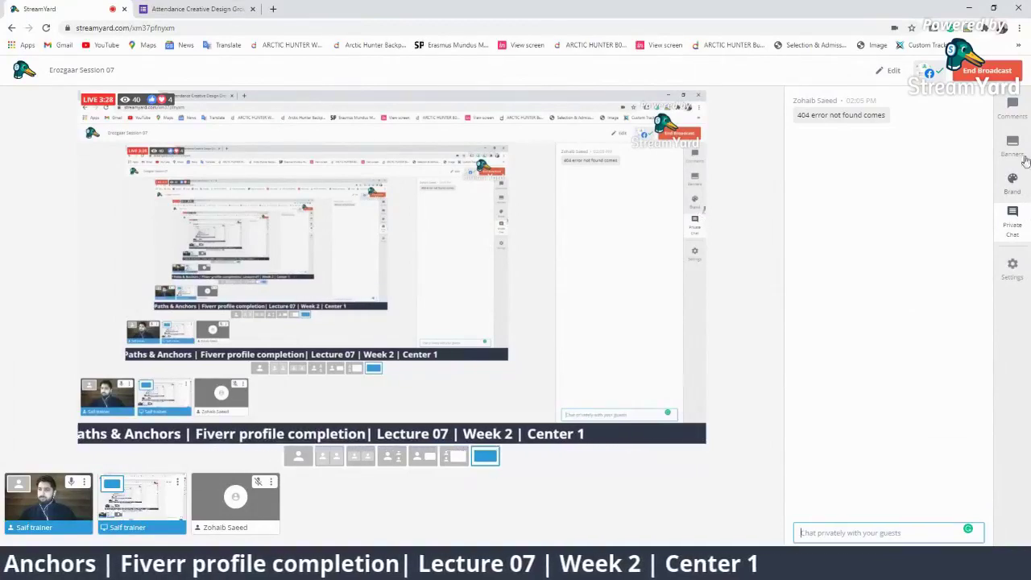
{"action": "left_click", "coordinate": [1023, 116]}
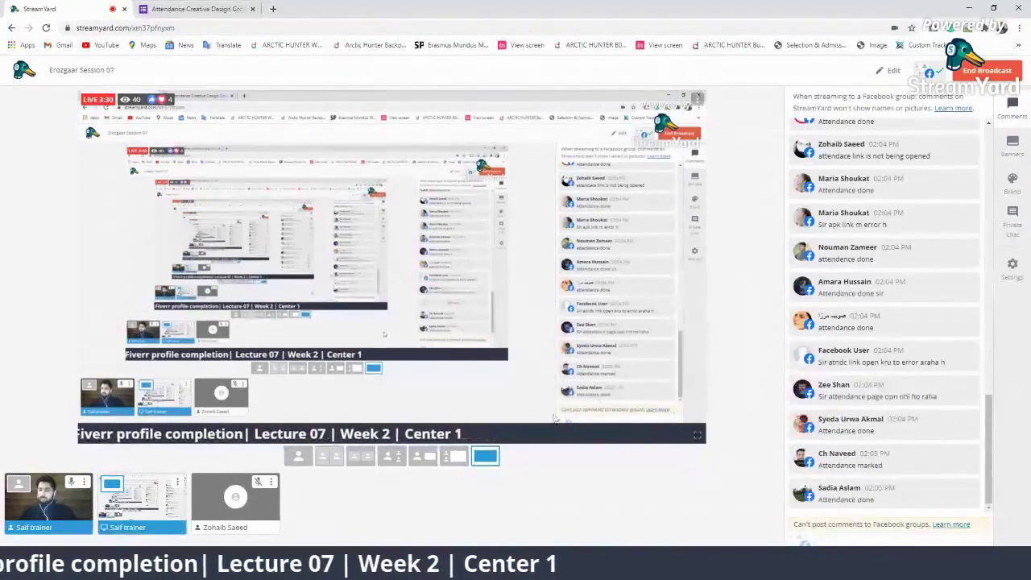
Step: Select the full web address of the open attendance form and return to the broadcast studio
{"action": "left_click", "coordinate": [197, 9]}
{"action": "left_click", "coordinate": [780, 25]}
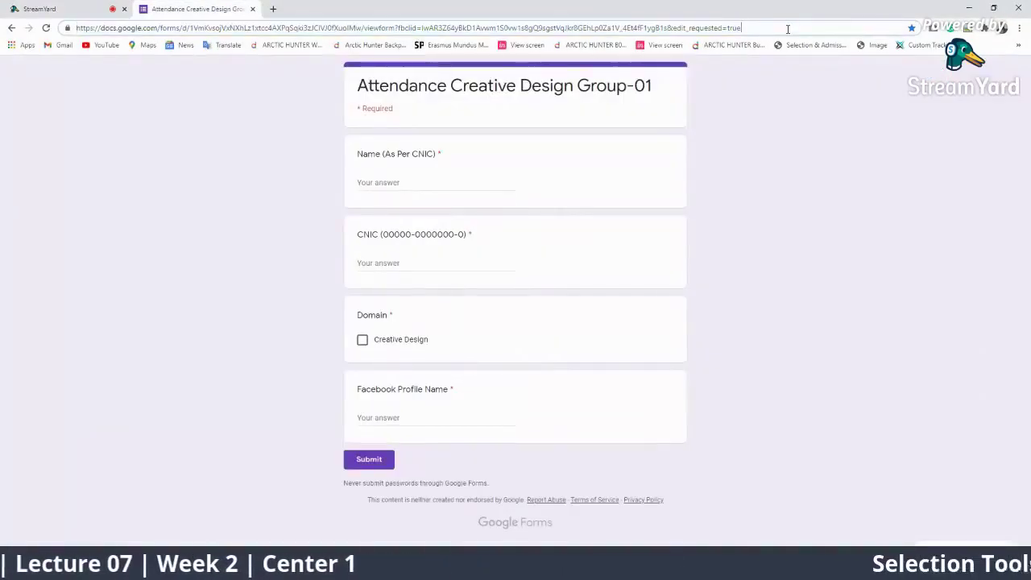
{"action": "triple_click", "coordinate": [785, 27]}
{"action": "left_click", "coordinate": [793, 28]}
{"action": "triple_click", "coordinate": [792, 28]}
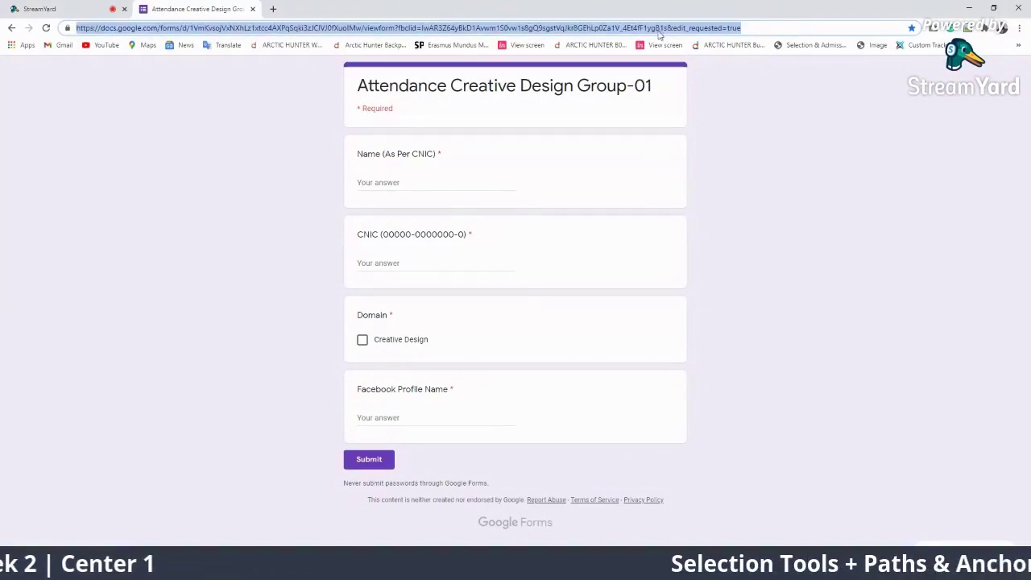
{"action": "left_click", "coordinate": [29, 7]}
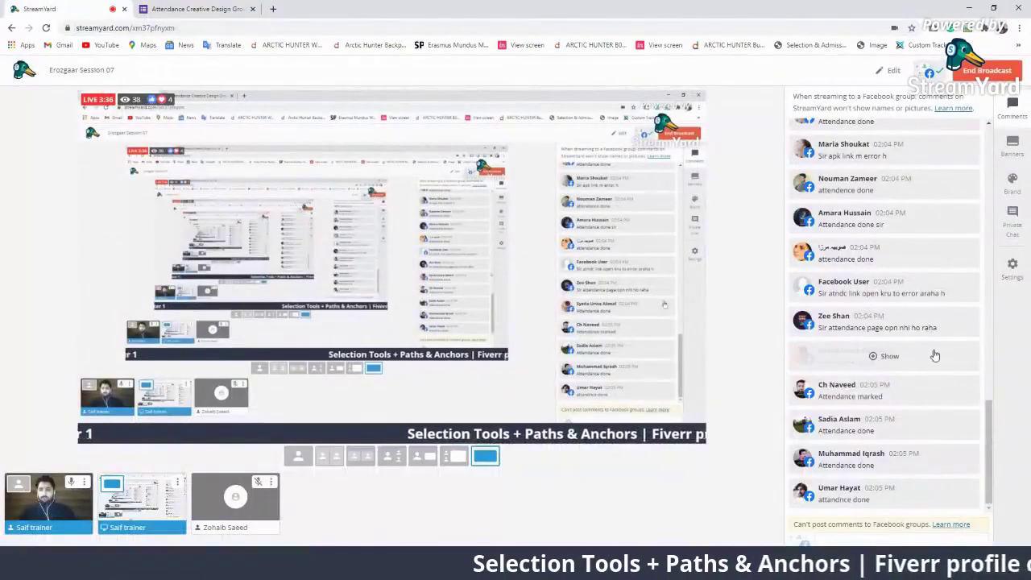
Step: Review viewers' old and new comments about the attendance link, and look at the attendance form again
{"action": "left_click", "coordinate": [934, 355]}
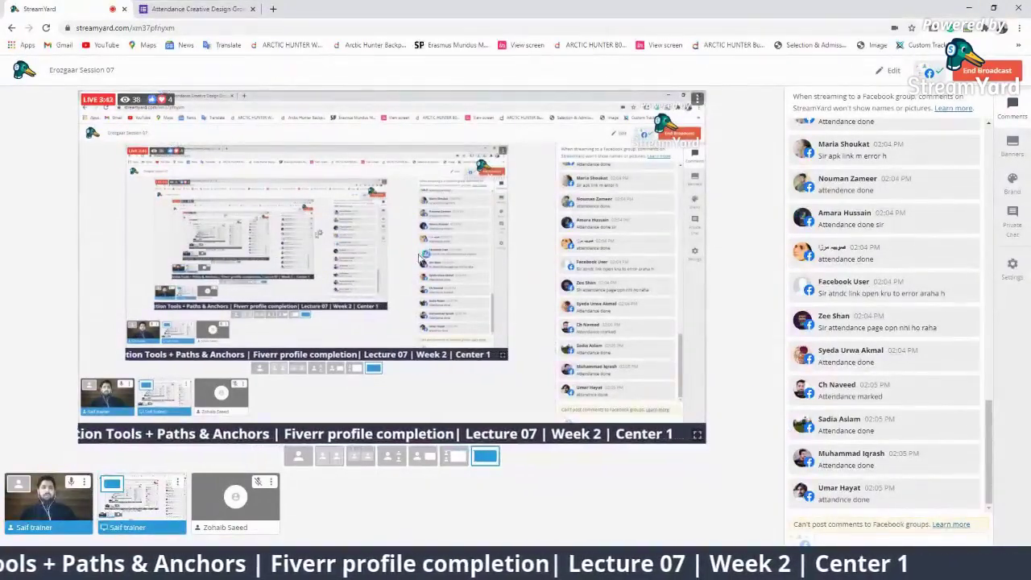
{"action": "left_click", "coordinate": [197, 9]}
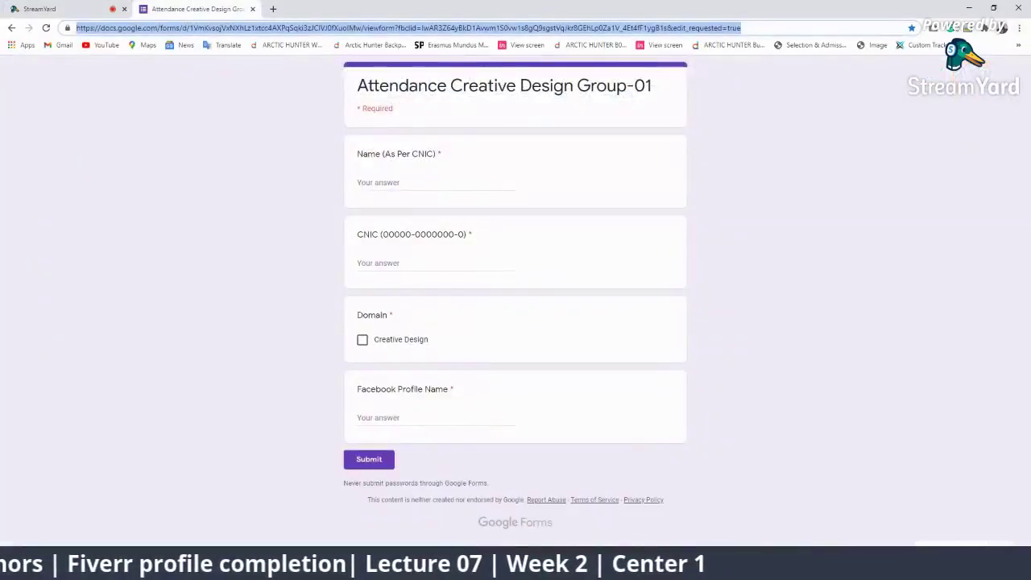
{"action": "left_click", "coordinate": [46, 8]}
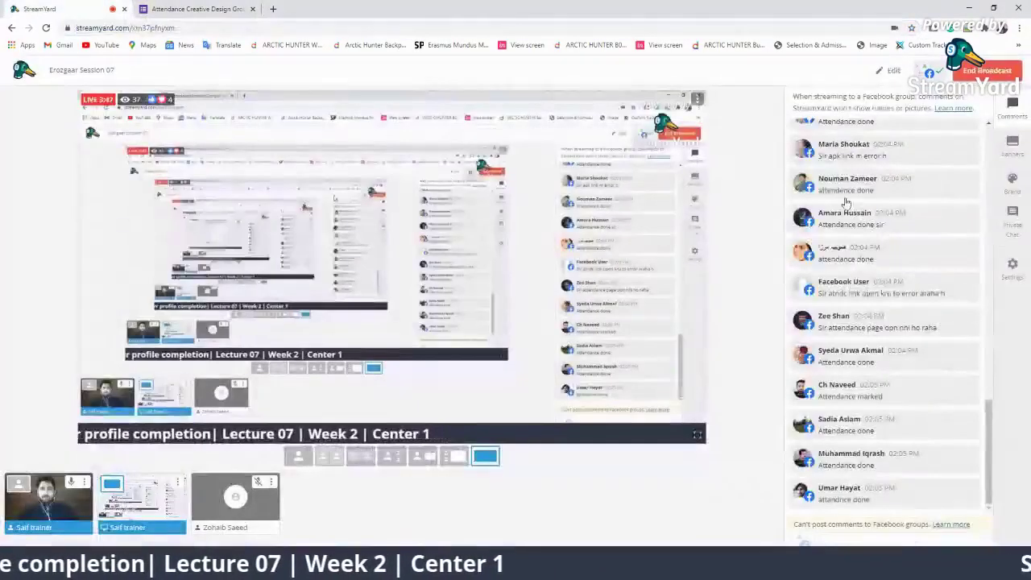
{"action": "scroll", "coordinate": [944, 414], "scroll_direction": "down", "scroll_amount": 2}
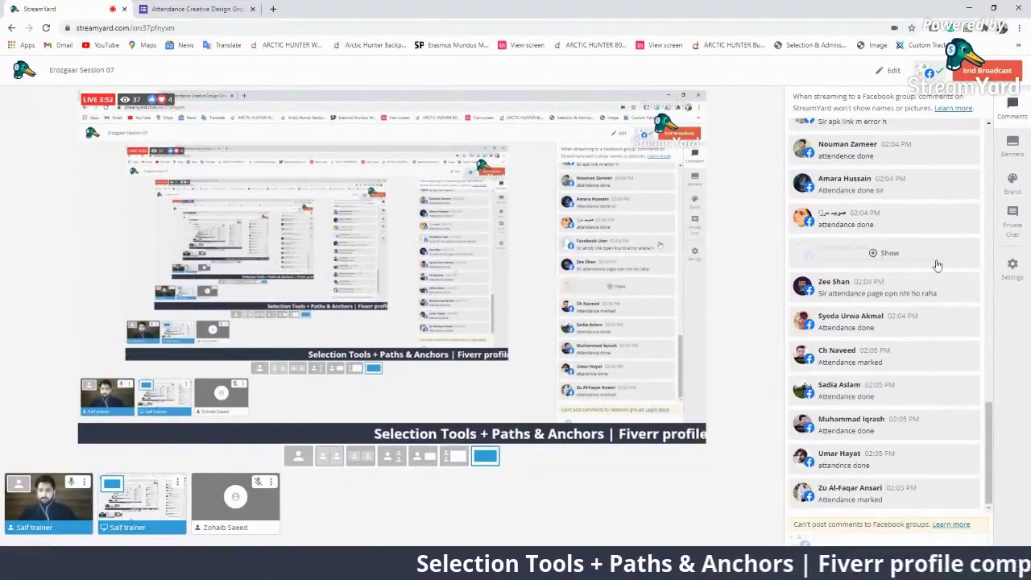
{"action": "scroll", "coordinate": [928, 375], "scroll_direction": "up", "scroll_amount": 10}
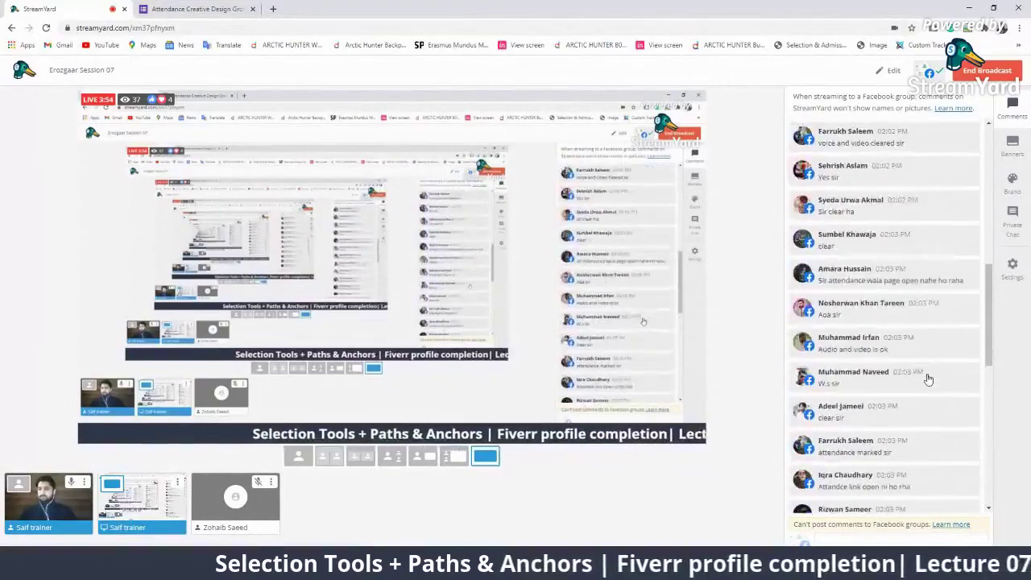
{"action": "scroll", "coordinate": [928, 379], "scroll_direction": "up", "scroll_amount": 10}
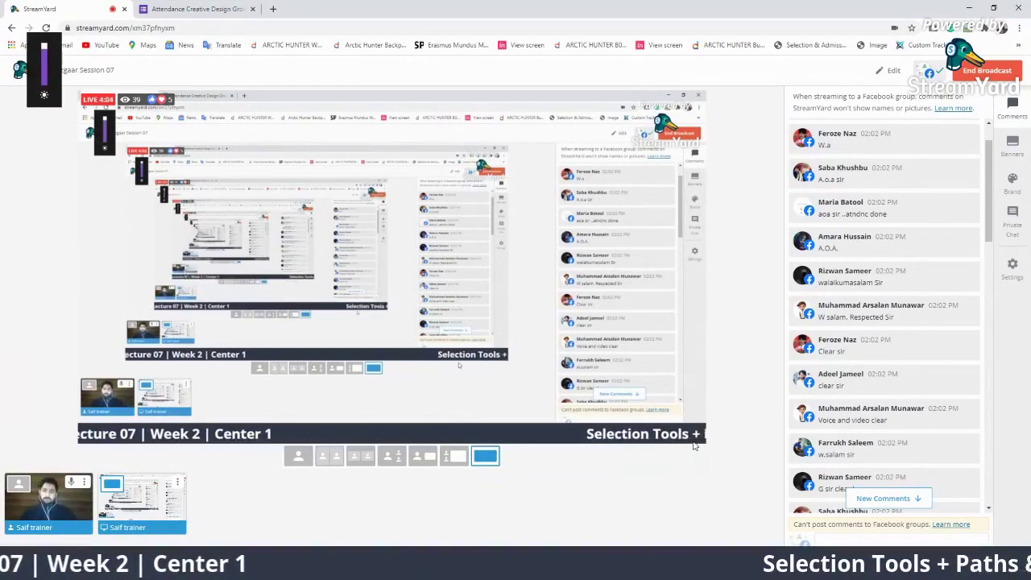
{"action": "scroll", "coordinate": [926, 439], "scroll_direction": "down", "scroll_amount": 15}
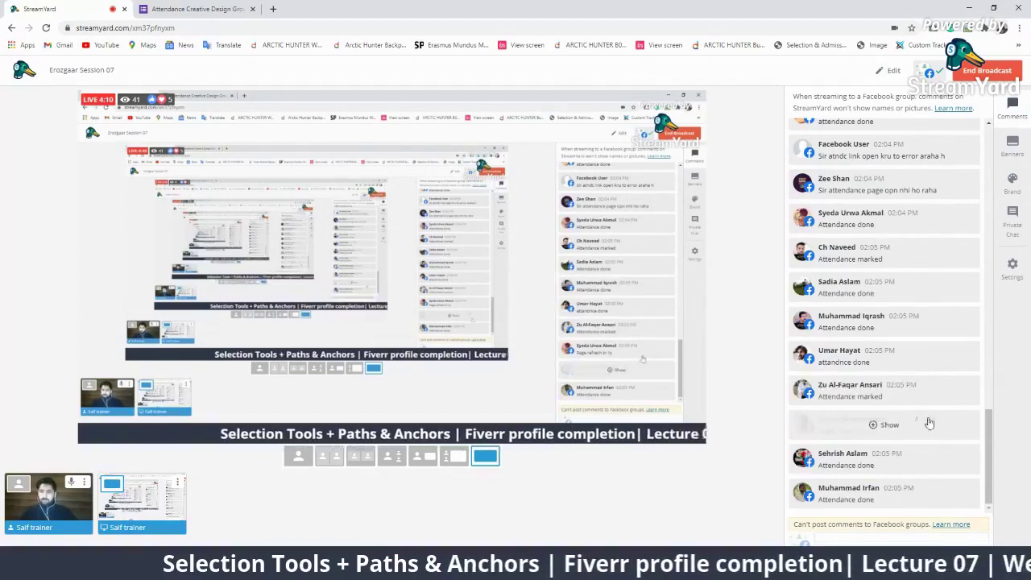
{"action": "scroll", "coordinate": [909, 422], "scroll_direction": "up", "scroll_amount": 5}
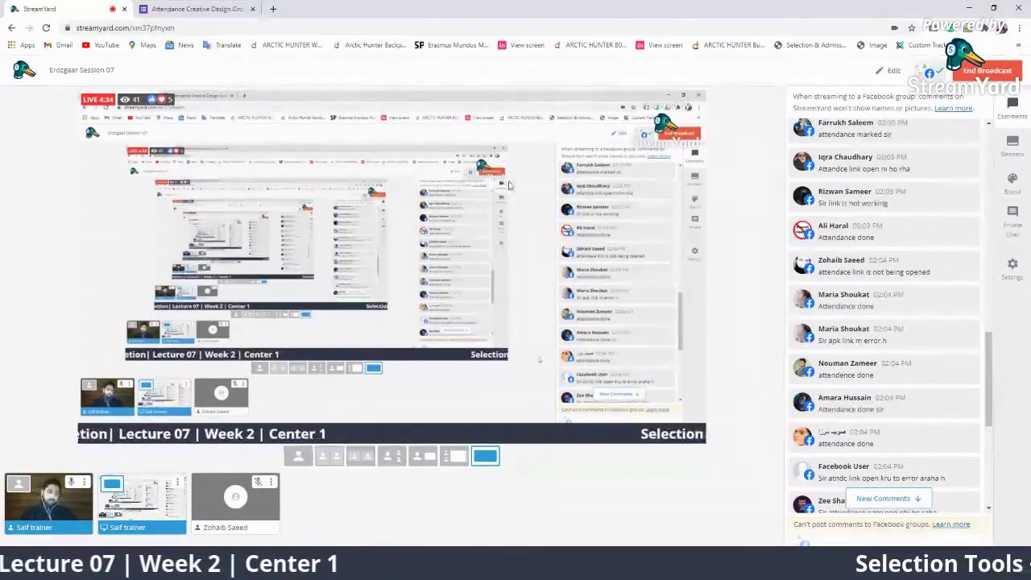
Step: Add the guest back to the broadcast with the screen-only layout, and read the guest's private chat before returning to the comments
{"action": "left_click", "coordinate": [241, 503]}
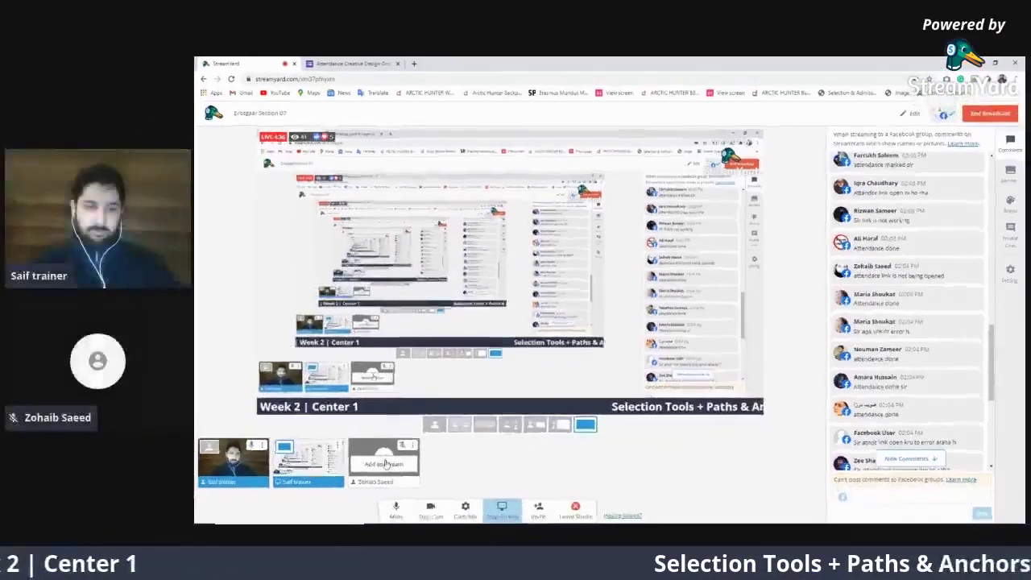
{"action": "left_click", "coordinate": [586, 423]}
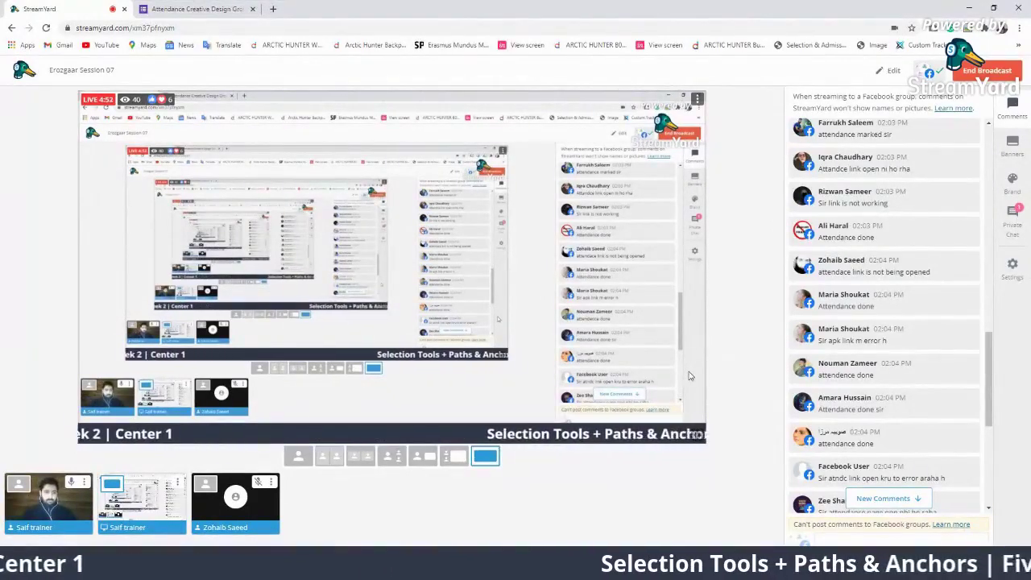
{"action": "left_click", "coordinate": [1008, 224]}
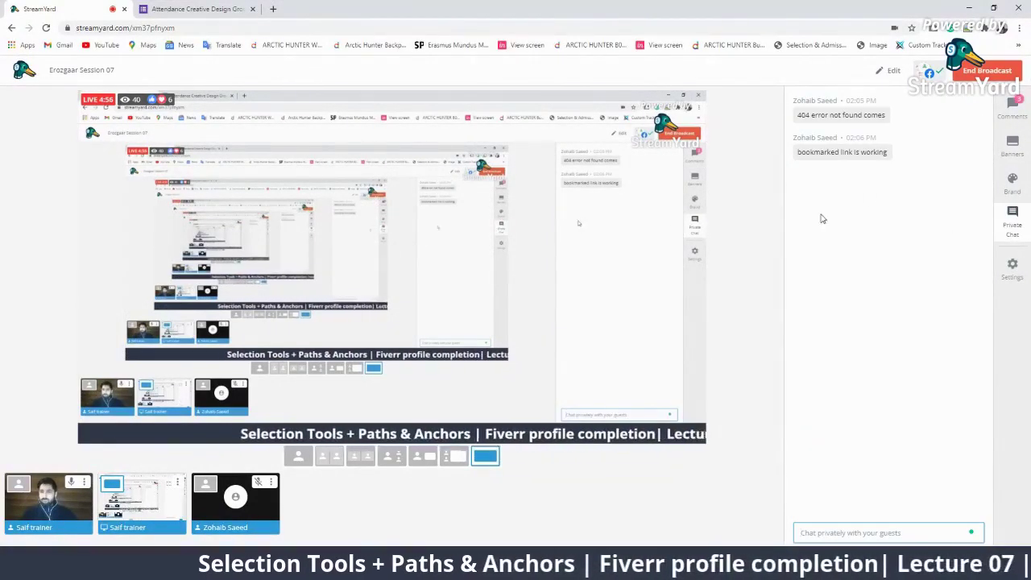
{"action": "left_click", "coordinate": [1013, 118]}
{"action": "scroll", "coordinate": [842, 435], "scroll_direction": "down", "scroll_amount": 10}
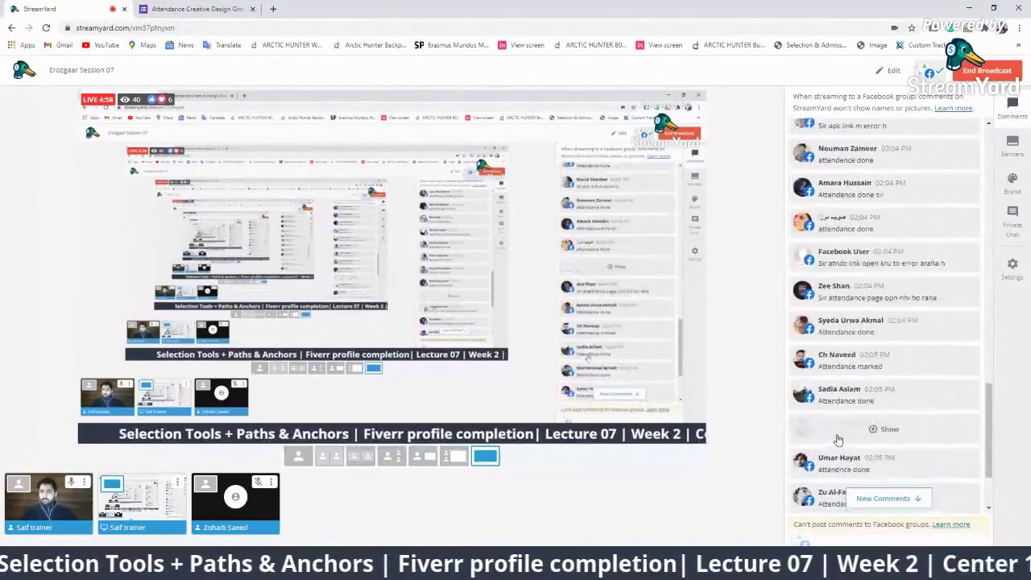
Step: Copy the full web address of the Attendance Creative Design Group-01 form and go back to the studio
{"action": "left_click", "coordinate": [148, 8]}
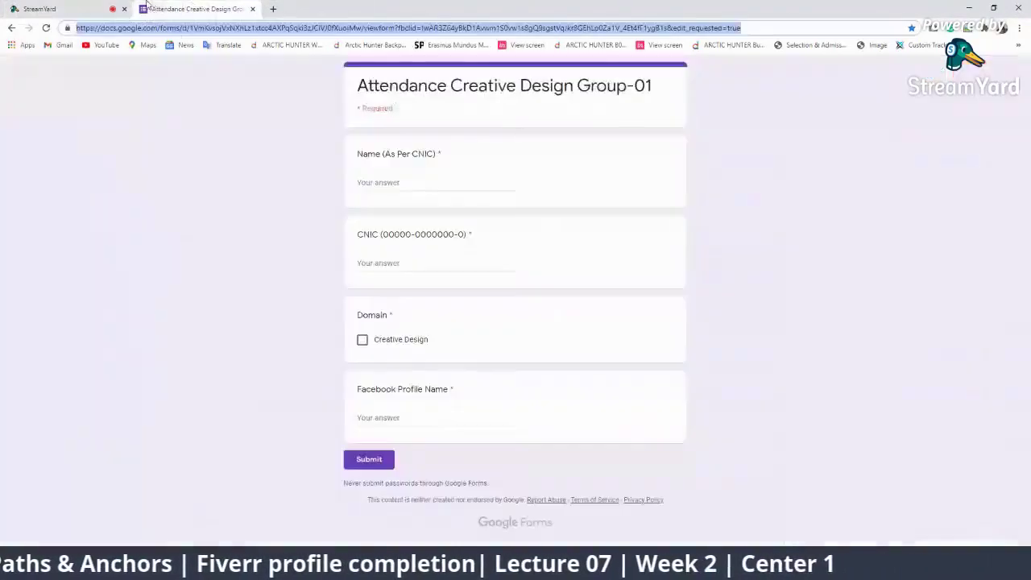
{"action": "left_click", "coordinate": [773, 27]}
{"action": "left_click", "coordinate": [778, 28]}
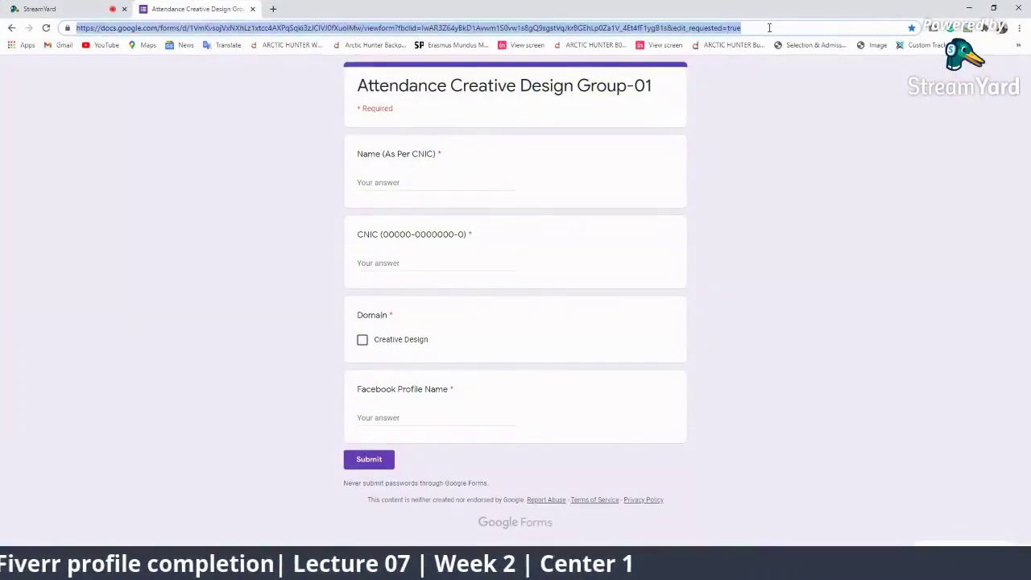
{"action": "left_click", "coordinate": [9, 8]}
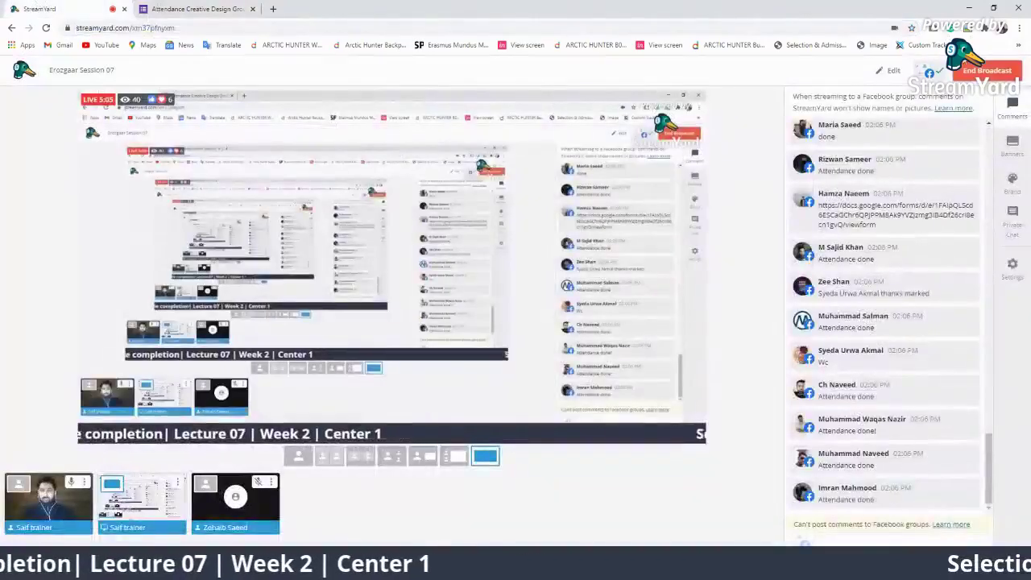
Step: Replace the attendance link in the broadcast description with the copied form address and save the changes
{"action": "left_click", "coordinate": [886, 71]}
{"action": "left_click", "coordinate": [497, 315]}
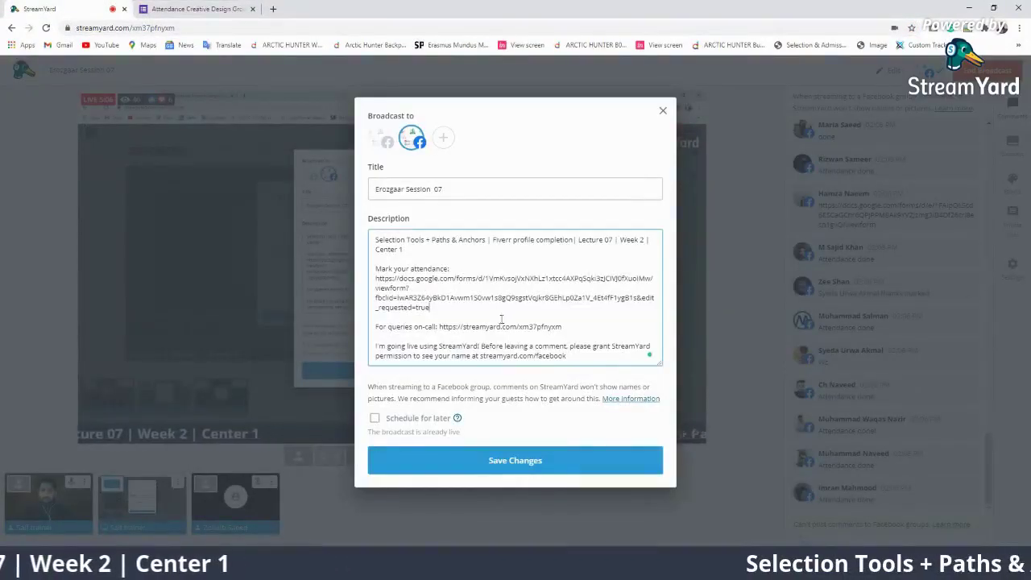
{"action": "left_click_drag", "start_coordinate": [396, 303], "coordinate": [375, 282]}
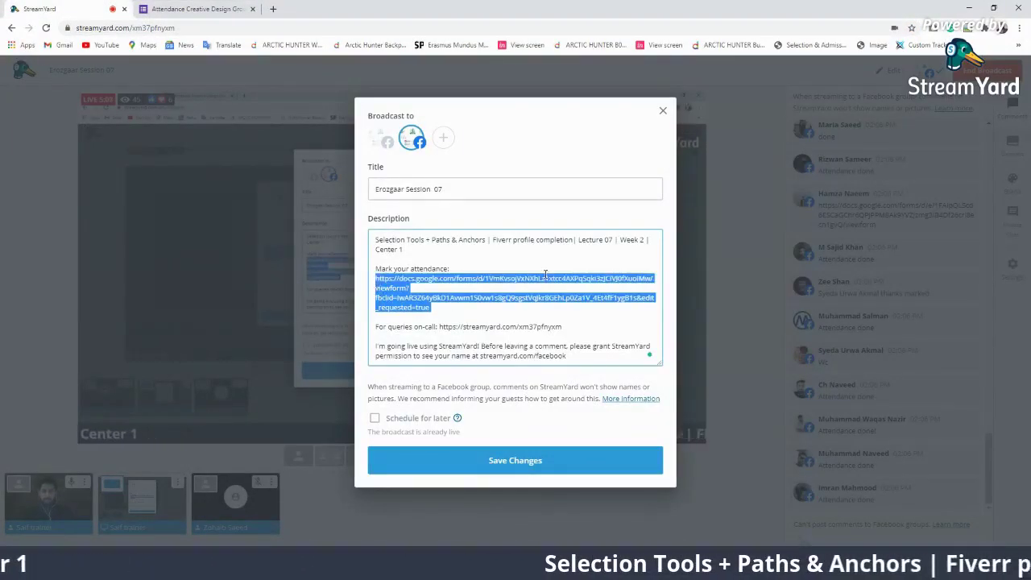
{"action": "type", "text": "https://docs.google.com/forms/d/1VmKvsojVxNXhLz1xtcc4AXPqSqki3zJCIVJ0fXuoiMw/viewform?fbclid=IwAR3Z64yBkD1Avwm150vw1s8gQ9sgstVqjkr8GEhLp0Za1V_4Et4fF1ygB1s&edit_requested=true"}
{"action": "key", "text": "Return"}
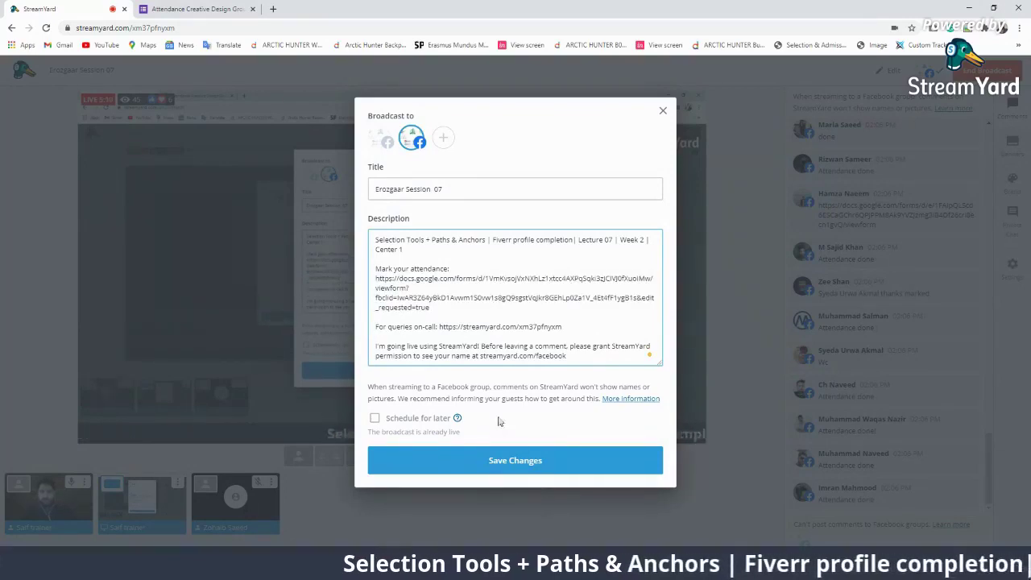
{"action": "left_click", "coordinate": [524, 459]}
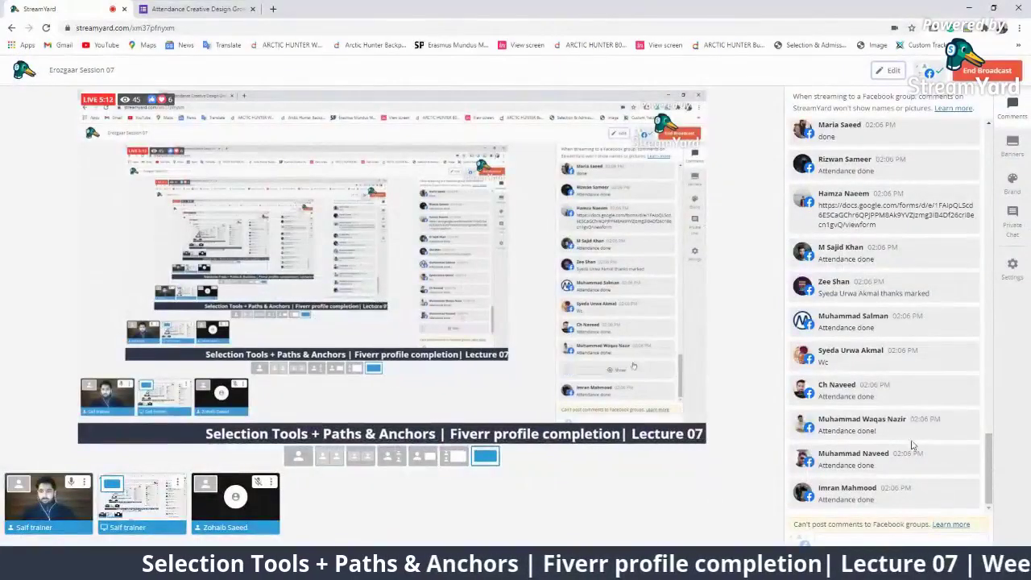
Step: Open the ERC (Creative domain-01) November 2020 Facebook group in a new tab and find the announcement with the attendance link
{"action": "left_click", "coordinate": [272, 9]}
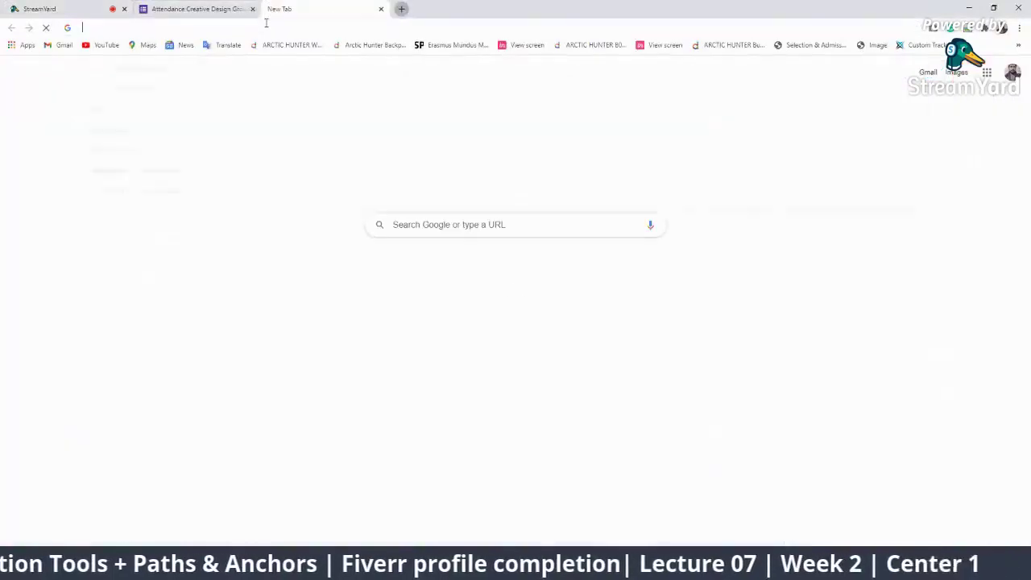
{"action": "type", "text": "fac"}
{"action": "key", "text": "Return"}
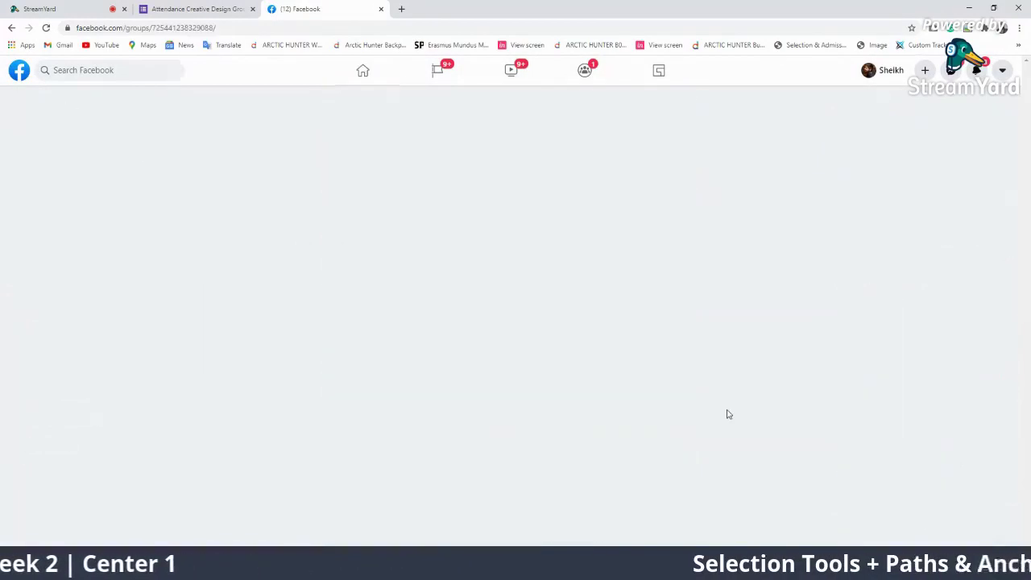
{"action": "scroll", "coordinate": [600, 460], "scroll_direction": "down", "scroll_amount": 5}
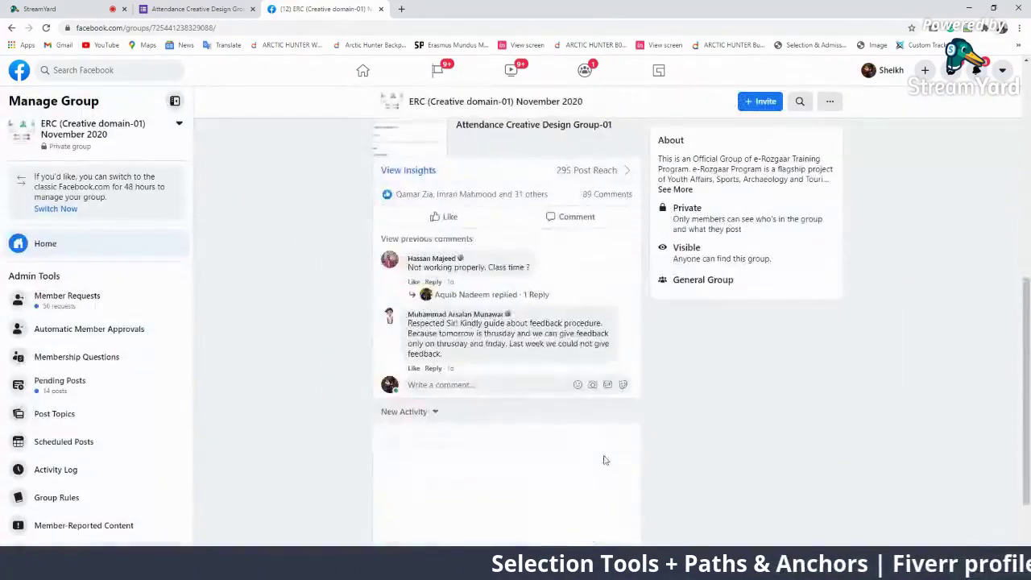
{"action": "scroll", "coordinate": [586, 459], "scroll_direction": "up", "scroll_amount": 3}
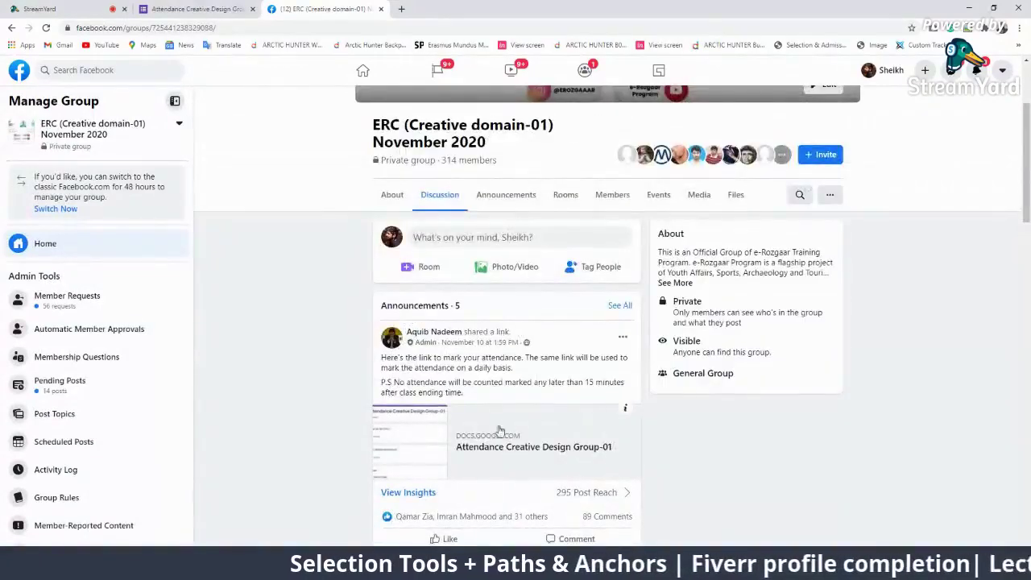
Step: Open the announcement's Attendance Creative Design Group-01 link in a new tab and switch to it
{"action": "right_click", "coordinate": [490, 456]}
{"action": "left_click", "coordinate": [518, 463]}
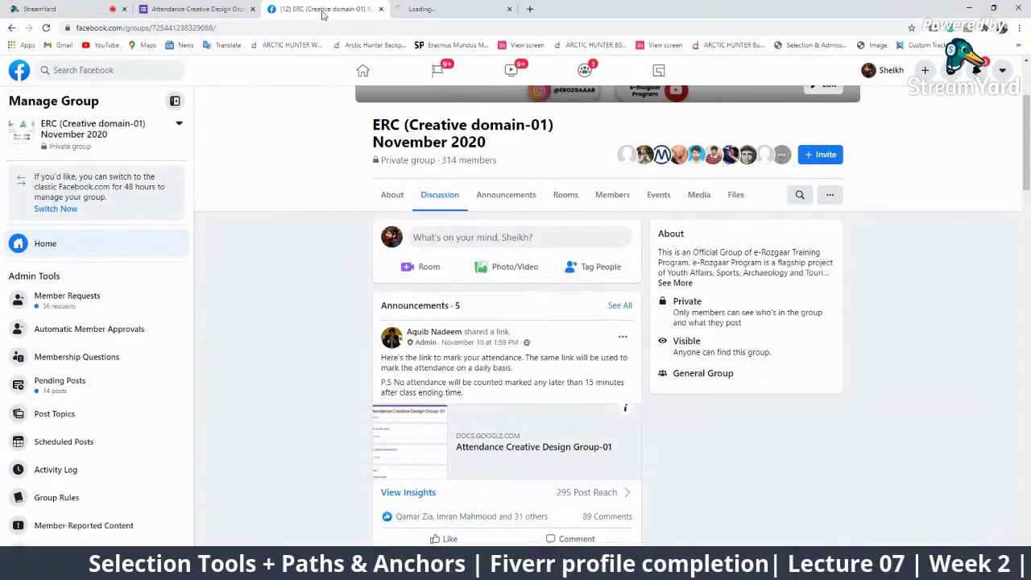
{"action": "left_click", "coordinate": [451, 6]}
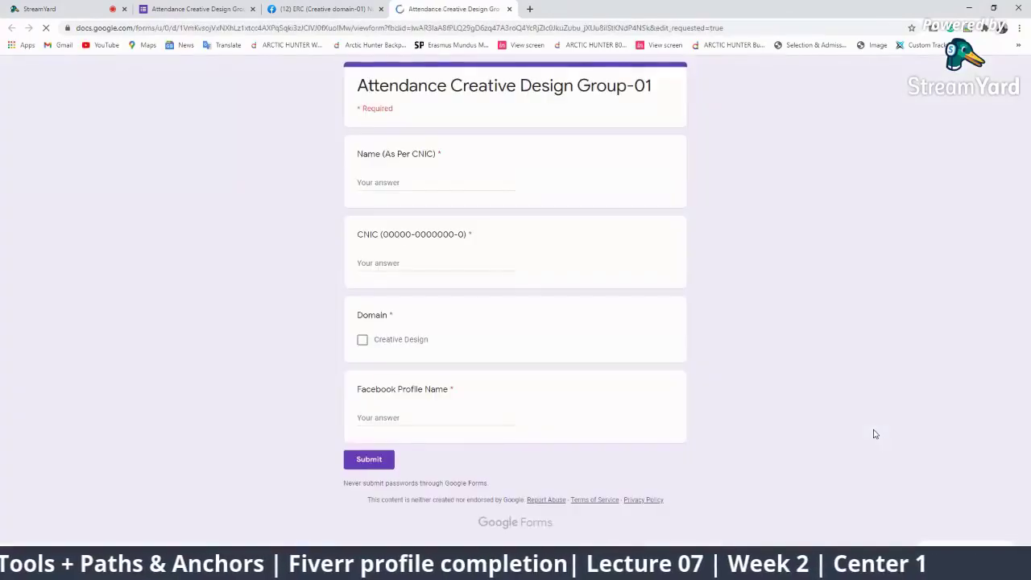
Step: Return to the Facebook group and post the attendance form's web address as a comment on the live video
{"action": "left_click", "coordinate": [322, 9]}
{"action": "scroll", "coordinate": [454, 159], "scroll_direction": "down", "scroll_amount": 15}
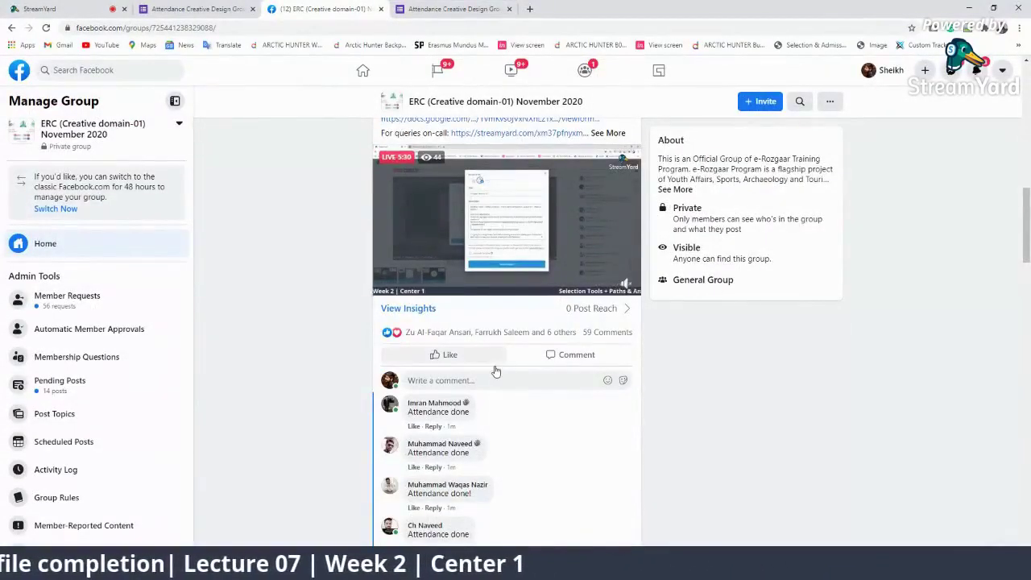
{"action": "type", "text": "https://docs.google.com/forms/d/1VmKvsojVxNXhLz1xtcc4AXPqSqki3zJCIVJ0fXuoIMw/viewform?fbclid=IwAR3Z64yBkD1Avwm1S0vw1s8gQ9sgstVqJkr8GEhLp0Za1V_4Et4fF1ygB1s&edit_requested=true"}
{"action": "key", "text": "Return"}
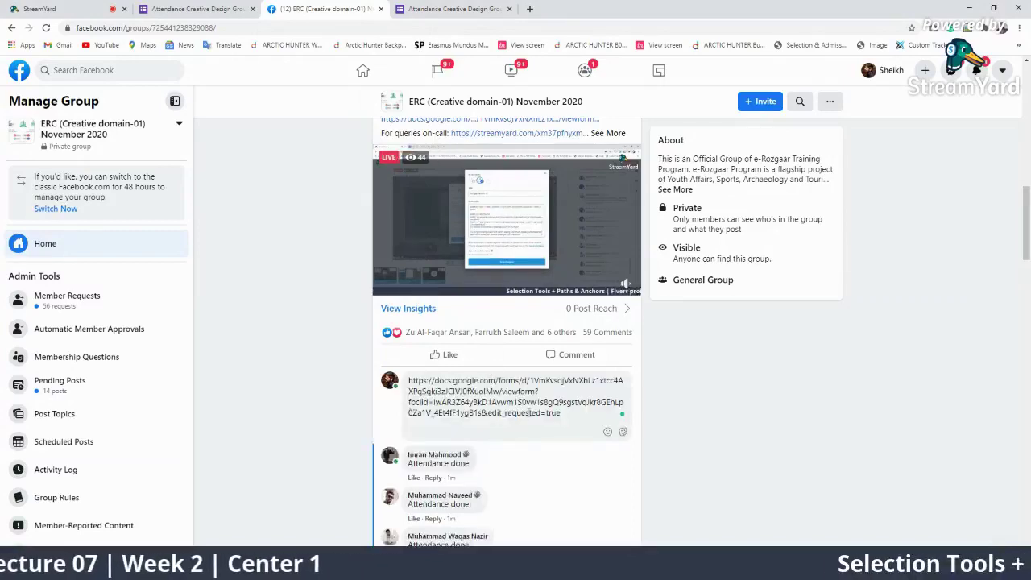
Step: Go back to the StreamYard studio and kick the waiting guest out, confirming the removal
{"action": "left_click", "coordinate": [73, 9]}
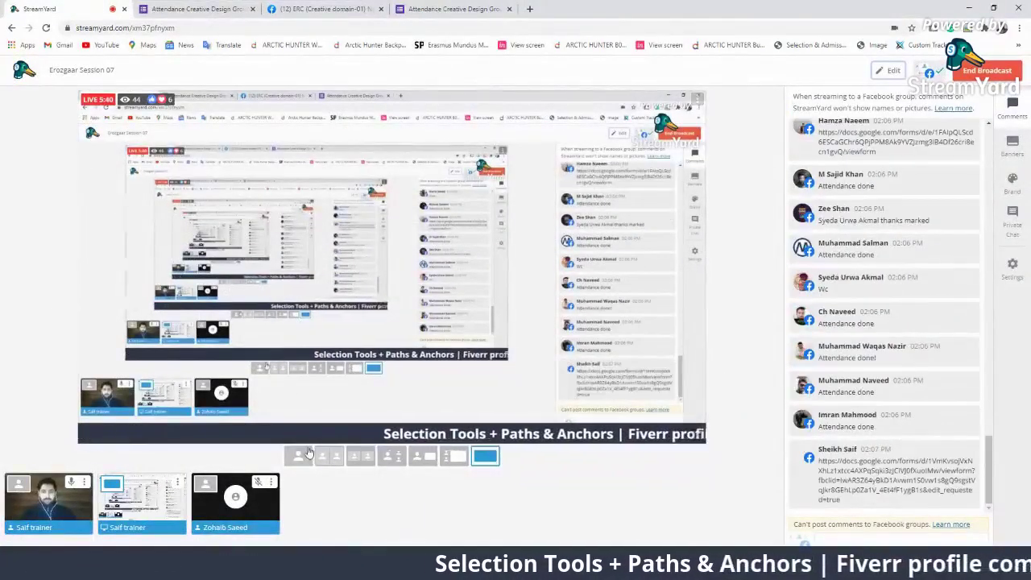
{"action": "mouse_move", "coordinate": [238, 505]}
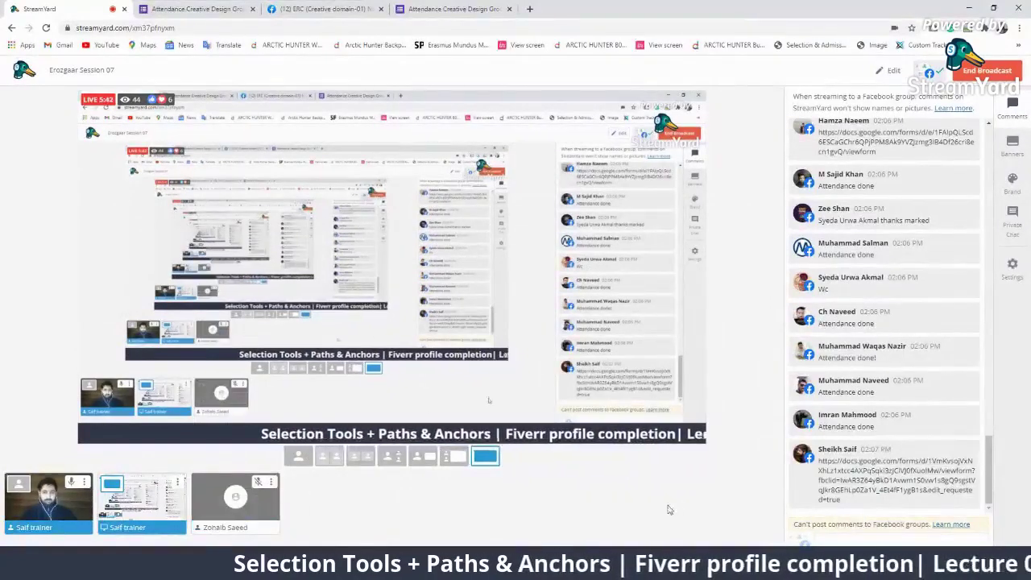
{"action": "left_click", "coordinate": [270, 482]}
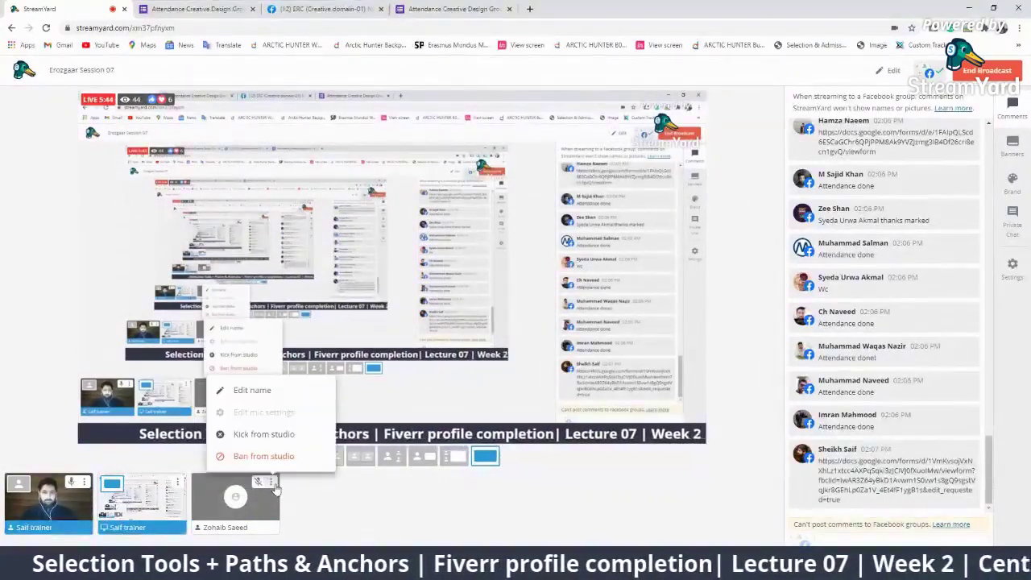
{"action": "left_click", "coordinate": [265, 435]}
{"action": "left_click", "coordinate": [554, 348]}
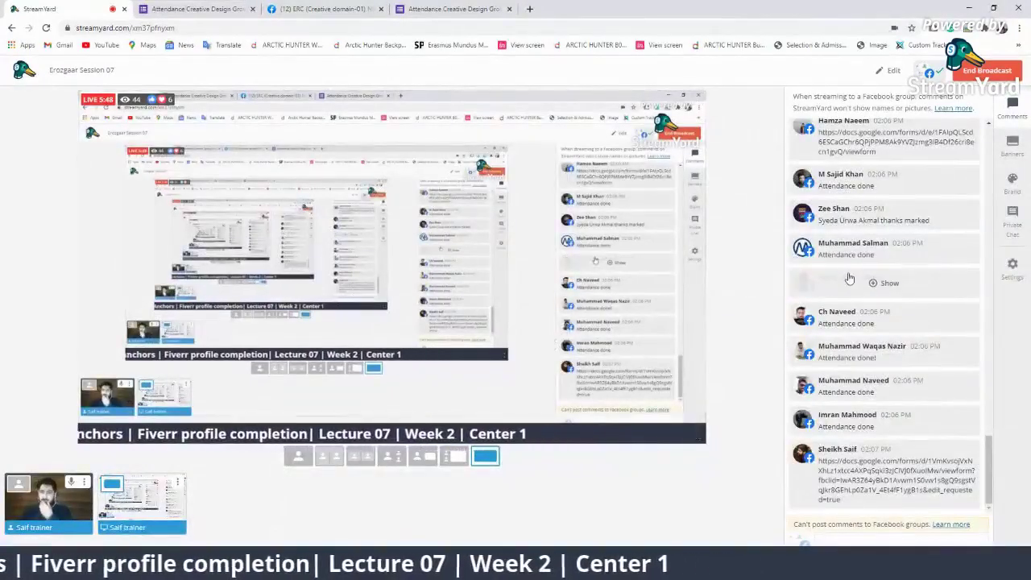
Step: Show the viewer's comment asking to be shifted to the next course on the broadcast, and take it off again
{"action": "scroll", "coordinate": [894, 364], "scroll_direction": "up", "scroll_amount": 1}
{"action": "mouse_move", "coordinate": [902, 371]}
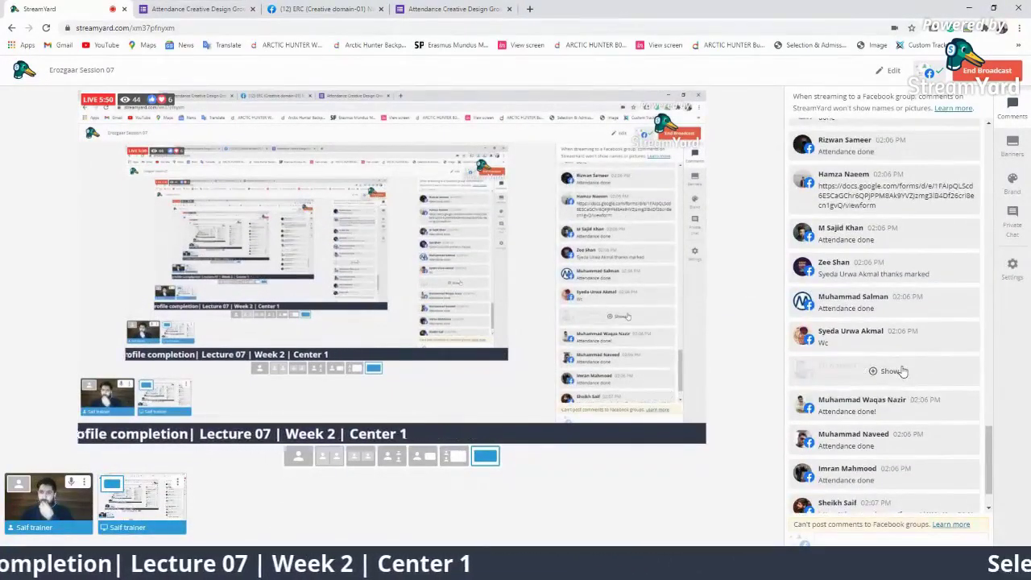
{"action": "scroll", "coordinate": [926, 372], "scroll_direction": "up", "scroll_amount": 3}
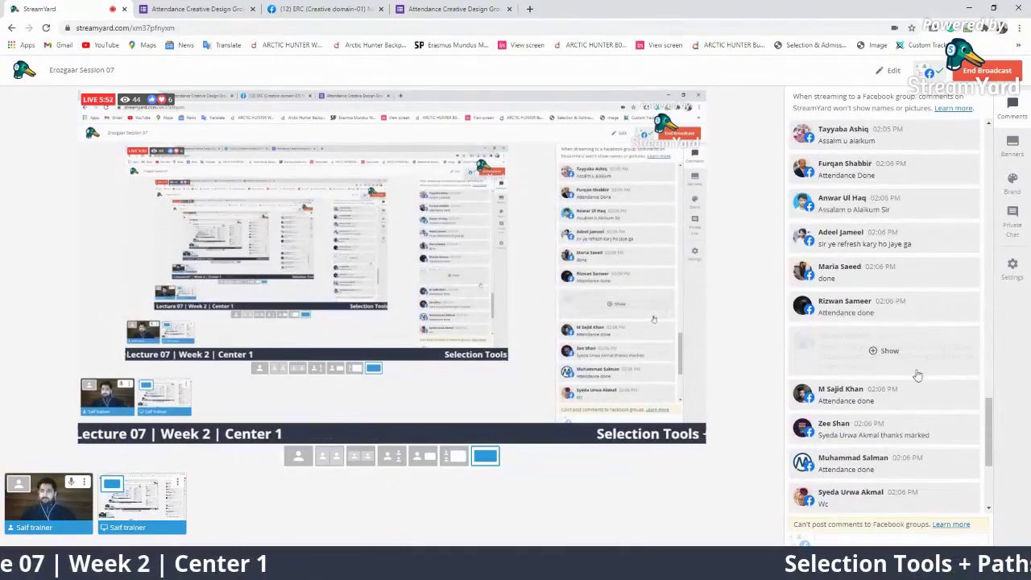
{"action": "scroll", "coordinate": [901, 371], "scroll_direction": "down", "scroll_amount": 5}
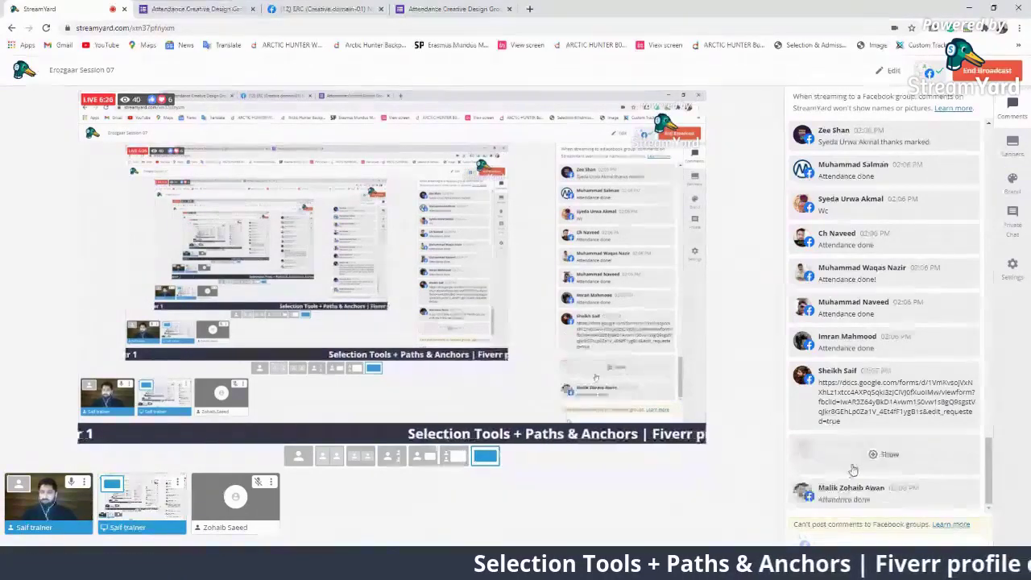
{"action": "left_click", "coordinate": [824, 453]}
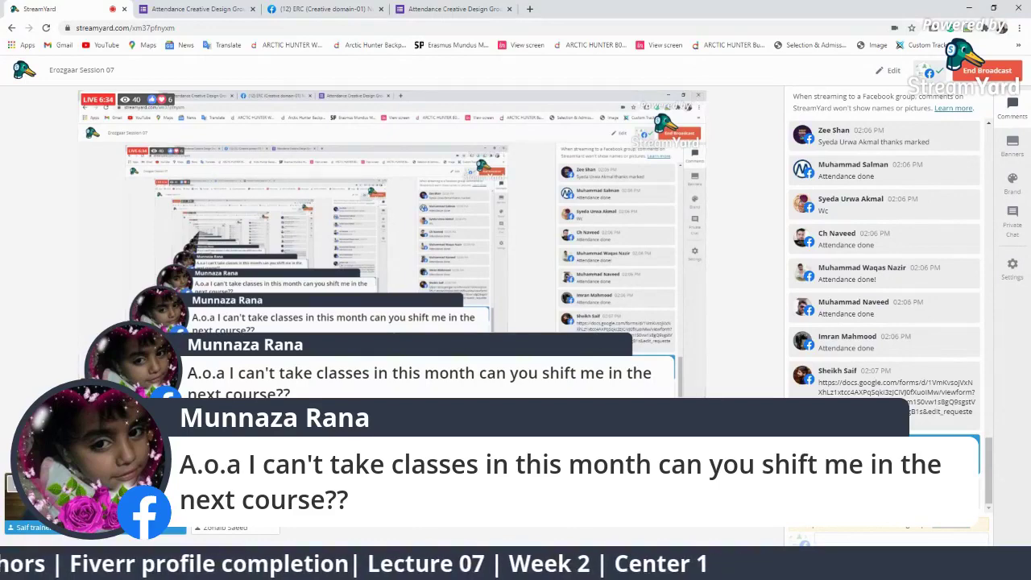
{"action": "mouse_move", "coordinate": [939, 385]}
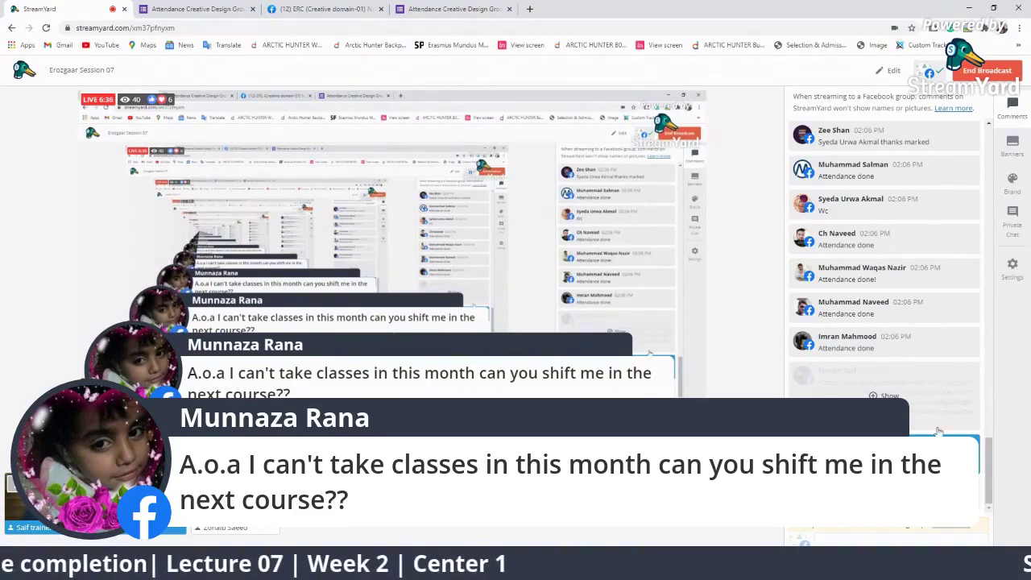
{"action": "left_click", "coordinate": [938, 455]}
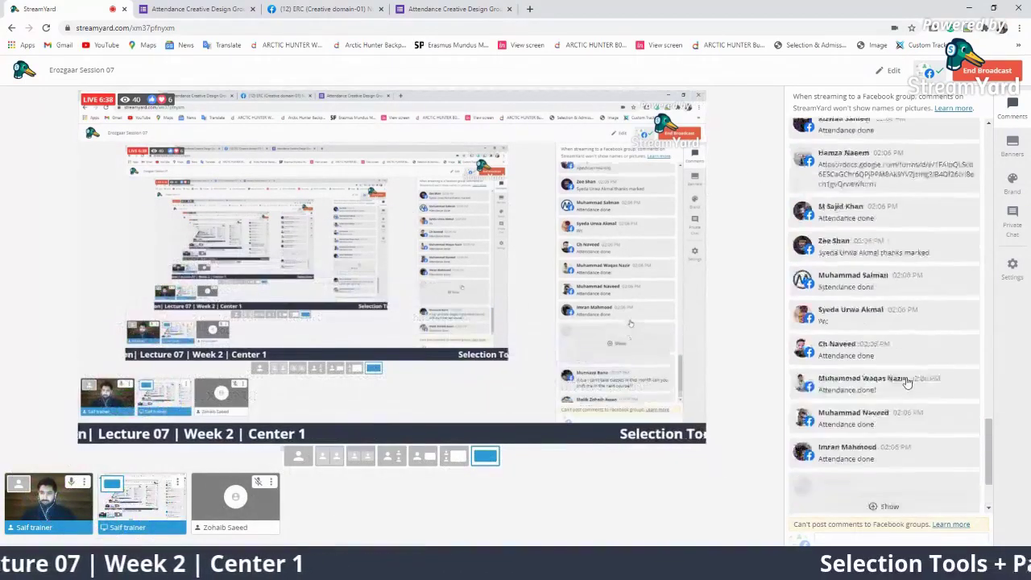
Step: Look back through the viewers' earlier comments about the attendance link and return to the newest ones
{"action": "scroll", "coordinate": [907, 382], "scroll_direction": "up", "scroll_amount": 3}
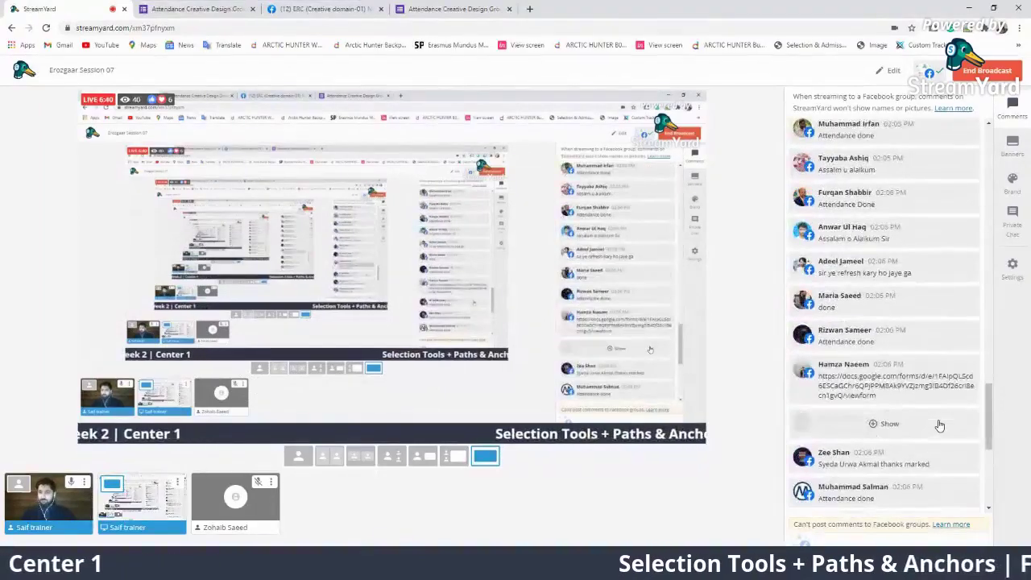
{"action": "scroll", "coordinate": [939, 425], "scroll_direction": "up", "scroll_amount": 5}
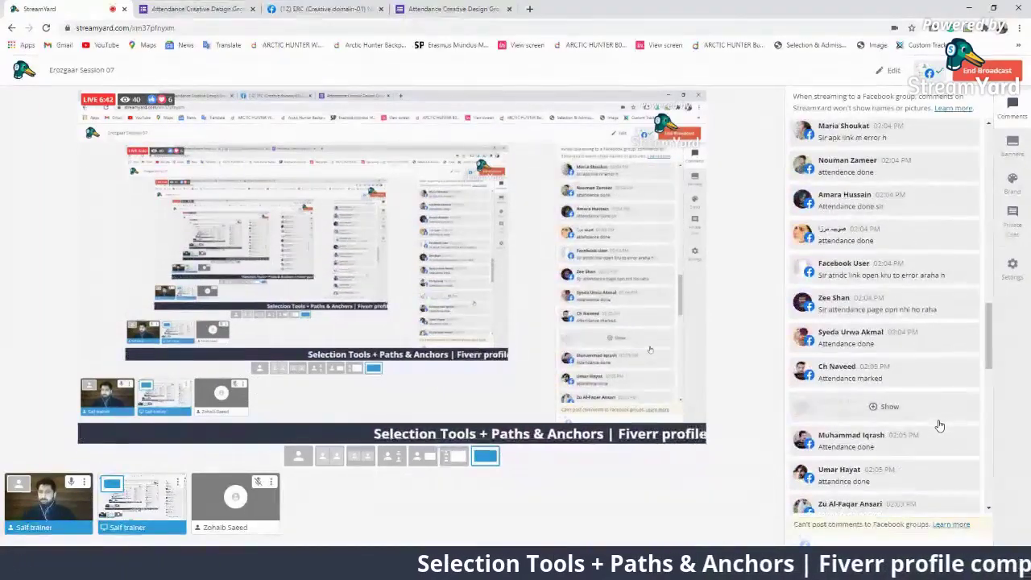
{"action": "scroll", "coordinate": [940, 426], "scroll_direction": "down", "scroll_amount": 5}
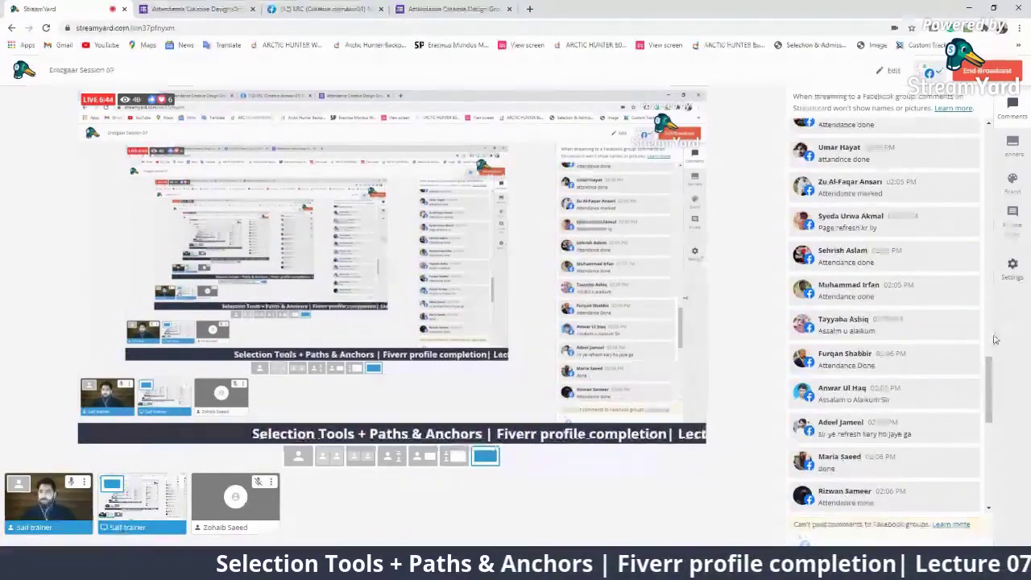
{"action": "scroll", "coordinate": [922, 407], "scroll_direction": "down", "scroll_amount": 10}
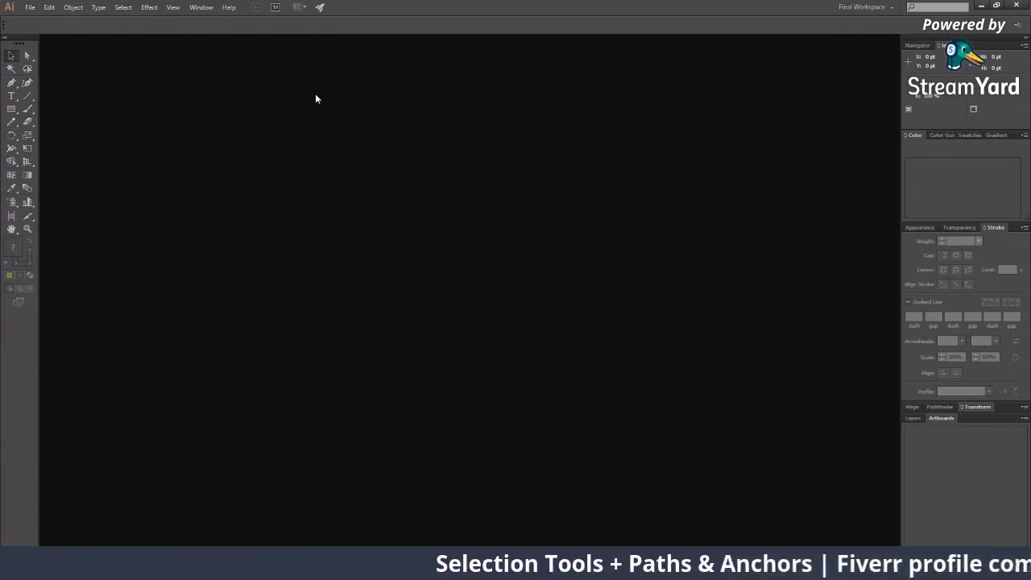
Step: Start a new document in Illustrator
{"action": "left_click", "coordinate": [30, 7]}
{"action": "key", "text": "Escape"}
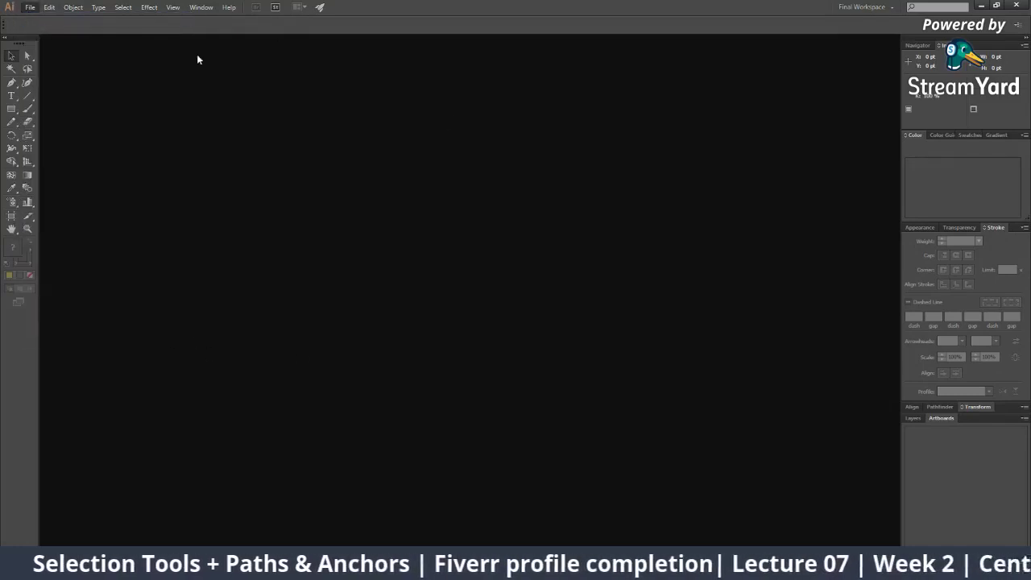
{"action": "key", "text": "ctrl+n"}
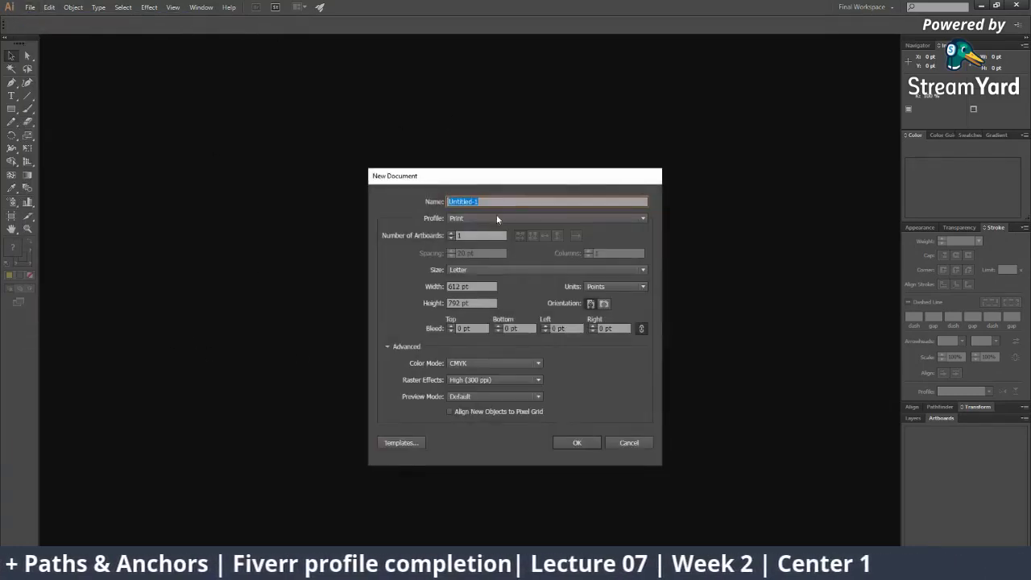
Step: Try the Web profile for the new document with raster effects at High (300 ppi)
{"action": "left_click", "coordinate": [500, 218]}
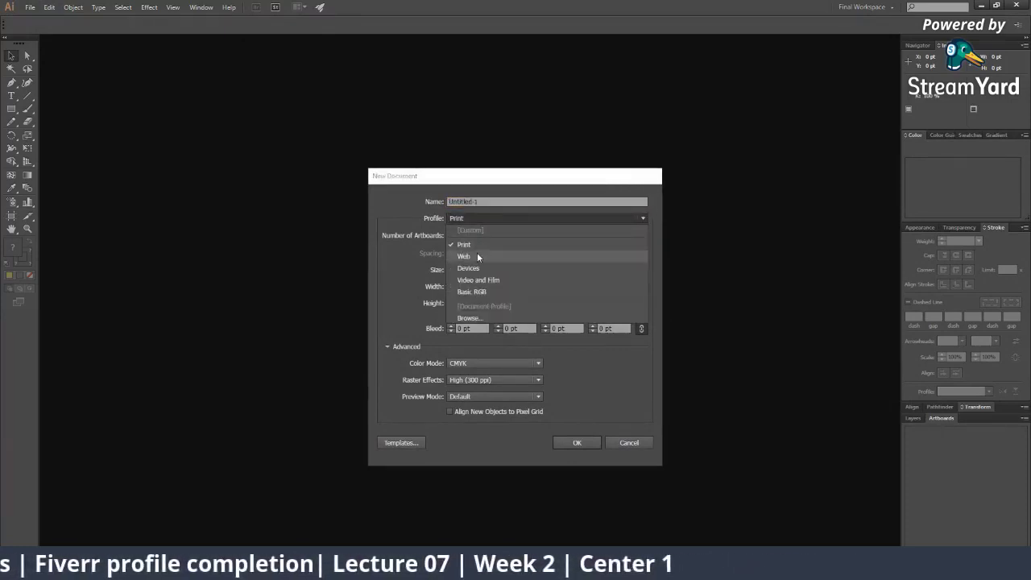
{"action": "left_click", "coordinate": [477, 255]}
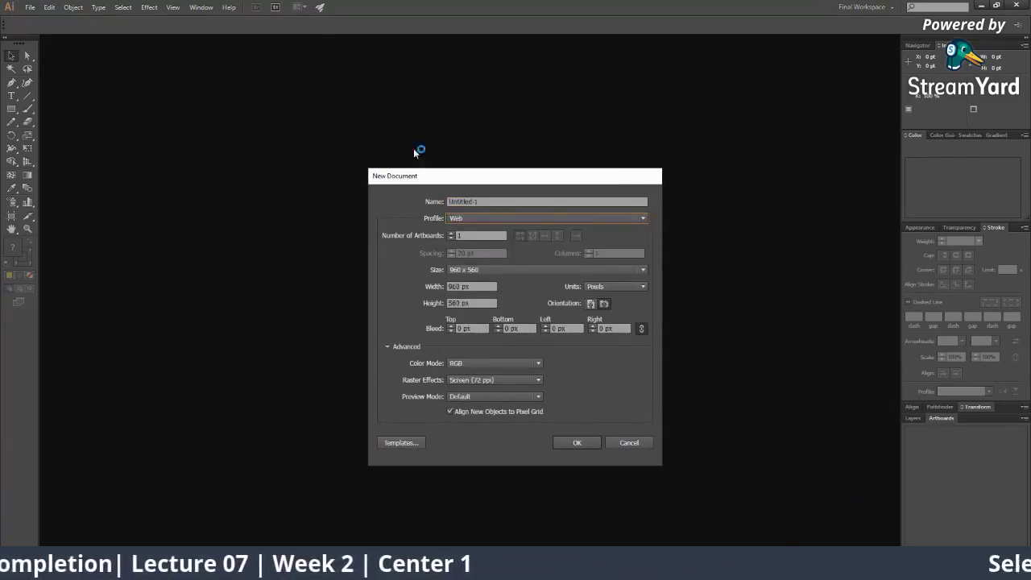
{"action": "left_click", "coordinate": [532, 217]}
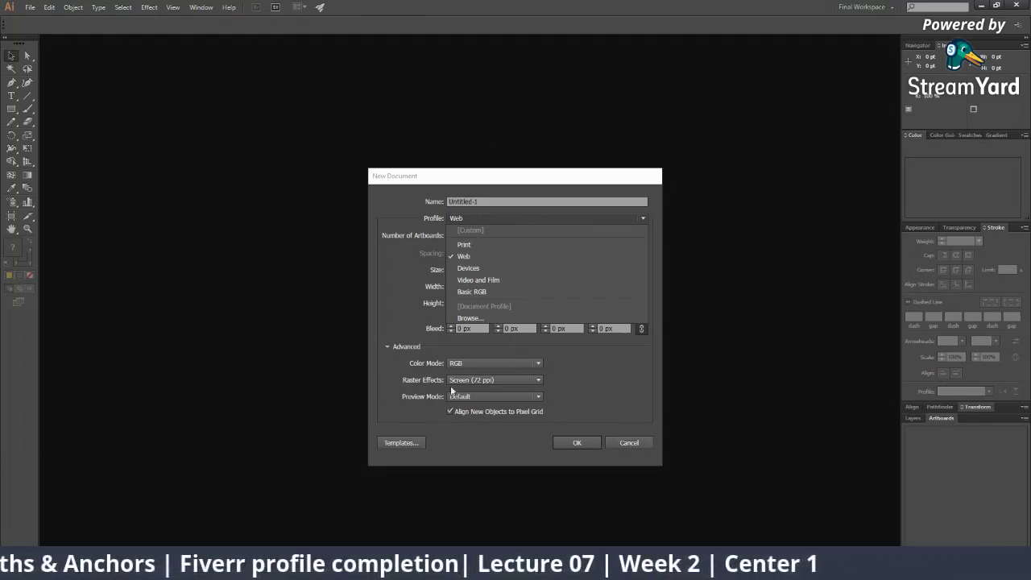
{"action": "left_click", "coordinate": [485, 382]}
{"action": "left_click", "coordinate": [484, 382]}
{"action": "left_click", "coordinate": [488, 391]}
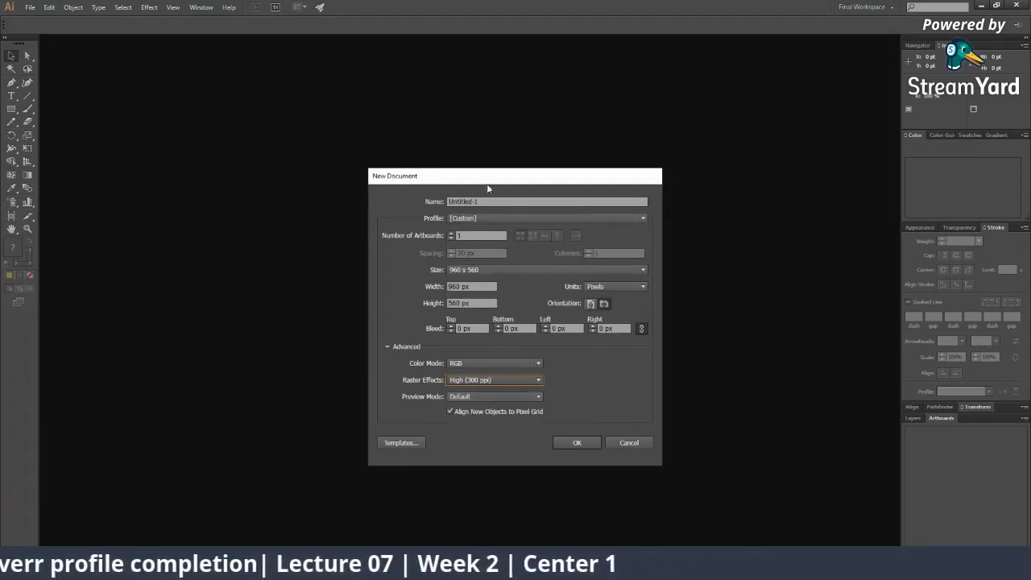
Step: Choose the Print profile for the new document and name it CareemLogo
{"action": "left_click", "coordinate": [543, 215]}
{"action": "left_click", "coordinate": [508, 244]}
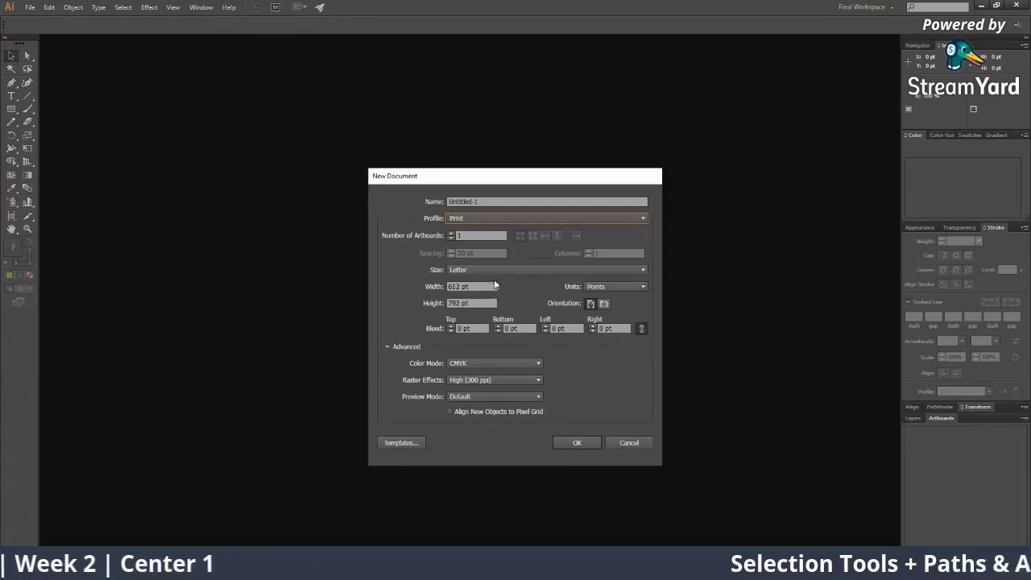
{"action": "left_click", "coordinate": [486, 202]}
{"action": "double_click", "coordinate": [487, 202]}
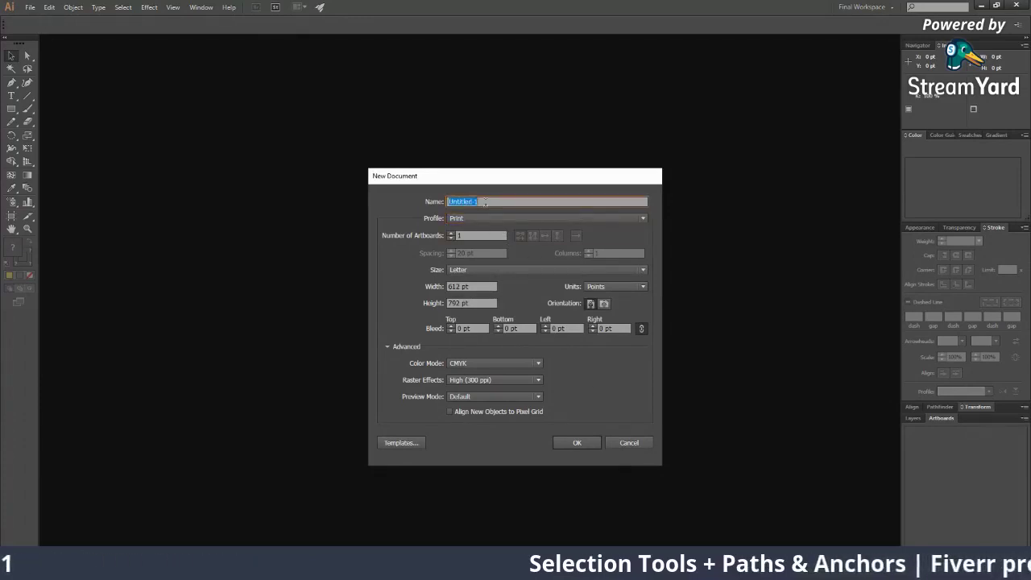
{"action": "type", "text": "Care"}
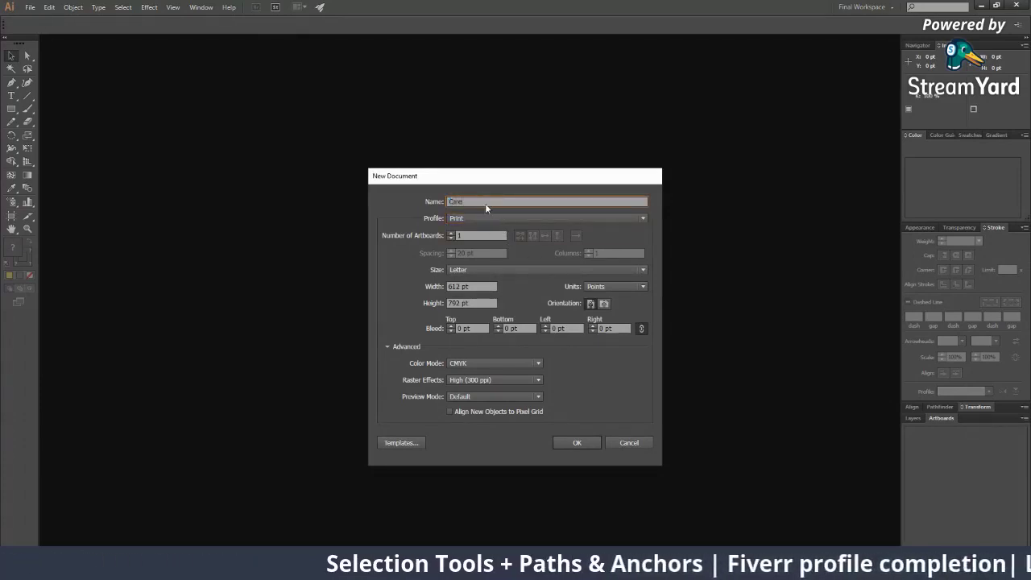
{"action": "type", "text": "emLogo"}
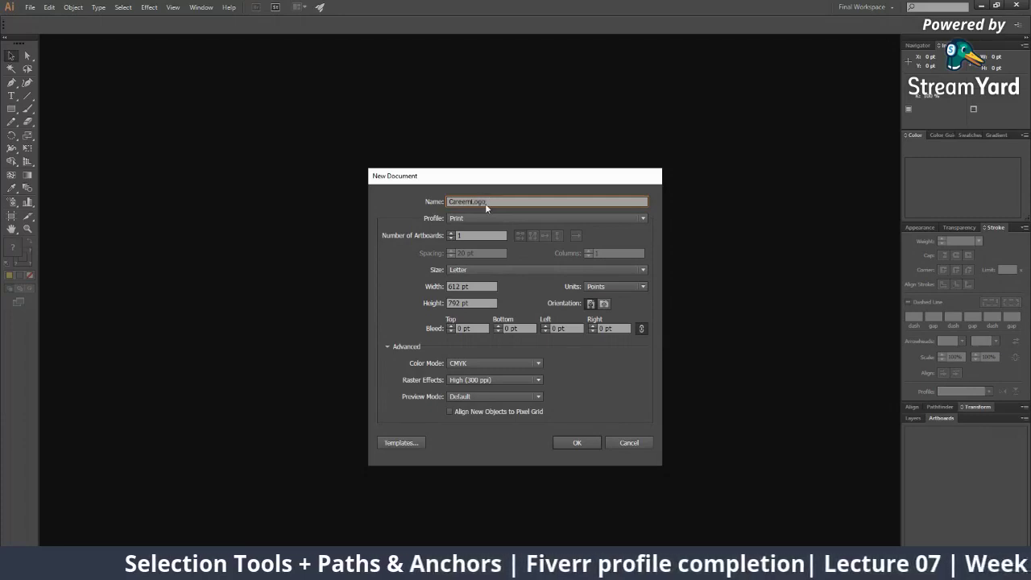
Step: Set the new document's units to inches and create it
{"action": "left_click", "coordinate": [614, 286]}
{"action": "left_click", "coordinate": [605, 321]}
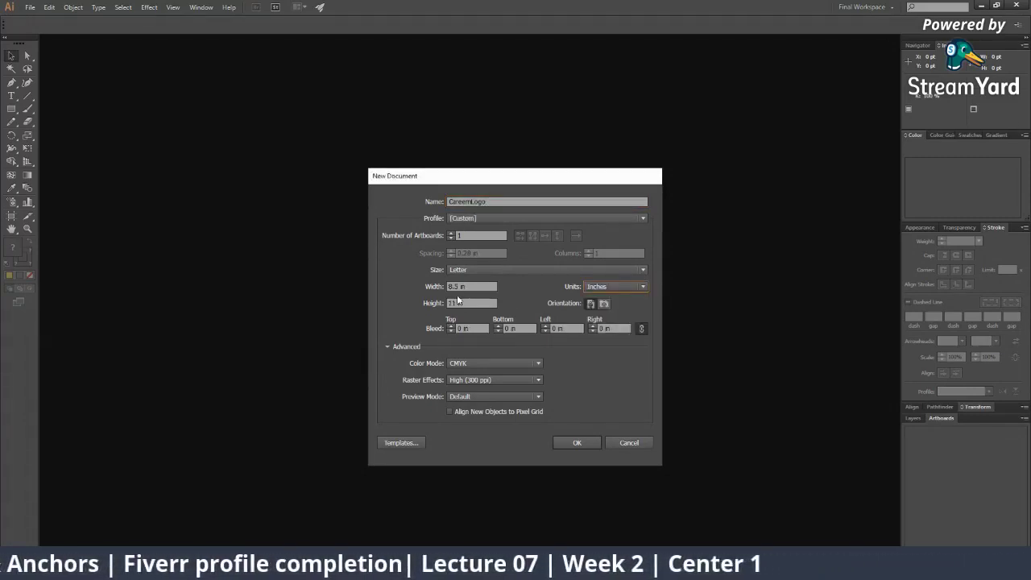
{"action": "left_click", "coordinate": [572, 443]}
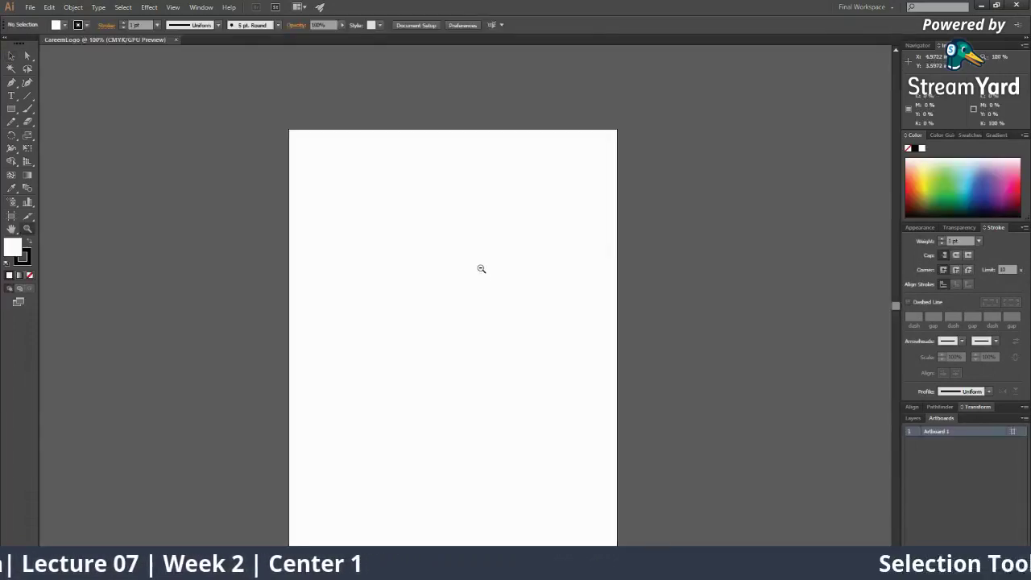
Step: Draw a rectangle about 5.17 by 4.29 in near the artboard's middle, fill it green and shift it slightly up and left
{"action": "left_click", "coordinate": [13, 109]}
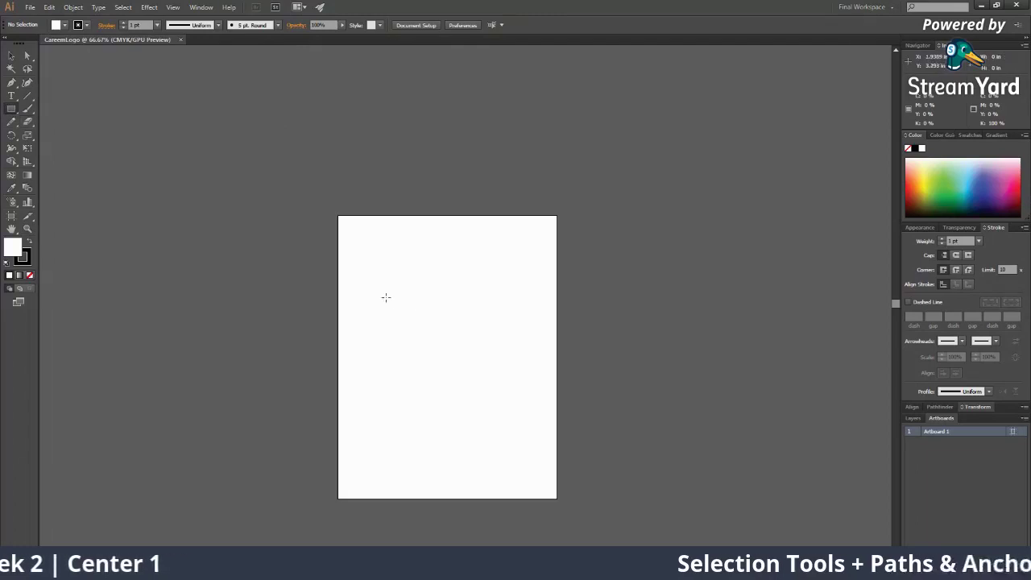
{"action": "left_click_drag", "start_coordinate": [386, 292], "coordinate": [519, 401]}
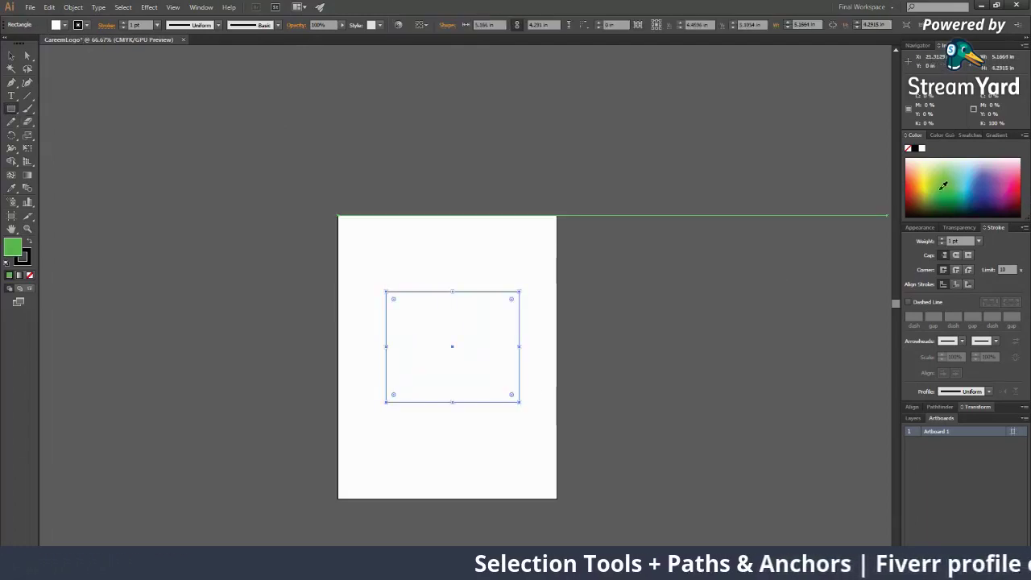
{"action": "left_click", "coordinate": [11, 55]}
{"action": "left_click_drag", "start_coordinate": [439, 351], "coordinate": [435, 343]}
{"action": "left_click", "coordinate": [261, 56]}
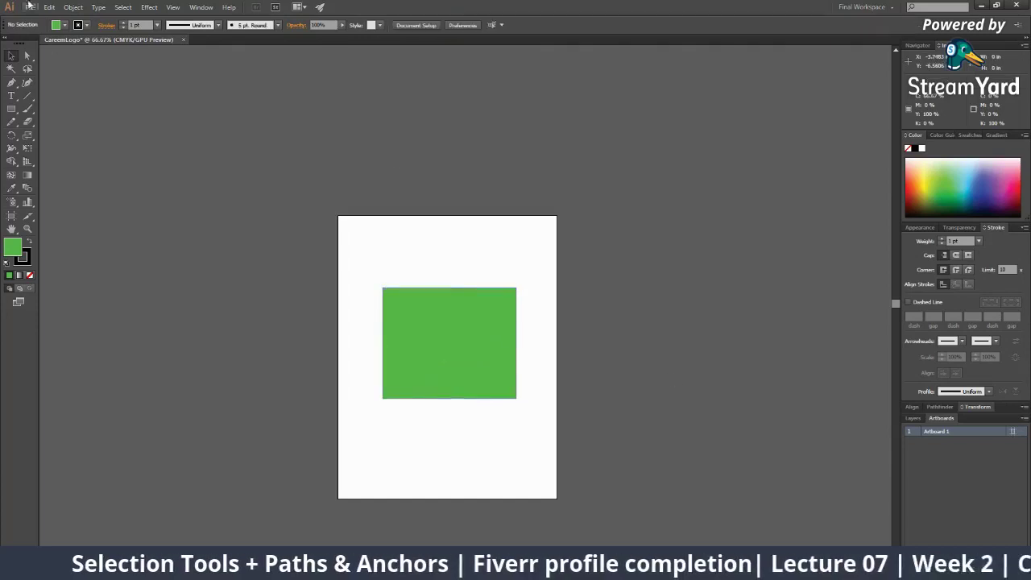
Step: Start a new document named CareemLogo and choose the Web profile for it
{"action": "left_click", "coordinate": [30, 7]}
{"action": "left_click", "coordinate": [32, 19]}
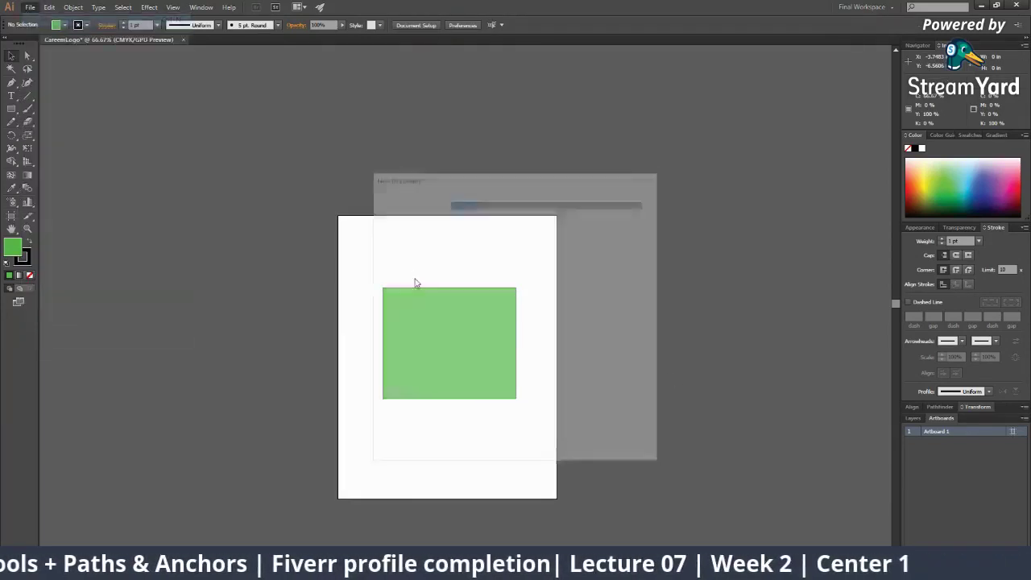
{"action": "type", "text": "Ca"}
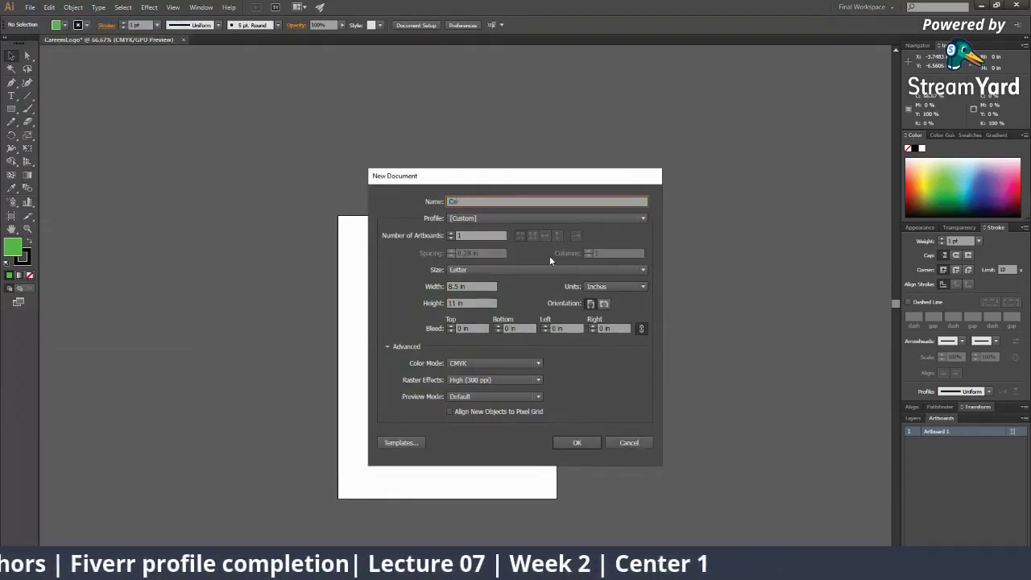
{"action": "type", "text": "reemLogo"}
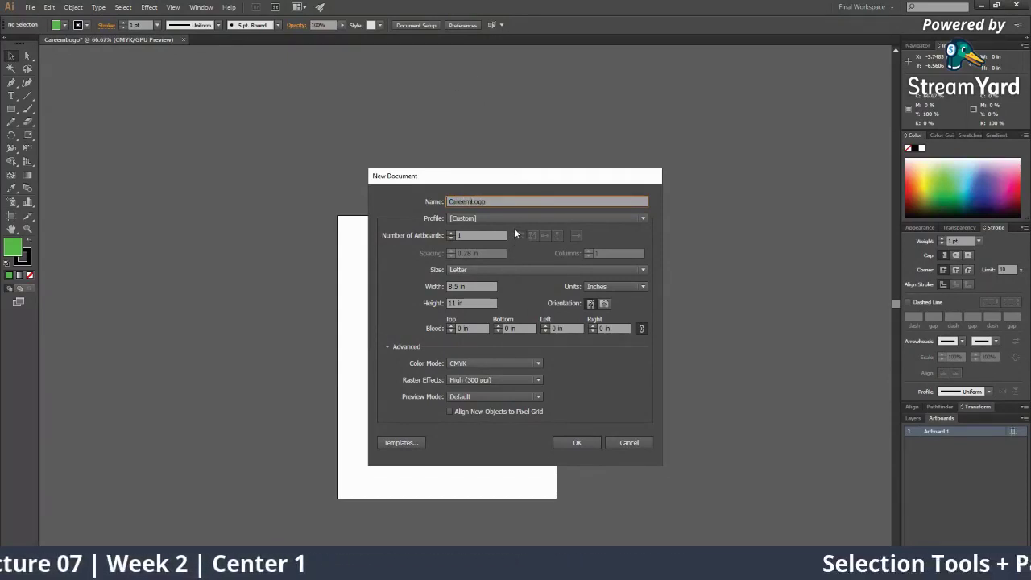
{"action": "left_click", "coordinate": [511, 218]}
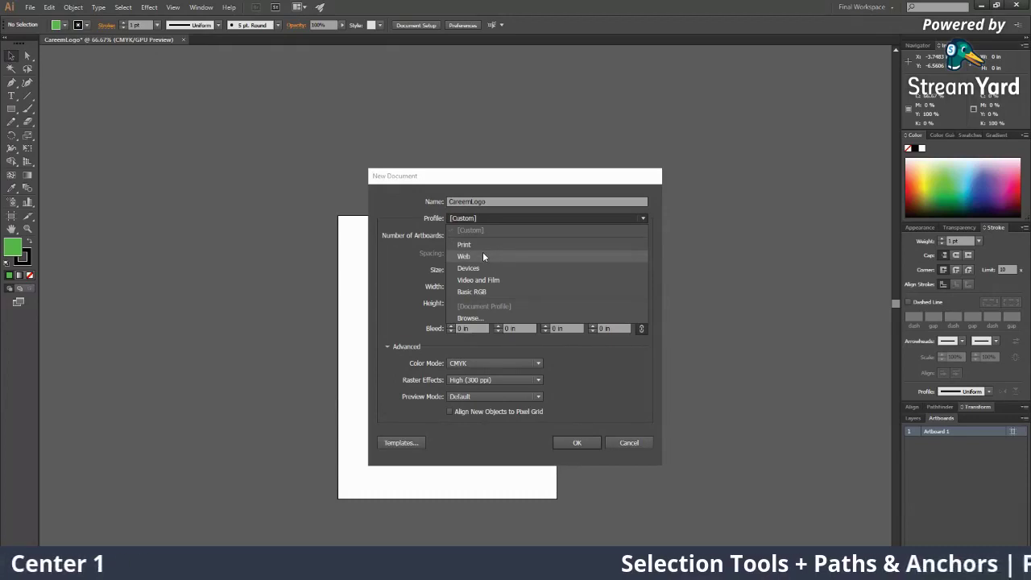
{"action": "left_click", "coordinate": [483, 256]}
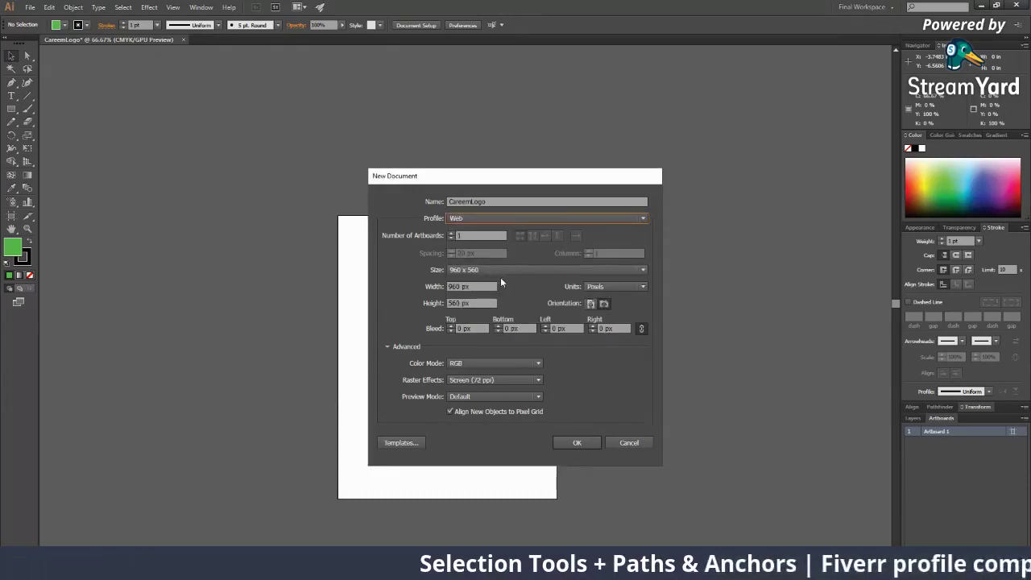
Step: Set the document size to 1280 x 800 with High (300 ppi) raster effects, turn off pixel grid alignment and create it
{"action": "left_click", "coordinate": [500, 271]}
{"action": "left_click", "coordinate": [488, 343]}
{"action": "left_click", "coordinate": [499, 379]}
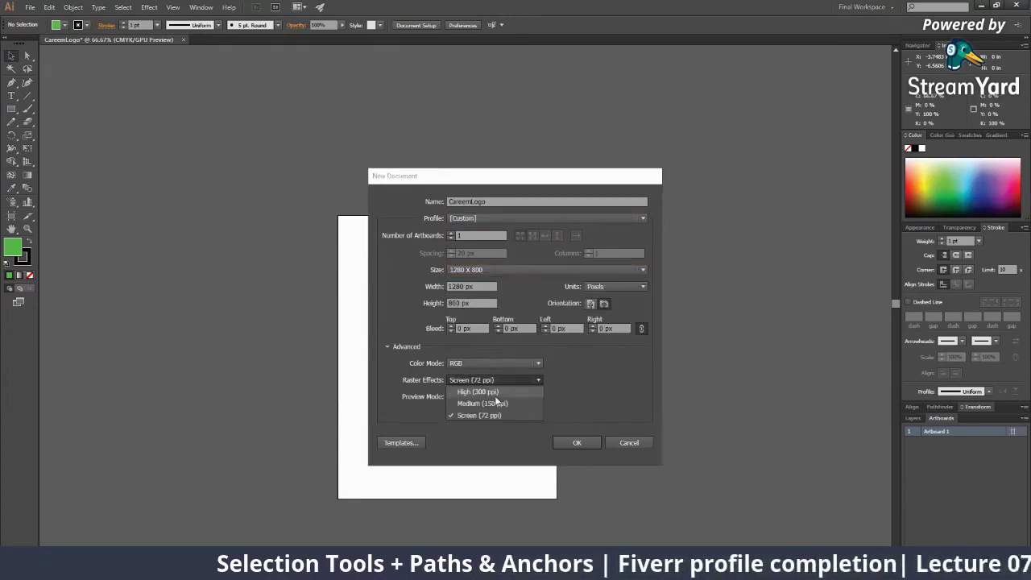
{"action": "left_click", "coordinate": [493, 392]}
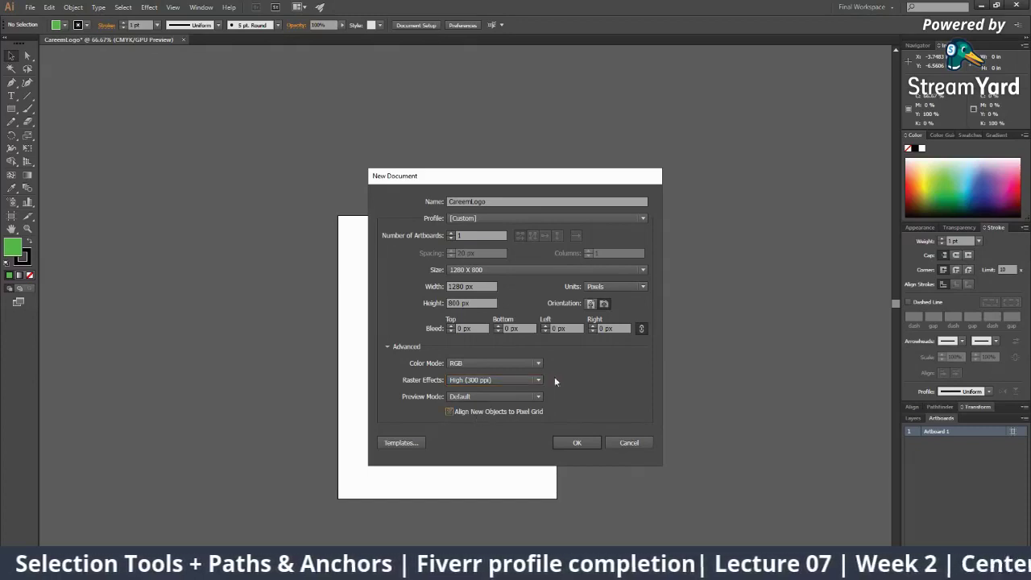
{"action": "left_click", "coordinate": [525, 413]}
{"action": "left_click", "coordinate": [578, 443]}
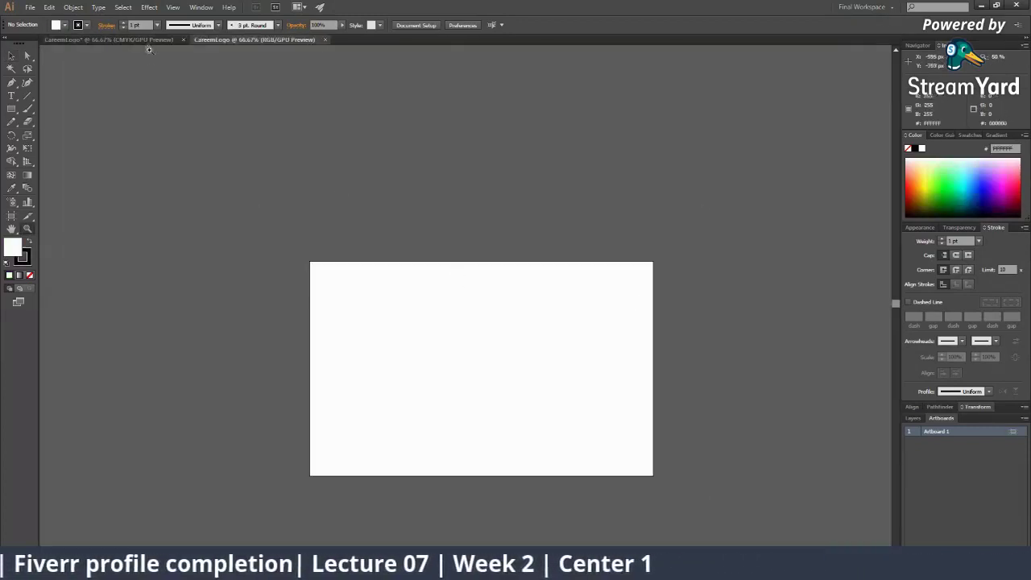
Step: Compare the CMYK CareemLogo document and its green rectangle with the new RGB document
{"action": "left_click", "coordinate": [149, 40]}
{"action": "left_click", "coordinate": [400, 368]}
{"action": "key", "text": "ctrl+plus"}
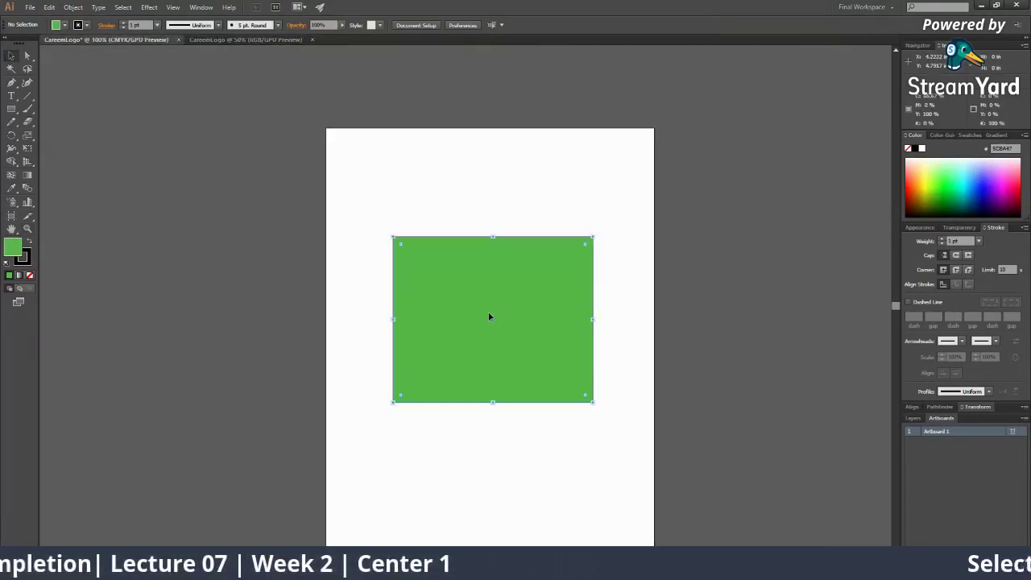
{"action": "left_click", "coordinate": [223, 44]}
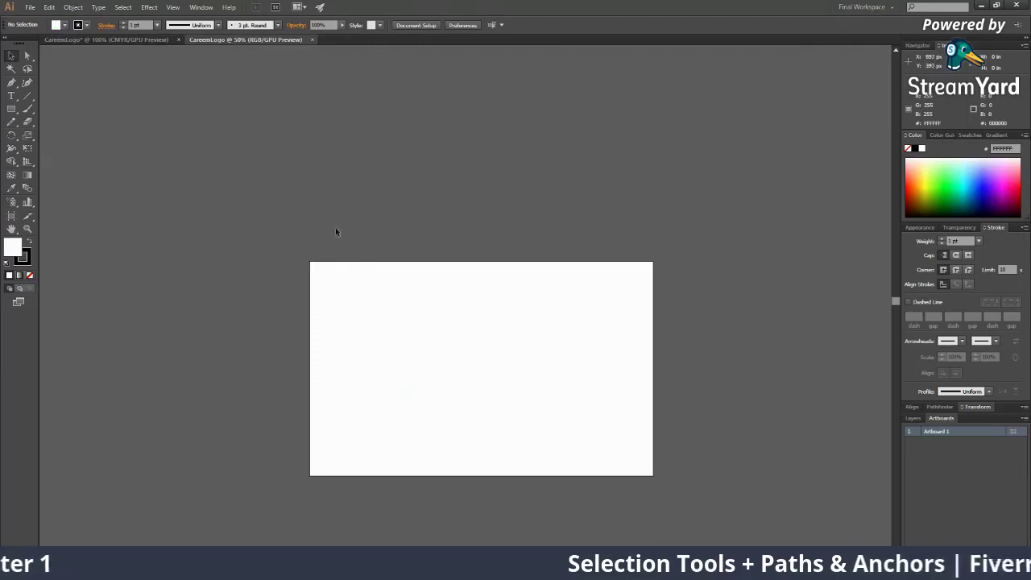
{"action": "left_click", "coordinate": [141, 41]}
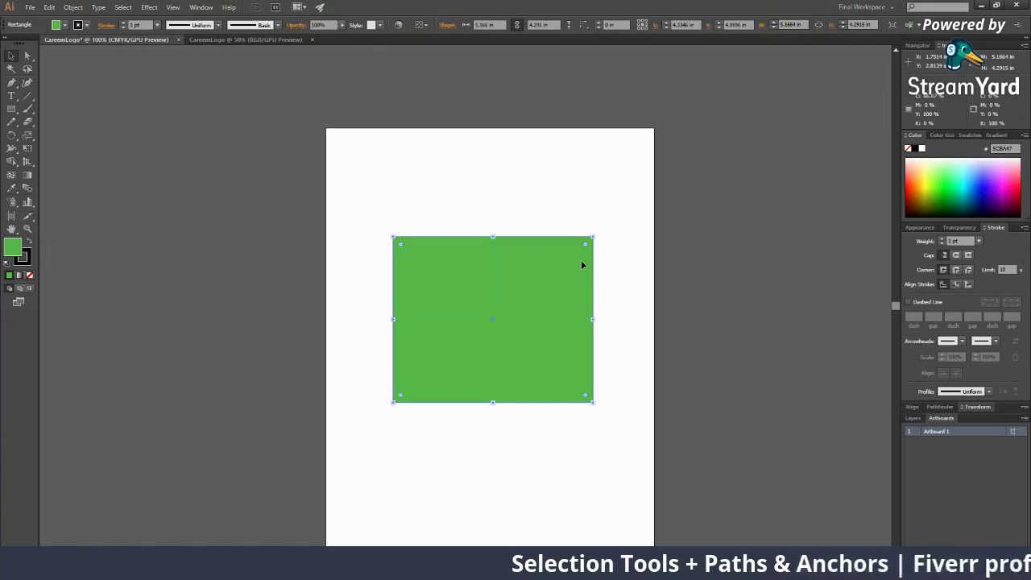
{"action": "left_click", "coordinate": [557, 218]}
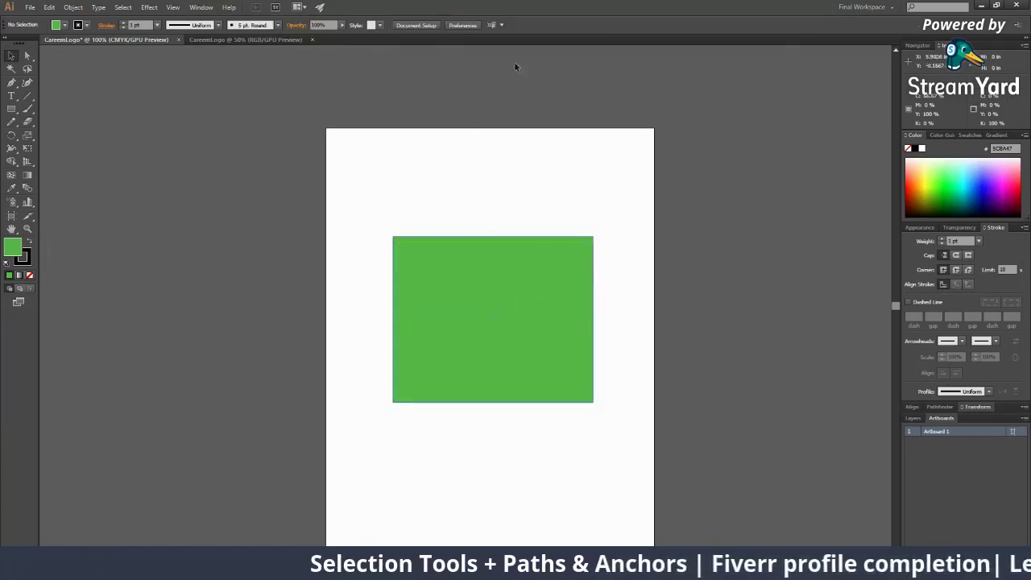
{"action": "left_click", "coordinate": [246, 39]}
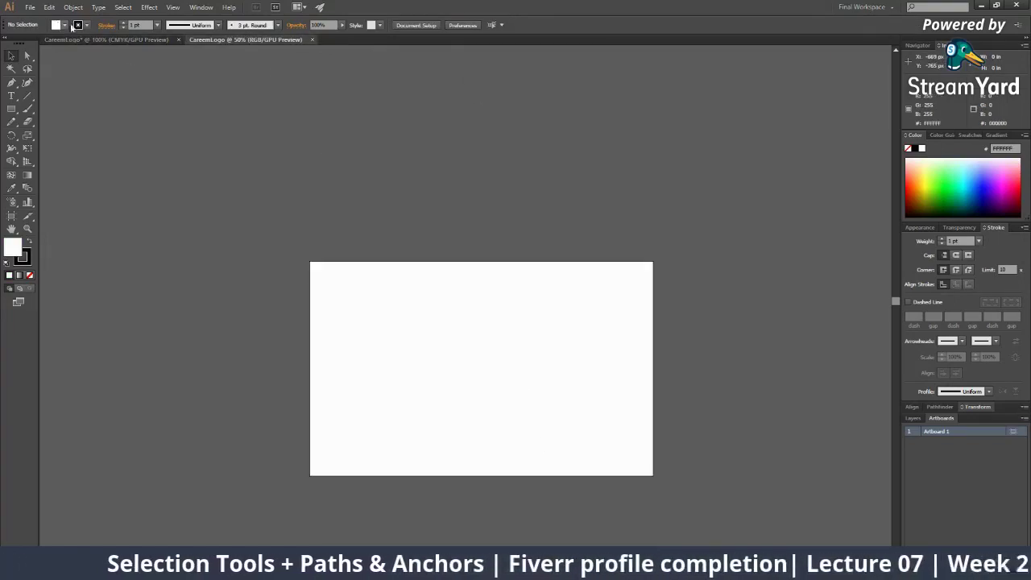
Step: Copy the green rectangle from the CMYK document into the RGB document, place it near the artboard's middle and deselect it
{"action": "left_click", "coordinate": [112, 40]}
{"action": "left_click", "coordinate": [517, 312]}
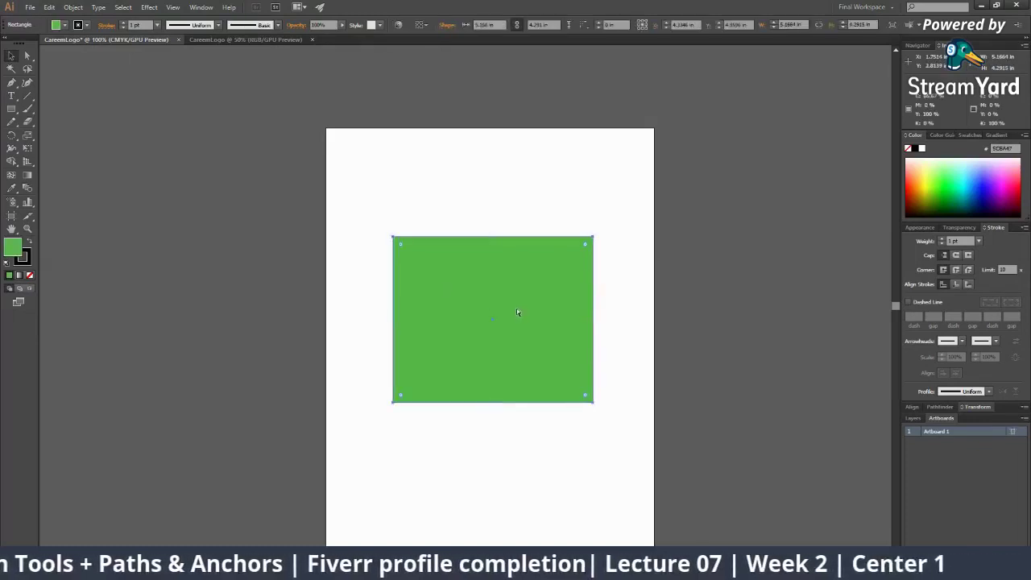
{"action": "key", "text": "ctrl+z"}
{"action": "key", "text": "ctrl+z"}
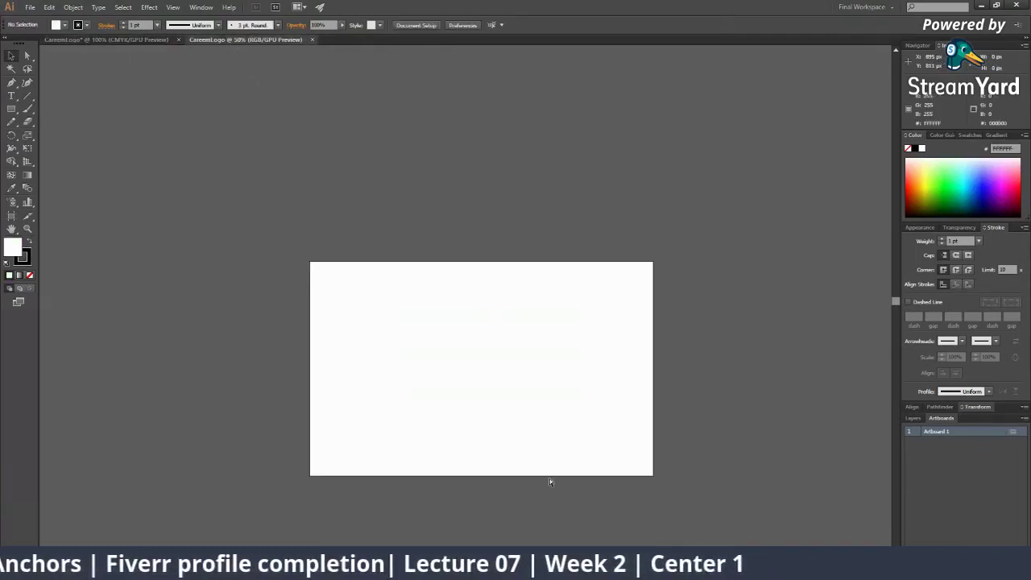
{"action": "left_click", "coordinate": [581, 416]}
{"action": "left_click_drag", "start_coordinate": [496, 344], "coordinate": [513, 398]}
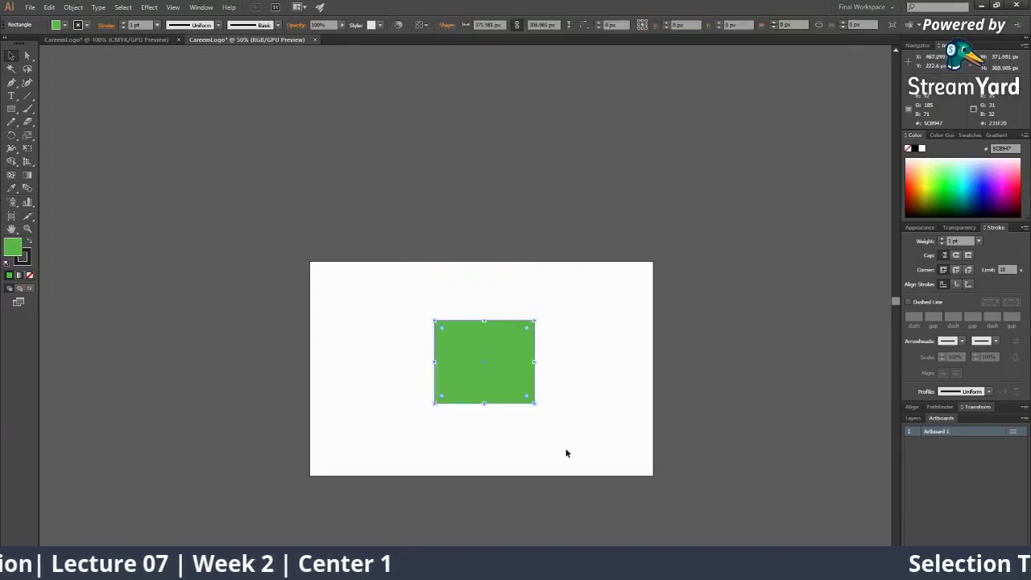
{"action": "left_click", "coordinate": [615, 247]}
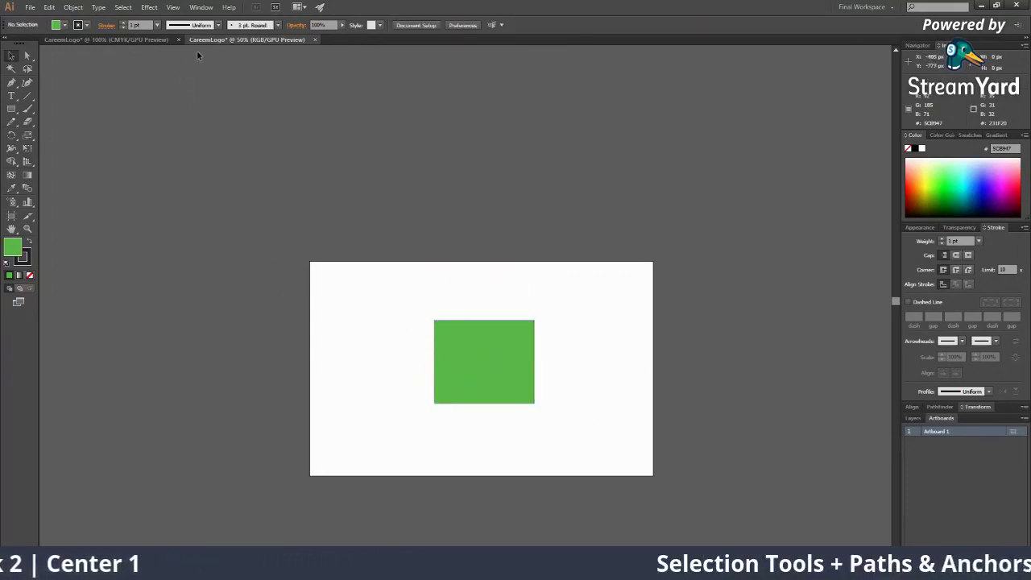
Step: Return to the CMYK document and examine the green rectangle on its artboard for comparison
{"action": "left_click", "coordinate": [163, 40]}
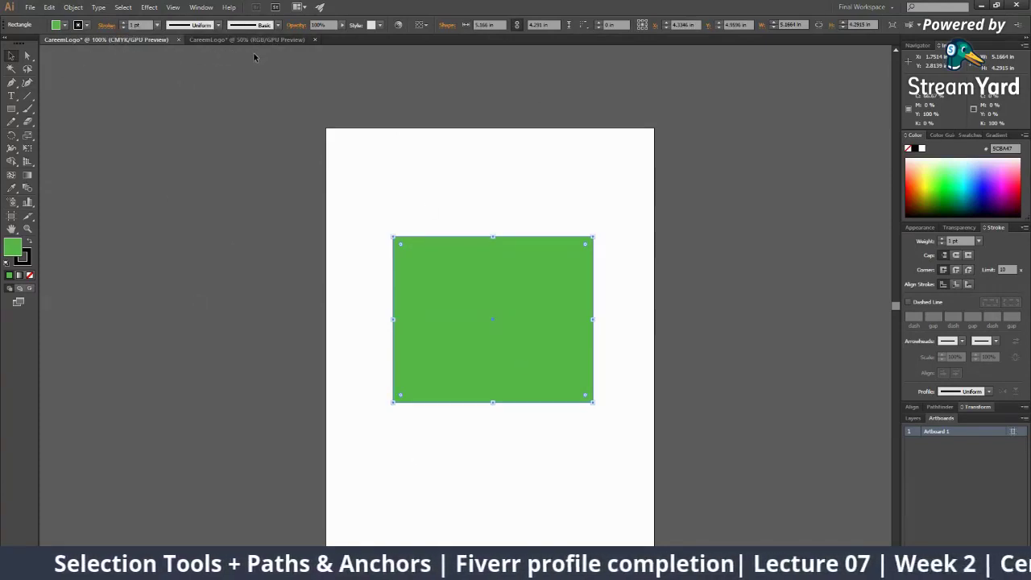
{"action": "scroll", "coordinate": [348, 271], "scroll_direction": "down", "scroll_amount": 1}
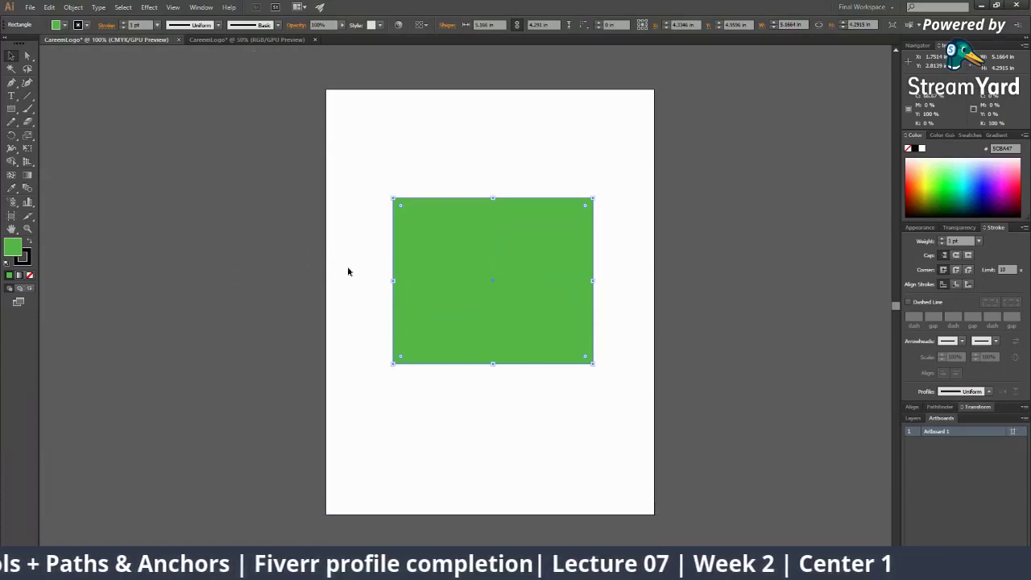
{"action": "scroll", "coordinate": [494, 325], "scroll_direction": "down", "scroll_amount": 2}
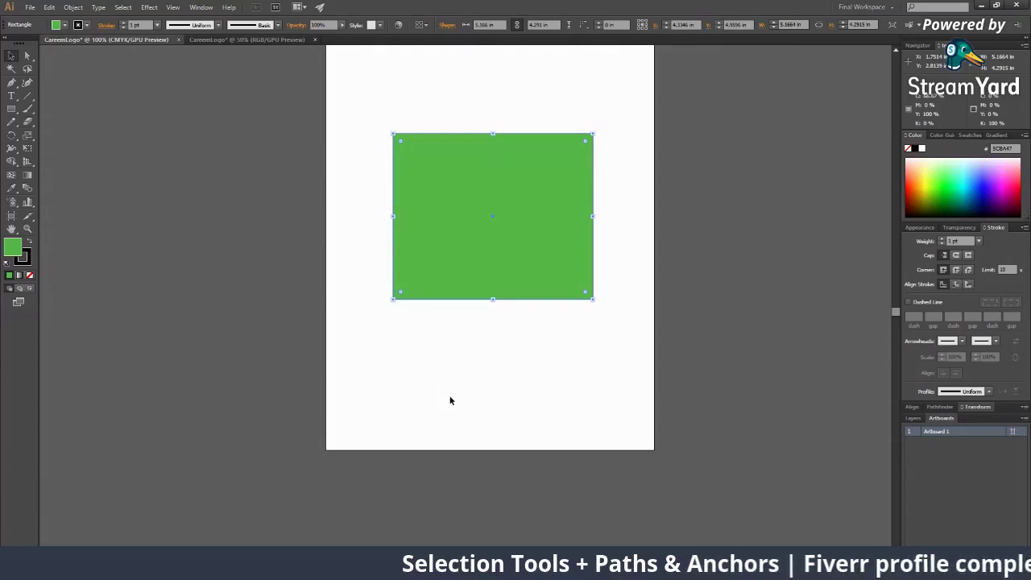
{"action": "scroll", "coordinate": [555, 398], "scroll_direction": "up", "scroll_amount": 5}
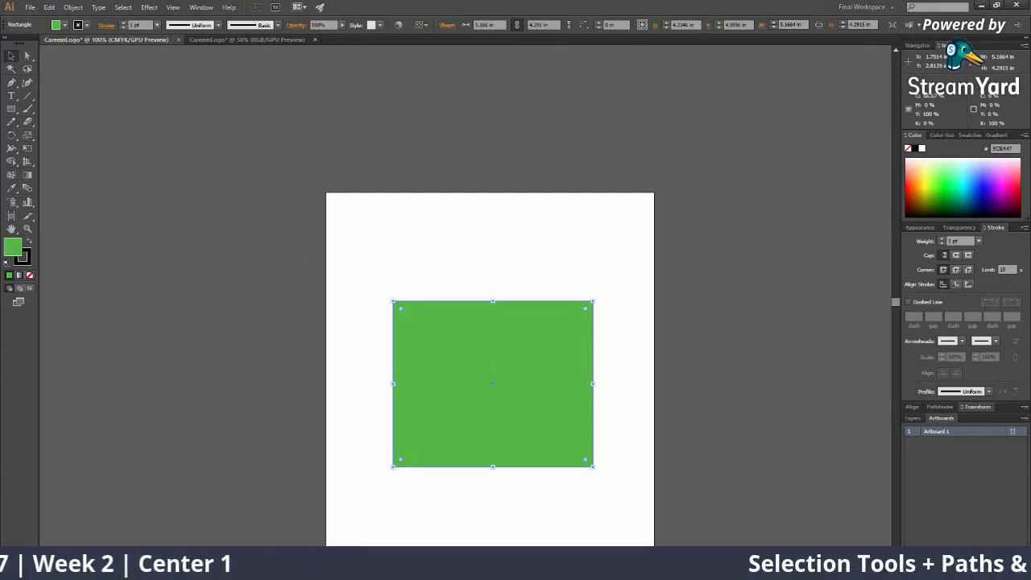
Step: Switch to StreamYard, add the waiting guest to the broadcast and set the layout to show only the shared screen
{"action": "key", "text": "alt+Tab"}
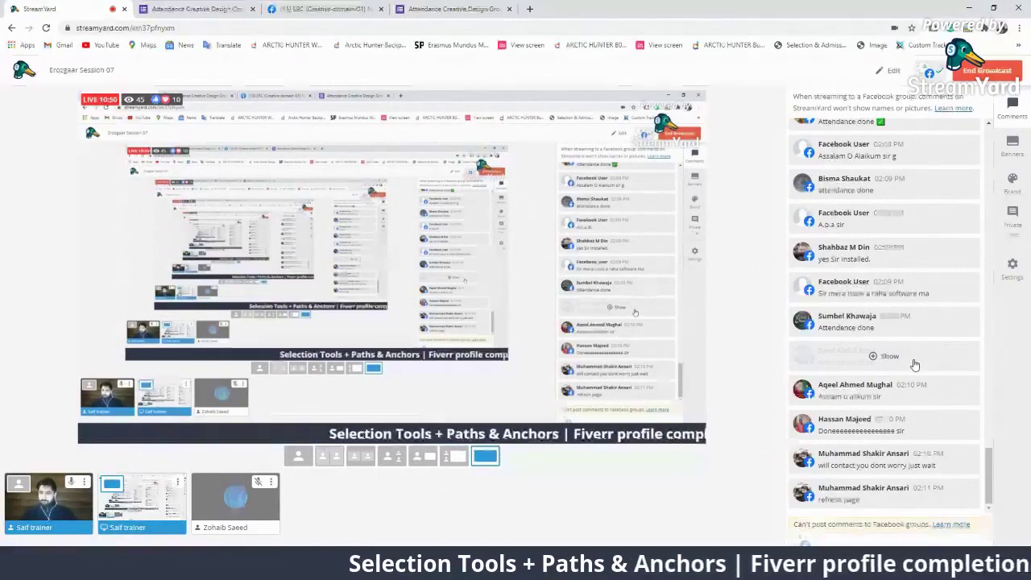
{"action": "left_click", "coordinate": [915, 364]}
{"action": "left_click", "coordinate": [246, 512]}
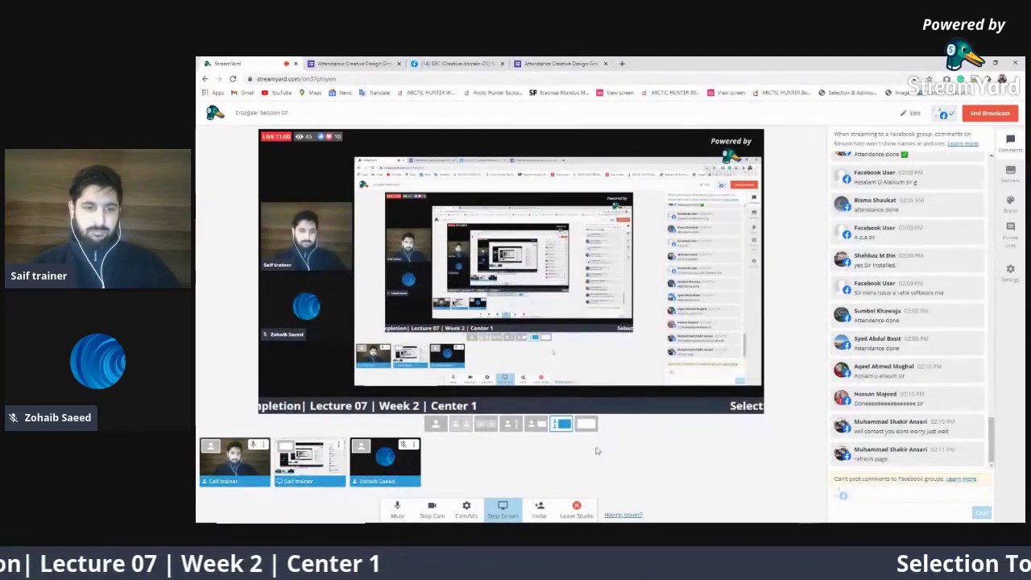
{"action": "left_click", "coordinate": [586, 423]}
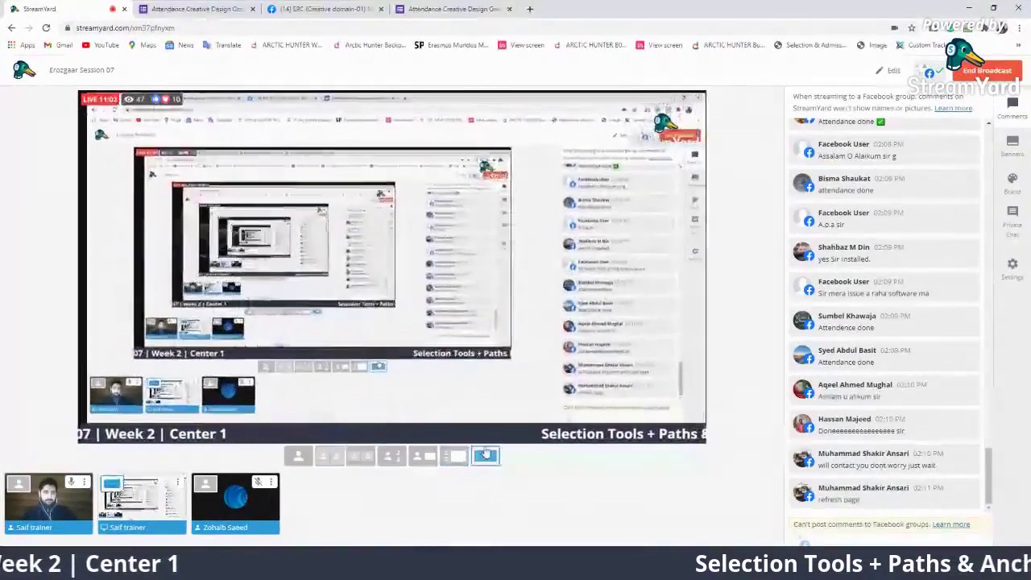
{"action": "mouse_move", "coordinate": [265, 503]}
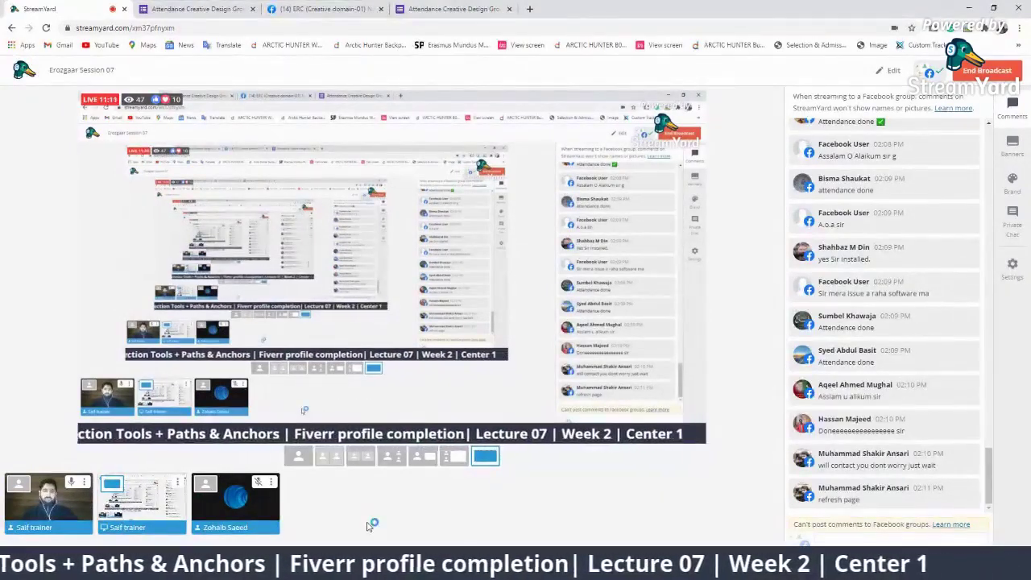
{"action": "mouse_move", "coordinate": [240, 524]}
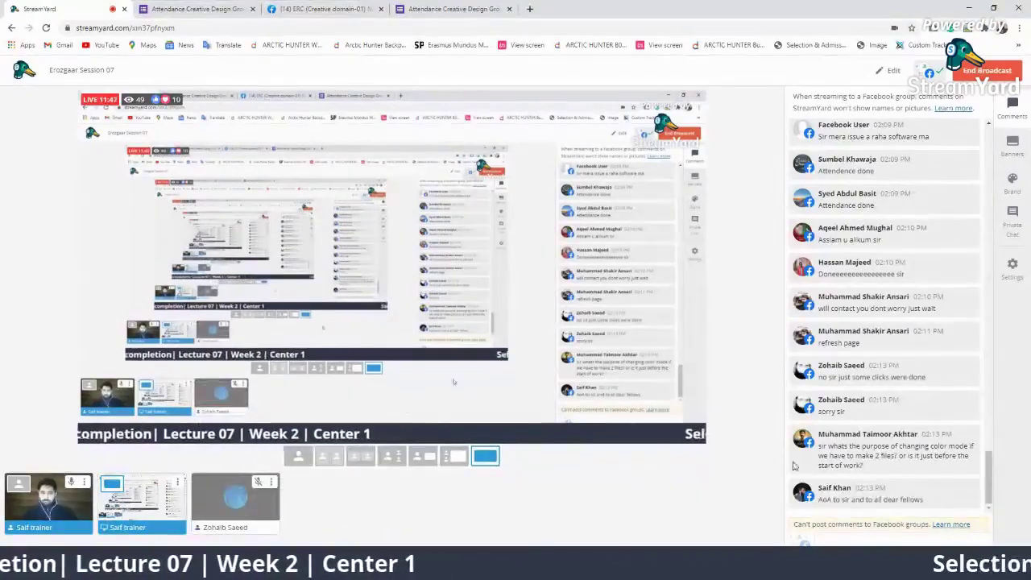
Step: Show the latest viewer's greeting comment on the broadcast, hide it again and look through the earlier comments
{"action": "left_click", "coordinate": [950, 480]}
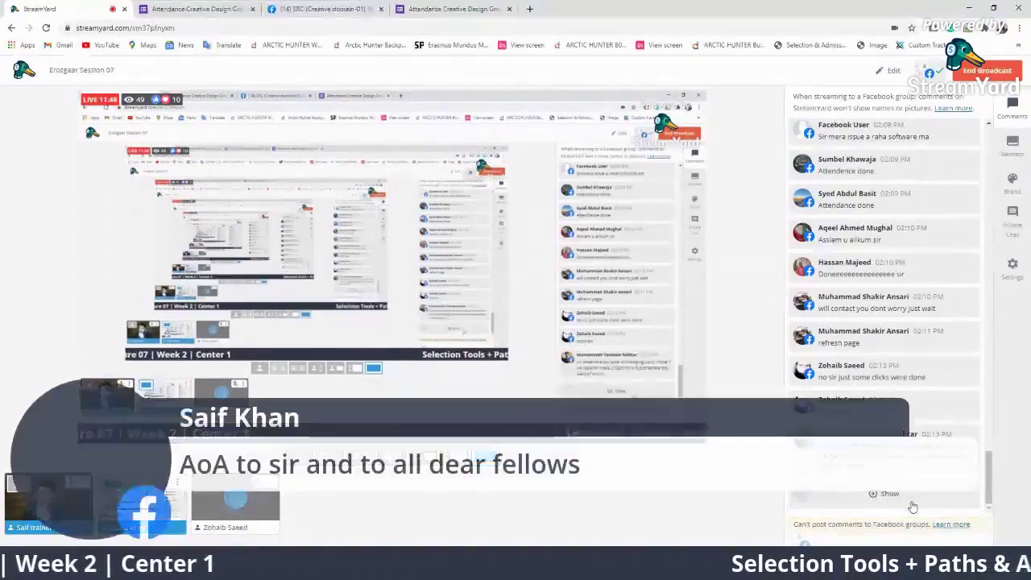
{"action": "left_click", "coordinate": [886, 495]}
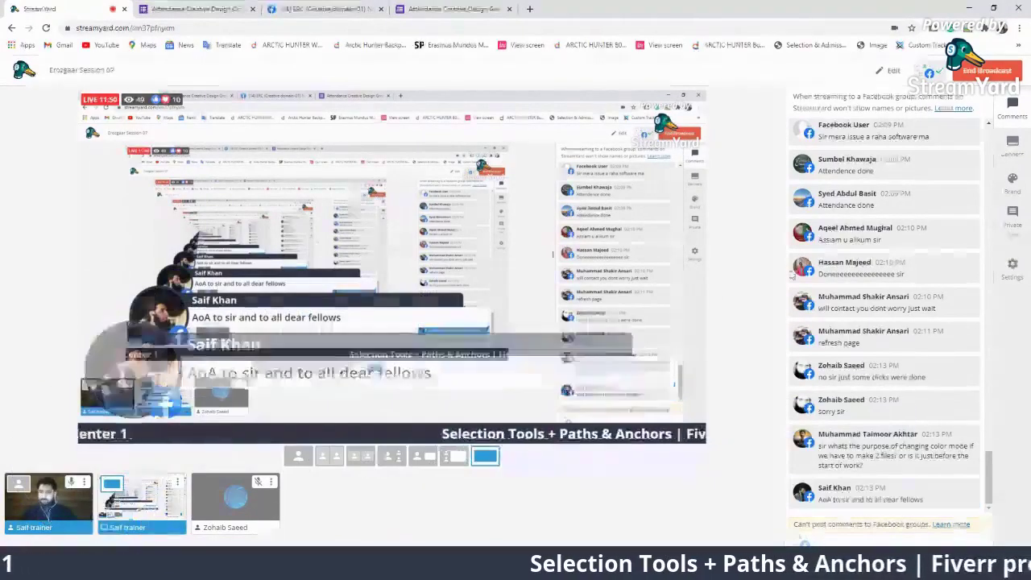
{"action": "left_click", "coordinate": [915, 333]}
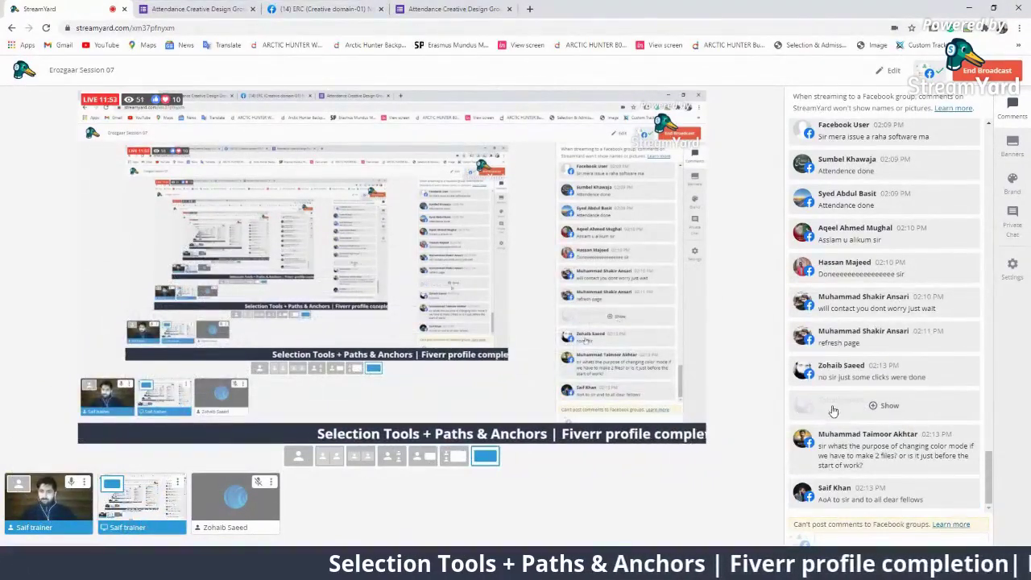
{"action": "scroll", "coordinate": [902, 403], "scroll_direction": "up", "scroll_amount": 4}
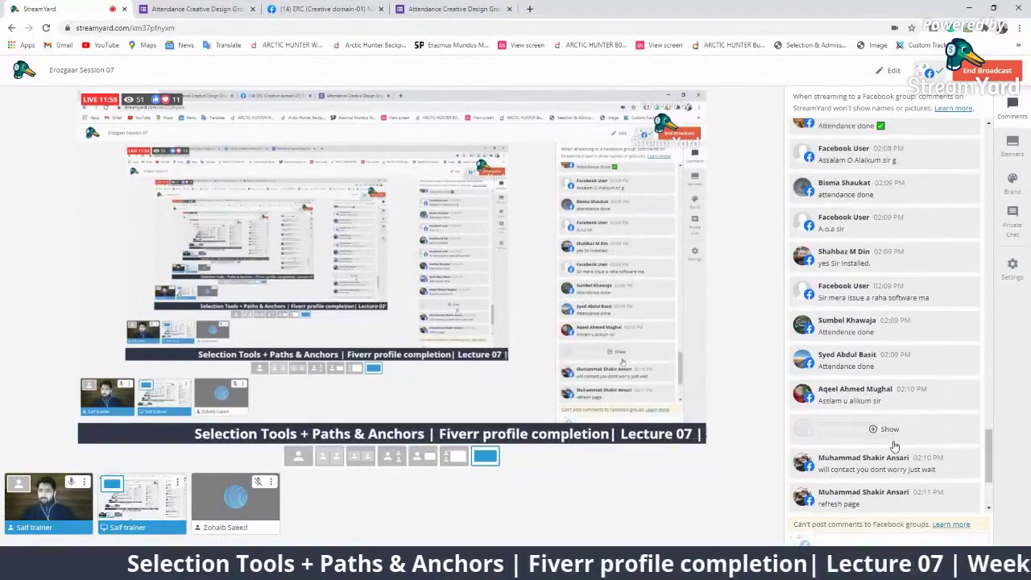
{"action": "scroll", "coordinate": [894, 445], "scroll_direction": "up", "scroll_amount": 1}
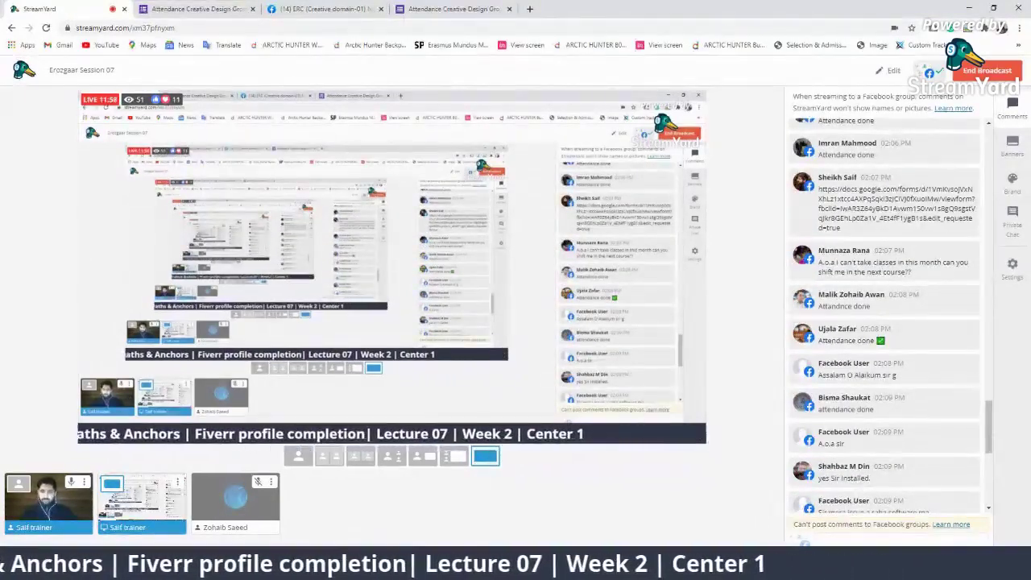
Step: Switch to Illustrator and close the CMYK CareemLogo document without saving its changes
{"action": "left_click", "coordinate": [741, 515]}
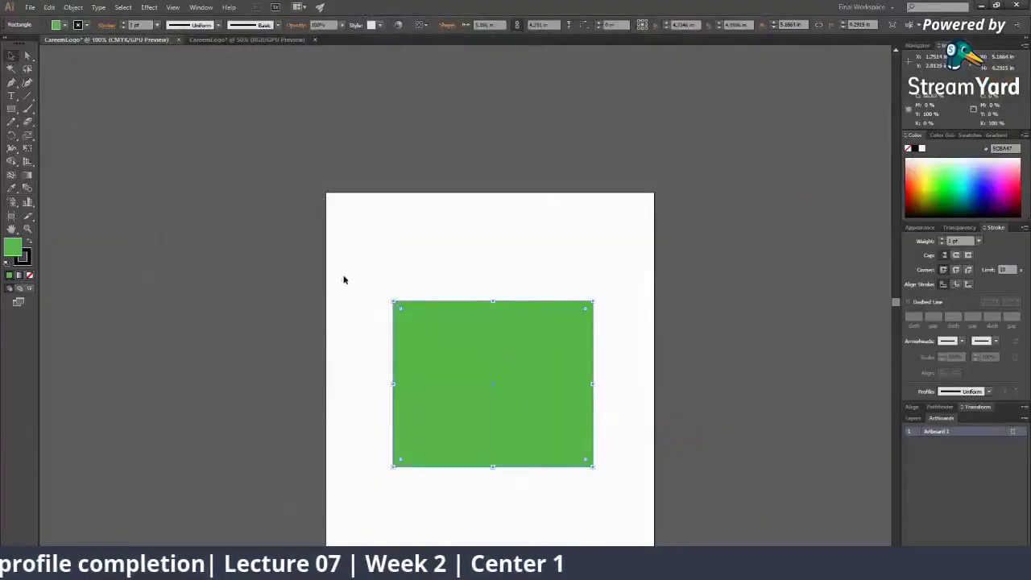
{"action": "key", "text": "z"}
{"action": "left_click", "coordinate": [525, 274], "text": "alt"}
{"action": "left_click", "coordinate": [470, 267], "text": "alt"}
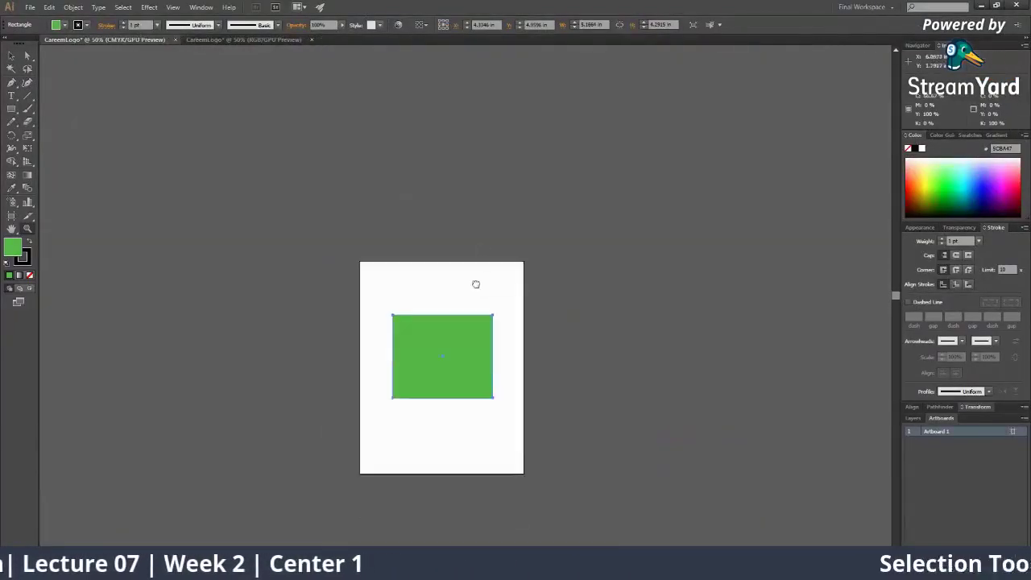
{"action": "key", "text": "ctrl+1"}
{"action": "left_click_drag", "start_coordinate": [486, 375], "coordinate": [451, 293]}
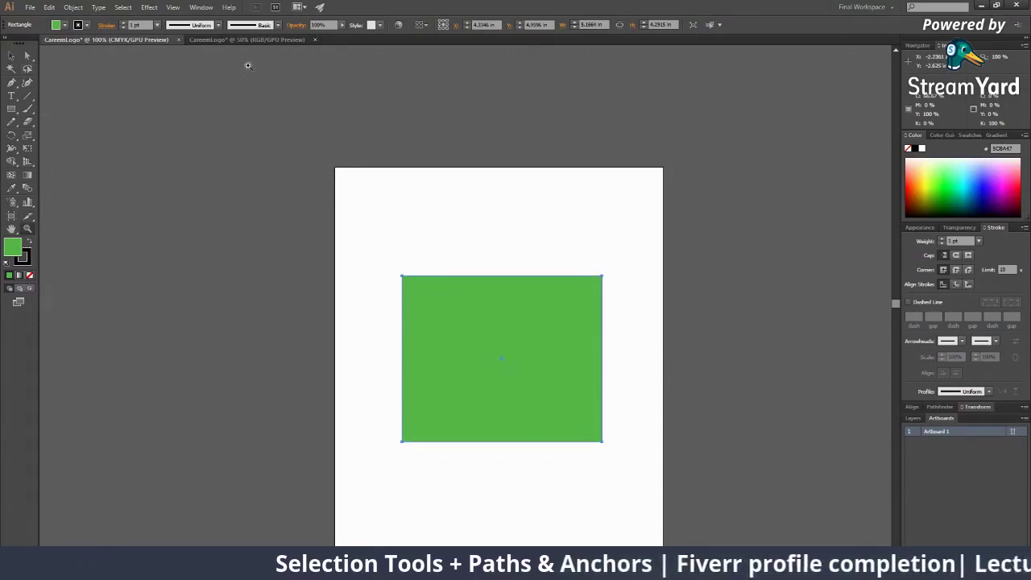
{"action": "left_click", "coordinate": [178, 39]}
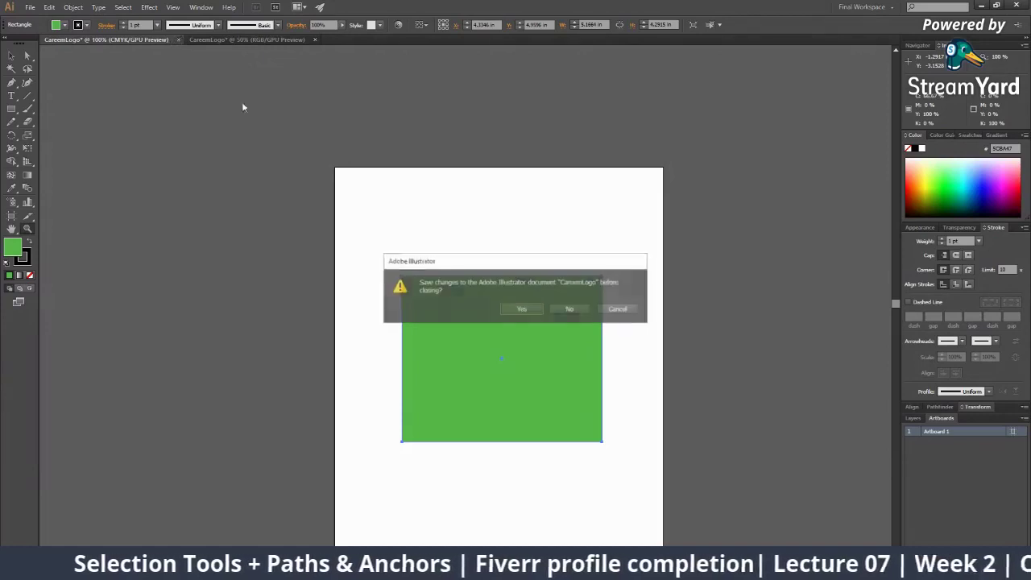
{"action": "left_click", "coordinate": [569, 309]}
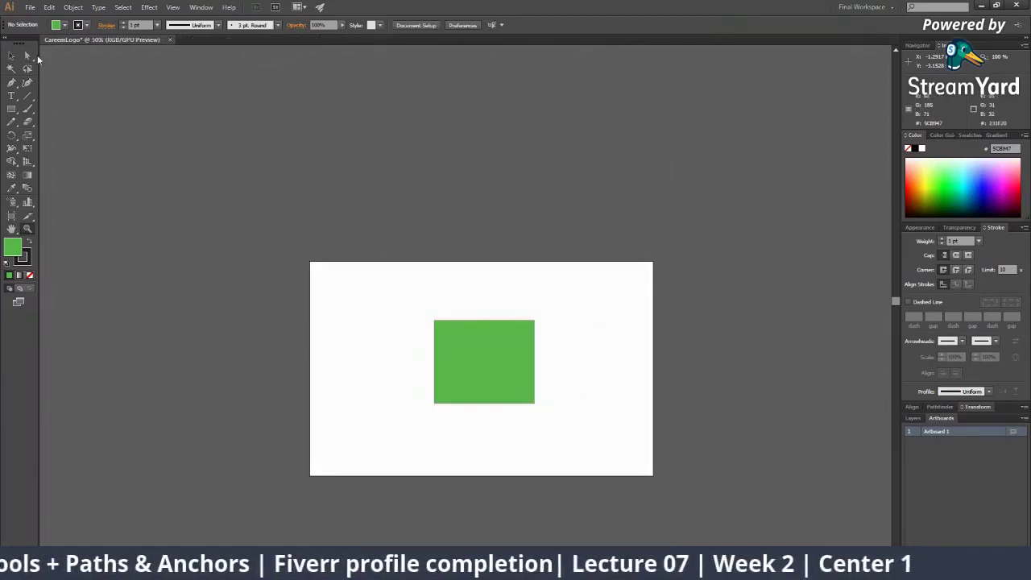
Step: Examine the green rectangle in the RGB document at different magnifications and try the Selection and Direct Selection tools
{"action": "left_click", "coordinate": [458, 302]}
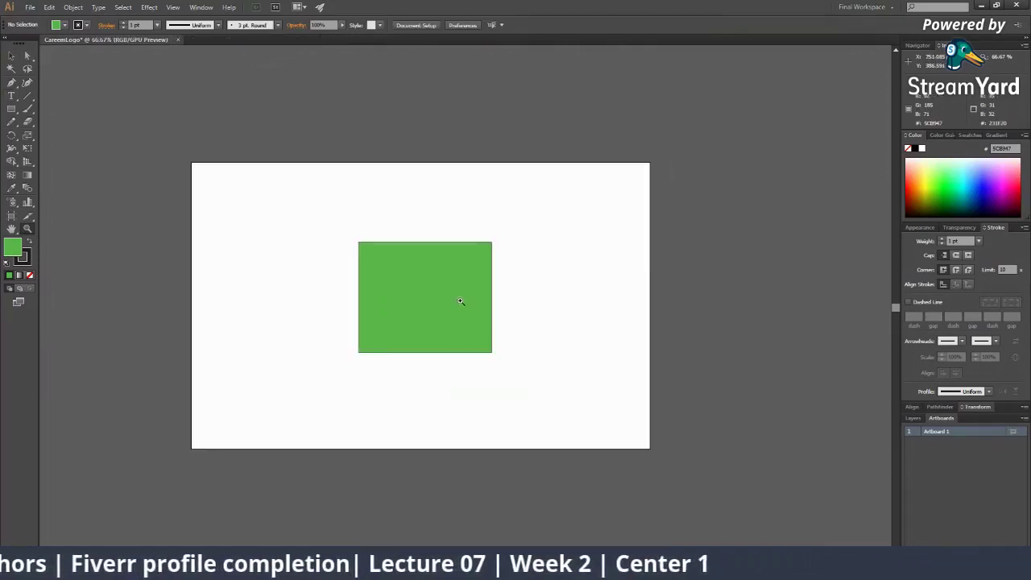
{"action": "left_click", "coordinate": [459, 301]}
{"action": "left_click", "coordinate": [458, 301], "text": "alt"}
{"action": "left_click", "coordinate": [458, 302], "text": "alt"}
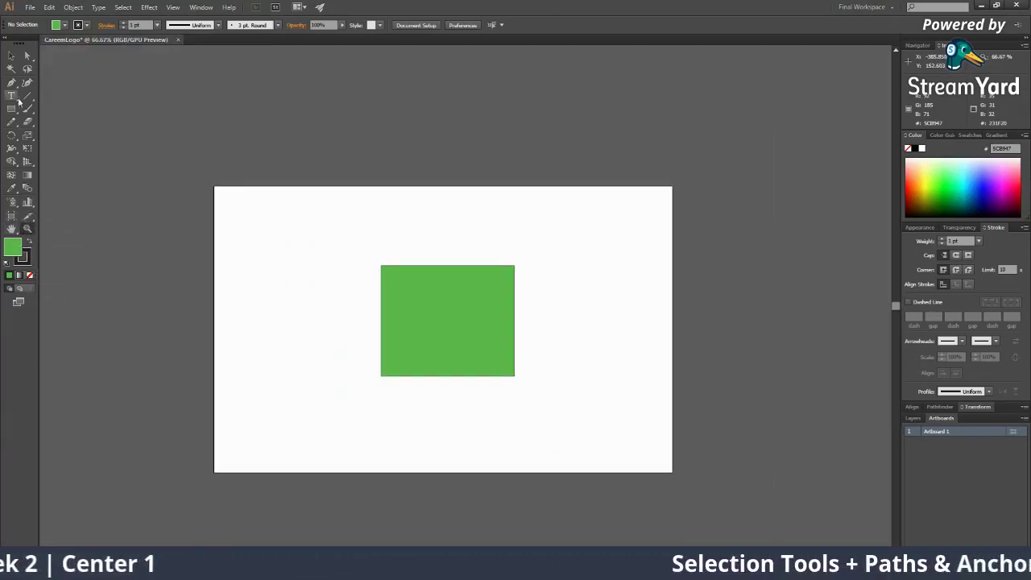
{"action": "left_click", "coordinate": [12, 58]}
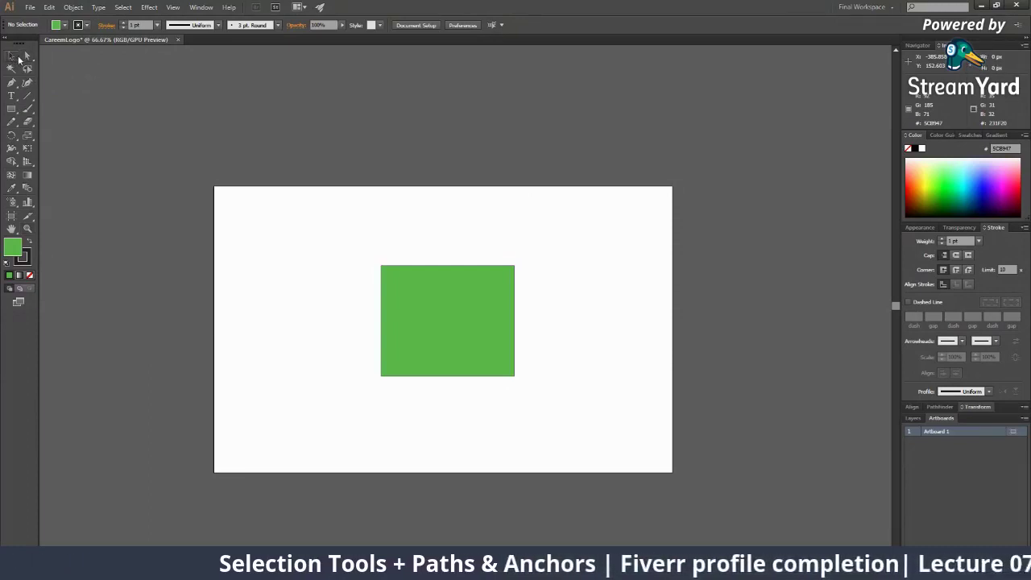
{"action": "left_click", "coordinate": [27, 56]}
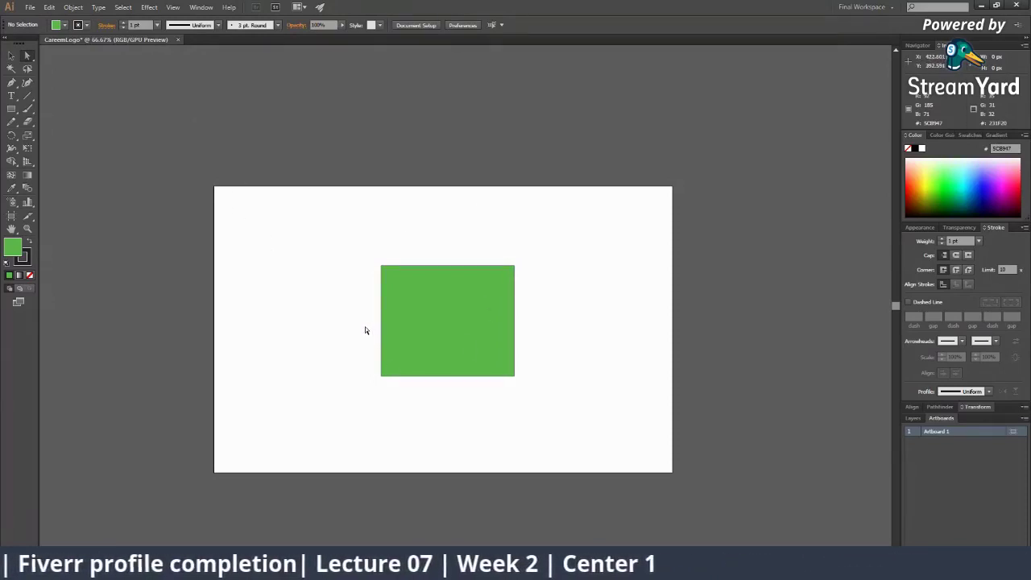
{"action": "key", "text": "z"}
{"action": "left_click", "coordinate": [421, 310], "text": "alt"}
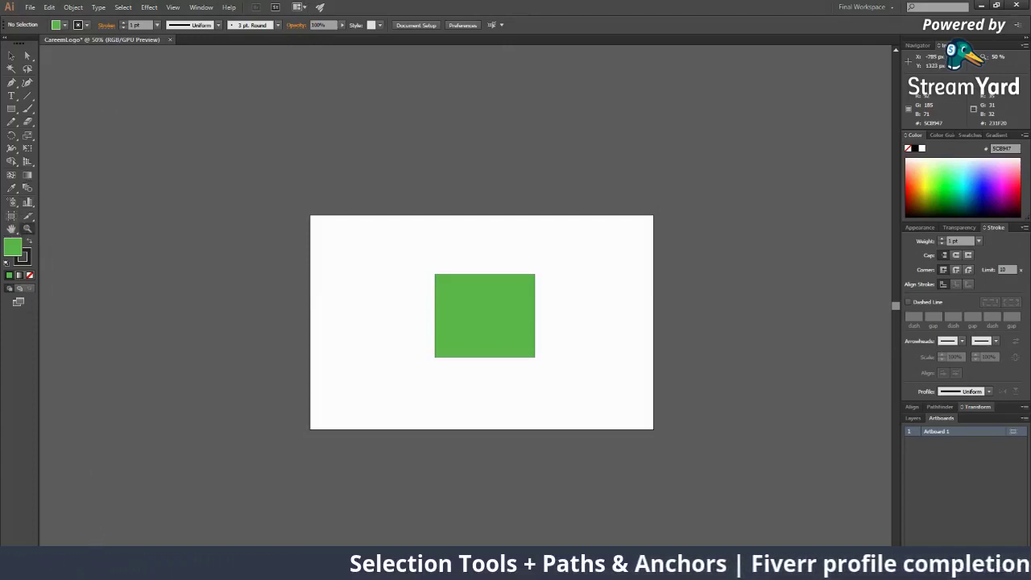
Step: View the RGB document at 100% and activate the Artboard tool to examine the artboard's boundaries
{"action": "left_click", "coordinate": [121, 560]}
{"action": "left_click", "coordinate": [123, 427]}
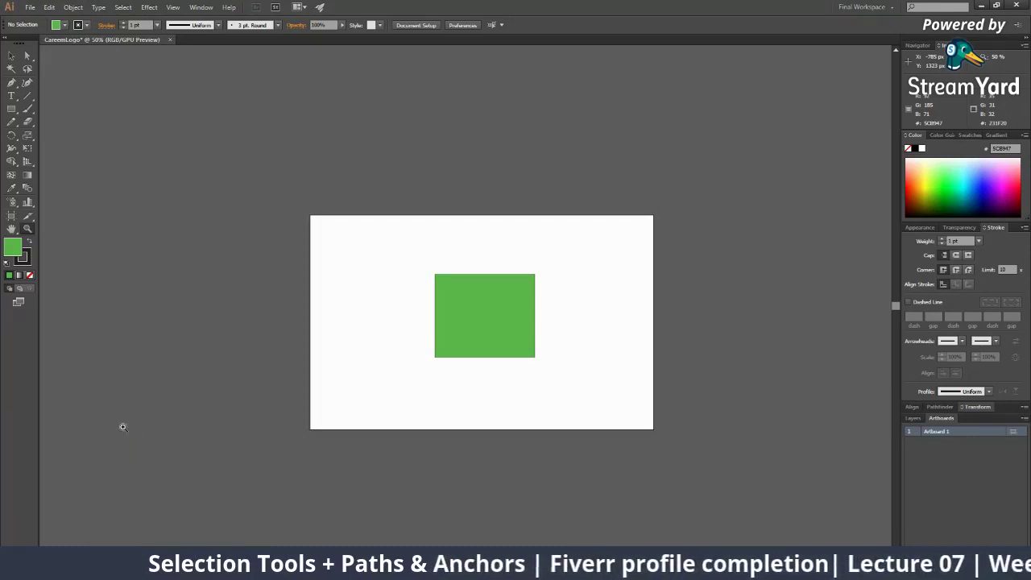
{"action": "left_click", "coordinate": [12, 218]}
{"action": "scroll", "coordinate": [854, 250], "scroll_direction": "down", "scroll_amount": 2}
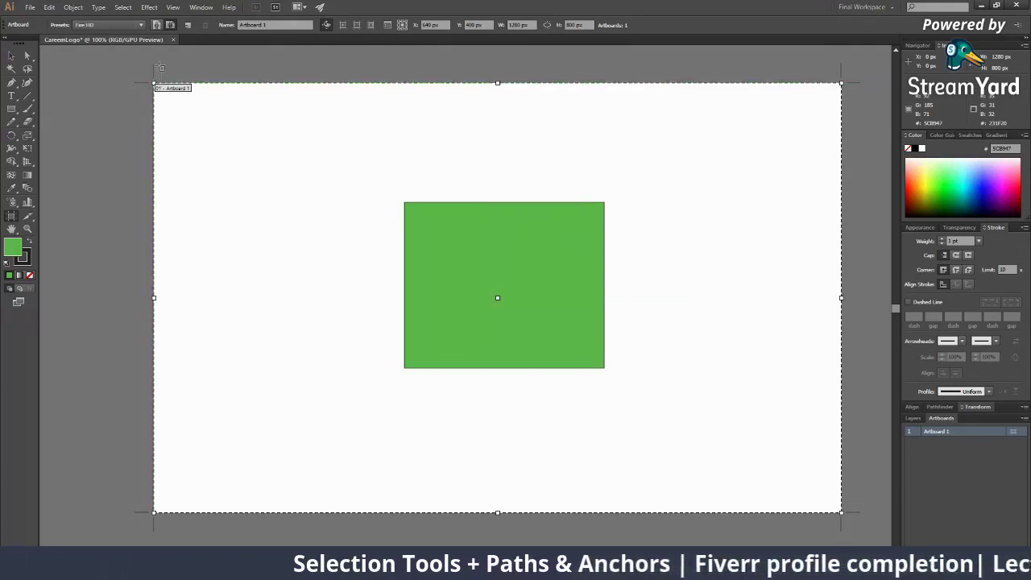
{"action": "scroll", "coordinate": [123, 511], "scroll_direction": "down", "scroll_amount": 2}
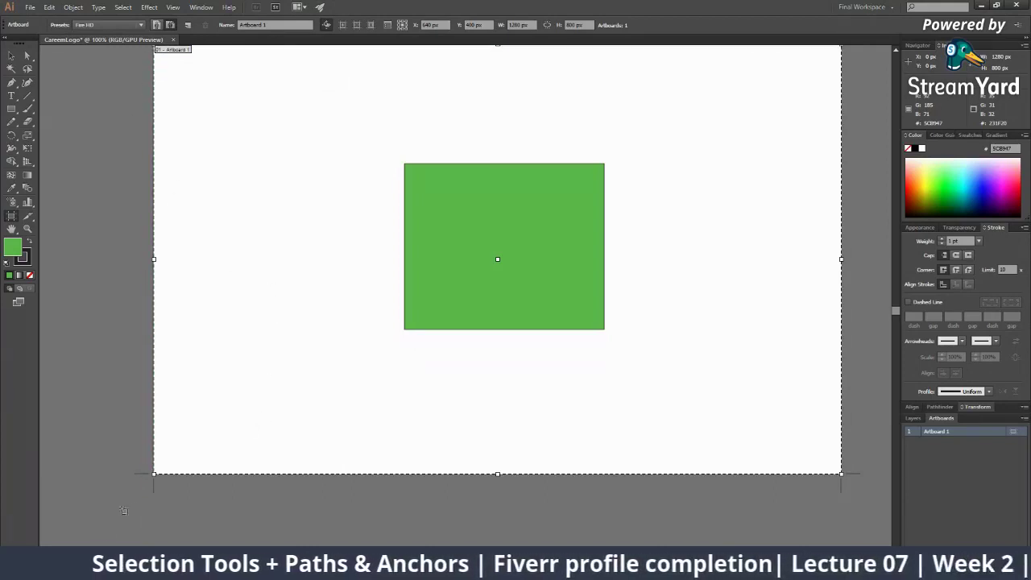
{"action": "scroll", "coordinate": [784, 451], "scroll_direction": "up", "scroll_amount": 2}
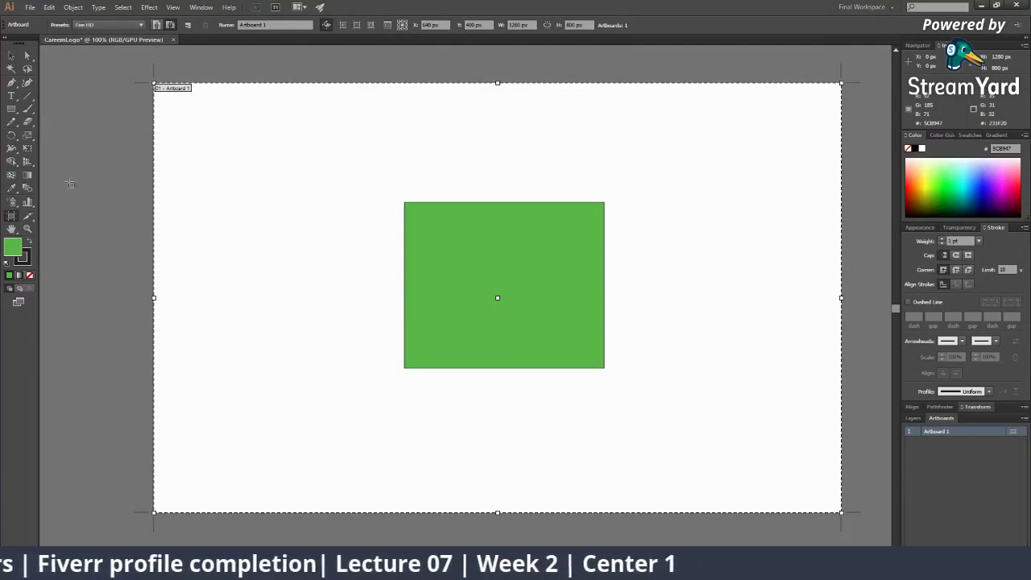
Step: Move the artboard with its green rectangle around the canvas, leaving it at about X 884 px, Y 366 px
{"action": "key", "text": "z"}
{"action": "left_click", "coordinate": [500, 301], "text": "alt"}
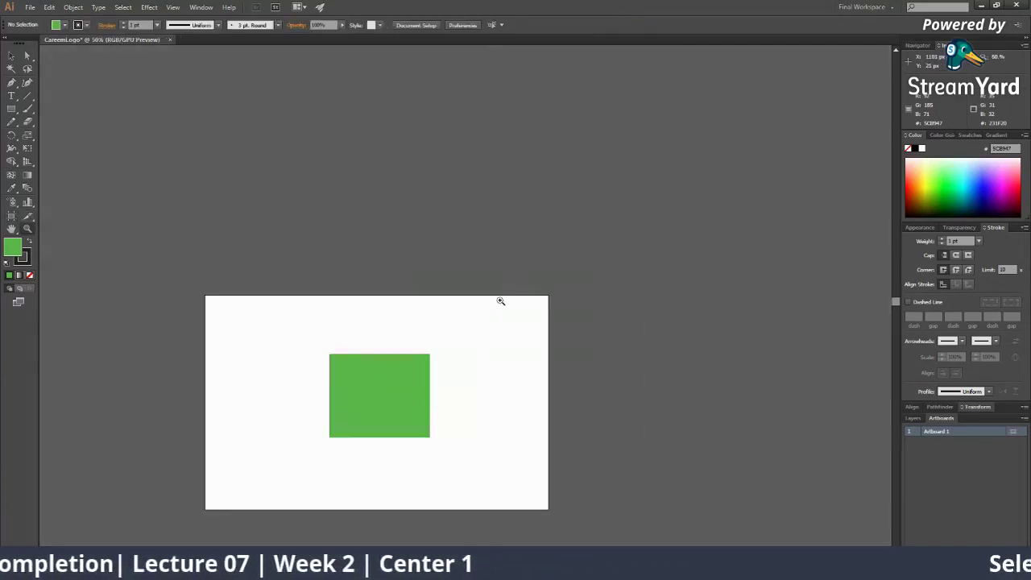
{"action": "scroll", "coordinate": [500, 300], "scroll_direction": "down", "scroll_amount": 2}
{"action": "left_click", "coordinate": [11, 216]}
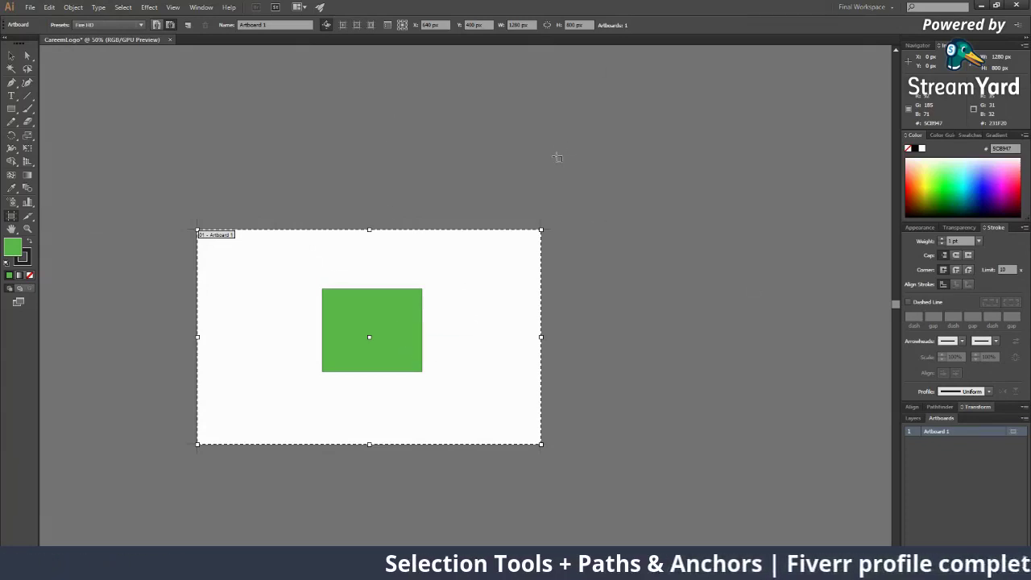
{"action": "left_click_drag", "start_coordinate": [435, 259], "coordinate": [419, 241]}
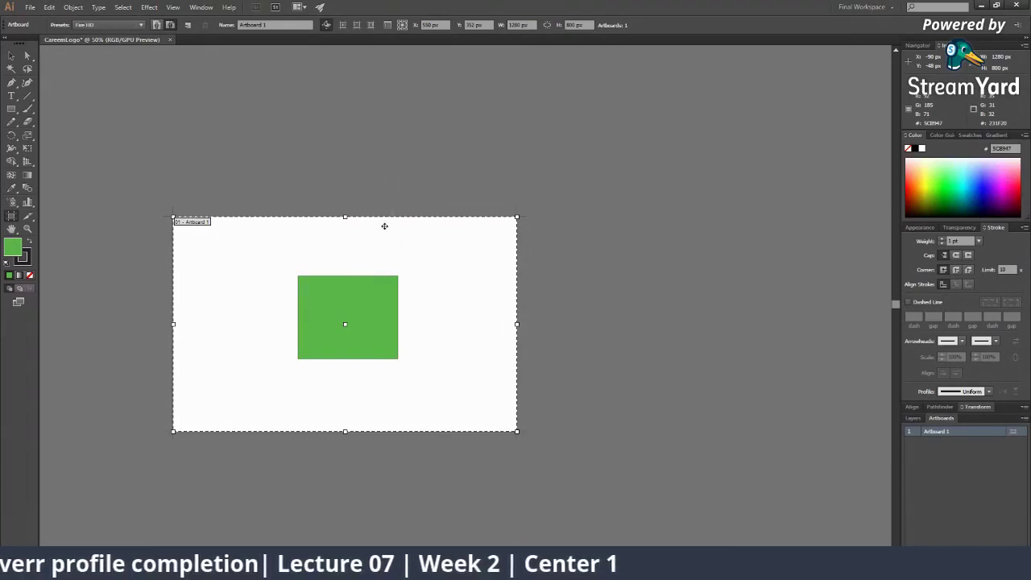
{"action": "left_click_drag", "start_coordinate": [376, 239], "coordinate": [416, 261]}
{"action": "left_click_drag", "start_coordinate": [462, 290], "coordinate": [559, 263]}
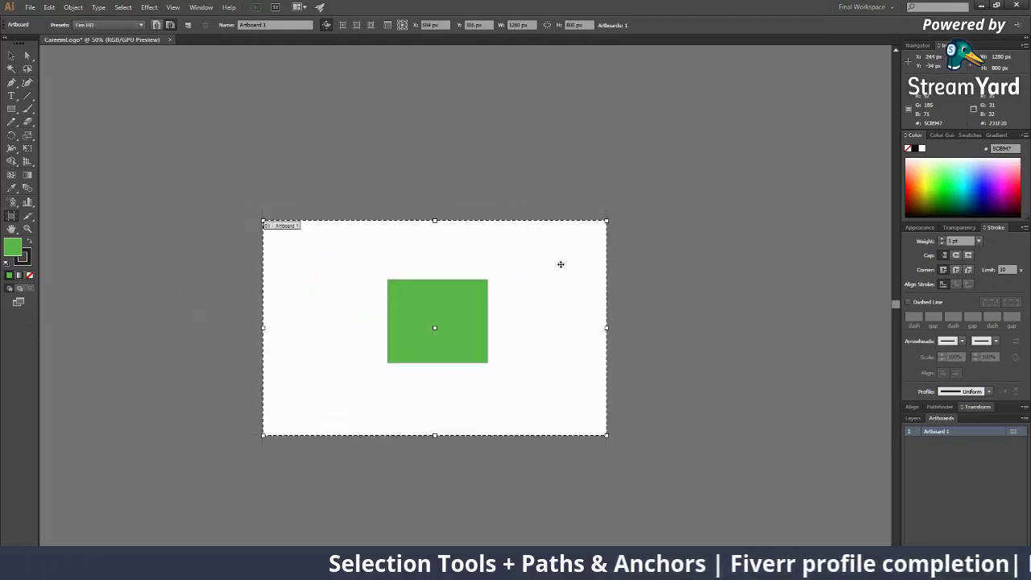
Step: Zoom out to 3.13% to view the entire canvas area surrounding the artboard
{"action": "key", "text": "z"}
{"action": "left_click", "coordinate": [525, 241], "text": "alt"}
{"action": "left_click", "coordinate": [525, 241], "text": "alt"}
{"action": "left_click", "coordinate": [462, 313], "text": "alt"}
{"action": "left_click", "coordinate": [456, 323], "text": "alt"}
{"action": "left_click", "coordinate": [454, 330], "text": "alt"}
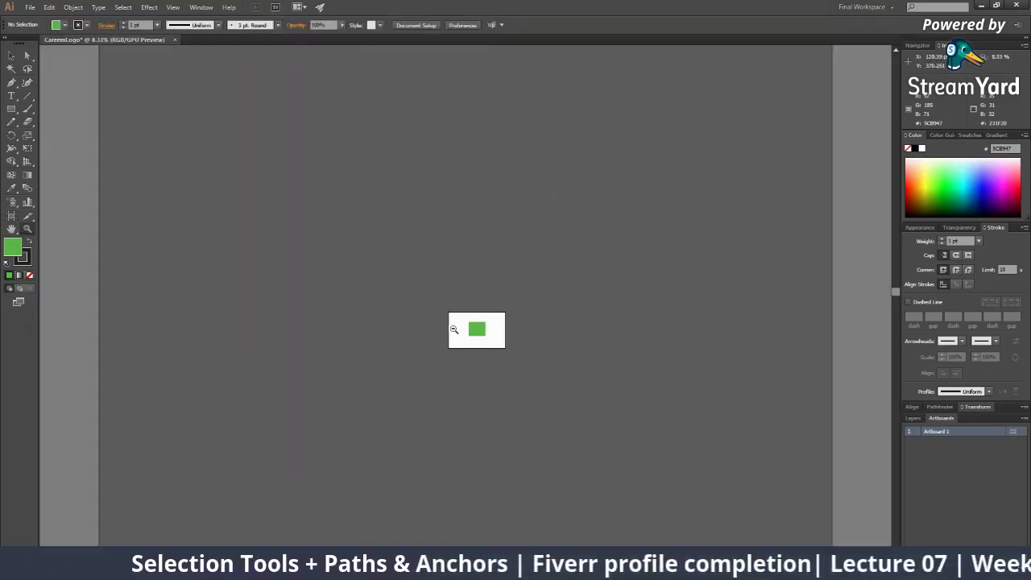
{"action": "left_click", "coordinate": [459, 324], "text": "alt"}
{"action": "left_click", "coordinate": [462, 319], "text": "alt"}
{"action": "left_click", "coordinate": [349, 185], "text": "alt"}
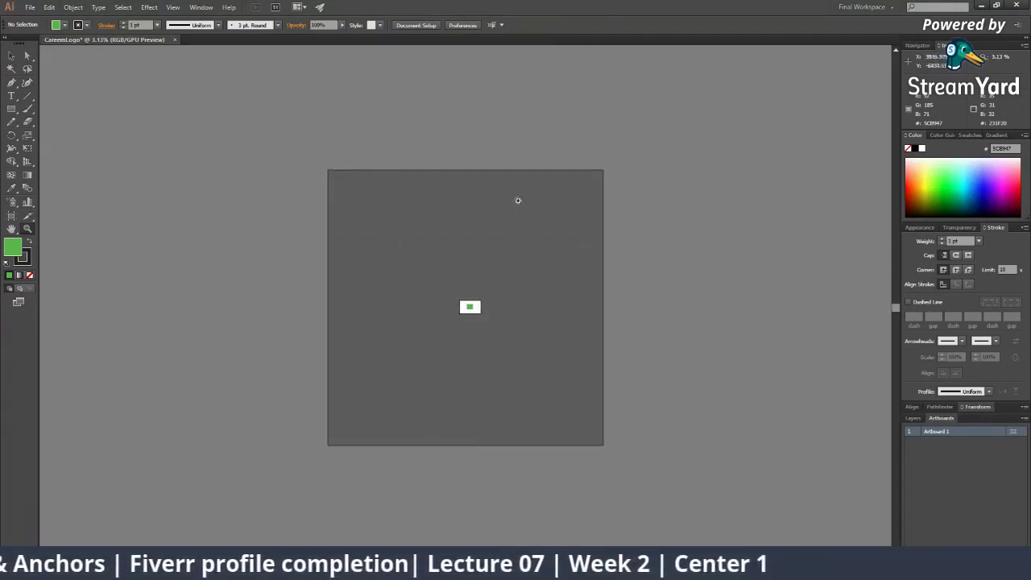
Step: Demonstrate the Zoom tool by magnifying the green rectangle up to 400%, zooming back out, and enlarging the view to 71.7%
{"action": "left_click", "coordinate": [466, 315]}
{"action": "left_click", "coordinate": [483, 324]}
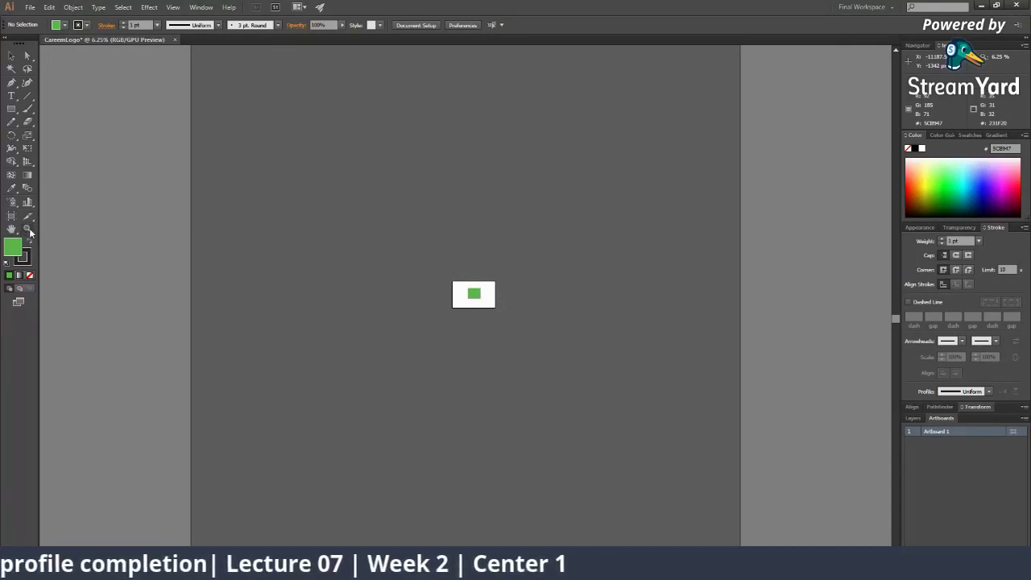
{"action": "left_click", "coordinate": [490, 293]}
{"action": "left_click", "coordinate": [453, 316]}
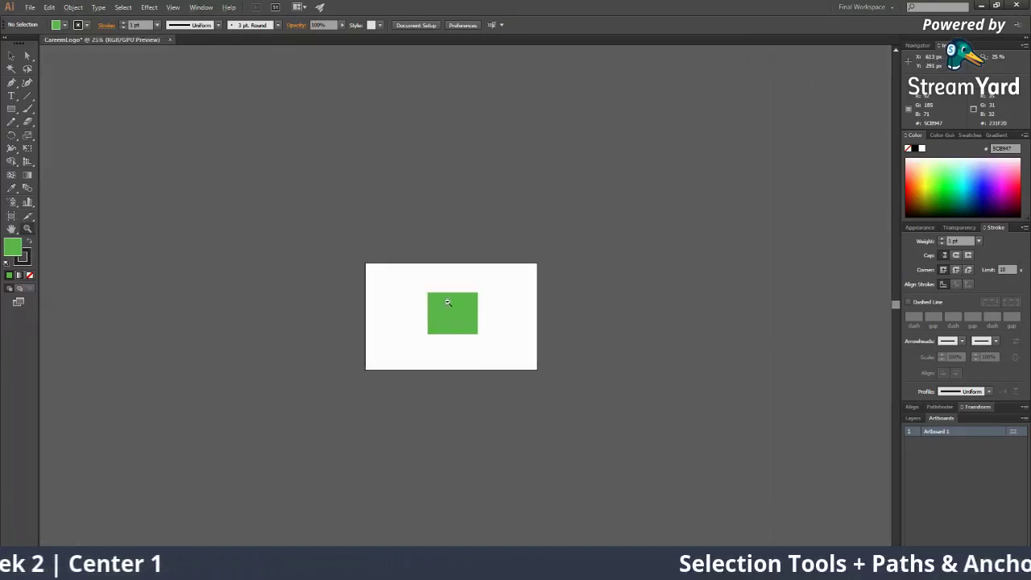
{"action": "left_click_drag", "start_coordinate": [448, 302], "coordinate": [511, 315]}
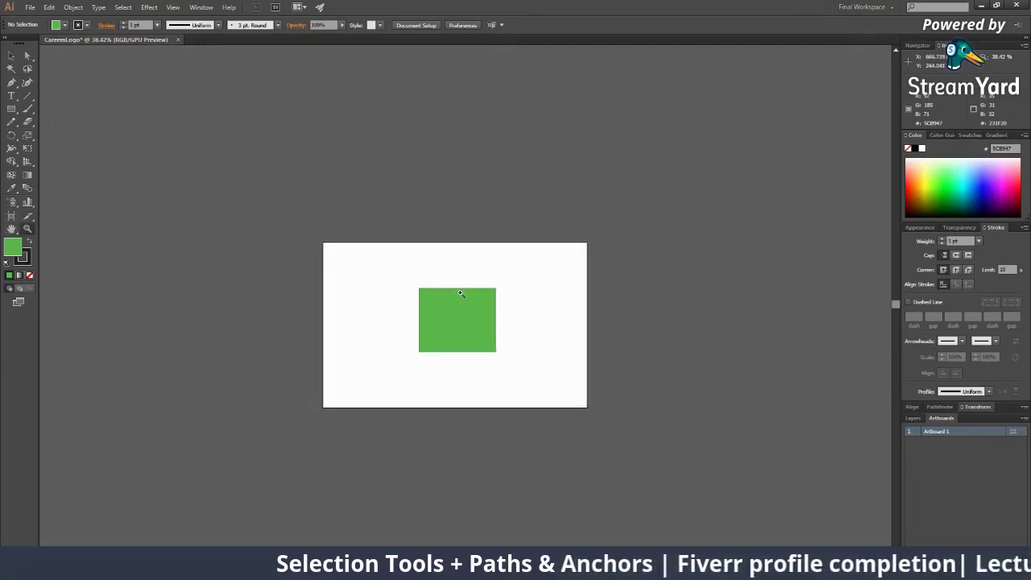
{"action": "left_click_drag", "start_coordinate": [461, 293], "coordinate": [556, 346]}
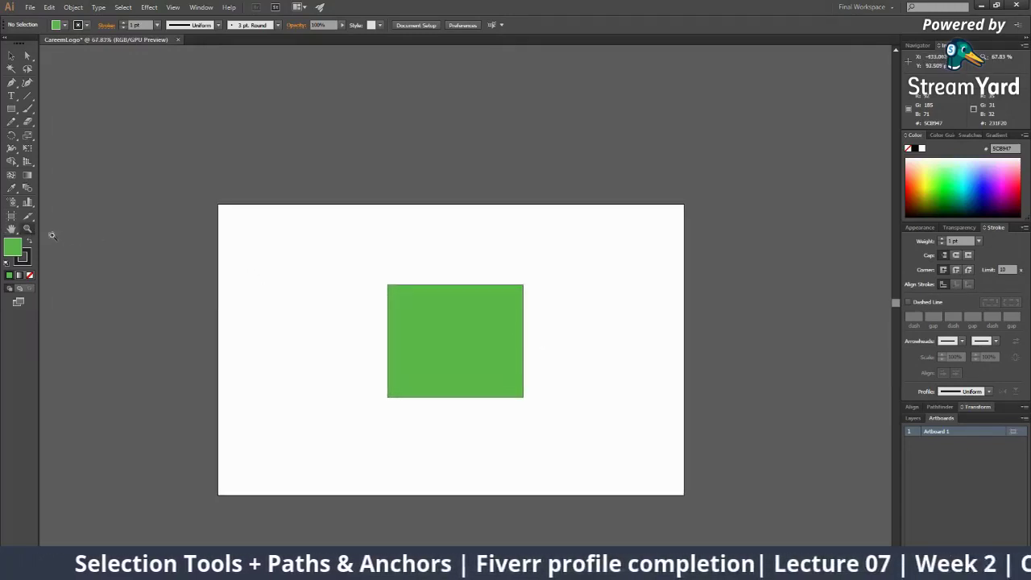
{"action": "left_click_drag", "start_coordinate": [459, 306], "coordinate": [459, 320]}
{"action": "left_click", "coordinate": [460, 320]}
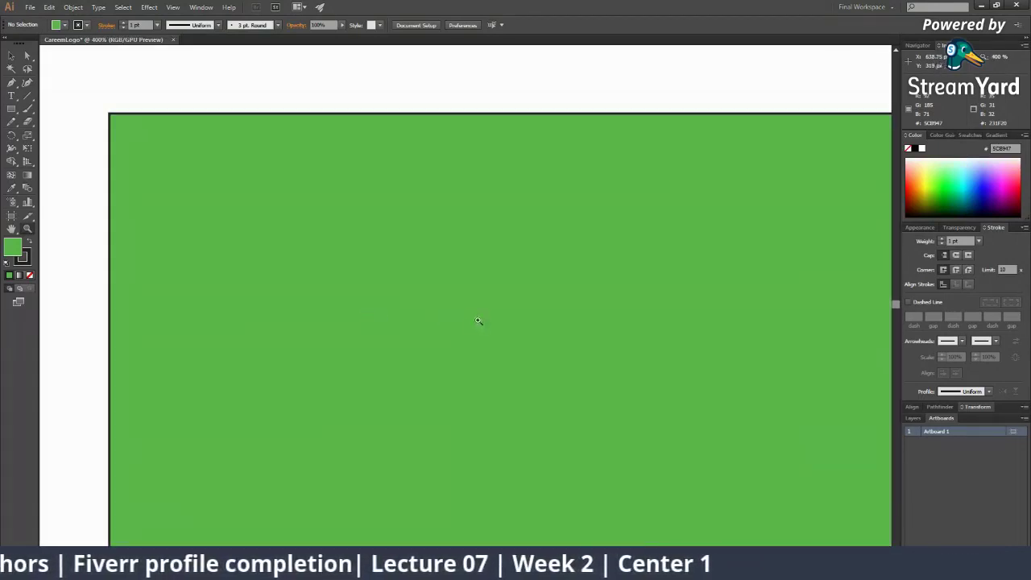
{"action": "left_click_drag", "start_coordinate": [306, 206], "coordinate": [101, 154]}
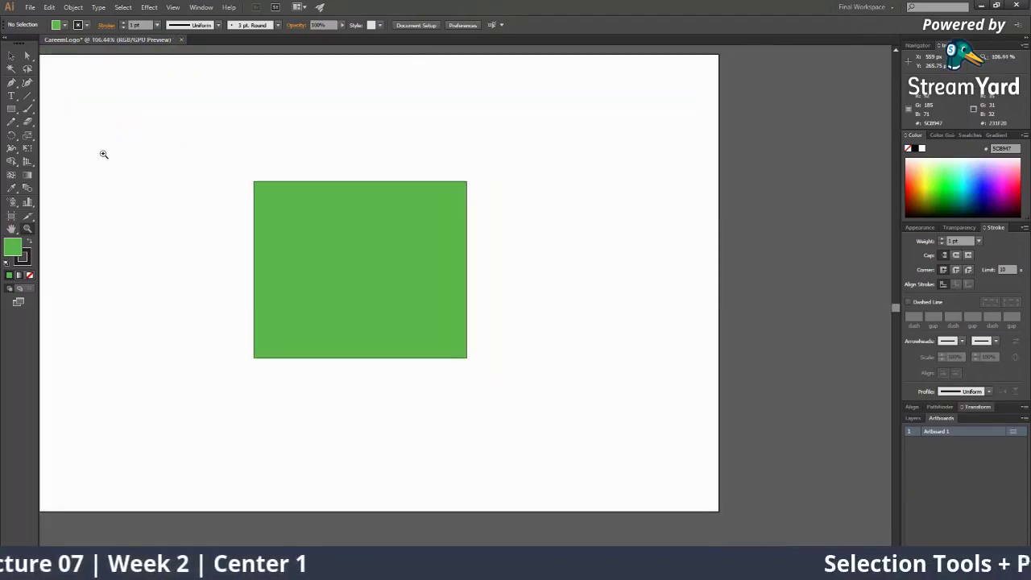
{"action": "left_click_drag", "start_coordinate": [246, 204], "coordinate": [107, 148]}
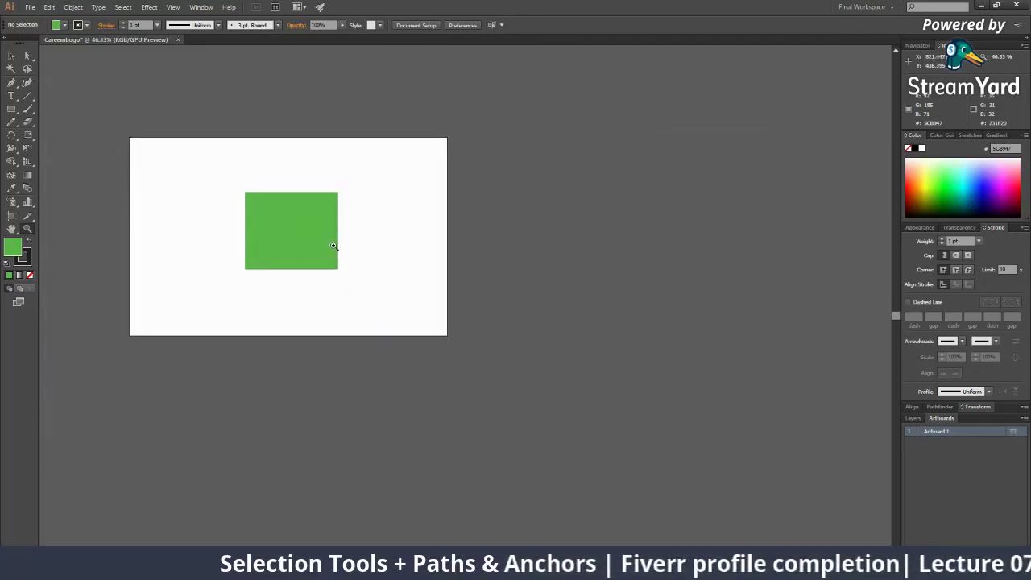
{"action": "left_click_drag", "start_coordinate": [262, 210], "coordinate": [329, 301]}
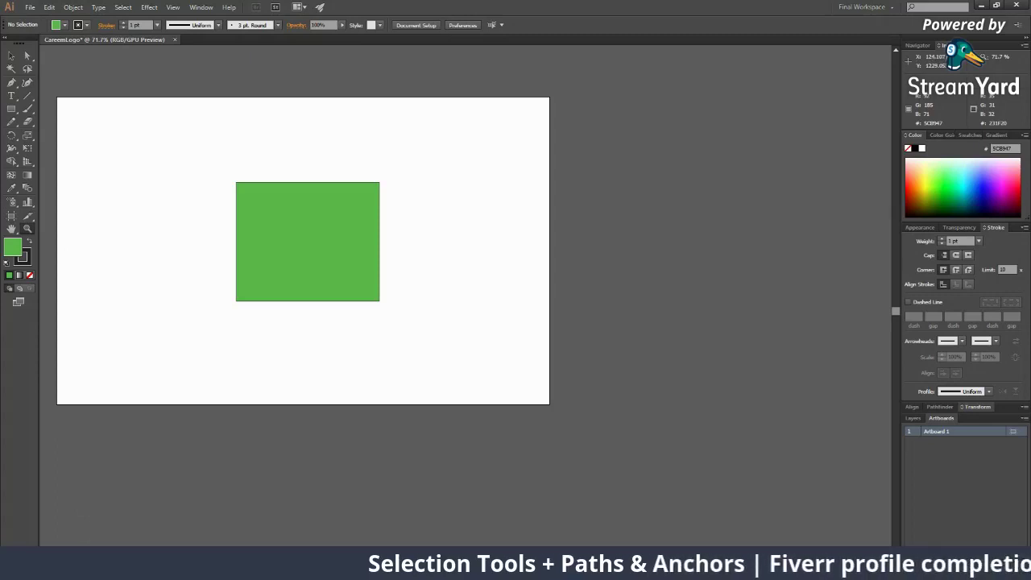
Step: Restore the maximised Illustrator window, set the zoom level to 100% and bring the whole artboard into view
{"action": "left_click", "coordinate": [996, 6]}
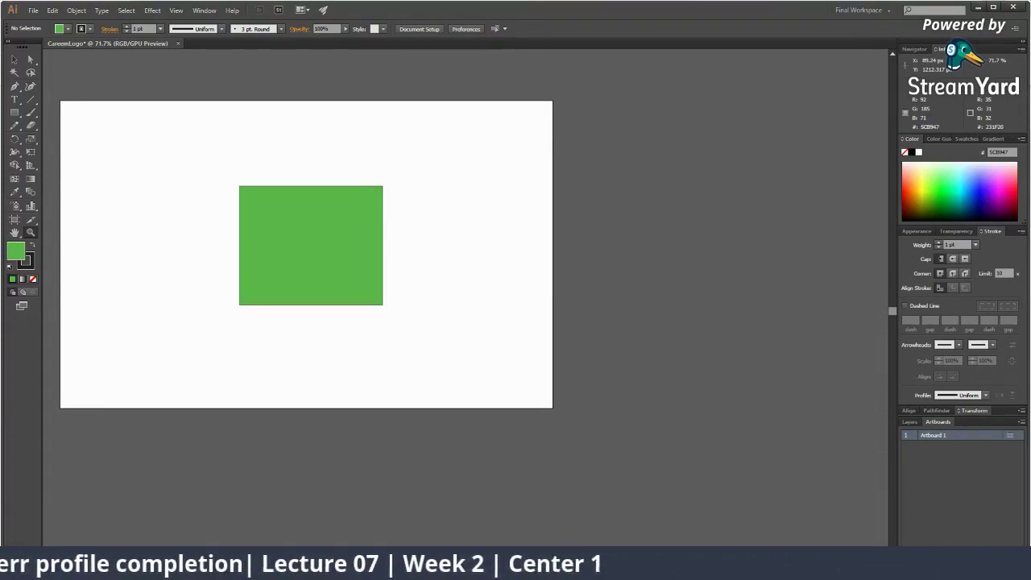
{"action": "left_click", "coordinate": [97, 571]}
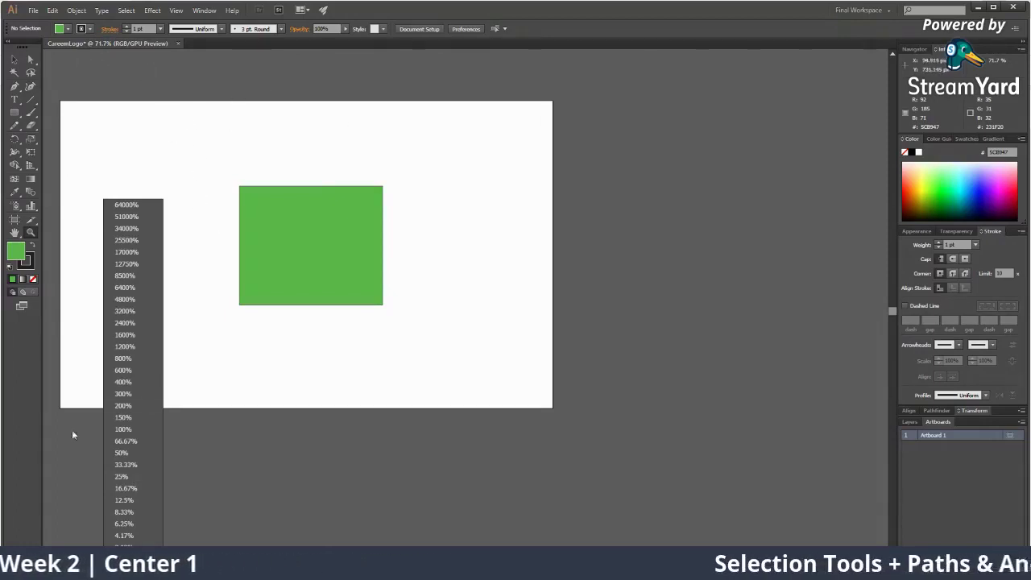
{"action": "left_click", "coordinate": [120, 430]}
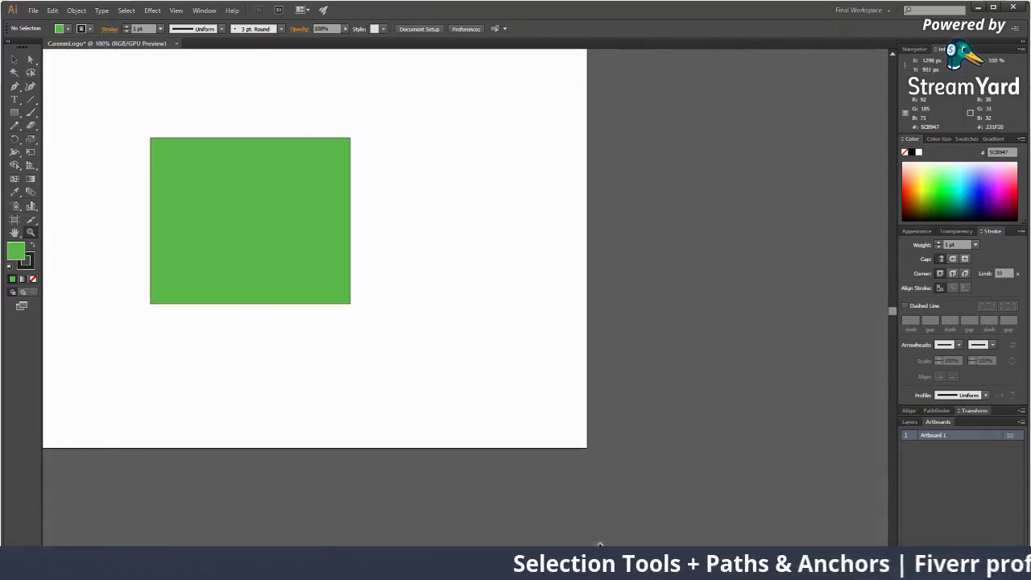
{"action": "scroll", "coordinate": [620, 505], "scroll_direction": "left", "scroll_amount": 5}
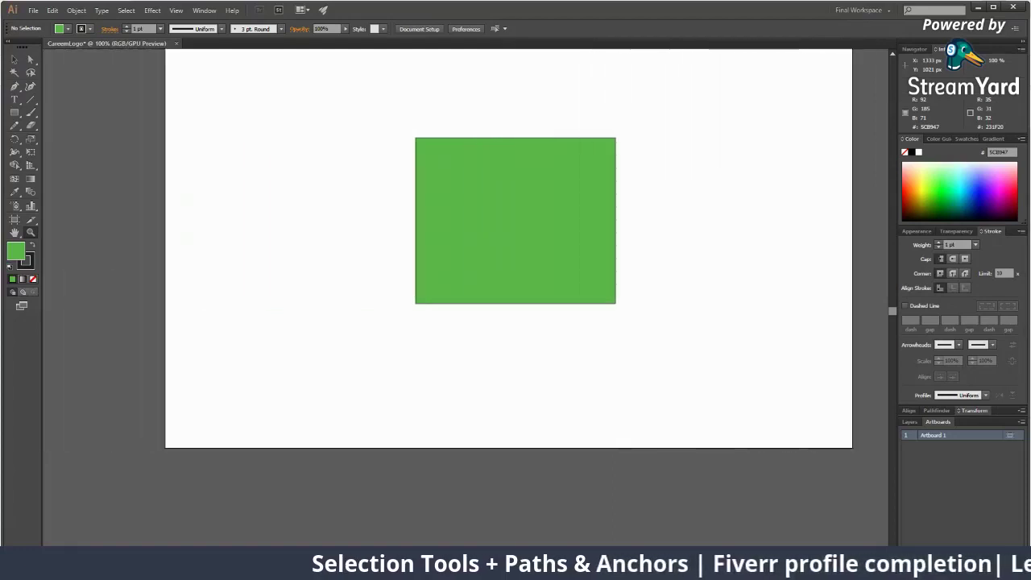
{"action": "scroll", "coordinate": [620, 505], "scroll_direction": "up", "scroll_amount": 1}
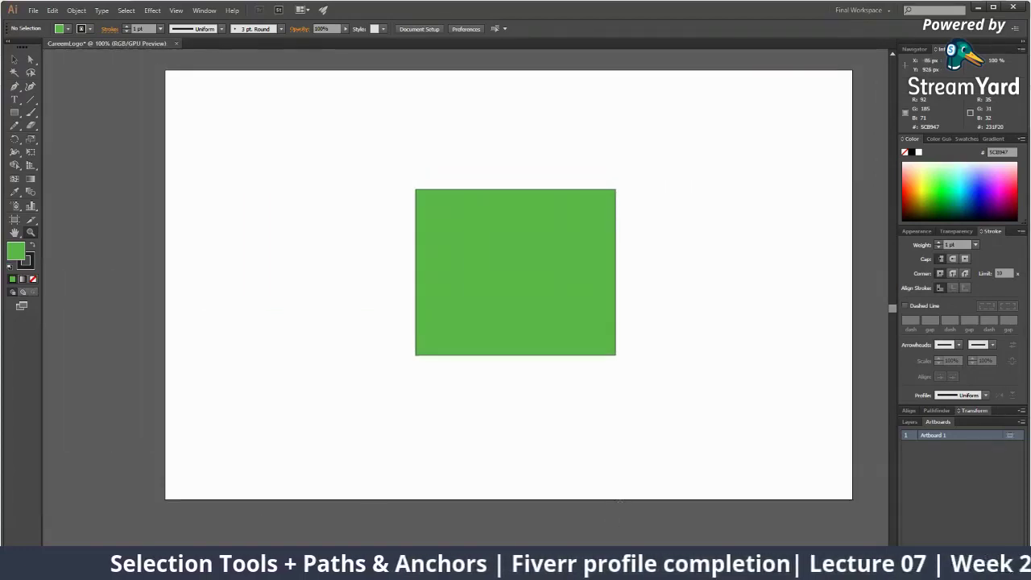
Step: Demonstrate the preset zoom levels by setting the view to 50% and then 66.67%
{"action": "left_click", "coordinate": [97, 571]}
{"action": "left_click", "coordinate": [121, 453]}
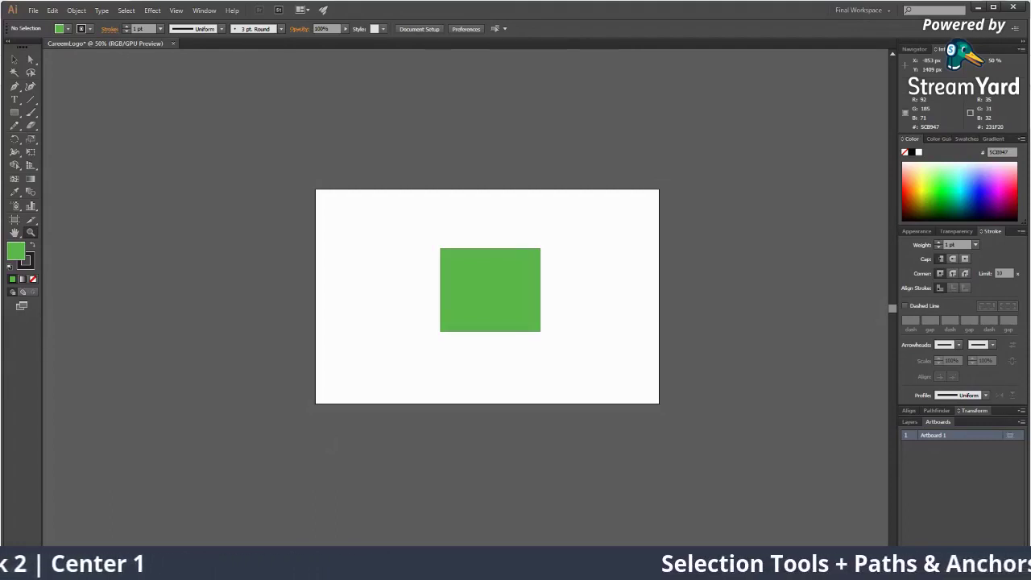
{"action": "left_click", "coordinate": [98, 570]}
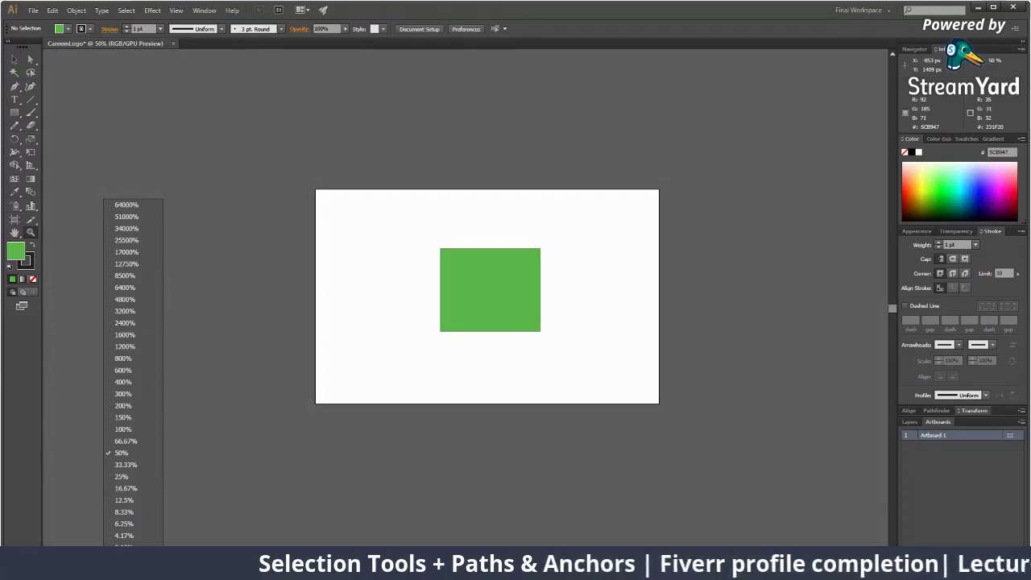
{"action": "left_click", "coordinate": [122, 441]}
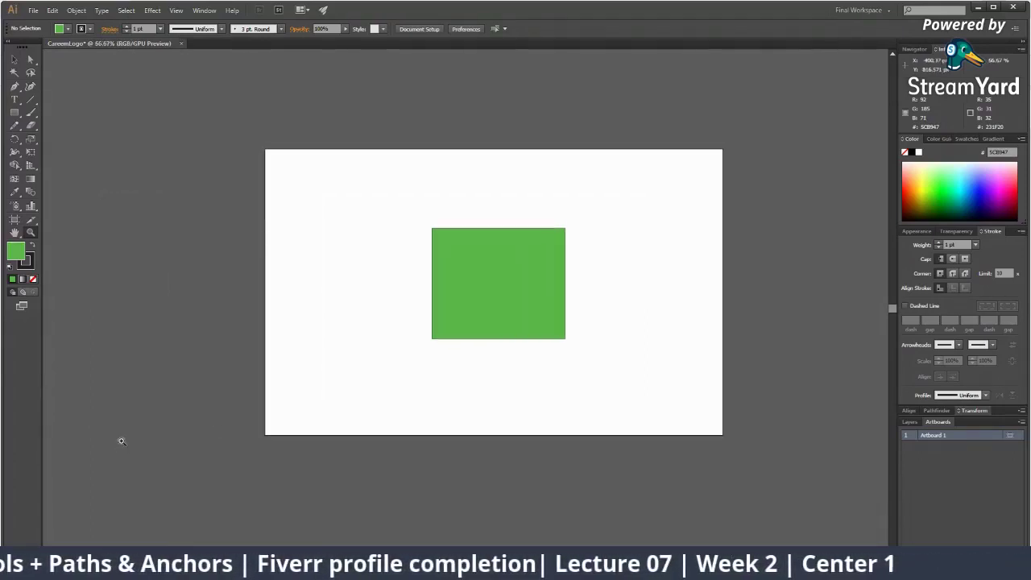
{"action": "left_click", "coordinate": [98, 570]}
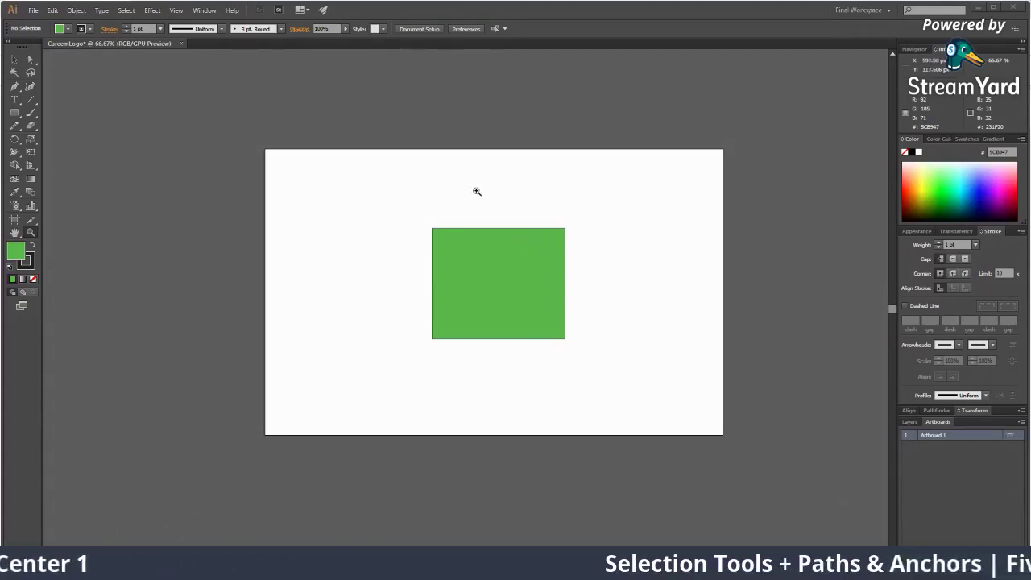
Step: Magnify and shrink the view freely with the Zoom tool, leaving it at 64.18%, and maximise the program window
{"action": "mouse_move", "coordinate": [477, 191]}
{"action": "left_mouse_down"}
{"action": "mouse_move", "coordinate": [599, 277]}
{"action": "mouse_move", "coordinate": [526, 213]}
{"action": "mouse_move", "coordinate": [633, 301]}
{"action": "mouse_move", "coordinate": [496, 194]}
{"action": "left_mouse_up"}
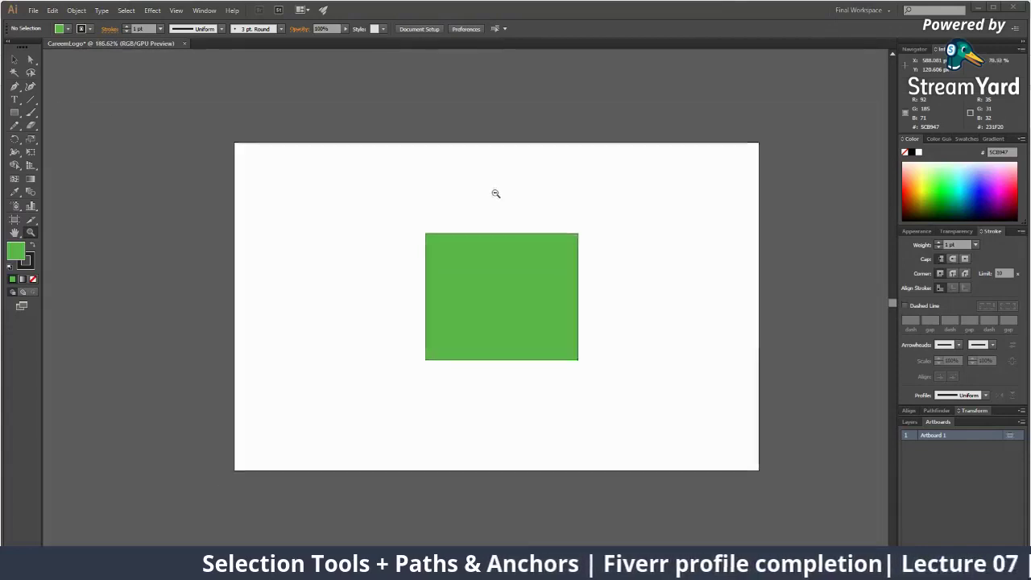
{"action": "left_click_drag", "start_coordinate": [403, 230], "coordinate": [367, 167]}
{"action": "left_click", "coordinate": [990, 14]}
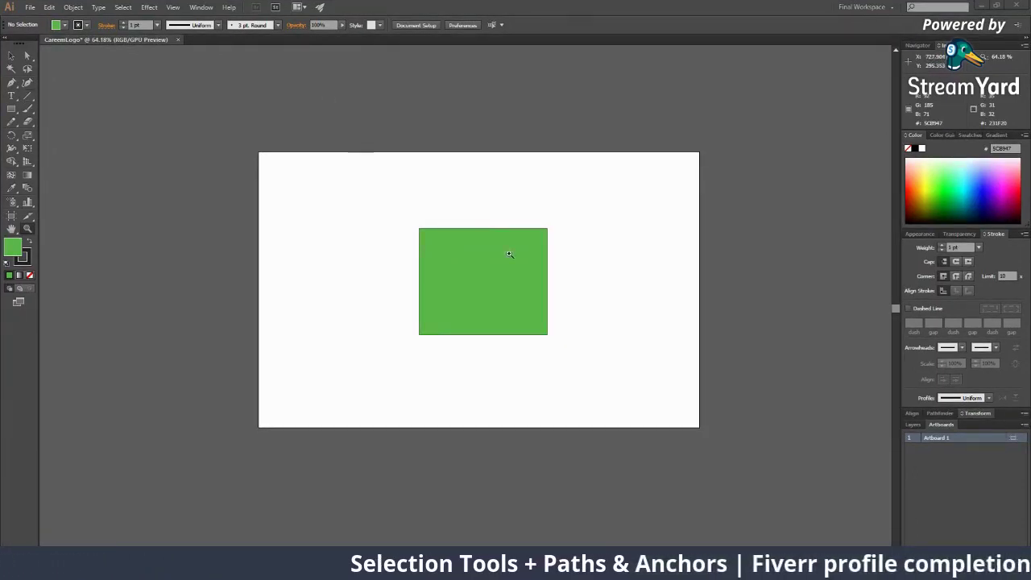
Step: Move the artboard with its green rectangle using the Artboard tool, leaving it at about X 724 px, Y 276 px
{"action": "left_click", "coordinate": [12, 217]}
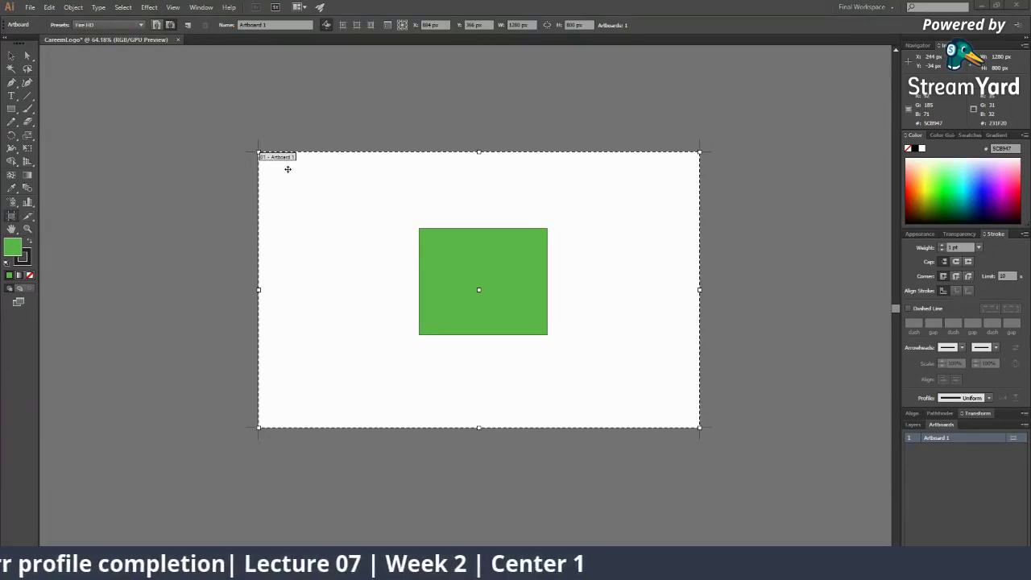
{"action": "scroll", "coordinate": [544, 250], "scroll_direction": "down", "scroll_amount": 1}
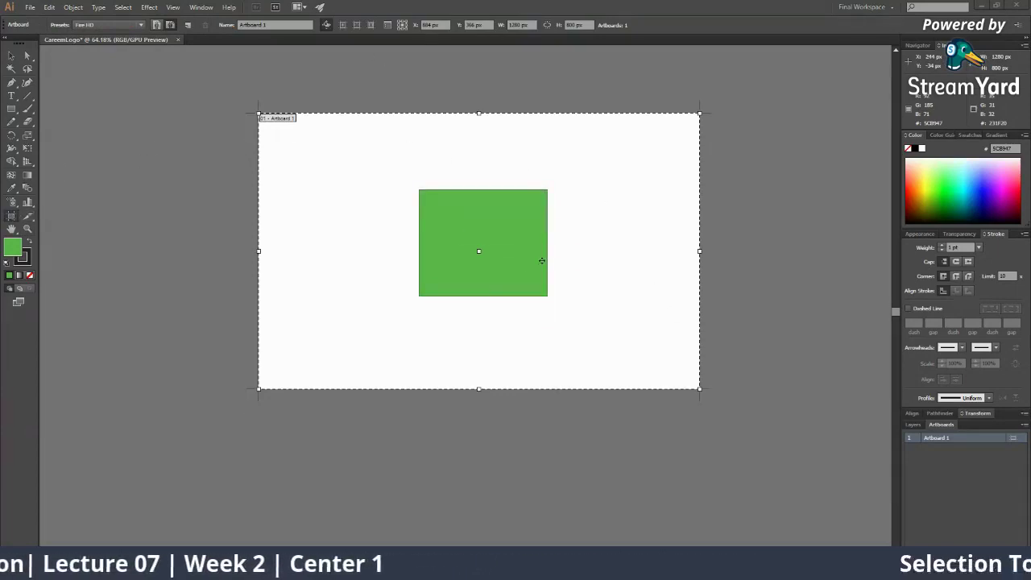
{"action": "scroll", "coordinate": [564, 322], "scroll_direction": "up", "scroll_amount": 2}
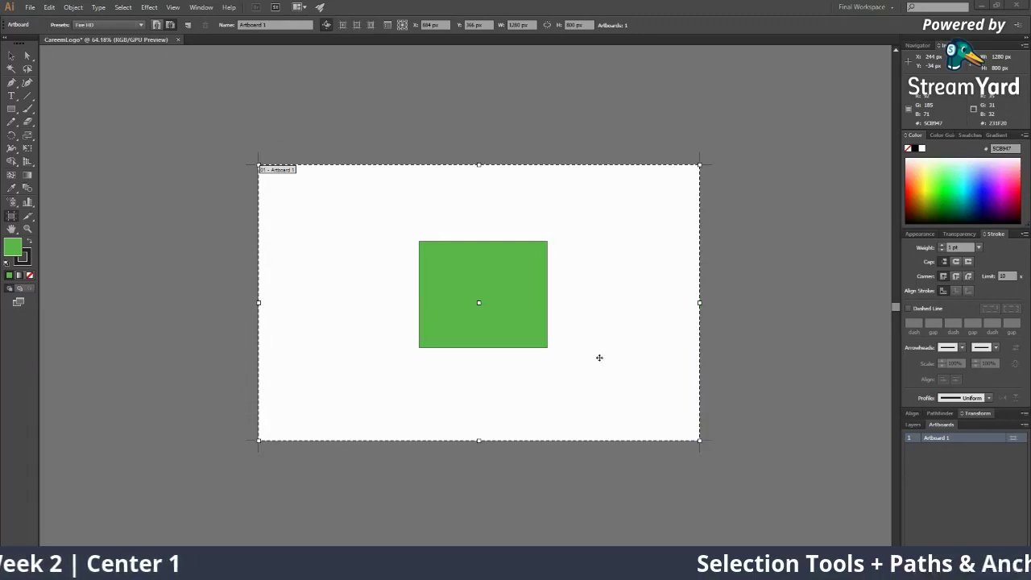
{"action": "left_click_drag", "start_coordinate": [509, 195], "coordinate": [570, 155]}
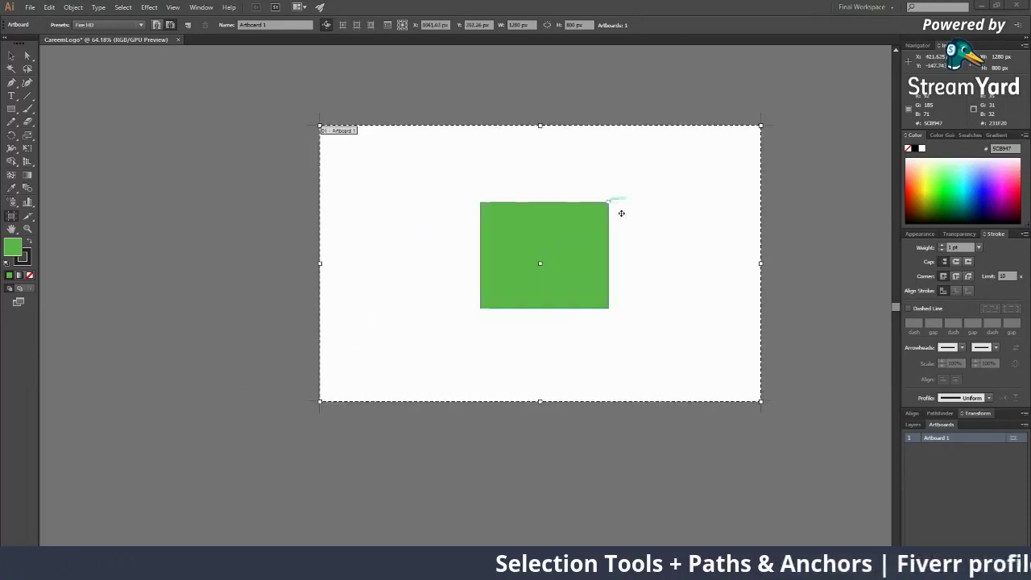
{"action": "left_click_drag", "start_coordinate": [619, 212], "coordinate": [468, 178]}
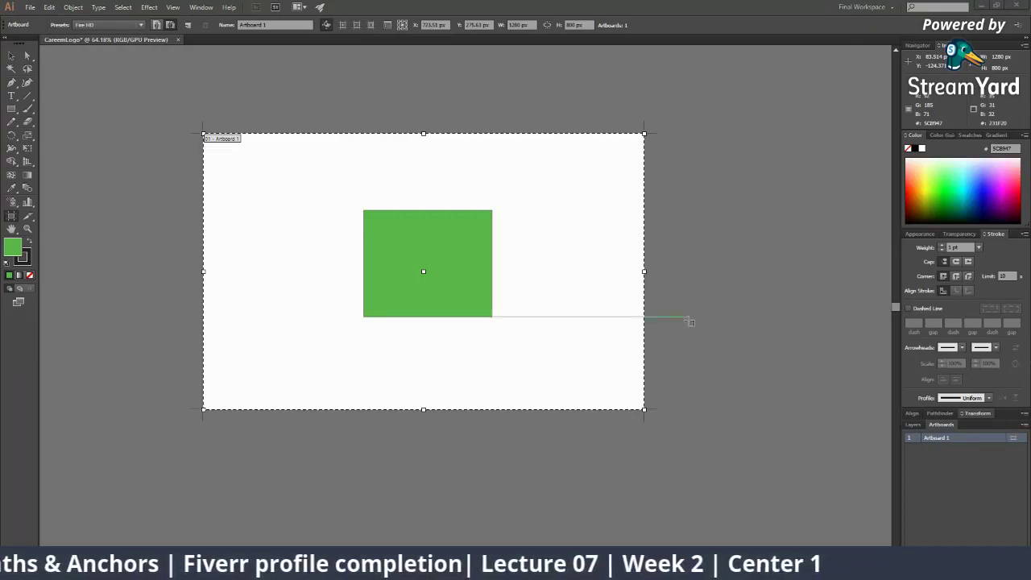
Step: Resize the artboard from its corner and right edge to about 1509 px wide and 759 px high
{"action": "scroll", "coordinate": [690, 319], "scroll_direction": "up", "scroll_amount": 2}
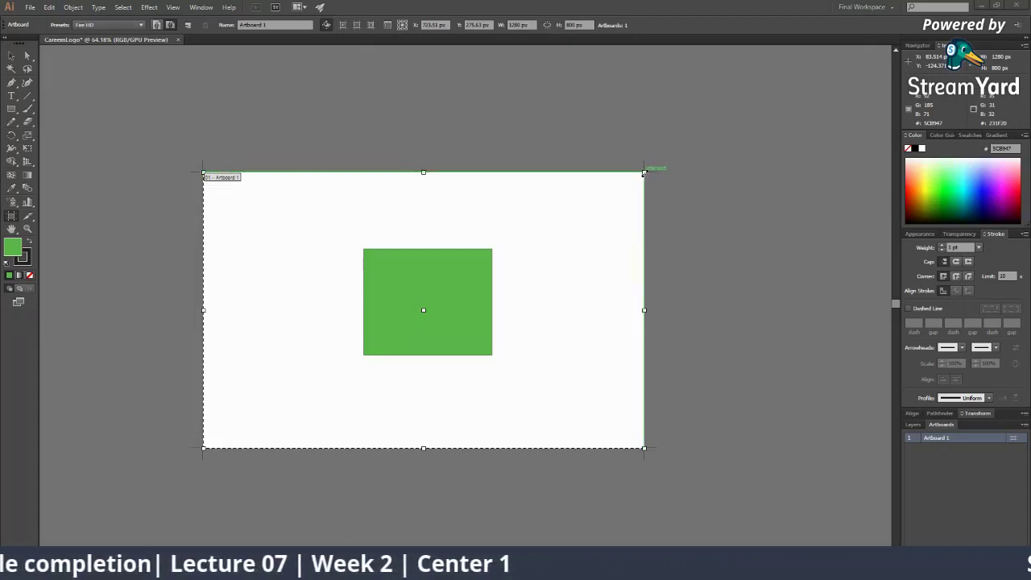
{"action": "left_click_drag", "start_coordinate": [643, 173], "coordinate": [584, 186]}
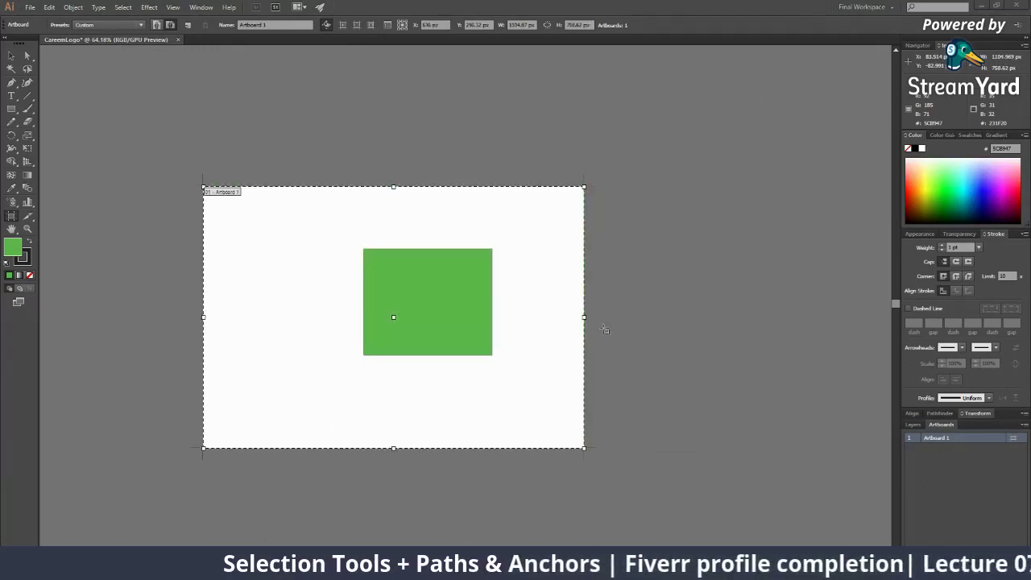
{"action": "left_click_drag", "start_coordinate": [584, 318], "coordinate": [656, 318]}
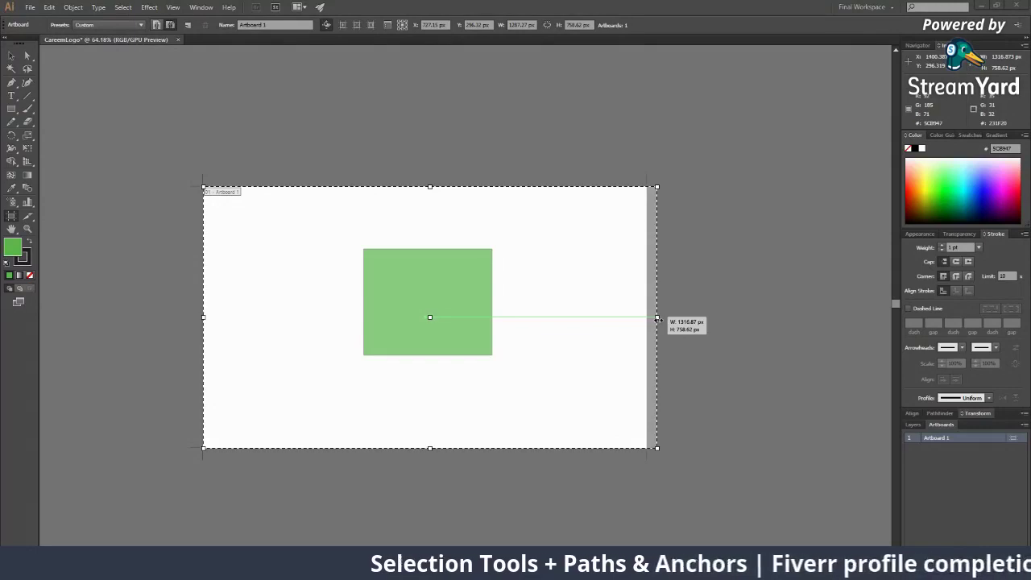
{"action": "left_click_drag", "start_coordinate": [658, 319], "coordinate": [669, 319]}
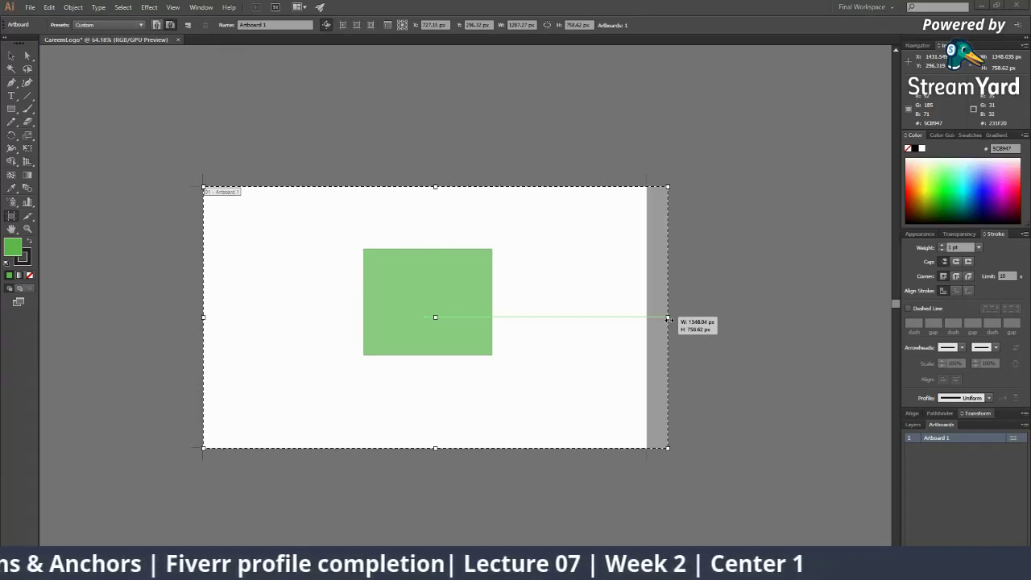
{"action": "left_click_drag", "start_coordinate": [668, 319], "coordinate": [723, 320]}
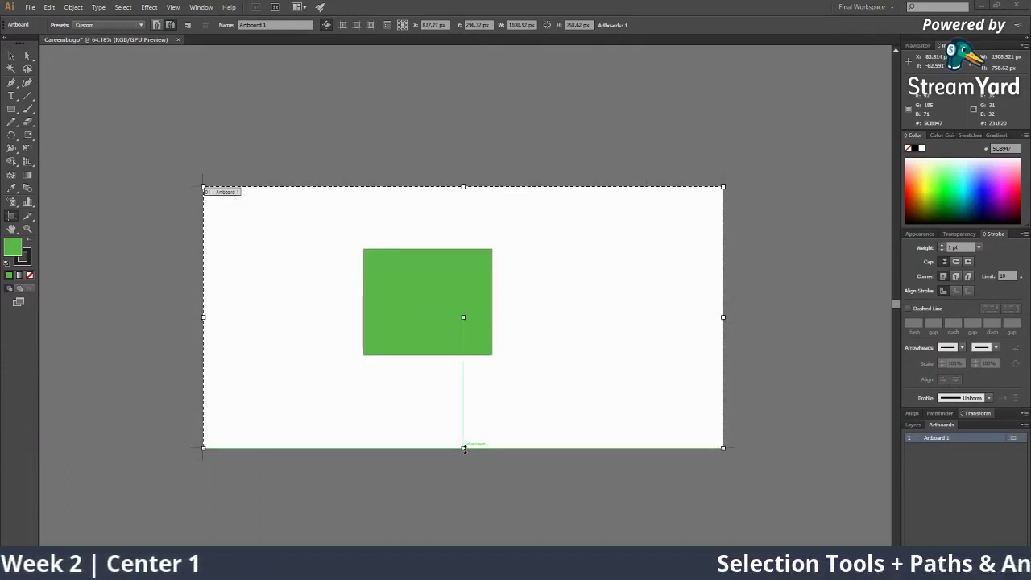
Step: Stretch and shrink the artboard from its bottom and top edges, leaving its height at about 1016 px
{"action": "left_click_drag", "start_coordinate": [463, 449], "coordinate": [457, 533]}
{"action": "scroll", "coordinate": [479, 380], "scroll_direction": "down", "scroll_amount": 2}
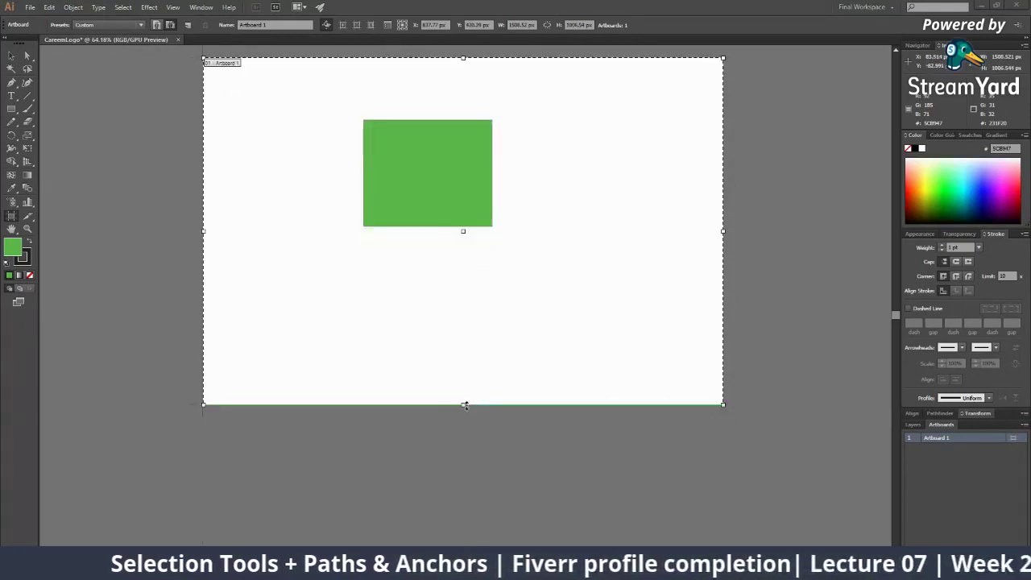
{"action": "left_click_drag", "start_coordinate": [465, 405], "coordinate": [467, 481]}
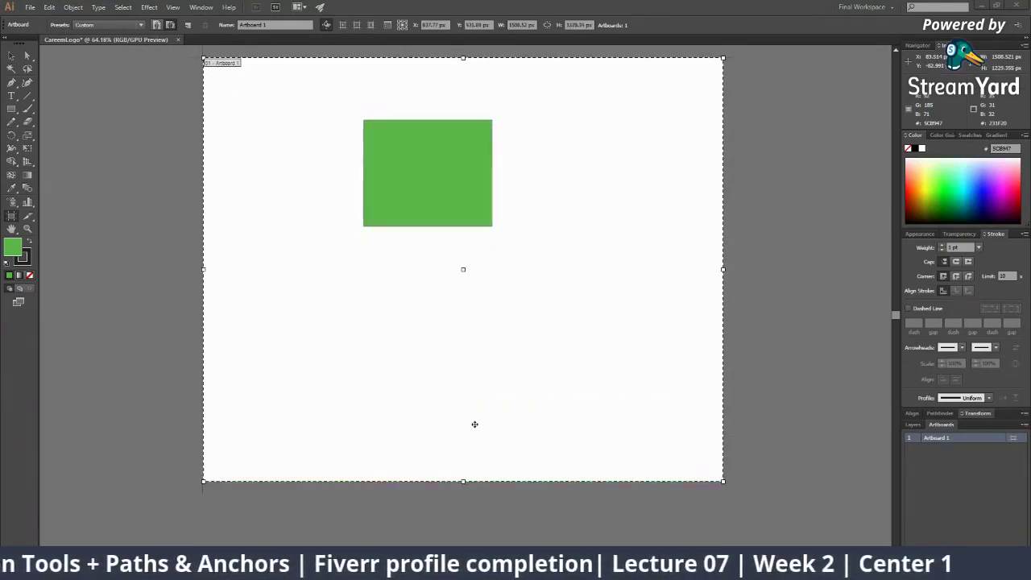
{"action": "scroll", "coordinate": [482, 254], "scroll_direction": "up", "scroll_amount": 1}
{"action": "left_click_drag", "start_coordinate": [463, 109], "coordinate": [466, 67]}
{"action": "scroll", "coordinate": [509, 251], "scroll_direction": "up", "scroll_amount": 2}
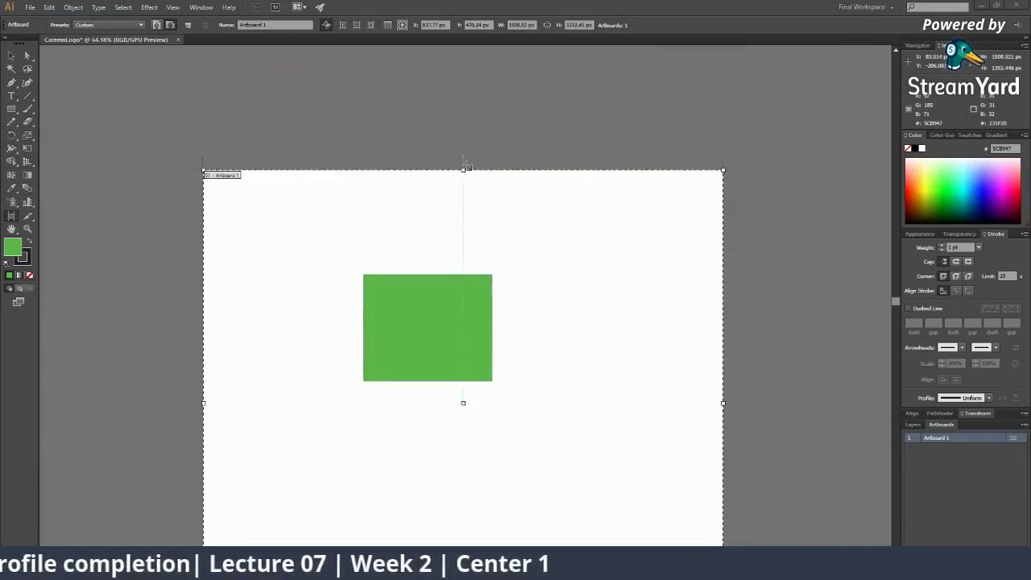
{"action": "left_click_drag", "start_coordinate": [465, 170], "coordinate": [469, 214]}
{"action": "scroll", "coordinate": [513, 366], "scroll_direction": "down", "scroll_amount": 3}
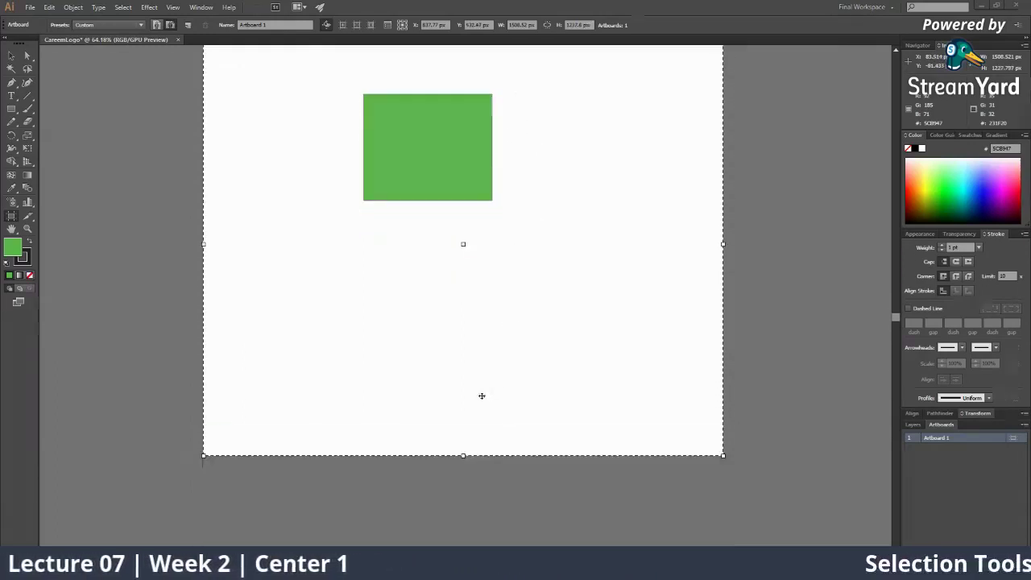
{"action": "left_click_drag", "start_coordinate": [467, 443], "coordinate": [464, 382]}
{"action": "scroll", "coordinate": [506, 350], "scroll_direction": "up", "scroll_amount": 1}
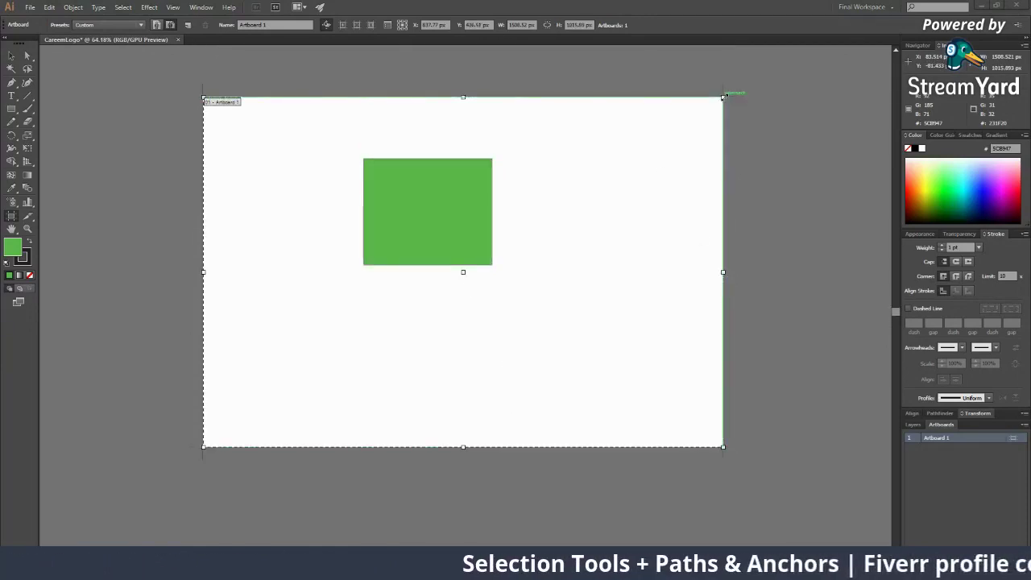
Step: Try scaling the artboard proportionally about its centre to about 2592 × 1746 px, and undo the resizing
{"action": "left_click_drag", "start_coordinate": [723, 97], "coordinate": [761, 72]}
{"action": "key", "text": "ctrl+z"}
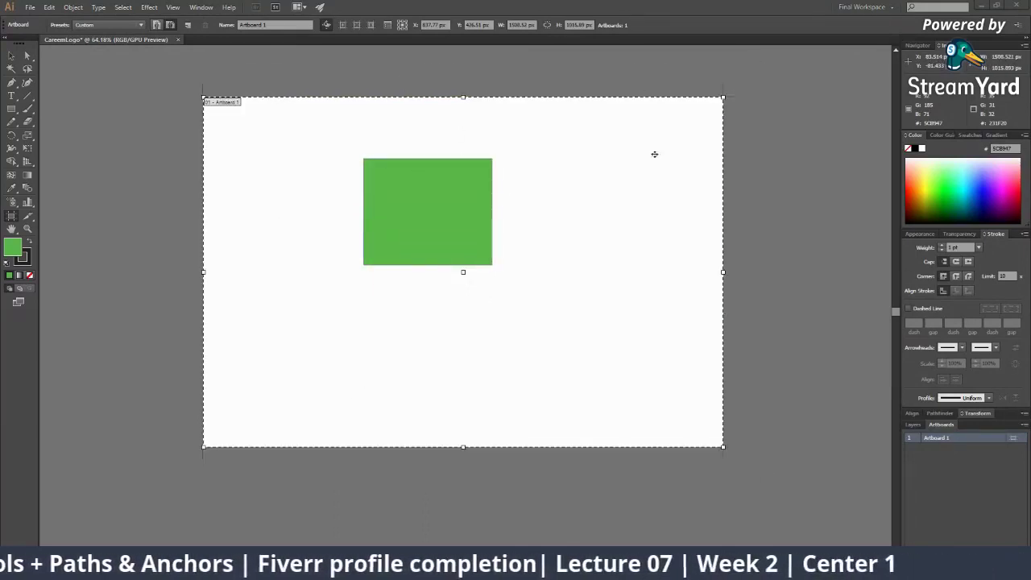
{"action": "key", "text": "z"}
{"action": "key", "text": "ctrl+minus"}
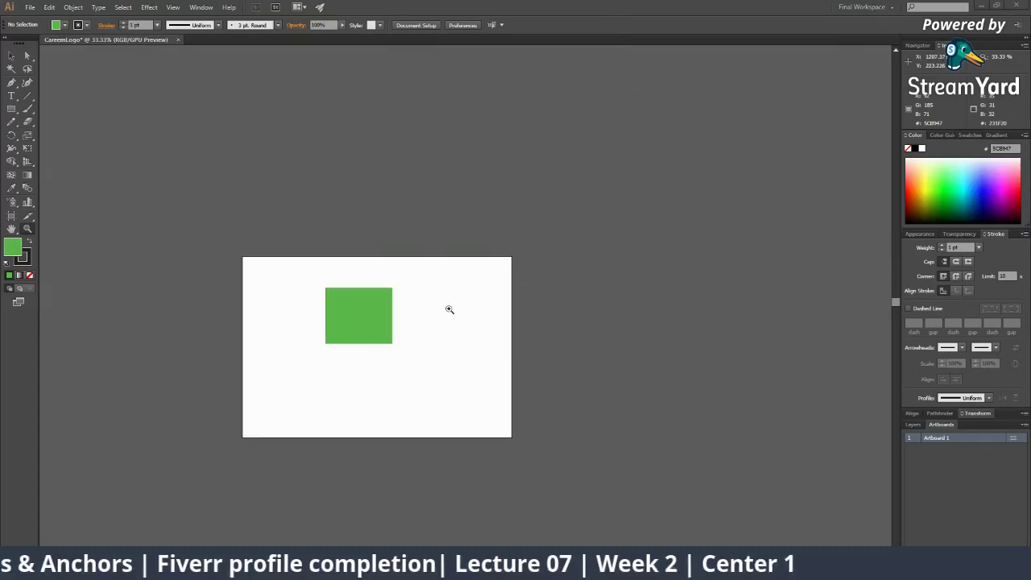
{"action": "left_click", "coordinate": [11, 216]}
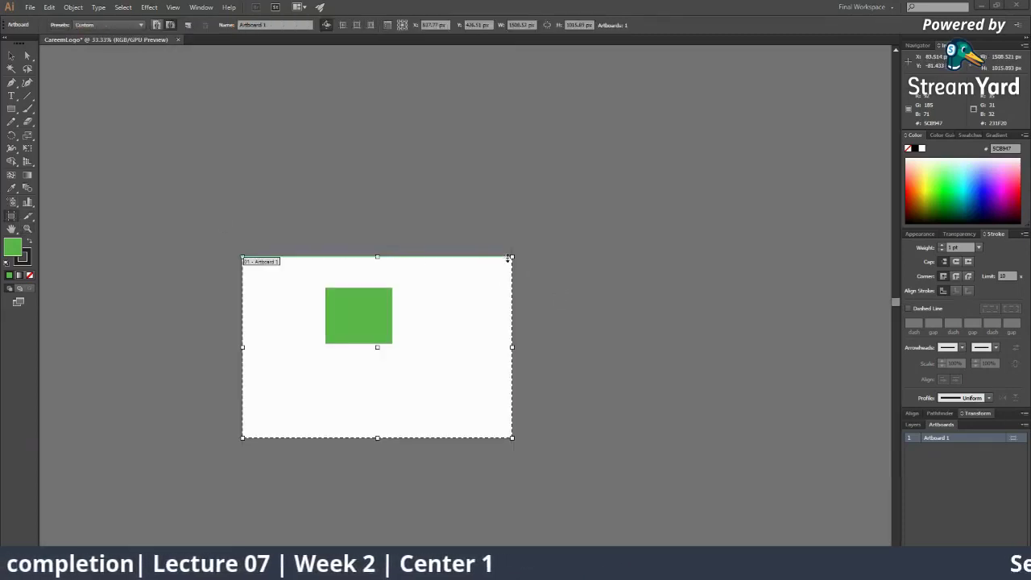
{"action": "left_click_drag", "start_coordinate": [513, 256], "coordinate": [609, 194]}
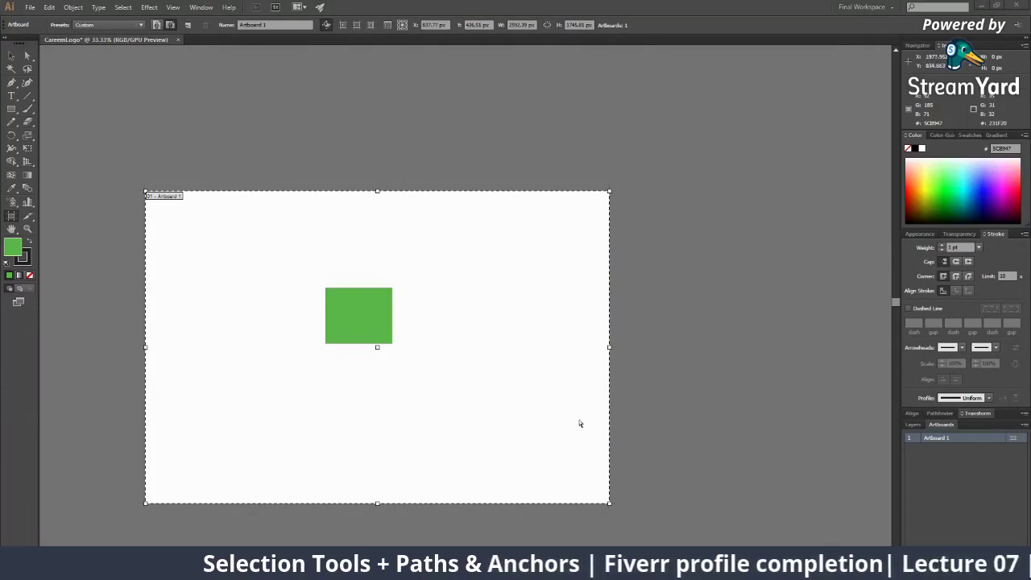
{"action": "key", "text": "ctrl+z"}
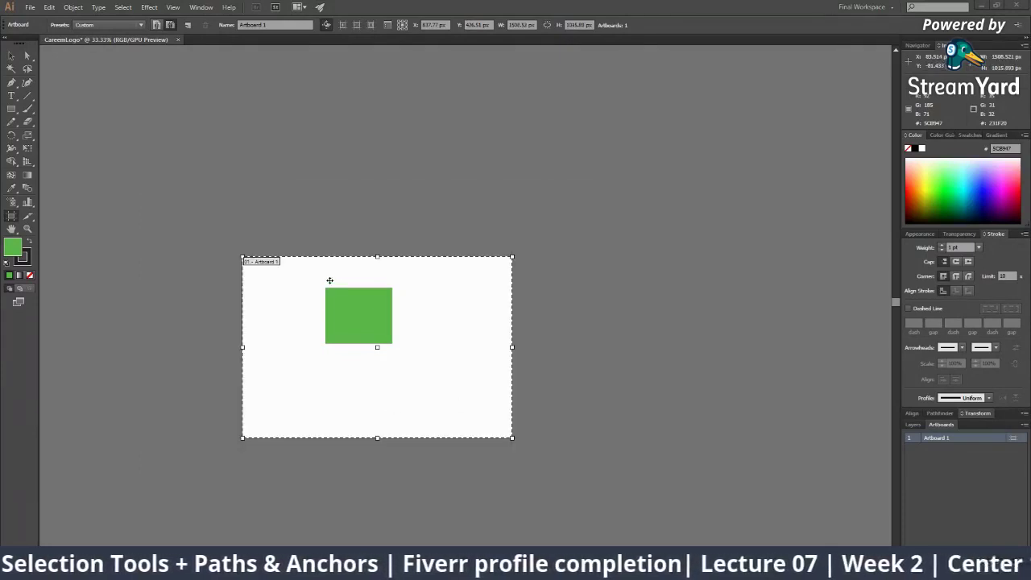
Step: Create a new artboard fitted to the green rectangle, delete that artboard and leave artboard editing
{"action": "left_click", "coordinate": [337, 319]}
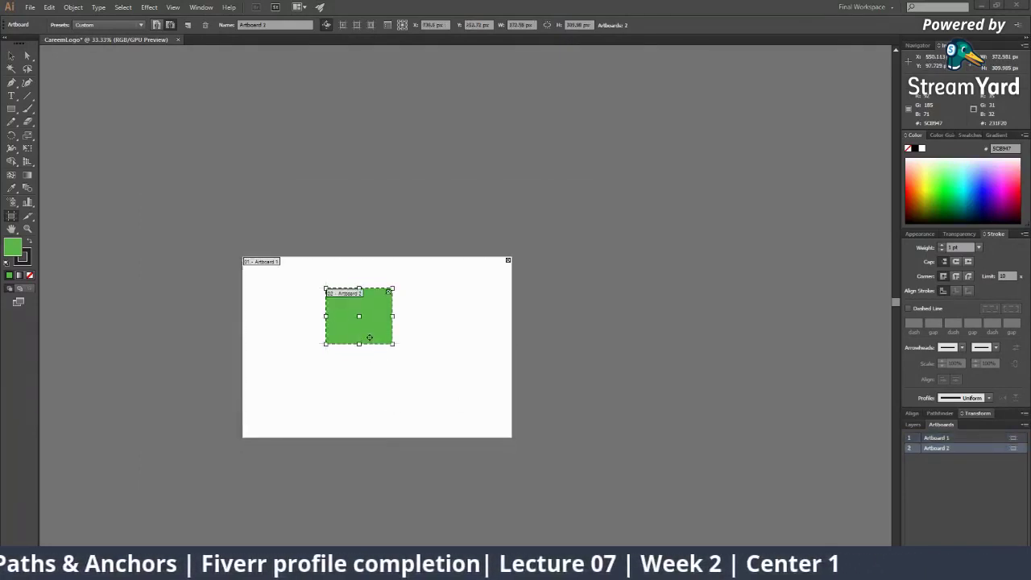
{"action": "key", "text": "Delete"}
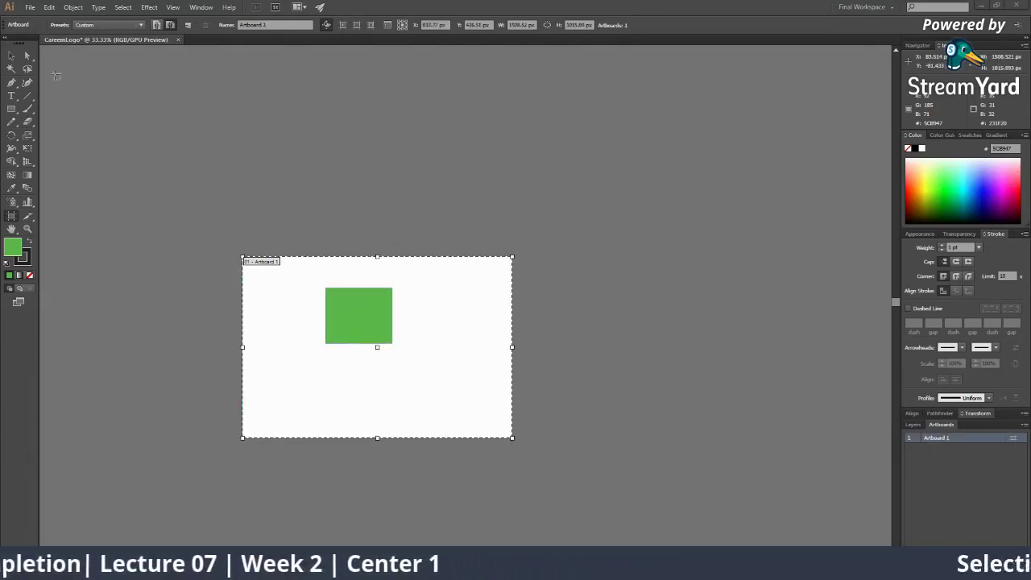
{"action": "left_click", "coordinate": [12, 55]}
Step: Move the green rectangle down and to the right, closer to the middle of the artboard
{"action": "key", "text": "ctrl+space"}
{"action": "left_click", "coordinate": [403, 315]}
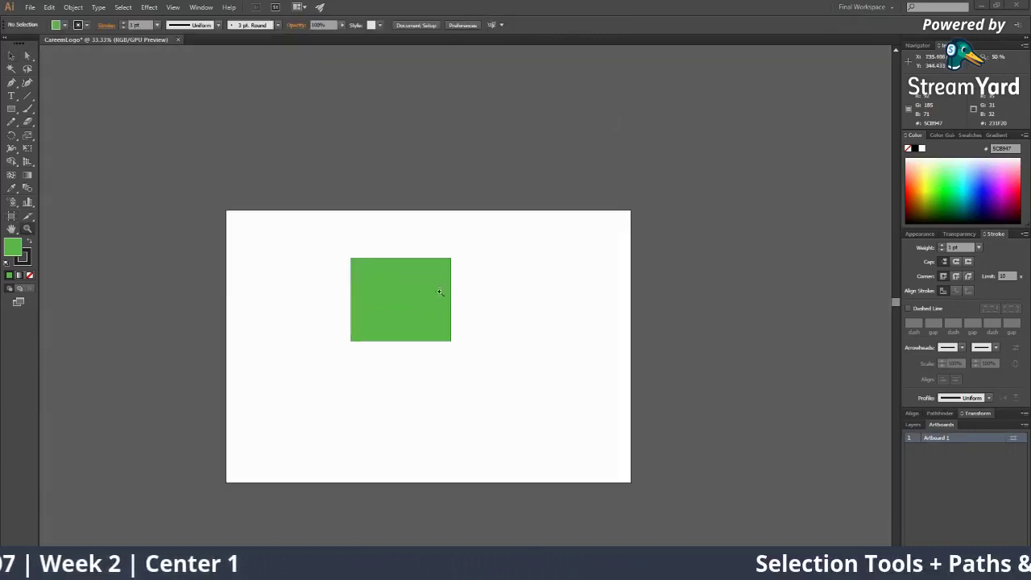
{"action": "left_click", "coordinate": [440, 284]}
{"action": "left_click", "coordinate": [441, 282]}
{"action": "left_click_drag", "start_coordinate": [414, 311], "coordinate": [417, 187]}
{"action": "left_click_drag", "start_coordinate": [415, 254], "coordinate": [507, 310]}
{"action": "key", "text": "ctrl+minus"}
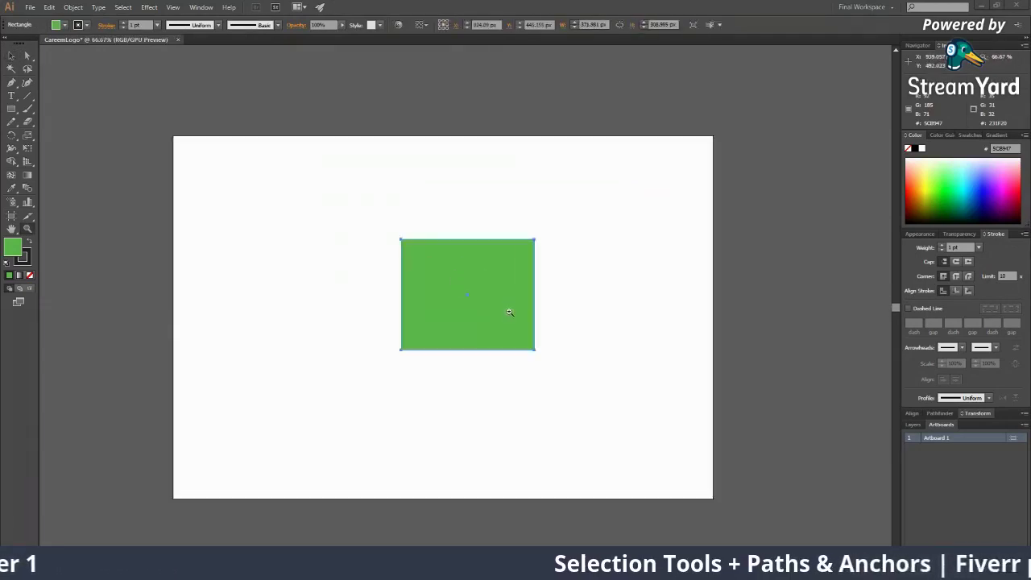
{"action": "key", "text": "ctrl+minus"}
{"action": "key", "text": "ctrl+minus"}
{"action": "left_click_drag", "start_coordinate": [426, 299], "coordinate": [399, 118]}
{"action": "left_click", "coordinate": [412, 183]}
{"action": "key", "text": "ctrl+plus"}
{"action": "left_click_drag", "start_coordinate": [338, 287], "coordinate": [229, 253]}
{"action": "key", "text": "ctrl+z"}
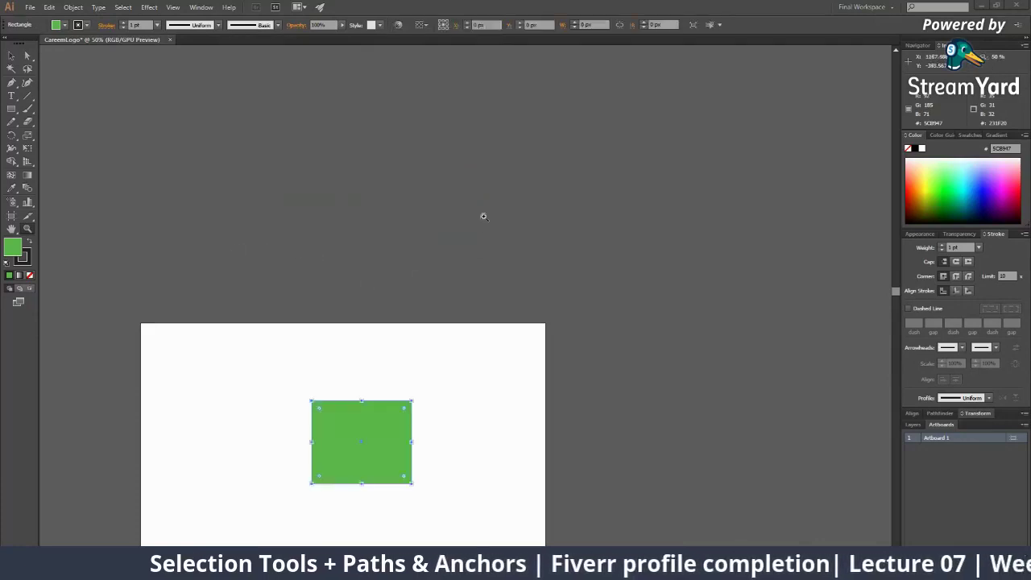
{"action": "key", "text": "ctrl+z"}
Step: Draw a rectangle about 858 × 468 px on the empty canvas above the artboard and fill it with bright blue
{"action": "key", "text": "m"}
{"action": "left_click_drag", "start_coordinate": [187, 161], "coordinate": [495, 328]}
{"action": "left_click", "coordinate": [976, 182]}
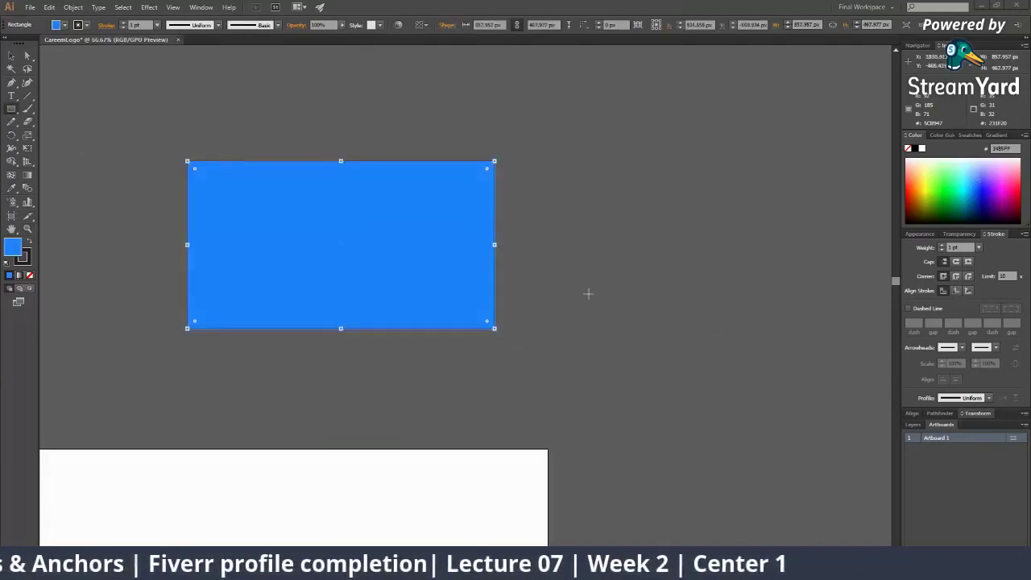
Step: Deselect the blue rectangle and create a new artboard fitted to its bounds with the Artboard tool
{"action": "scroll", "coordinate": [584, 309], "scroll_direction": "left", "scroll_amount": 5}
{"action": "key", "text": "ctrl+shift+a"}
{"action": "key", "text": "ctrl+minus"}
{"action": "left_click_drag", "start_coordinate": [375, 378], "coordinate": [281, 384]}
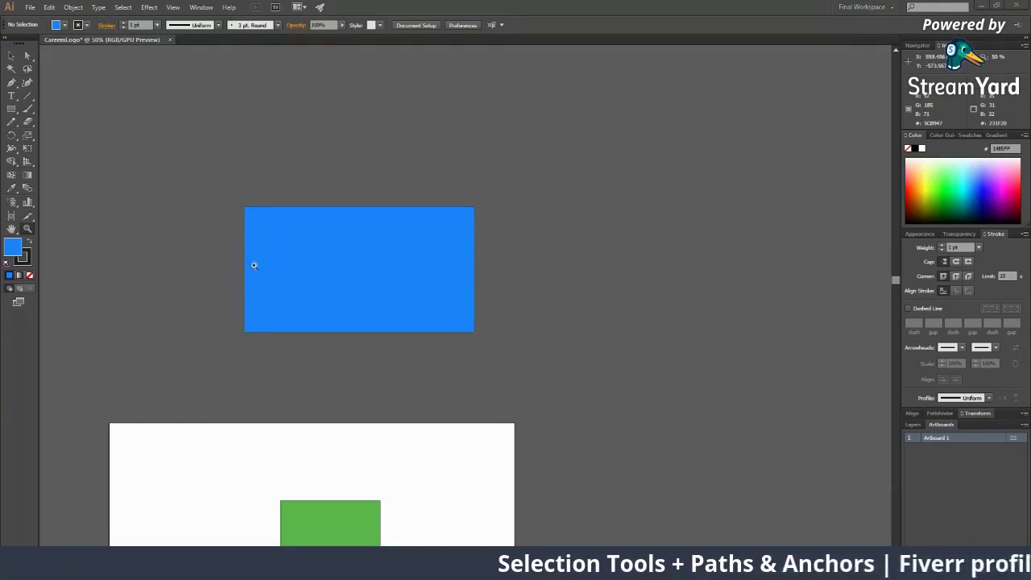
{"action": "left_click", "coordinate": [11, 215]}
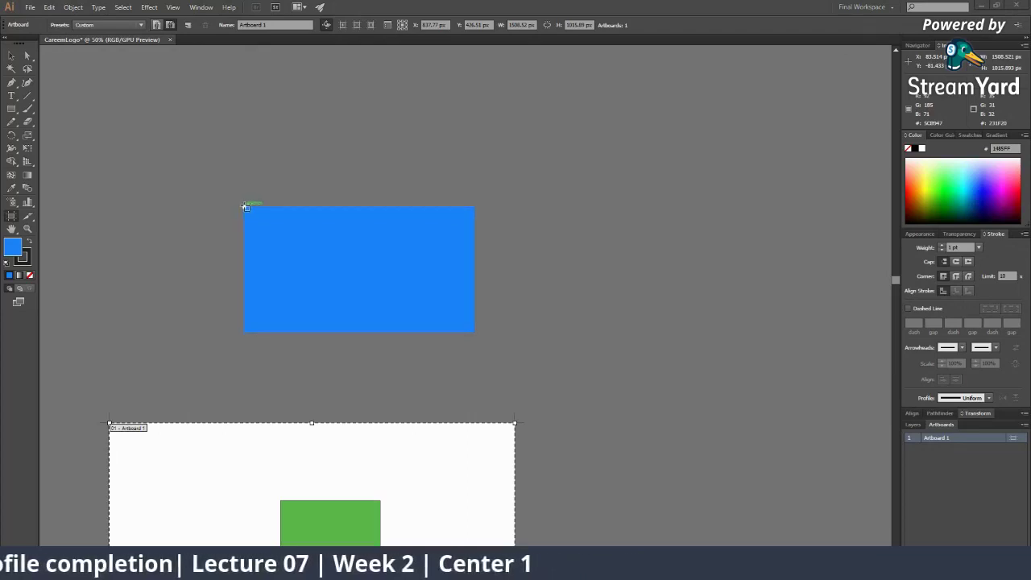
{"action": "left_click", "coordinate": [297, 242]}
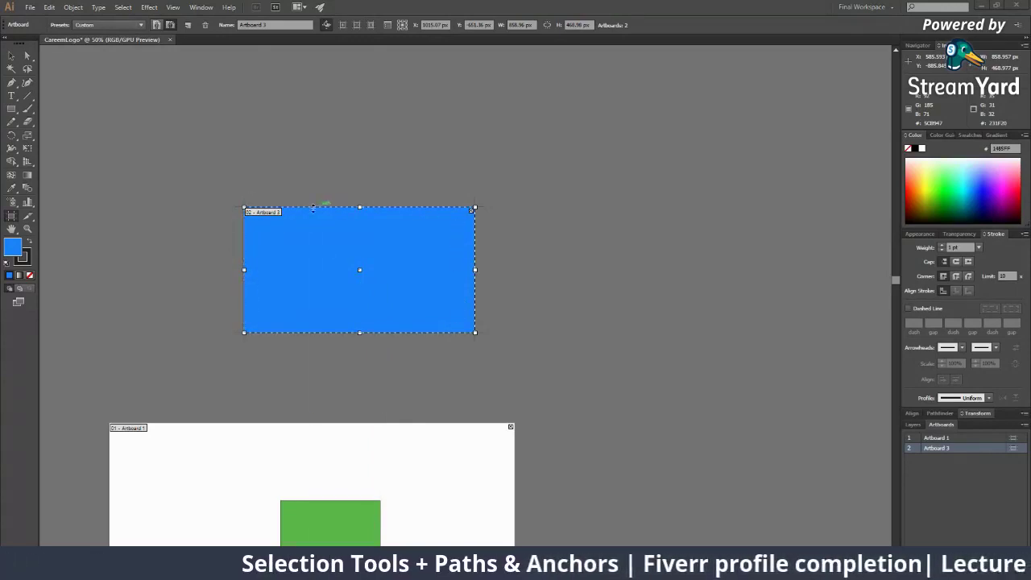
Step: Delete the artboard fitted to the blue rectangle, move the rectangle slightly down and to the left, and deselect it
{"action": "key", "text": "Delete"}
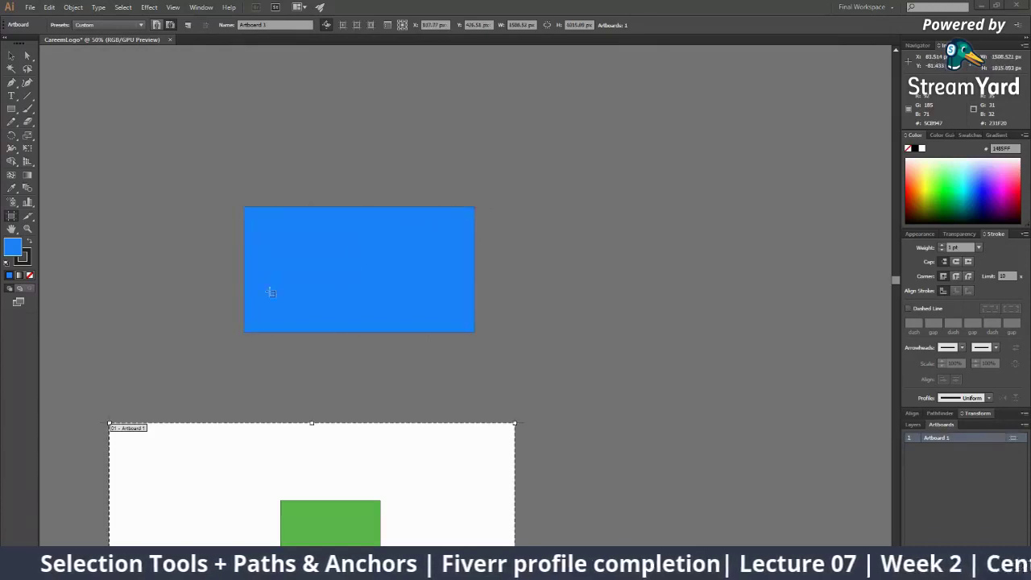
{"action": "key", "text": "Escape"}
{"action": "left_click_drag", "start_coordinate": [317, 238], "coordinate": [414, 205]}
{"action": "left_click_drag", "start_coordinate": [453, 233], "coordinate": [338, 282]}
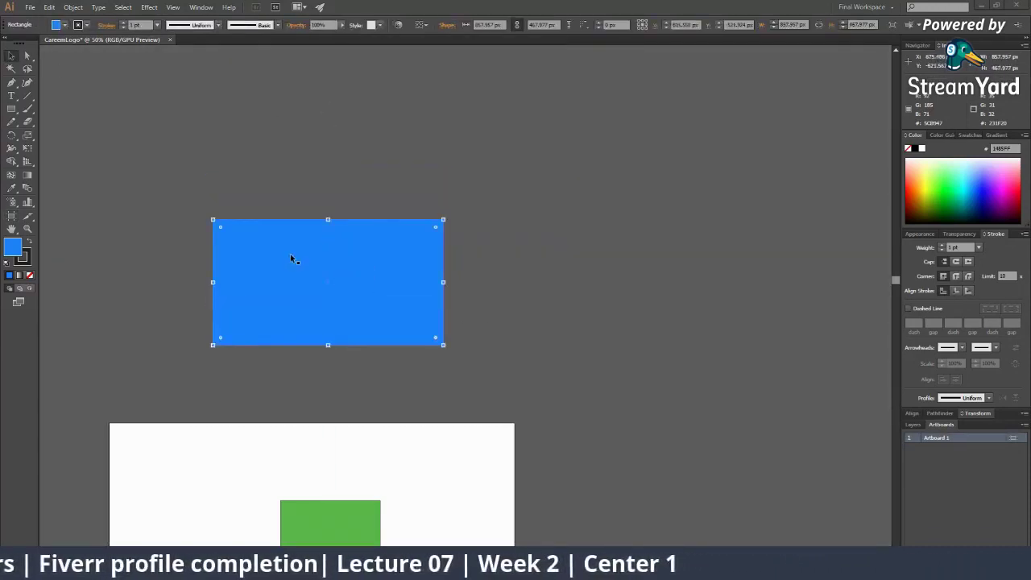
{"action": "key", "text": "ctrl+shift+a"}
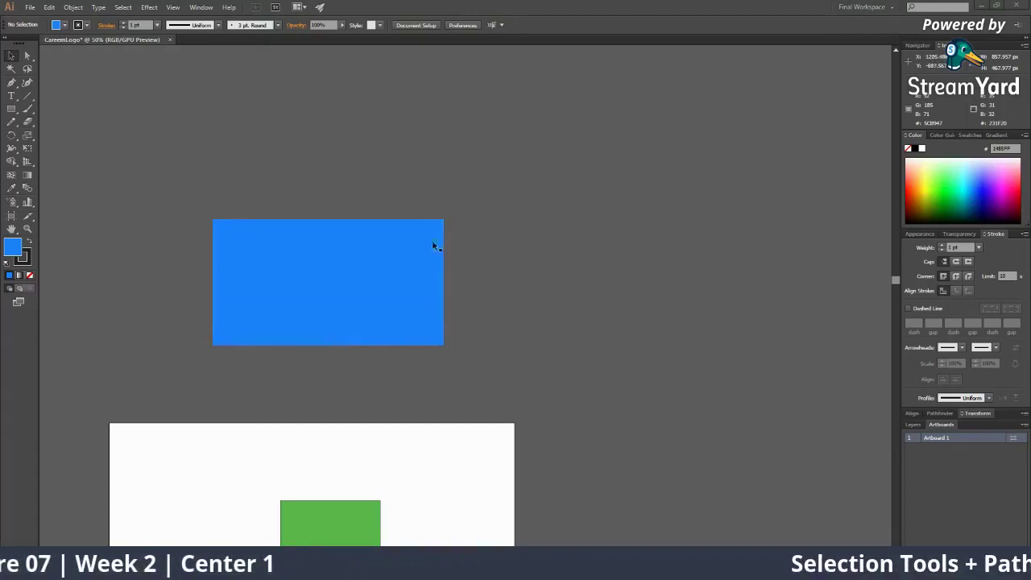
{"action": "left_click", "coordinate": [310, 280]}
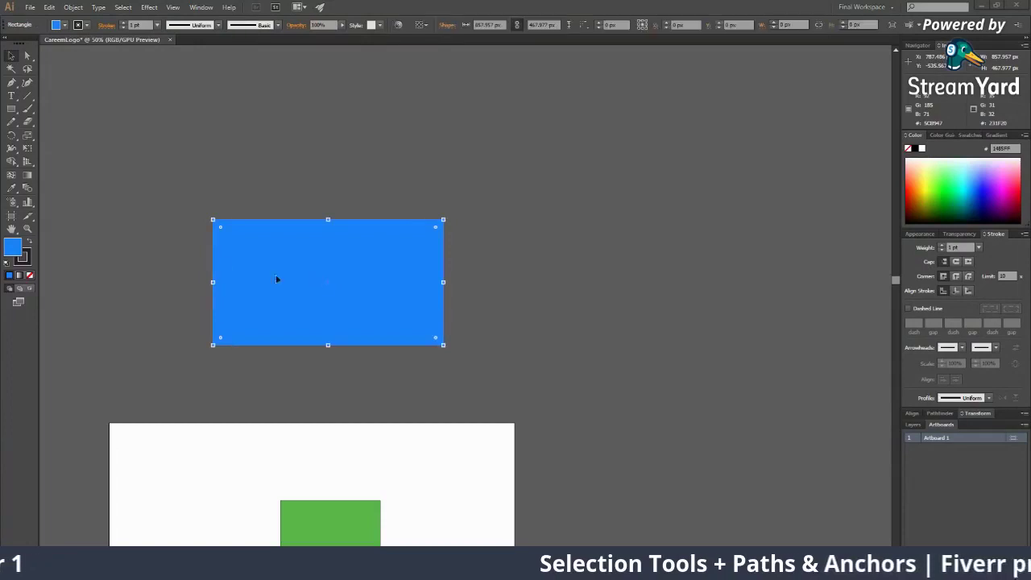
{"action": "left_click", "coordinate": [11, 216]}
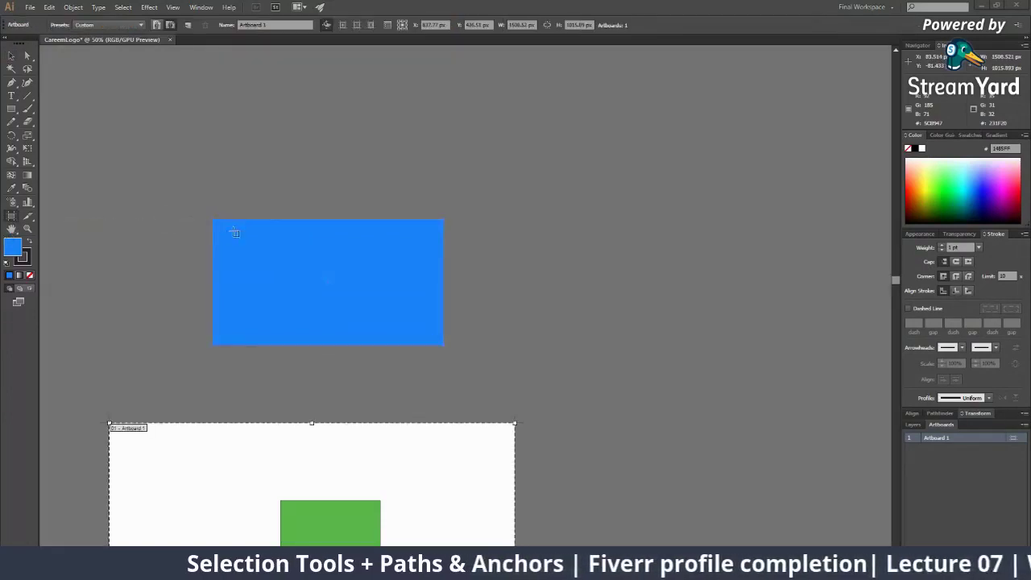
{"action": "left_click", "coordinate": [454, 214]}
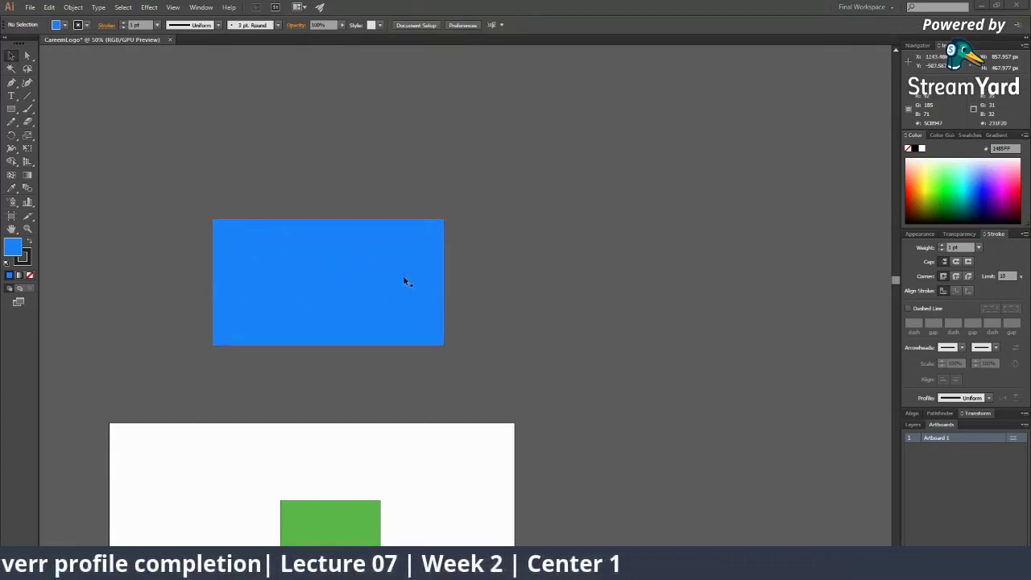
{"action": "left_click", "coordinate": [11, 58]}
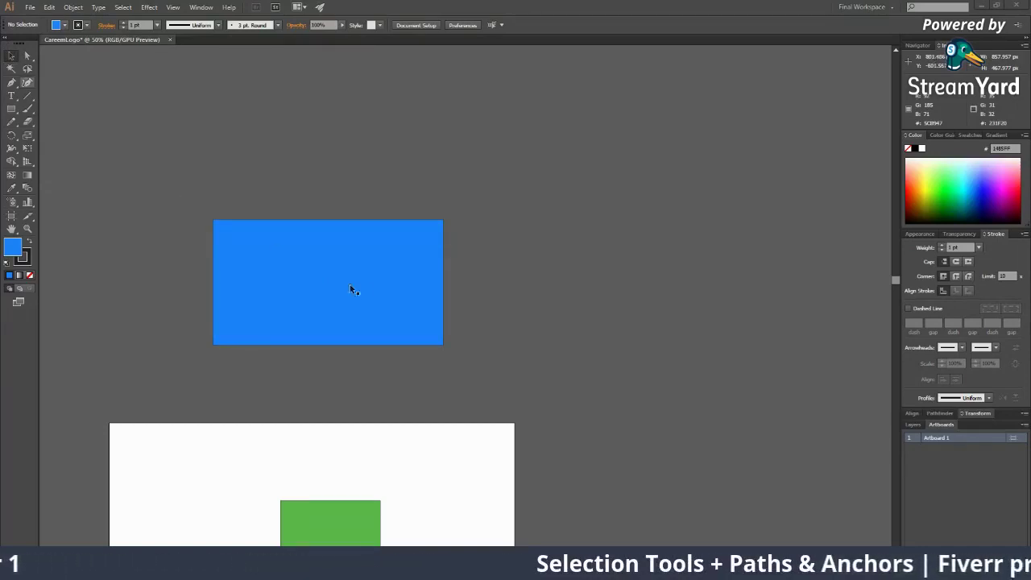
Step: Select the blue rectangle, create an artboard fitted to its bounds with the Artboard tool, and delete that artboard
{"action": "left_click", "coordinate": [354, 272]}
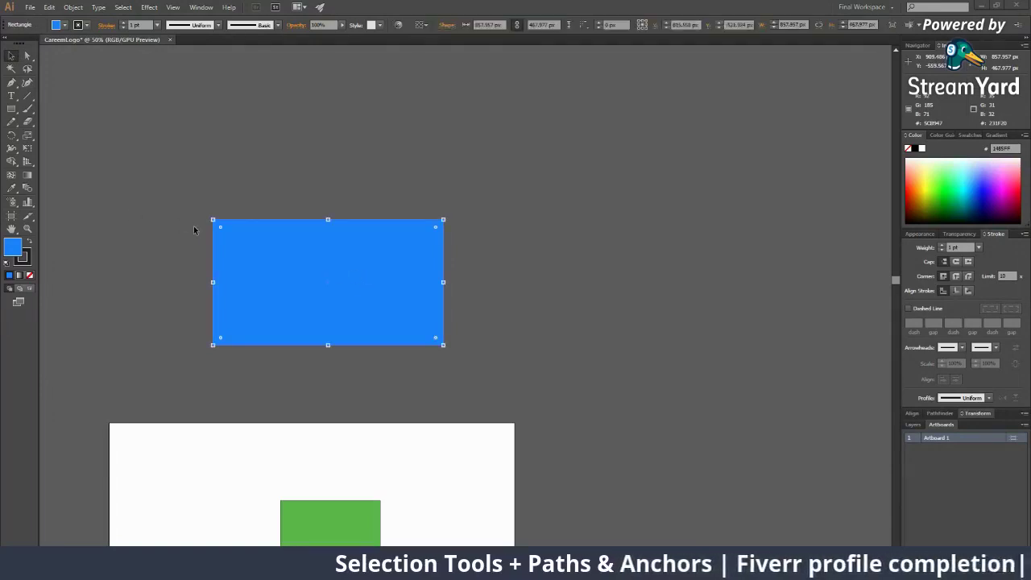
{"action": "left_click", "coordinate": [12, 216]}
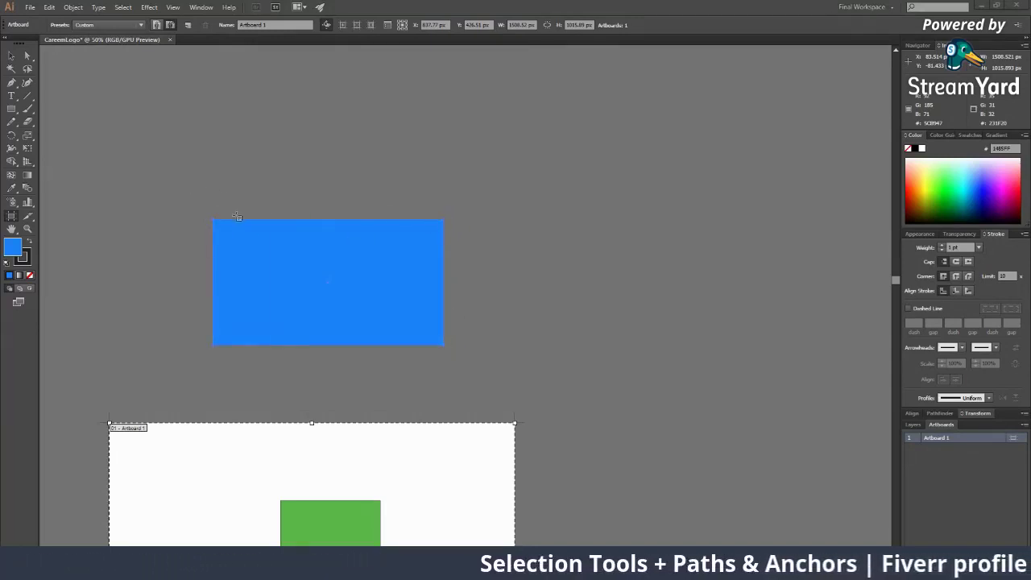
{"action": "left_click", "coordinate": [212, 218]}
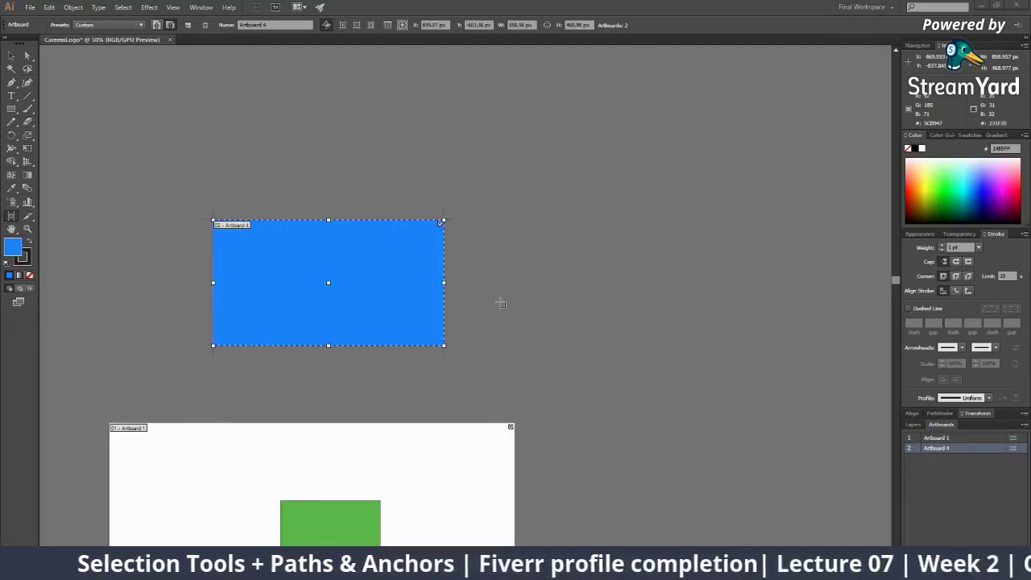
{"action": "key", "text": "Delete"}
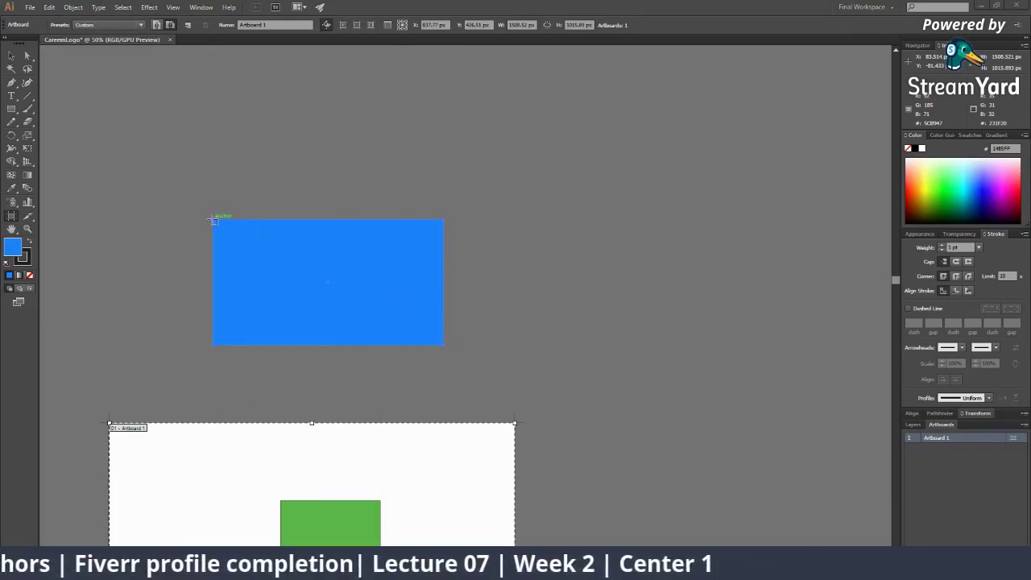
Step: Create a new artboard fitted to the blue rectangle, leave artboard editing and deselect everything
{"action": "left_click", "coordinate": [214, 219]}
{"action": "left_click", "coordinate": [11, 55]}
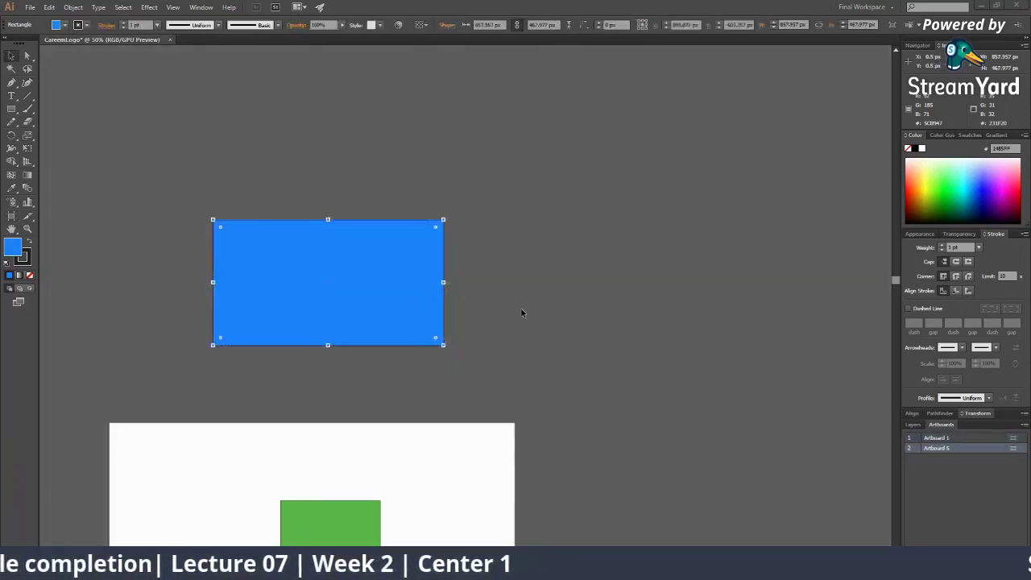
{"action": "left_click", "coordinate": [521, 309]}
{"action": "left_click", "coordinate": [281, 226]}
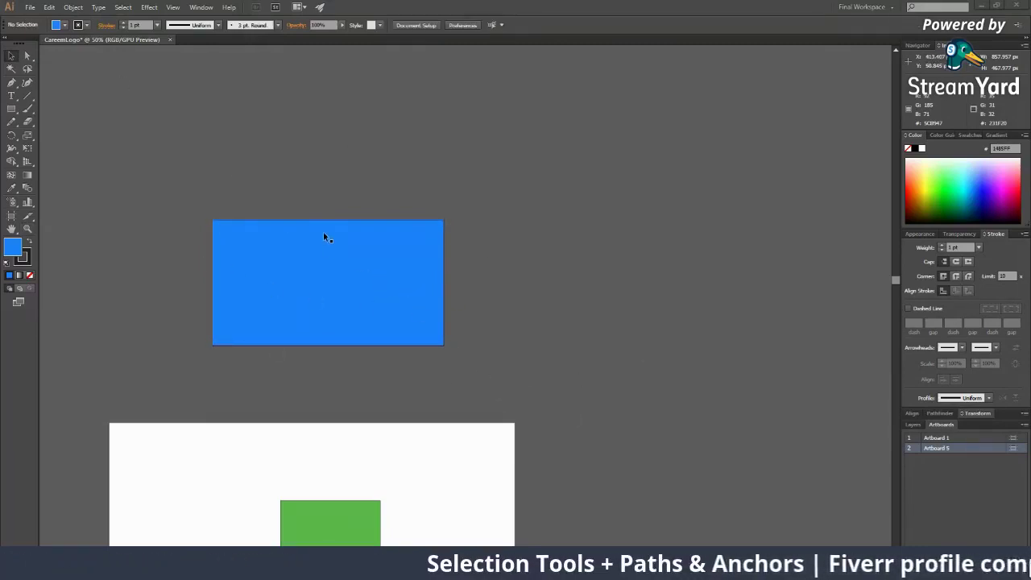
Step: Move the blue rectangle to the right off its artboard and undo the move
{"action": "scroll", "coordinate": [453, 388], "scroll_direction": "down", "scroll_amount": 5}
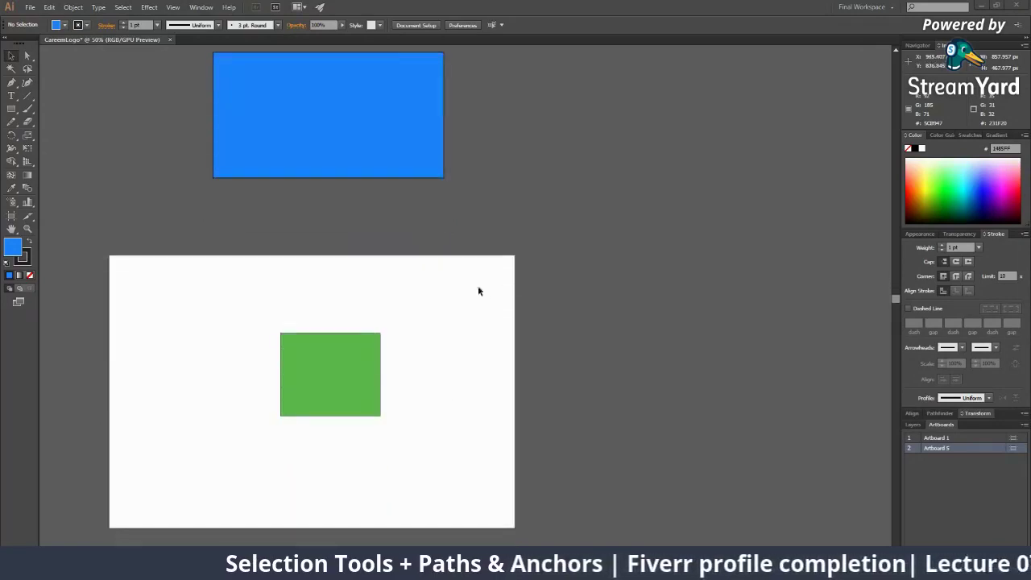
{"action": "scroll", "coordinate": [363, 258], "scroll_direction": "up", "scroll_amount": 2}
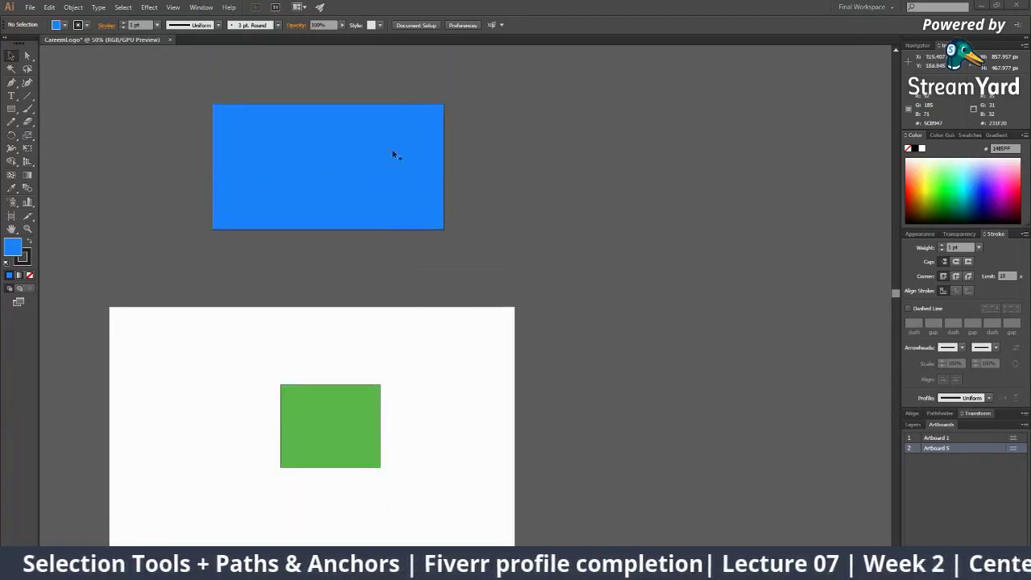
{"action": "left_click_drag", "start_coordinate": [393, 170], "coordinate": [644, 170]}
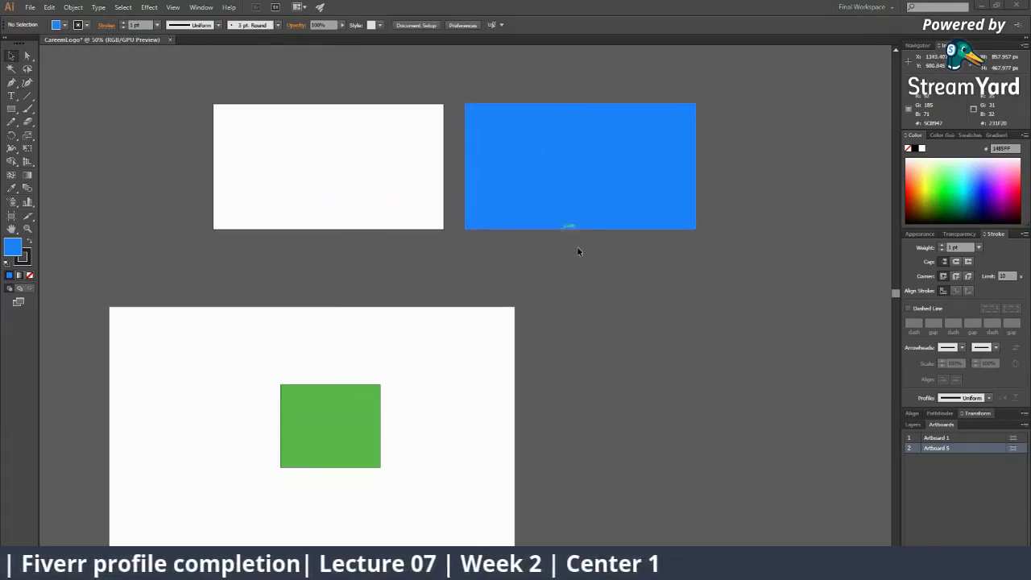
{"action": "left_click", "coordinate": [579, 149]}
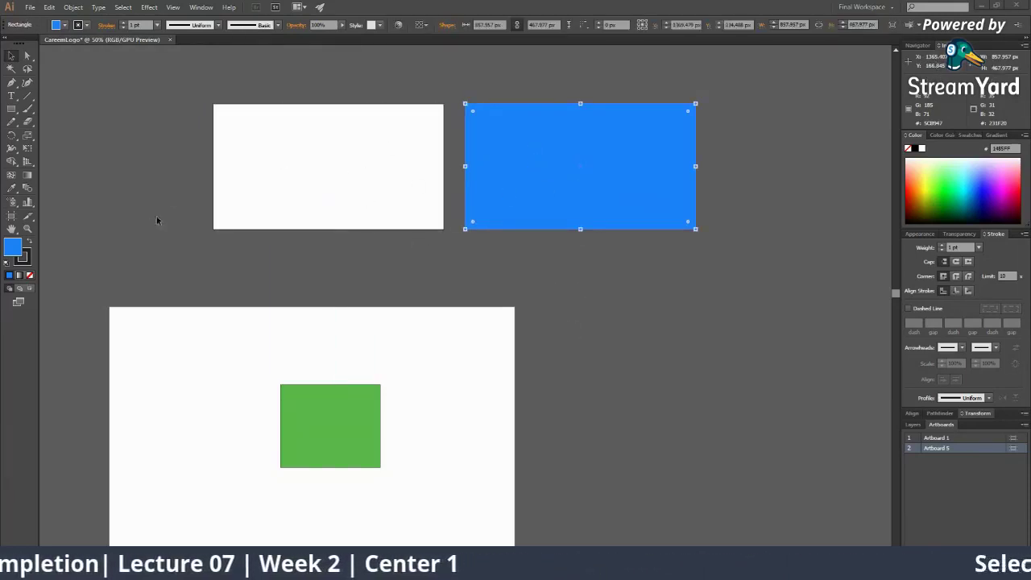
{"action": "key", "text": "ctrl+z"}
{"action": "left_click", "coordinate": [434, 279]}
Step: Delete the blue rectangle from the upper artboard, keeping the artboard itself
{"action": "key", "text": "ctrl+minus"}
{"action": "key", "text": "ctrl+minus"}
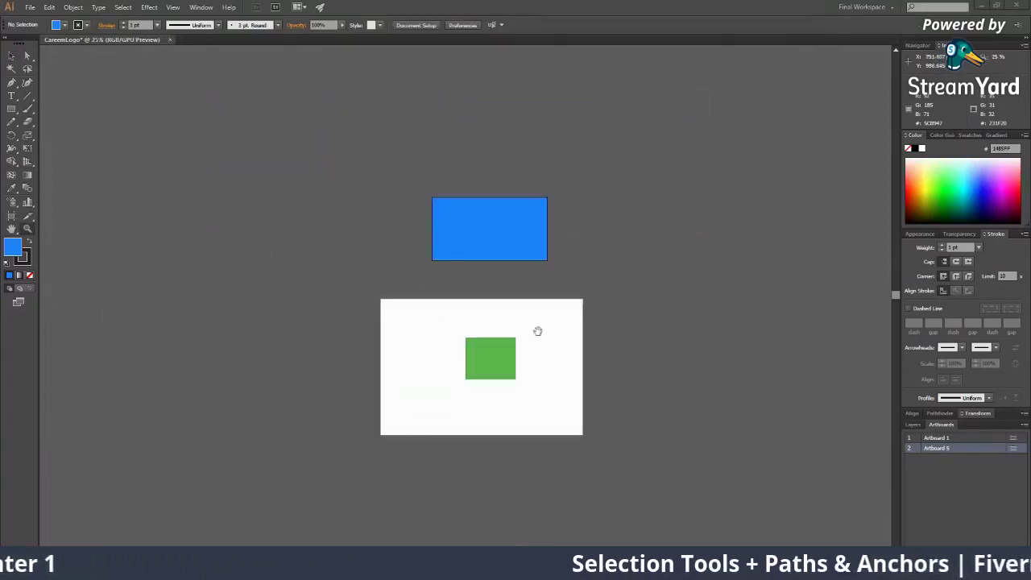
{"action": "left_click_drag", "start_coordinate": [539, 330], "coordinate": [371, 247]}
{"action": "key", "text": "ctrl+plus"}
{"action": "left_click_drag", "start_coordinate": [322, 286], "coordinate": [311, 235]}
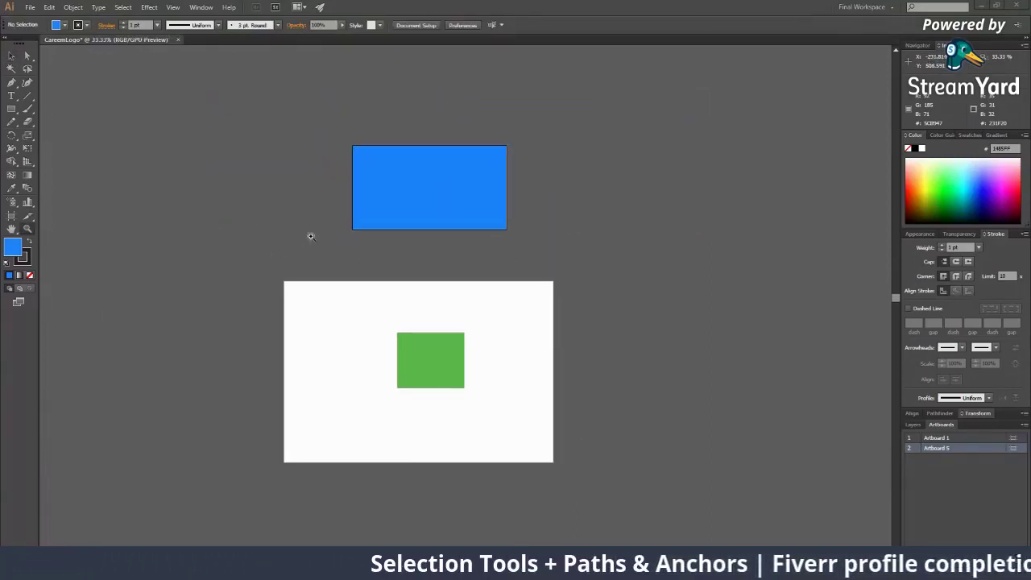
{"action": "left_click", "coordinate": [11, 216]}
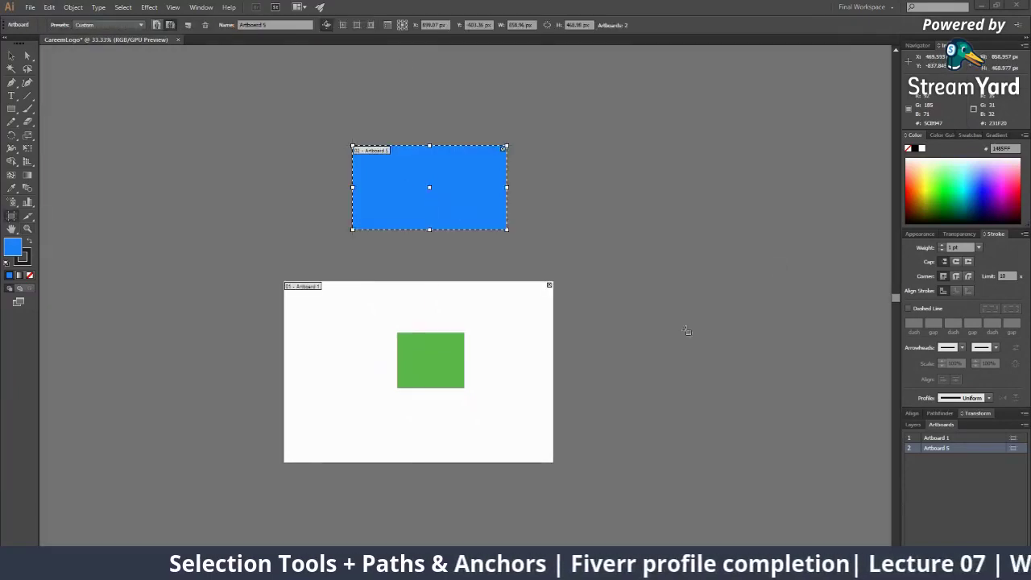
{"action": "key", "text": "v"}
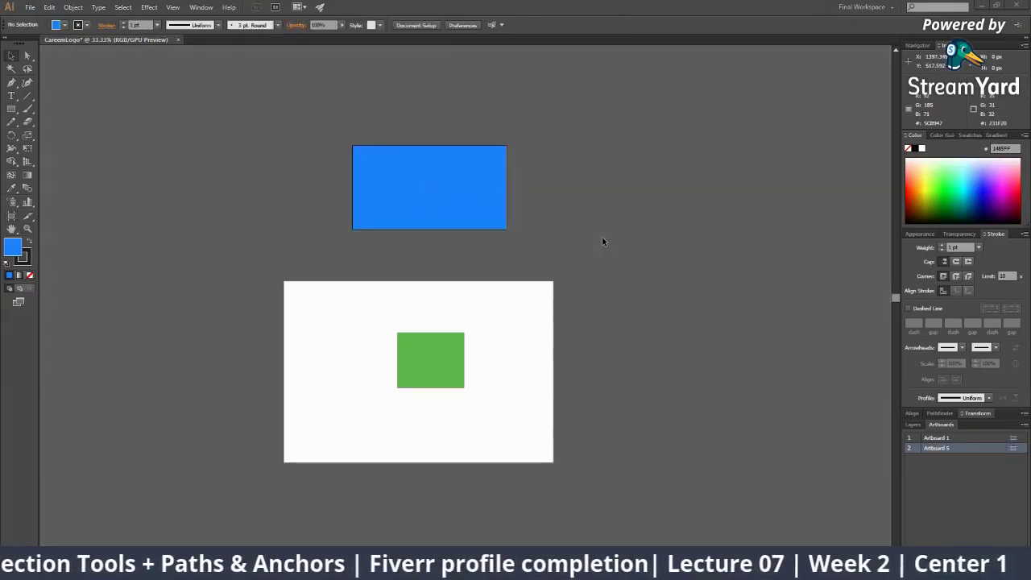
{"action": "left_click", "coordinate": [461, 190]}
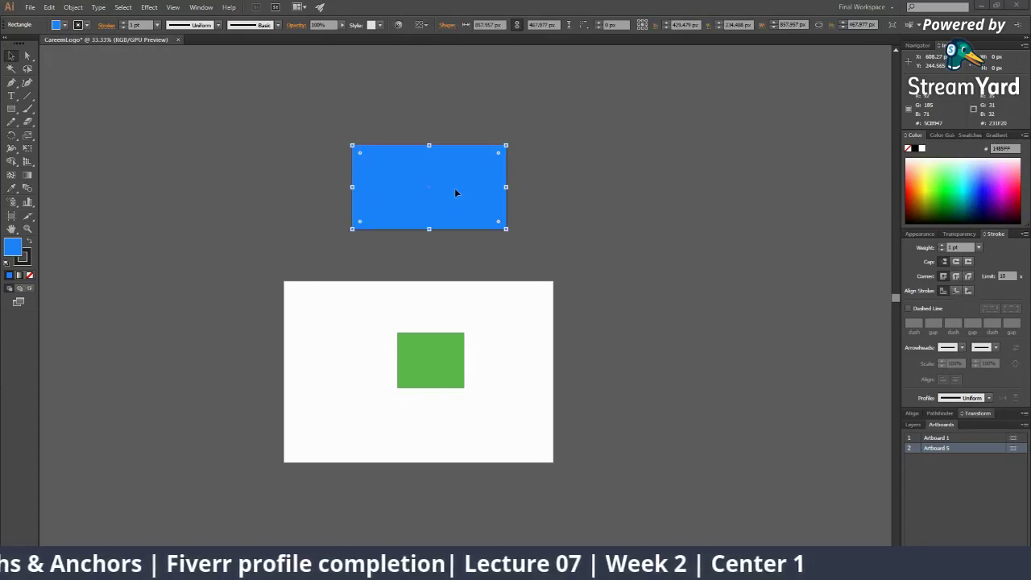
{"action": "key", "text": "Delete"}
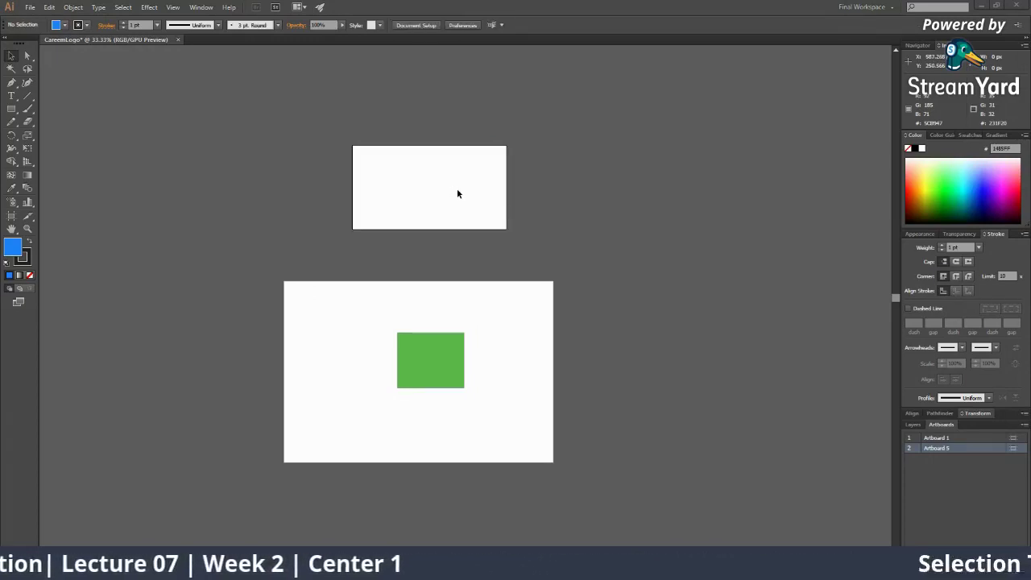
Step: Enter artboard editing and switch the active artboard back and forth between the small upper one and the large lower one
{"action": "left_click", "coordinate": [16, 214]}
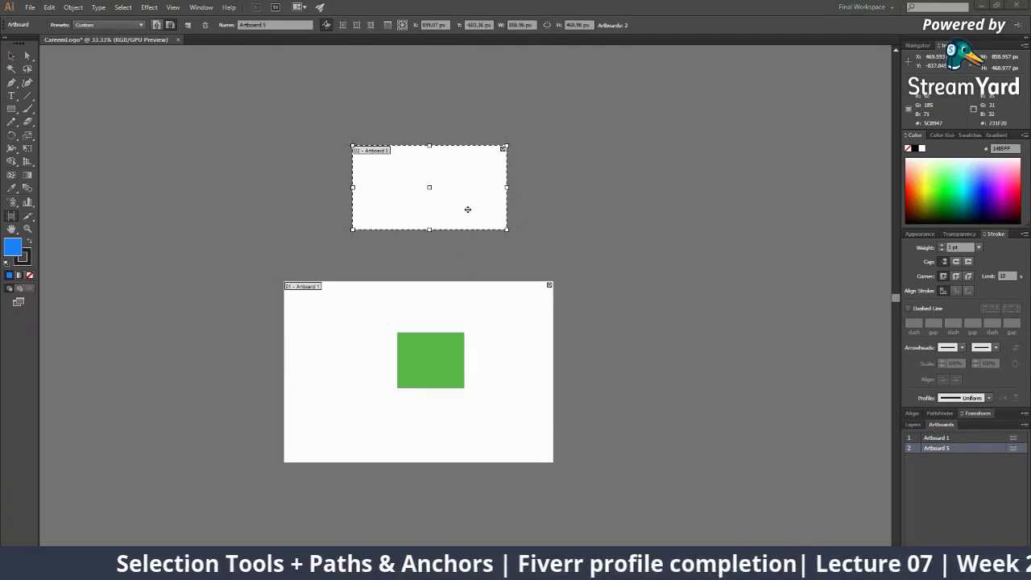
{"action": "left_click", "coordinate": [491, 352]}
{"action": "left_click", "coordinate": [476, 219]}
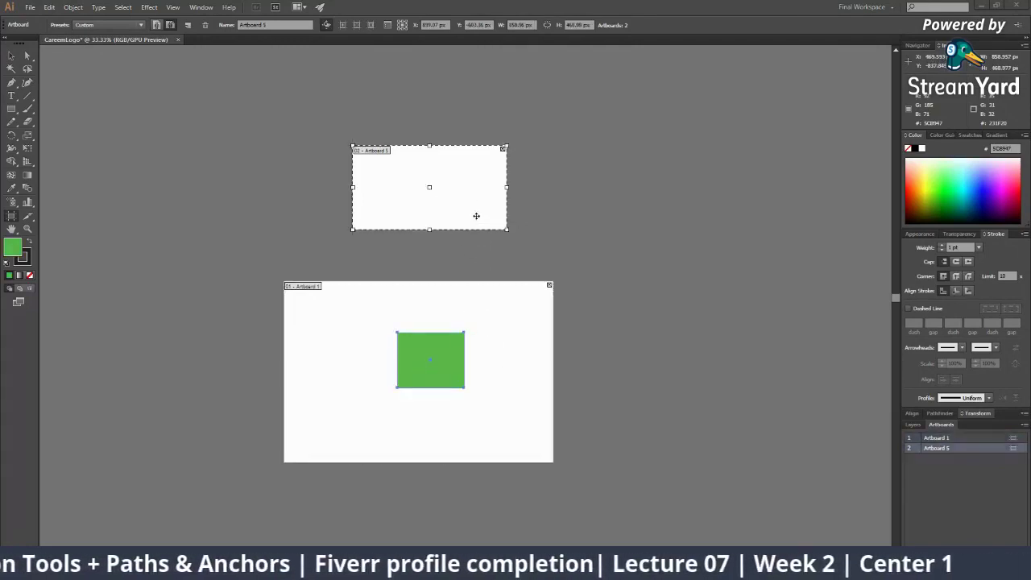
{"action": "left_click", "coordinate": [514, 312]}
{"action": "left_click", "coordinate": [489, 208]}
{"action": "left_click", "coordinate": [493, 318]}
{"action": "left_click", "coordinate": [486, 210]}
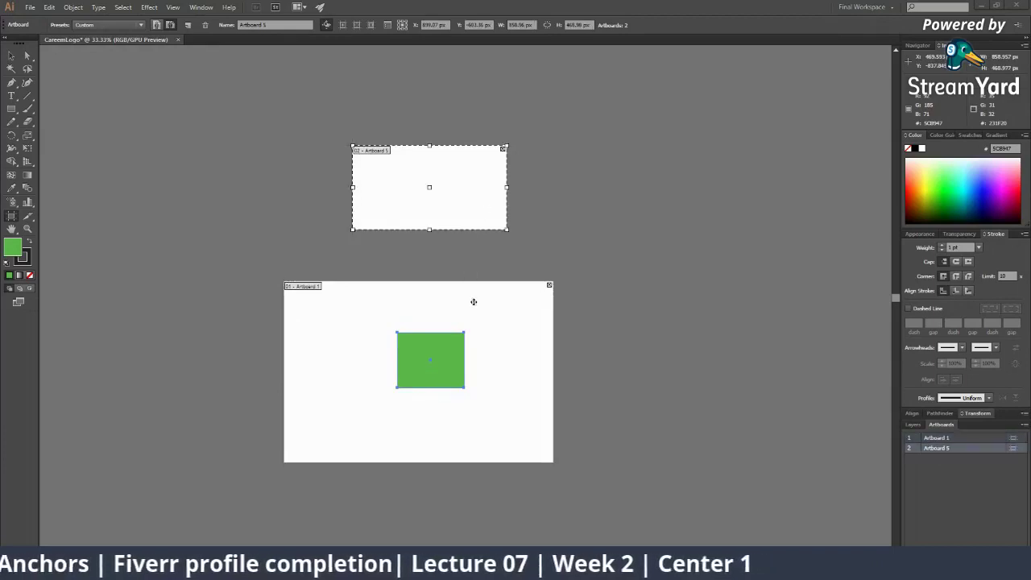
{"action": "left_click", "coordinate": [475, 302]}
{"action": "left_click", "coordinate": [474, 209]}
{"action": "left_click", "coordinate": [500, 315]}
{"action": "left_click", "coordinate": [486, 212]}
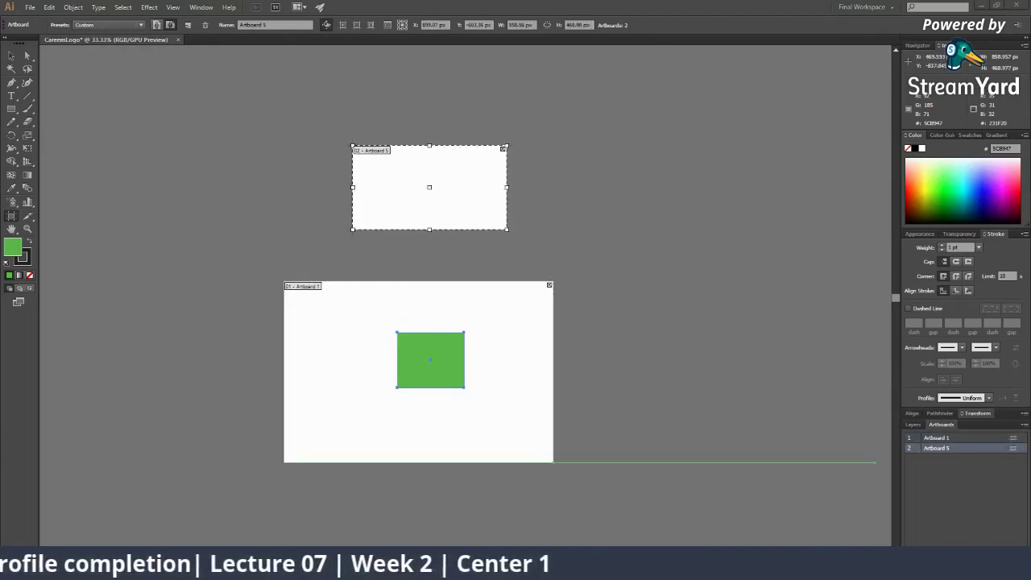
Step: Undock the artboards list, float it over the canvas and enlarge it
{"action": "left_click_drag", "start_coordinate": [942, 425], "coordinate": [712, 196]}
{"action": "left_click_drag", "start_coordinate": [802, 307], "coordinate": [878, 426]}
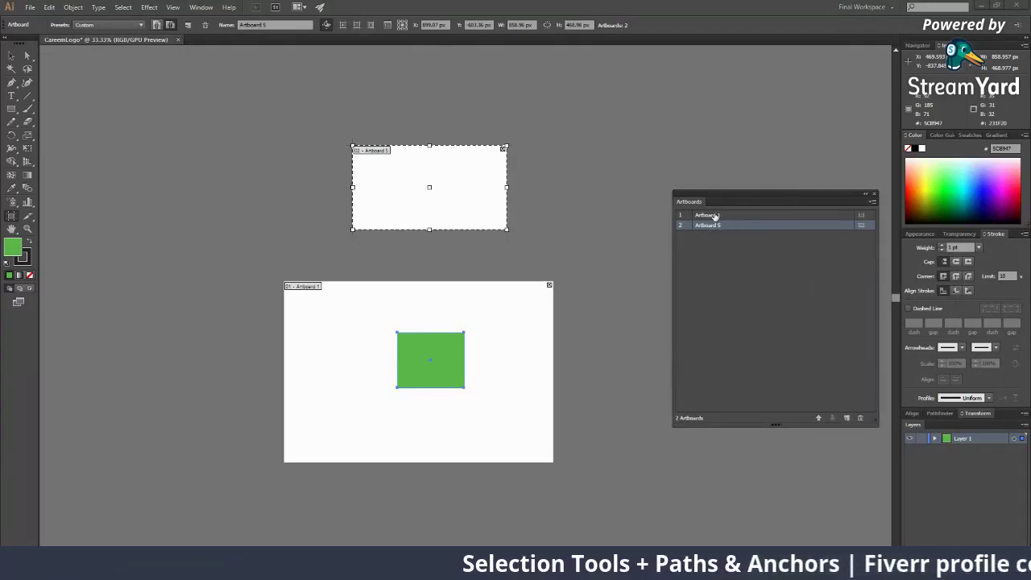
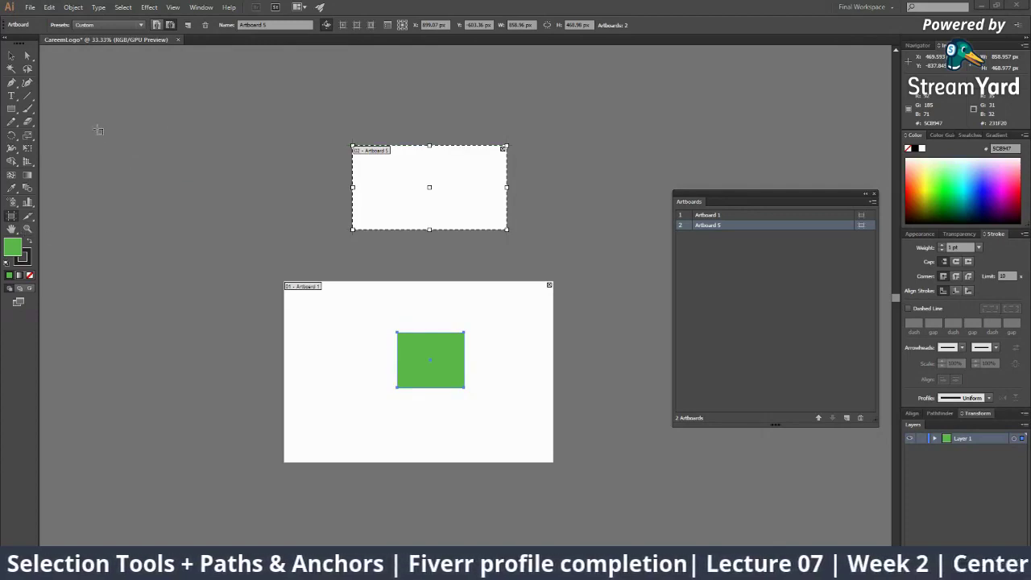
Step: Draw five artboards around the existing two: about 1188 × 735 px, a tall narrow one, 816 × 369, 417 × 276 and 1074 × 508 px
{"action": "left_click_drag", "start_coordinate": [97, 129], "coordinate": [310, 260]}
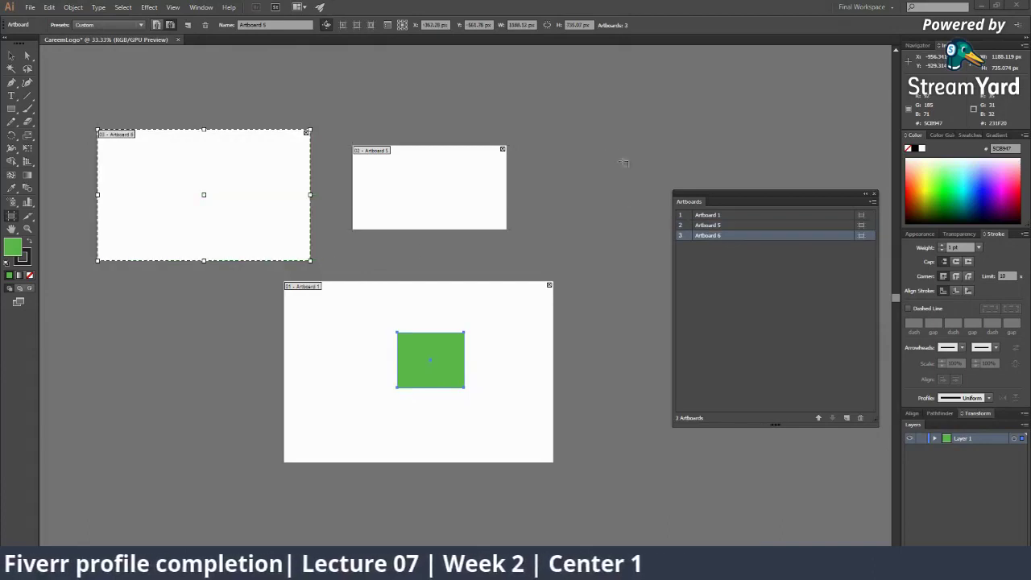
{"action": "left_click_drag", "start_coordinate": [551, 109], "coordinate": [626, 249]}
{"action": "left_click_drag", "start_coordinate": [679, 84], "coordinate": [825, 151]}
{"action": "scroll", "coordinate": [544, 313], "scroll_direction": "down", "scroll_amount": 2}
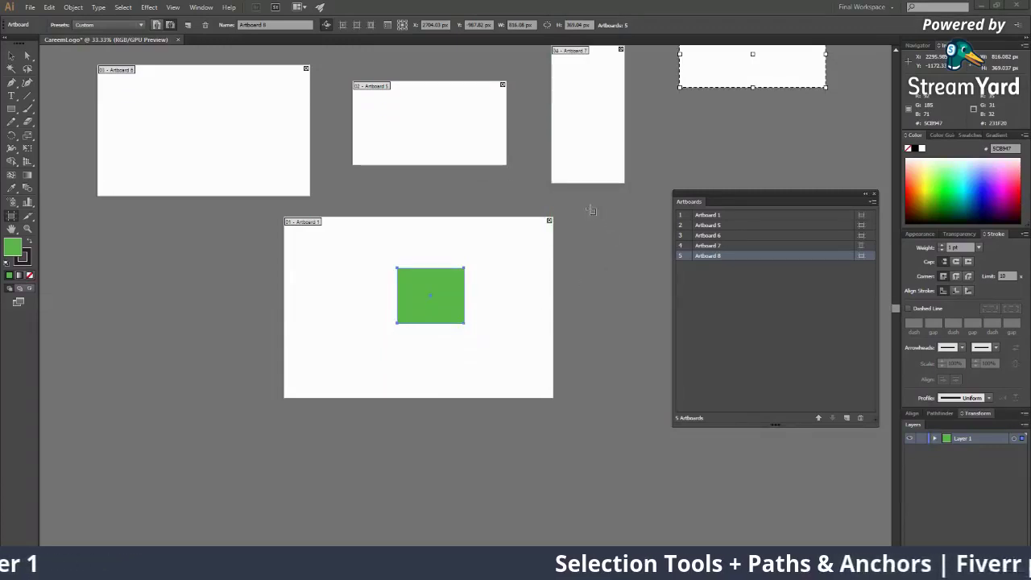
{"action": "left_click_drag", "start_coordinate": [591, 210], "coordinate": [667, 259]}
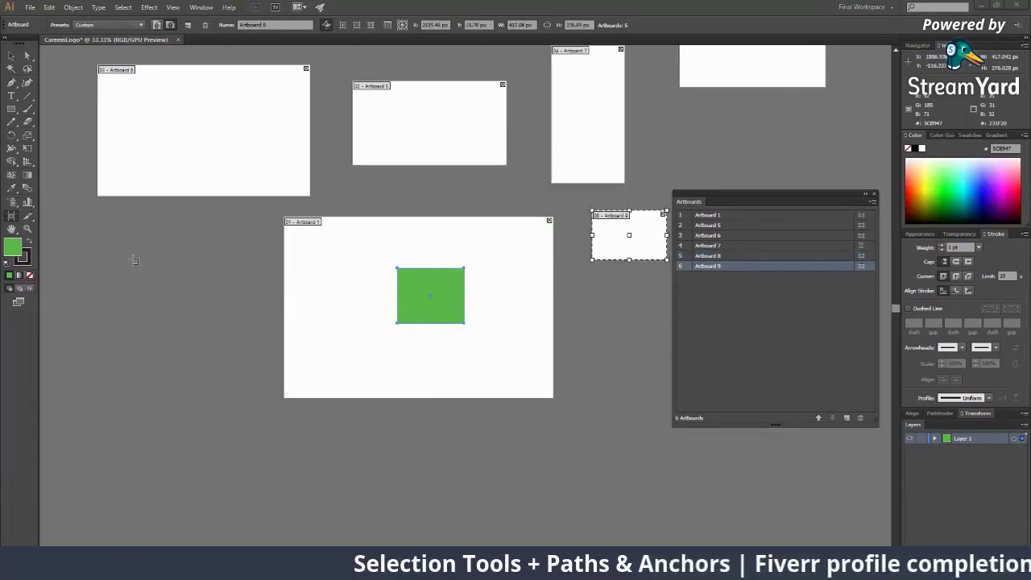
{"action": "left_click_drag", "start_coordinate": [75, 233], "coordinate": [268, 324]}
{"action": "scroll", "coordinate": [637, 338], "scroll_direction": "up", "scroll_amount": 1}
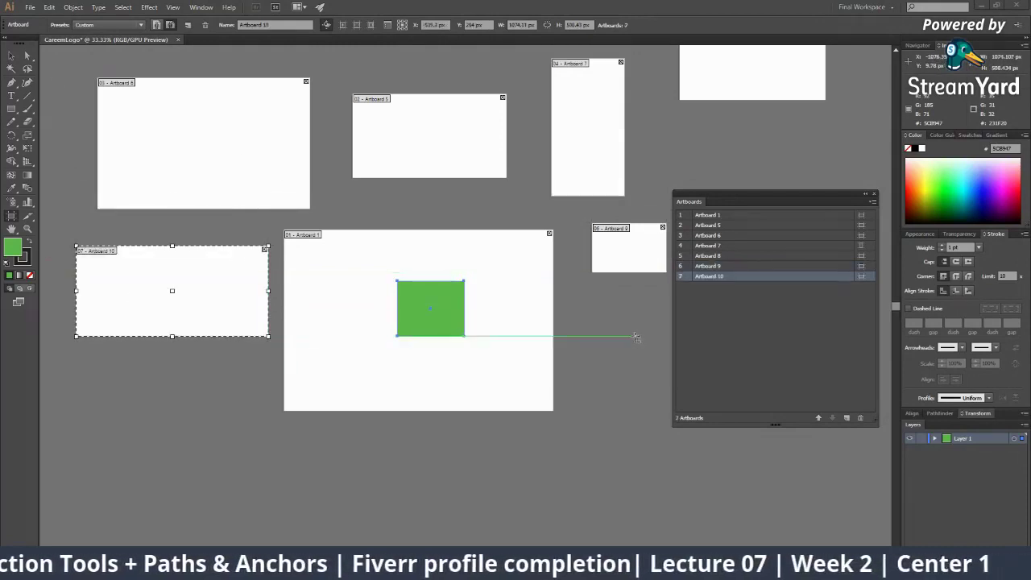
{"action": "scroll", "coordinate": [636, 338], "scroll_direction": "up", "scroll_amount": 4}
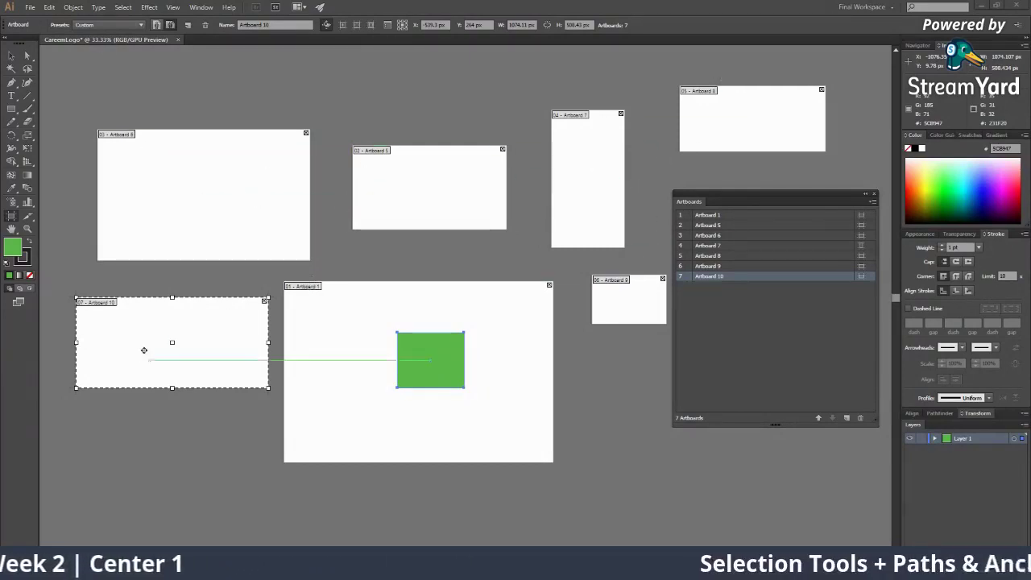
Step: Activate Artboard 1 and Artboard 5 from the artboards list, leave artboard editing and deselect the green square
{"action": "left_click", "coordinate": [687, 215]}
{"action": "left_click", "coordinate": [708, 226]}
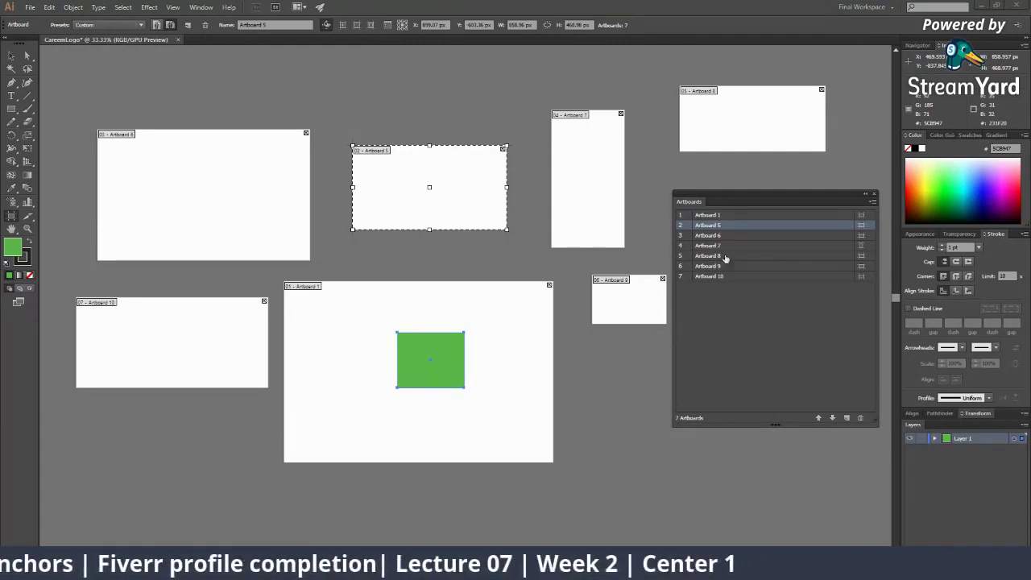
{"action": "left_click", "coordinate": [720, 329]}
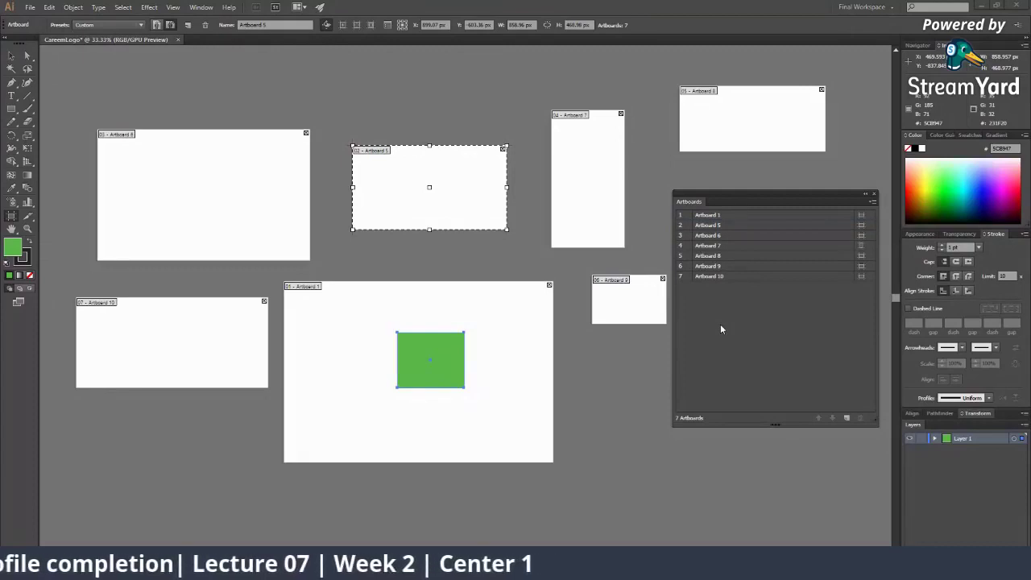
{"action": "left_click", "coordinate": [11, 55]}
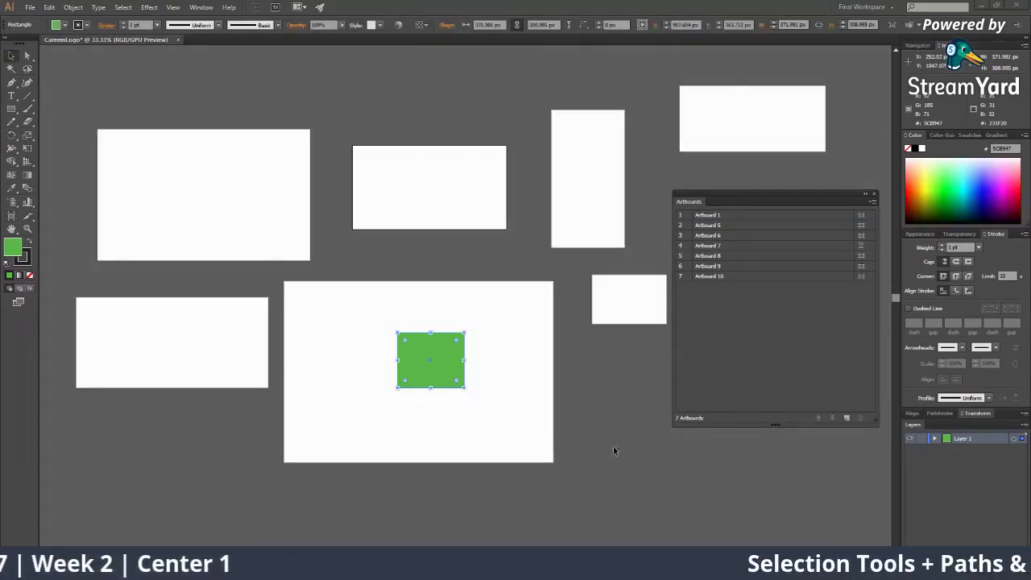
{"action": "left_click", "coordinate": [613, 388]}
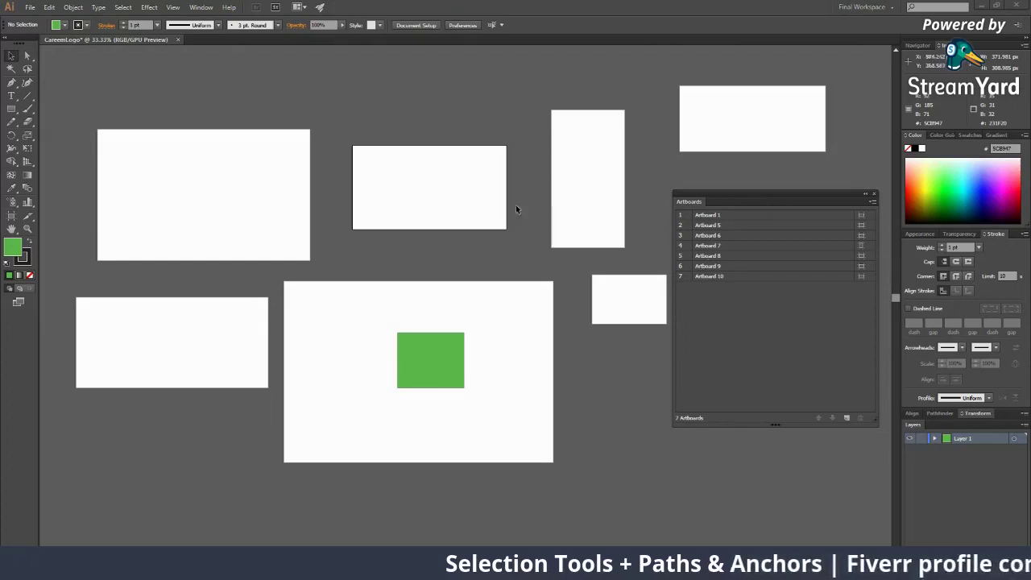
Step: Open the artboard options of Artboard 1 and of Artboard 5 for inspection, dismissing each without changes
{"action": "left_click", "coordinate": [712, 217]}
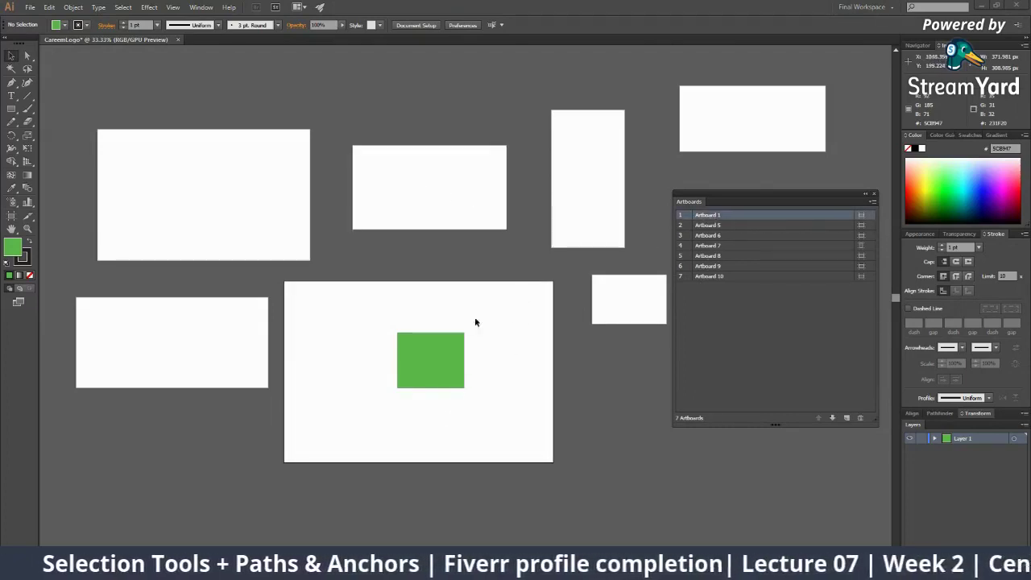
{"action": "left_click", "coordinate": [862, 217]}
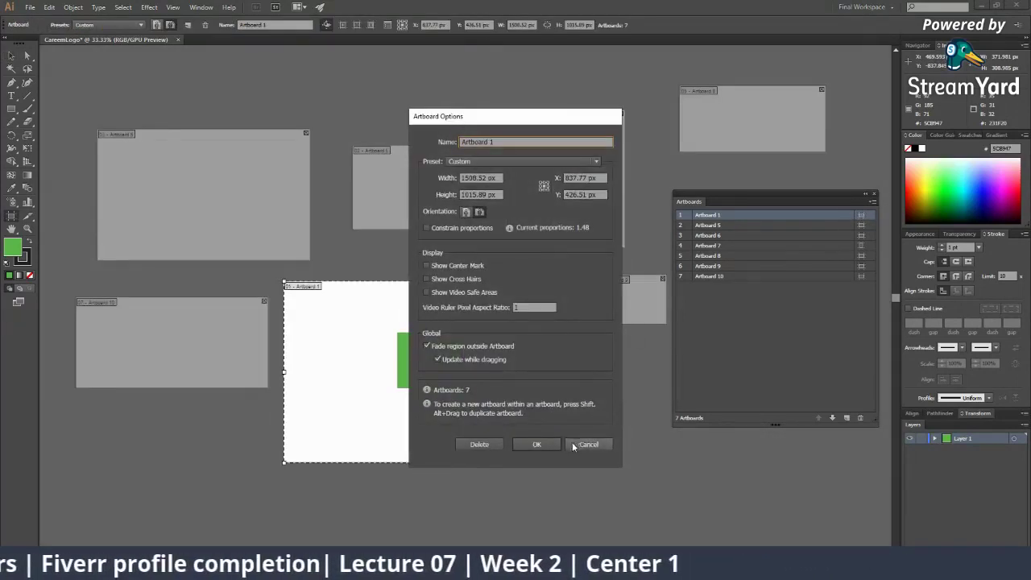
{"action": "left_click", "coordinate": [574, 443]}
{"action": "key", "text": "v"}
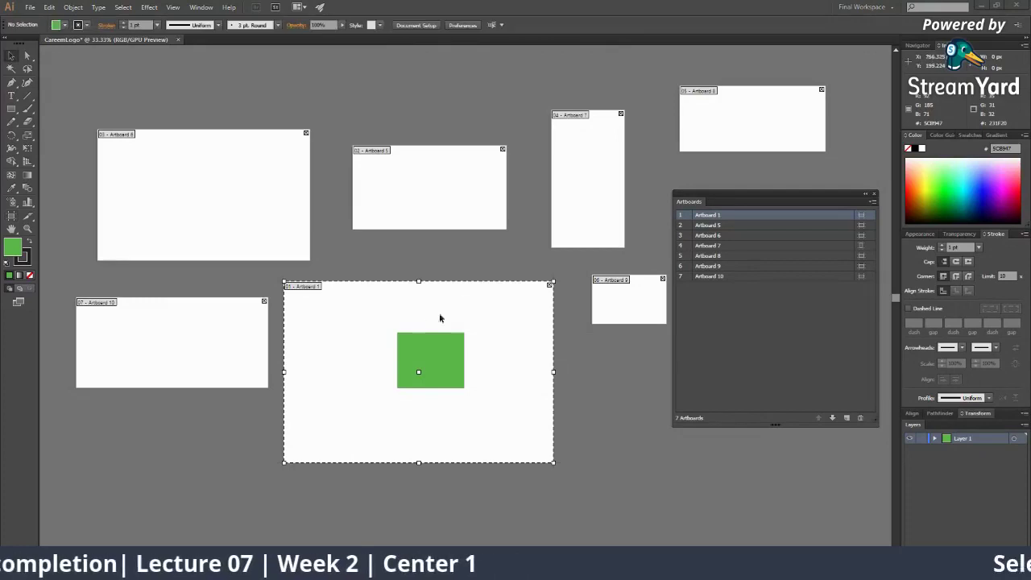
{"action": "left_click", "coordinate": [832, 228]}
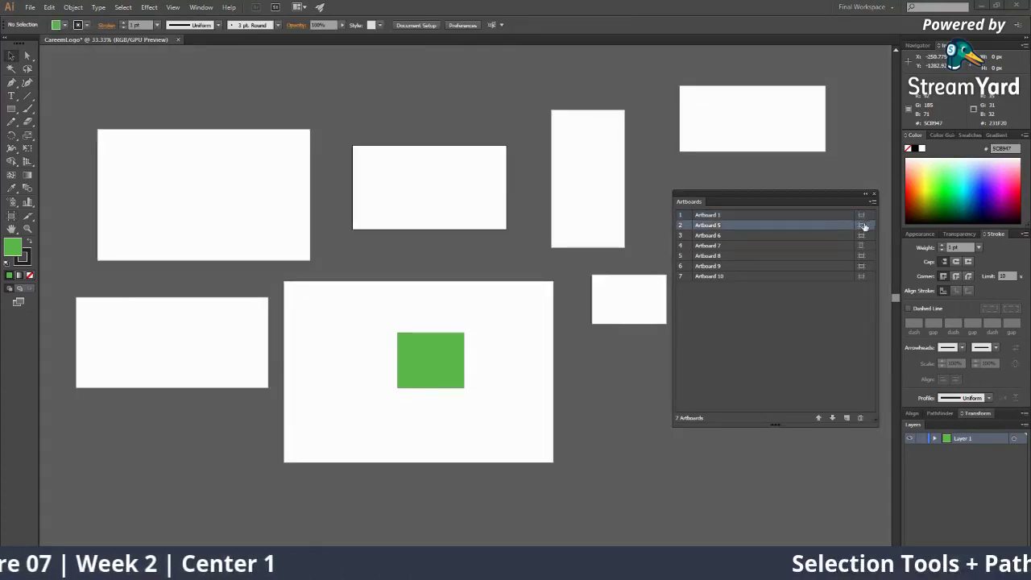
{"action": "left_click", "coordinate": [861, 226]}
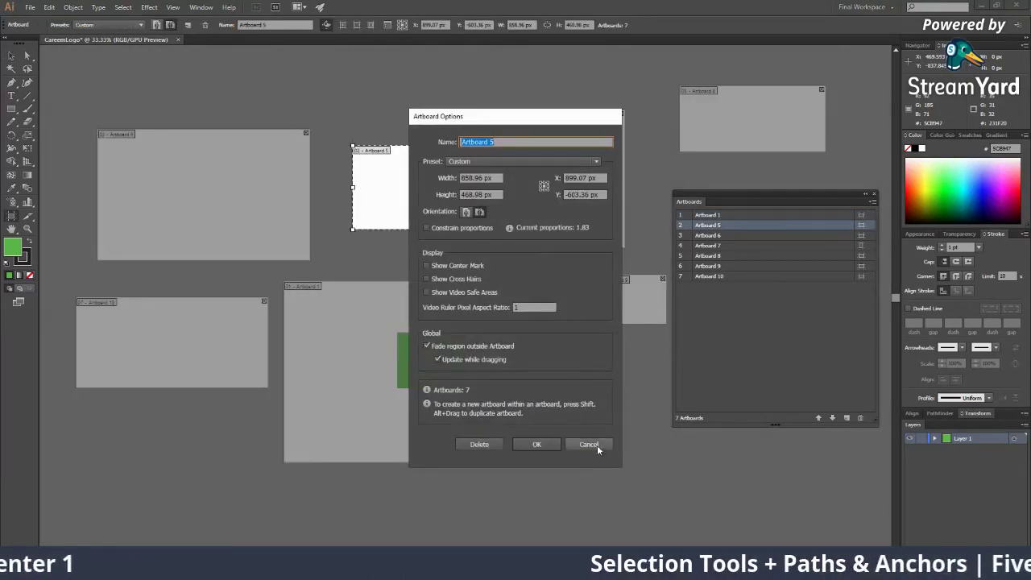
{"action": "left_click", "coordinate": [589, 444]}
Step: Fit Artboard 6 to the window from the artboards list twice, zooming back out each time
{"action": "left_click", "coordinate": [862, 236]}
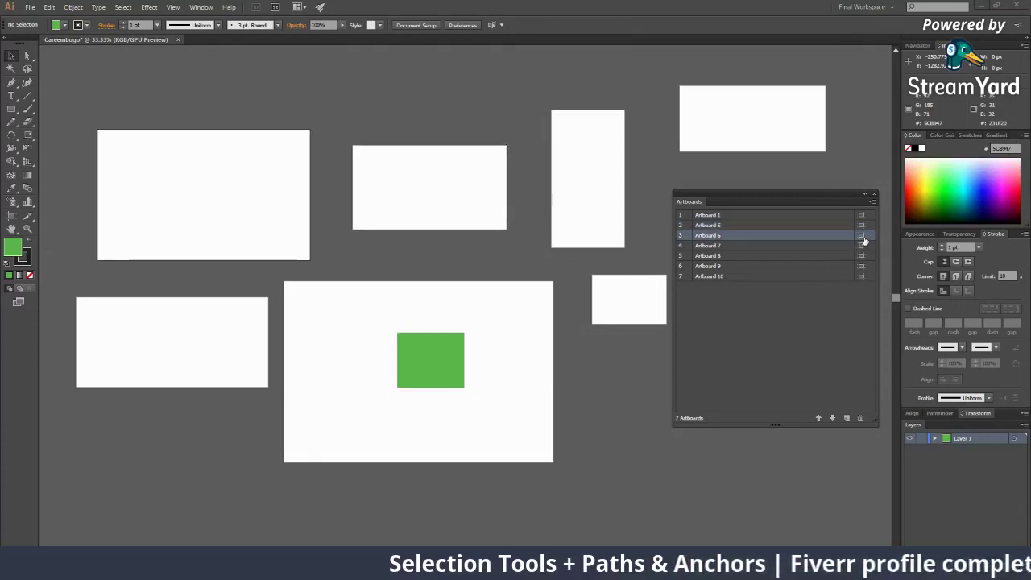
{"action": "double_click", "coordinate": [823, 242]}
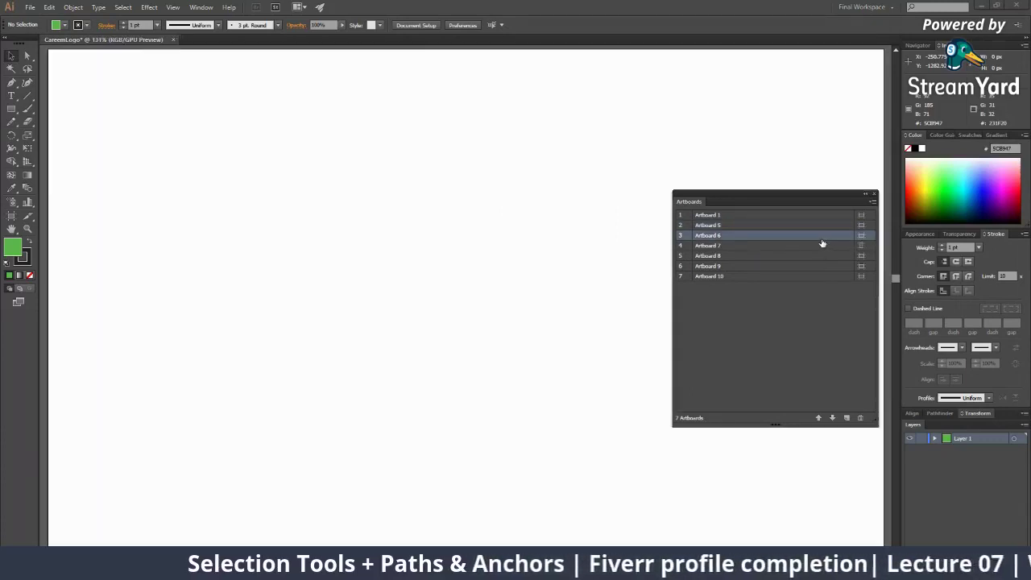
{"action": "key", "text": "z"}
{"action": "left_click", "coordinate": [502, 278], "text": "alt"}
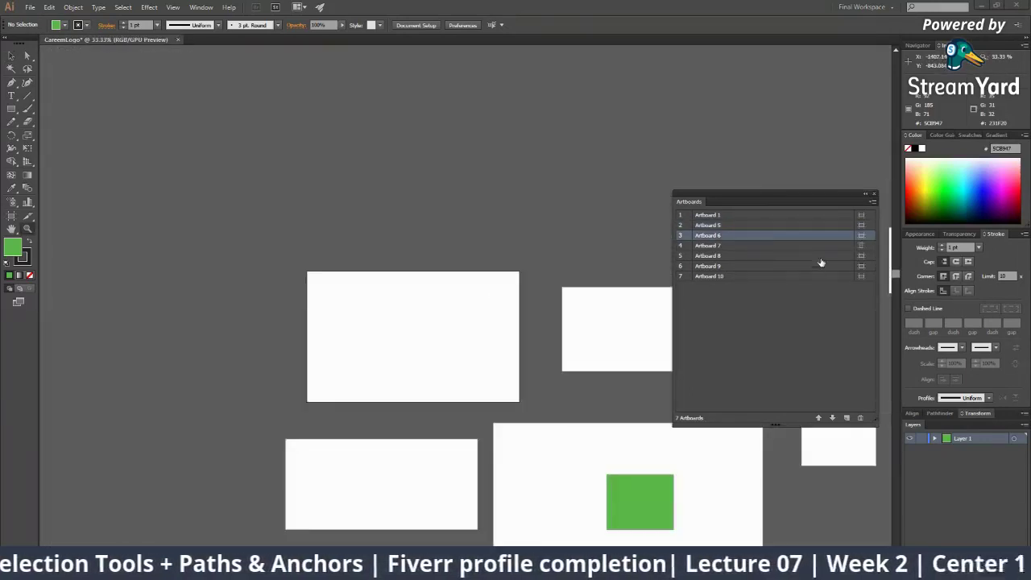
{"action": "double_click", "coordinate": [765, 237]}
{"action": "left_click", "coordinate": [507, 292], "text": "alt"}
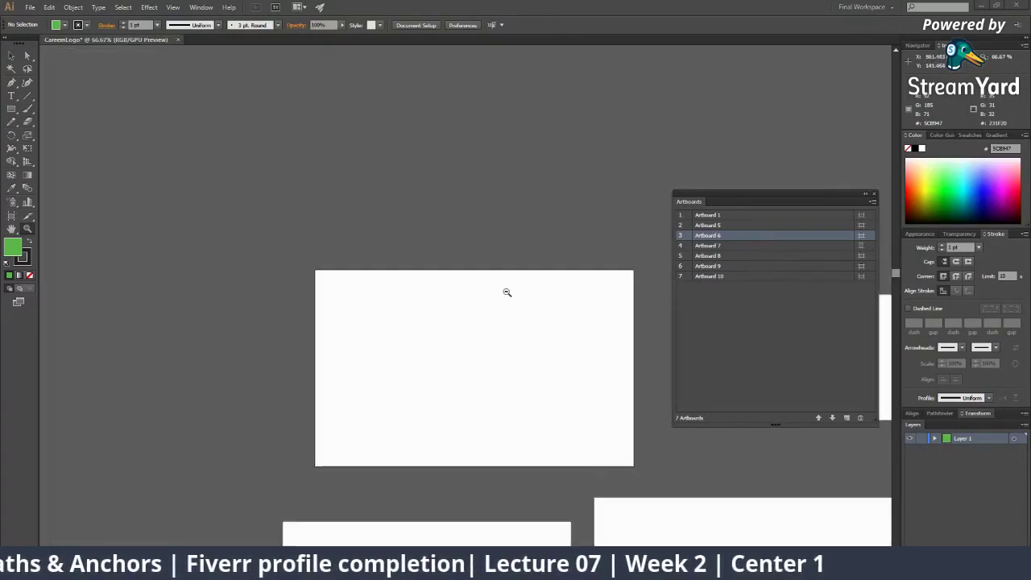
{"action": "left_click", "coordinate": [507, 292], "text": "alt"}
Step: Inspect the options of Artboard 6, dismiss them unchanged and bring all the artboards back into view
{"action": "left_click", "coordinate": [860, 236]}
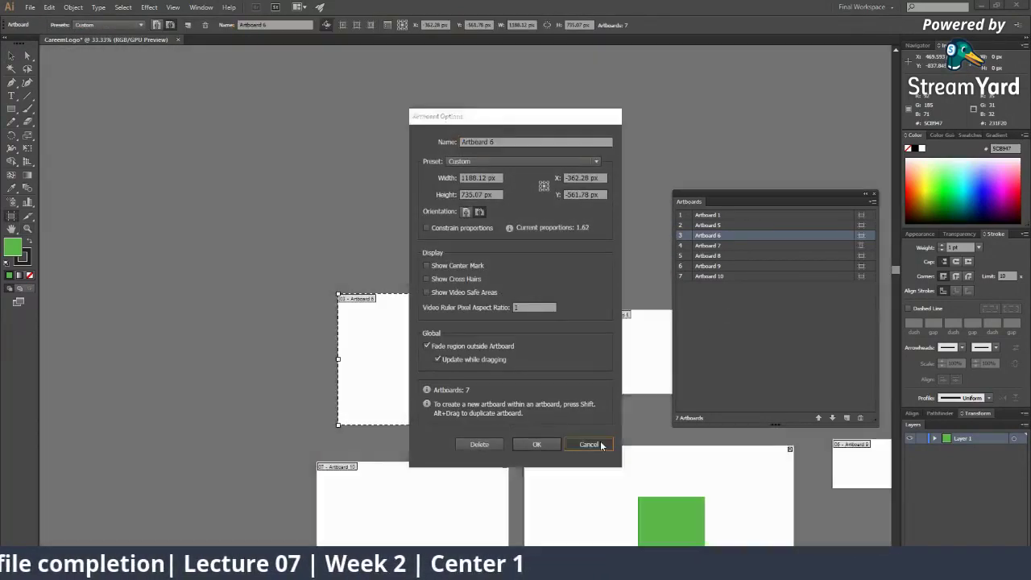
{"action": "left_click", "coordinate": [589, 444]}
{"action": "key", "text": "v"}
{"action": "left_click_drag", "start_coordinate": [483, 319], "coordinate": [236, 207]}
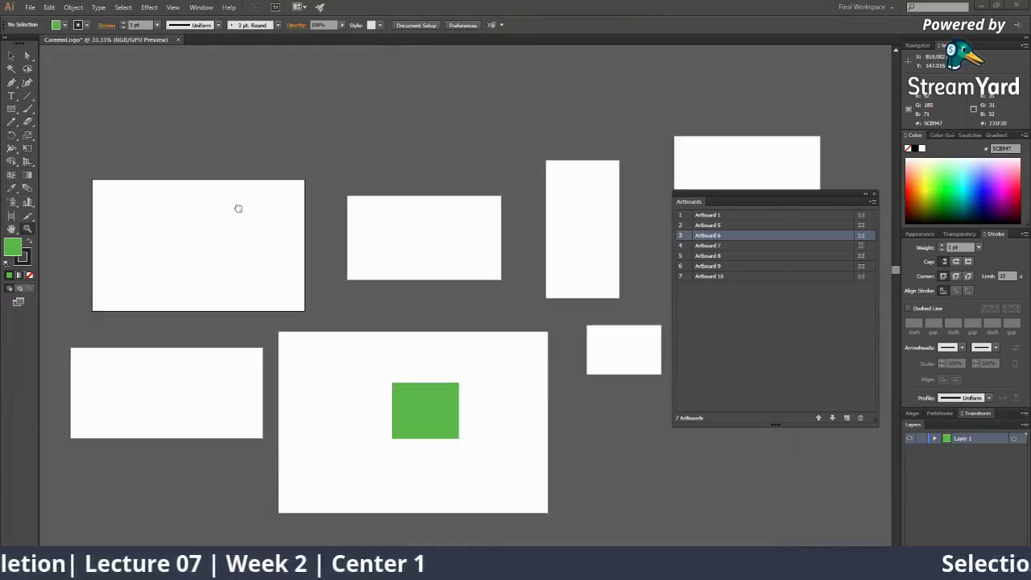
Step: Rename Artboard 1 as "Green Square" in the artboards list
{"action": "left_click", "coordinate": [732, 217]}
{"action": "double_click", "coordinate": [708, 215]}
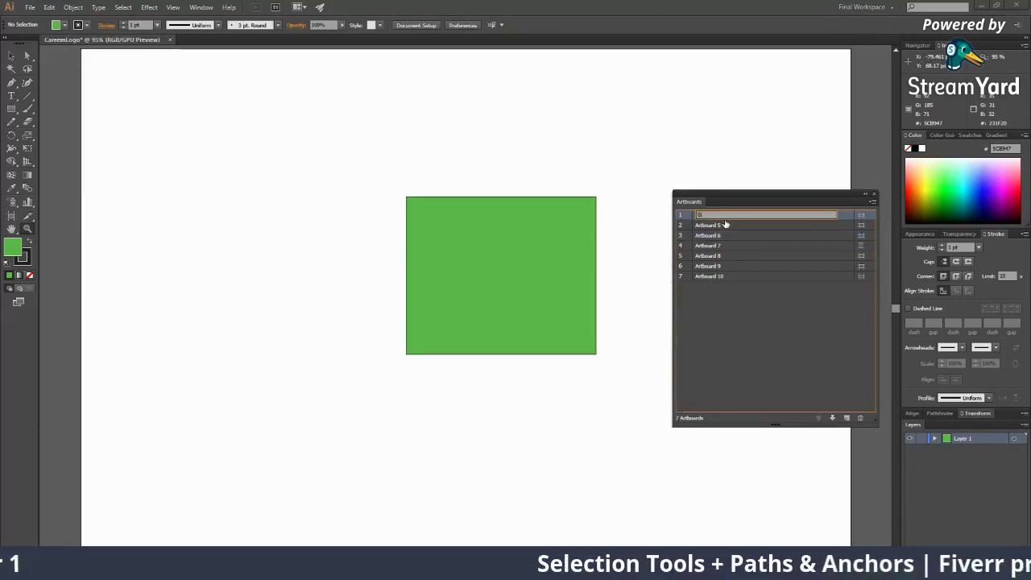
{"action": "type", "text": "Green Sq"}
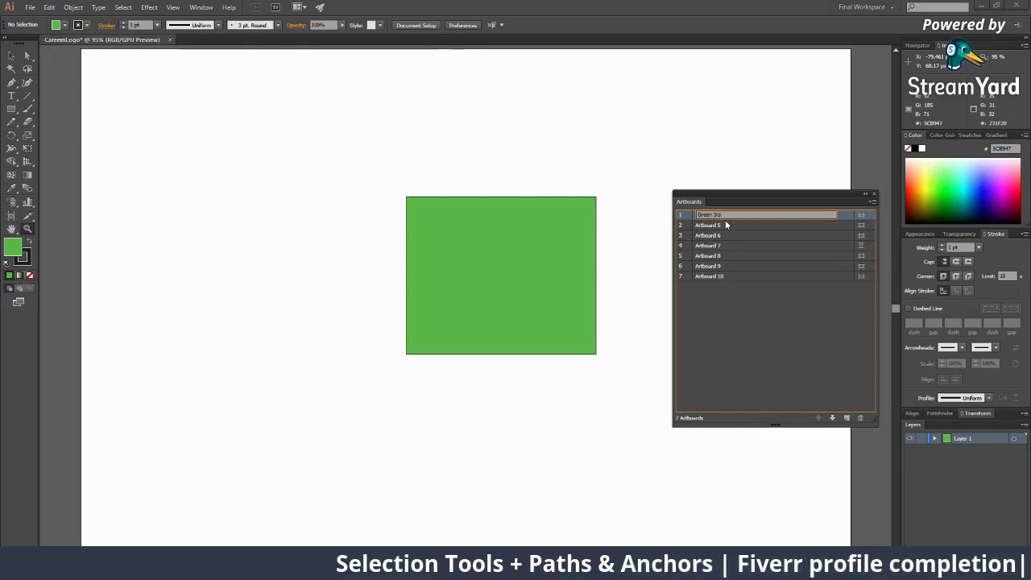
{"action": "type", "text": "ua"}
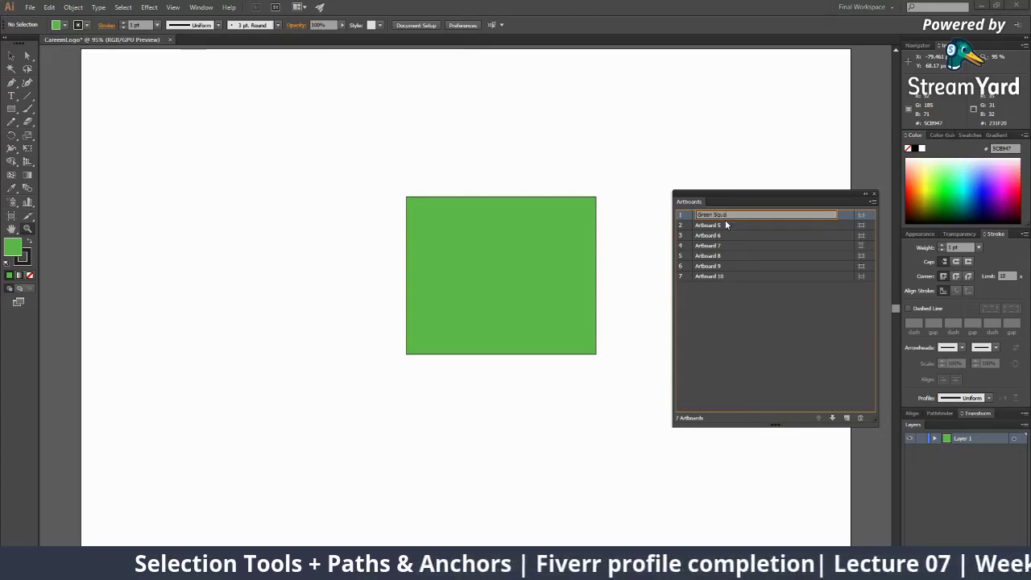
{"action": "type", "text": "re"}
{"action": "key", "text": "Return"}
{"action": "key", "text": "ctrl+alt+0"}
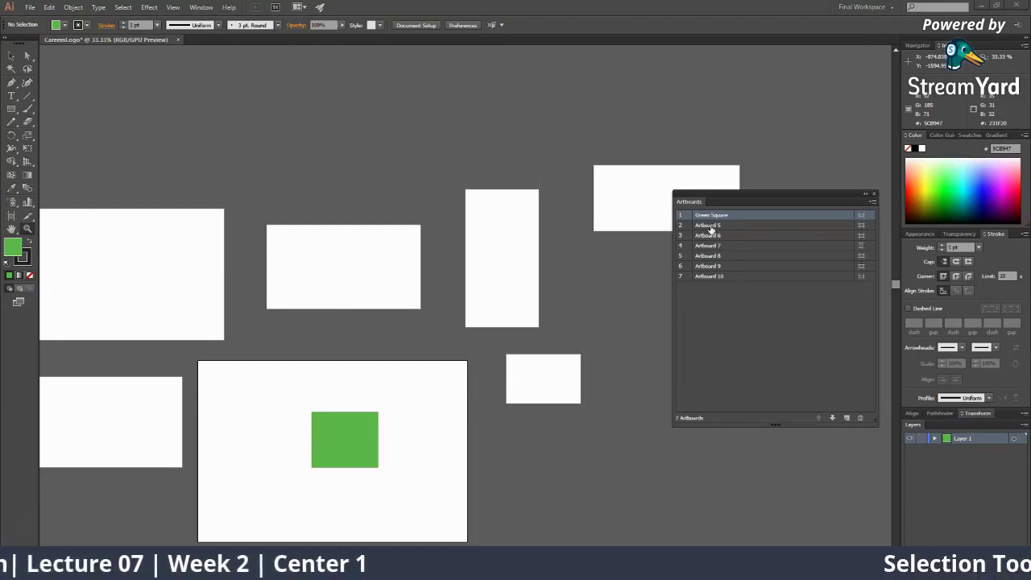
Step: Rename Artboard 5 as "Red Square" in the artboards list
{"action": "double_click", "coordinate": [709, 226]}
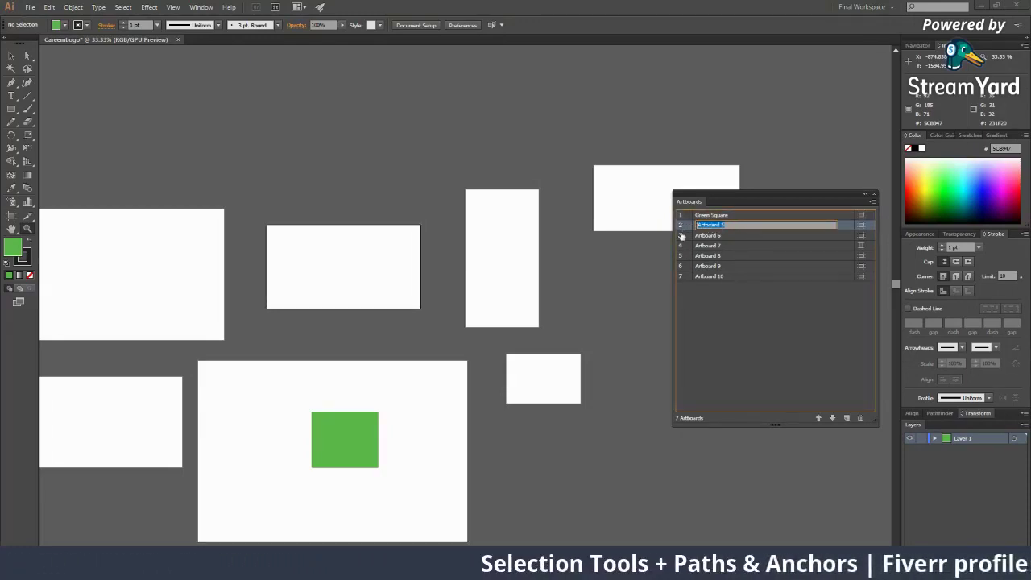
{"action": "type", "text": "B"}
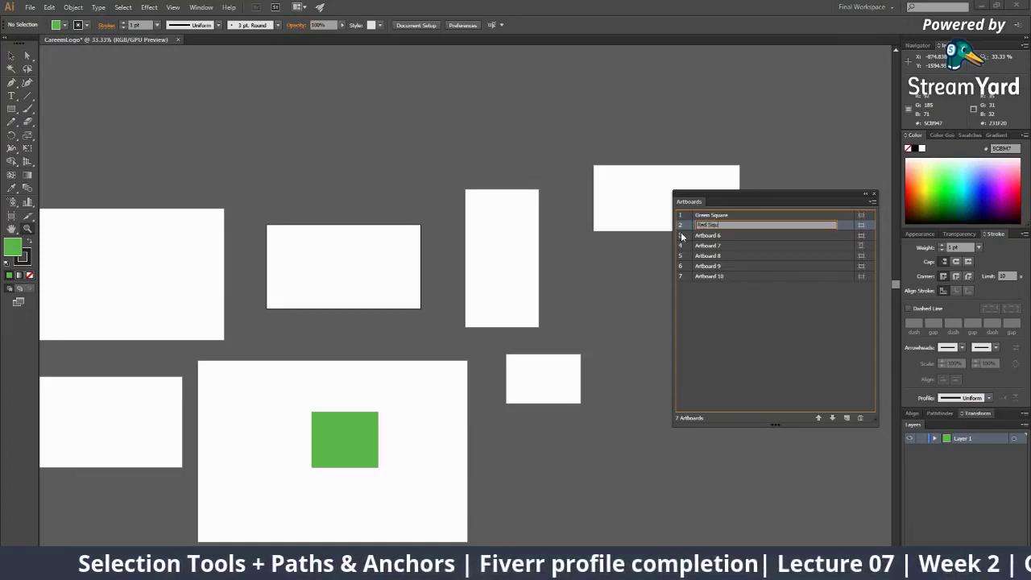
{"action": "key", "text": "Return"}
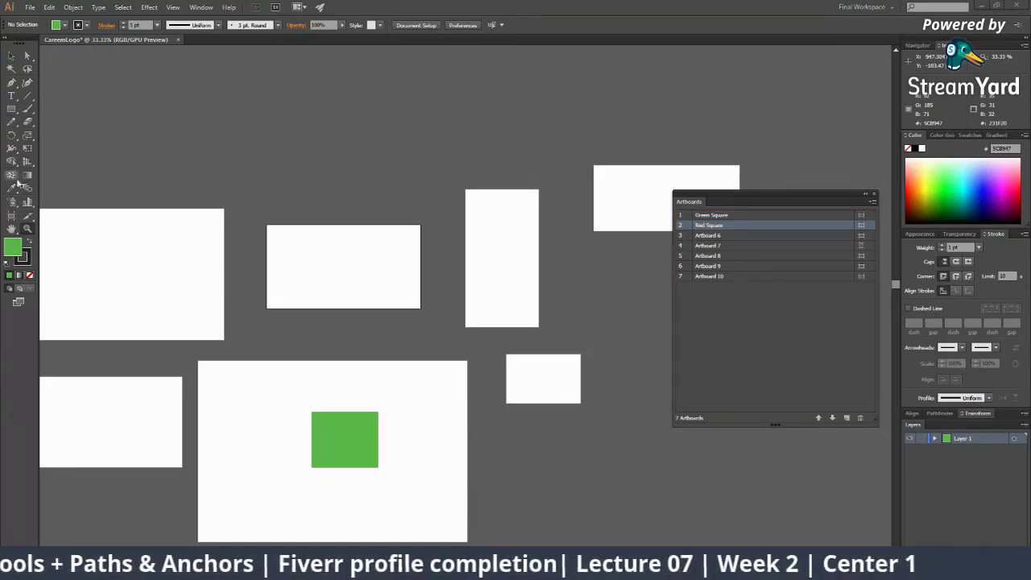
Step: Draw a dark red (#C1000A) rectangle of about 437 × 267 px on the Red Square artboard and deselect it
{"action": "left_click", "coordinate": [11, 109]}
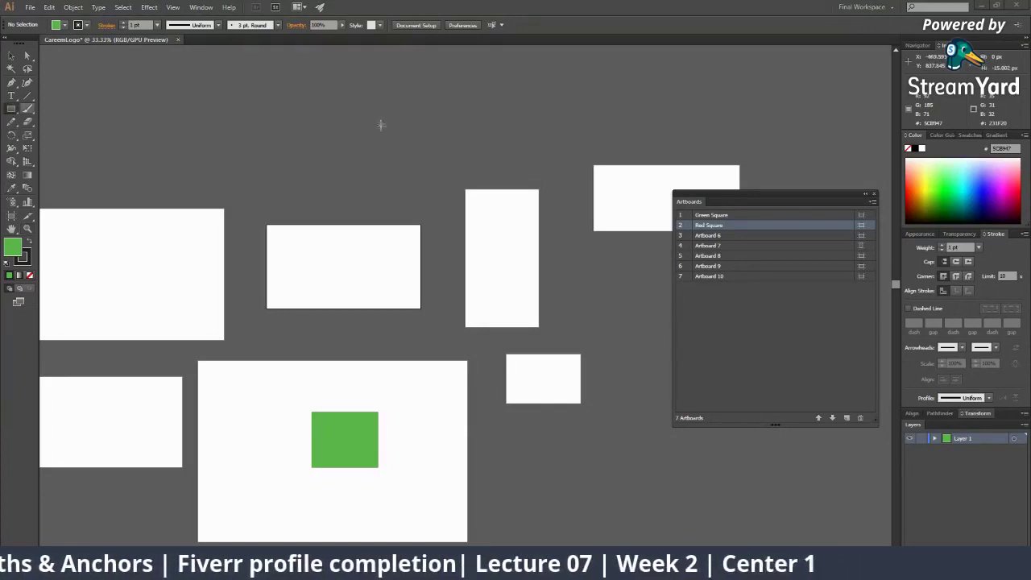
{"action": "left_click", "coordinate": [912, 182]}
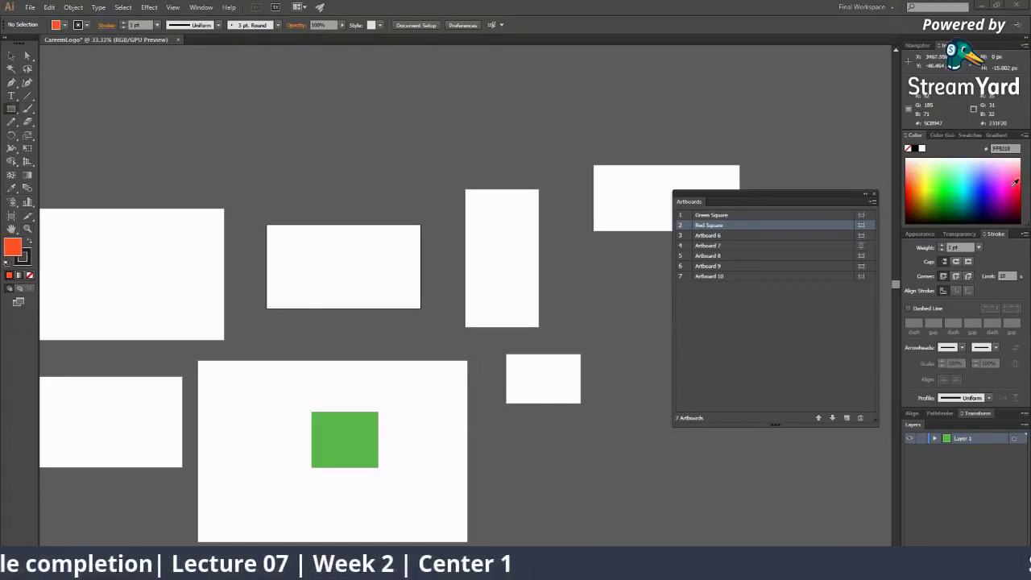
{"action": "left_click", "coordinate": [1023, 193]}
{"action": "left_click_drag", "start_coordinate": [313, 238], "coordinate": [392, 285]}
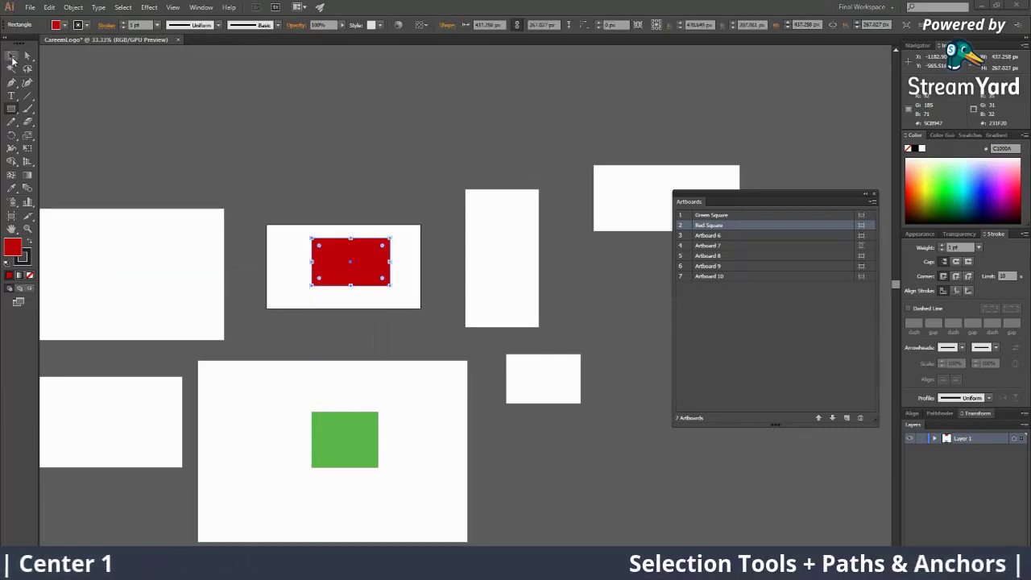
{"action": "left_click", "coordinate": [421, 333]}
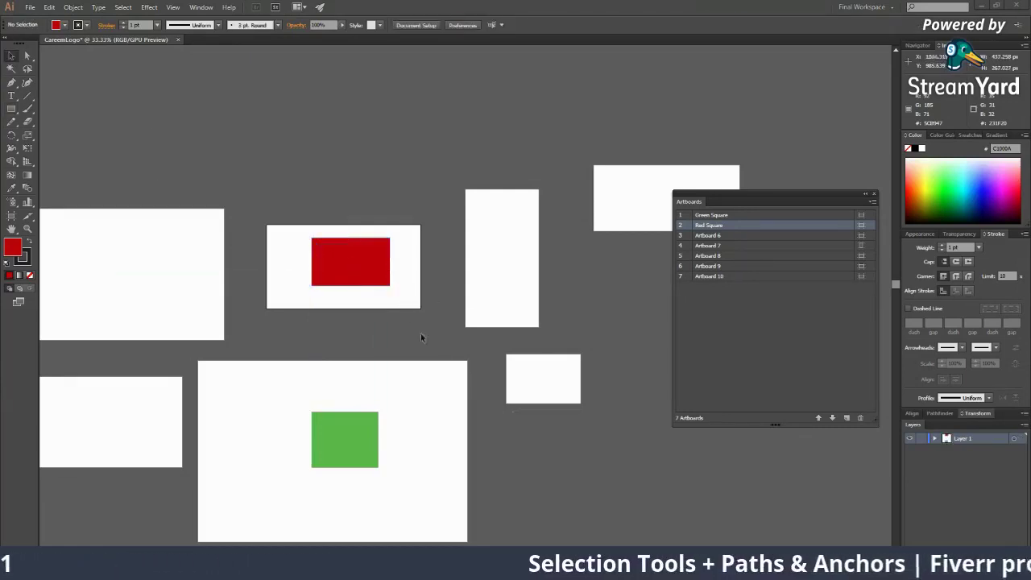
Step: Jump to the Red Square artboard from the artboards list twice, returning to 100% zoom after each jump
{"action": "left_click", "coordinate": [749, 234]}
{"action": "double_click", "coordinate": [746, 225]}
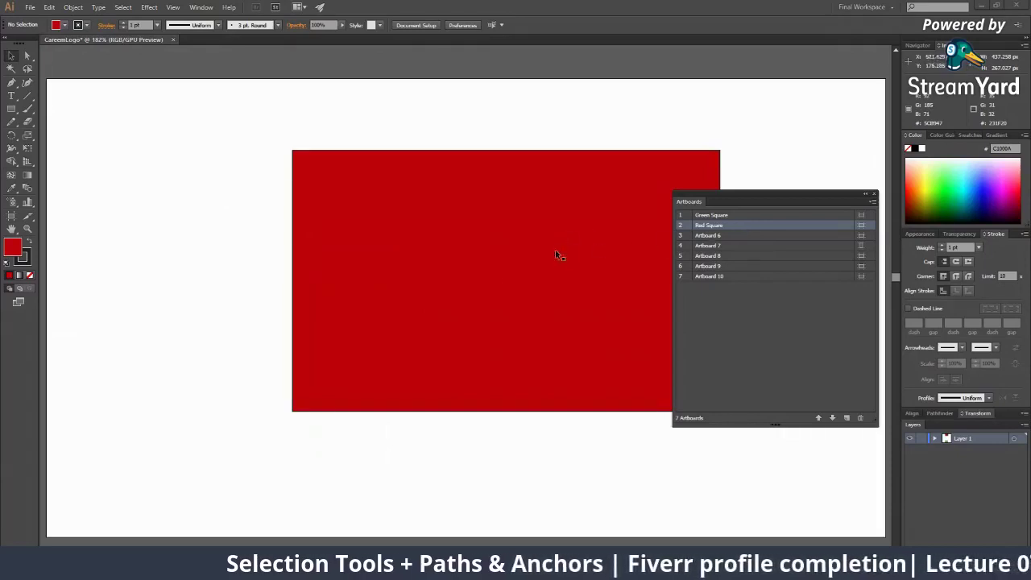
{"action": "key", "text": "ctrl+1"}
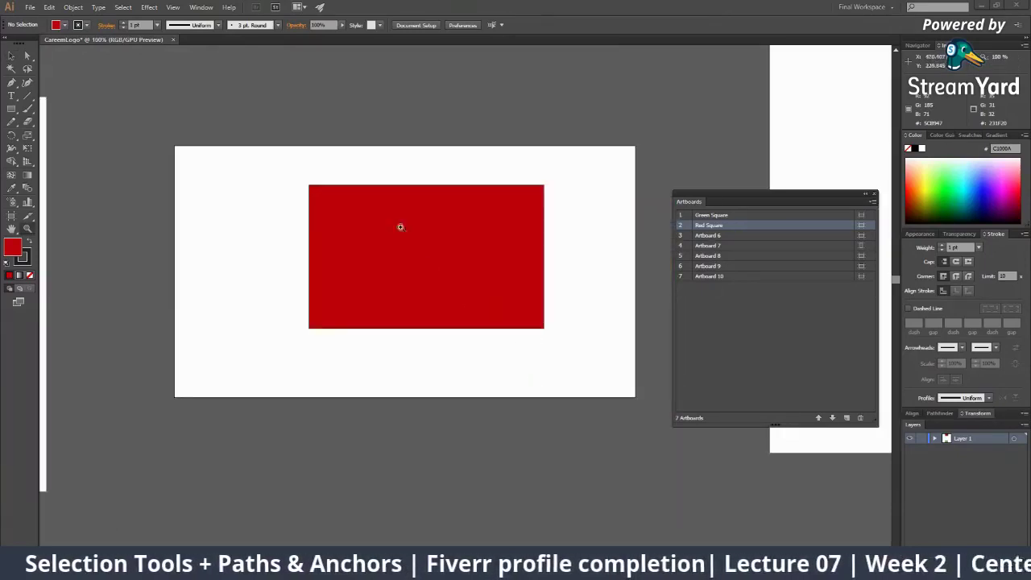
{"action": "double_click", "coordinate": [754, 226]}
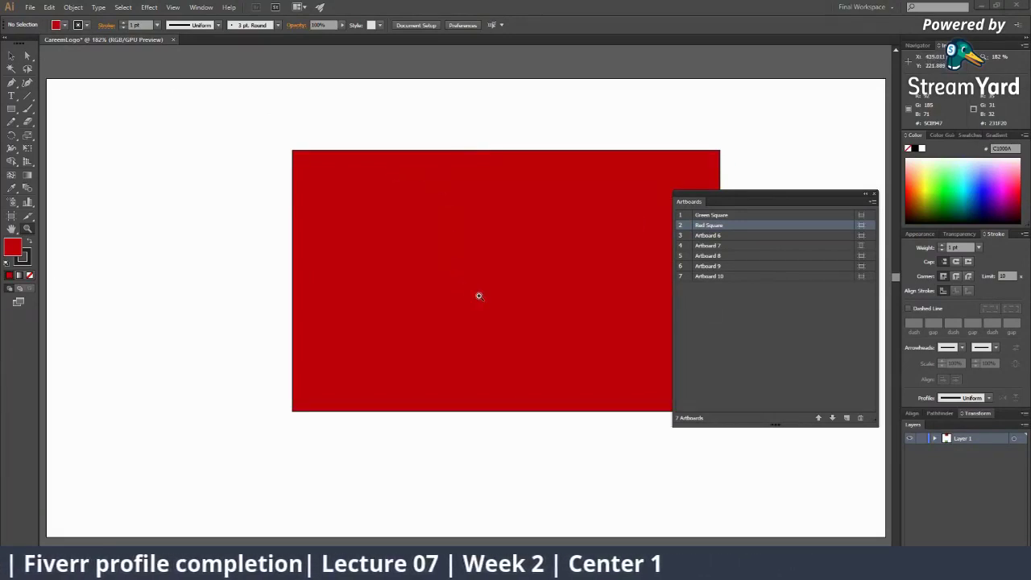
{"action": "key", "text": "ctrl+1"}
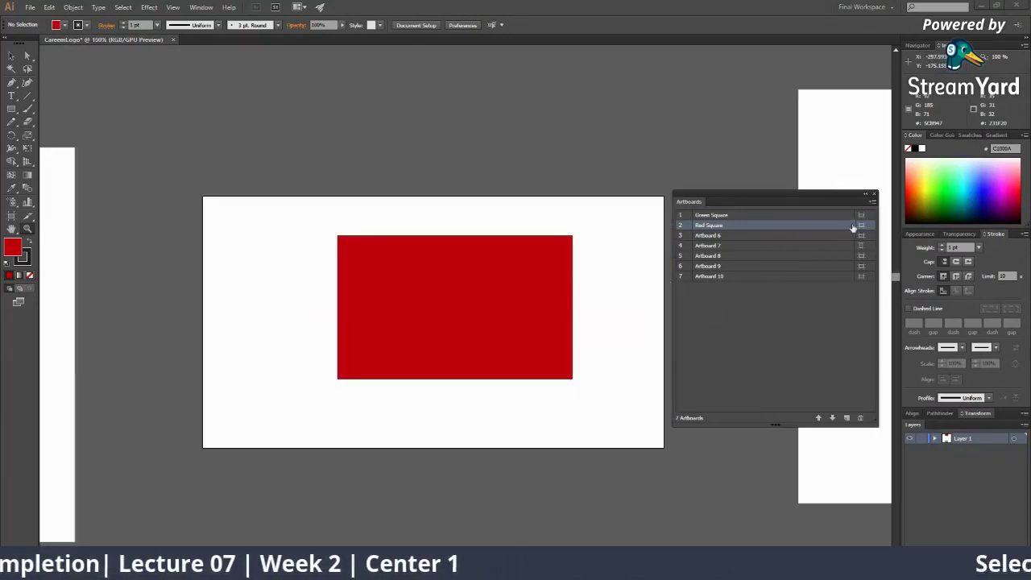
Step: Inspect the Red Square artboard's options, dismiss them unchanged and zoom out to 25%
{"action": "left_click", "coordinate": [861, 225]}
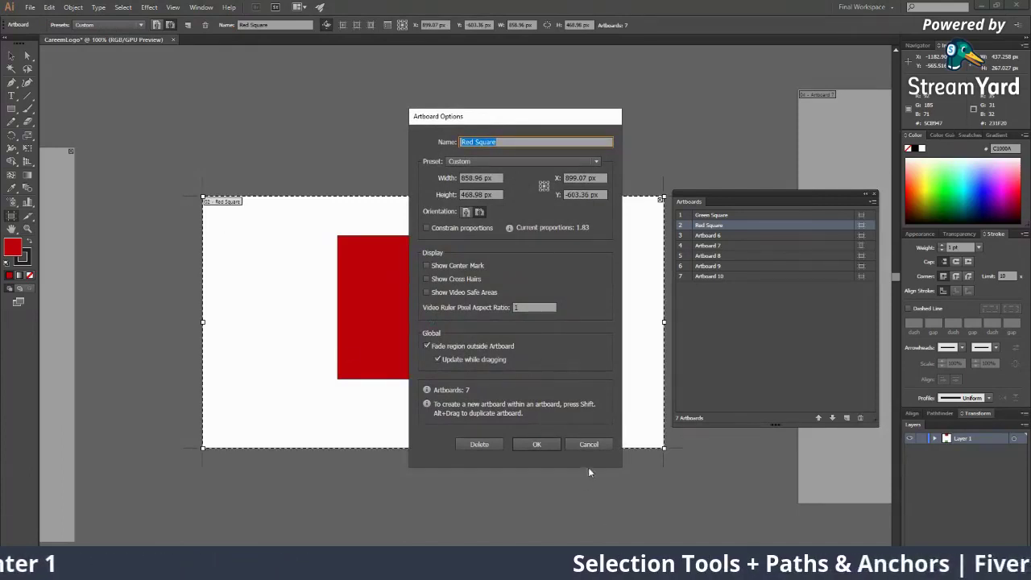
{"action": "left_click", "coordinate": [589, 444]}
{"action": "key", "text": "ctrl+minus"}
{"action": "key", "text": "ctrl+minus"}
{"action": "key", "text": "ctrl+minus"}
{"action": "key", "text": "ctrl+minus"}
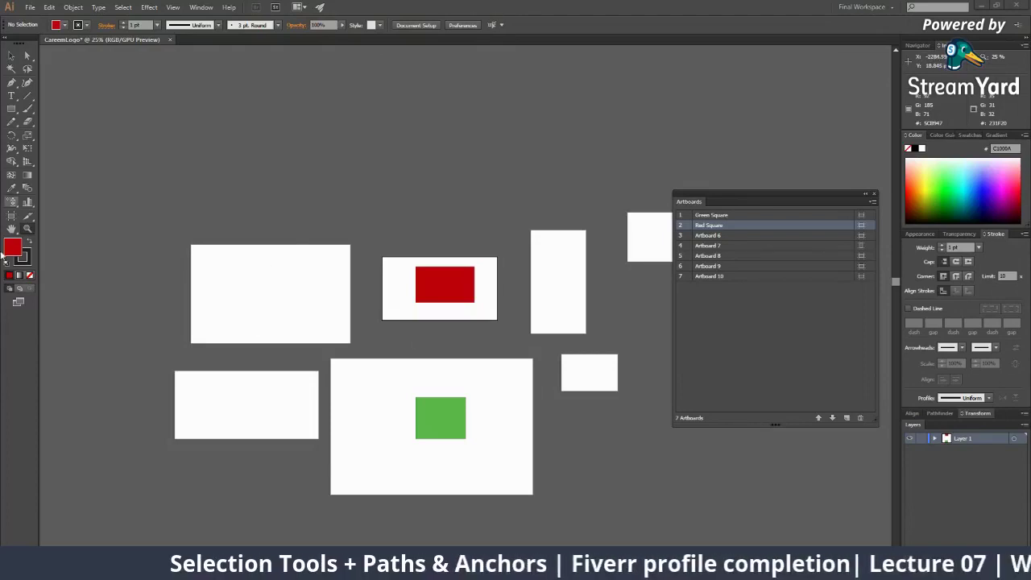
Step: Enter artboard editing and activate Artboard 6, Green Square, the tall Artboard 7 and Artboard 8 in turn on the canvas
{"action": "left_click", "coordinate": [11, 218]}
{"action": "left_click", "coordinate": [269, 293]}
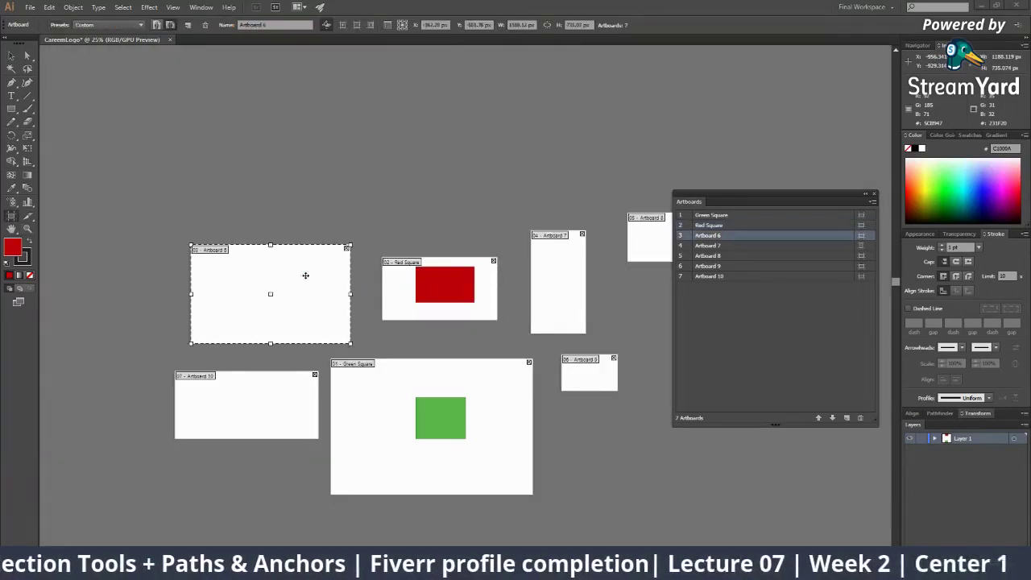
{"action": "left_click", "coordinate": [505, 377]}
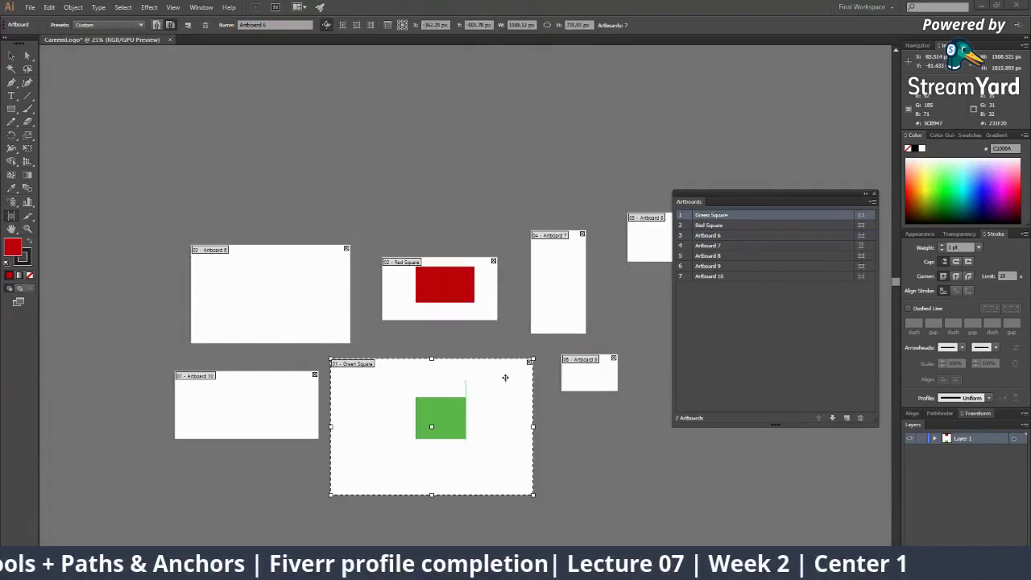
{"action": "left_click", "coordinate": [546, 272]}
{"action": "left_click", "coordinate": [659, 237]}
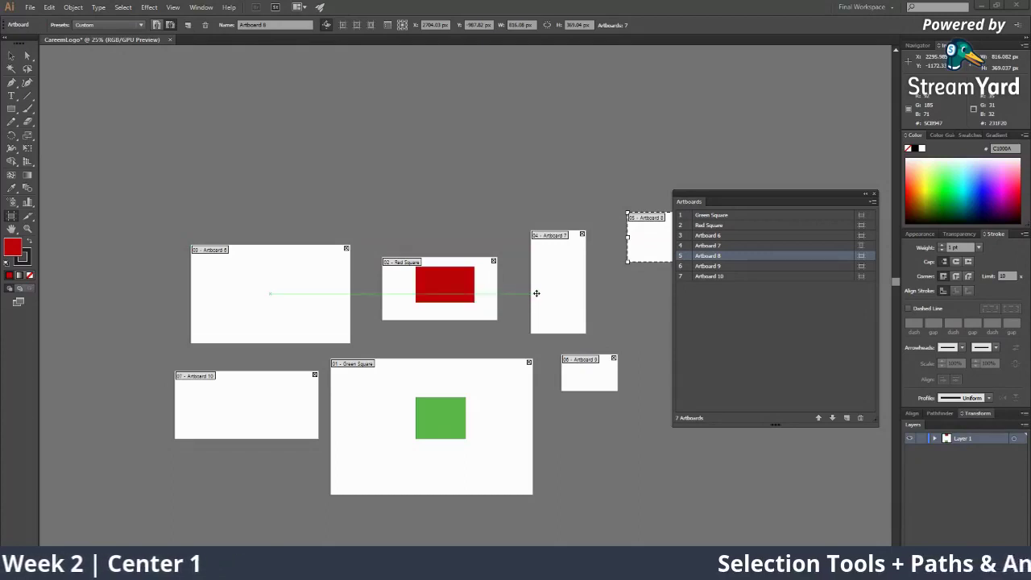
Step: Activate Artboard 9 and Artboard 10 on the canvas, and pick Artboard 6 from the artboards list
{"action": "left_click", "coordinate": [591, 362]}
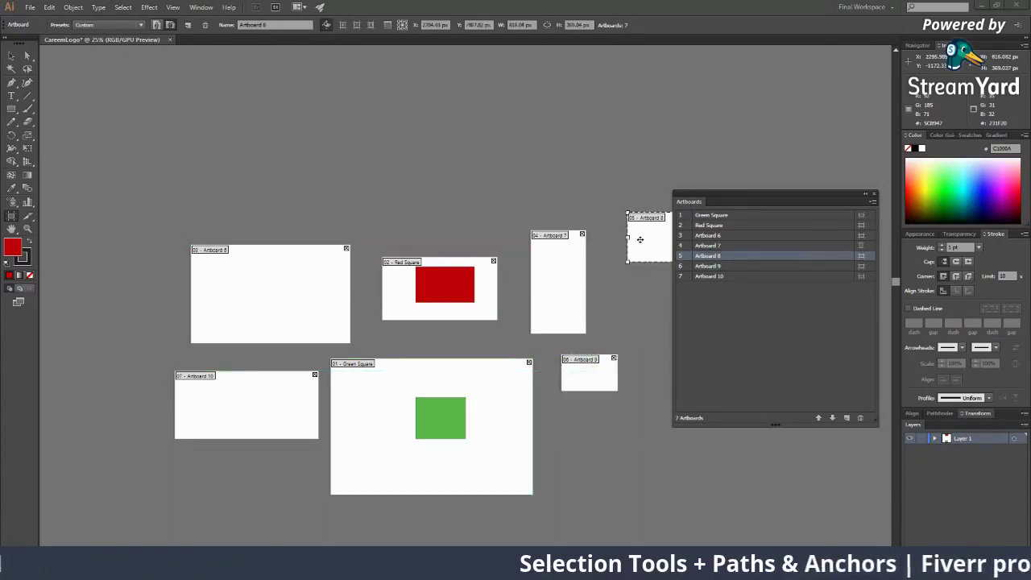
{"action": "left_click", "coordinate": [266, 385]}
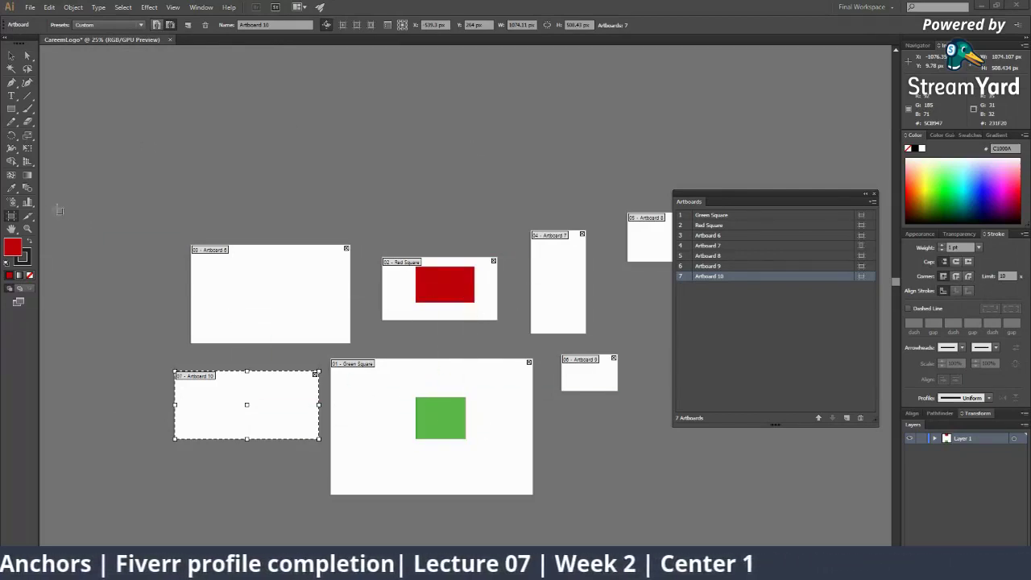
{"action": "left_click", "coordinate": [723, 234]}
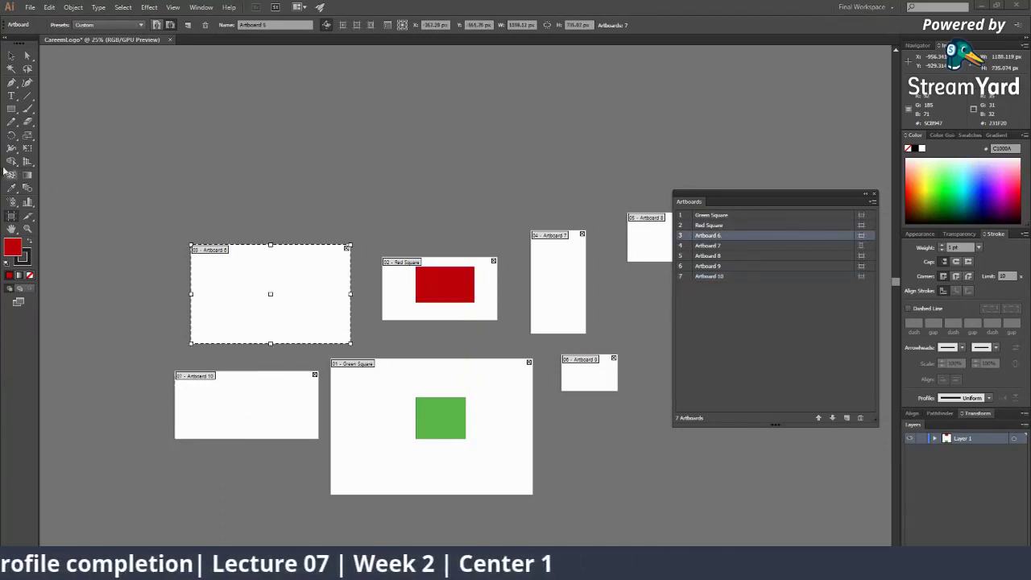
Step: Draw four yellow rectangles of different sizes in two rows on Artboard 6 and deselect them
{"action": "left_click", "coordinate": [12, 108]}
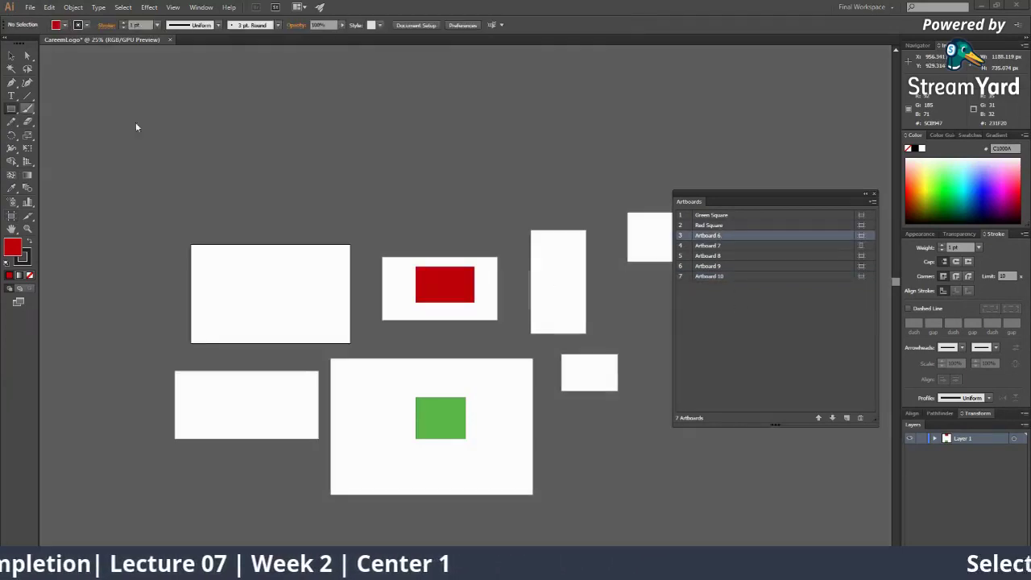
{"action": "left_click", "coordinate": [926, 179]}
{"action": "mouse_move", "coordinate": [208, 255]}
{"action": "left_mouse_down"}
{"action": "mouse_move", "coordinate": [246, 281]}
{"action": "mouse_move", "coordinate": [317, 279]}
{"action": "left_mouse_up"}
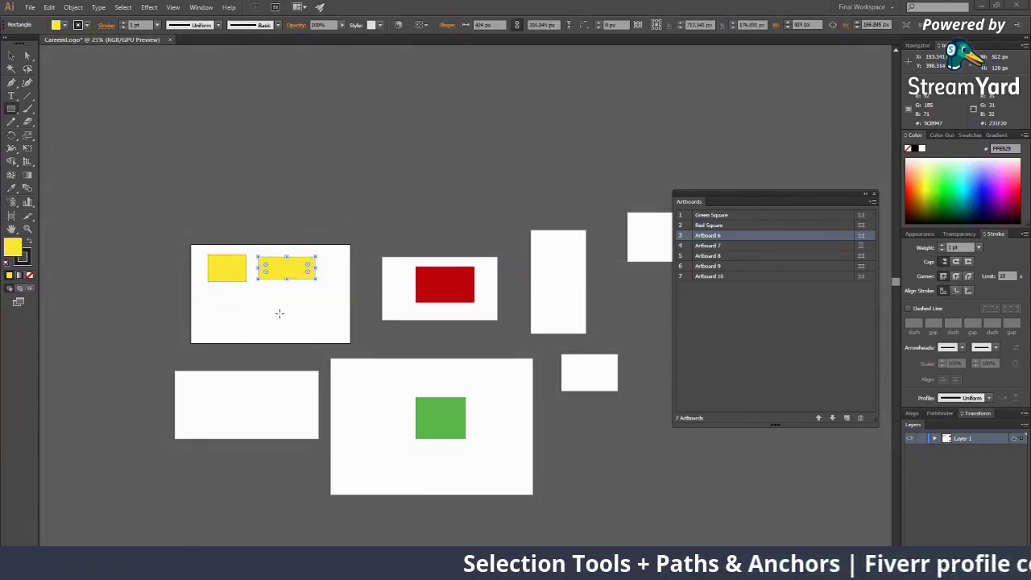
{"action": "left_click_drag", "start_coordinate": [279, 314], "coordinate": [210, 296]}
{"action": "mouse_move", "coordinate": [297, 293]}
{"action": "left_mouse_down"}
{"action": "mouse_move", "coordinate": [339, 308]}
{"action": "mouse_move", "coordinate": [330, 302]}
{"action": "left_mouse_up"}
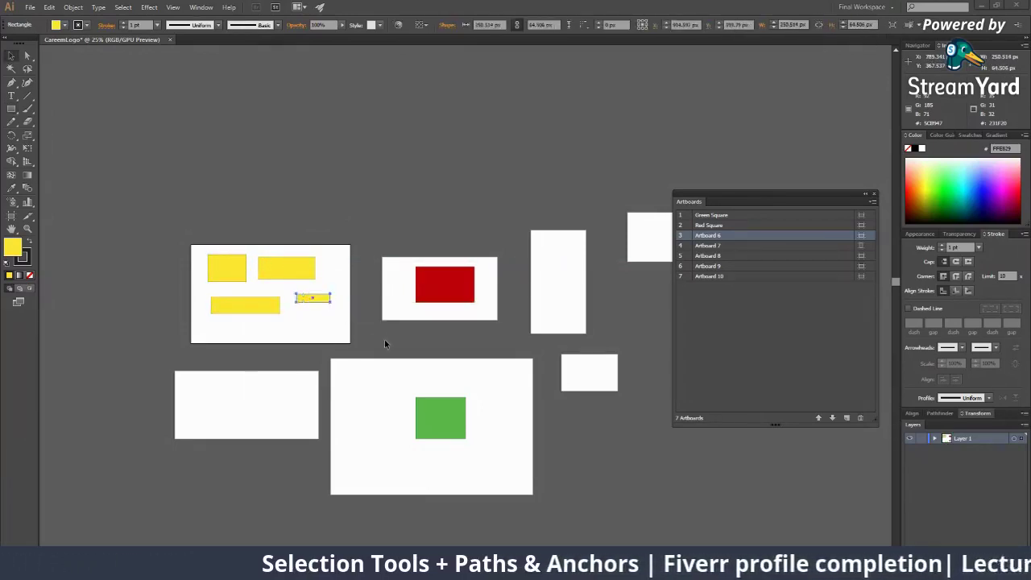
{"action": "key", "text": "ctrl+shift+a"}
Step: Enter artboard editing and activate Artboard 8 and the tall Artboard 7 in turn on the canvas
{"action": "key", "text": "z"}
{"action": "left_click", "coordinate": [483, 302]}
{"action": "left_click", "coordinate": [516, 301], "text": "alt"}
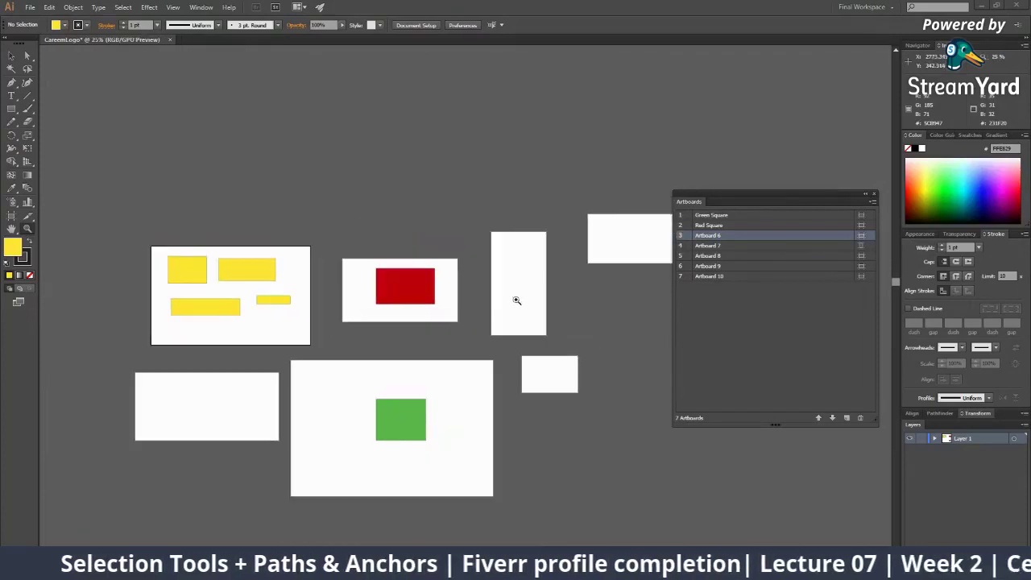
{"action": "scroll", "coordinate": [516, 300], "scroll_direction": "up", "scroll_amount": 1}
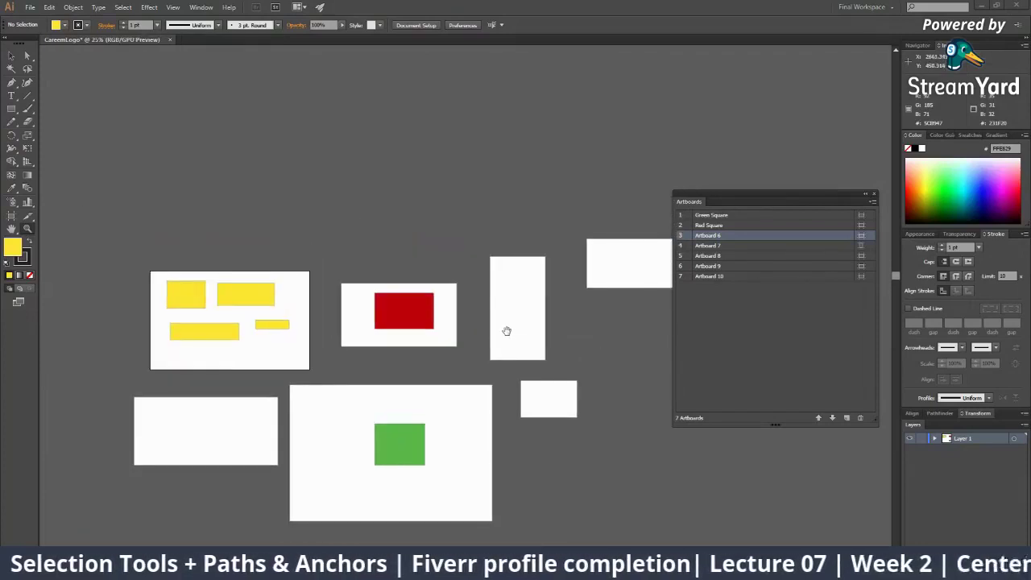
{"action": "left_click", "coordinate": [12, 215]}
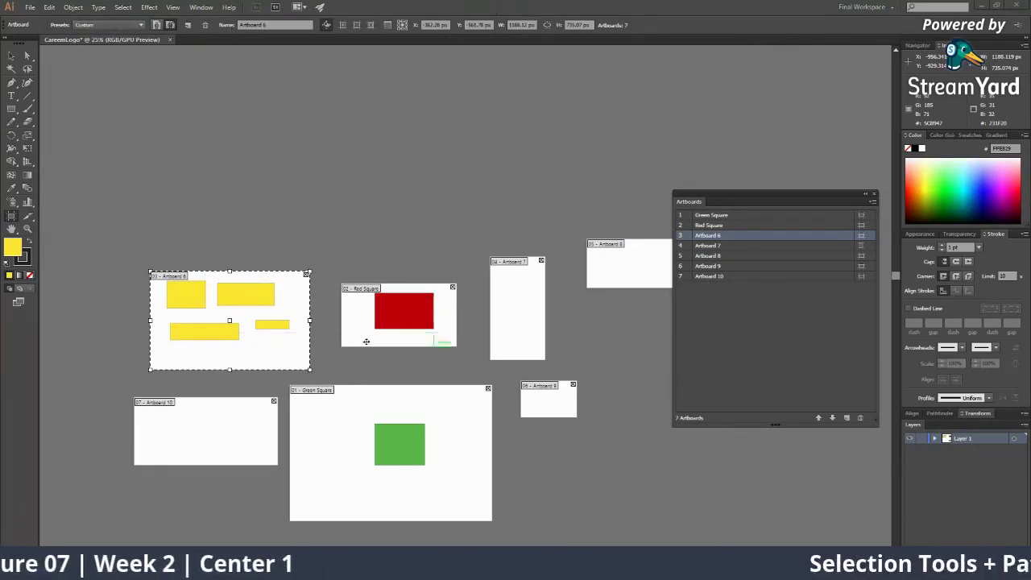
{"action": "left_click", "coordinate": [634, 266]}
{"action": "left_click", "coordinate": [515, 288]}
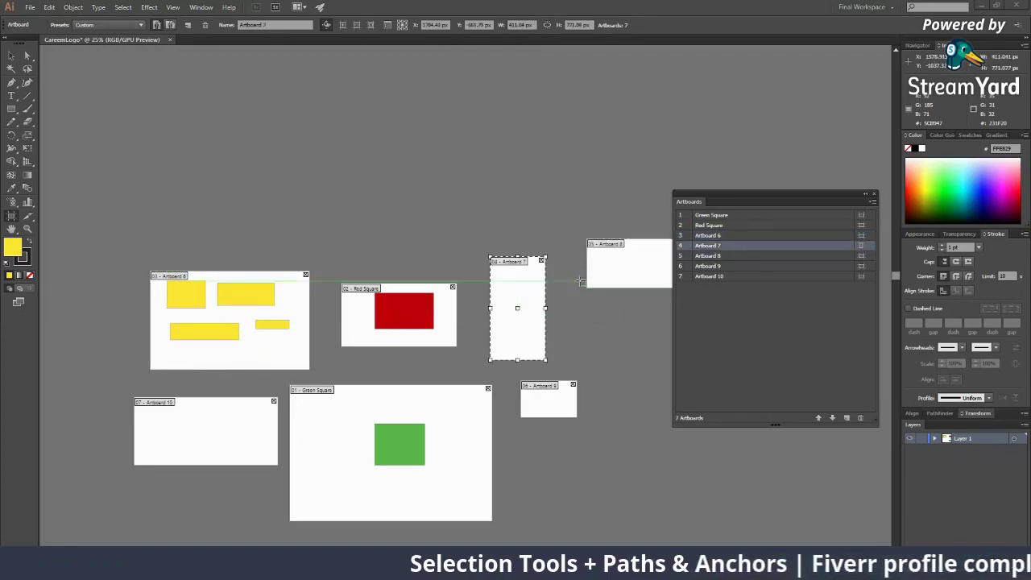
Step: Delete Artboard 8, undo and redo the deletion, and undo it once more
{"action": "left_click", "coordinate": [624, 263]}
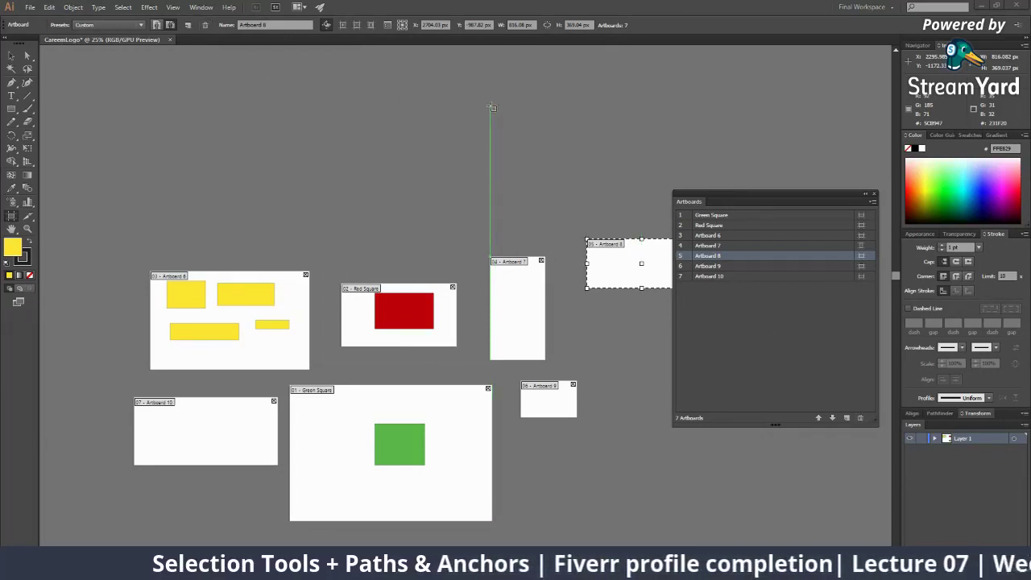
{"action": "key", "text": "Delete"}
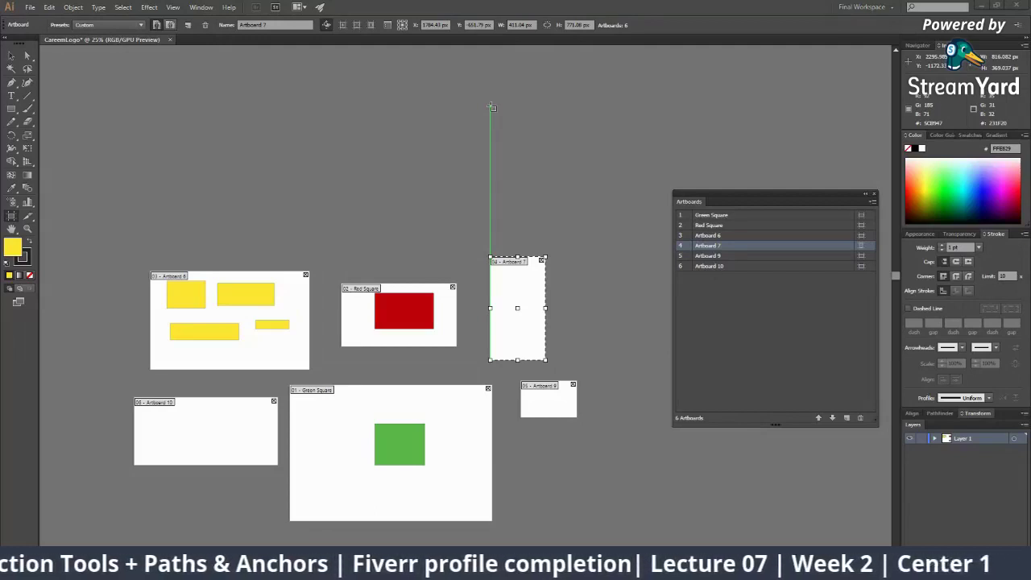
{"action": "key", "text": "ctrl+z"}
{"action": "key", "text": "ctrl+shift+z"}
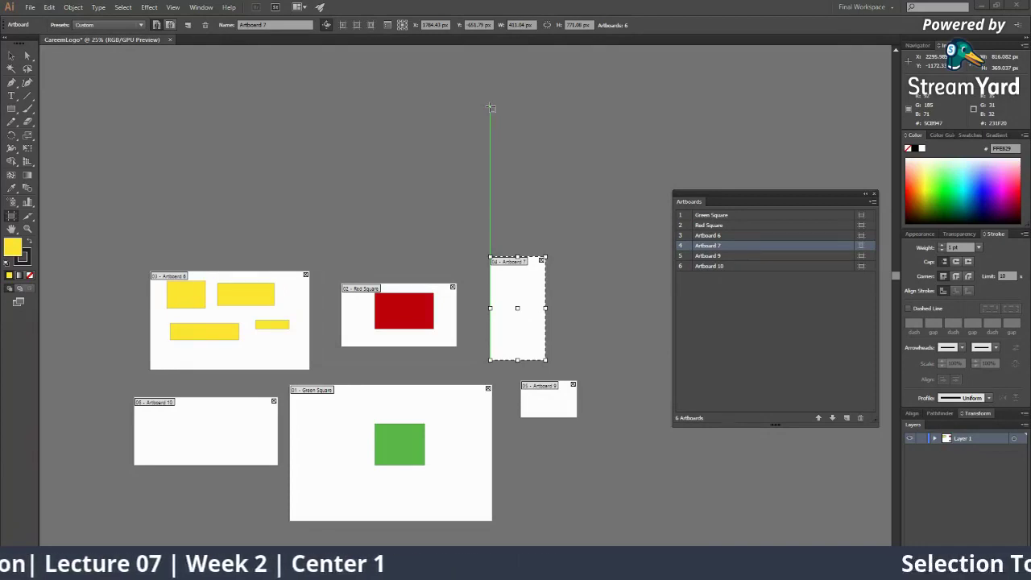
{"action": "key", "text": "ctrl+z"}
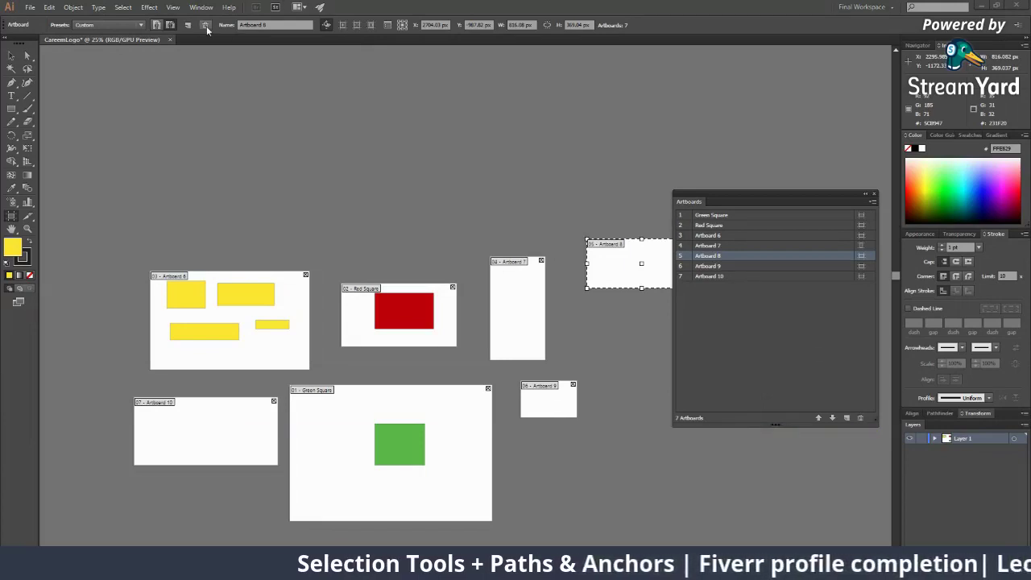
Step: Delete Artboard 8, Artboard 7, Artboard 6, Red Square, Artboard 9 and Artboard 10, keeping only the Green Square artboard
{"action": "left_click", "coordinate": [860, 417]}
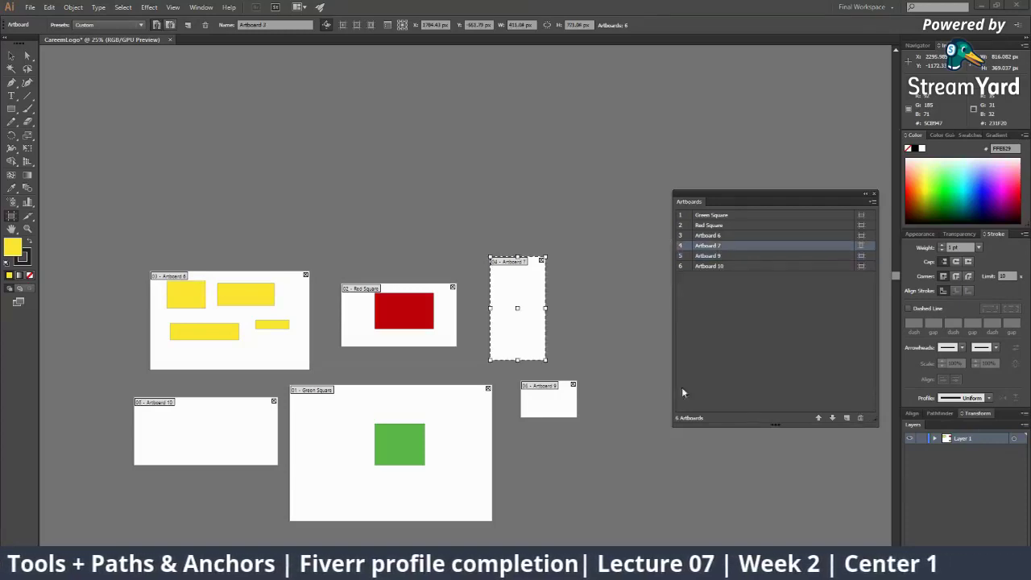
{"action": "left_click", "coordinate": [861, 417]}
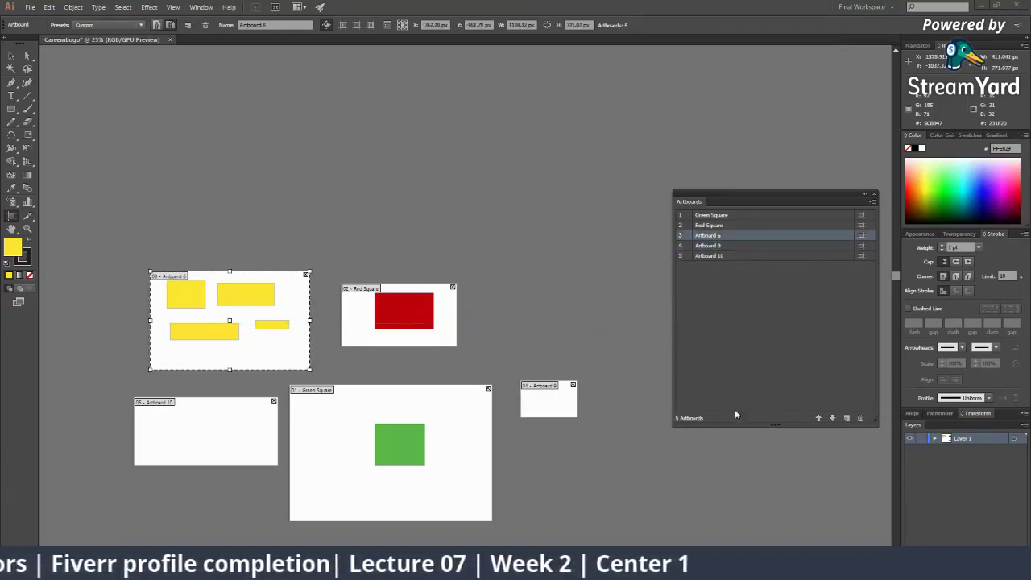
{"action": "left_click", "coordinate": [858, 419]}
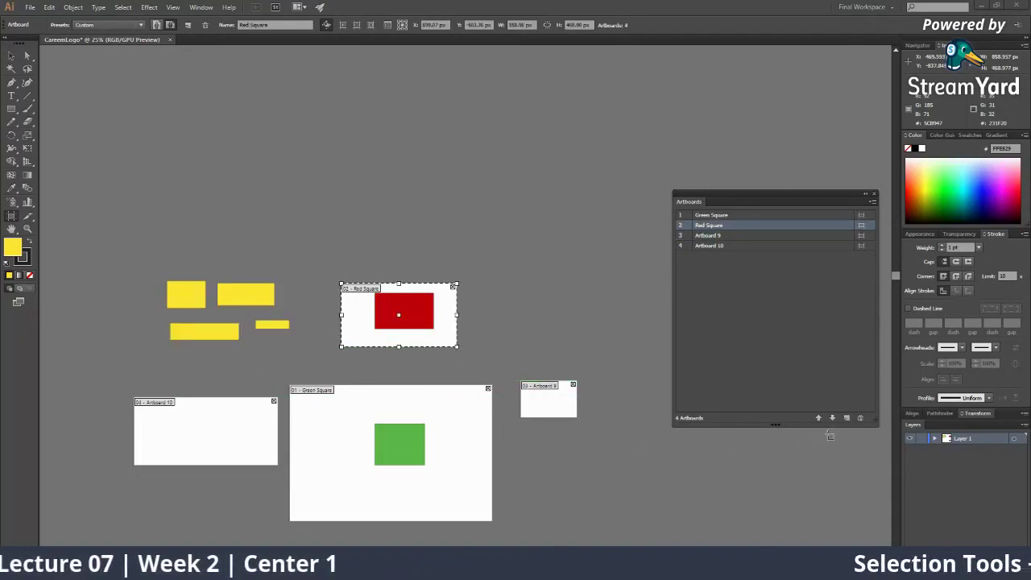
{"action": "left_click", "coordinate": [860, 418]}
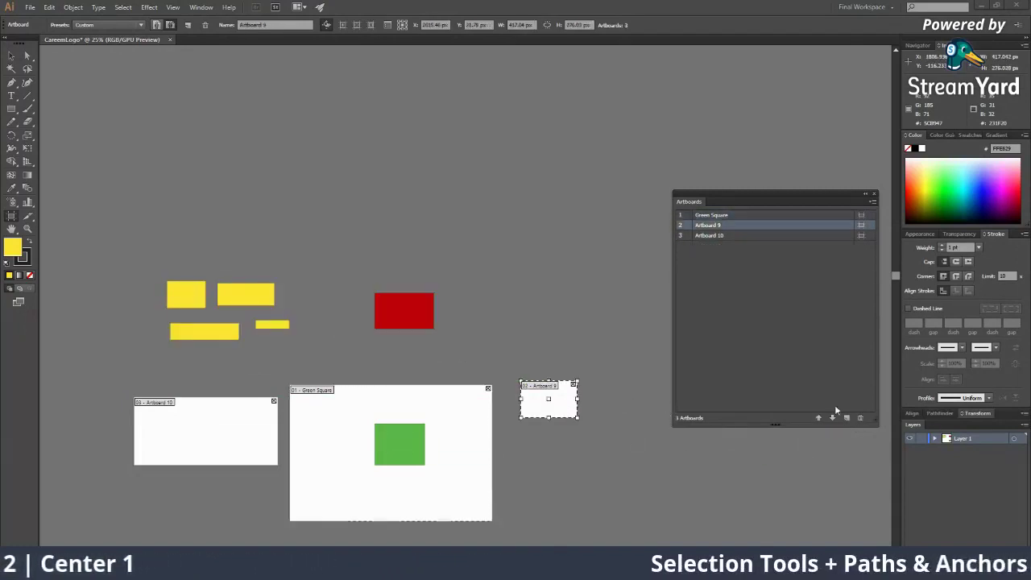
{"action": "left_click", "coordinate": [863, 419]}
{"action": "left_click", "coordinate": [267, 425]}
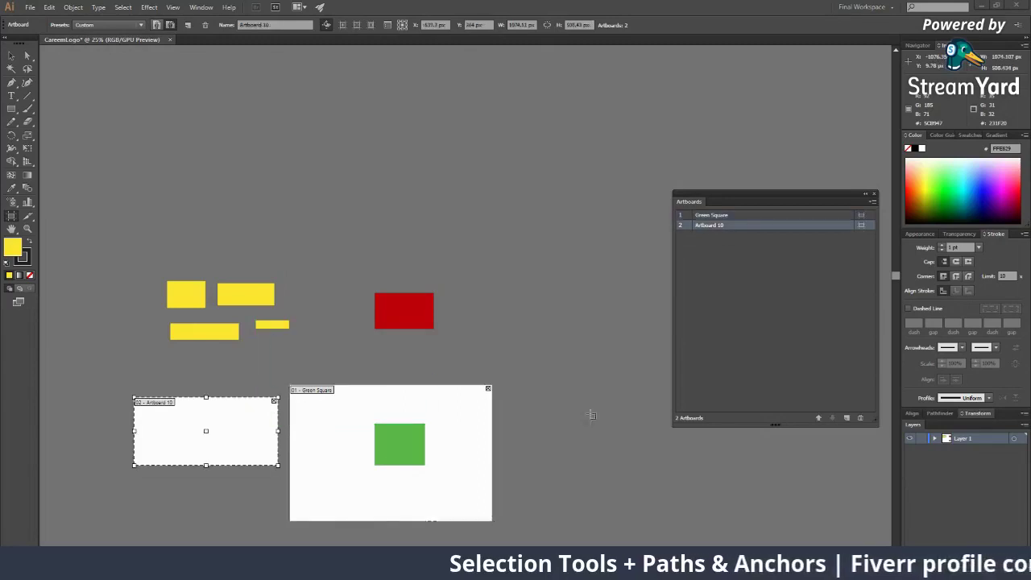
{"action": "left_click", "coordinate": [861, 418]}
Step: Select the four yellow rectangles and the red rectangle outside the artboard together and delete them
{"action": "key", "text": "v"}
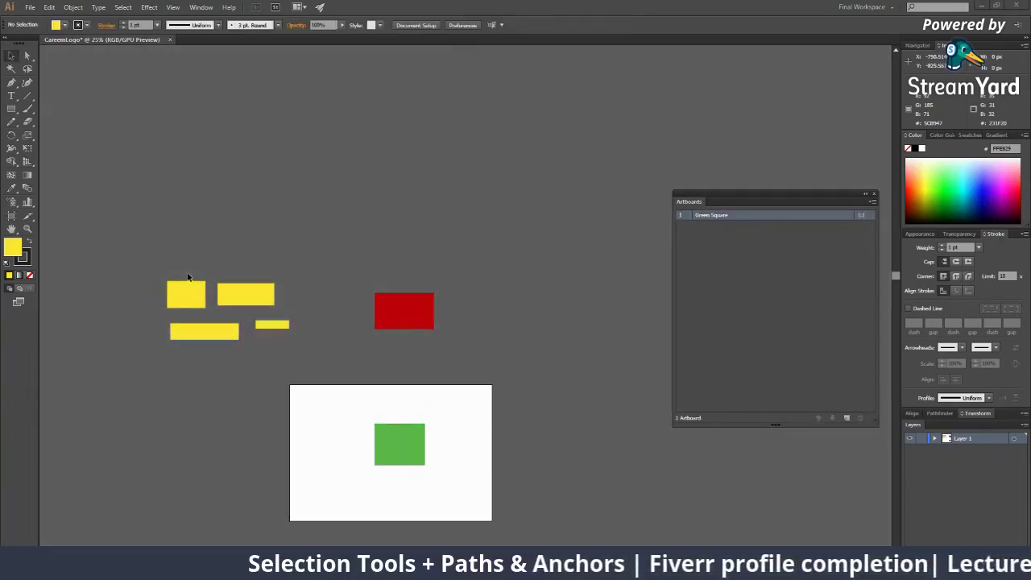
{"action": "left_click_drag", "start_coordinate": [150, 261], "coordinate": [451, 353]}
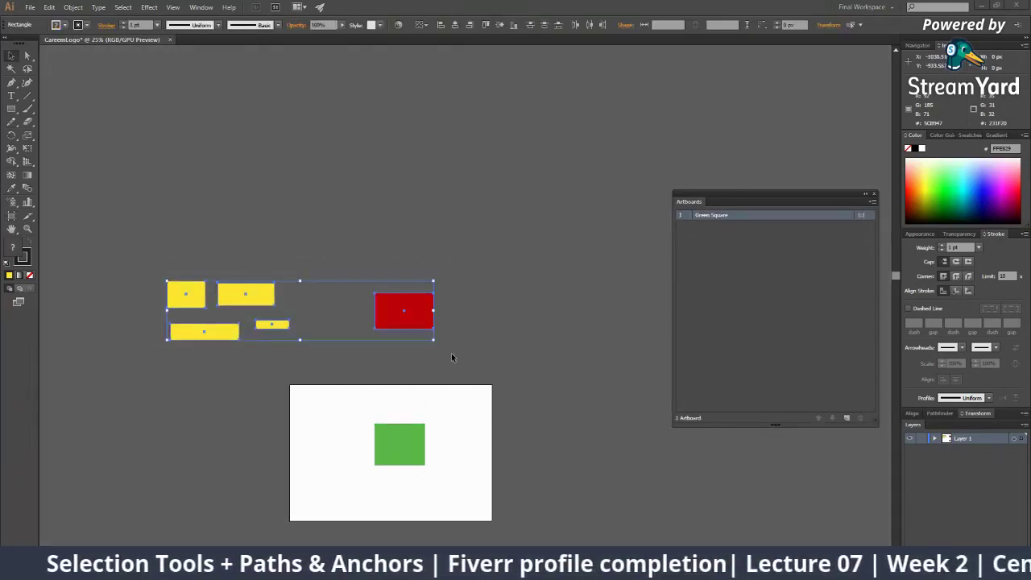
{"action": "key", "text": "Delete"}
Step: Move the green rectangle nearer the artboard's centre, enlarge it proportionally to about 582 × 484 px and deselect it
{"action": "key", "text": "z"}
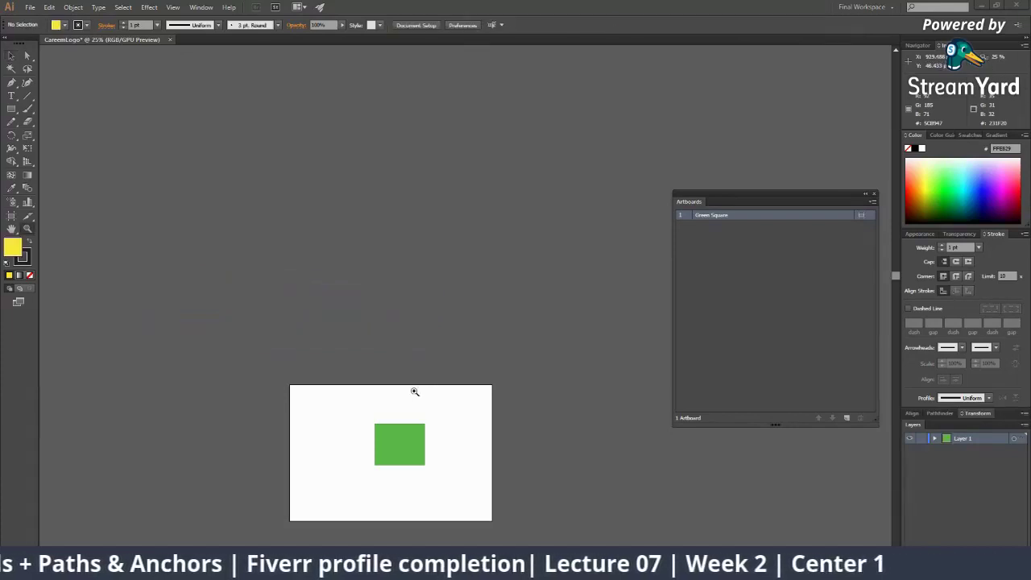
{"action": "left_click", "coordinate": [415, 391]}
{"action": "key", "text": "v"}
{"action": "left_click_drag", "start_coordinate": [451, 341], "coordinate": [426, 363]}
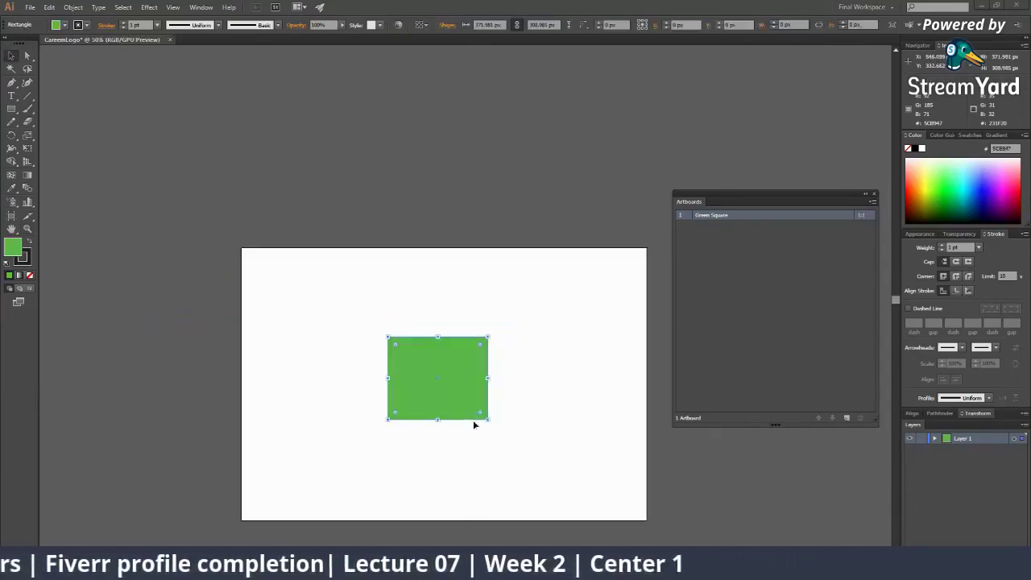
{"action": "left_click_drag", "start_coordinate": [487, 419], "coordinate": [518, 457]}
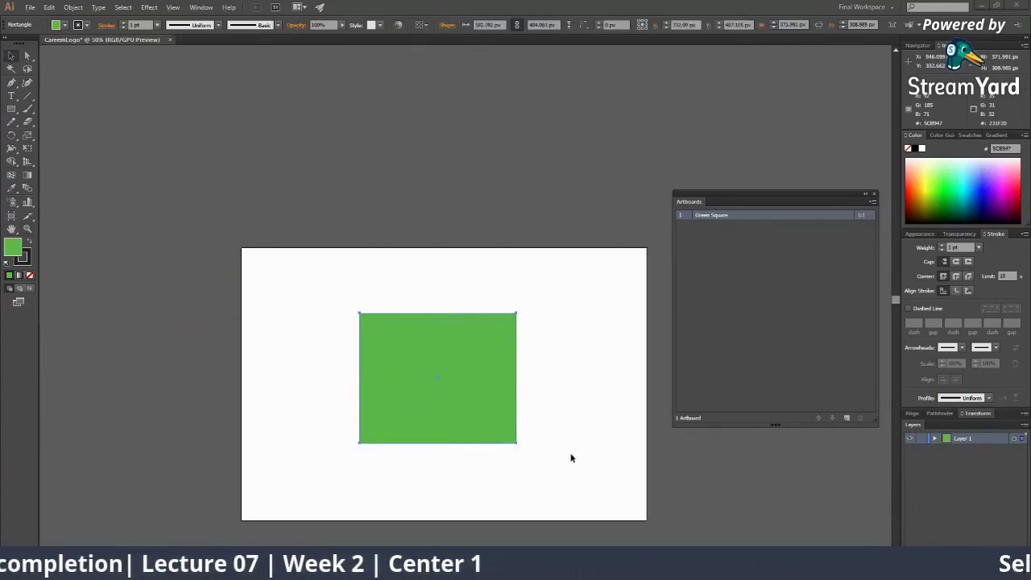
{"action": "left_click", "coordinate": [571, 456]}
Step: Enter artboard editing for the Green Square artboard and apply the Letter size preset
{"action": "key", "text": "ctrl+minus"}
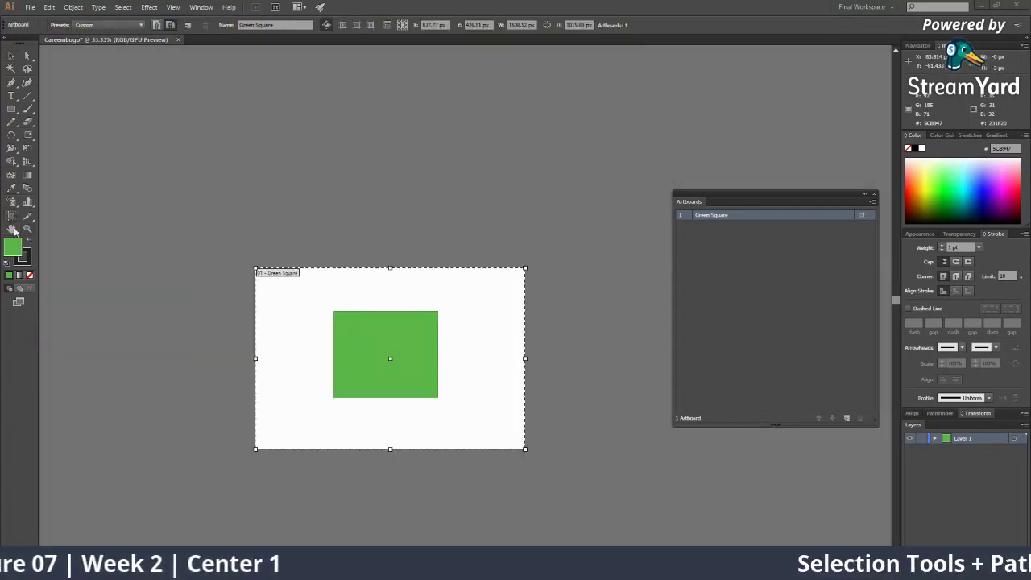
{"action": "left_click", "coordinate": [11, 215]}
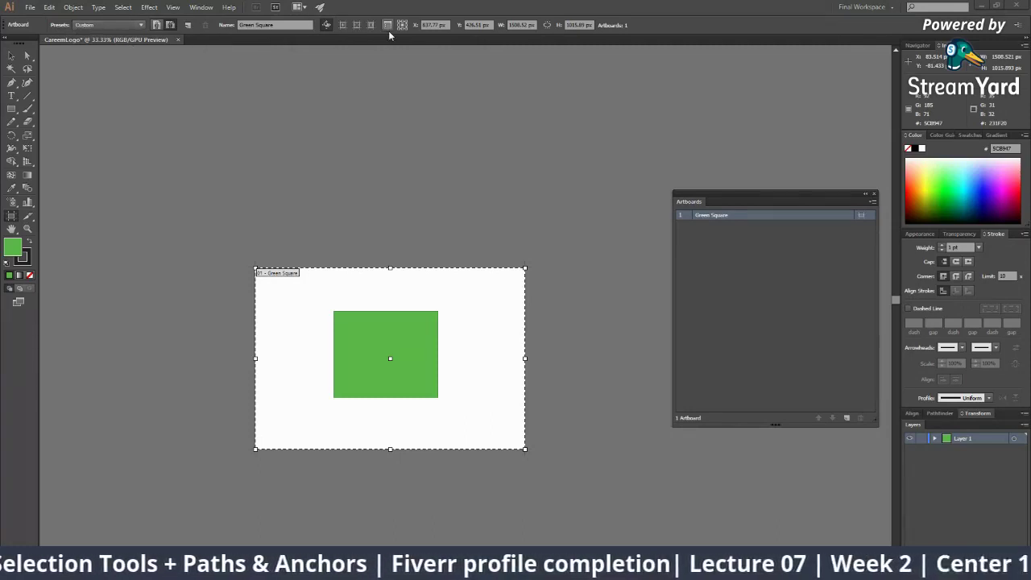
{"action": "left_click", "coordinate": [122, 25]}
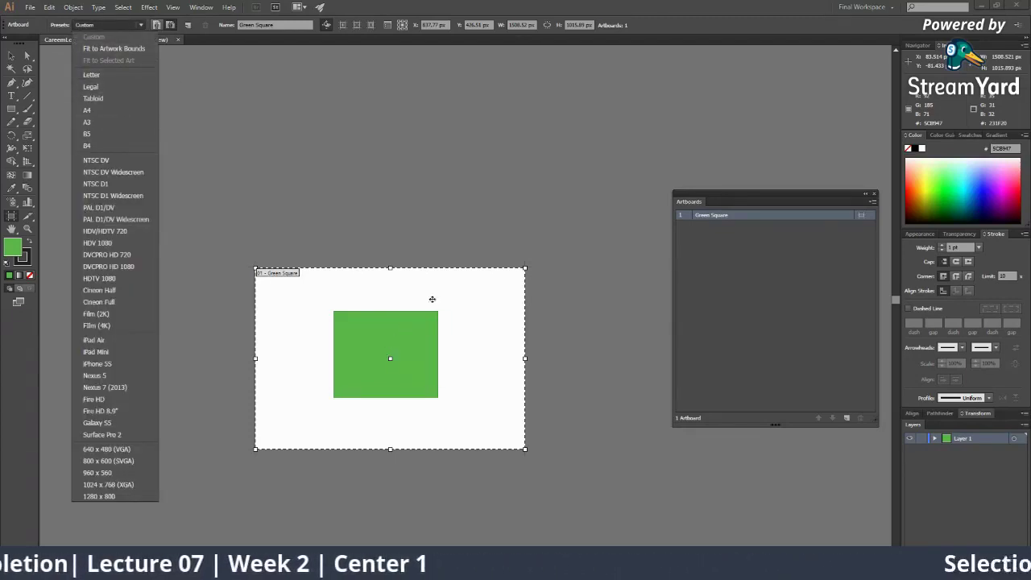
{"action": "left_click", "coordinate": [91, 76]}
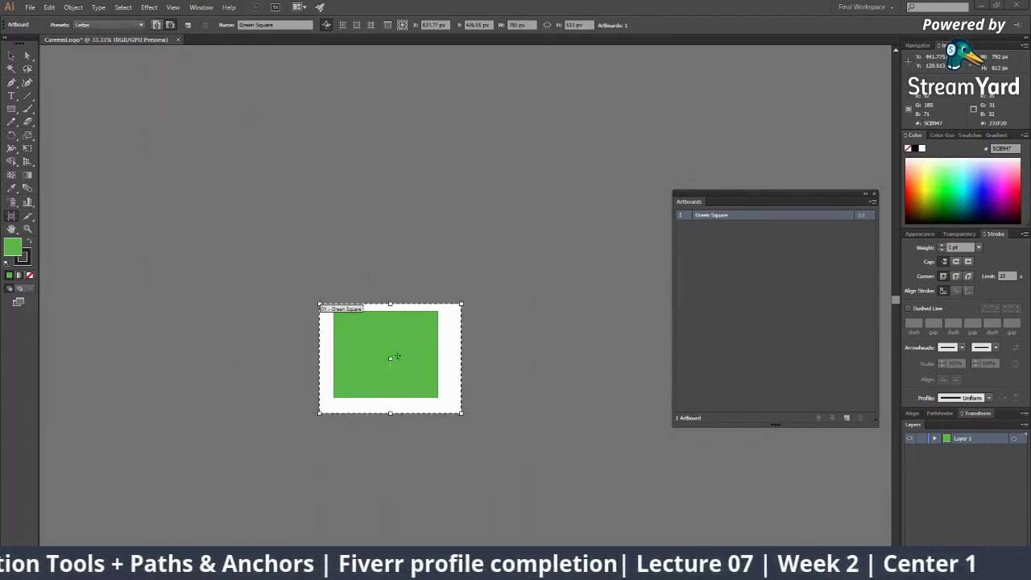
Step: Switch the Letter-size artboard to portrait, to landscape, and back to portrait orientation
{"action": "left_click", "coordinate": [155, 25]}
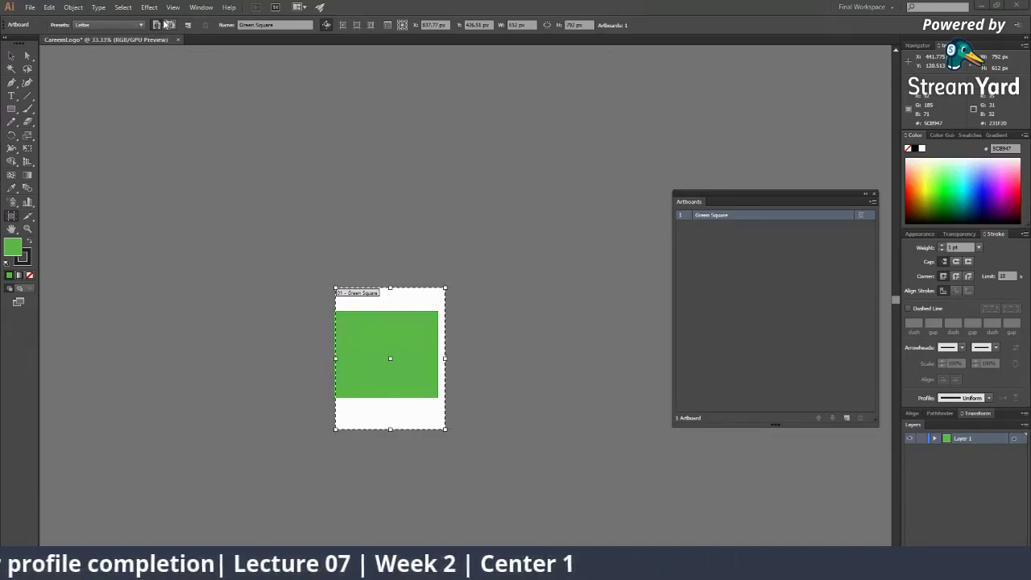
{"action": "left_click", "coordinate": [169, 25]}
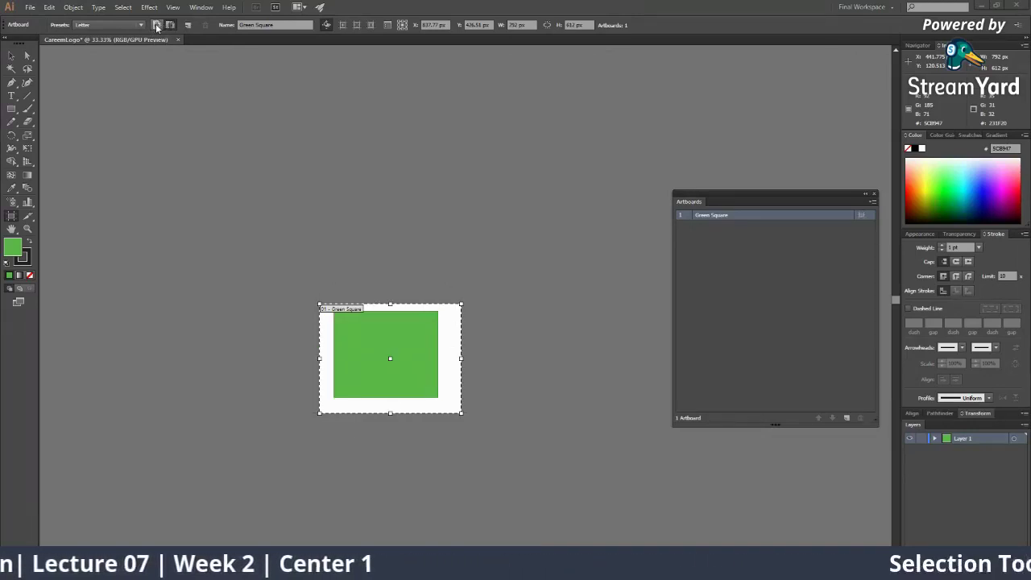
{"action": "left_click", "coordinate": [157, 25]}
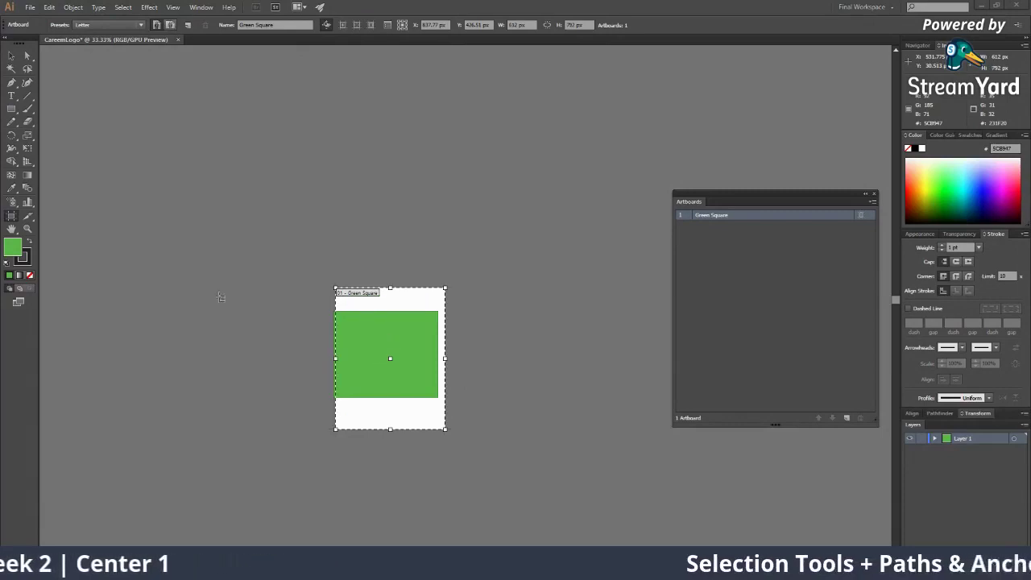
Step: Apply the A4 size preset to the Green Square artboard, try landscape orientation and return to portrait
{"action": "left_click", "coordinate": [89, 25]}
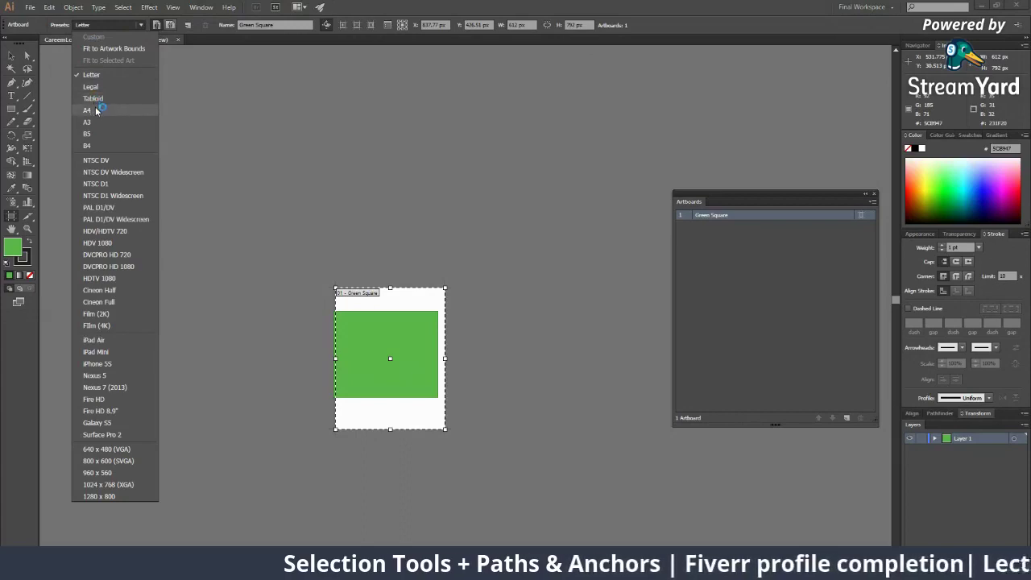
{"action": "left_click", "coordinate": [97, 110]}
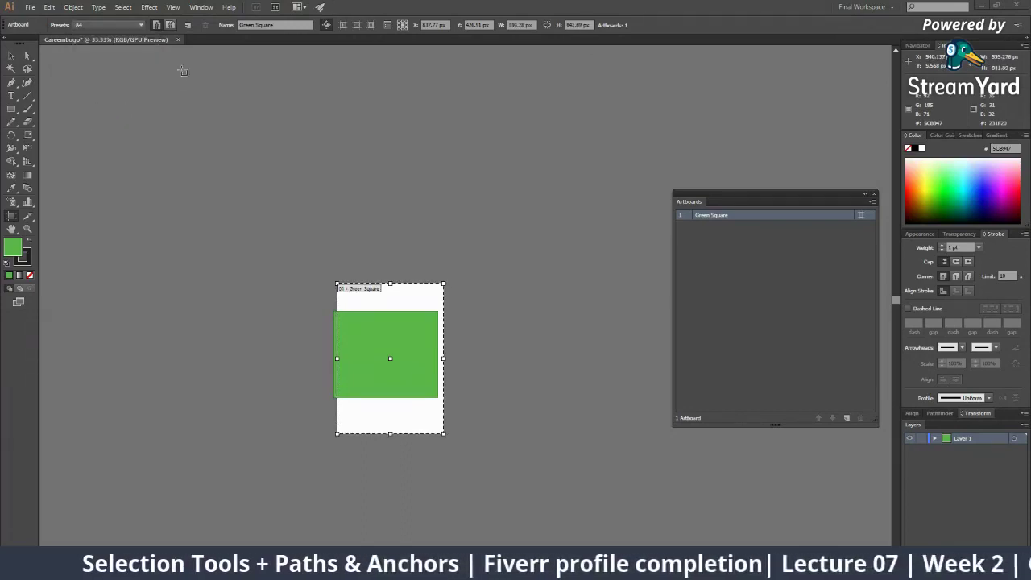
{"action": "left_click", "coordinate": [170, 25]}
{"action": "left_click", "coordinate": [157, 25]}
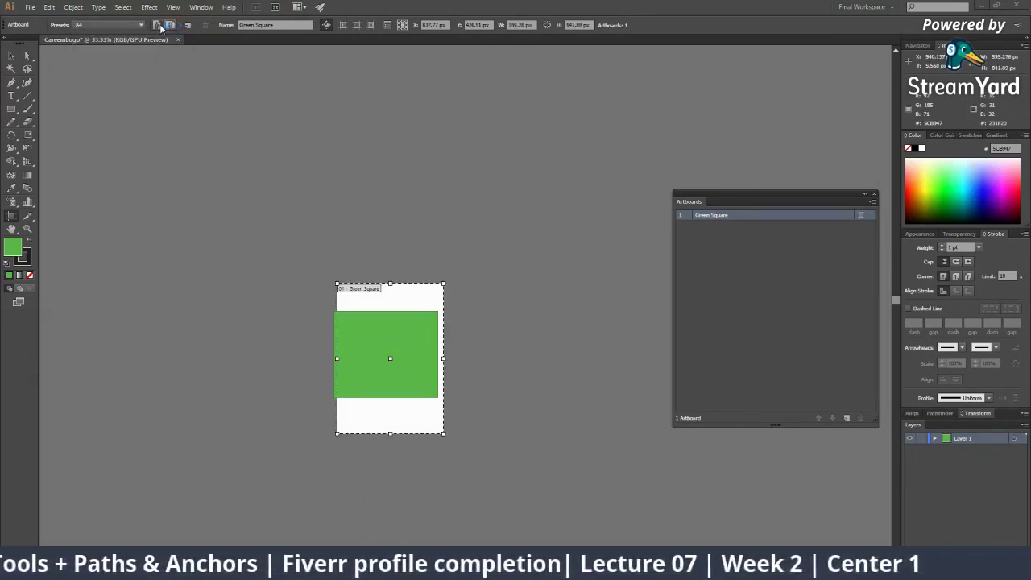
Step: Try the A3, HDTV 1080 and Galaxy S5 size presets on the Green Square artboard
{"action": "left_click", "coordinate": [116, 25]}
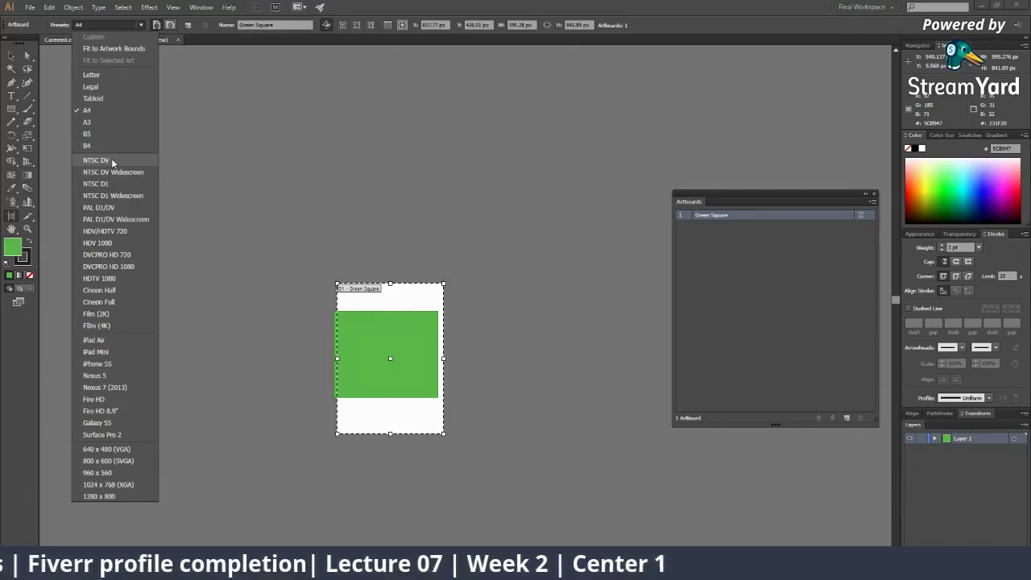
{"action": "left_click", "coordinate": [116, 123]}
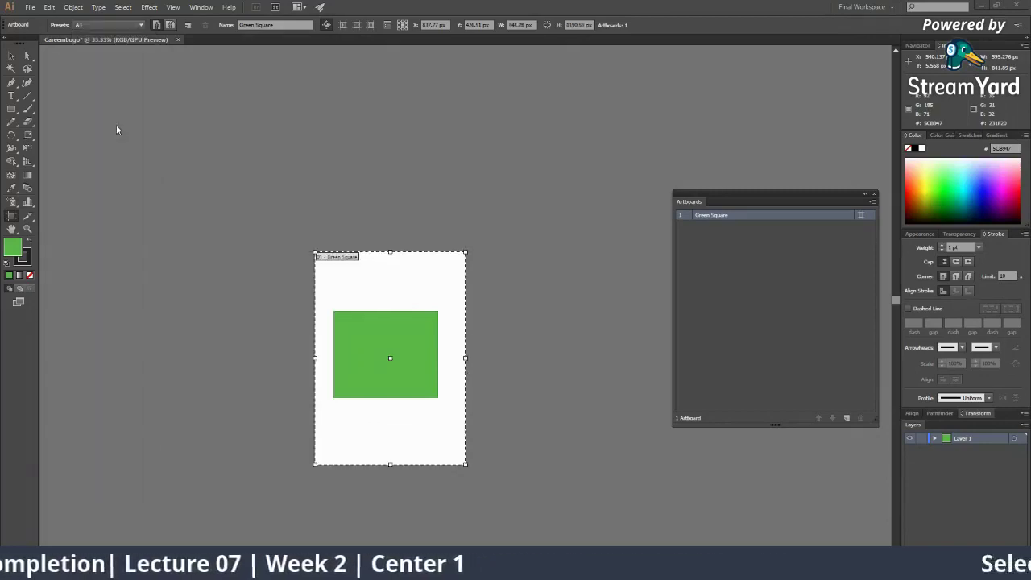
{"action": "left_click", "coordinate": [109, 27]}
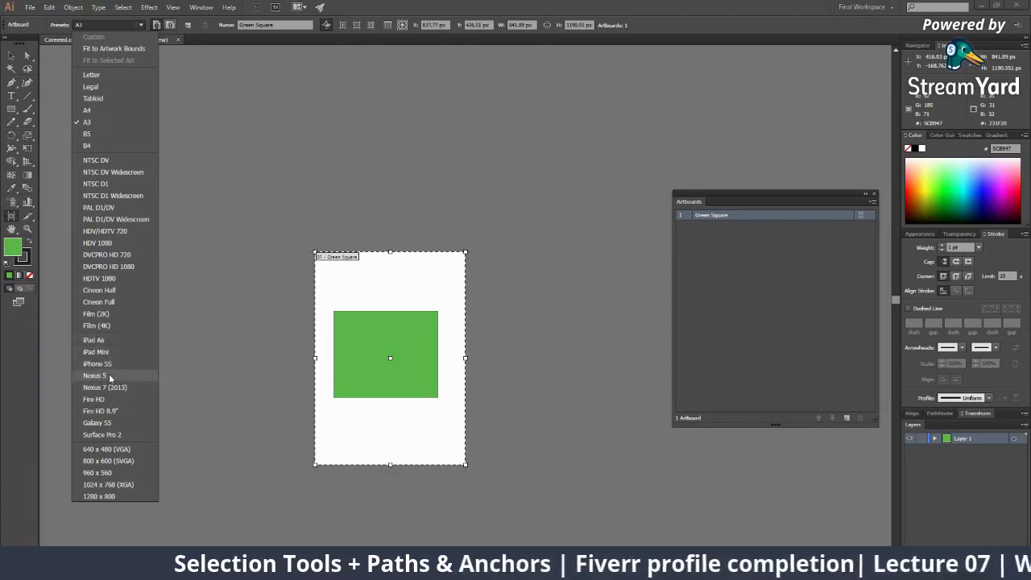
{"action": "left_click", "coordinate": [108, 424]}
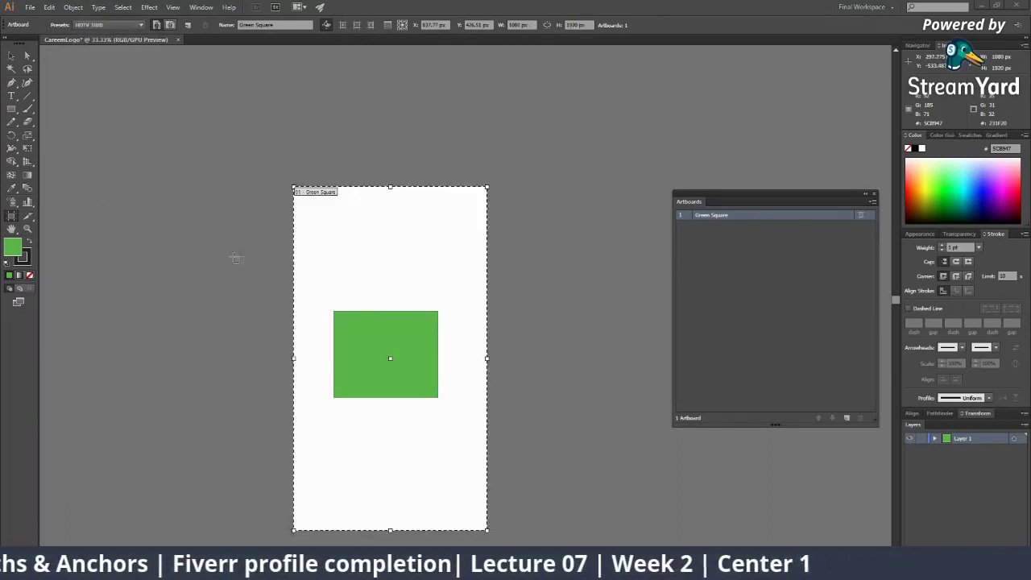
{"action": "left_click", "coordinate": [105, 25]}
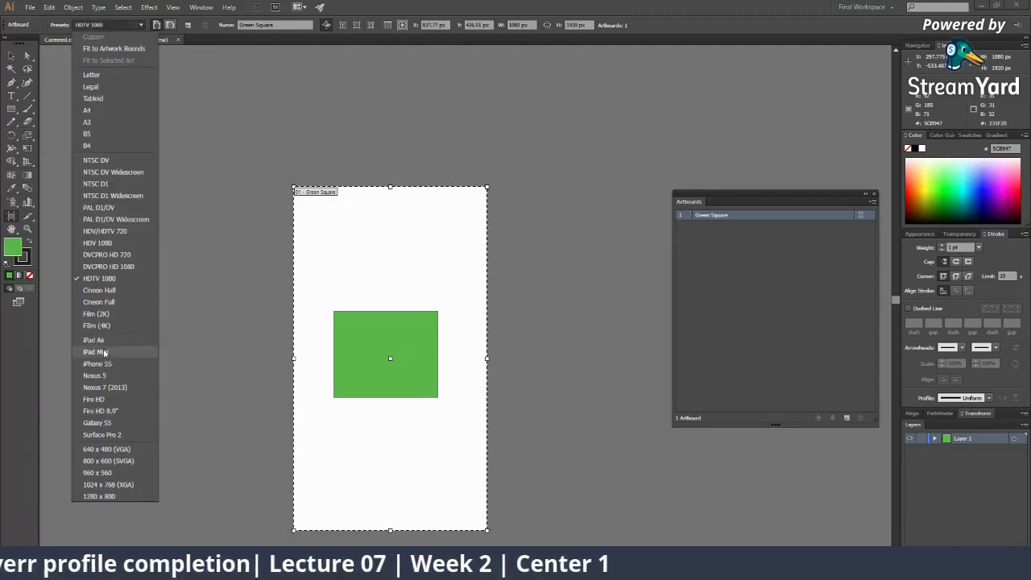
{"action": "left_click", "coordinate": [105, 423]}
Step: Apply the Fire HD preset to the Green Square artboard, try landscape orientation repeatedly and finish in portrait
{"action": "left_click", "coordinate": [124, 27]}
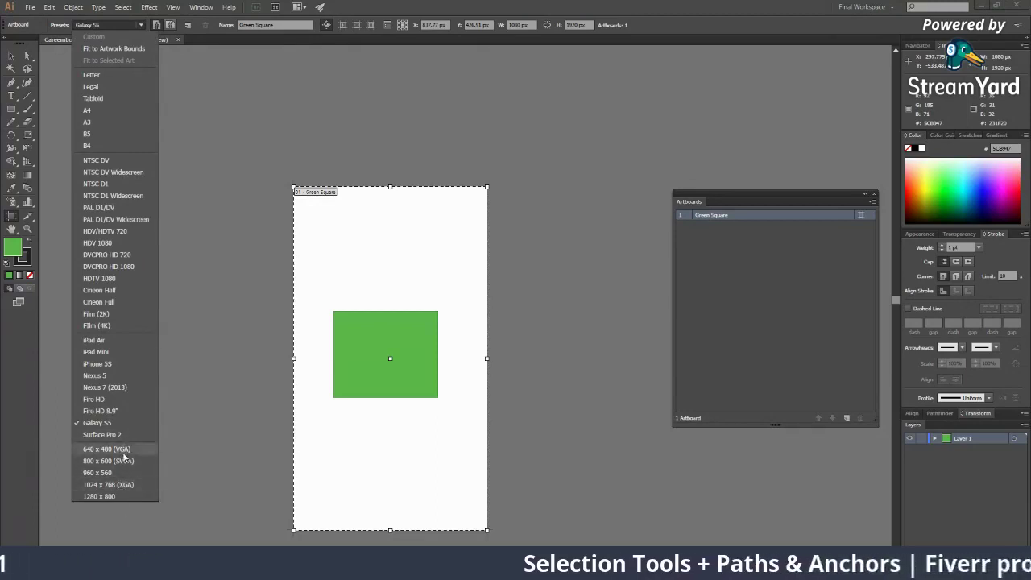
{"action": "left_click", "coordinate": [95, 495]}
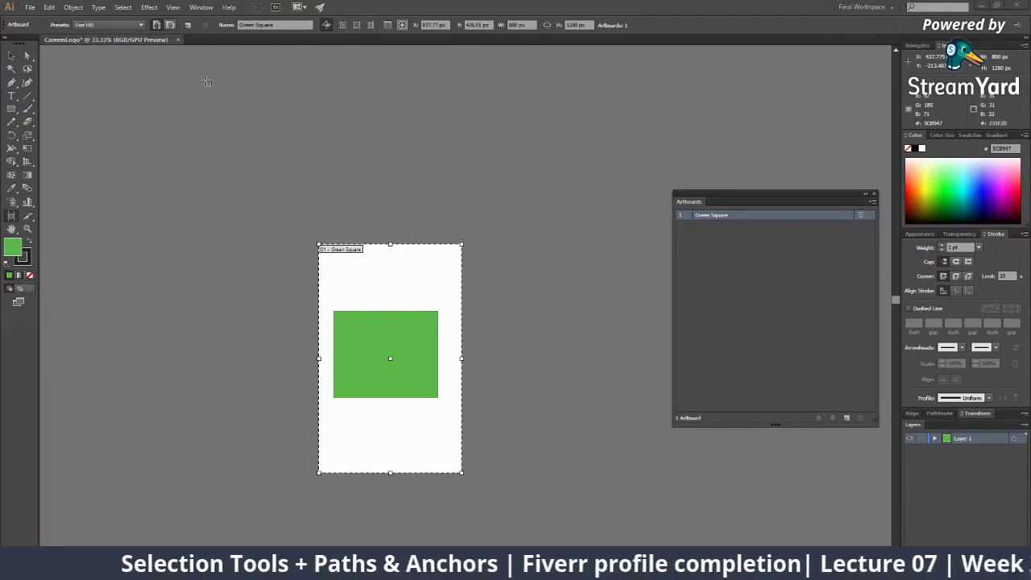
{"action": "left_click", "coordinate": [109, 24]}
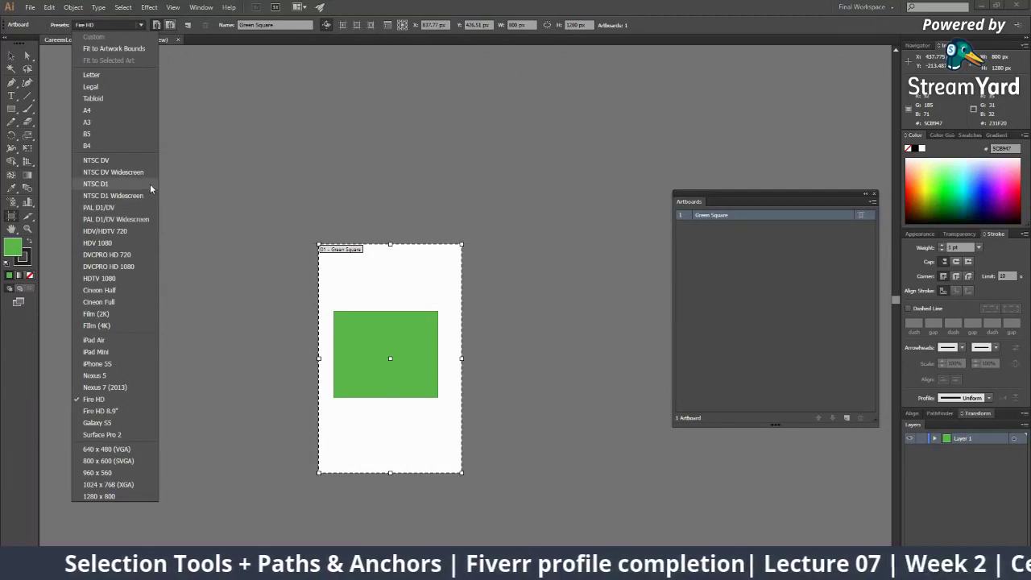
{"action": "left_click", "coordinate": [169, 28]}
{"action": "left_click", "coordinate": [156, 25]}
{"action": "left_click", "coordinate": [169, 25]}
{"action": "left_click", "coordinate": [156, 25]}
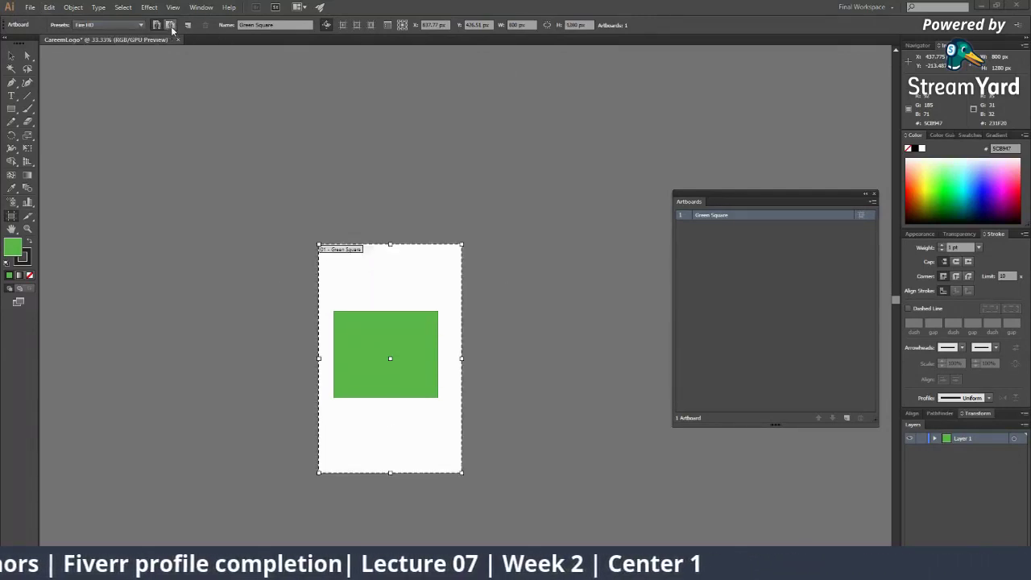
{"action": "left_click", "coordinate": [169, 25]}
{"action": "left_click", "coordinate": [156, 25]}
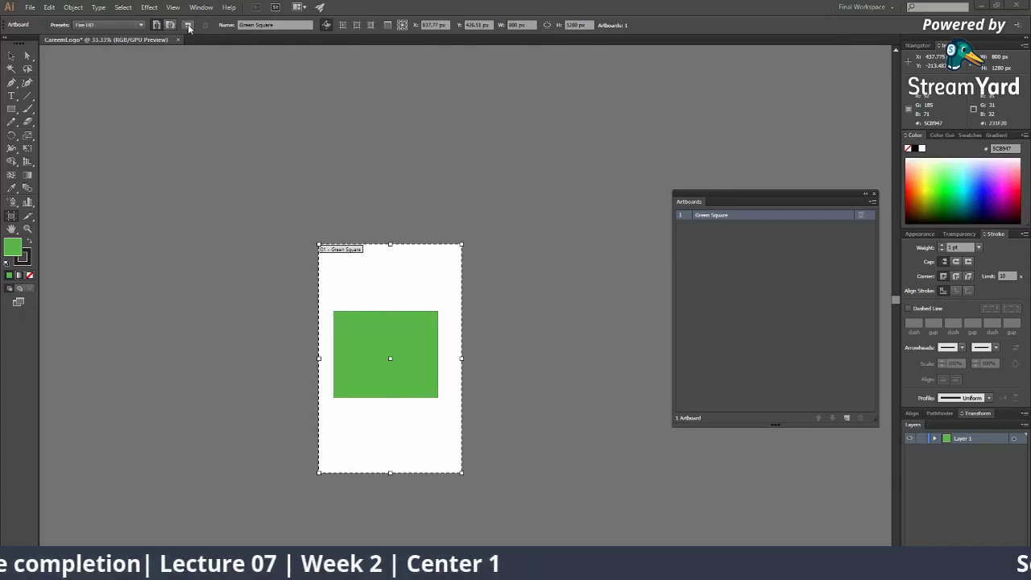
Step: Add a second Fire HD-size artboard aligned beside Green Square, plus a third artboard next to it
{"action": "left_click_drag", "start_coordinate": [342, 250], "coordinate": [181, 50]}
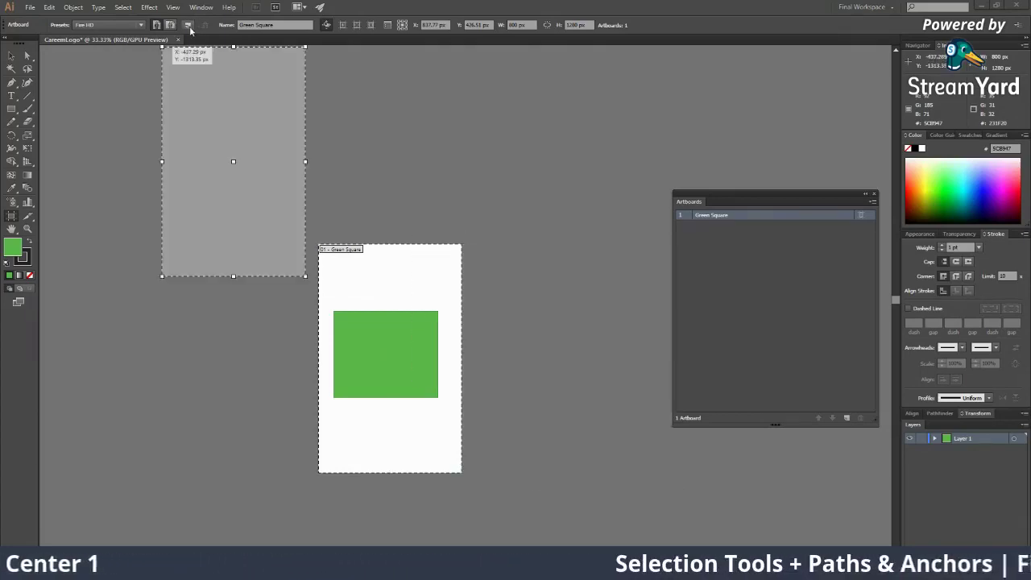
{"action": "mouse_move", "coordinate": [526, 251]}
{"action": "left_mouse_down"}
{"action": "mouse_move", "coordinate": [532, 258]}
{"action": "mouse_move", "coordinate": [526, 243]}
{"action": "left_mouse_up"}
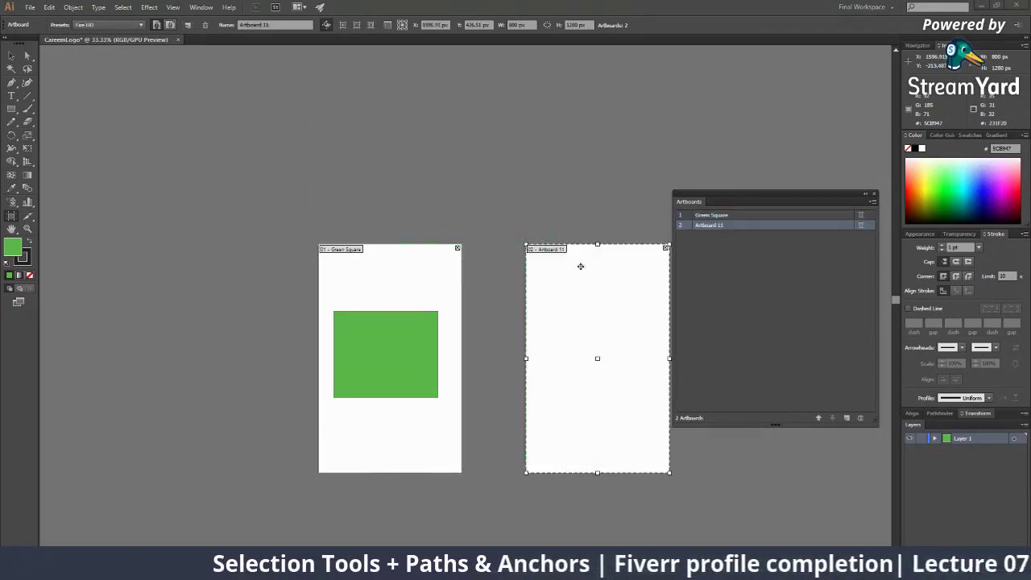
{"action": "left_click", "coordinate": [847, 418]}
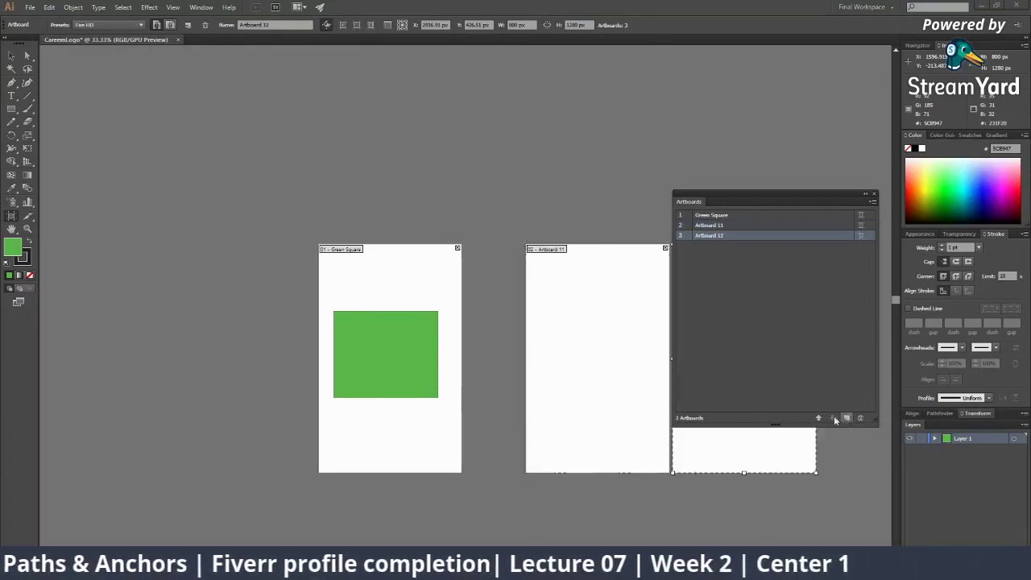
Step: Dock the floating Artboards panel in the same group as the Layers panel
{"action": "left_click_drag", "start_coordinate": [778, 199], "coordinate": [1027, 121]}
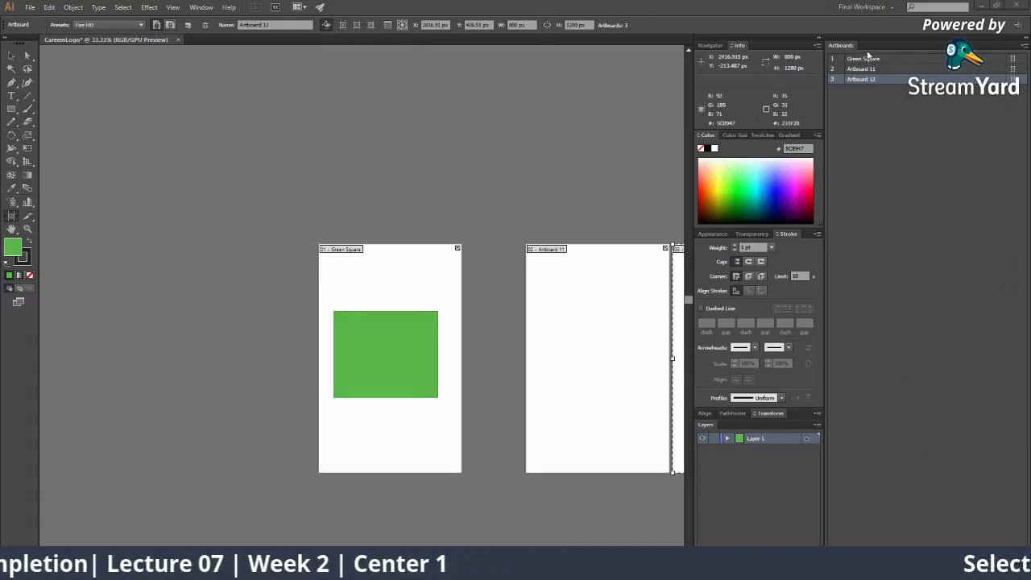
{"action": "left_click_drag", "start_coordinate": [857, 50], "coordinate": [732, 424]}
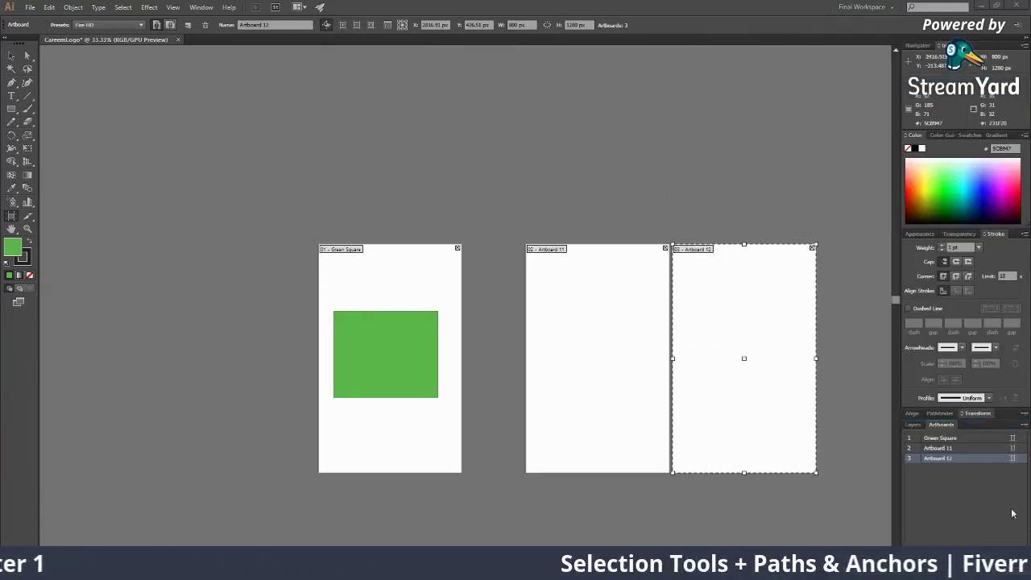
Step: Add a fourth artboard, try it on the other side of Green Square, undo the move and delete the last two artboards
{"action": "left_click", "coordinate": [1004, 554]}
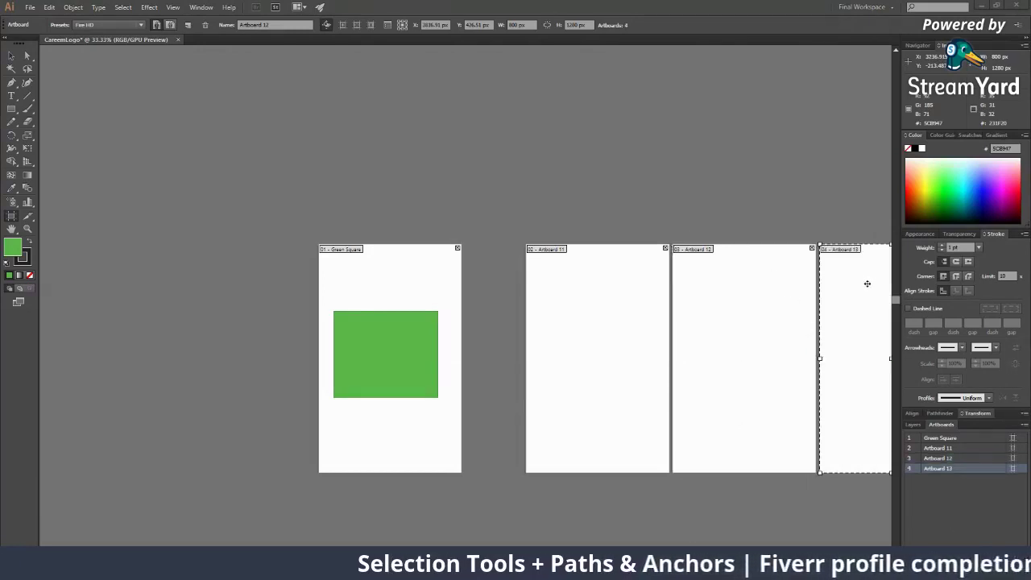
{"action": "left_click_drag", "start_coordinate": [866, 283], "coordinate": [201, 290]}
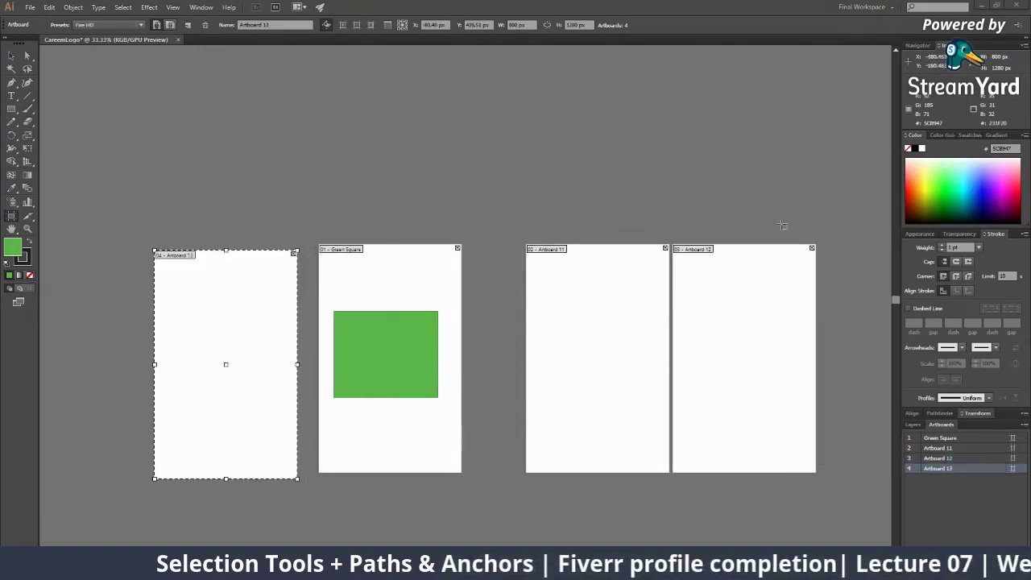
{"action": "key", "text": "ctrl+z"}
{"action": "key", "text": "Delete"}
{"action": "key", "text": "Delete"}
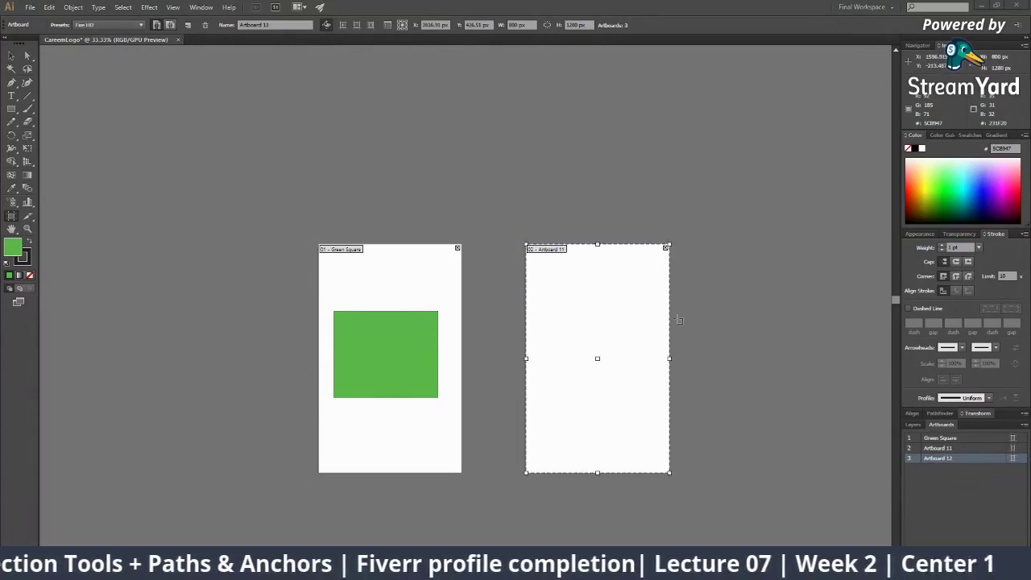
Step: Place another new 800 × 1280 px artboard aligned beside Artboard 11 and delete it
{"action": "left_click", "coordinate": [188, 25]}
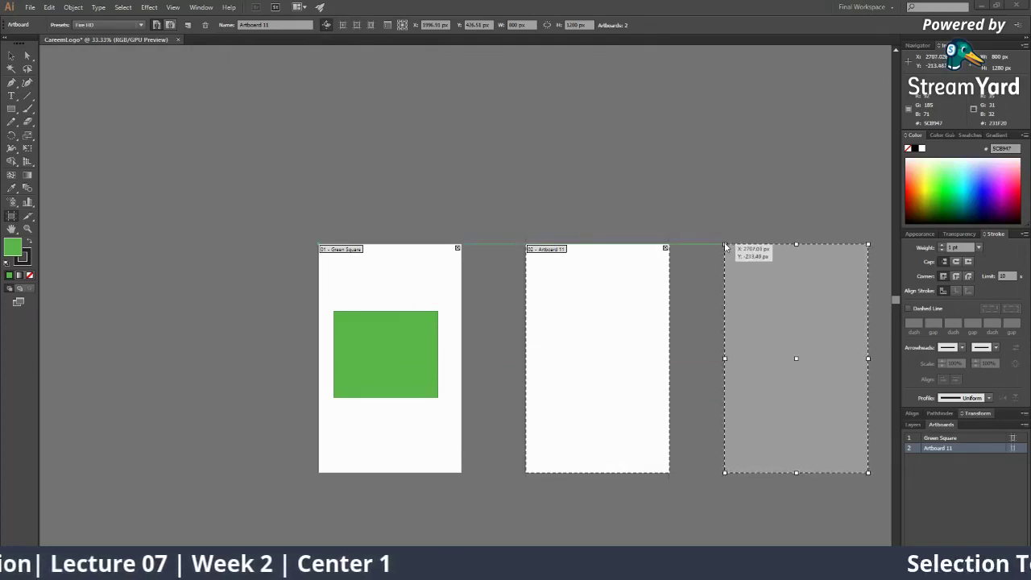
{"action": "left_click", "coordinate": [725, 245]}
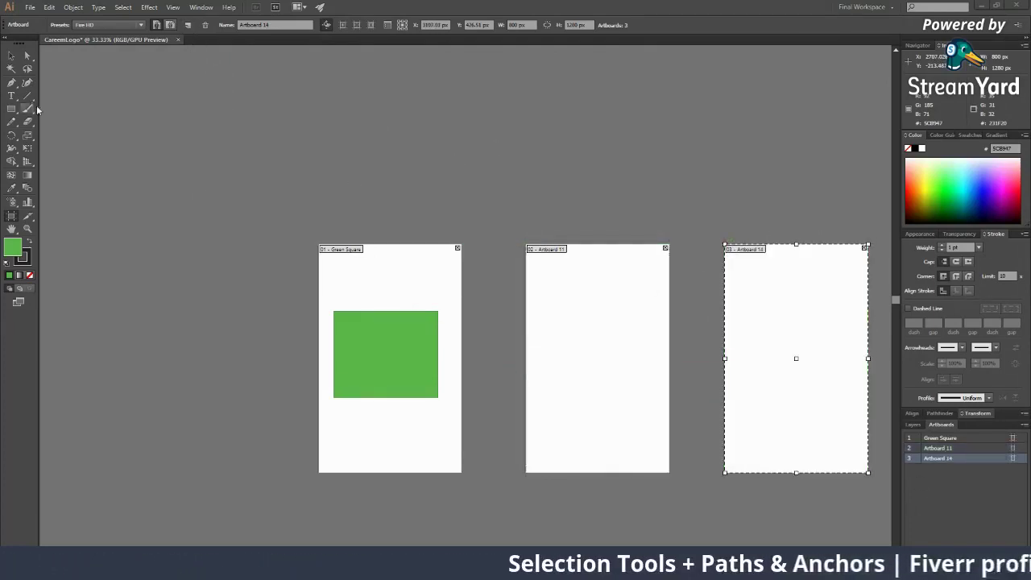
{"action": "key", "text": "Delete"}
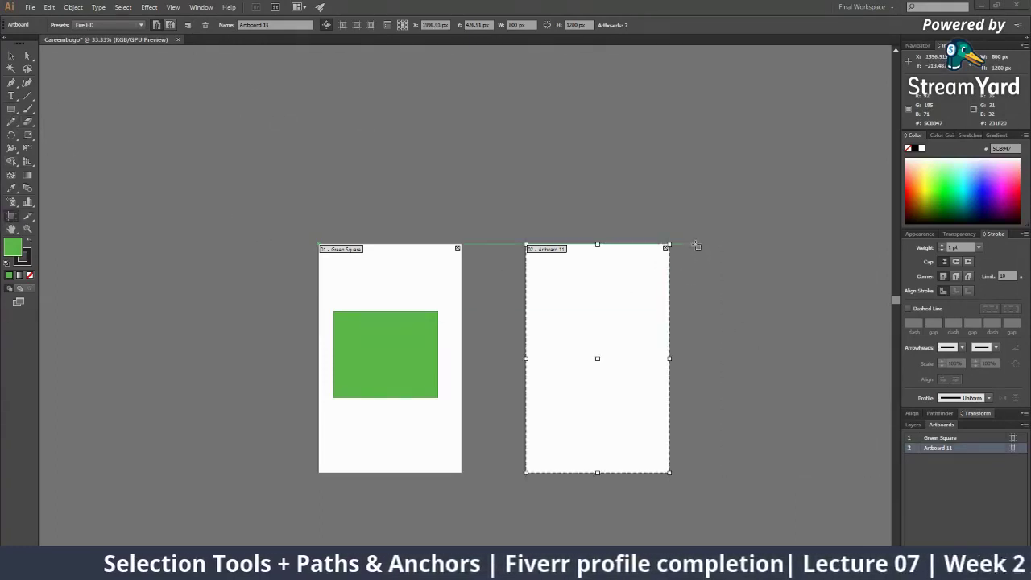
Step: Draw a custom artboard about 863 × 1280 px beside Artboard 11 and delete both artboards, leaving only Green Square
{"action": "left_click_drag", "start_coordinate": [698, 243], "coordinate": [852, 473]}
{"action": "key", "text": "Delete"}
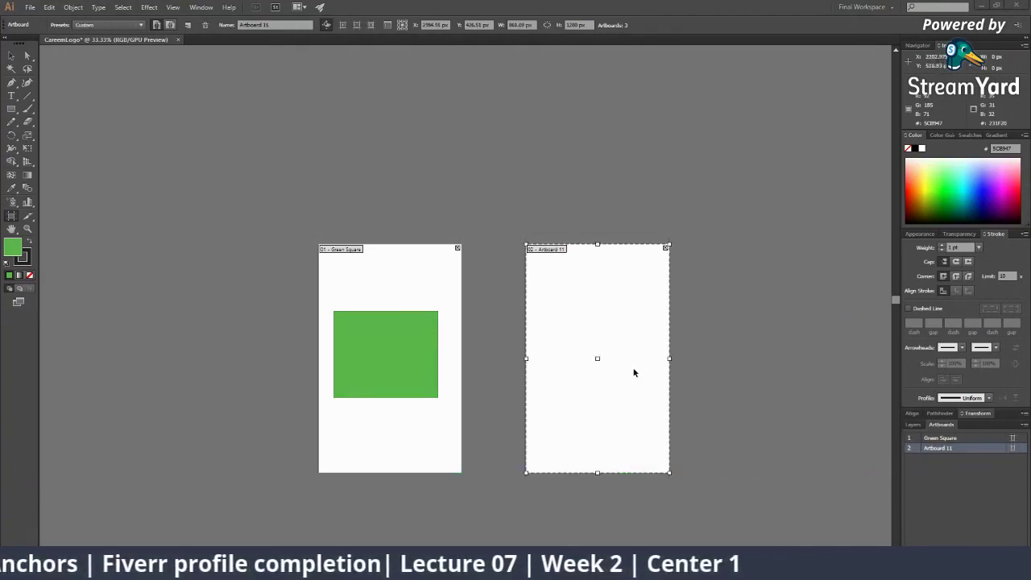
{"action": "left_click", "coordinate": [11, 54]}
{"action": "left_click", "coordinate": [13, 216]}
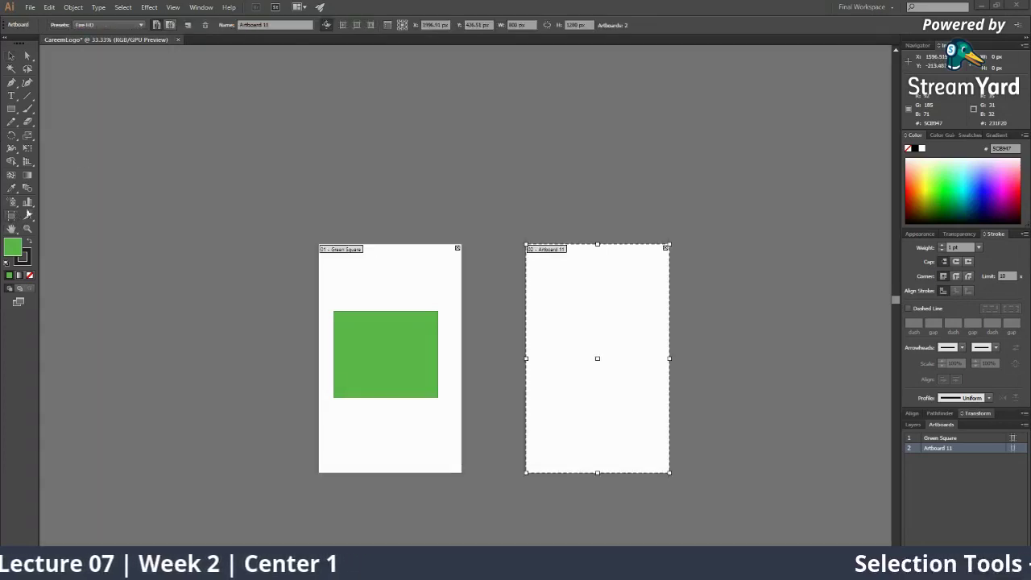
{"action": "left_click", "coordinate": [206, 26]}
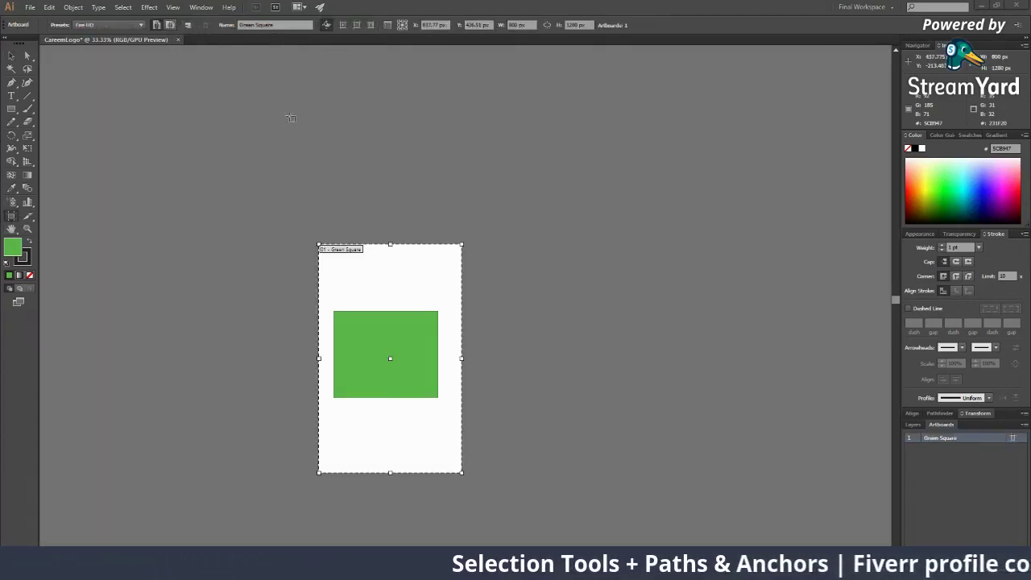
Step: Open the Green Square artboard's name for editing in the artboard settings and in the artboard list
{"action": "left_click", "coordinate": [274, 24]}
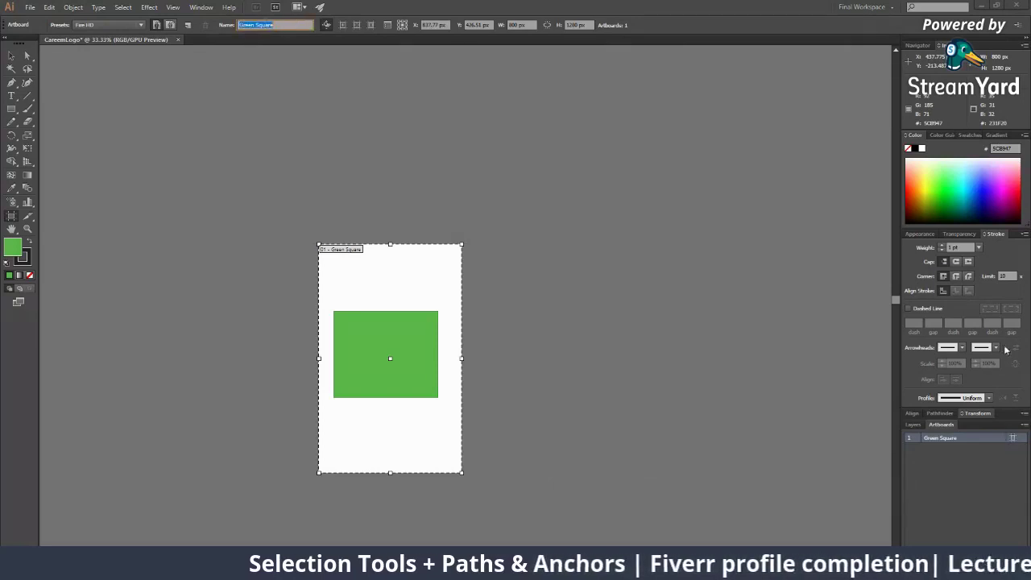
{"action": "double_click", "coordinate": [947, 437]}
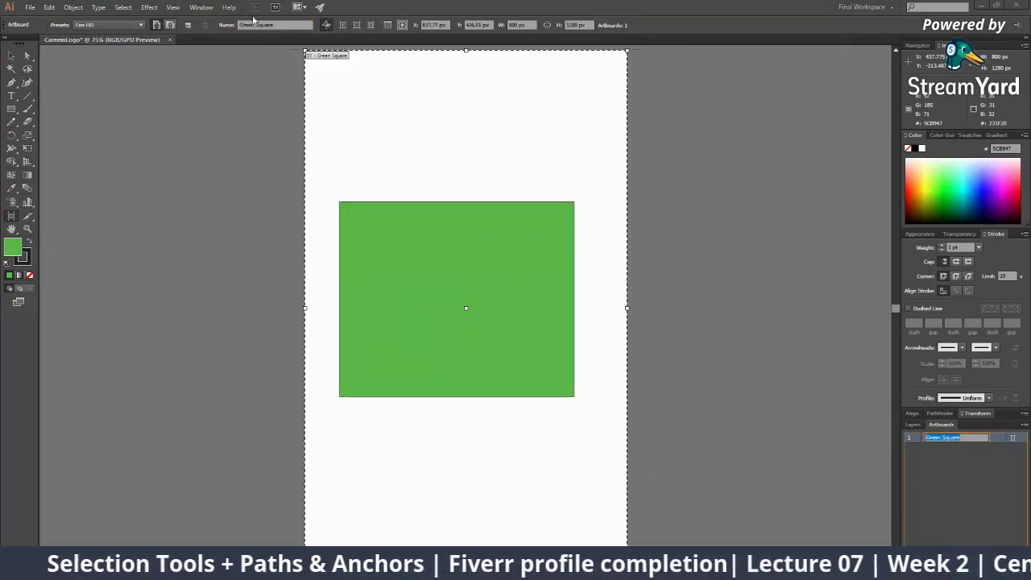
{"action": "key", "text": "Return"}
{"action": "scroll", "coordinate": [348, 137], "scroll_direction": "up", "scroll_amount": 3}
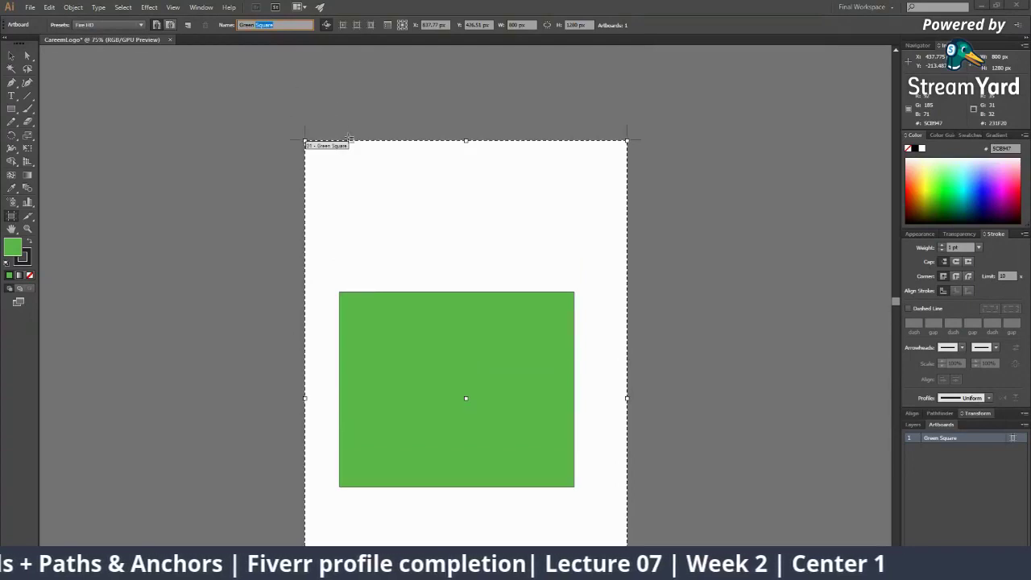
{"action": "left_click", "coordinate": [326, 146]}
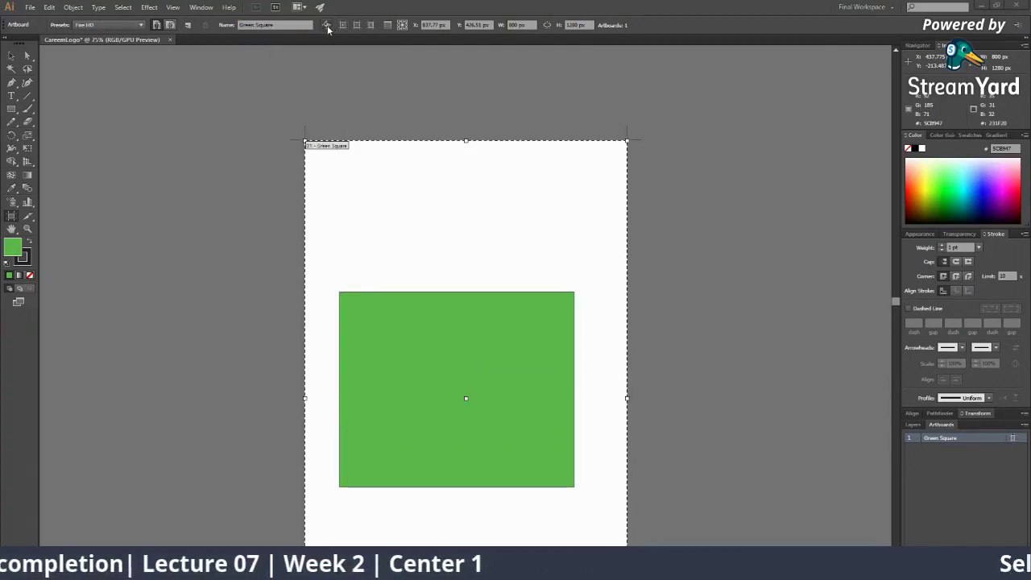
Step: Move the Green Square artboard together with its artwork horizontally to X about -250 px
{"action": "key", "text": "h"}
{"action": "key", "text": "ctrl+minus"}
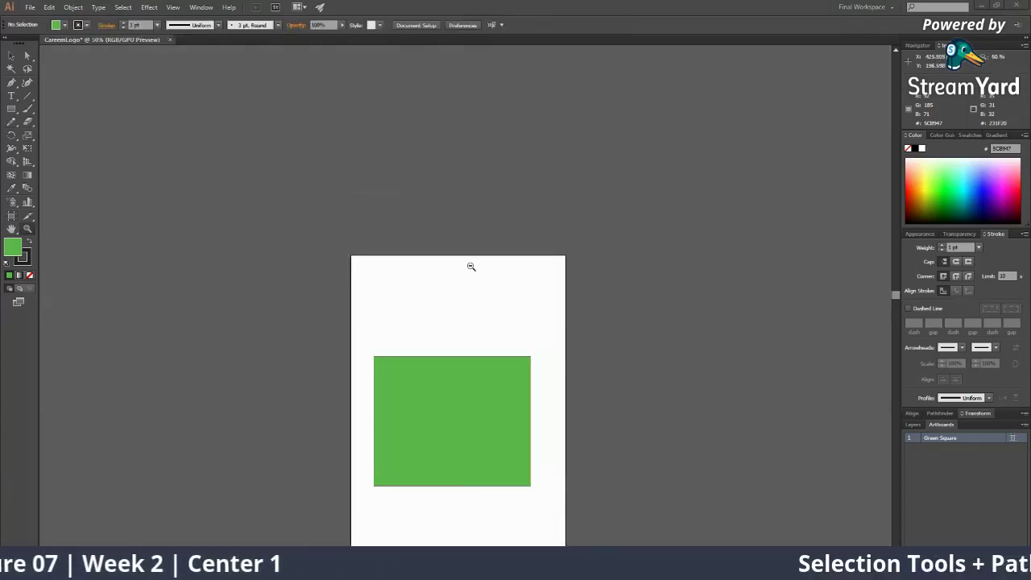
{"action": "key", "text": "ctrl+minus"}
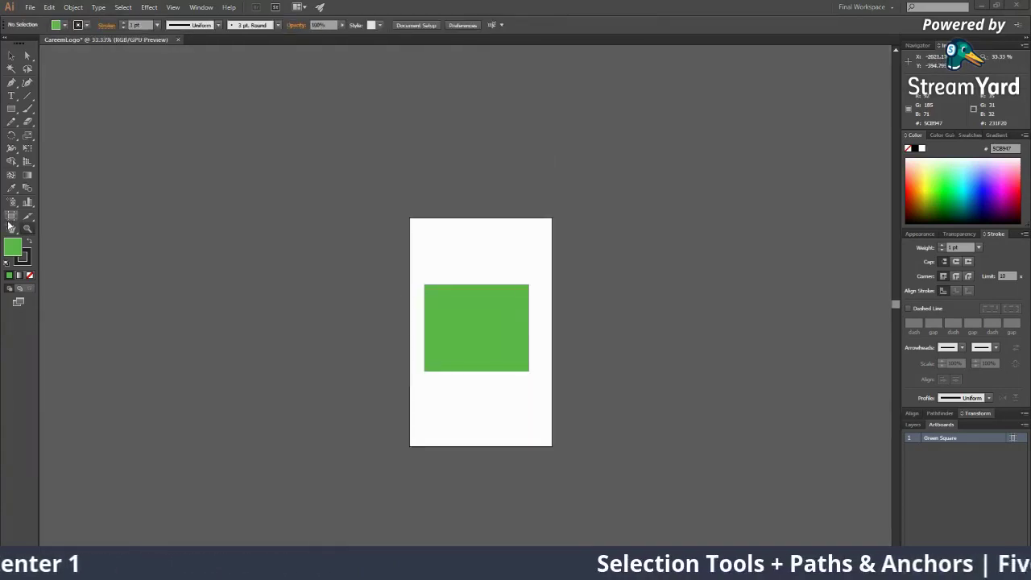
{"action": "left_click", "coordinate": [11, 216]}
{"action": "left_click_drag", "start_coordinate": [438, 292], "coordinate": [283, 292]}
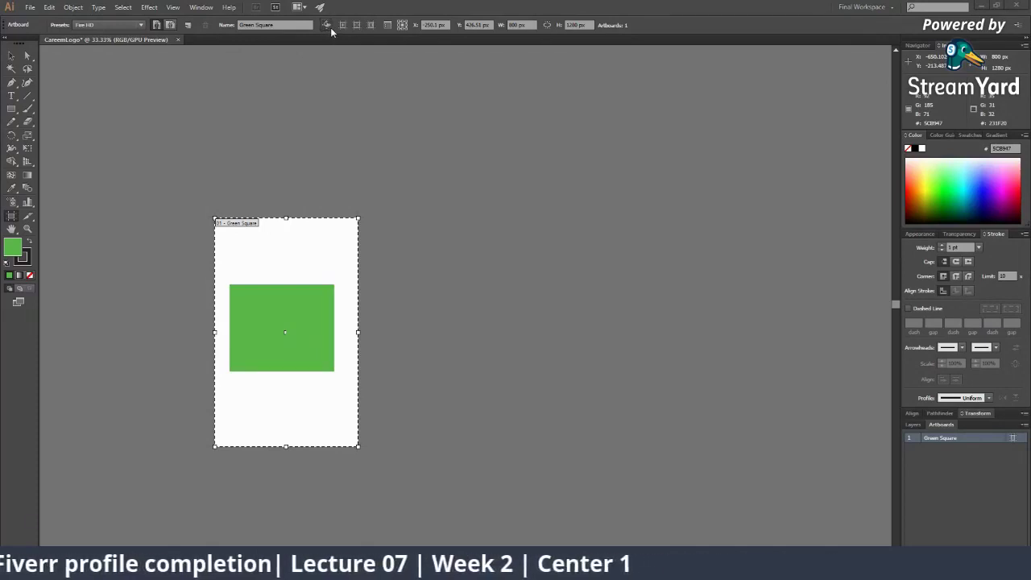
Step: Turn off moving artwork with the artboard and move only the Green Square artboard to X about 743 px
{"action": "left_click", "coordinate": [329, 24]}
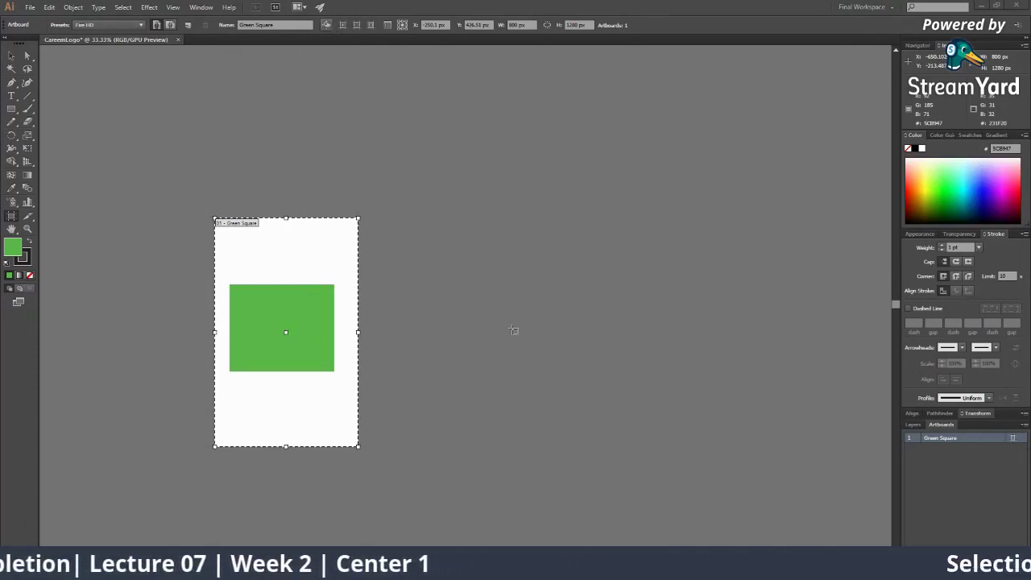
{"action": "left_click_drag", "start_coordinate": [317, 261], "coordinate": [489, 260]}
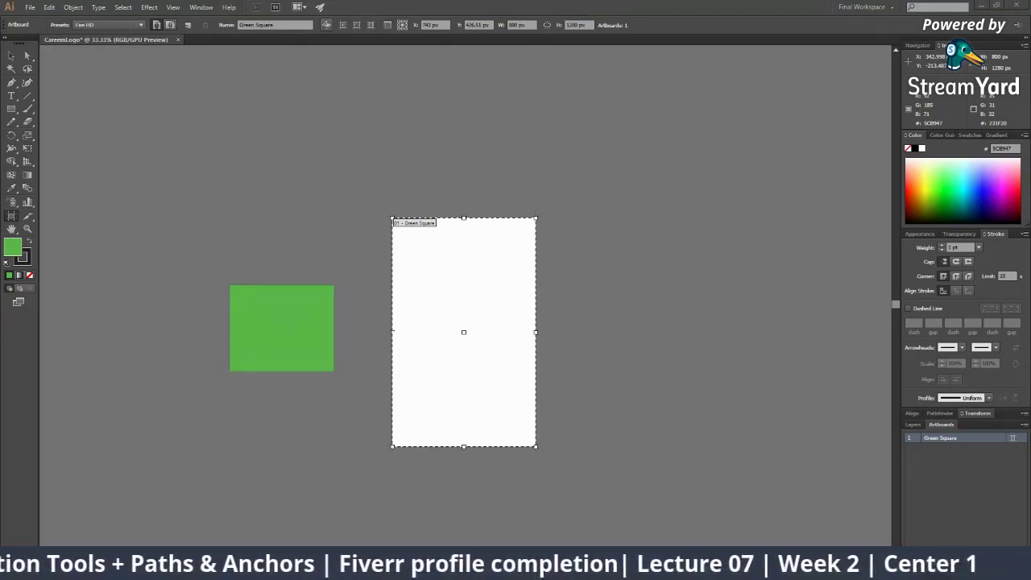
Step: Switch to the StreamYard broadcast and examine the latest viewer comments
{"action": "key", "text": "alt+Tab"}
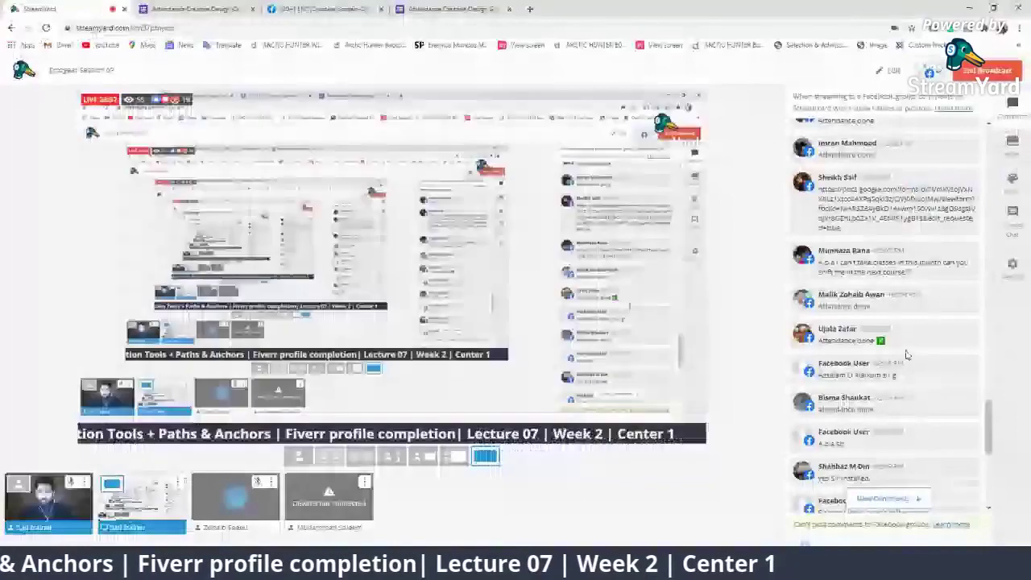
{"action": "scroll", "coordinate": [908, 358], "scroll_direction": "down", "scroll_amount": 5}
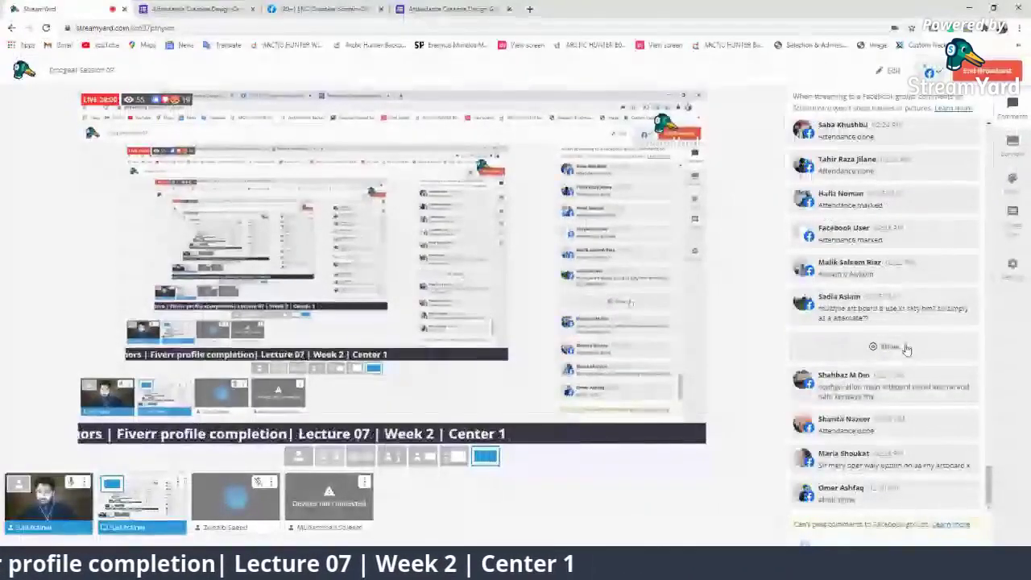
Step: Show the viewers' comments about the artboard panel, multiple artboards and missing upper options on the live broadcast, and hide the last one
{"action": "left_click", "coordinate": [868, 364]}
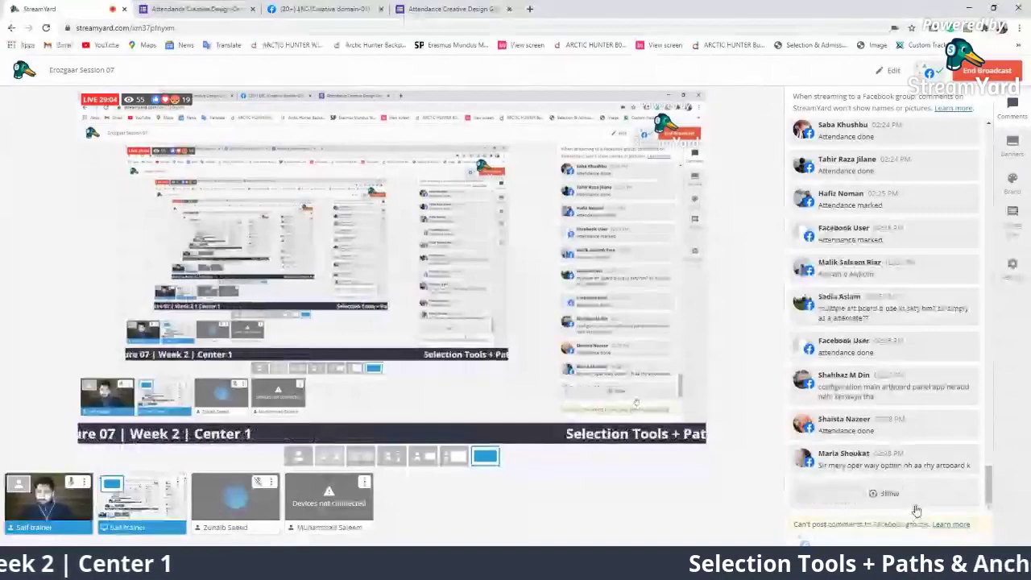
{"action": "left_click", "coordinate": [887, 492]}
{"action": "left_click", "coordinate": [882, 386]}
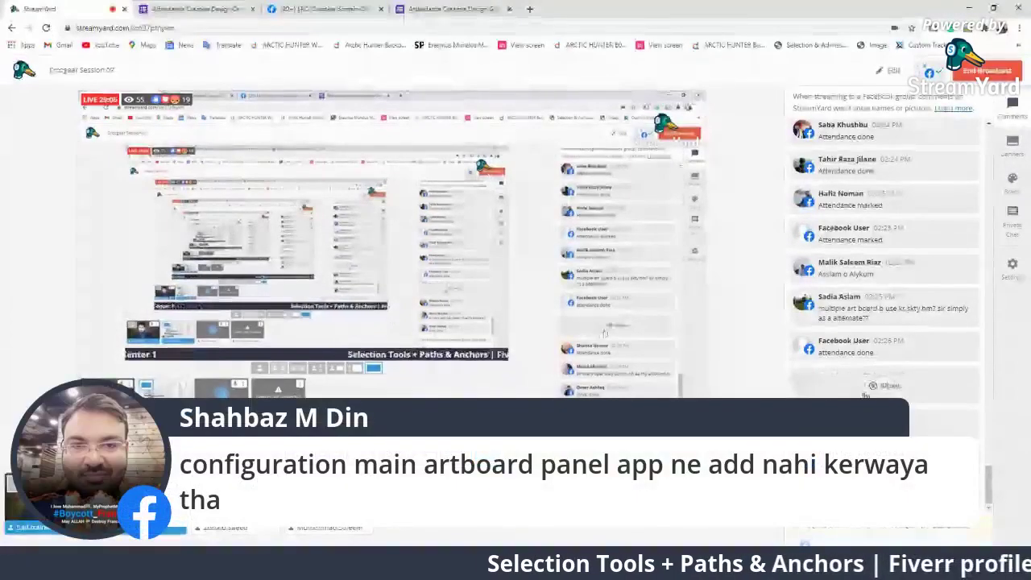
{"action": "left_click", "coordinate": [882, 386]}
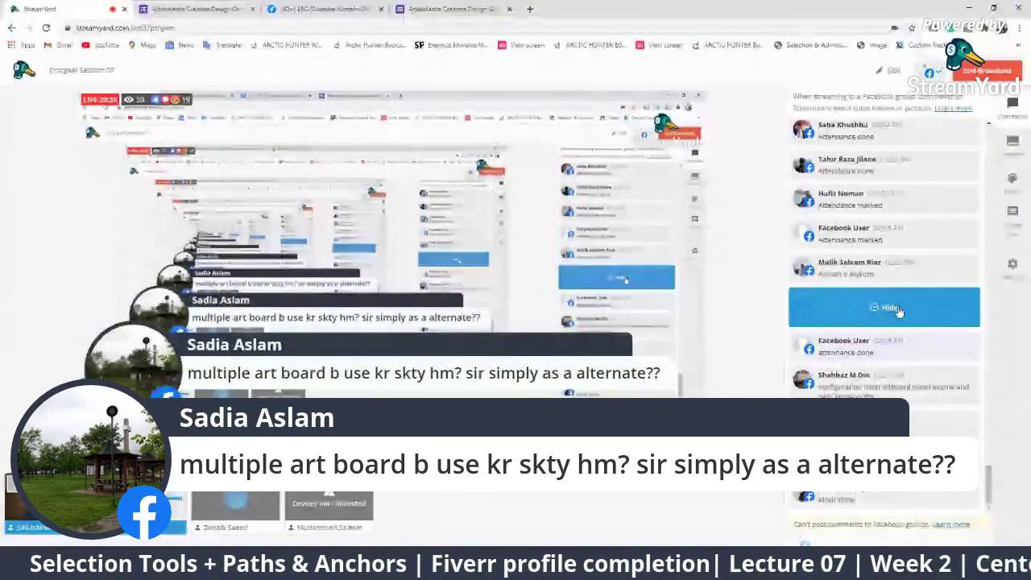
{"action": "left_click", "coordinate": [918, 495]}
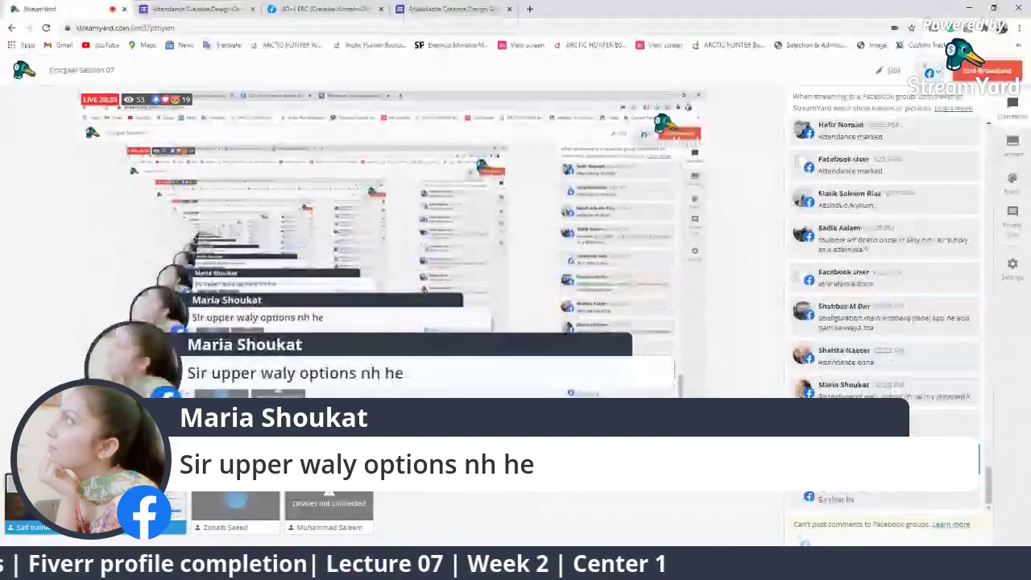
{"action": "left_click", "coordinate": [918, 468]}
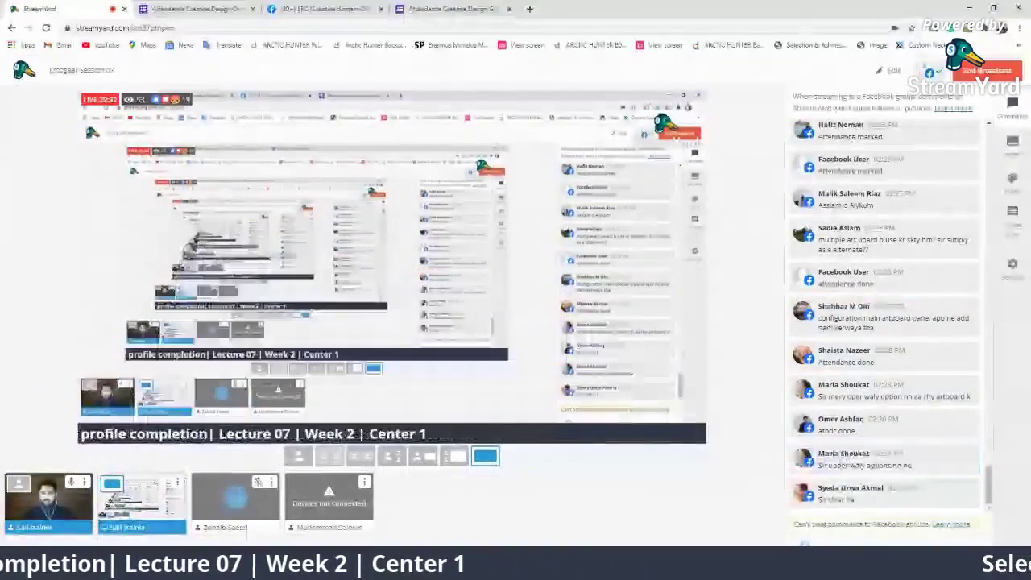
Step: Switch to Illustrator and demonstrate hiding the Control bar and showing it again
{"action": "key", "text": "alt+Tab"}
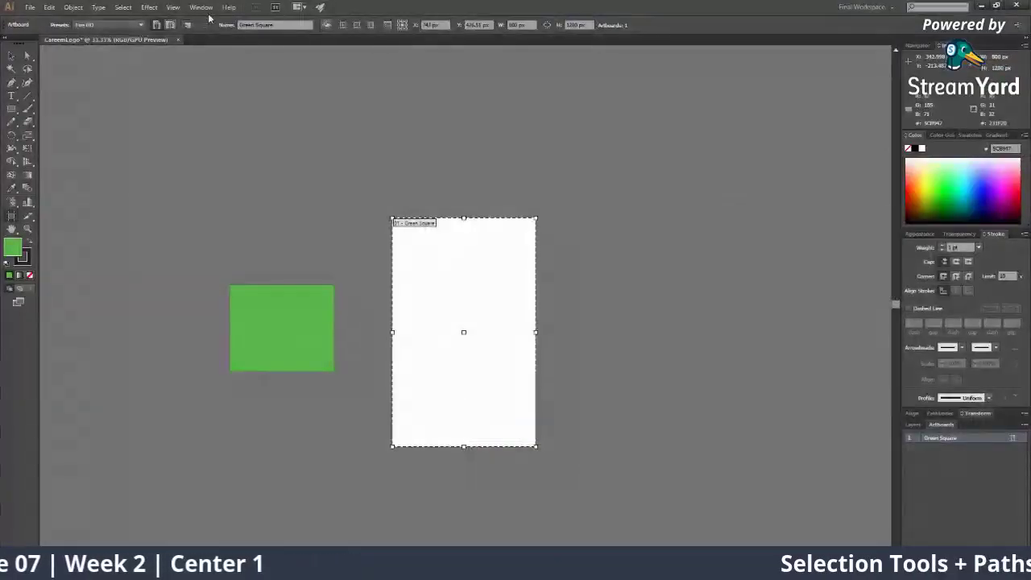
{"action": "left_click", "coordinate": [201, 7]}
{"action": "left_click", "coordinate": [215, 74]}
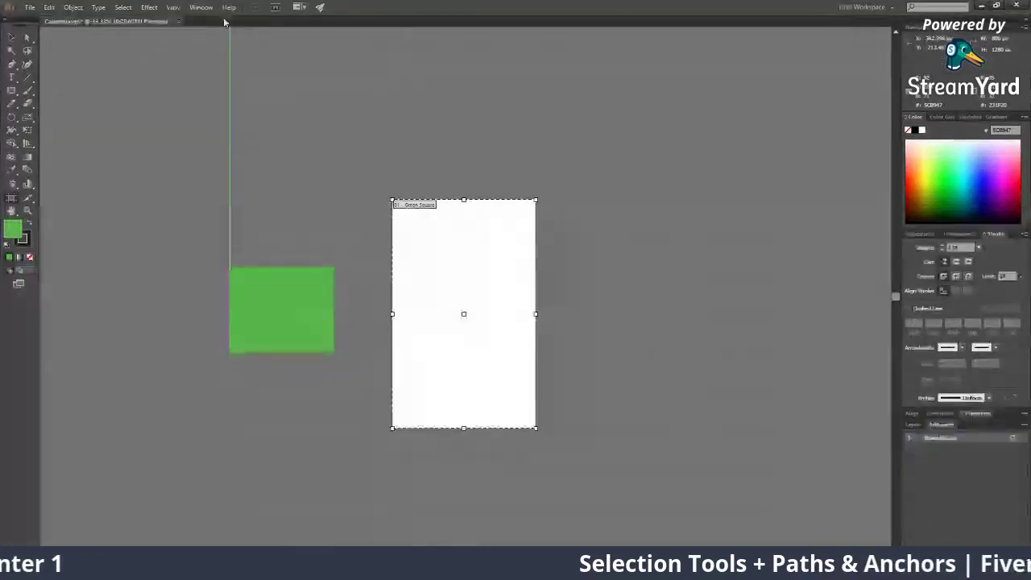
{"action": "left_click", "coordinate": [201, 7]}
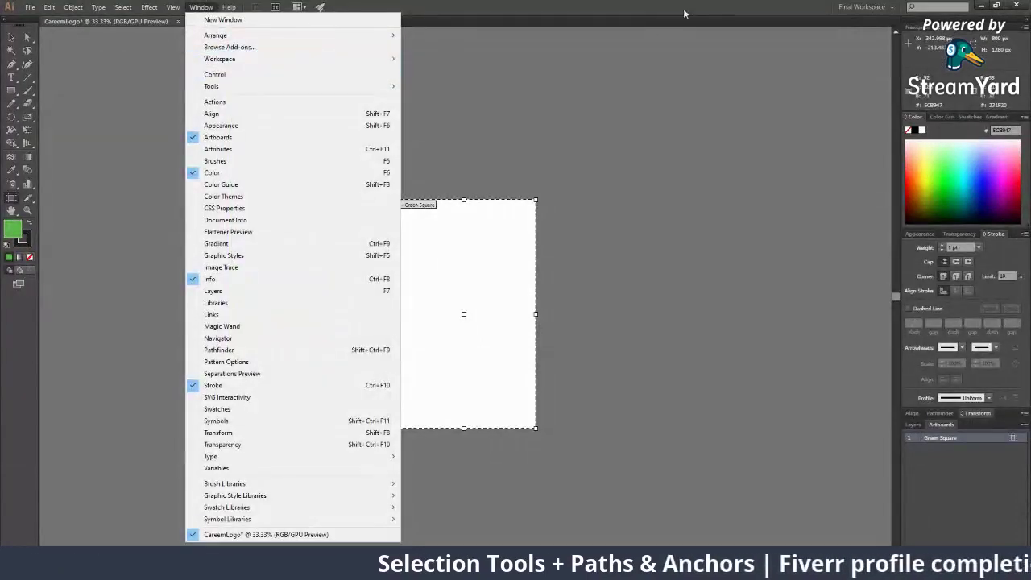
{"action": "left_click", "coordinate": [246, 73]}
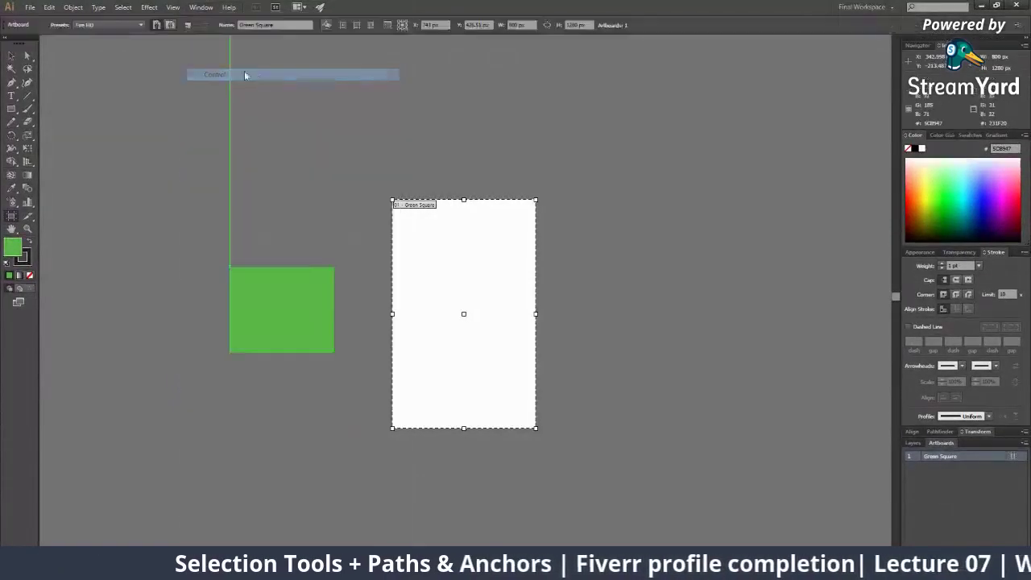
{"action": "left_click", "coordinate": [201, 8]}
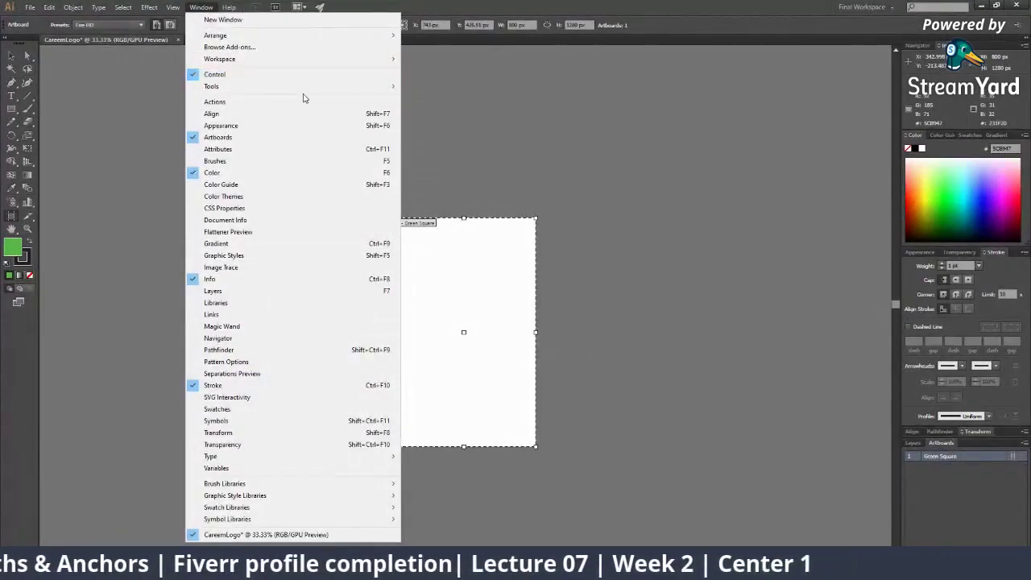
{"action": "left_click", "coordinate": [620, 191]}
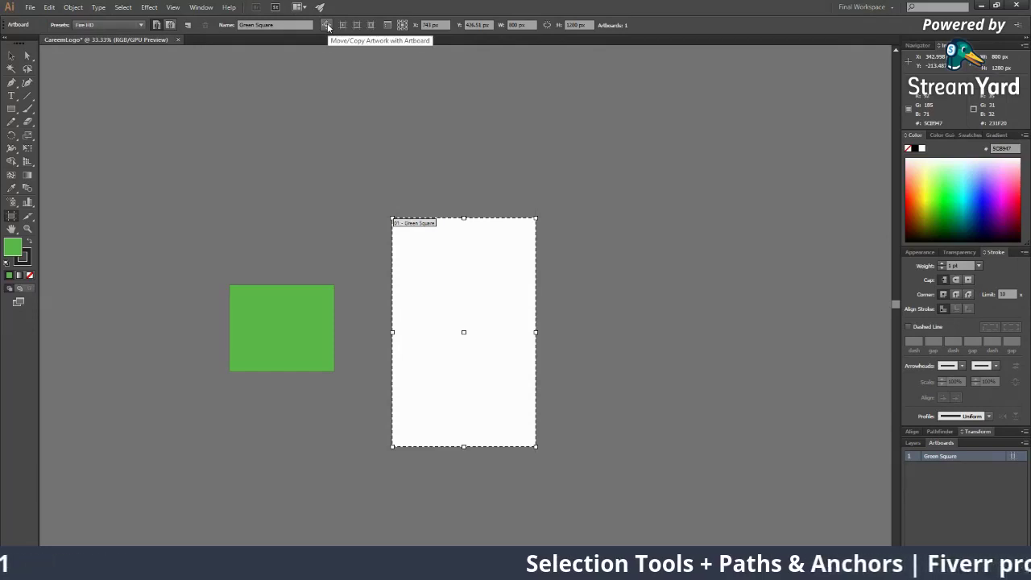
Step: Move the green rectangle onto the middle of the Green Square artboard and deselect it
{"action": "left_click", "coordinate": [12, 55]}
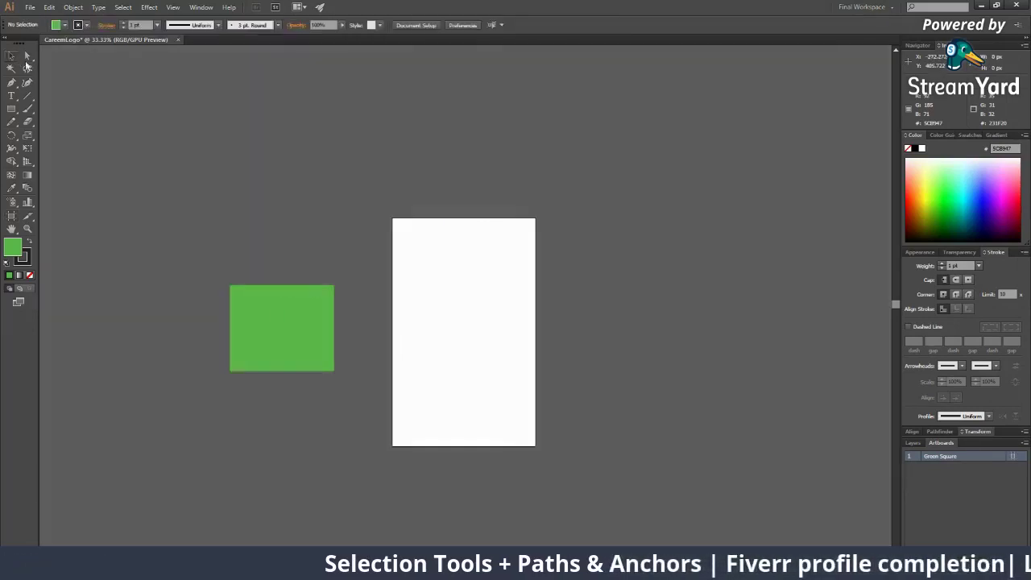
{"action": "left_click_drag", "start_coordinate": [306, 297], "coordinate": [488, 297]}
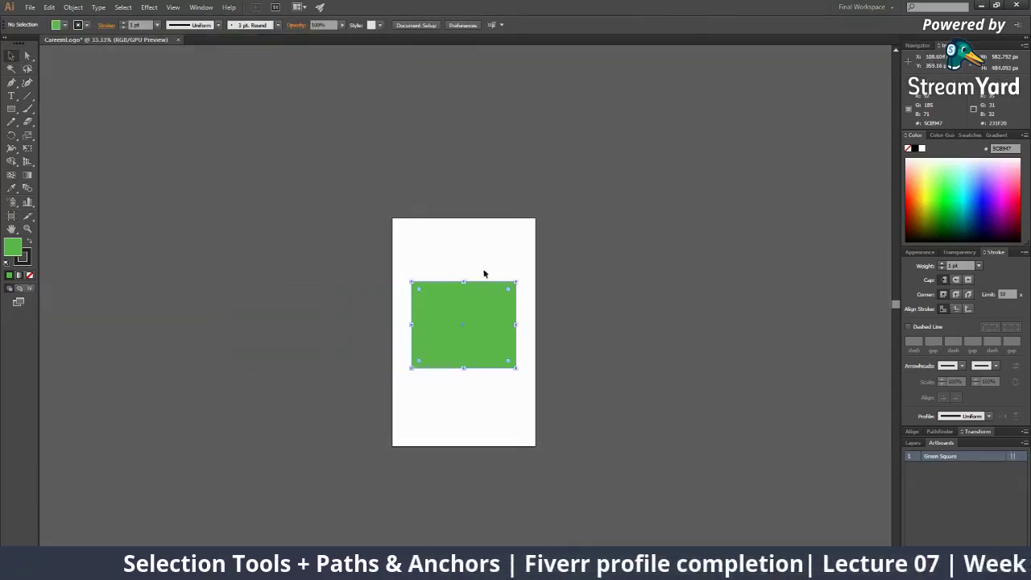
{"action": "left_click", "coordinate": [413, 254]}
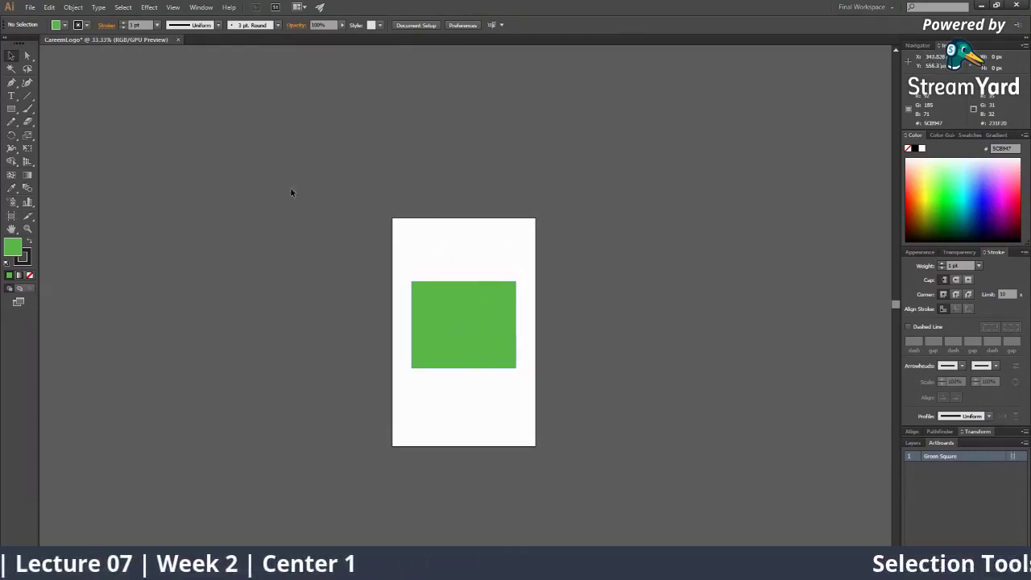
Step: Turn on moving artwork with the artboard, try moving the Green Square artboard sideways, and undo the move
{"action": "left_click", "coordinate": [10, 216]}
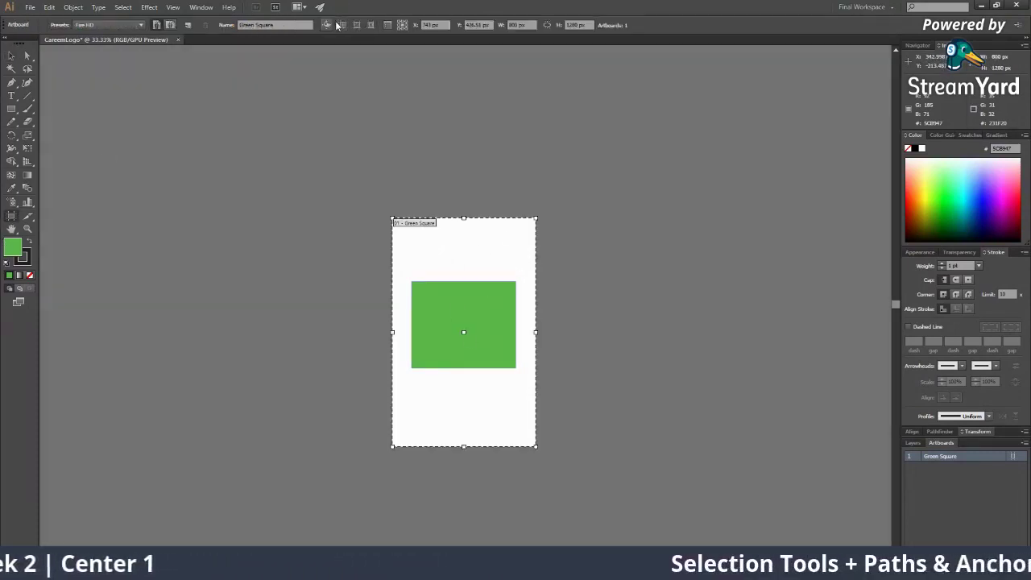
{"action": "left_click", "coordinate": [327, 25]}
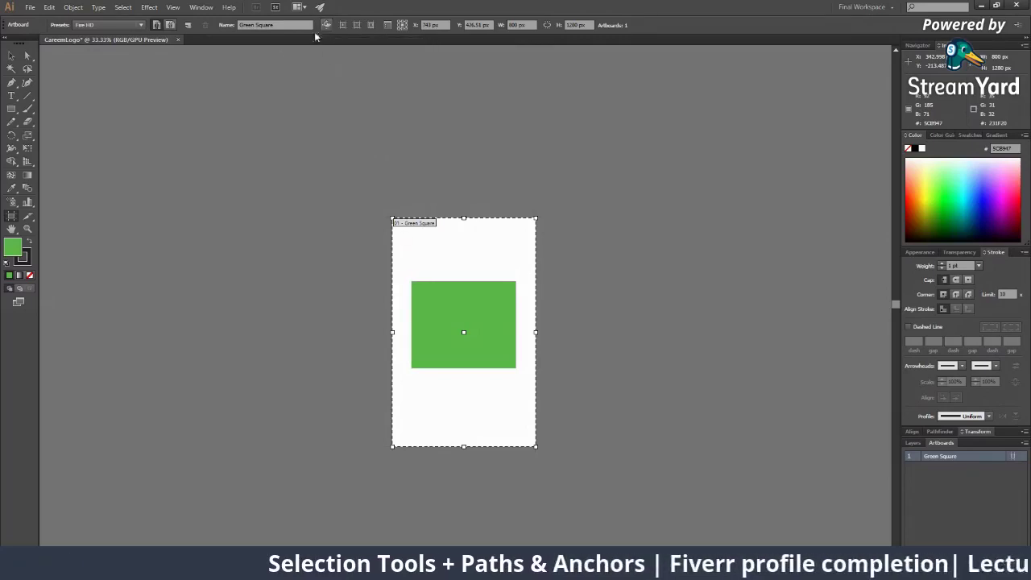
{"action": "left_click_drag", "start_coordinate": [457, 276], "coordinate": [298, 266]}
{"action": "key", "text": "ctrl+z"}
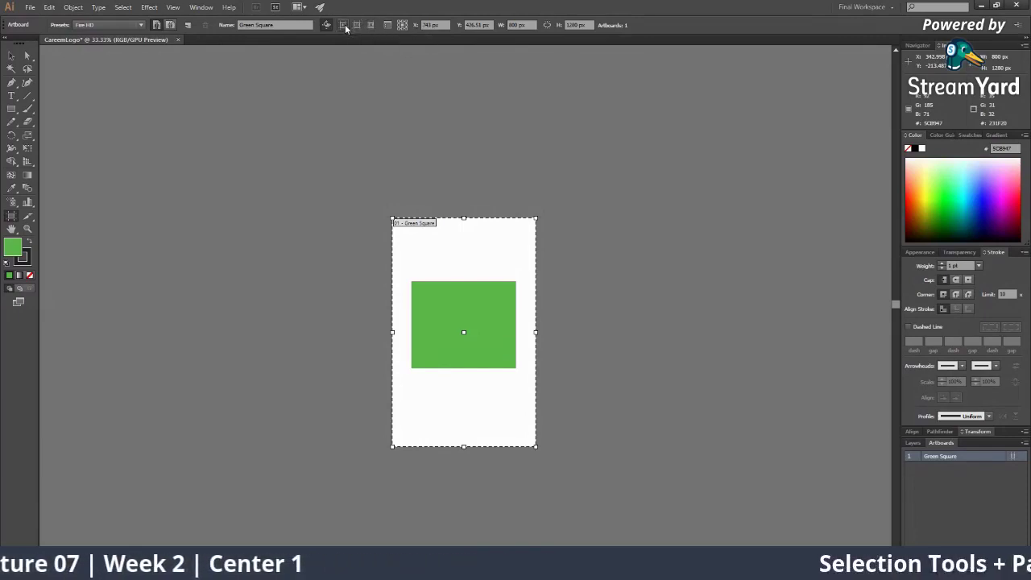
Step: Toggle the Green Square artboard's cross hairs on and off
{"action": "key", "text": "z"}
{"action": "left_click", "coordinate": [487, 325]}
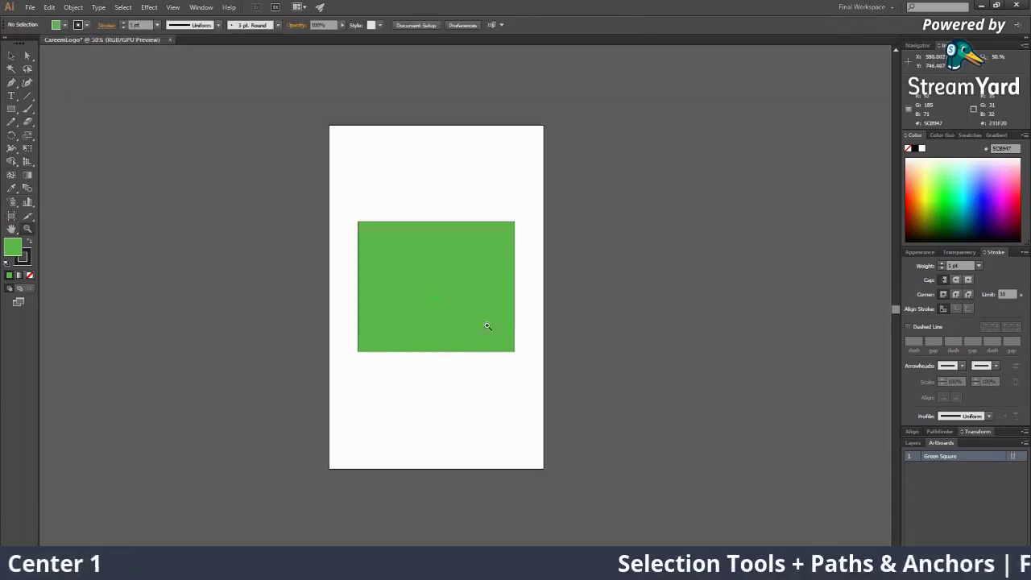
{"action": "double_click", "coordinate": [487, 325]}
{"action": "key", "text": "ctrl+minus"}
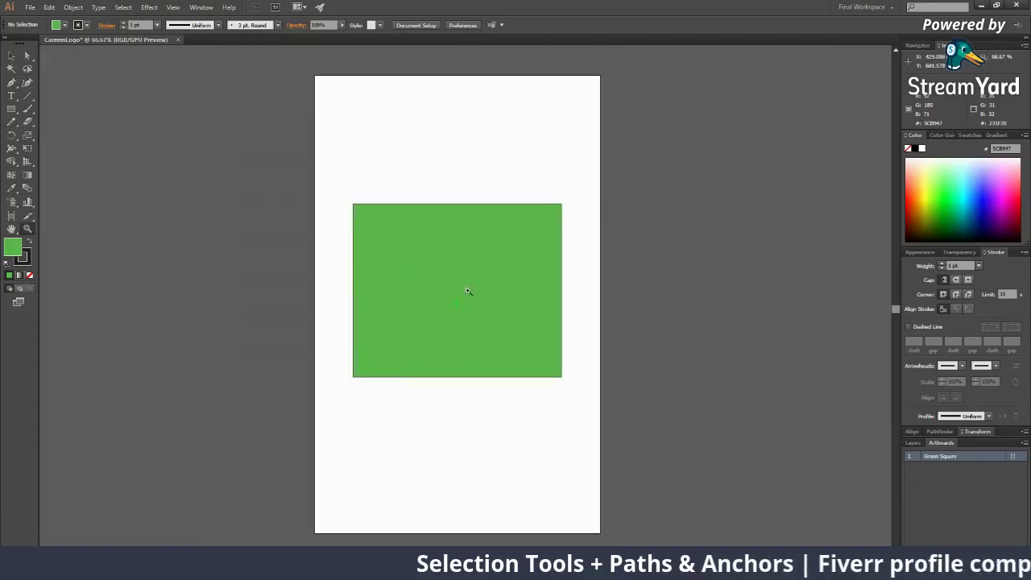
{"action": "key", "text": "ctrl+minus"}
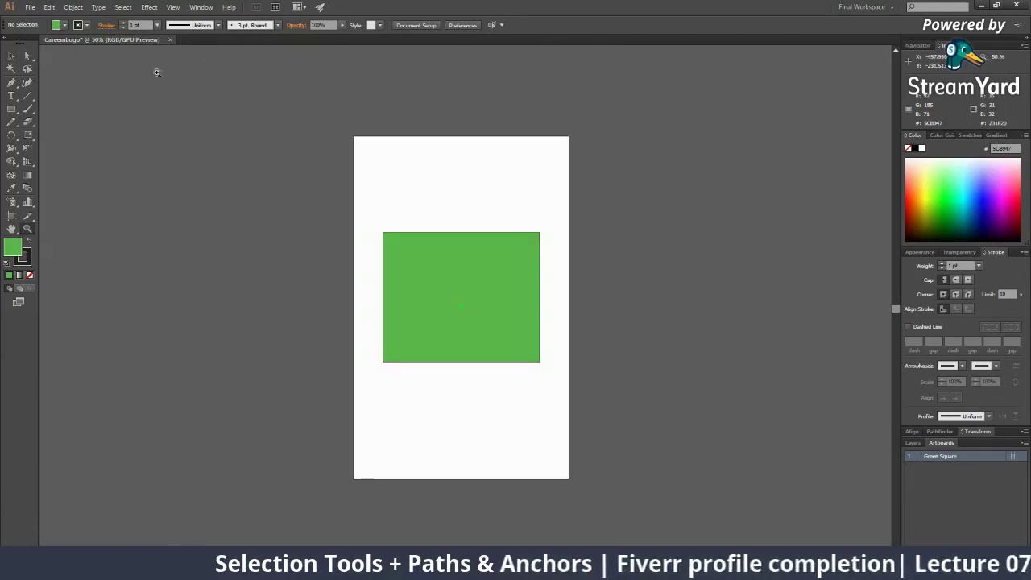
{"action": "left_click", "coordinate": [11, 216]}
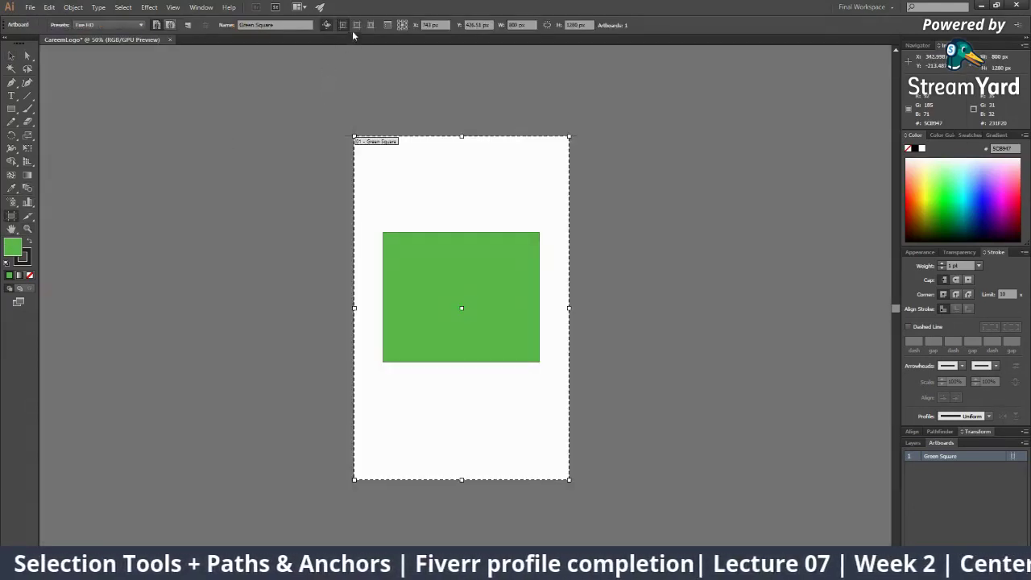
{"action": "left_click", "coordinate": [355, 29]}
{"action": "left_click", "coordinate": [356, 29]}
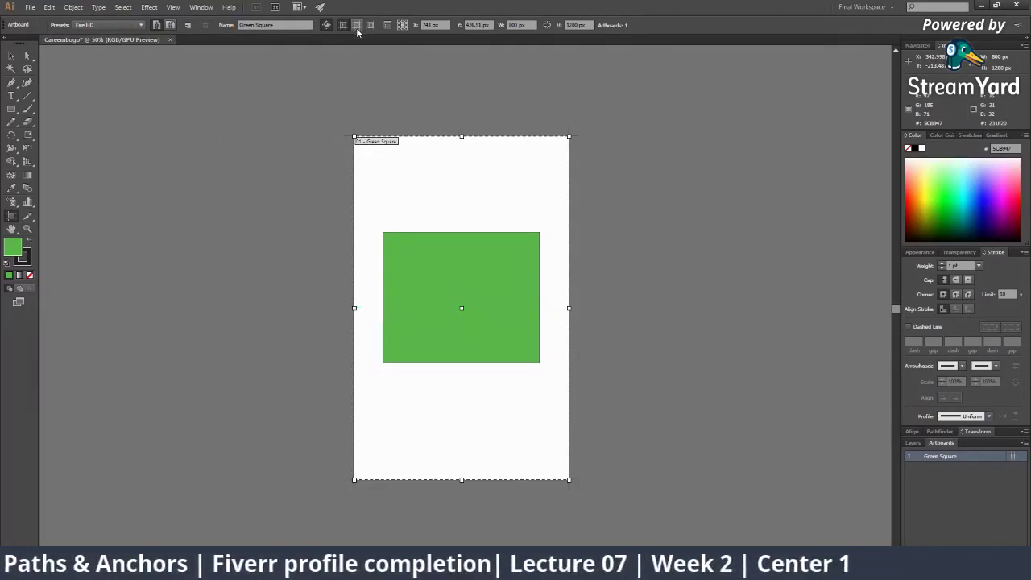
{"action": "left_click", "coordinate": [358, 29]}
{"action": "left_click", "coordinate": [358, 29]}
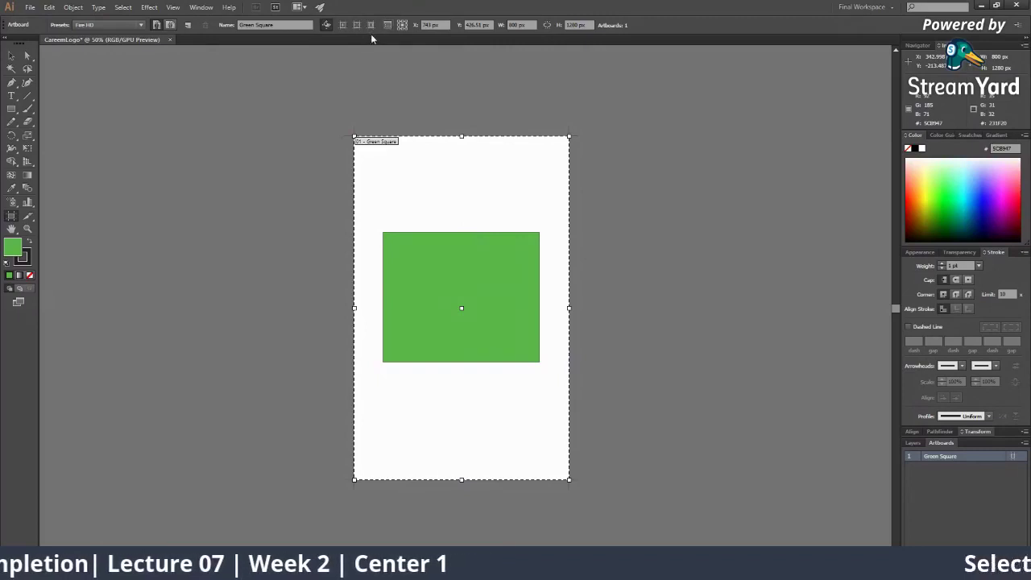
Step: Examine the Green Square artboard's X and Y position and its width and height values
{"action": "left_click", "coordinate": [431, 24]}
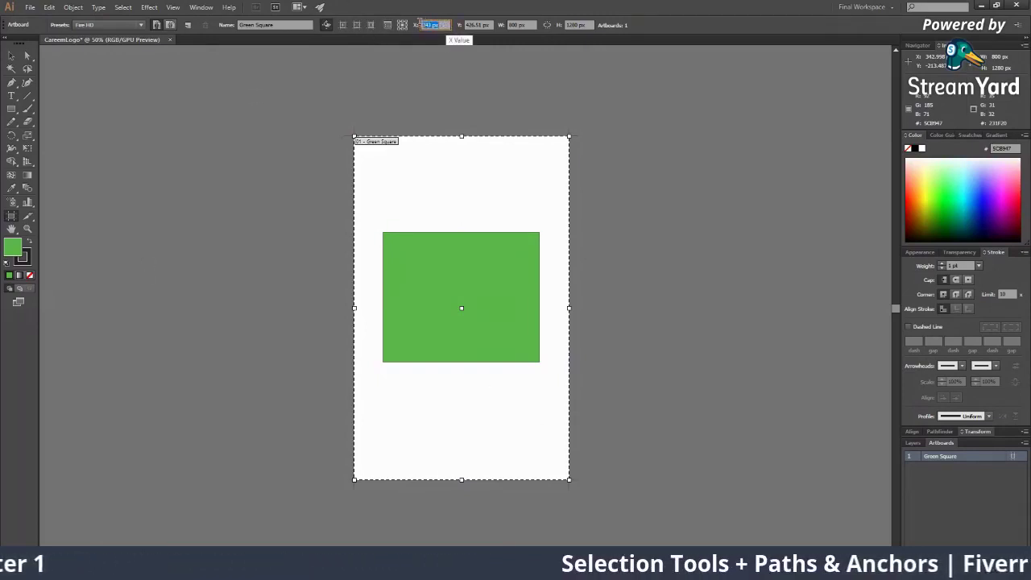
{"action": "left_click", "coordinate": [487, 23]}
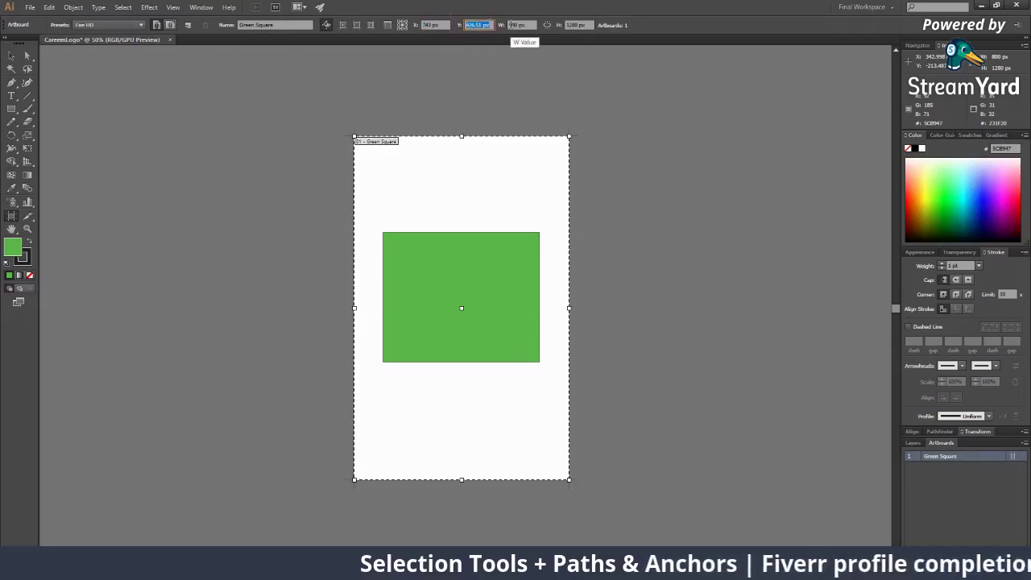
{"action": "left_click", "coordinate": [515, 24]}
{"action": "left_click", "coordinate": [575, 24]}
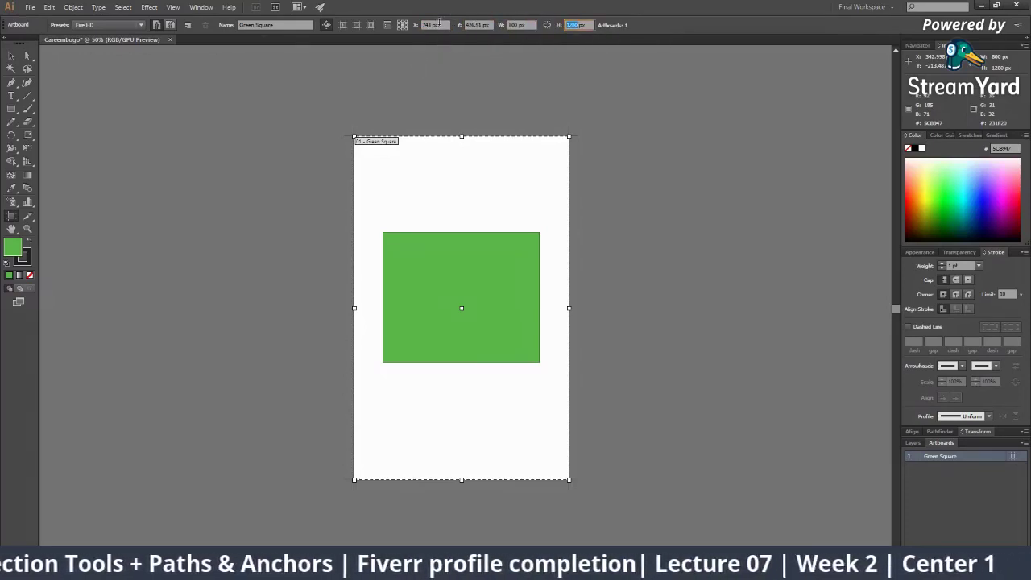
{"action": "left_click", "coordinate": [434, 24]}
{"action": "left_click", "coordinate": [477, 24]}
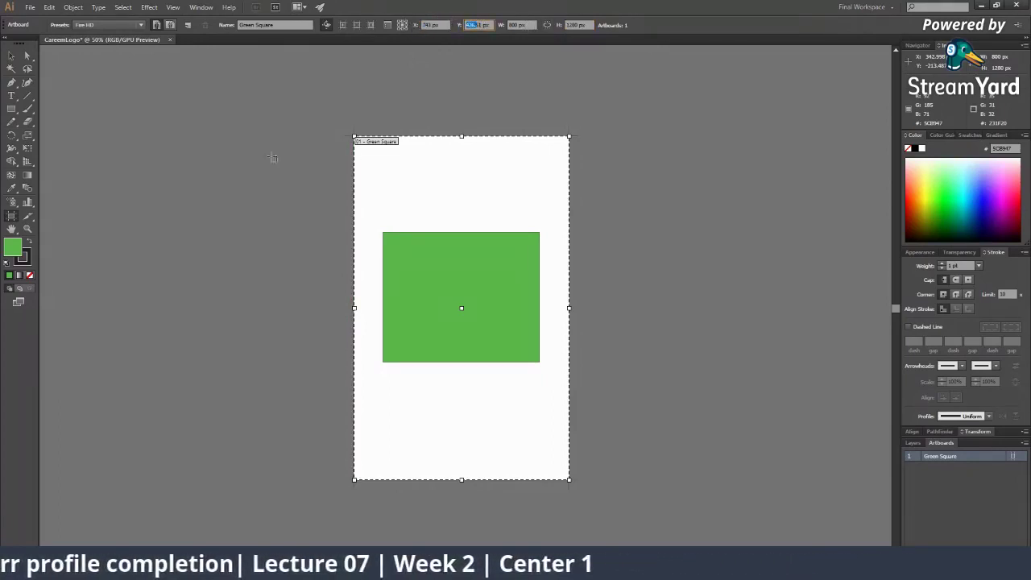
Step: Move the Green Square artboard with its artwork horizontally to X about 1203 px and back to X about 335 px
{"action": "left_click", "coordinate": [11, 216]}
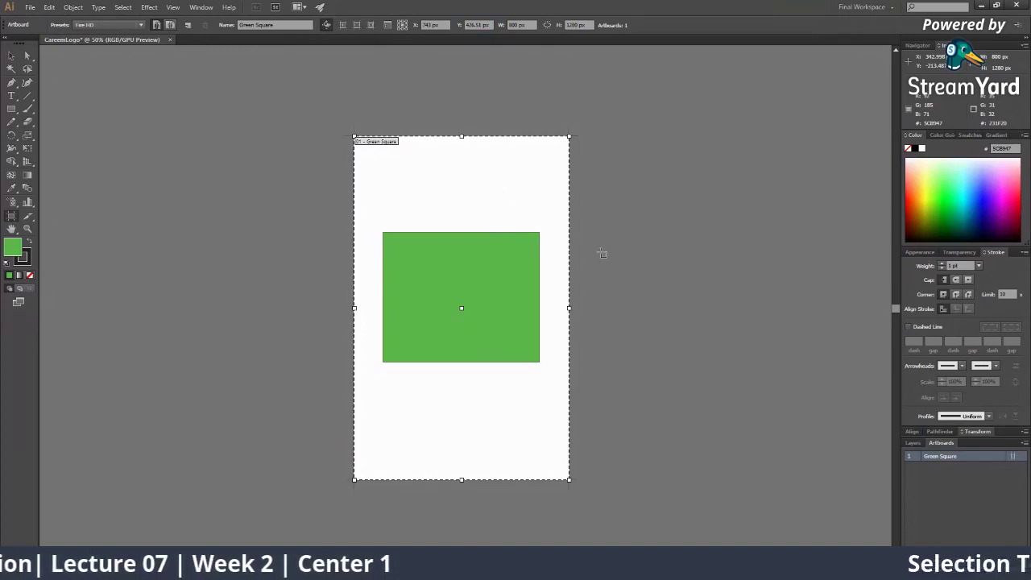
{"action": "key", "text": "v"}
{"action": "key", "text": "ctrl+minus"}
{"action": "key", "text": "ctrl+minus"}
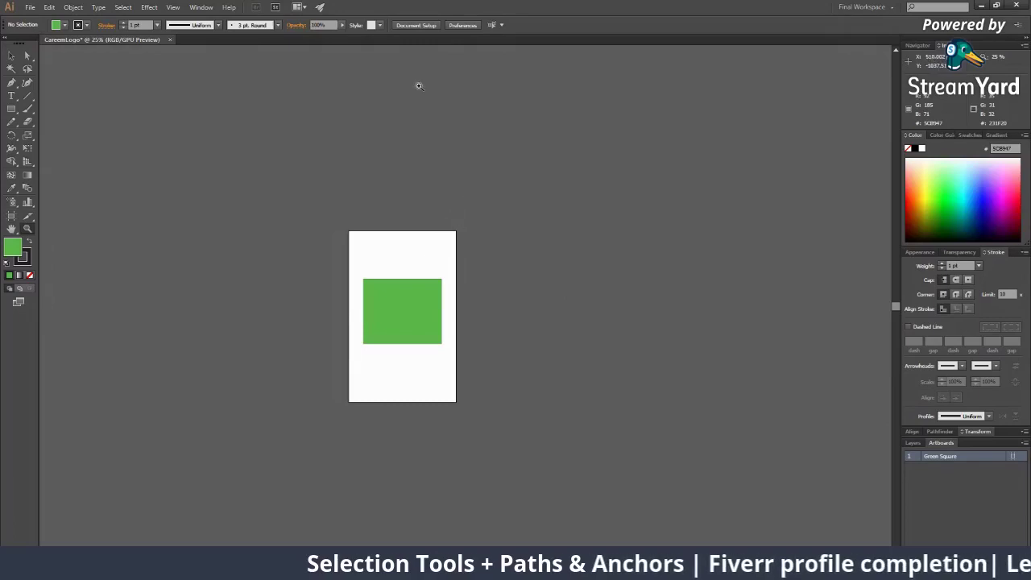
{"action": "left_click", "coordinate": [11, 216]}
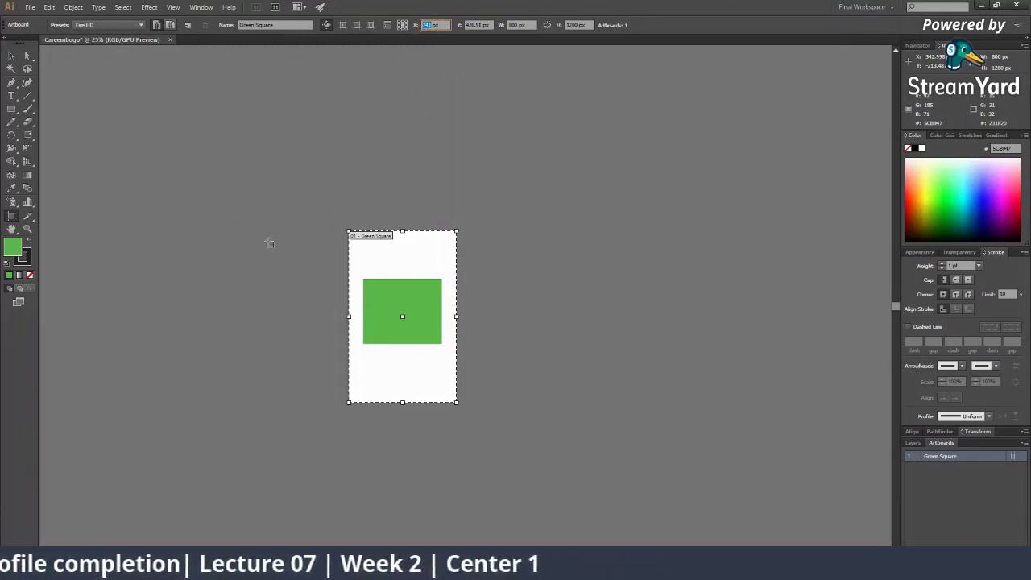
{"action": "left_click_drag", "start_coordinate": [407, 258], "coordinate": [470, 258]}
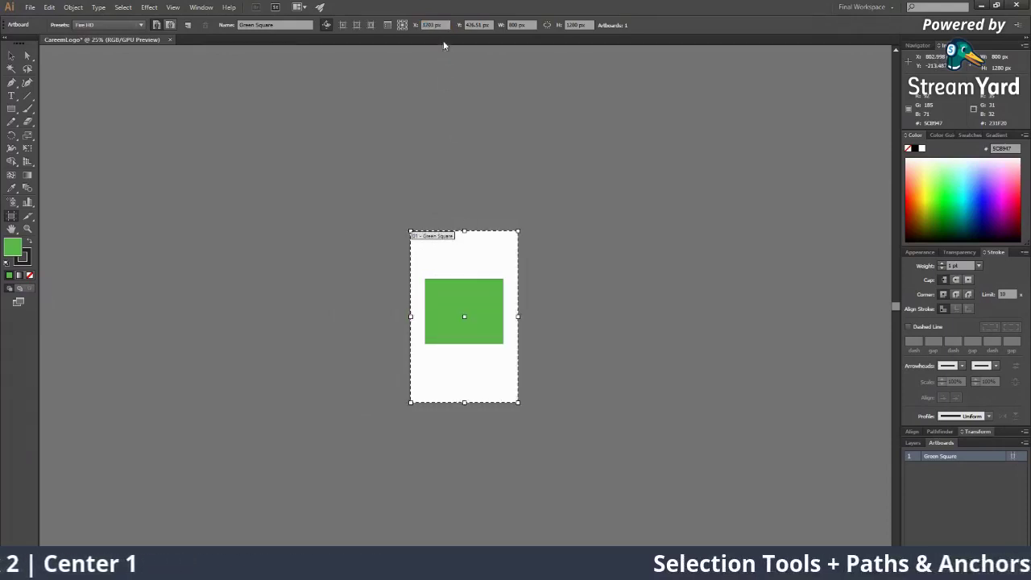
{"action": "left_click", "coordinate": [434, 24]}
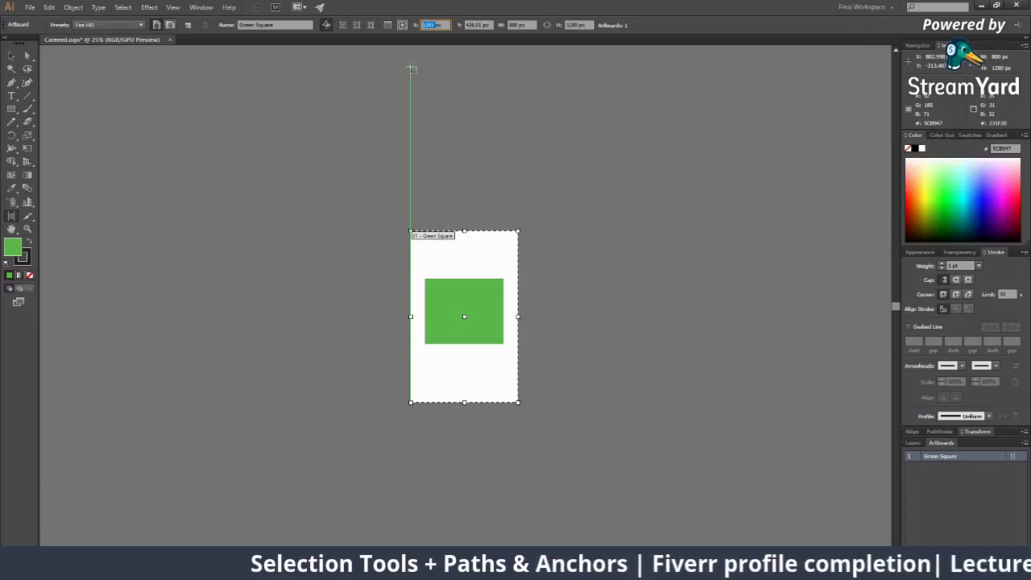
{"action": "left_click_drag", "start_coordinate": [458, 245], "coordinate": [363, 244]}
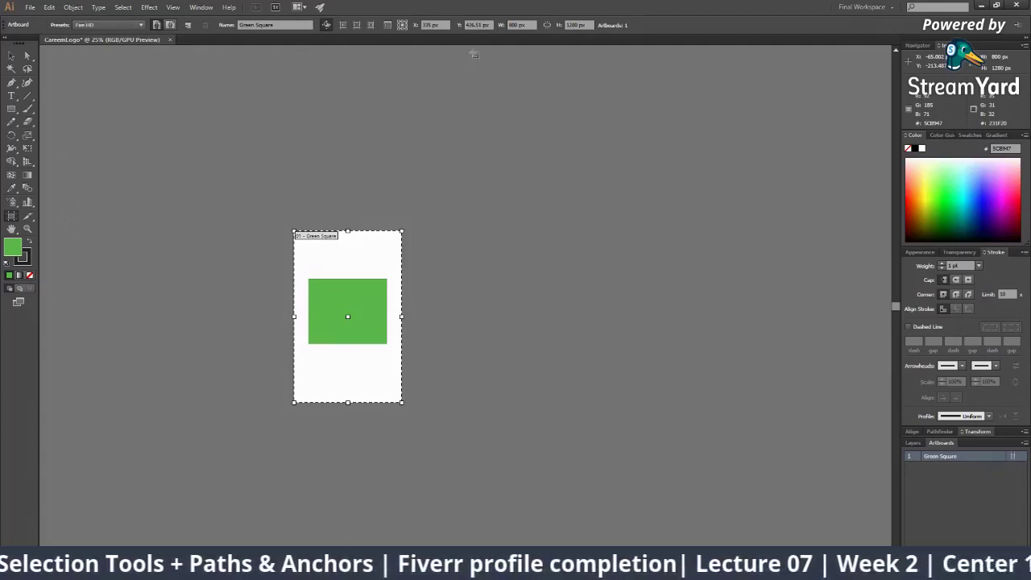
Step: Move the Green Square artboard with its artwork vertically to Y about 1406 px, up to about -493 px, and back down to about 677 px
{"action": "scroll", "coordinate": [467, 108], "scroll_direction": "down", "scroll_amount": 2}
{"action": "scroll", "coordinate": [429, 179], "scroll_direction": "down", "scroll_amount": 1}
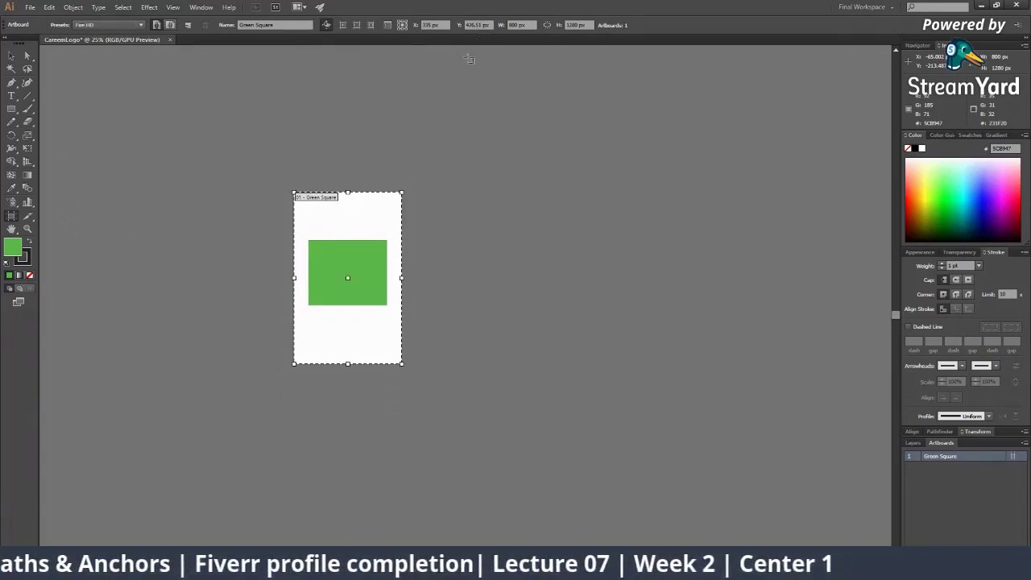
{"action": "left_click_drag", "start_coordinate": [362, 210], "coordinate": [360, 341]}
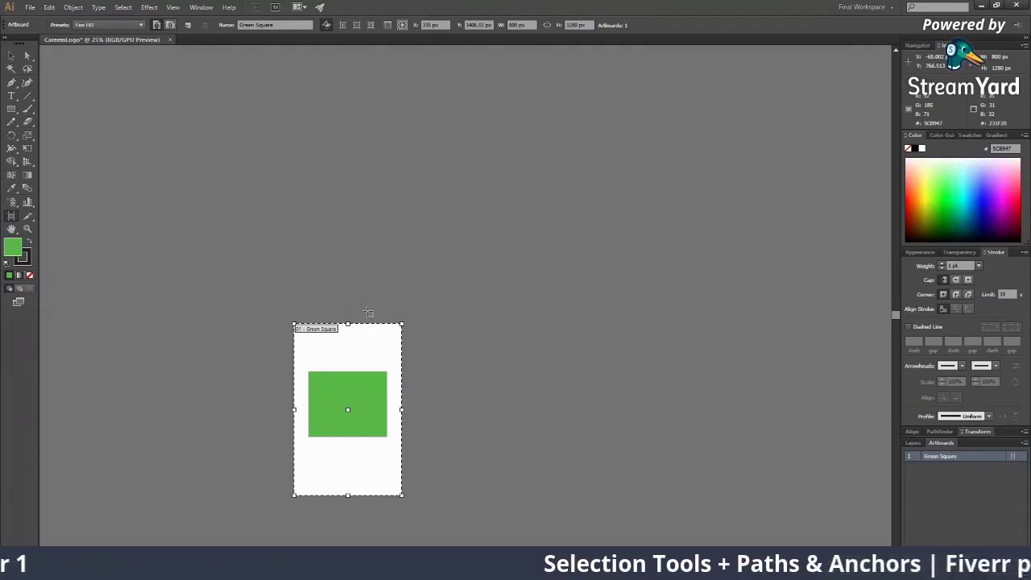
{"action": "left_click_drag", "start_coordinate": [369, 348], "coordinate": [371, 88]}
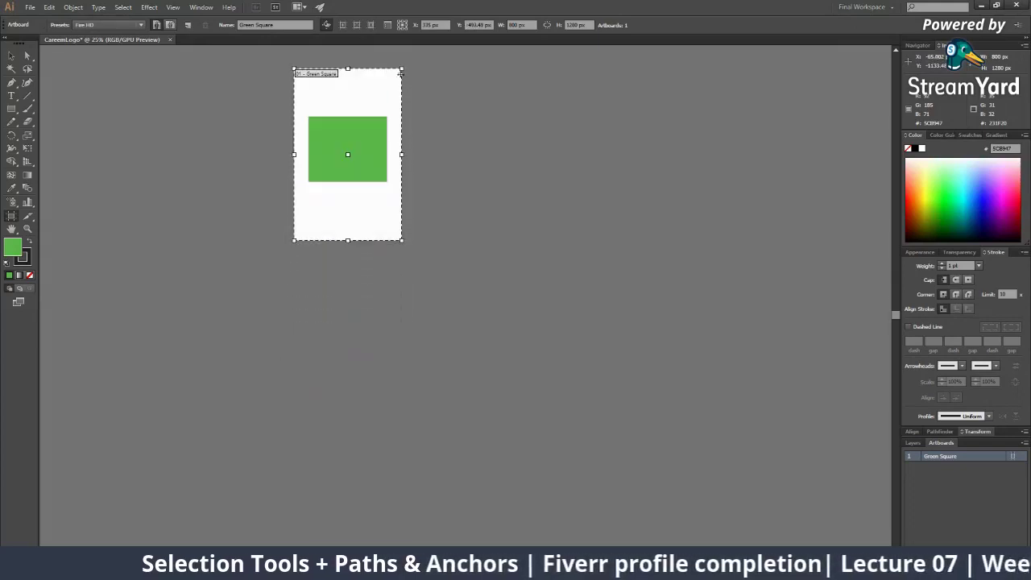
{"action": "double_click", "coordinate": [480, 24]}
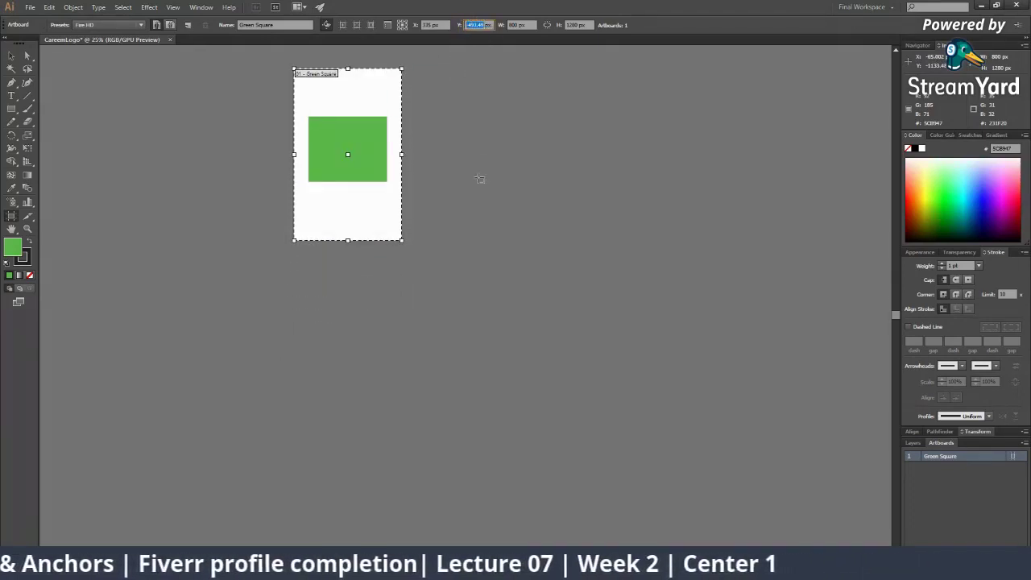
{"action": "left_click_drag", "start_coordinate": [355, 93], "coordinate": [357, 253]}
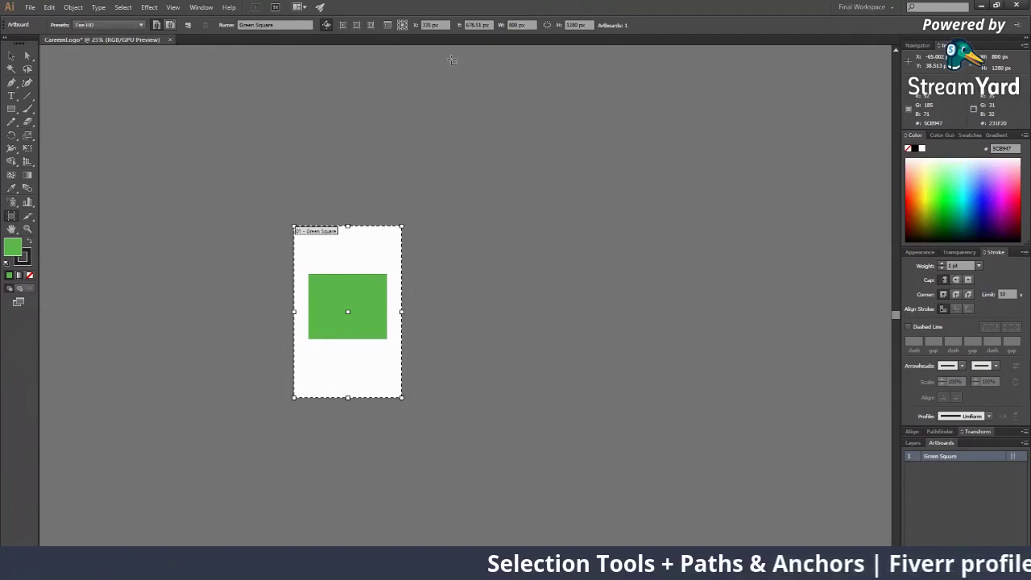
{"action": "key", "text": "z"}
{"action": "left_click", "coordinate": [419, 295], "text": "alt"}
{"action": "left_click_drag", "start_coordinate": [329, 305], "coordinate": [438, 184]}
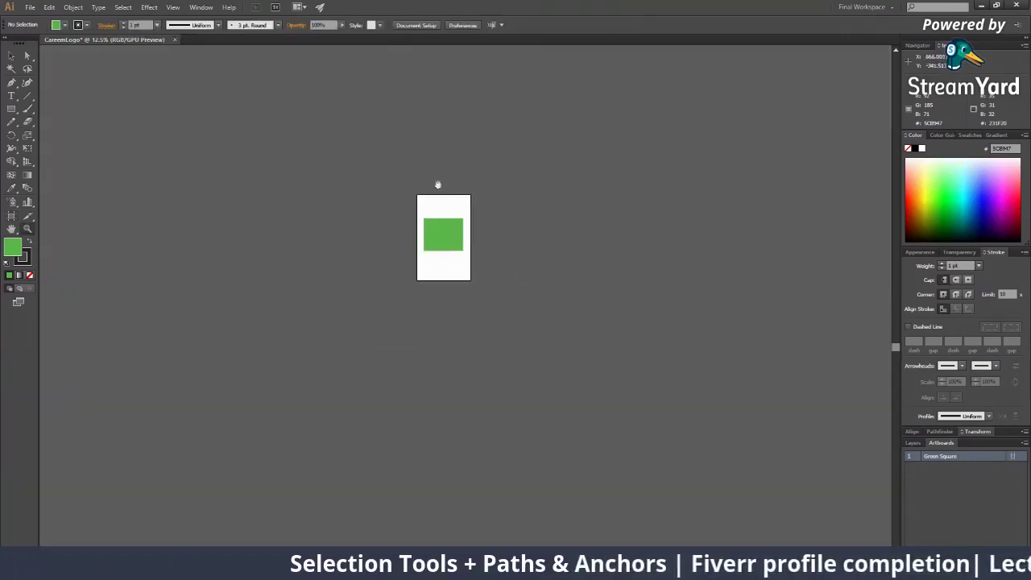
Step: Resize the Green Square artboard to 1500 px wide and 1350 px high
{"action": "left_click", "coordinate": [435, 250]}
{"action": "left_click", "coordinate": [468, 343]}
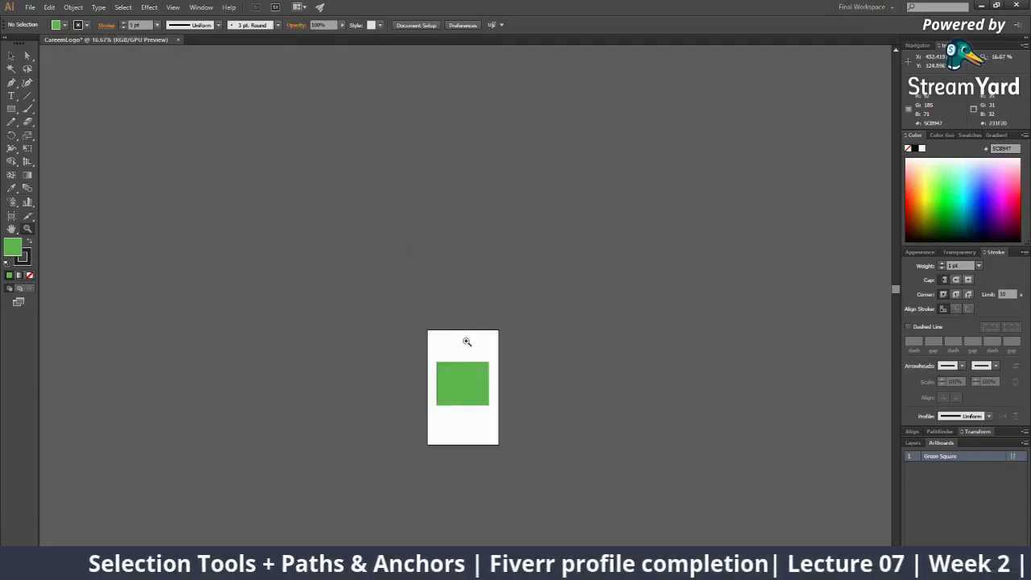
{"action": "left_click", "coordinate": [461, 301]}
{"action": "left_click", "coordinate": [11, 216]}
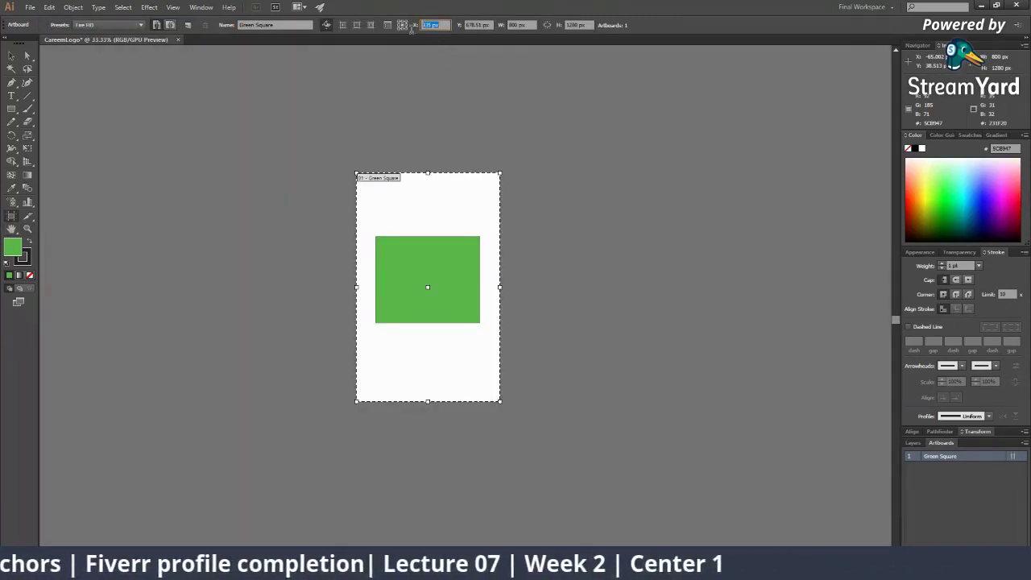
{"action": "left_click", "coordinate": [469, 24]}
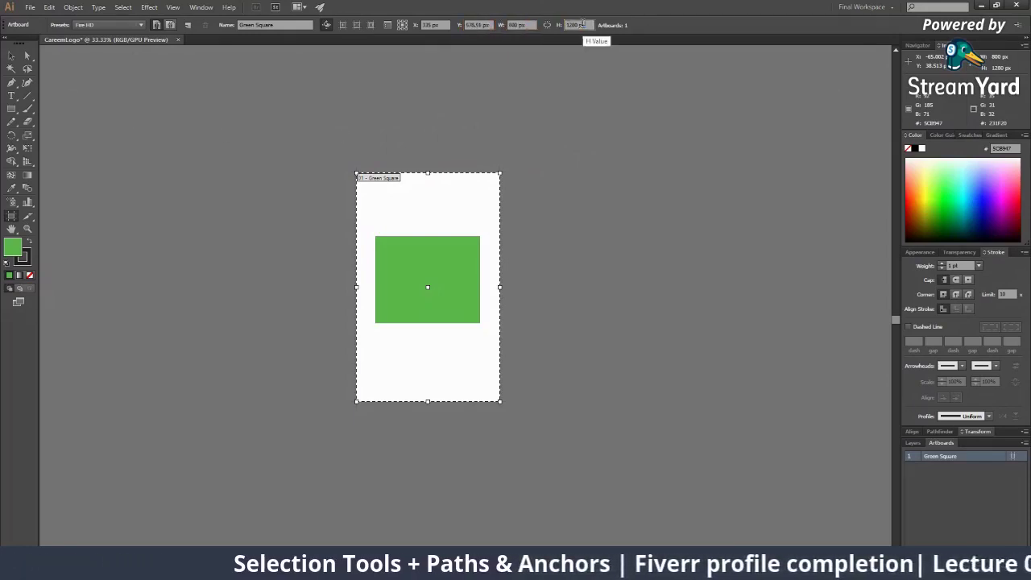
{"action": "left_click", "coordinate": [576, 25]}
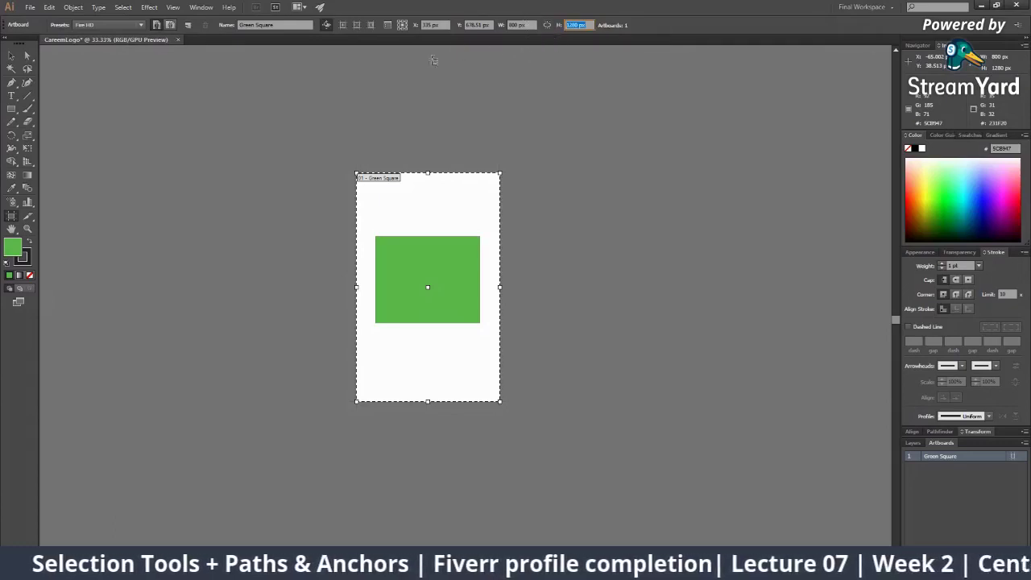
{"action": "left_click", "coordinate": [513, 23]}
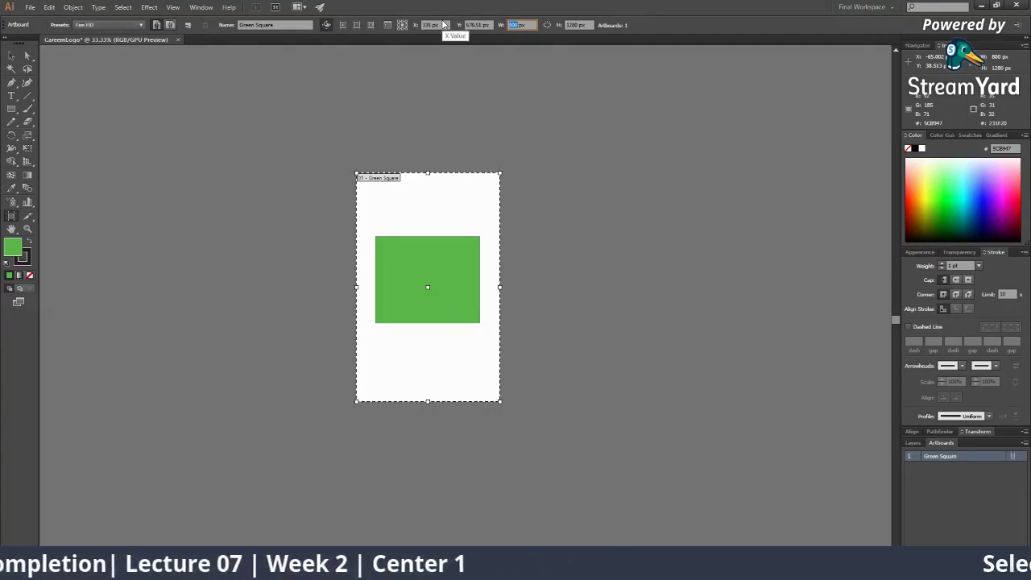
{"action": "type", "text": "1500"}
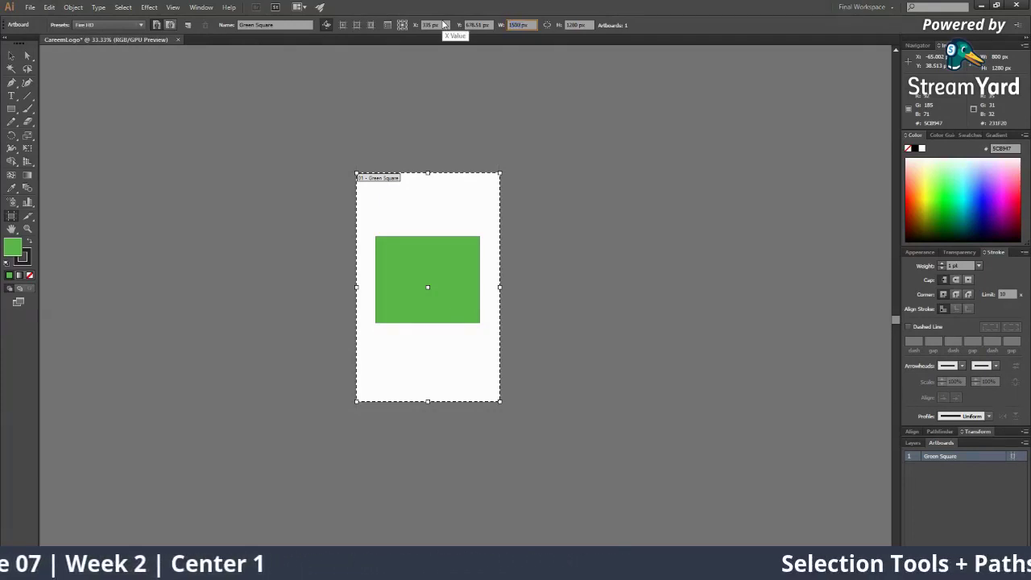
{"action": "key", "text": "Tab"}
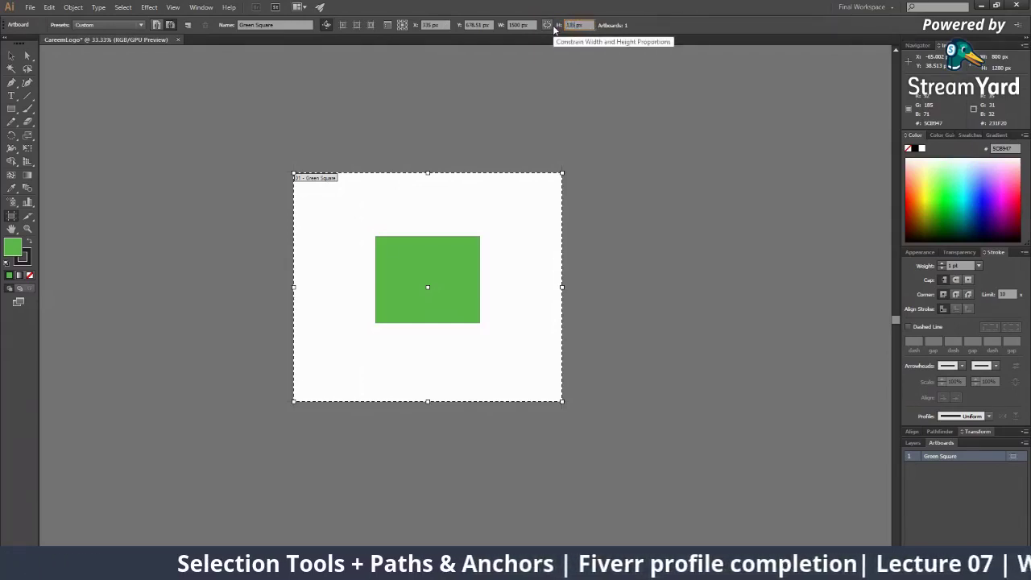
{"action": "key", "text": "Return"}
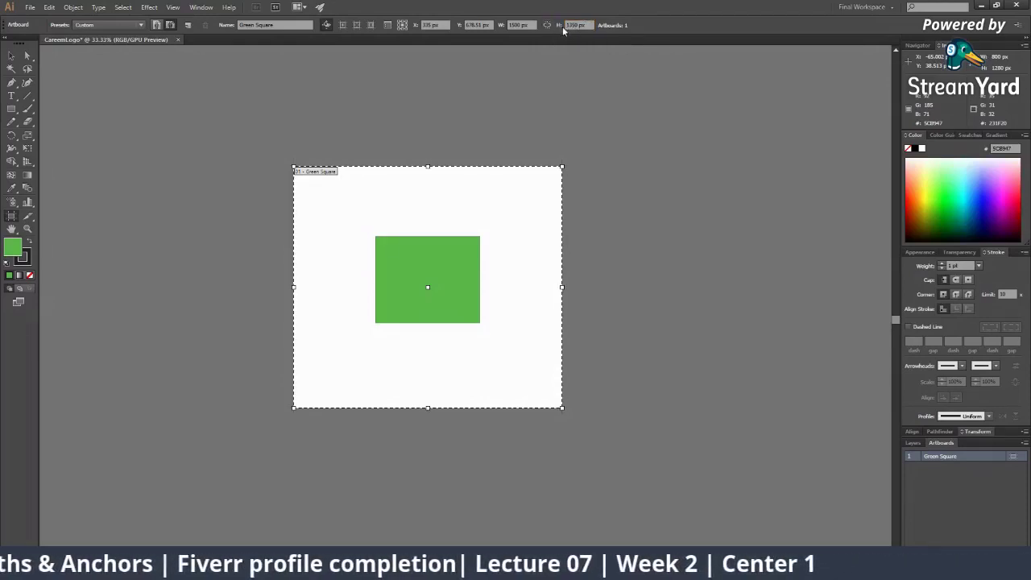
Step: Set the Green Square artboard to 2000 px wide and 1000 px high, and leave artboard editing
{"action": "left_click", "coordinate": [519, 25]}
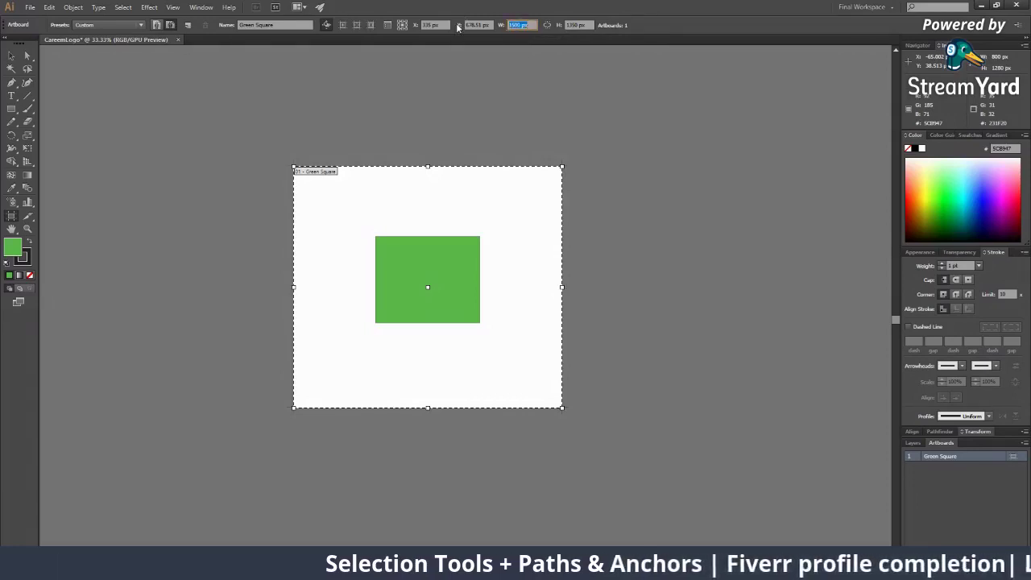
{"action": "type", "text": "200"}
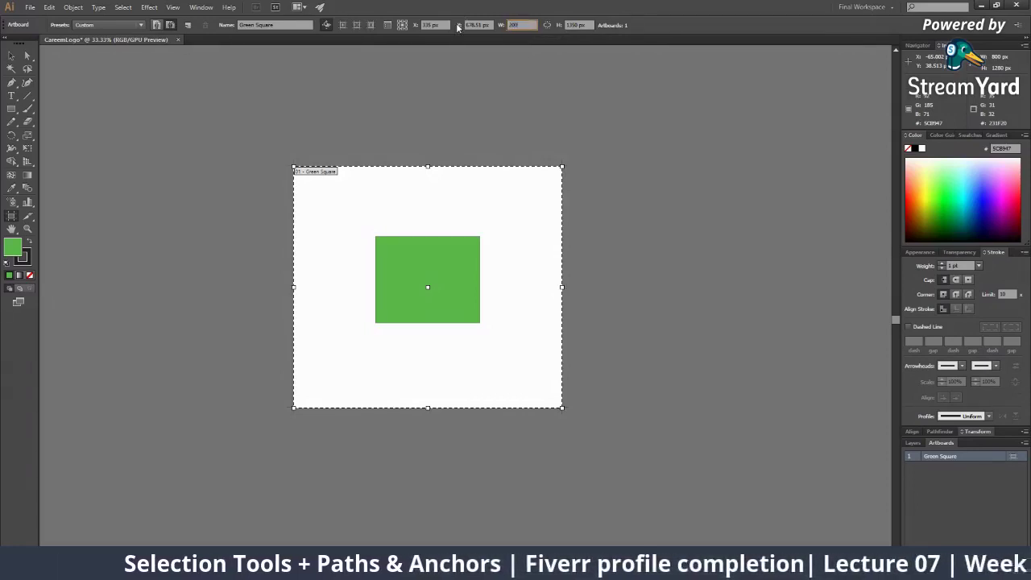
{"action": "key", "text": "Tab"}
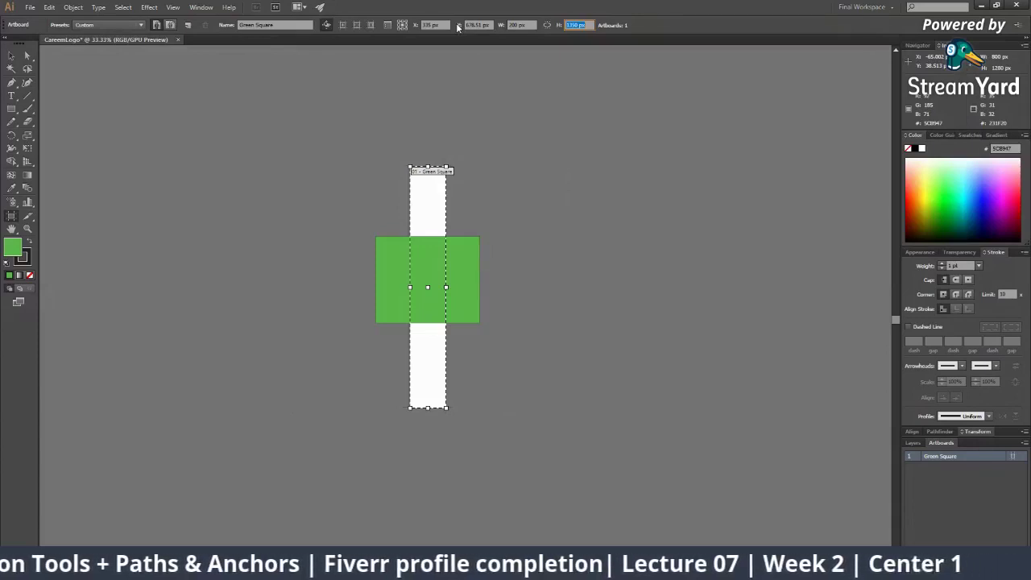
{"action": "key", "text": "BackSpace"}
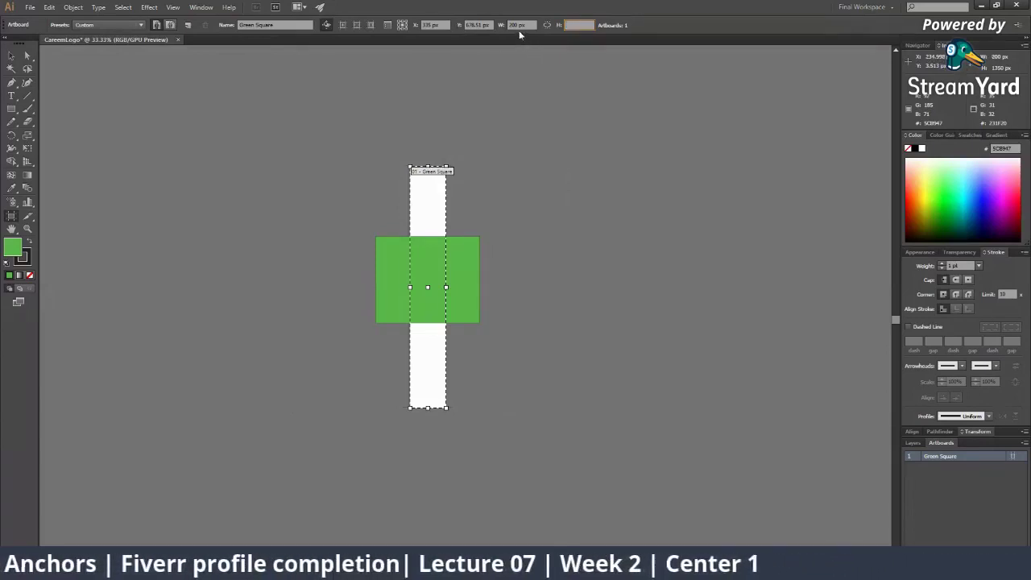
{"action": "left_click", "coordinate": [520, 25]}
{"action": "key", "text": "Tab"}
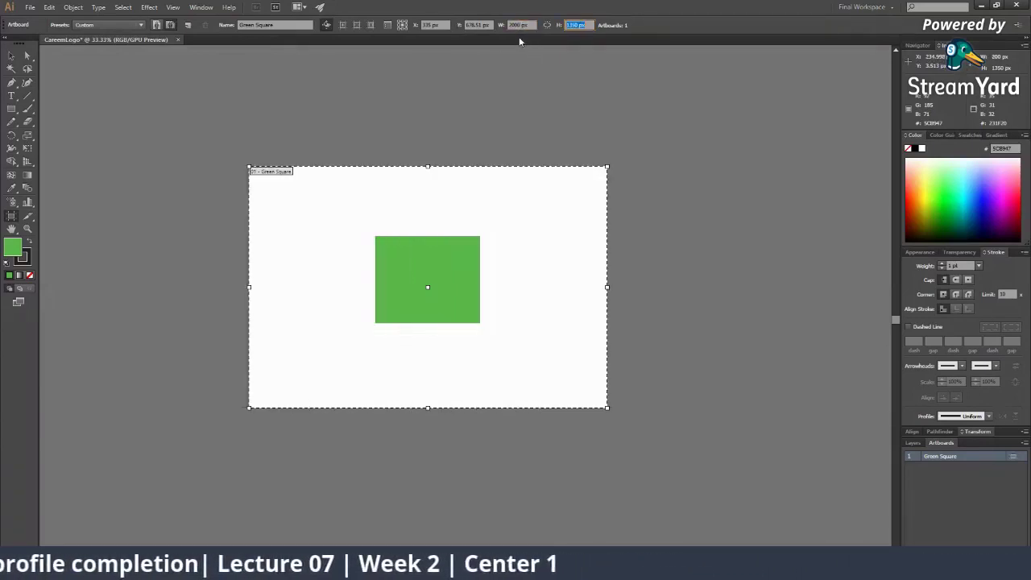
{"action": "type", "text": "1"}
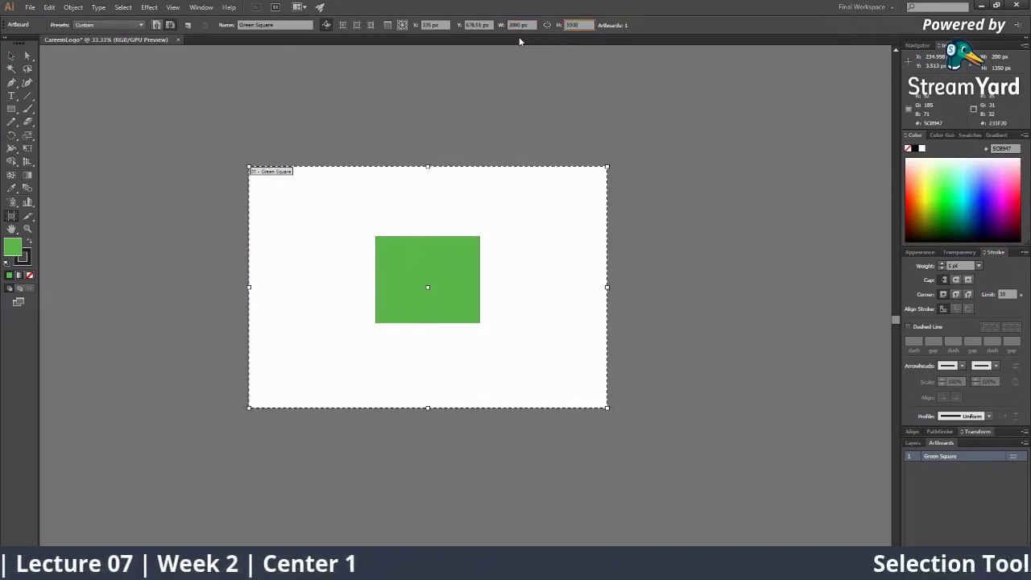
{"action": "type", "text": "000"}
{"action": "key", "text": "Return"}
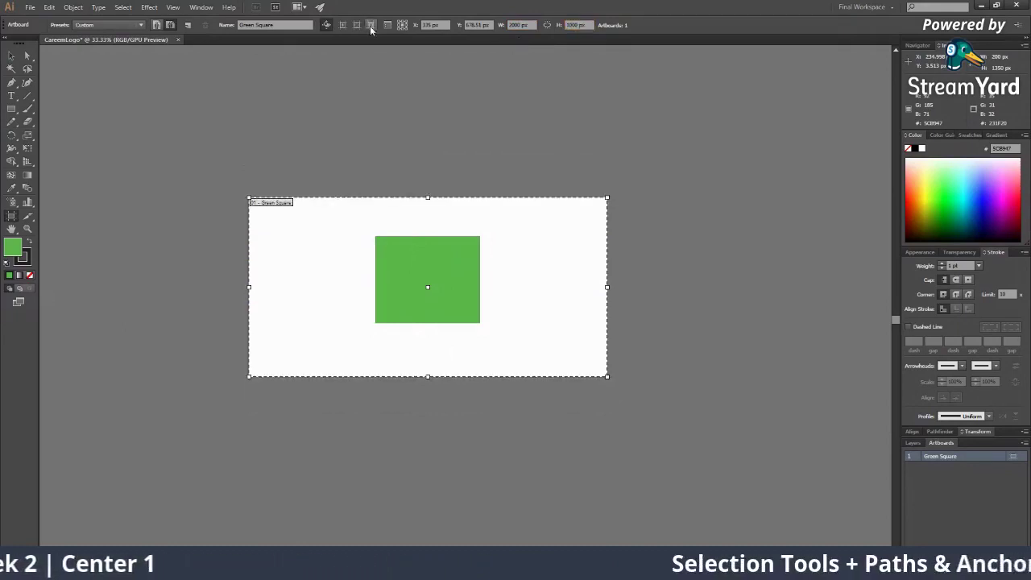
{"action": "left_click", "coordinate": [11, 55]}
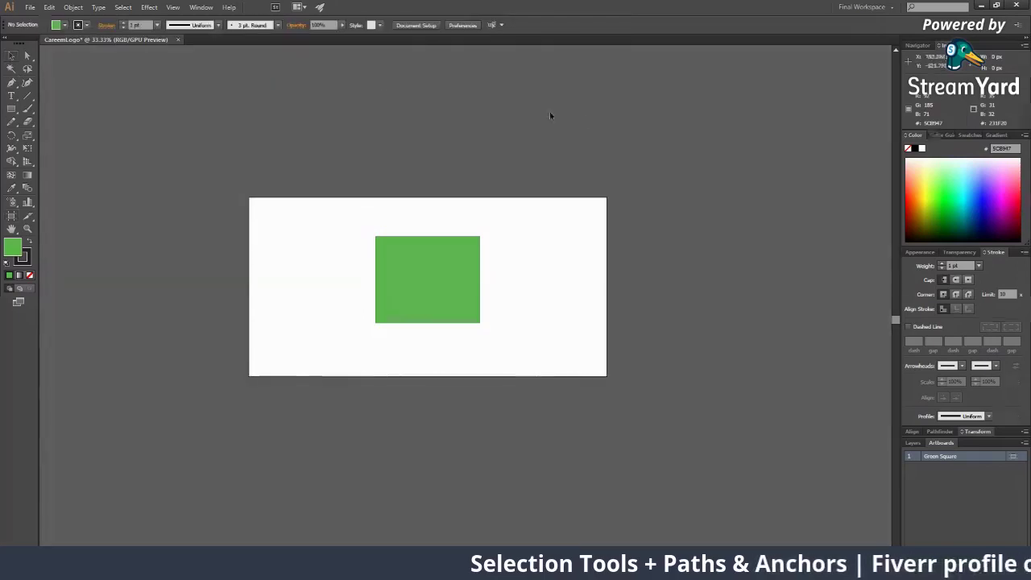
Step: Edit the Green Square artboard again and constrain its width and height proportions
{"action": "left_click", "coordinate": [12, 216]}
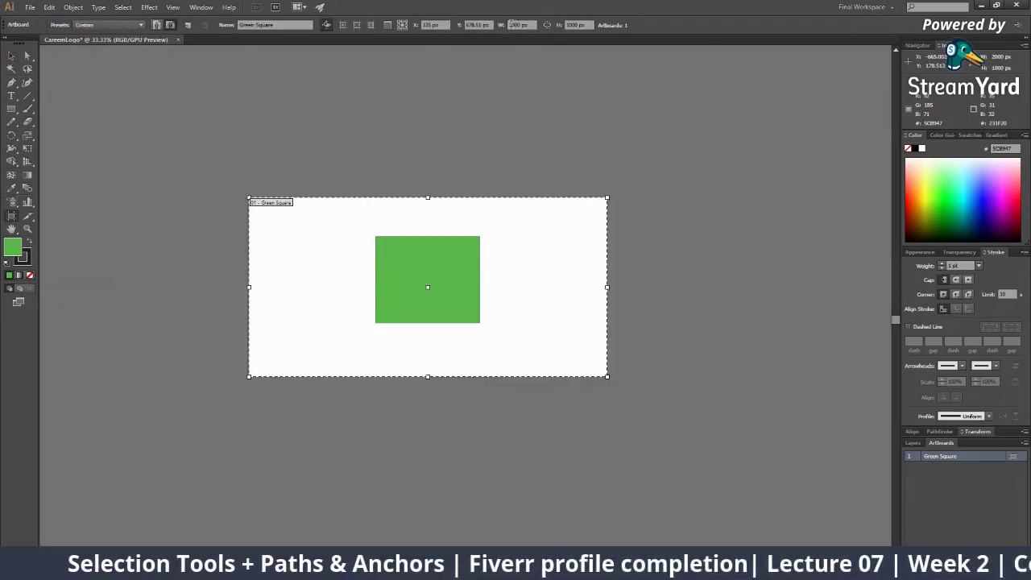
{"action": "left_click", "coordinate": [519, 24]}
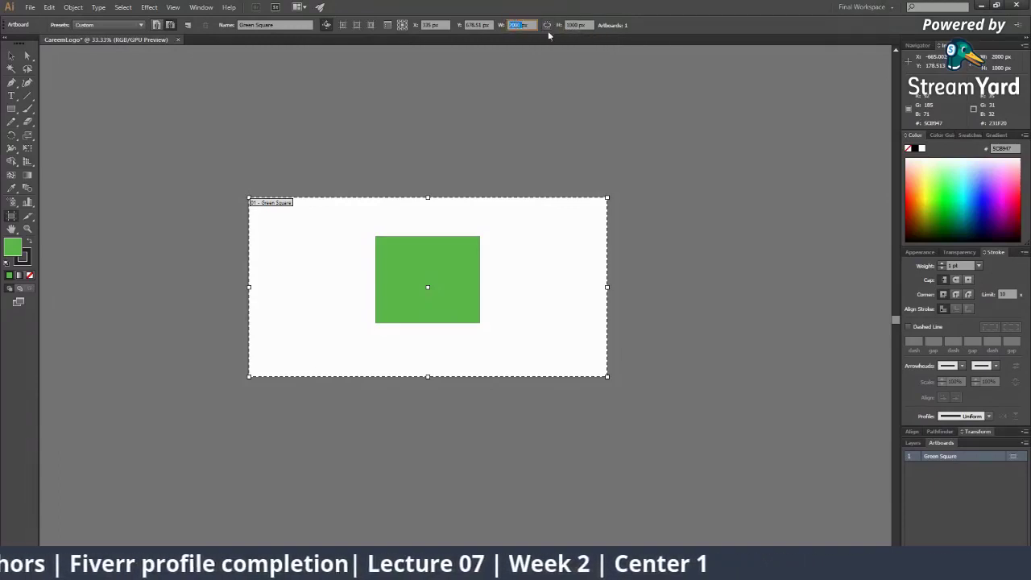
{"action": "key", "text": "Return"}
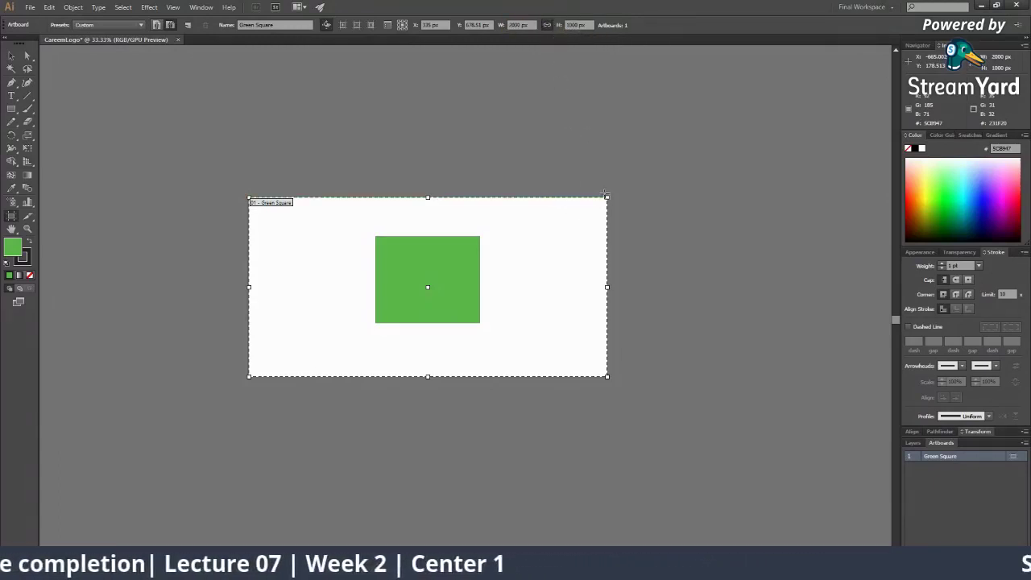
Step: Try enlarging the artboard from its upper-right corner to about 2853 by 1553 px, and undo the resize
{"action": "left_click_drag", "start_coordinate": [605, 196], "coordinate": [760, 98]}
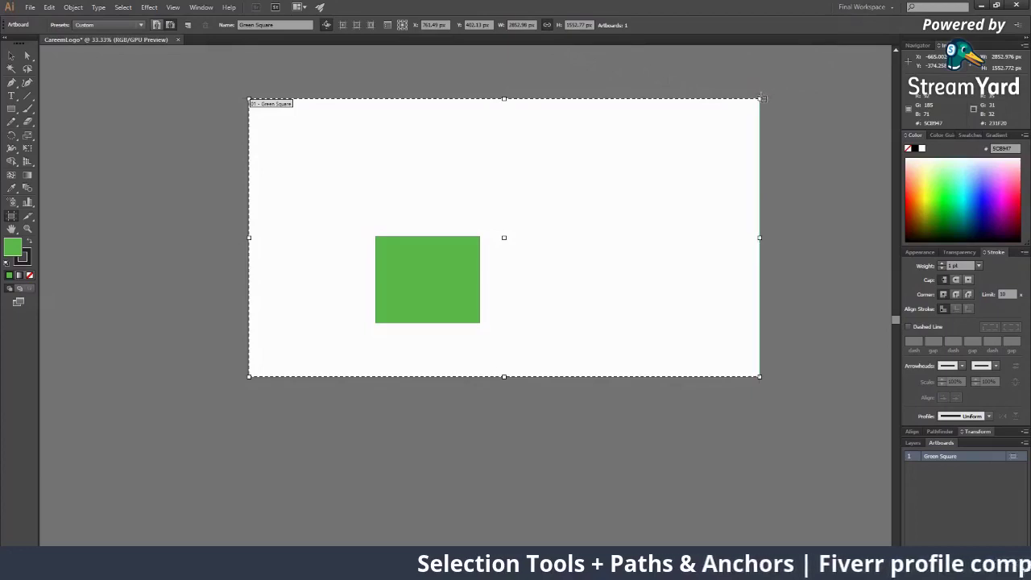
{"action": "mouse_move", "coordinate": [759, 98]}
{"action": "left_mouse_down"}
{"action": "mouse_move", "coordinate": [705, 135]}
{"action": "mouse_move", "coordinate": [555, 196]}
{"action": "mouse_move", "coordinate": [492, 239]}
{"action": "mouse_move", "coordinate": [748, 153]}
{"action": "mouse_move", "coordinate": [813, 96]}
{"action": "mouse_move", "coordinate": [759, 98]}
{"action": "left_mouse_up"}
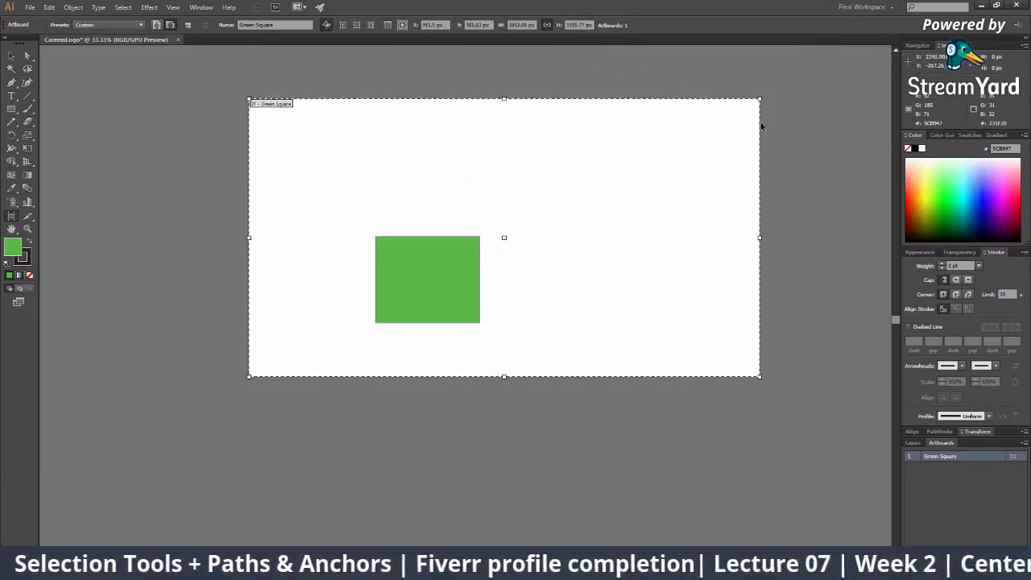
{"action": "key", "text": "ctrl+z"}
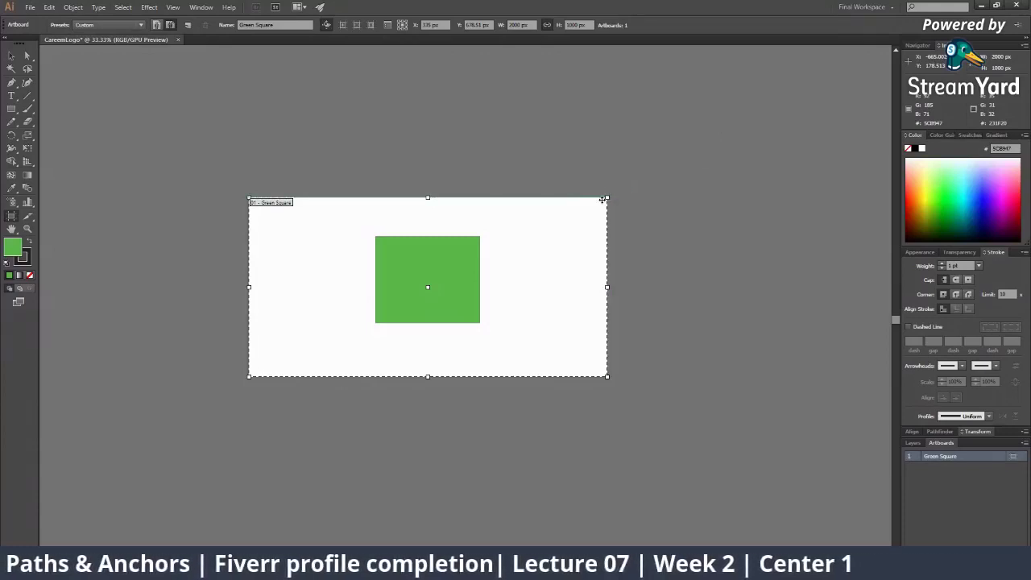
Step: Scale the artboard proportionally about its center to about 3323 by 1661.5 px
{"action": "left_click_drag", "start_coordinate": [602, 199], "coordinate": [725, 138]}
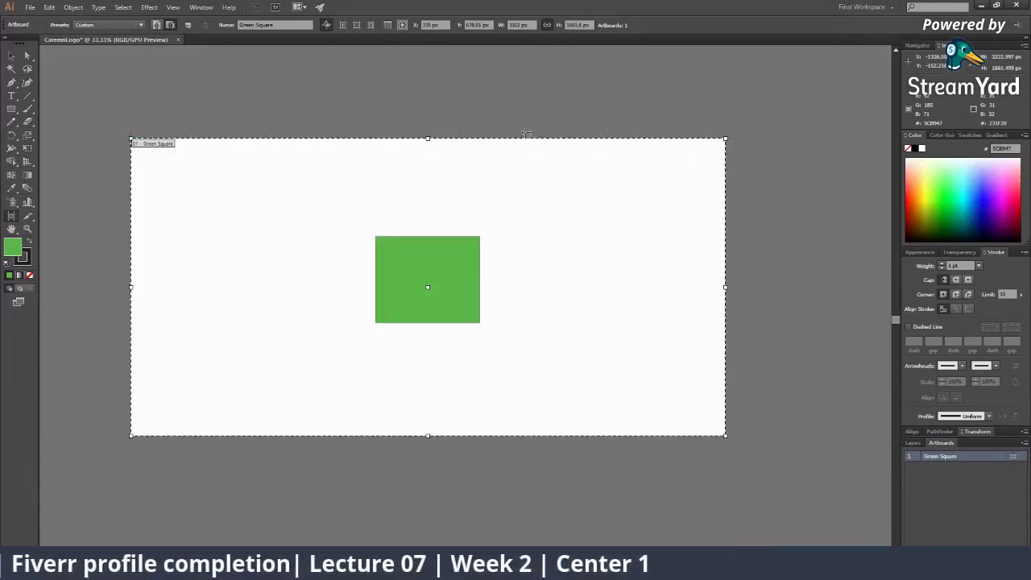
{"action": "key", "text": "Escape"}
{"action": "key", "text": "ctrl+minus"}
{"action": "key", "text": "ctrl+minus"}
{"action": "key", "text": "ctrl+minus"}
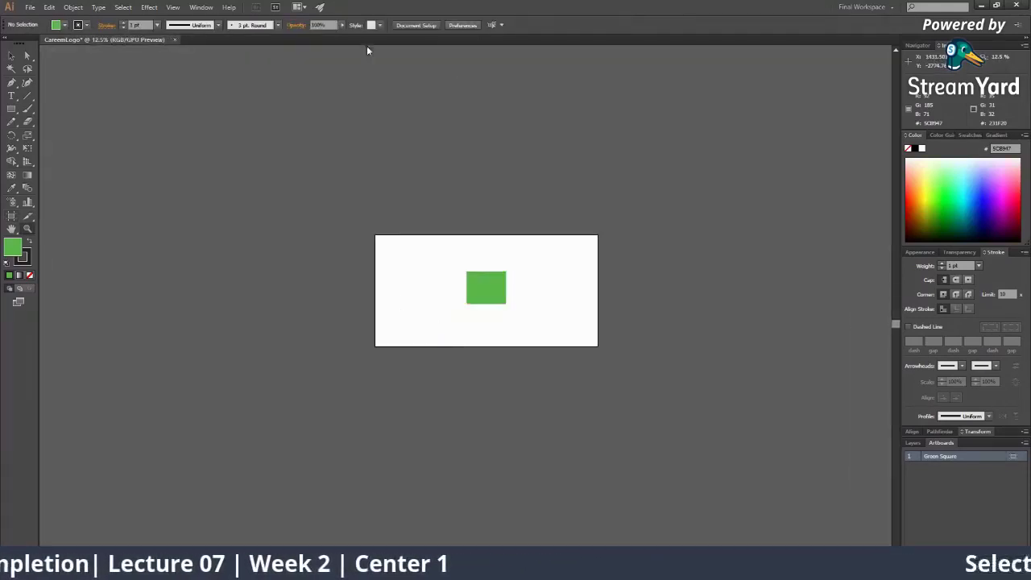
Step: Set the Green Square artboard's width to 4000 px with the proportions constrained
{"action": "key", "text": "shift+o"}
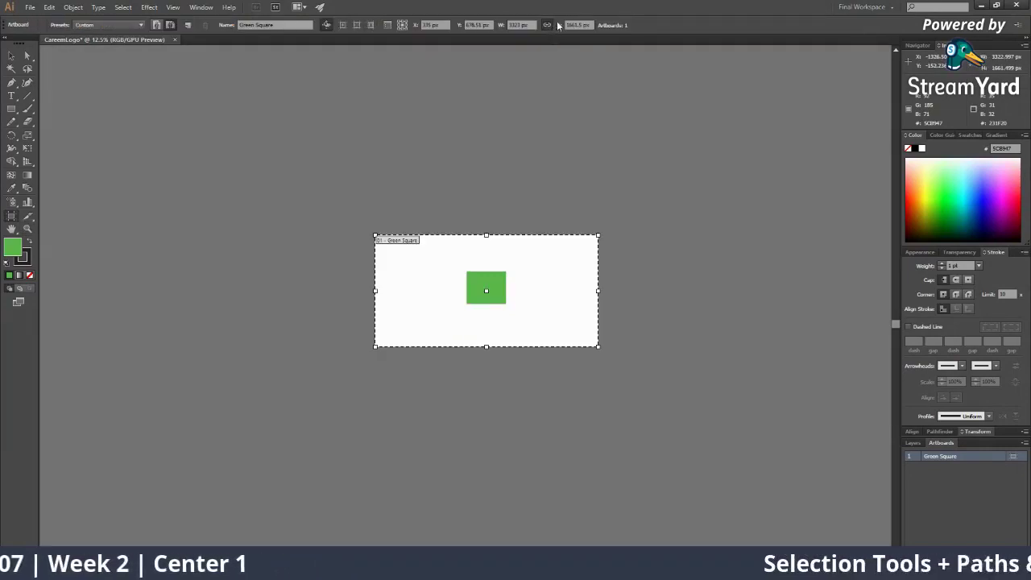
{"action": "left_click", "coordinate": [524, 24]}
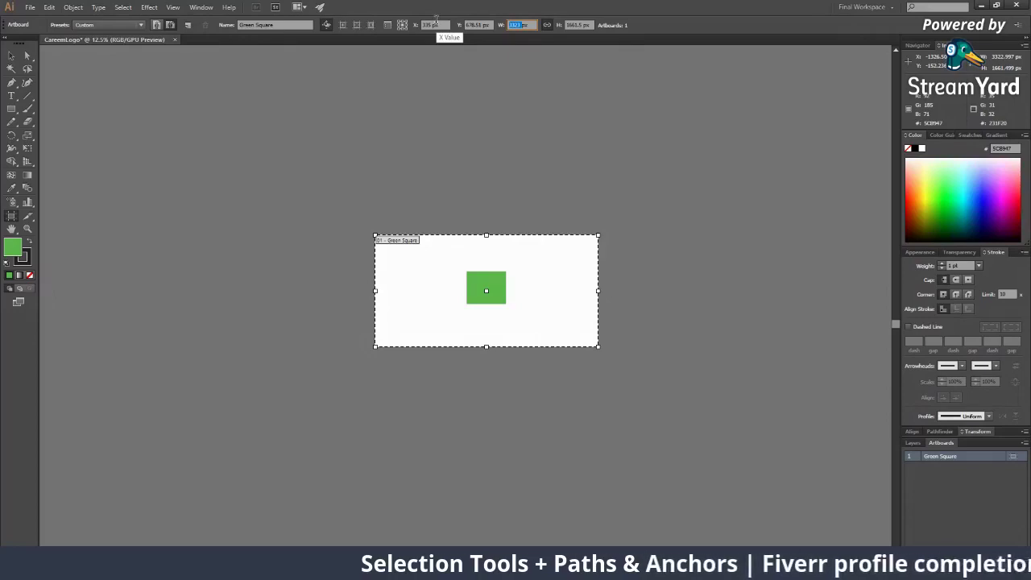
{"action": "type", "text": "4000px"}
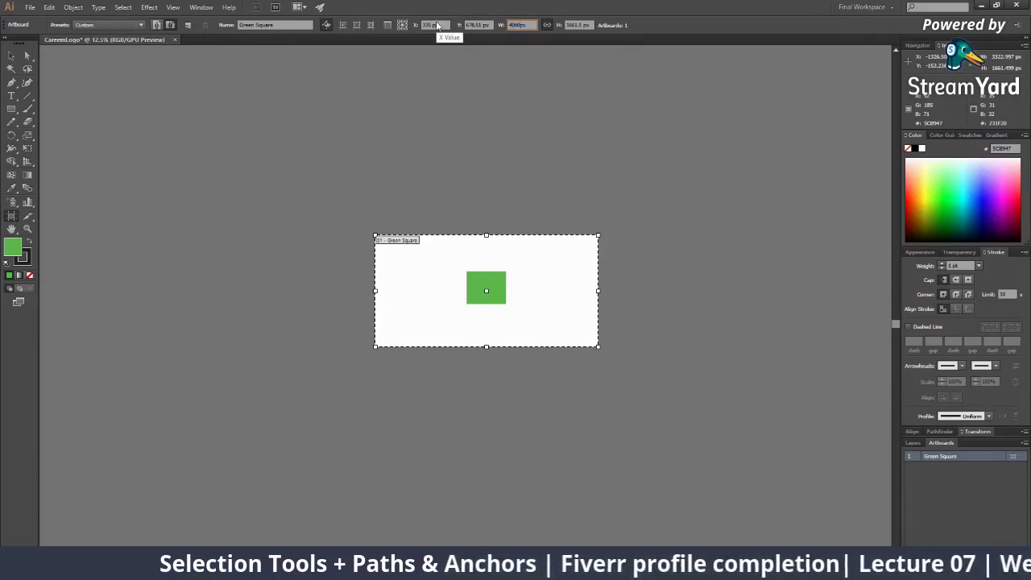
{"action": "key", "text": "Tab"}
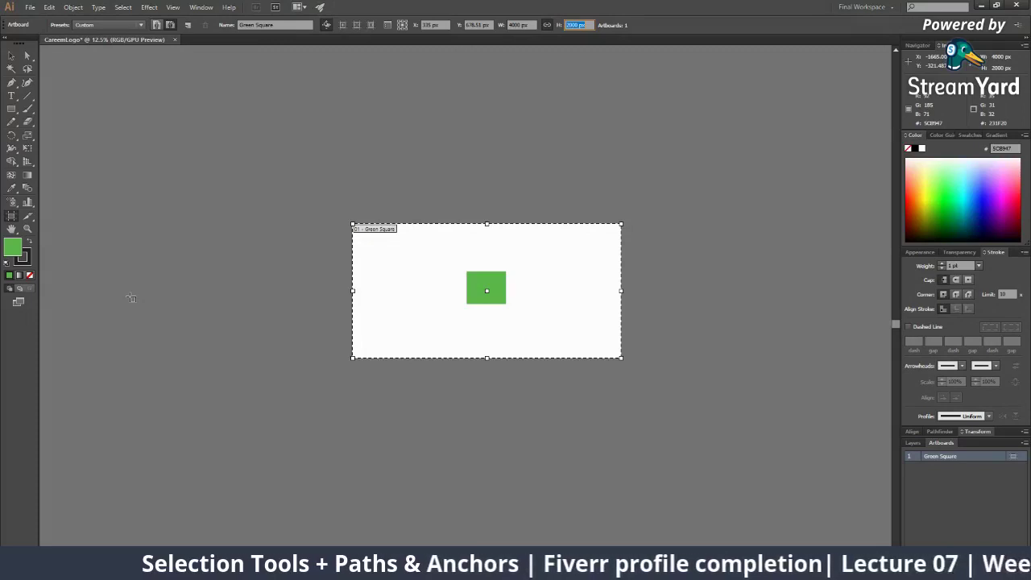
{"action": "key", "text": "Escape"}
Step: Move the artboard with its green rectangle horizontally toward the canvas's left edge, to X about -3519 px
{"action": "key", "text": "z"}
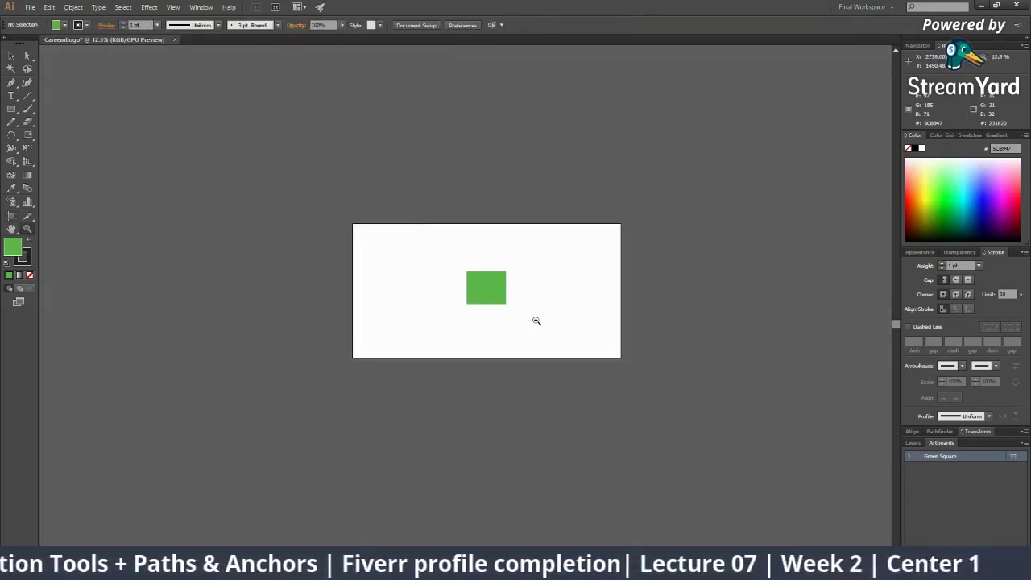
{"action": "left_click", "coordinate": [536, 321], "text": "alt"}
{"action": "left_click", "coordinate": [11, 216]}
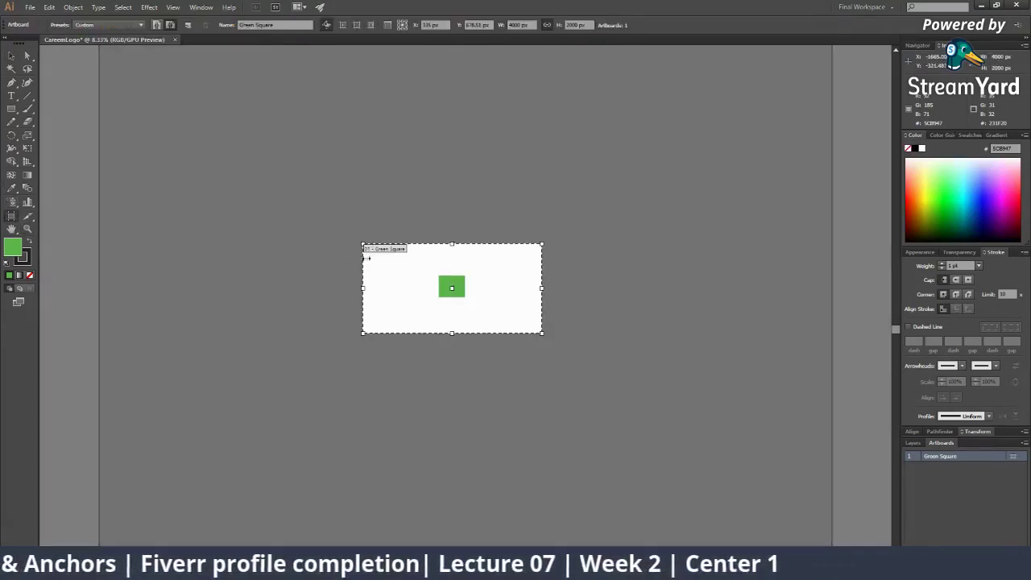
{"action": "left_click_drag", "start_coordinate": [366, 258], "coordinate": [194, 257]}
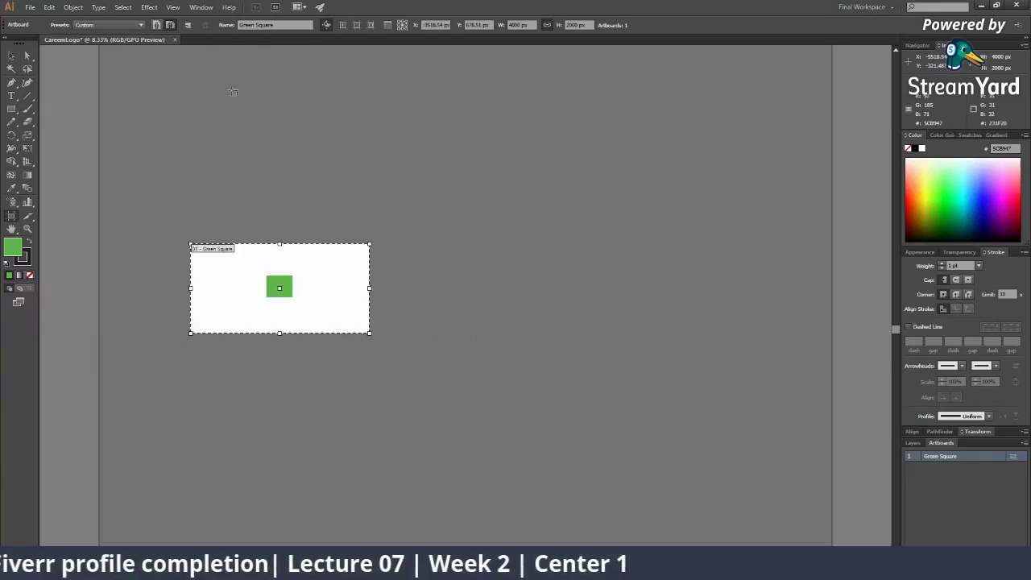
Step: Add a new artboard of the same size beside the Green Square artboard, aligned with its top edge
{"action": "left_click", "coordinate": [187, 25]}
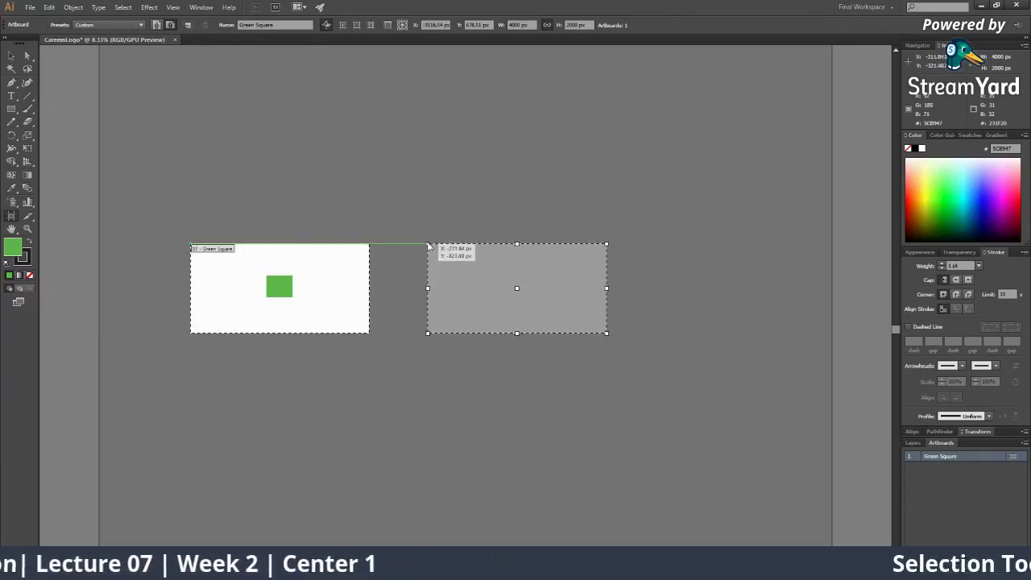
{"action": "left_click", "coordinate": [428, 246]}
{"action": "key", "text": "v"}
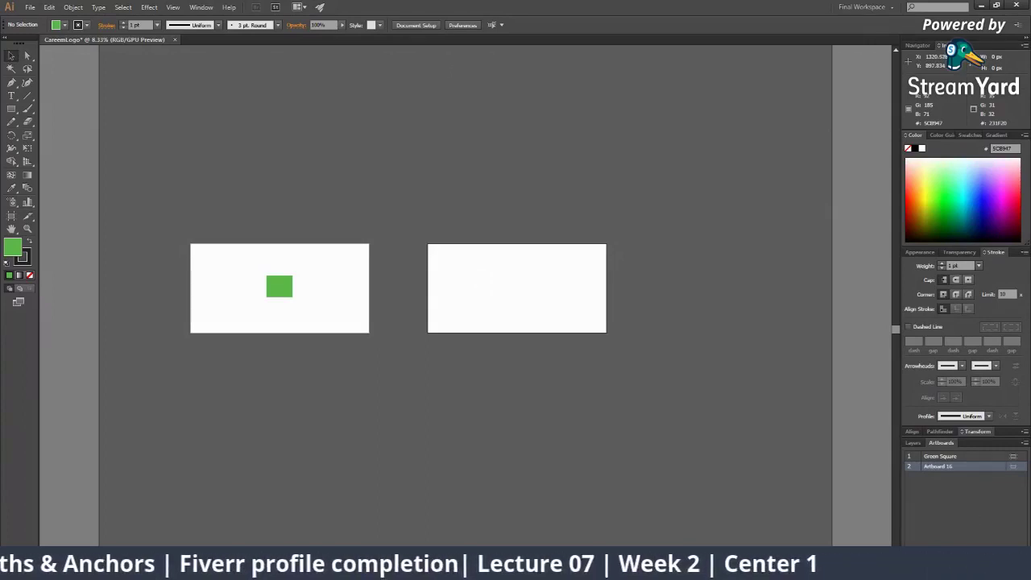
Step: Switch to the StreamYard studio and kick the muted guest with the blue avatar out of it
{"action": "key", "text": "alt+Tab"}
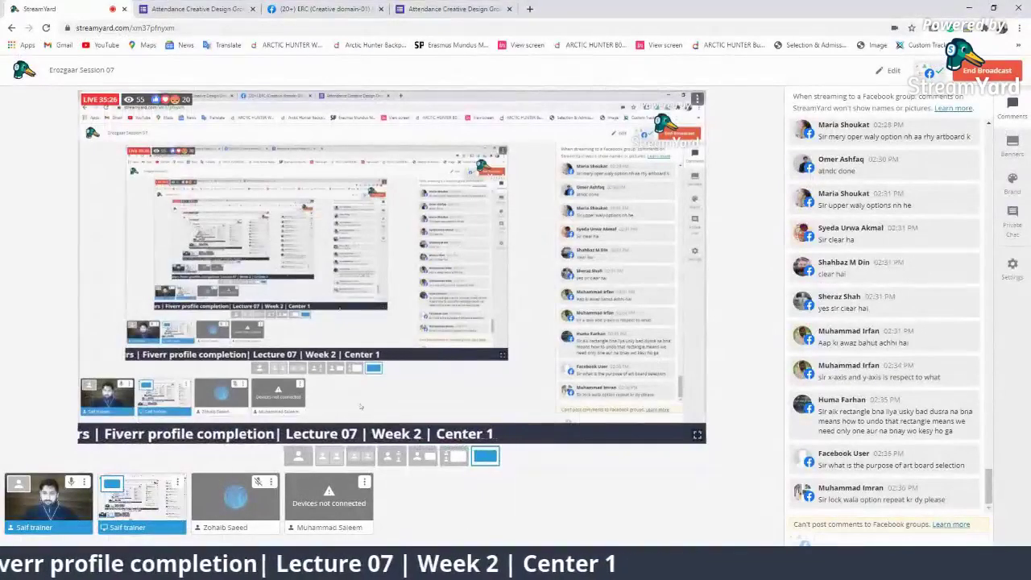
{"action": "left_click", "coordinate": [271, 481]}
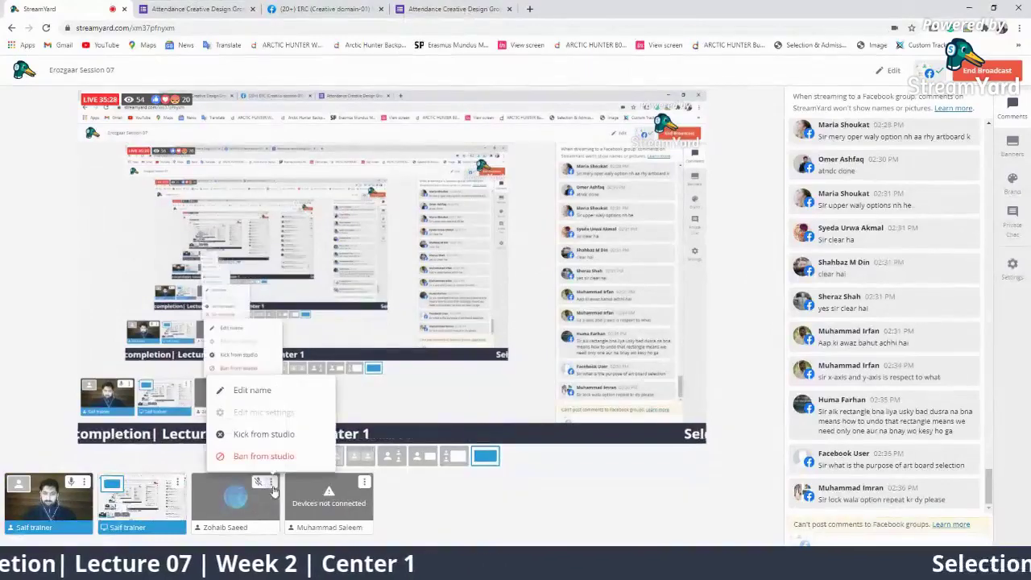
{"action": "left_click", "coordinate": [264, 434]}
{"action": "left_click", "coordinate": [481, 367]}
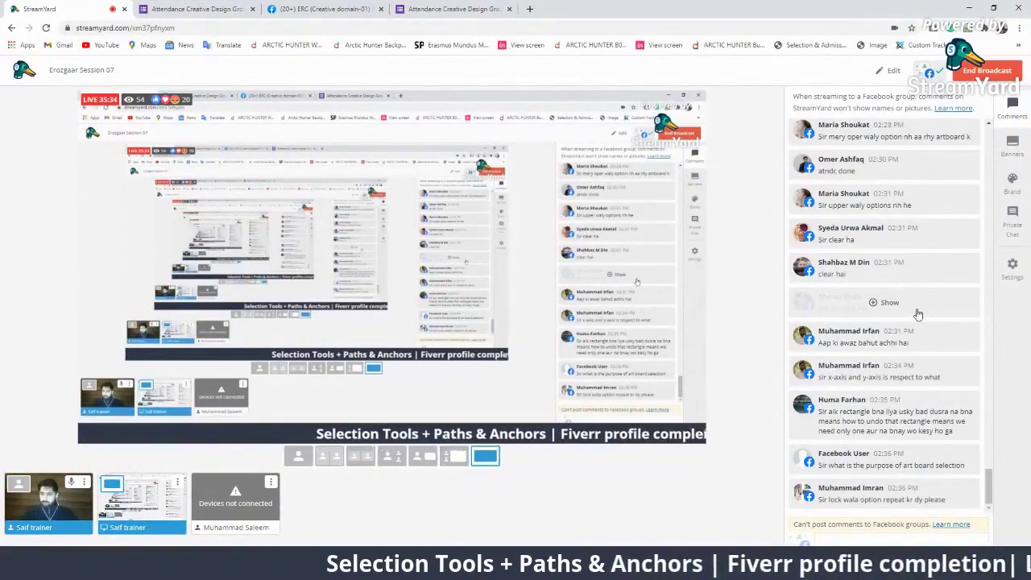
Step: Show the viewer questions about the x- and y-axis and about undoing a rectangle on the broadcast, and hide the last one
{"action": "left_click", "coordinate": [889, 370]}
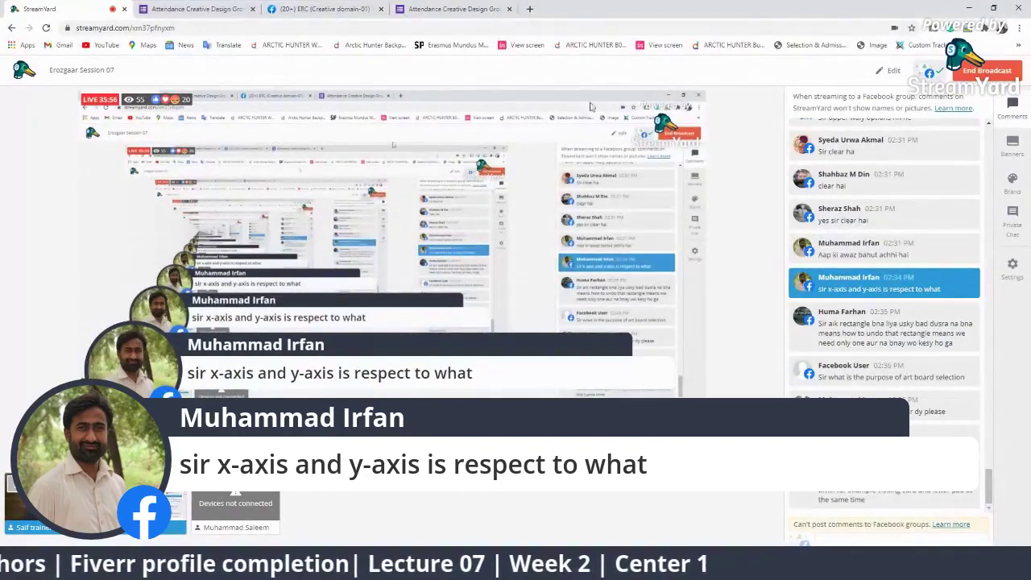
{"action": "left_click", "coordinate": [876, 312]}
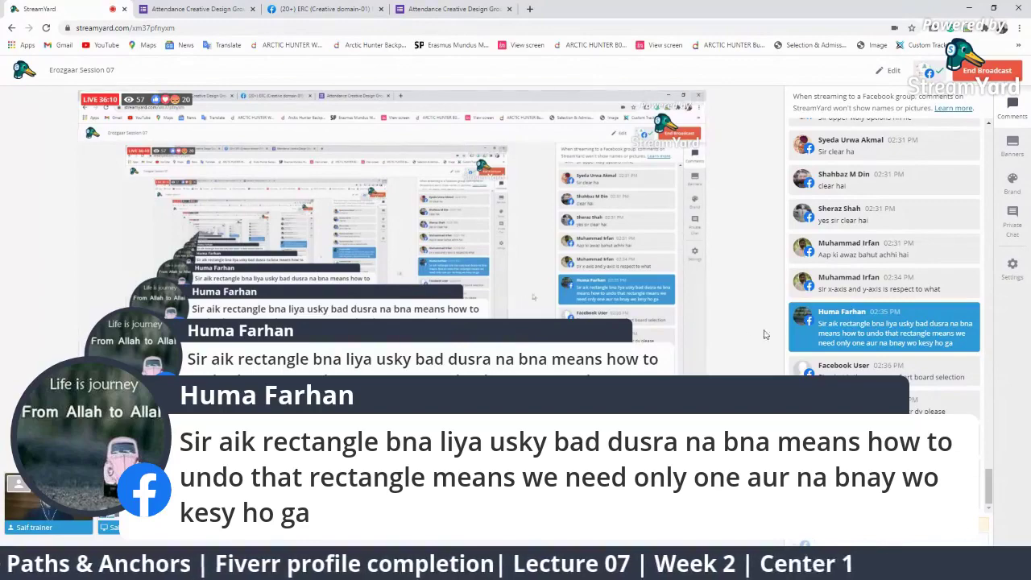
{"action": "left_click", "coordinate": [883, 327]}
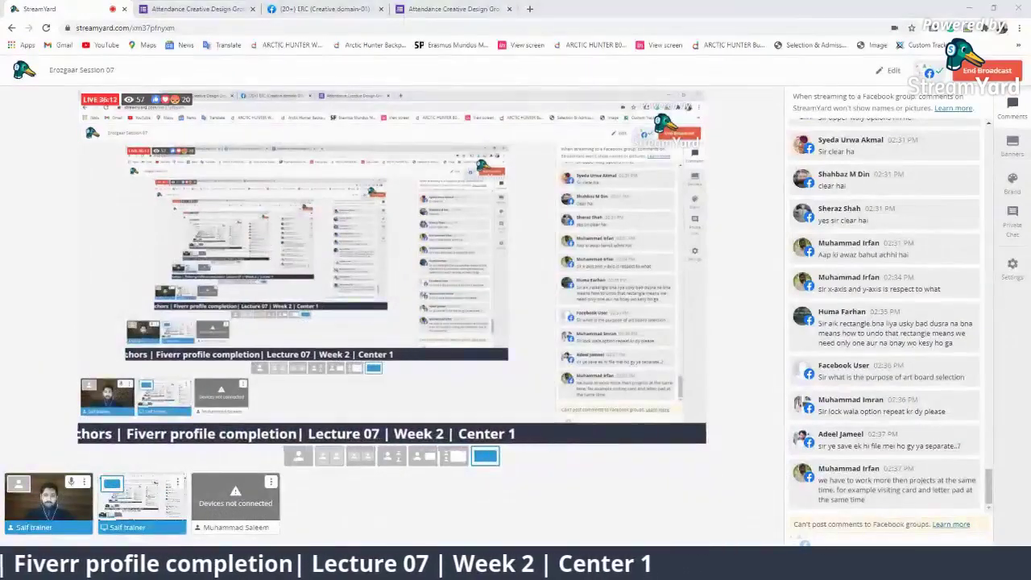
Step: Switch to Illustrator and draw an orange-red (FF4009) rectangle about 1300 by 448 px above the green rectangle on the Green Square artboard
{"action": "key", "text": "alt+Tab"}
{"action": "key", "text": "z"}
{"action": "left_click", "coordinate": [377, 281]}
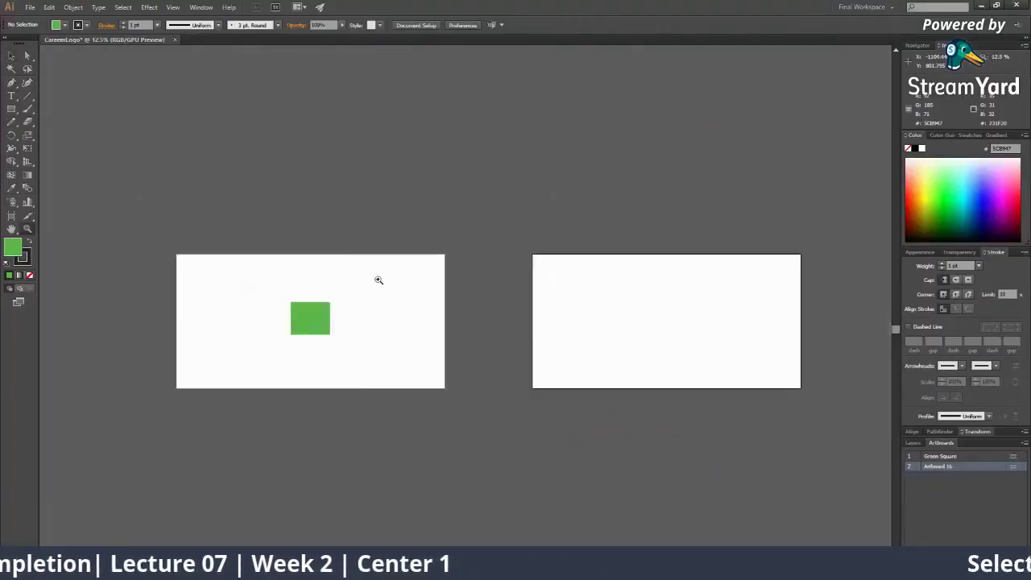
{"action": "left_click", "coordinate": [401, 293]}
{"action": "left_click", "coordinate": [400, 292]}
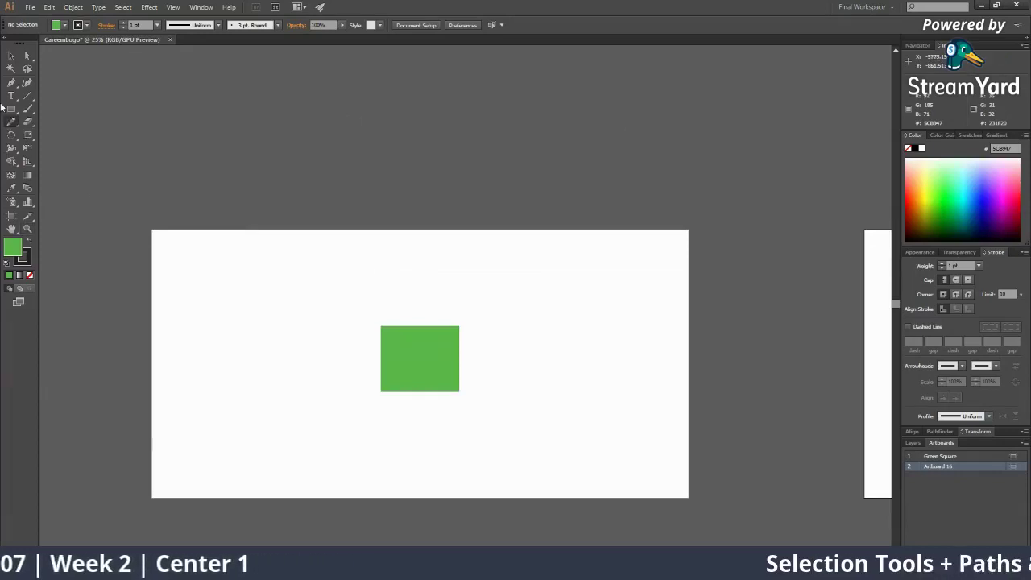
{"action": "left_click", "coordinate": [11, 108]}
{"action": "left_click", "coordinate": [916, 190]}
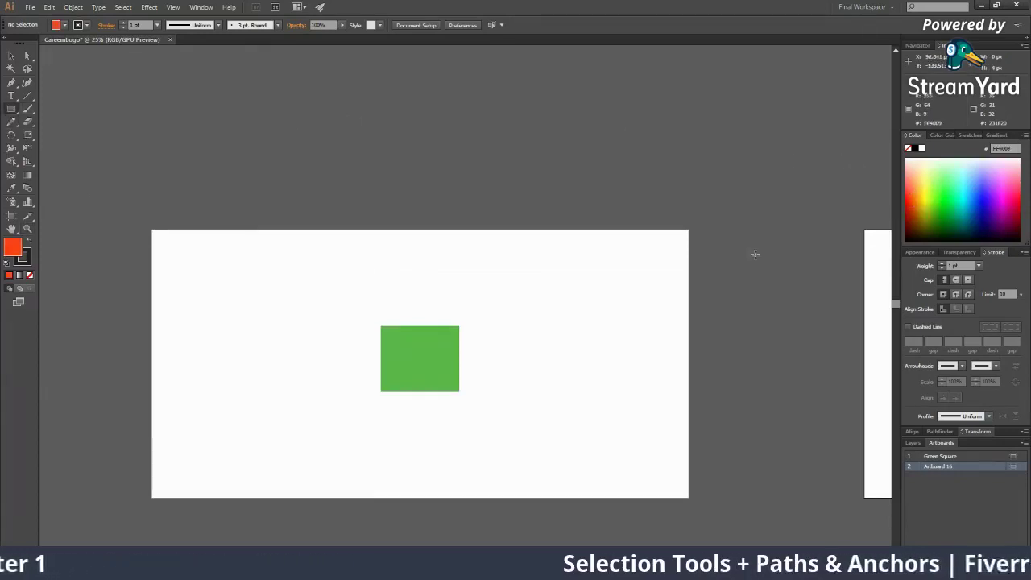
{"action": "left_click_drag", "start_coordinate": [220, 260], "coordinate": [393, 317]}
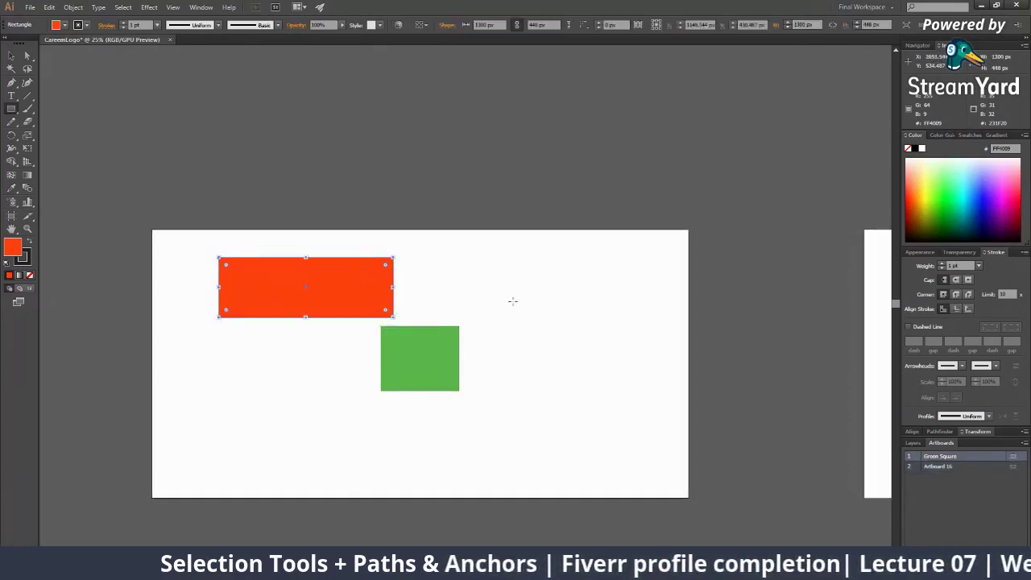
Step: Replace the orange rectangle with a new one about 1920 by 578 px, starting on the artboard's top edge above the green rectangle
{"action": "left_click", "coordinate": [11, 55]}
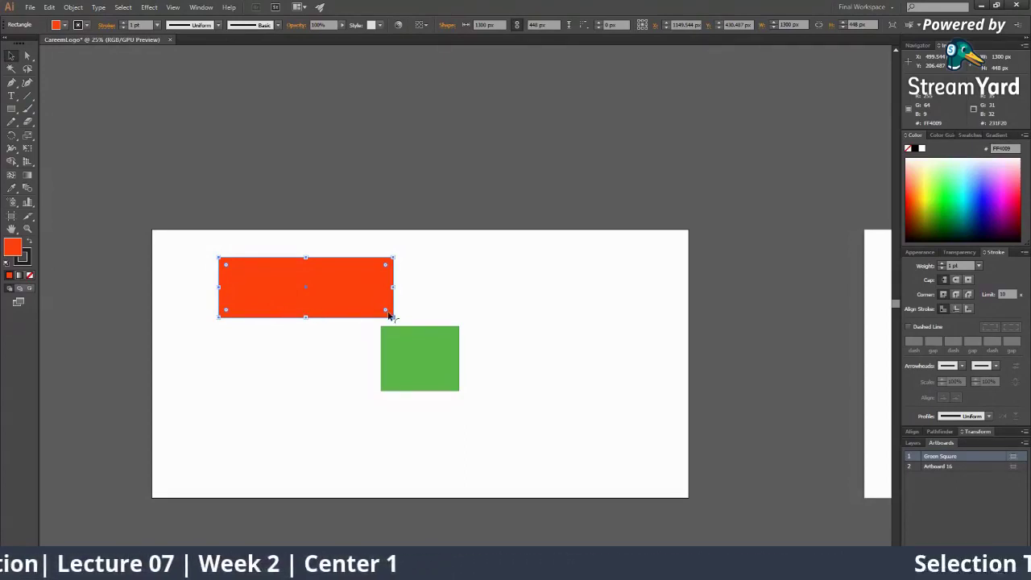
{"action": "key", "text": "Delete"}
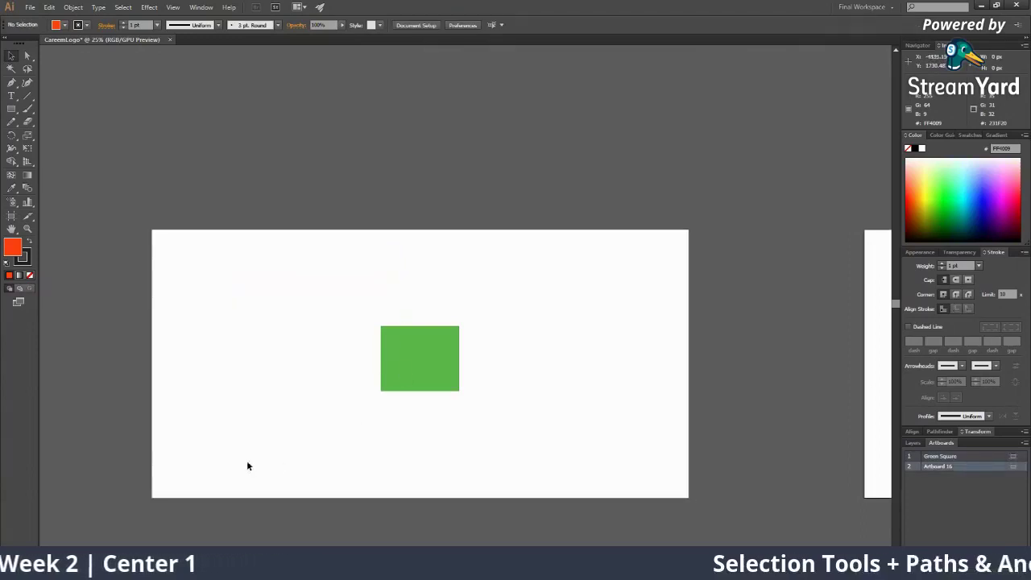
{"action": "left_click", "coordinate": [11, 108]}
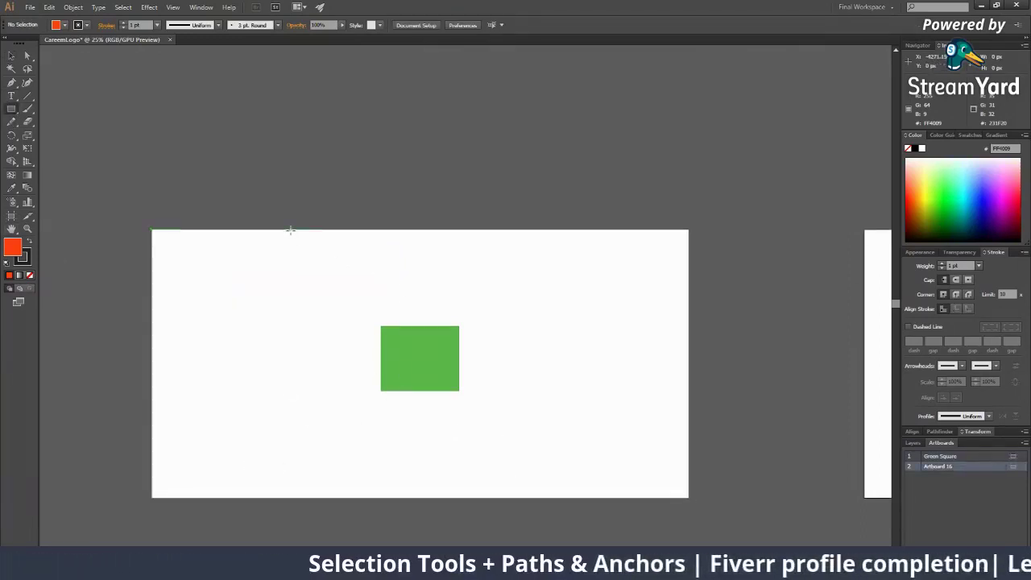
{"action": "left_click_drag", "start_coordinate": [291, 231], "coordinate": [549, 307]}
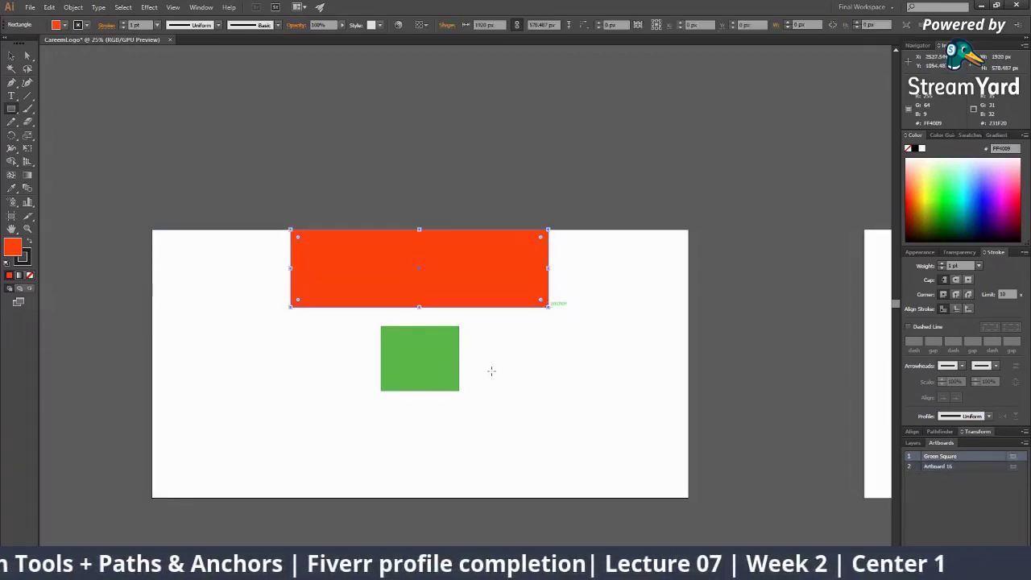
{"action": "key", "text": "v"}
{"action": "left_click", "coordinate": [491, 370]}
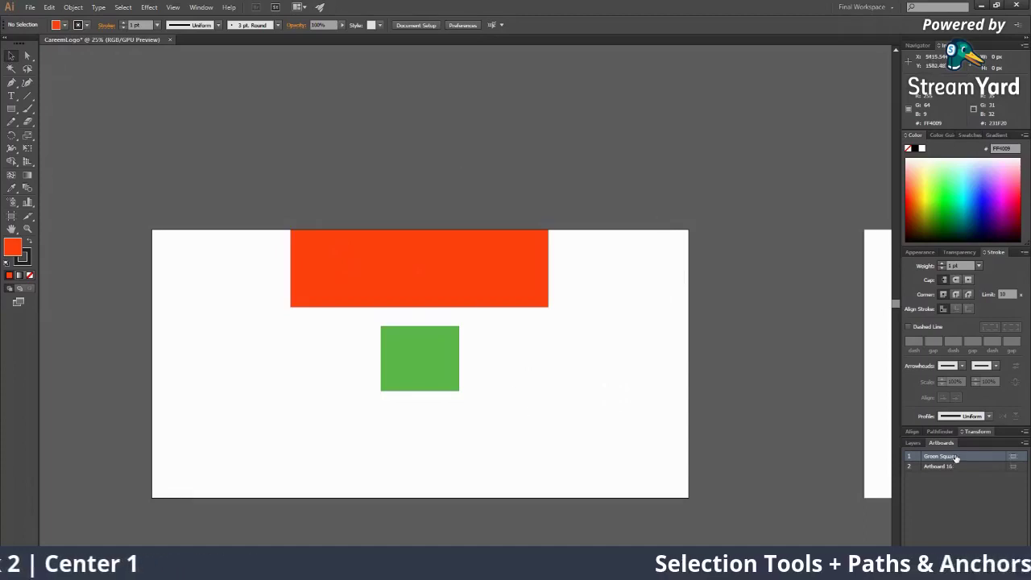
Step: Alternate the selection between the orange and green rectangles several times, finishing with nothing selected
{"action": "left_click", "coordinate": [488, 242]}
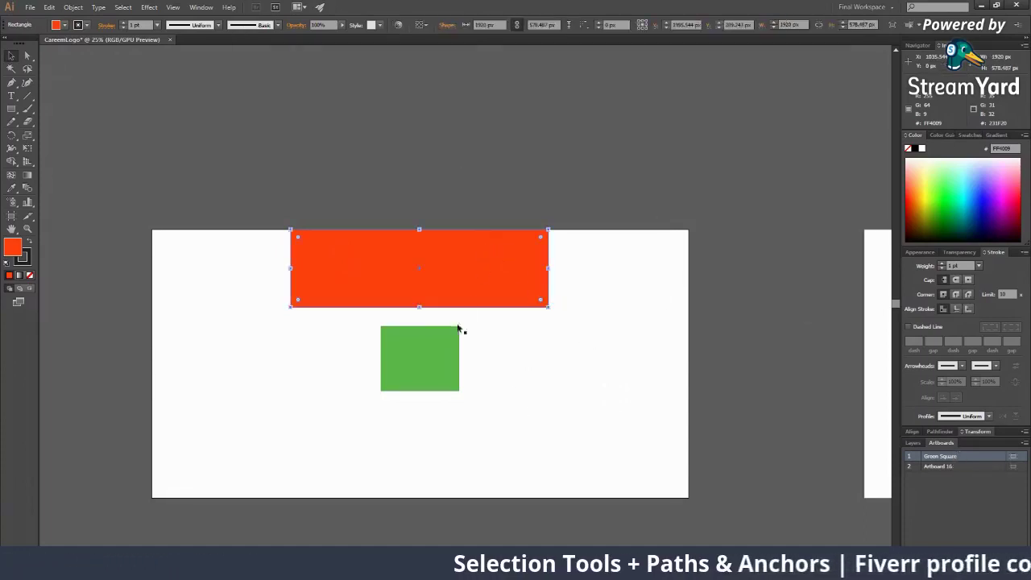
{"action": "left_click", "coordinate": [435, 363]}
{"action": "left_click", "coordinate": [462, 298]}
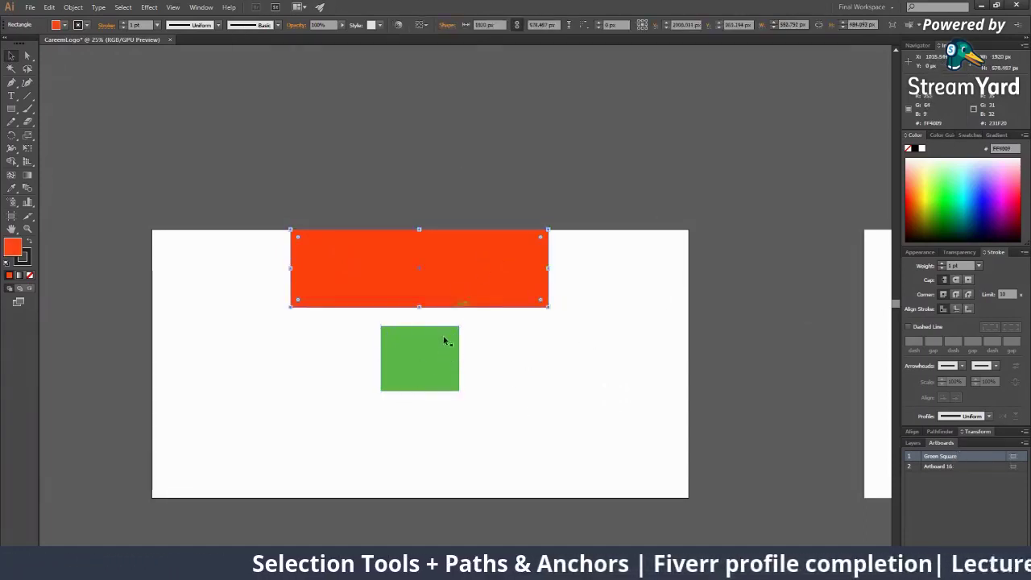
{"action": "left_click", "coordinate": [445, 338]}
{"action": "left_click", "coordinate": [448, 294]}
{"action": "left_click", "coordinate": [440, 370]}
{"action": "left_click", "coordinate": [473, 269]}
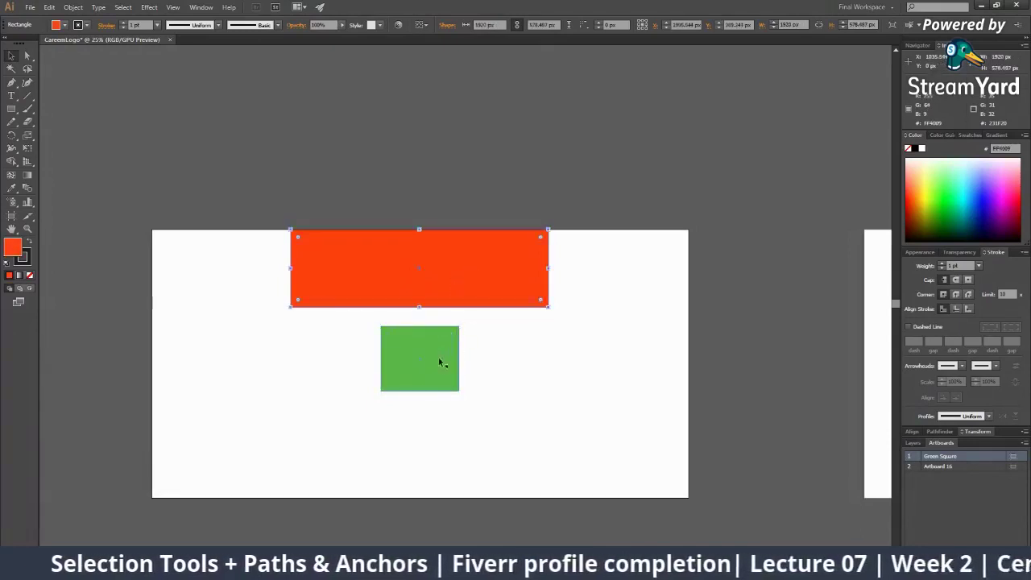
{"action": "left_click", "coordinate": [439, 362]}
{"action": "left_click", "coordinate": [528, 384]}
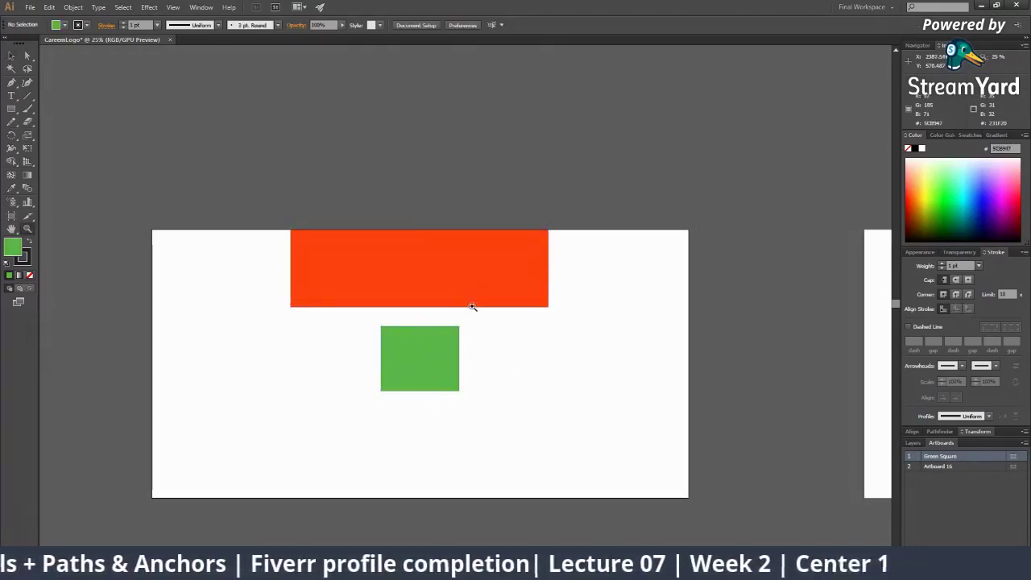
Step: Select the orange rectangle and shift it slightly right along the artboard's top edge, to X about 2020 px
{"action": "key", "text": "ctrl+plus"}
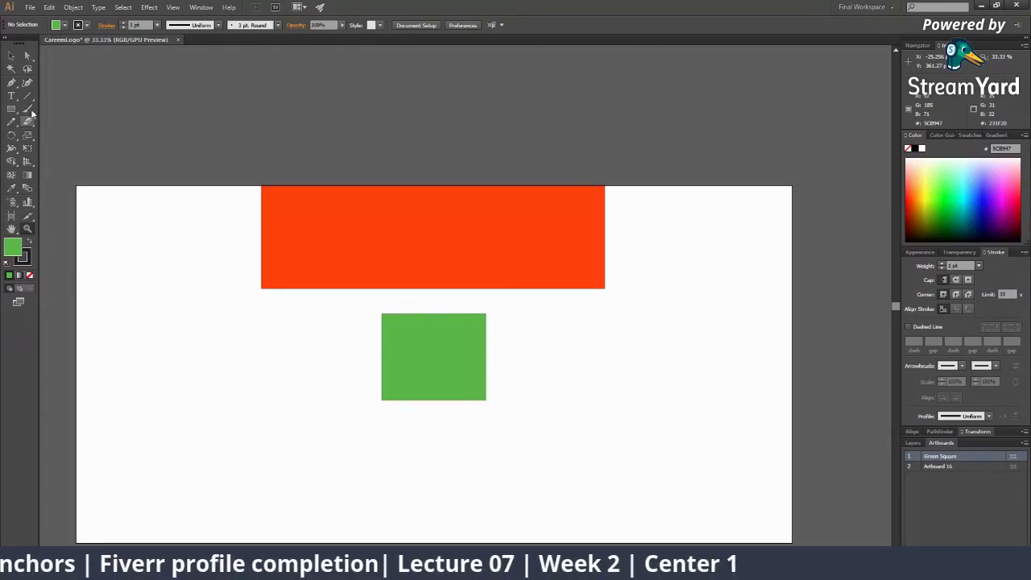
{"action": "left_click", "coordinate": [11, 54]}
{"action": "left_click", "coordinate": [314, 195]}
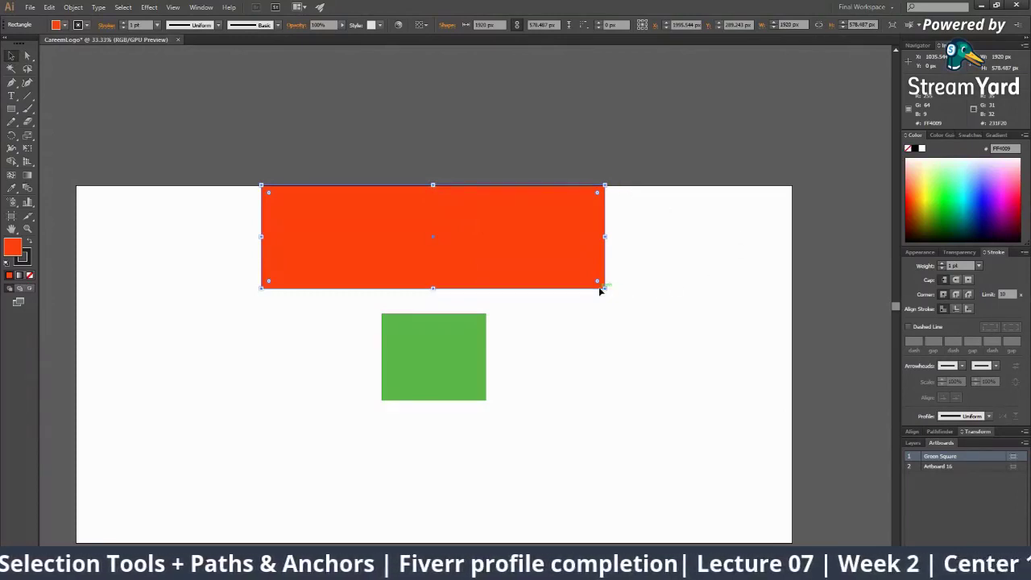
{"action": "left_click_drag", "start_coordinate": [604, 289], "coordinate": [605, 290]}
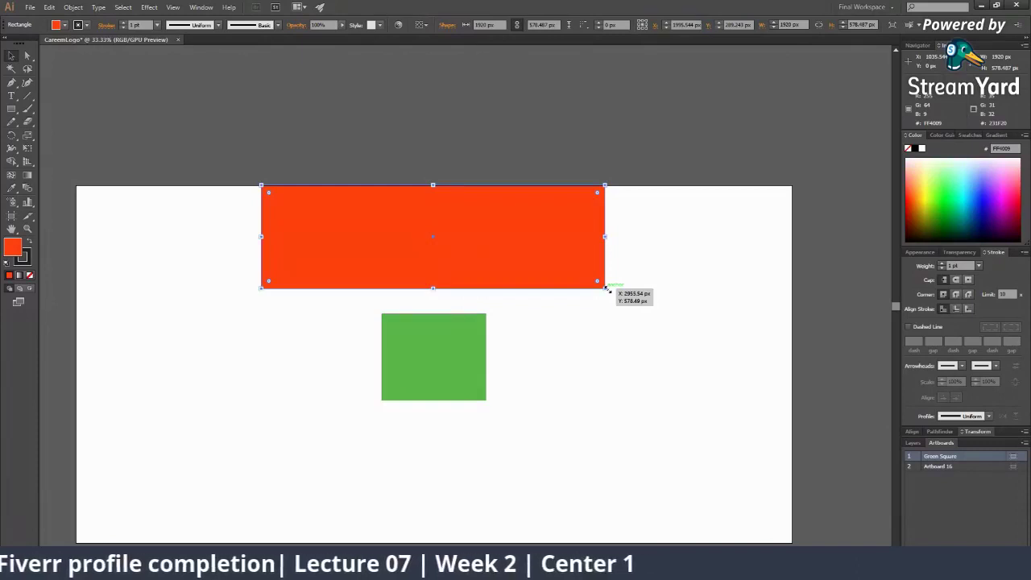
{"action": "left_click_drag", "start_coordinate": [606, 290], "coordinate": [608, 292]}
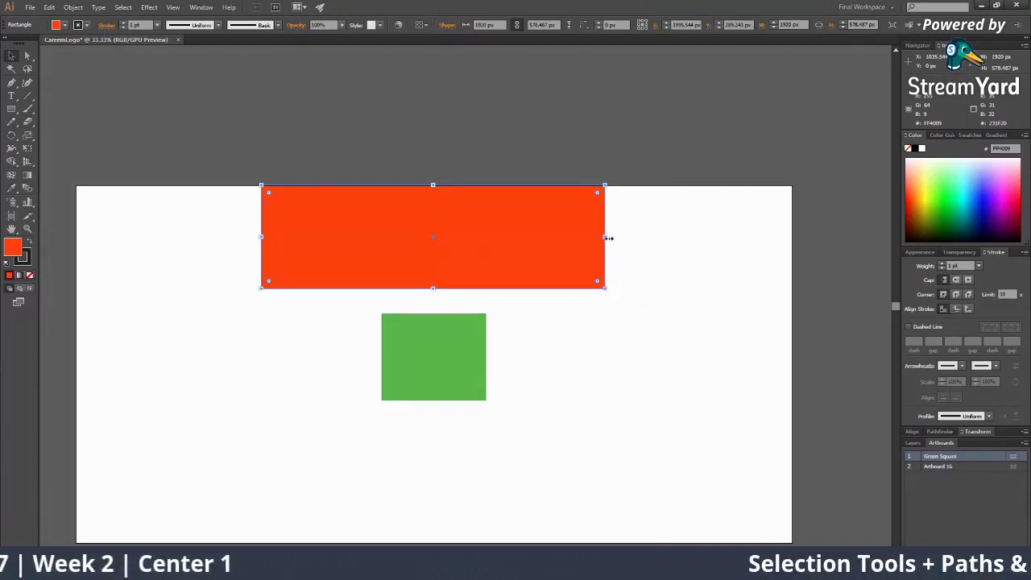
{"action": "mouse_move", "coordinate": [605, 237]}
{"action": "left_mouse_down"}
{"action": "mouse_move", "coordinate": [686, 237]}
{"action": "mouse_move", "coordinate": [466, 238]}
{"action": "mouse_move", "coordinate": [606, 238]}
{"action": "left_mouse_up"}
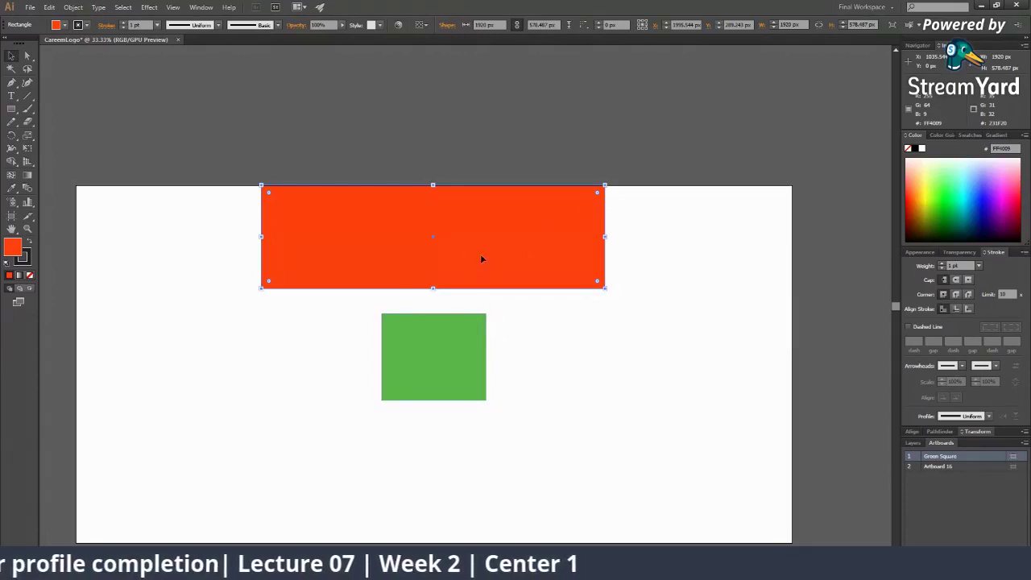
{"action": "left_click_drag", "start_coordinate": [480, 256], "coordinate": [491, 260]}
{"action": "left_click", "coordinate": [552, 359]}
Step: Delete the orange rectangle and undo the deletion
{"action": "scroll", "coordinate": [448, 396], "scroll_direction": "right", "scroll_amount": 5}
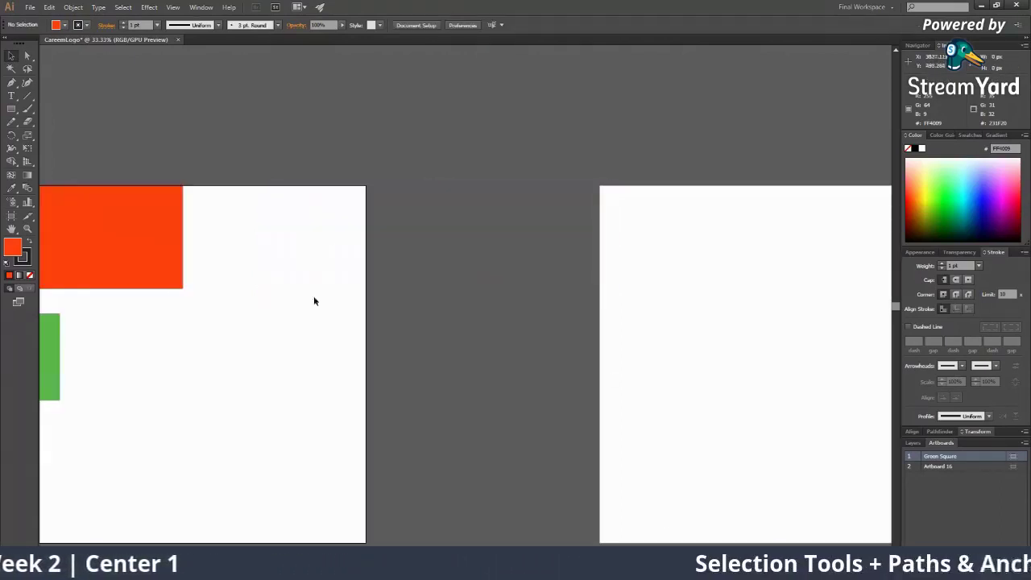
{"action": "scroll", "coordinate": [314, 301], "scroll_direction": "left", "scroll_amount": 4}
{"action": "left_click", "coordinate": [441, 250]}
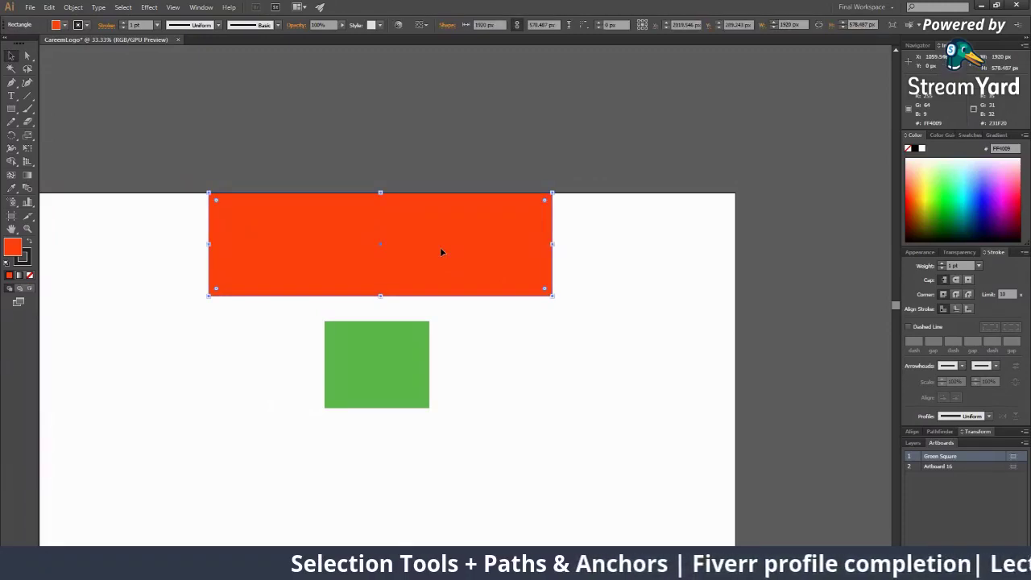
{"action": "key", "text": "Delete"}
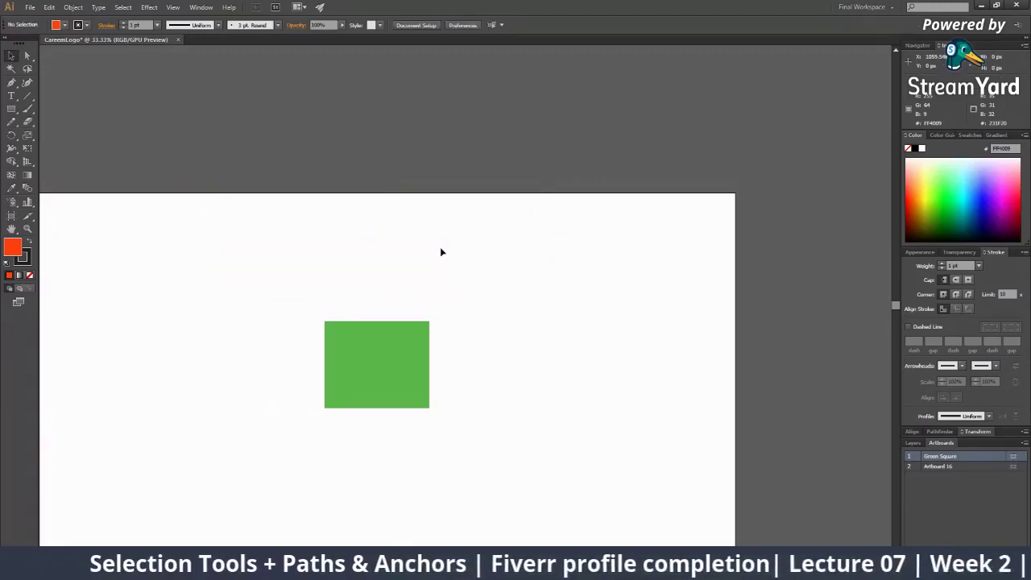
{"action": "key", "text": "ctrl+z"}
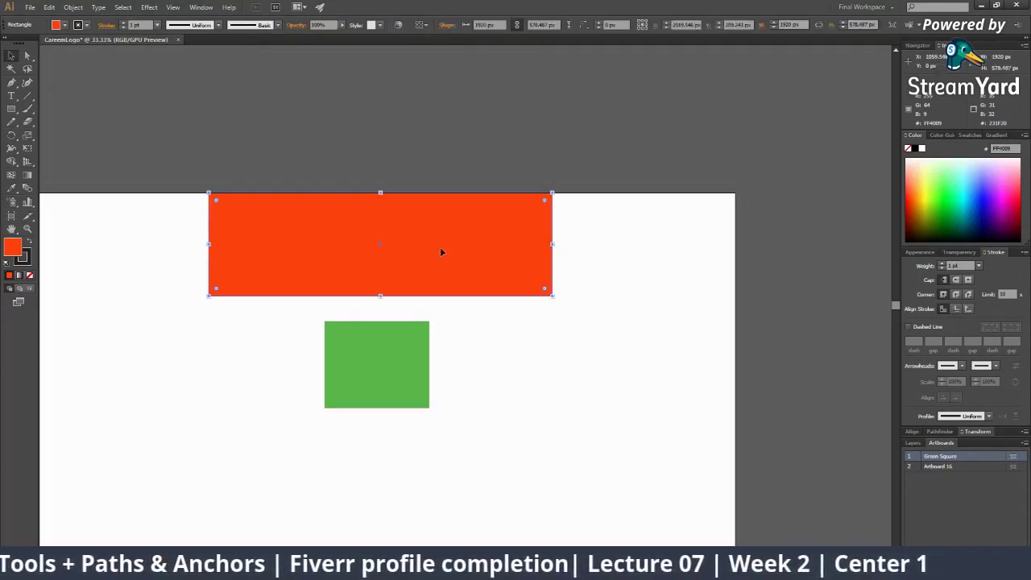
{"action": "key", "text": "z"}
{"action": "left_click", "coordinate": [486, 301], "text": "alt"}
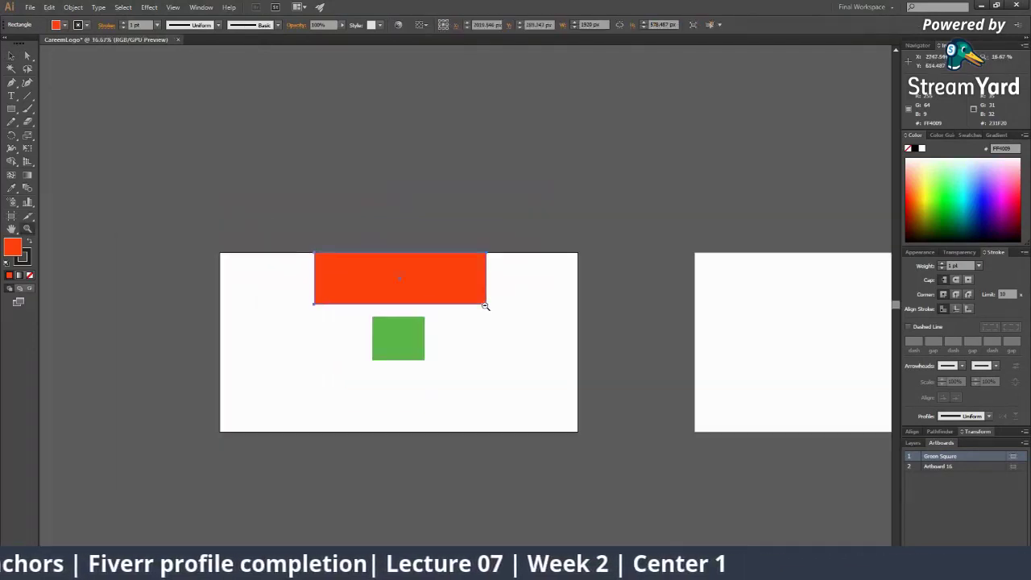
{"action": "left_click", "coordinate": [476, 306], "text": "alt"}
{"action": "left_click", "coordinate": [469, 310]}
{"action": "left_click_drag", "start_coordinate": [465, 311], "coordinate": [543, 287]}
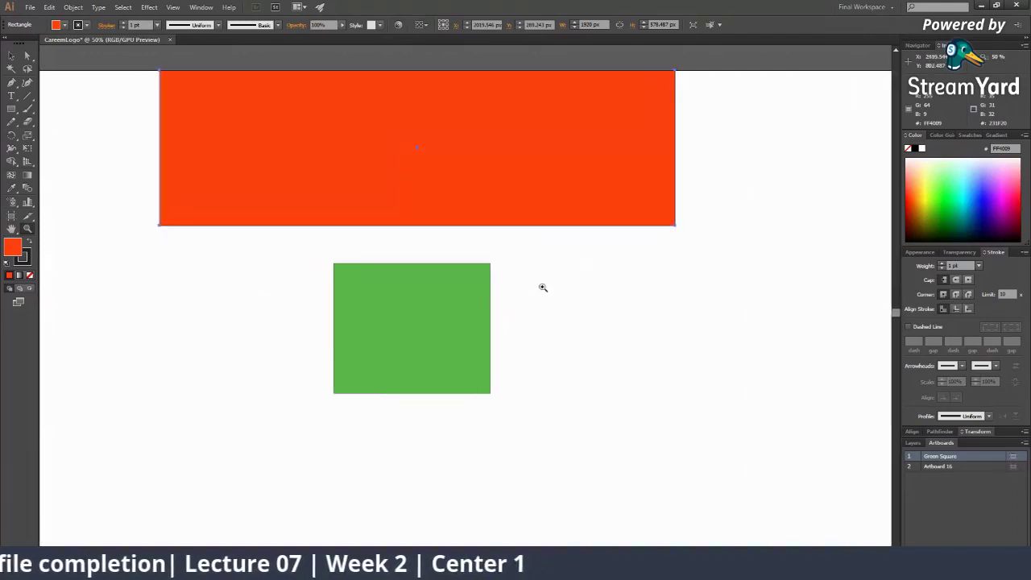
{"action": "left_click", "coordinate": [469, 275], "text": "alt"}
{"action": "left_click", "coordinate": [469, 274], "text": "alt"}
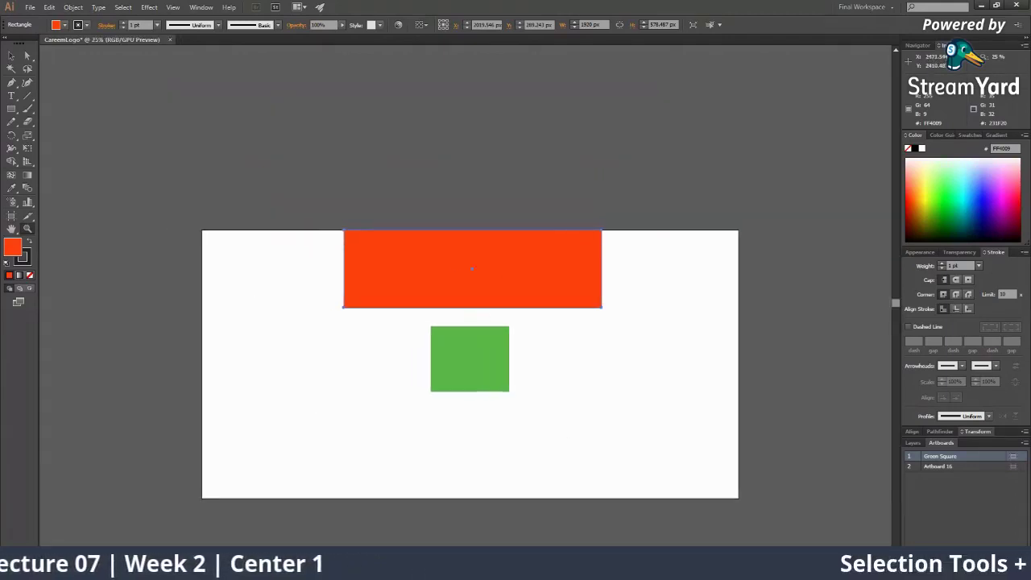
{"action": "key", "text": "c"}
{"action": "left_click", "coordinate": [478, 444]}
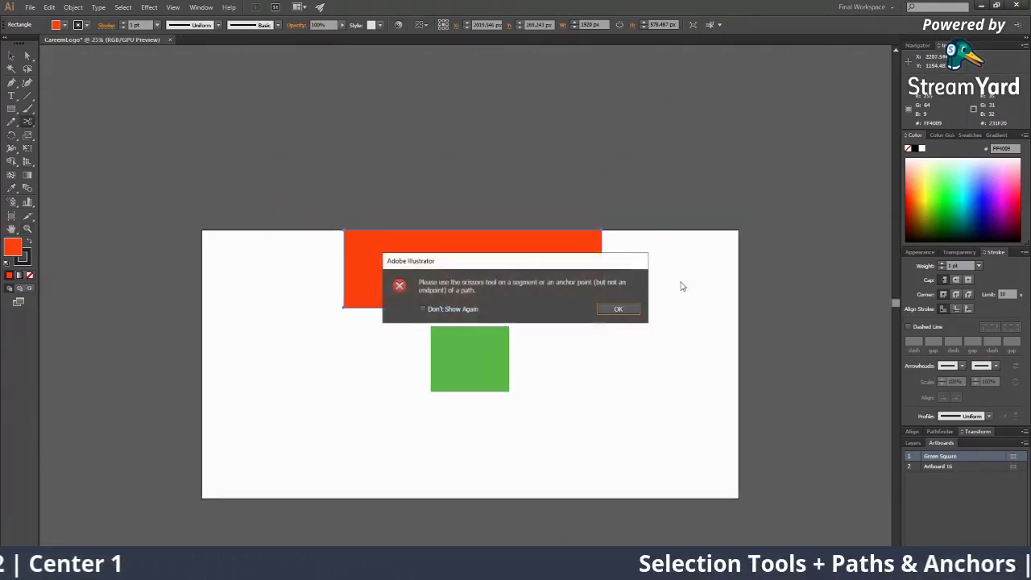
{"action": "left_click", "coordinate": [616, 310]}
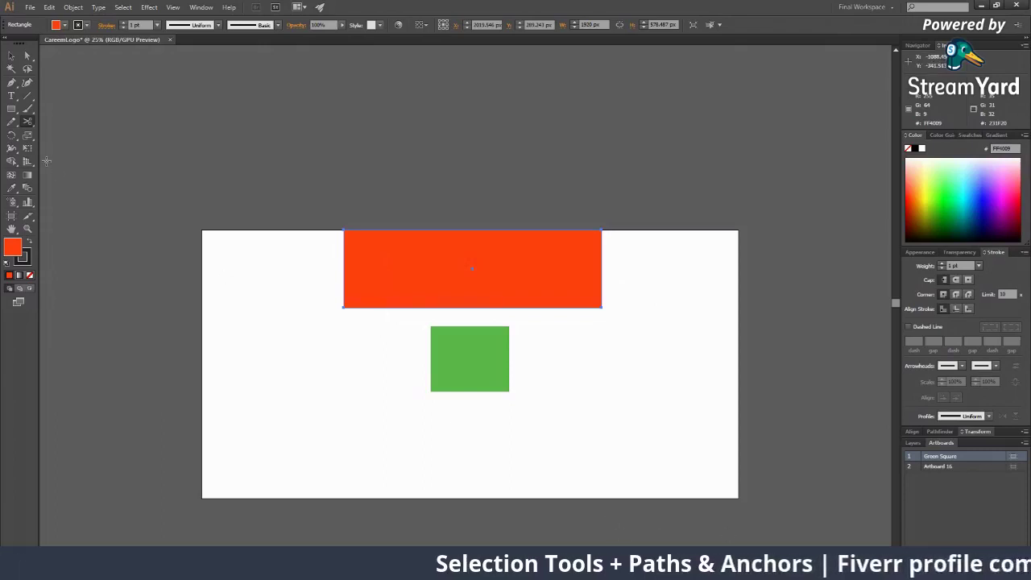
Step: Select the orange rectangle with the Selection tool and switch to the StreamYard studio
{"action": "left_click", "coordinate": [11, 55]}
{"action": "left_click", "coordinate": [584, 251]}
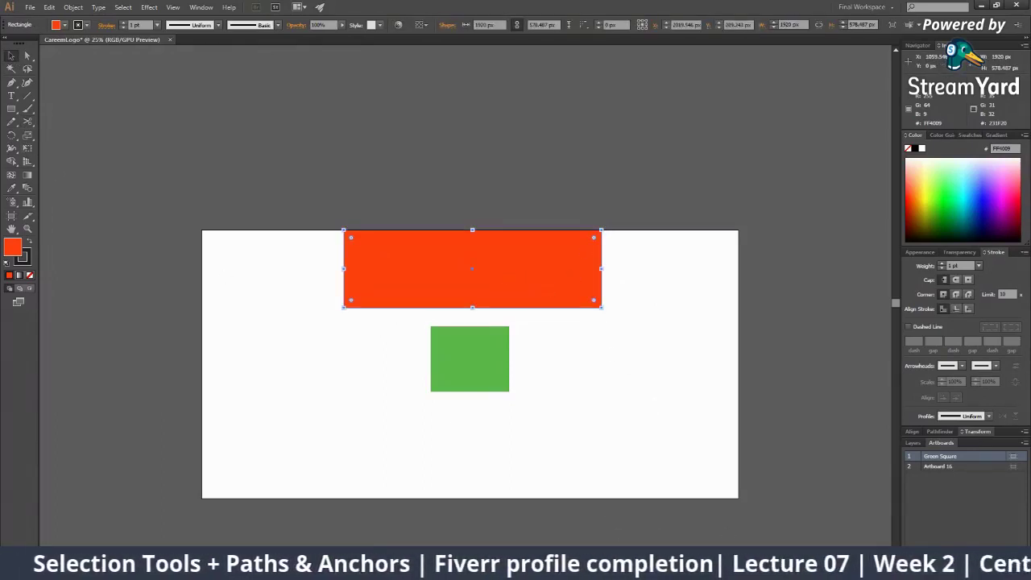
{"action": "key", "text": "alt+Tab"}
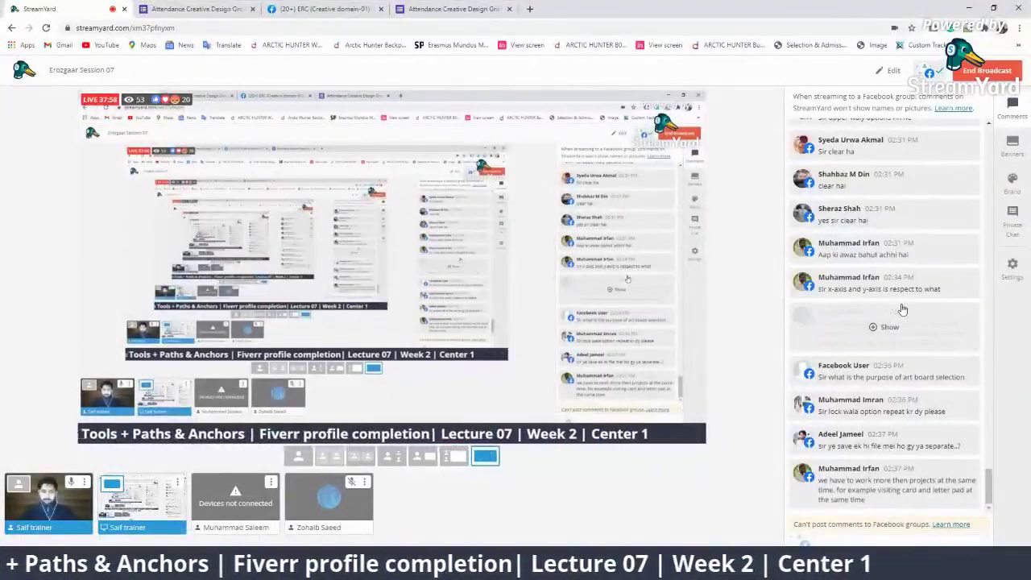
Step: Remove the two idle guests from the StreamYard studio, leaving only the trainer's camera and shared screen
{"action": "left_click", "coordinate": [889, 327]}
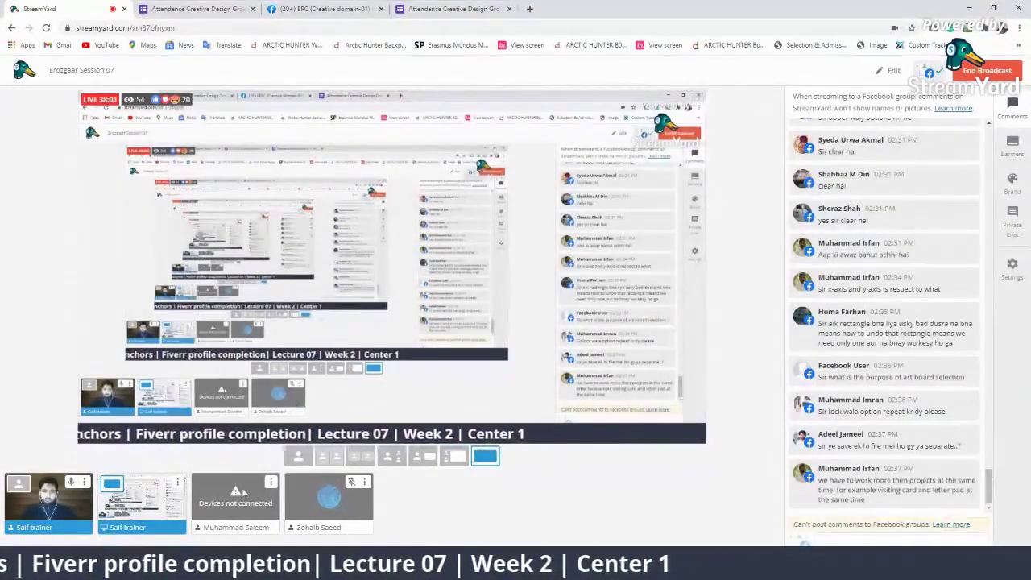
{"action": "left_click", "coordinate": [271, 482]}
{"action": "left_click", "coordinate": [246, 433]}
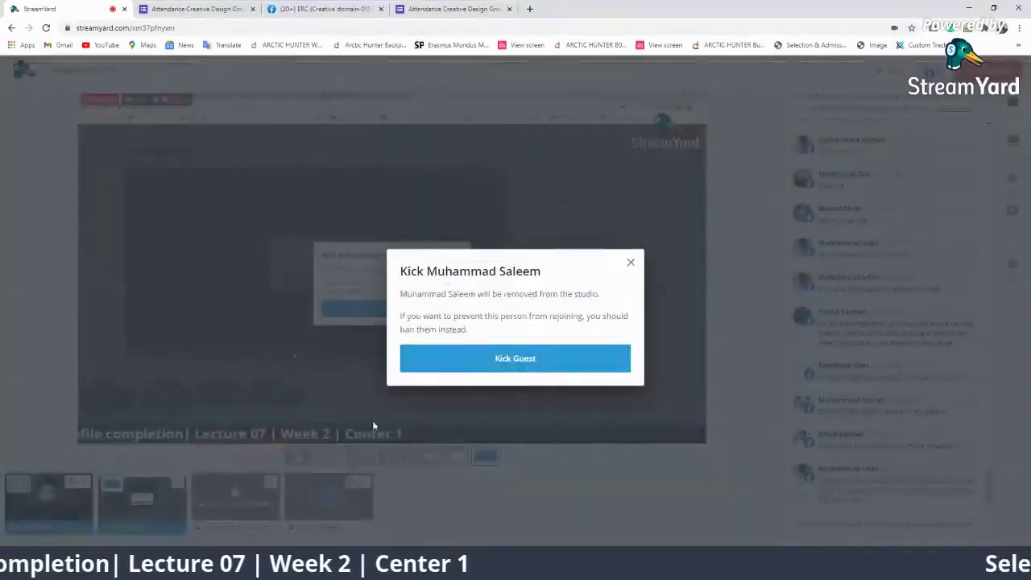
{"action": "left_click", "coordinate": [489, 358]}
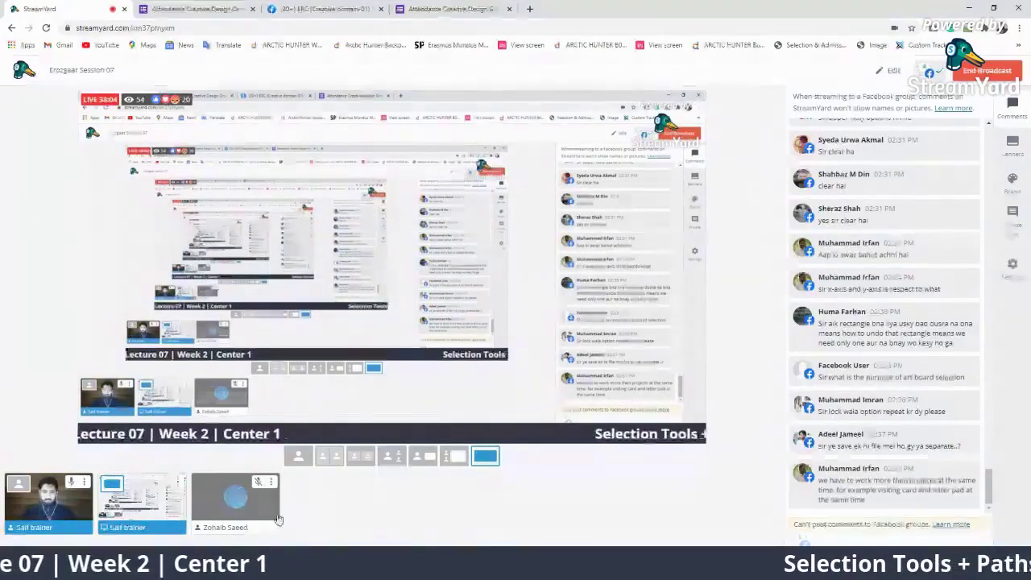
{"action": "left_click", "coordinate": [270, 482]}
{"action": "left_click", "coordinate": [287, 435]}
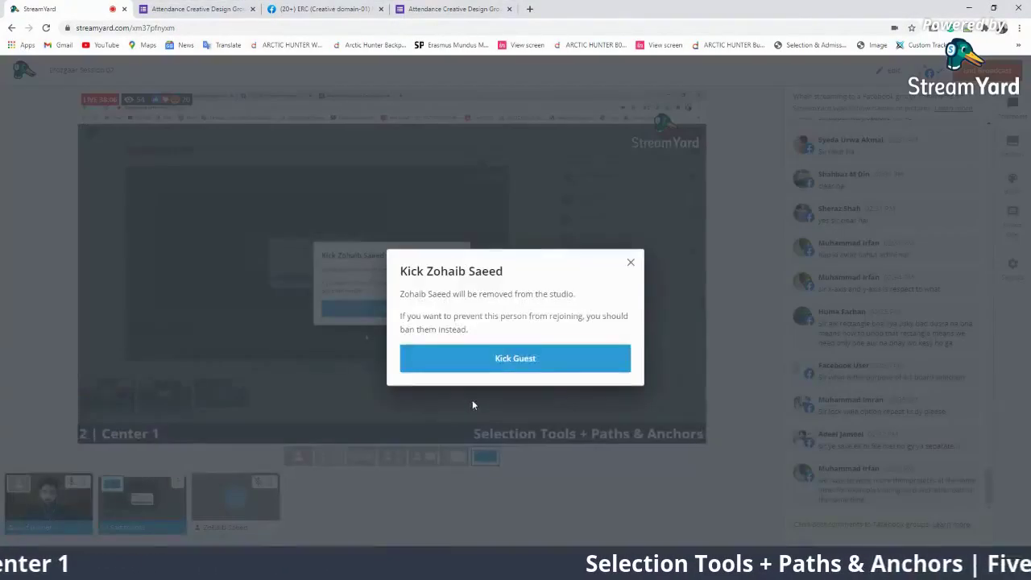
{"action": "left_click", "coordinate": [490, 360]}
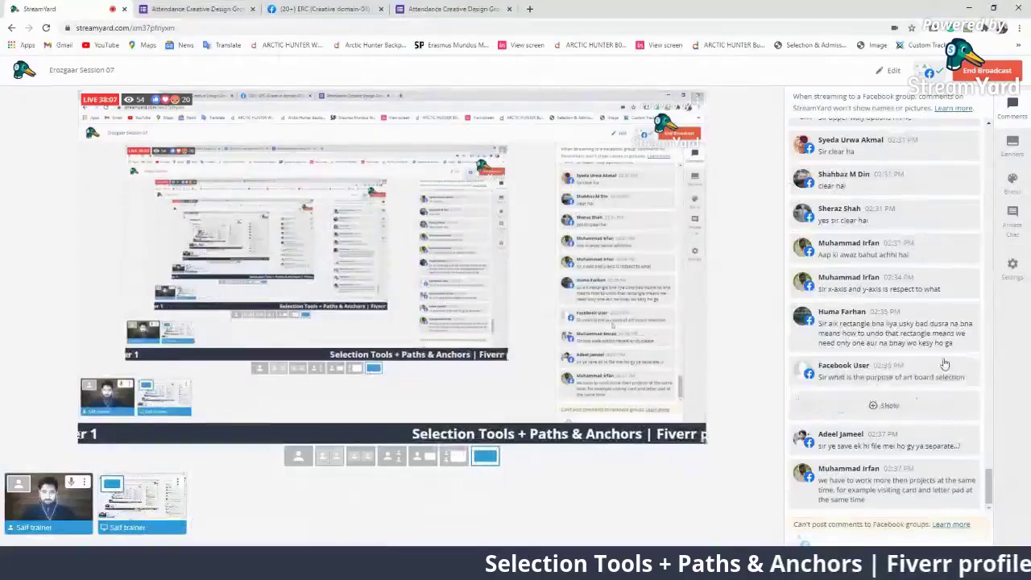
Step: Show the viewers' comments on simultaneous projects, saving in one file or separately, and the purpose of artboard selection on the broadcast in turn
{"action": "left_click", "coordinate": [909, 409]}
{"action": "left_click", "coordinate": [894, 487]}
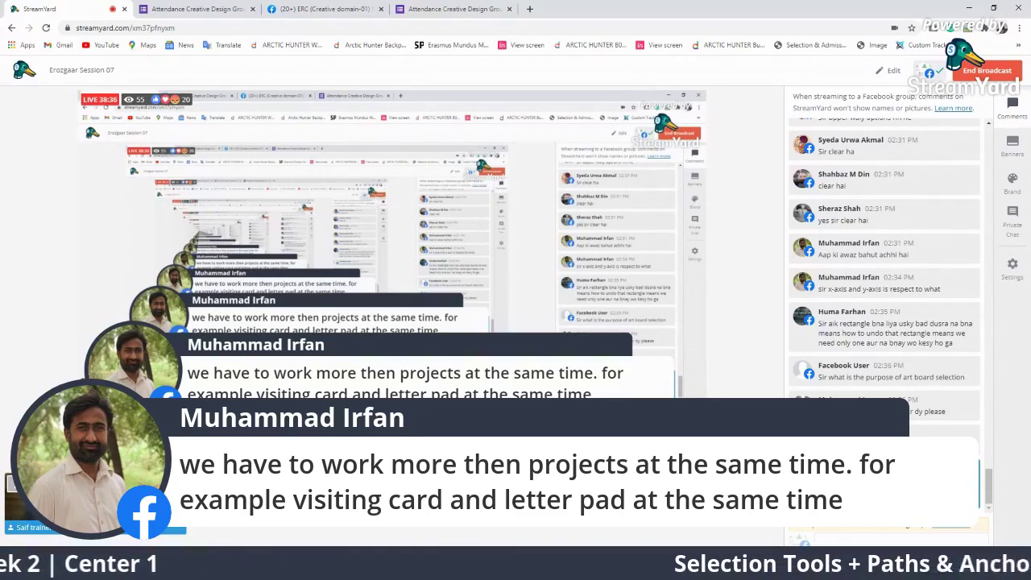
{"action": "left_click", "coordinate": [886, 475]}
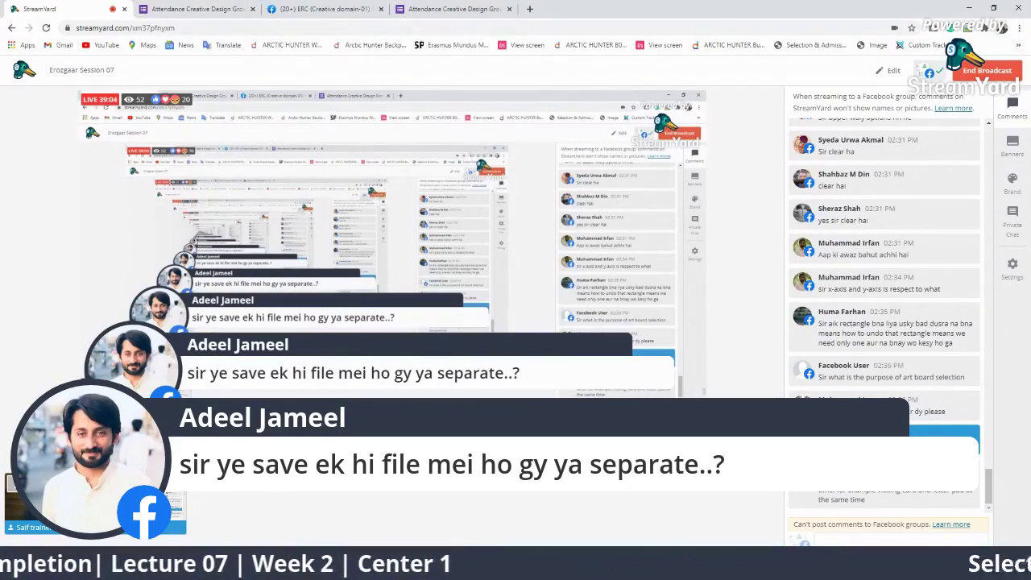
{"action": "left_click", "coordinate": [848, 365]}
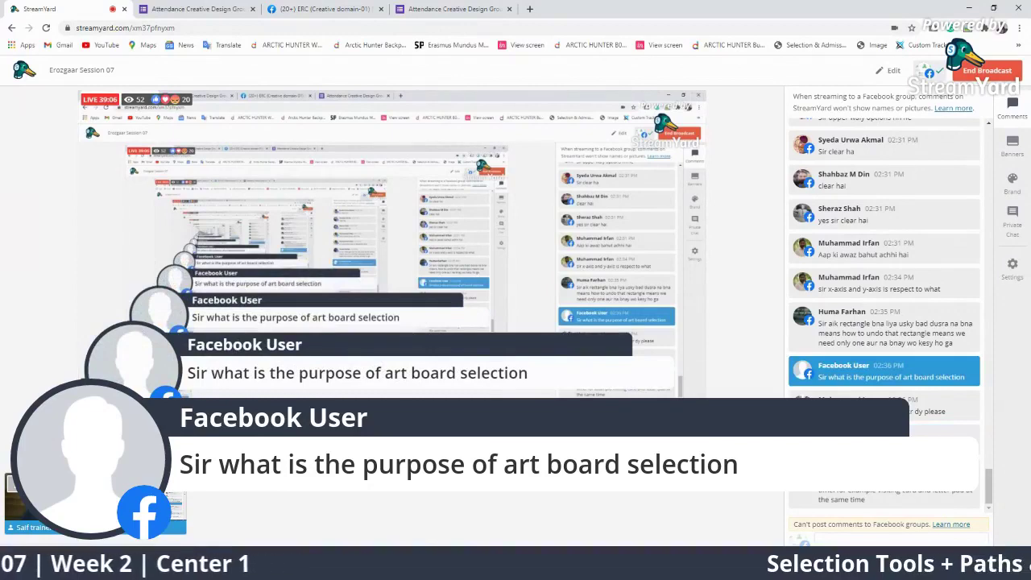
Step: Switch to Illustrator and review the Artboard Options of the Green Square artboard, closing them without changes
{"action": "key", "text": "alt+Tab"}
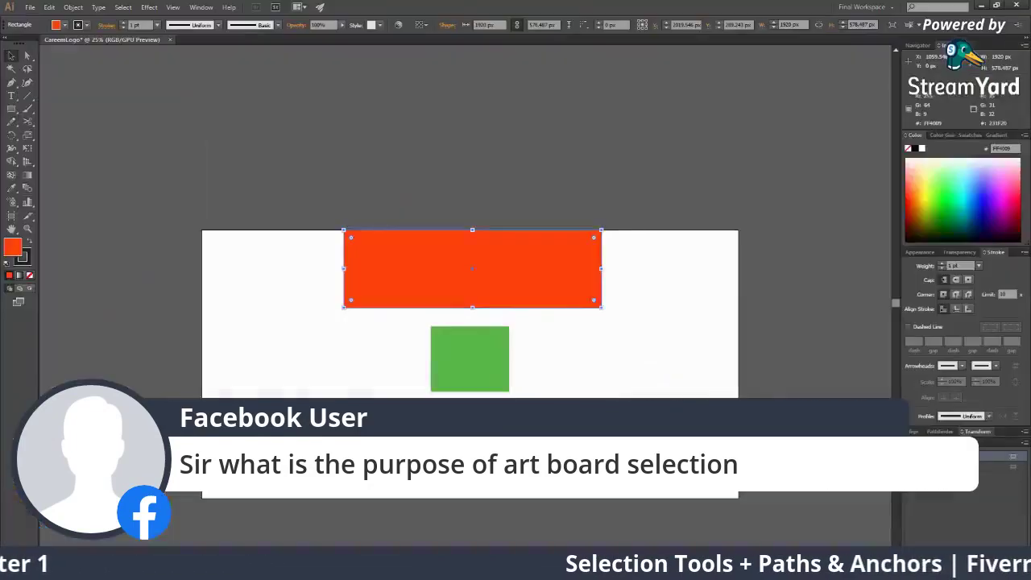
{"action": "left_click", "coordinate": [12, 216]}
{"action": "mouse_move", "coordinate": [628, 439]}
{"action": "left_mouse_down"}
{"action": "mouse_move", "coordinate": [721, 277]}
{"action": "mouse_move", "coordinate": [678, 313]}
{"action": "mouse_move", "coordinate": [387, 352]}
{"action": "left_mouse_up"}
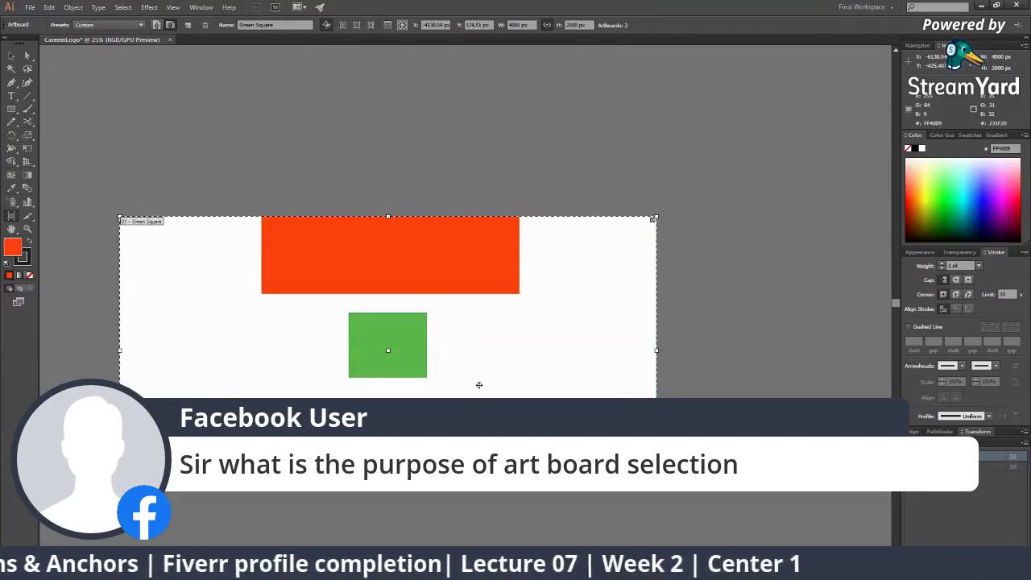
{"action": "left_click", "coordinate": [390, 26]}
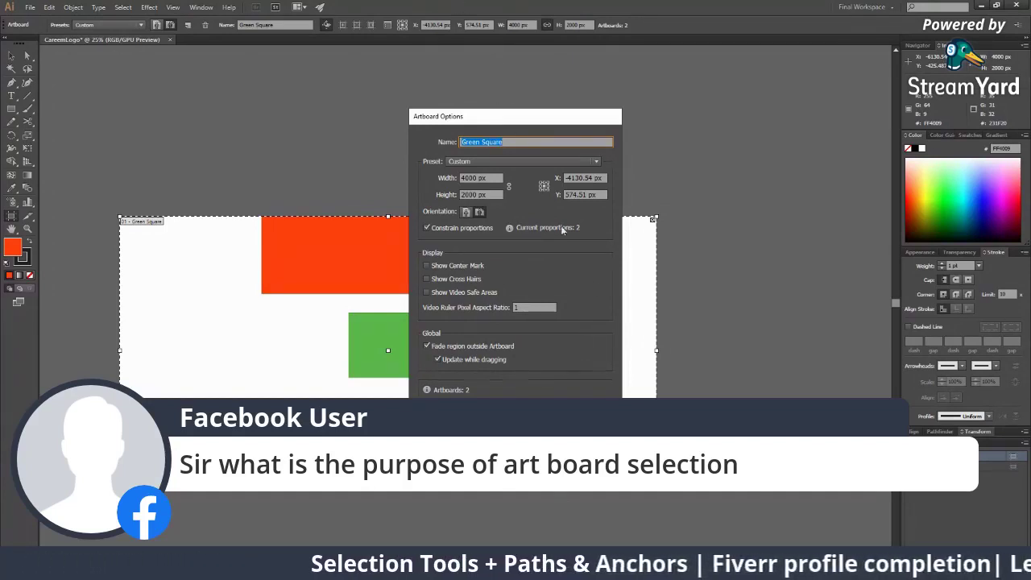
{"action": "key", "text": "Return"}
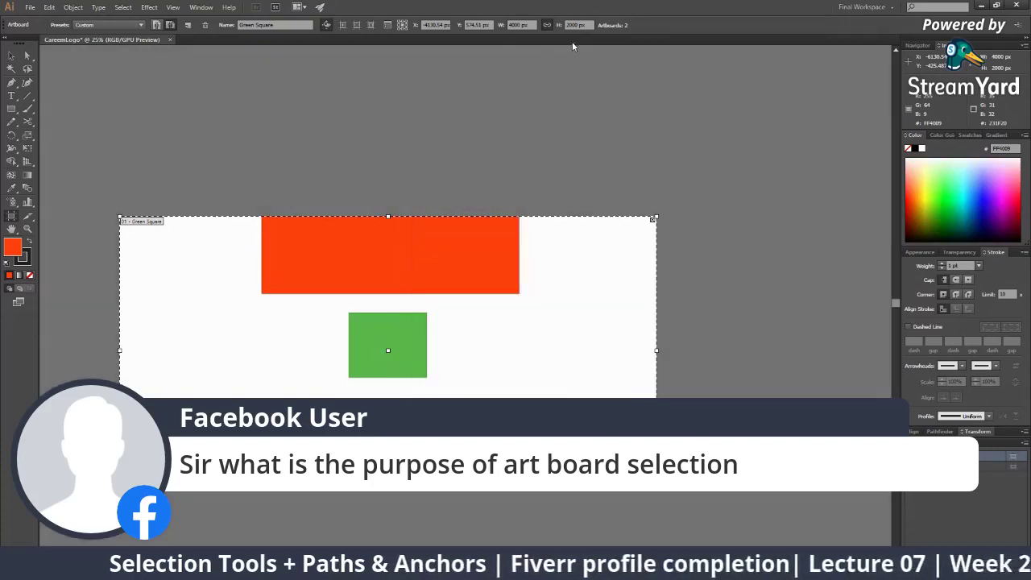
{"action": "left_click", "coordinate": [388, 28]}
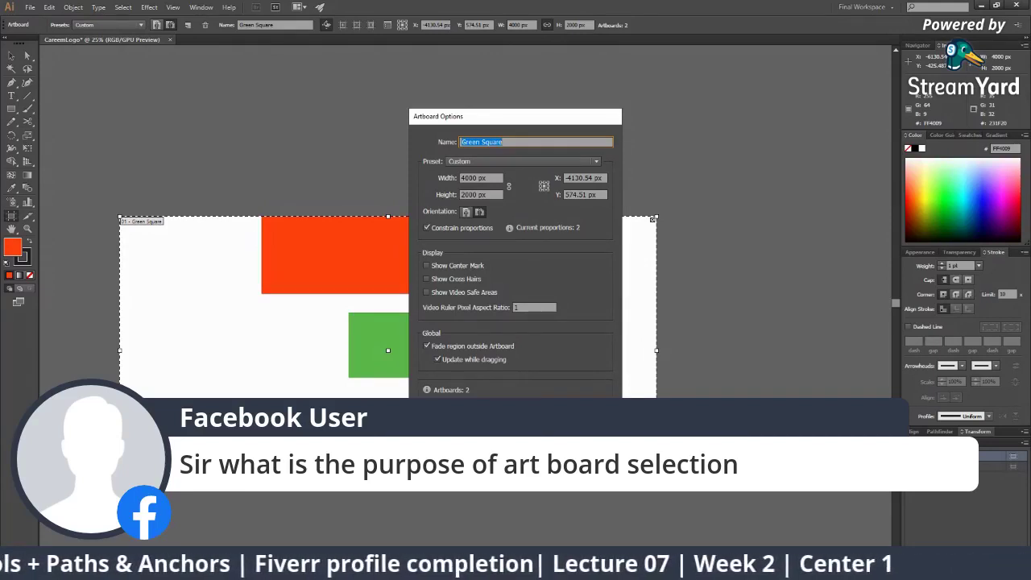
{"action": "key", "text": "Return"}
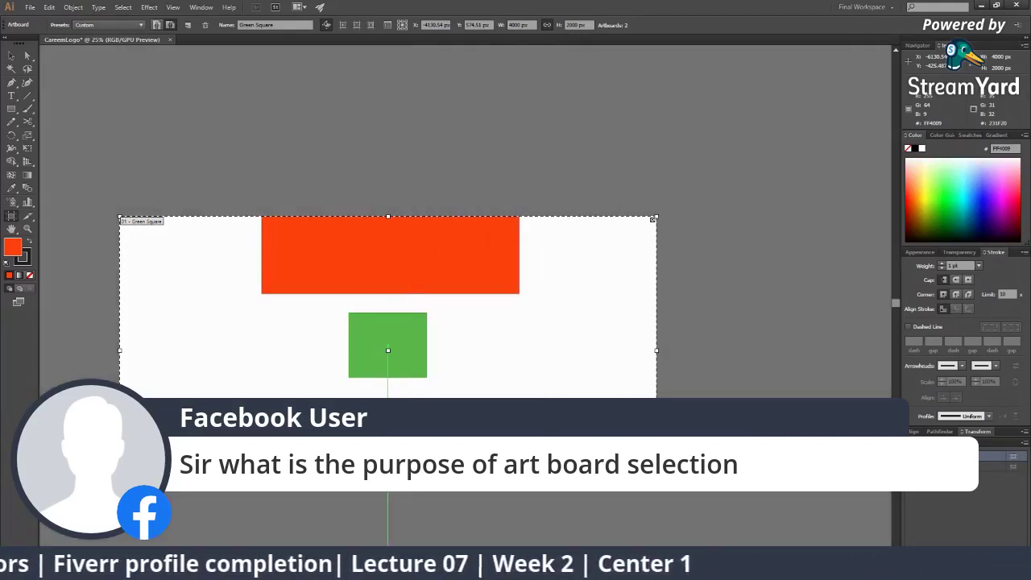
Step: Switch to StreamYard and hide the comment about artboard selection from the broadcast
{"action": "key", "text": "alt+Tab"}
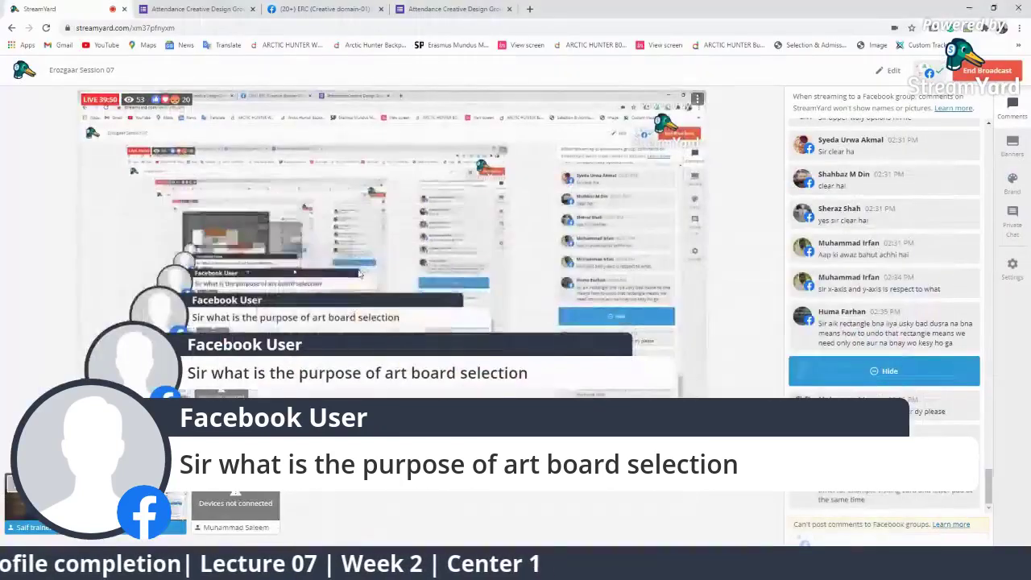
{"action": "left_click", "coordinate": [920, 368]}
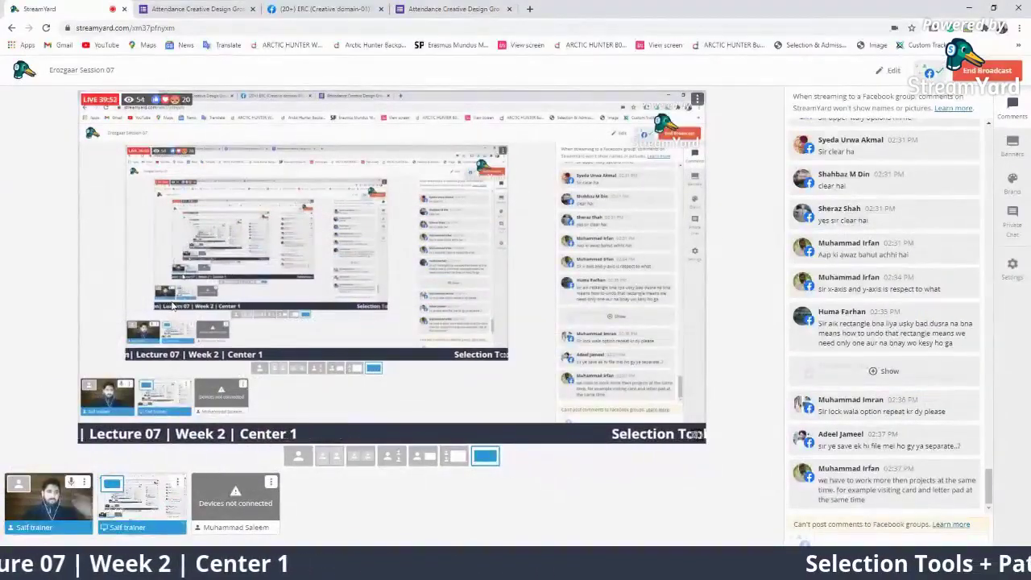
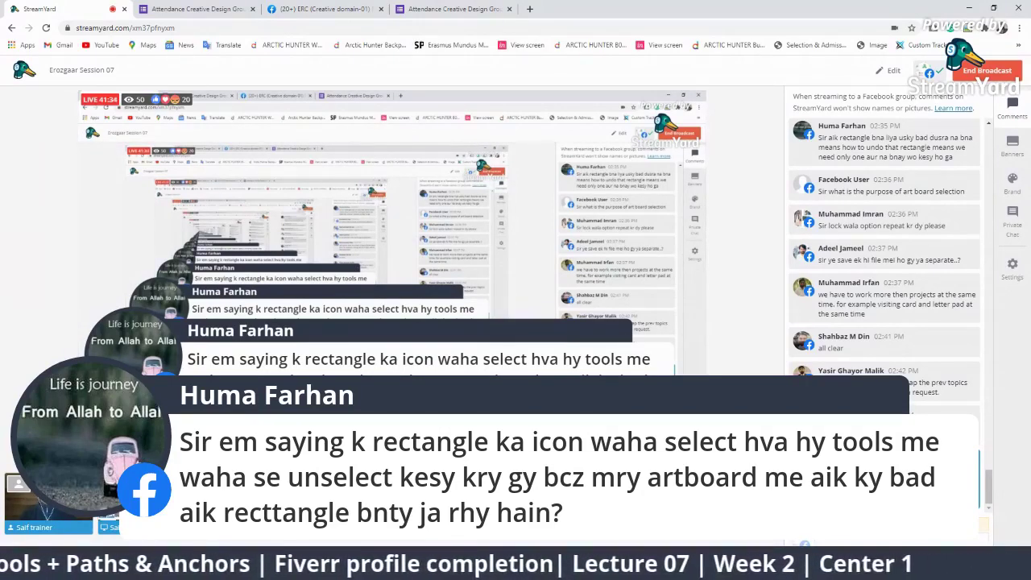
Step: Switch to Illustrator and draw orange rectangles around the green square, including one about 360 × 473 px to its right
{"action": "key", "text": "alt+Tab"}
{"action": "left_click", "coordinate": [16, 118]}
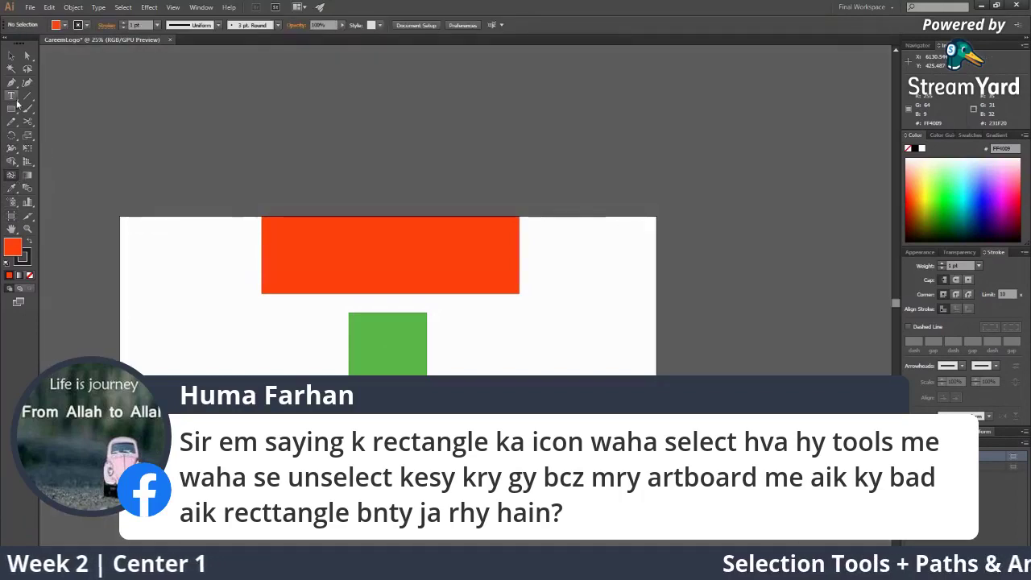
{"action": "left_click", "coordinate": [12, 121]}
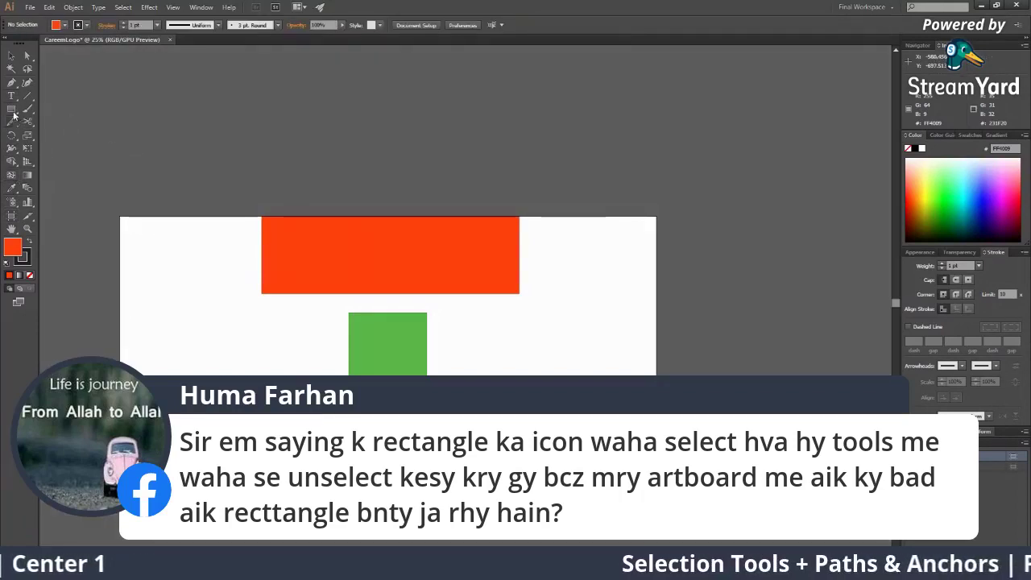
{"action": "left_click", "coordinate": [12, 111]}
{"action": "mouse_move", "coordinate": [390, 379]}
{"action": "left_mouse_down"}
{"action": "mouse_move", "coordinate": [281, 363]}
{"action": "mouse_move", "coordinate": [271, 337]}
{"action": "left_mouse_up"}
{"action": "left_click_drag", "start_coordinate": [501, 345], "coordinate": [551, 379]}
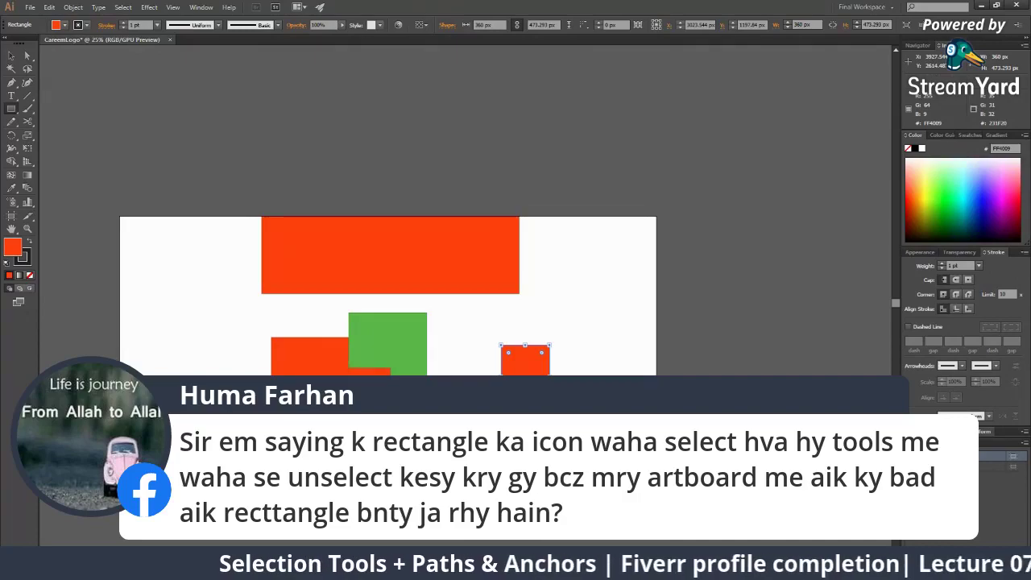
Step: Switch to StreamYard and show, and hide again, the comments about laptop and internet issues and saving differently sized artboards
{"action": "key", "text": "alt+Tab"}
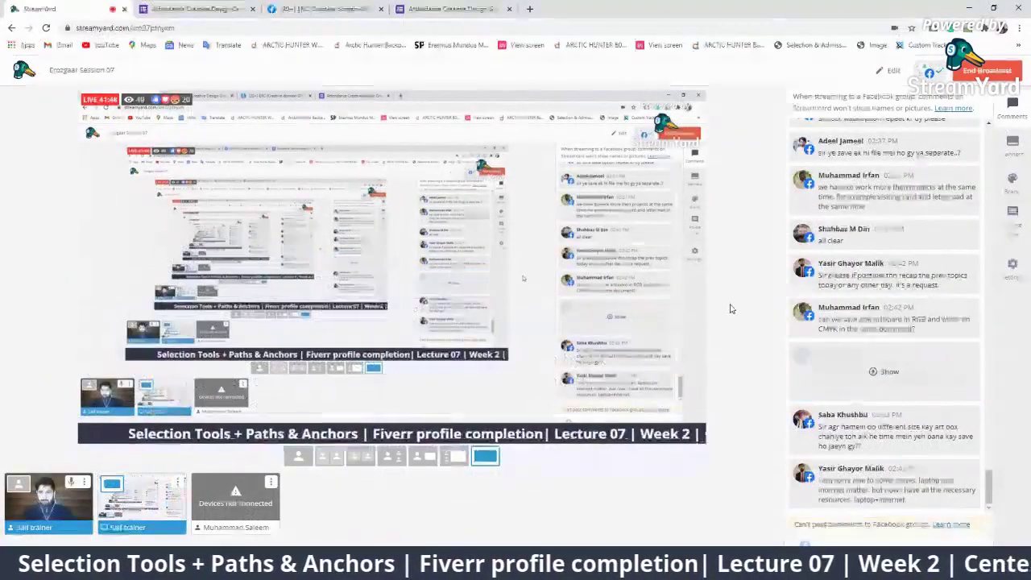
{"action": "left_click", "coordinate": [846, 479]}
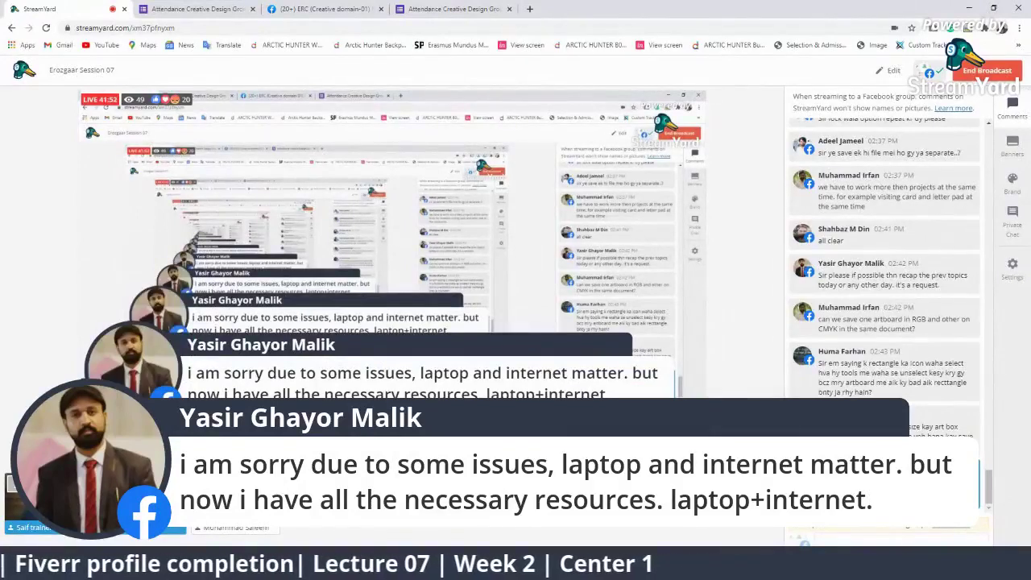
{"action": "left_click", "coordinate": [894, 490]}
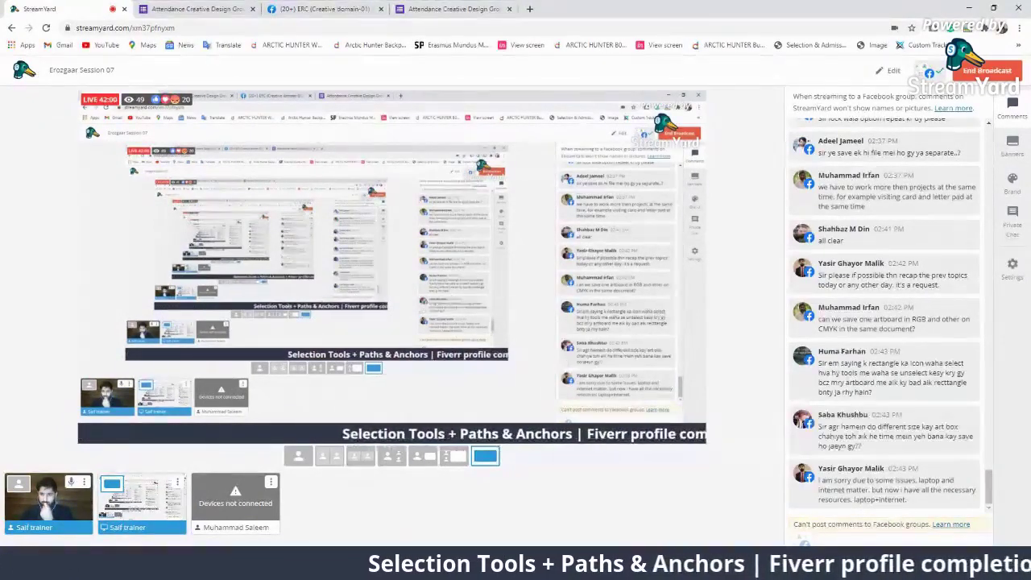
{"action": "left_click", "coordinate": [886, 431]}
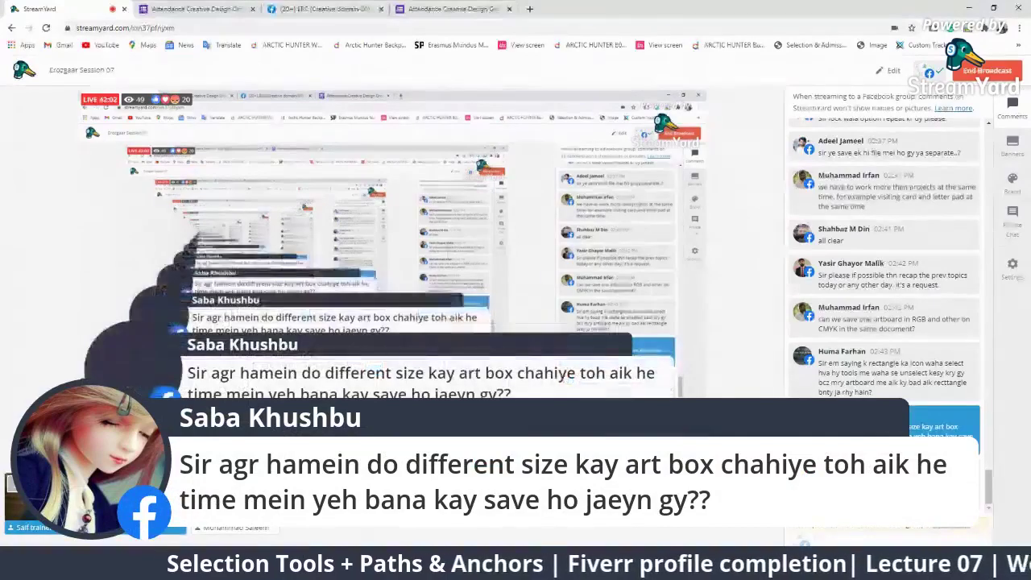
{"action": "left_click", "coordinate": [919, 434]}
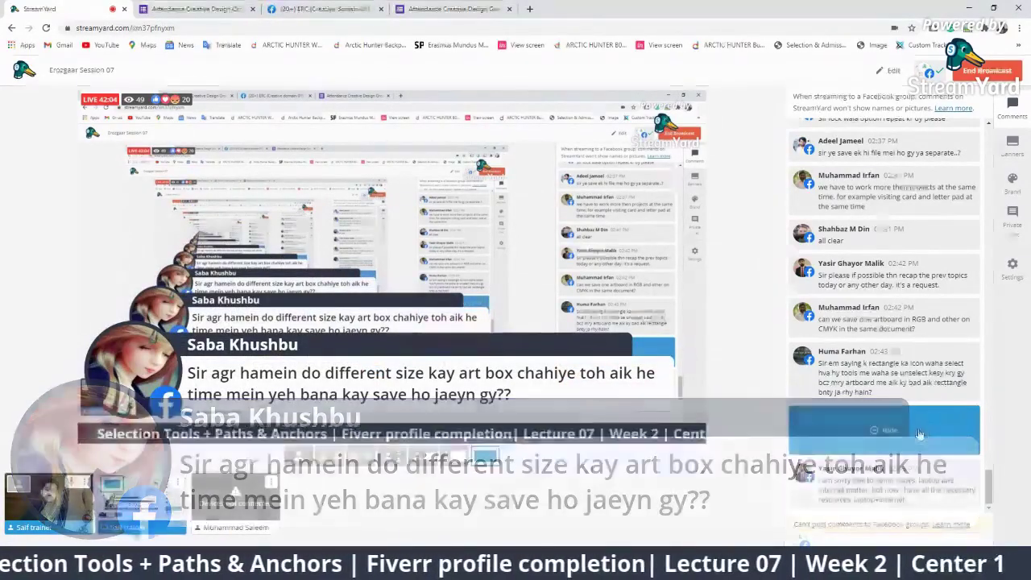
{"action": "left_click", "coordinate": [920, 434]}
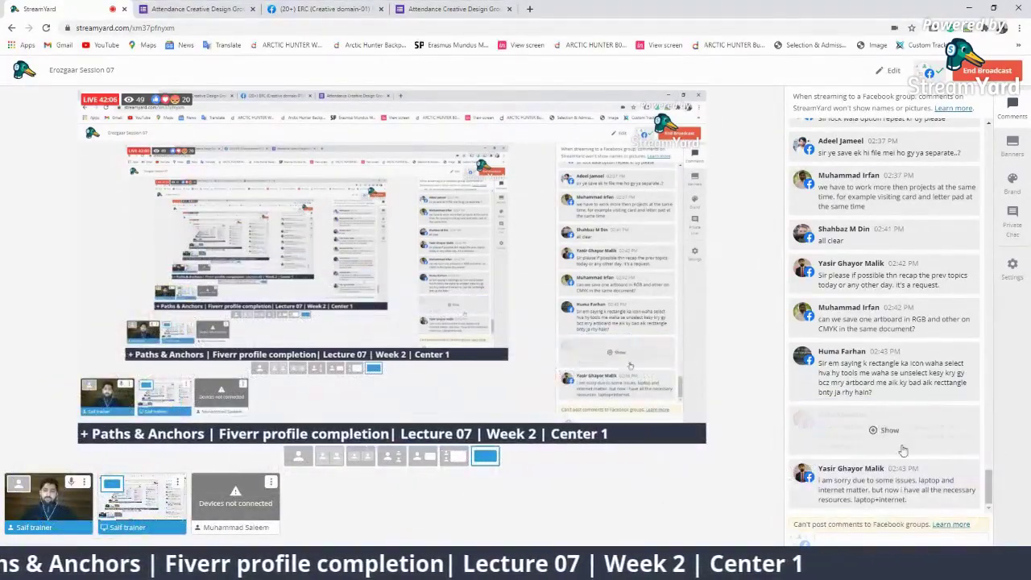
Step: Switch to Illustrator and draw a new artboard about 2016 × 2076 px below the Green Square artboard
{"action": "key", "text": "alt+Tab"}
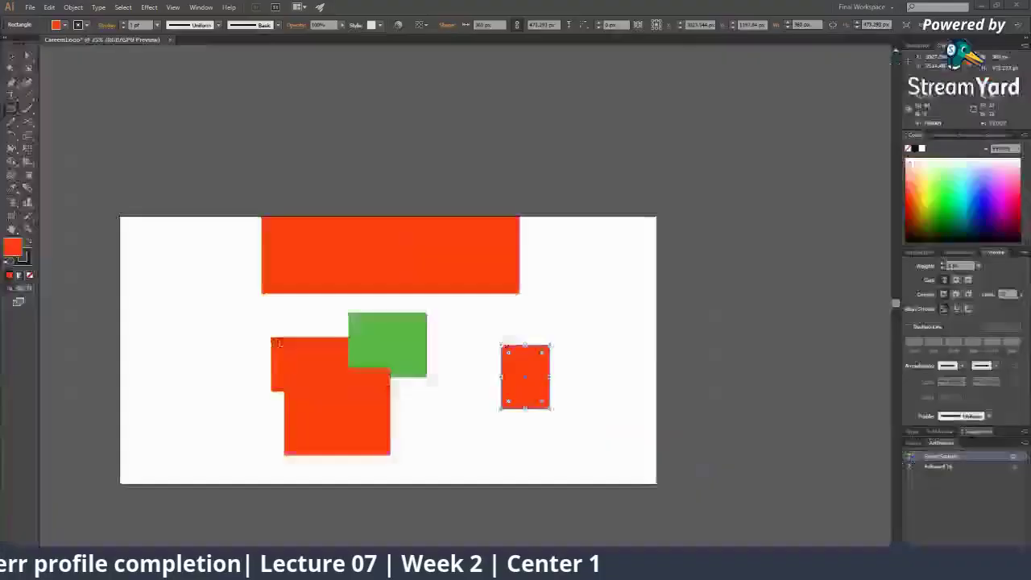
{"action": "scroll", "coordinate": [306, 211], "scroll_direction": "down", "scroll_amount": 5}
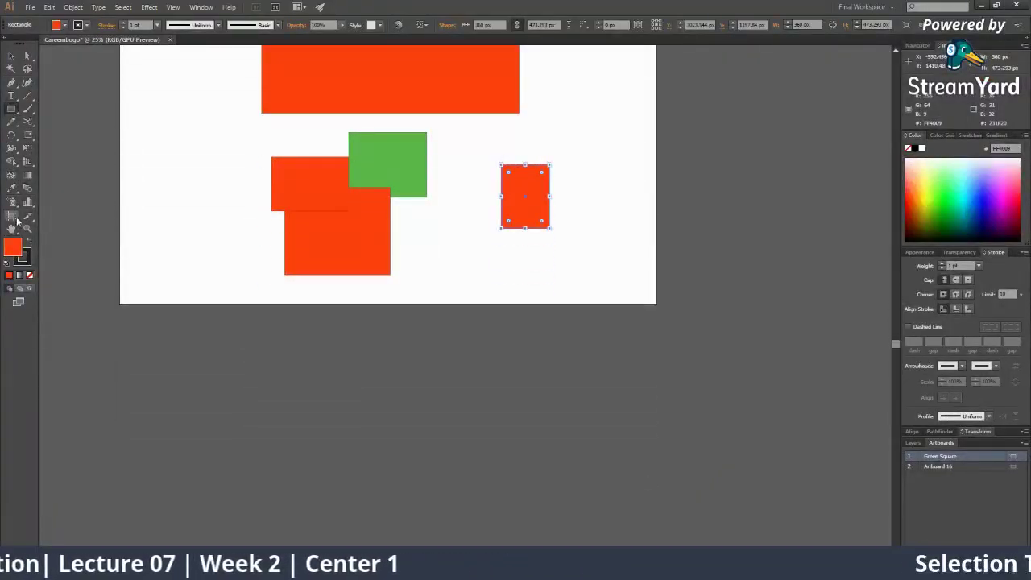
{"action": "left_click", "coordinate": [11, 215]}
{"action": "left_click_drag", "start_coordinate": [250, 344], "coordinate": [522, 545]}
{"action": "key", "text": "Escape"}
{"action": "scroll", "coordinate": [432, 306], "scroll_direction": "down", "scroll_amount": 2}
{"action": "scroll", "coordinate": [323, 287], "scroll_direction": "up", "scroll_amount": 1}
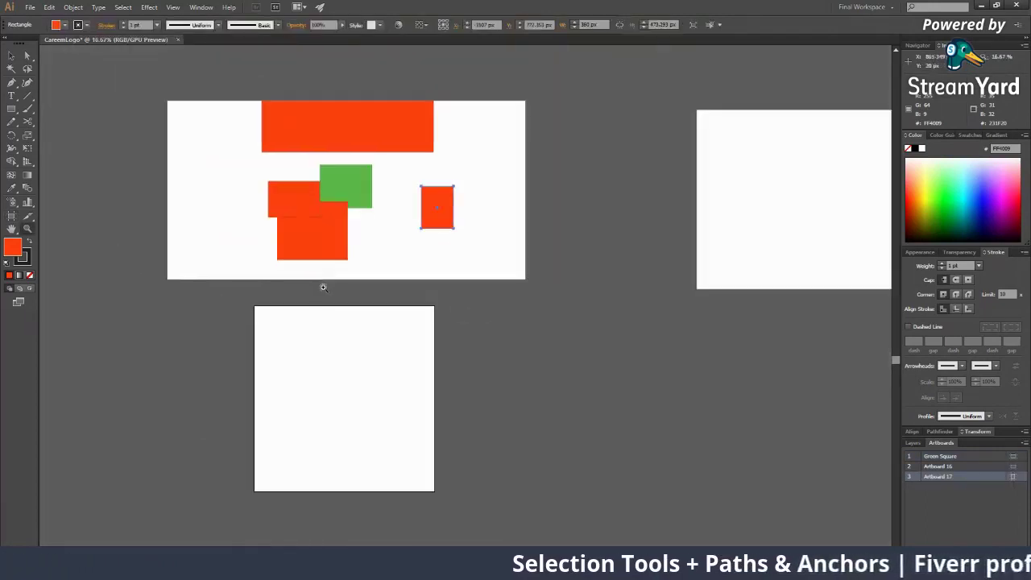
Step: Recolor the selected small rectangle to cyan 6DFCFF and draw a rectangle of the same color, about 1122 × 924 px, on the new artboard
{"action": "left_click", "coordinate": [21, 107]}
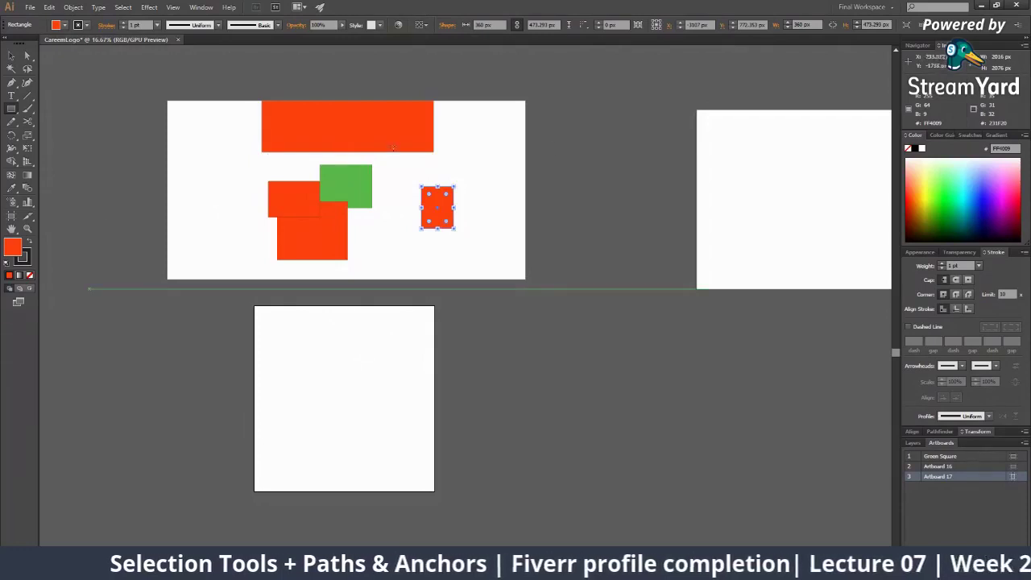
{"action": "left_click", "coordinate": [954, 175]}
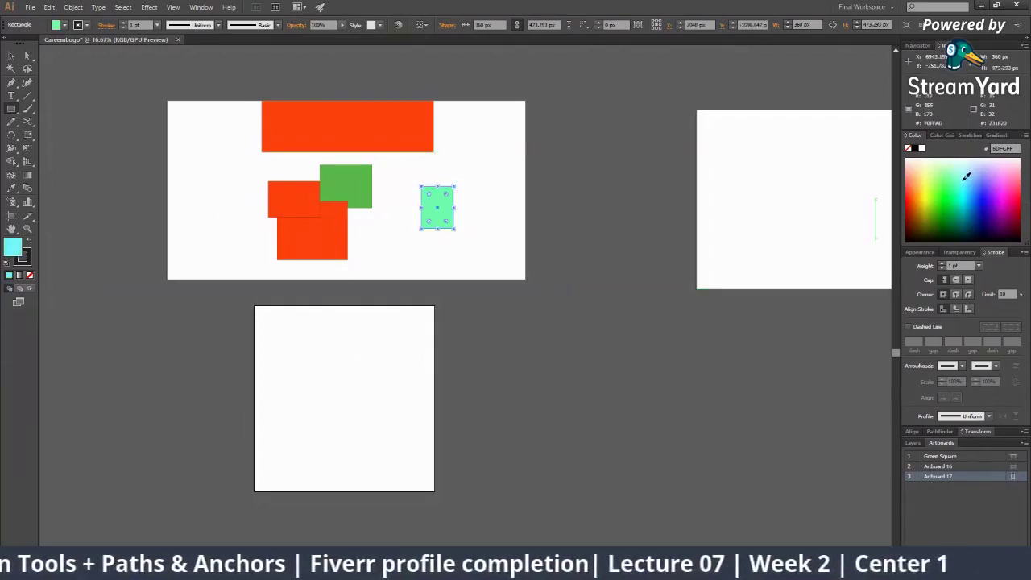
{"action": "left_click_drag", "start_coordinate": [287, 342], "coordinate": [387, 425]}
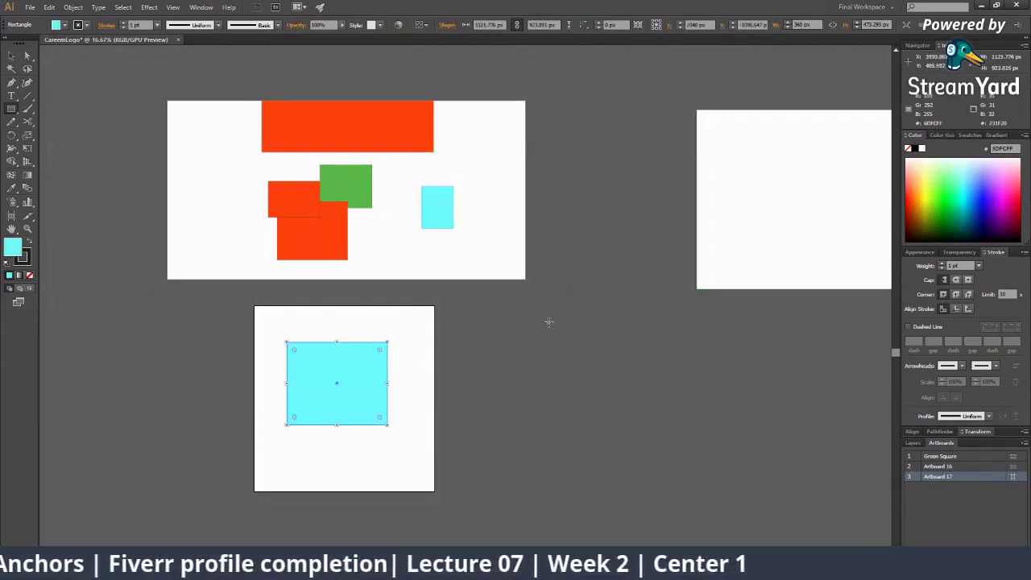
Step: Move Artboard 16 slightly left and up, try extending its bottom edge downward, and undo that extension
{"action": "key", "text": "shift+o"}
{"action": "left_click", "coordinate": [555, 247]}
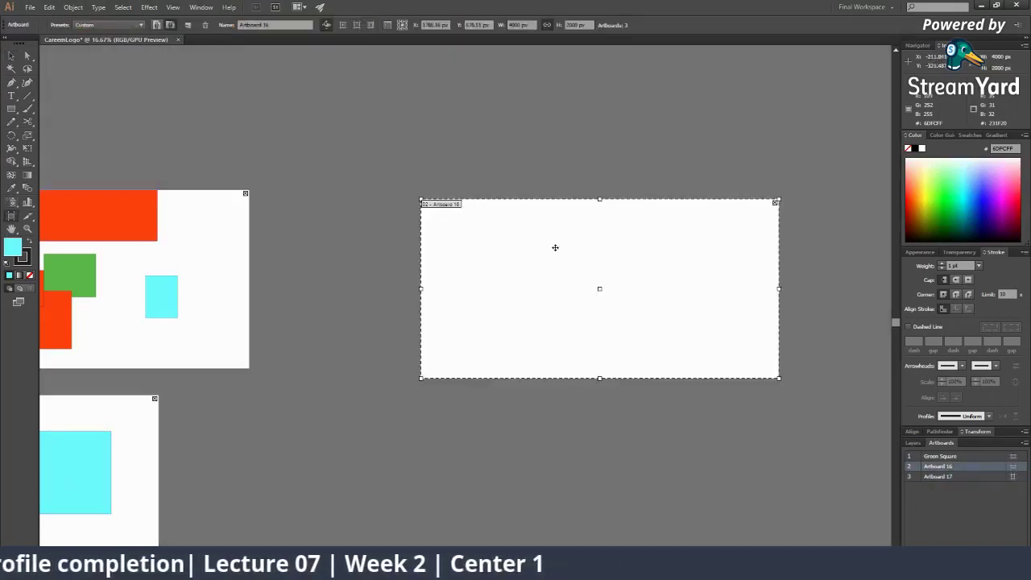
{"action": "left_click_drag", "start_coordinate": [555, 247], "coordinate": [492, 230]}
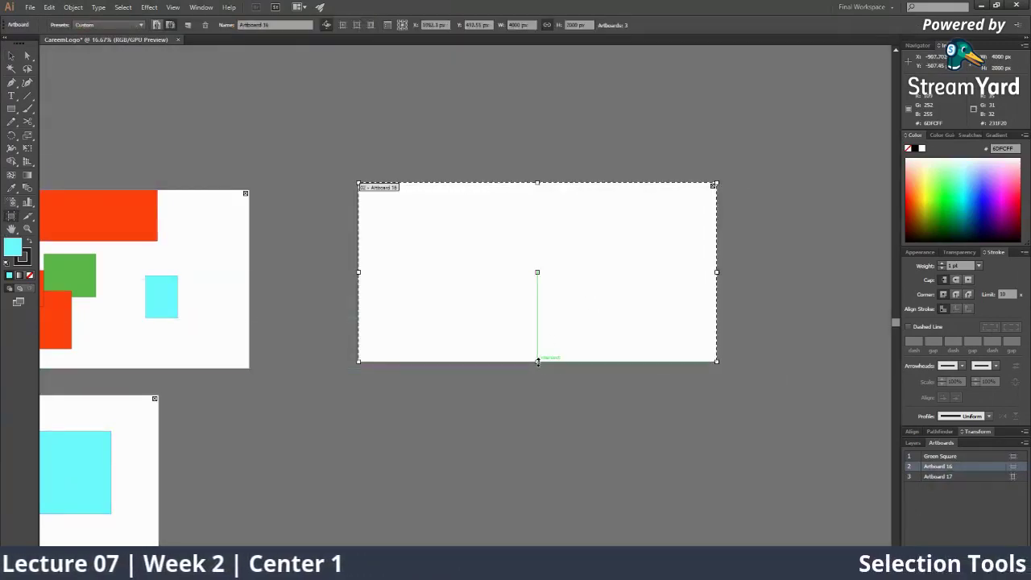
{"action": "left_click_drag", "start_coordinate": [537, 362], "coordinate": [543, 468]}
{"action": "key", "text": "ctrl+z"}
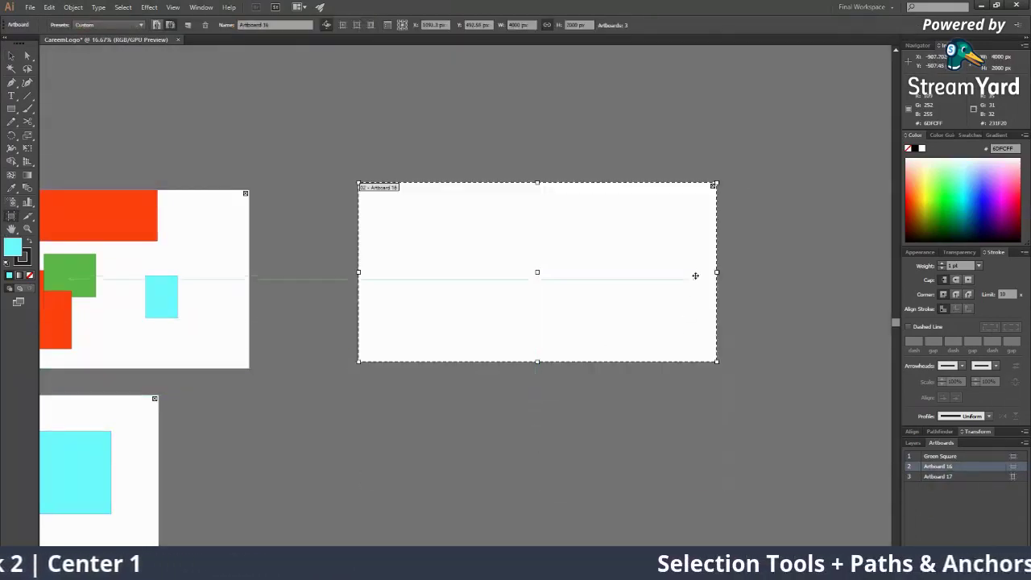
Step: Narrow Artboard 16 from its right edge until it is roughly square, and leave artboard editing
{"action": "left_click_drag", "start_coordinate": [716, 273], "coordinate": [533, 272]}
{"action": "key", "text": "Escape"}
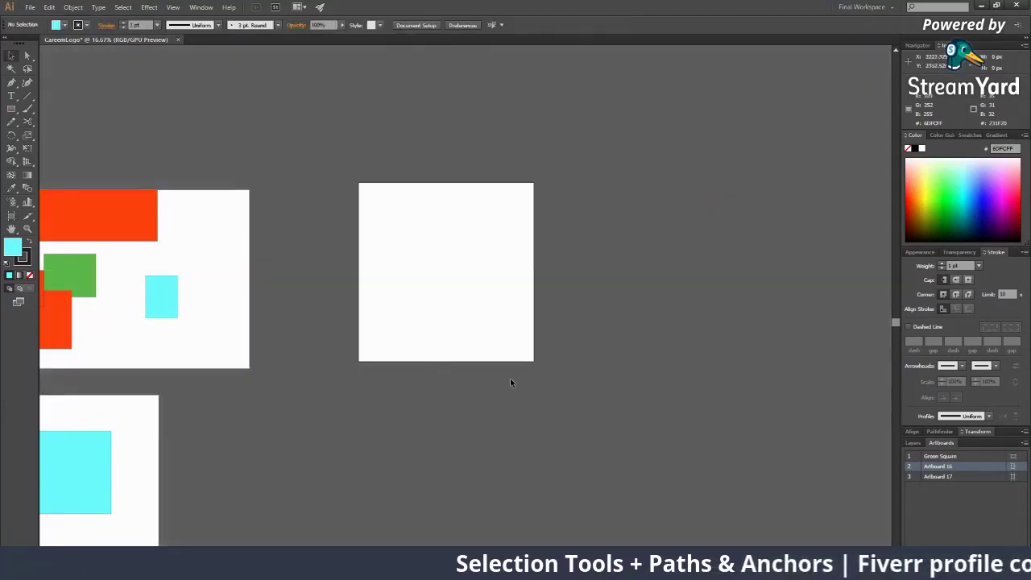
{"action": "scroll", "coordinate": [509, 382], "scroll_direction": "down", "scroll_amount": 2}
{"action": "scroll", "coordinate": [510, 382], "scroll_direction": "left", "scroll_amount": 2}
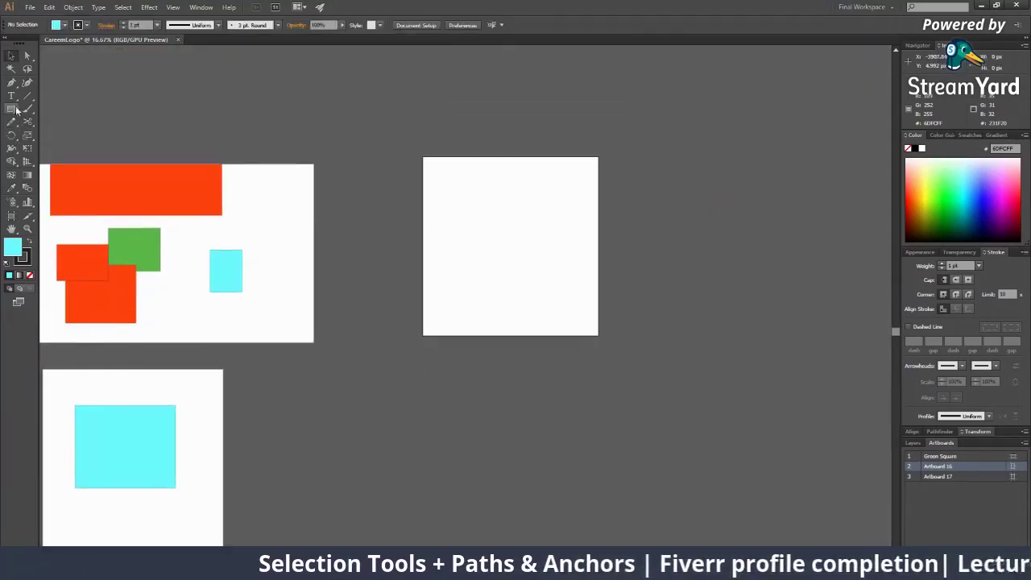
Step: Draw a circle with a light yellow F3FF77 fill at the center of Artboard 16 and deselect it
{"action": "left_click_drag", "start_coordinate": [18, 109], "coordinate": [80, 134]}
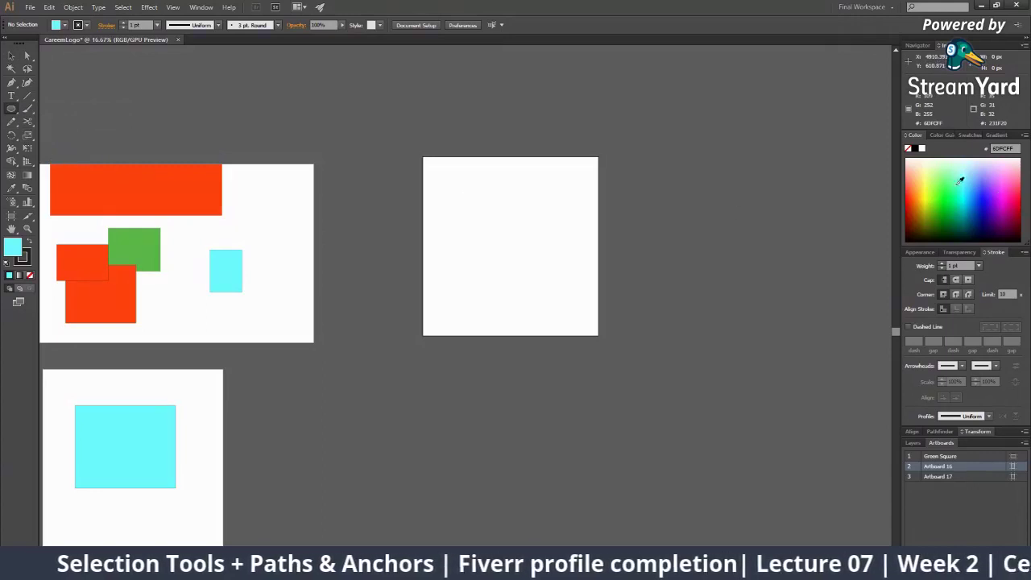
{"action": "left_click", "coordinate": [932, 177]}
{"action": "mouse_move", "coordinate": [511, 236]}
{"action": "left_mouse_down"}
{"action": "mouse_move", "coordinate": [544, 281]}
{"action": "mouse_move", "coordinate": [564, 288]}
{"action": "mouse_move", "coordinate": [523, 248]}
{"action": "left_mouse_up"}
{"action": "key", "text": "ctrl+shift+a"}
{"action": "key", "text": "ctrl+minus"}
{"action": "key", "text": "ctrl+minus"}
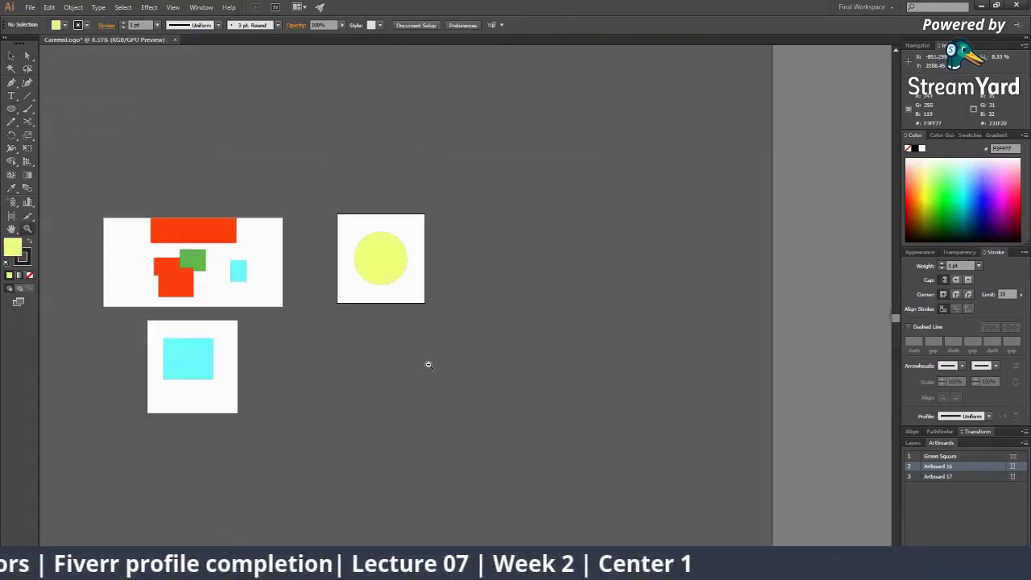
{"action": "left_click_drag", "start_coordinate": [316, 299], "coordinate": [465, 289]}
{"action": "left_click", "coordinate": [430, 312]}
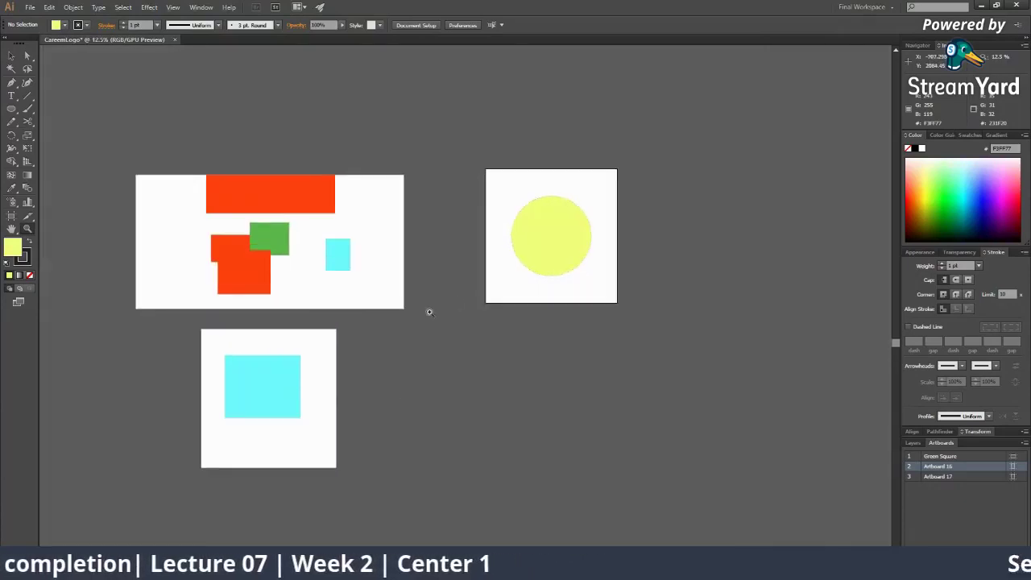
{"action": "left_click_drag", "start_coordinate": [388, 313], "coordinate": [470, 309]}
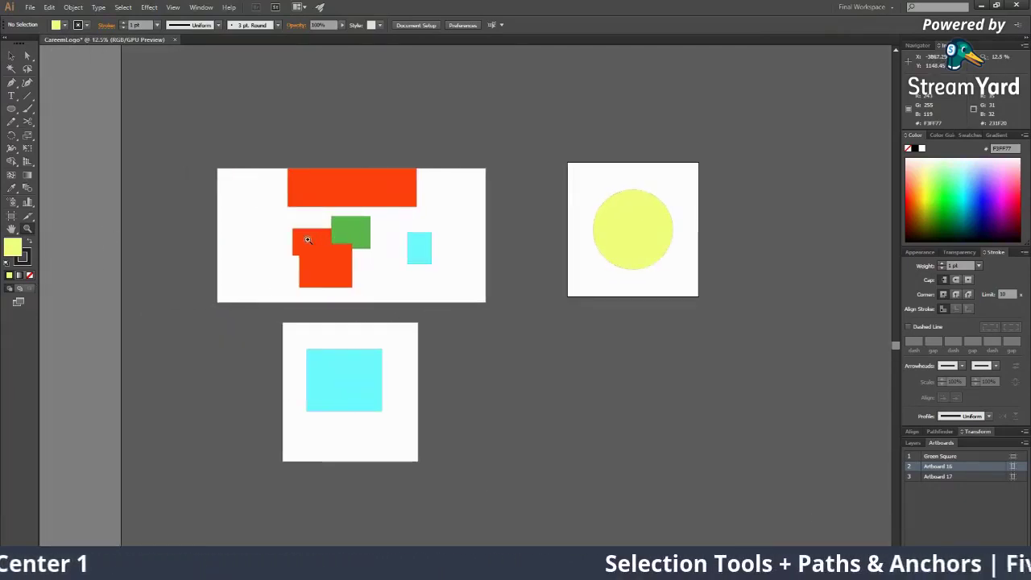
{"action": "left_click", "coordinate": [443, 243]}
{"action": "scroll", "coordinate": [456, 242], "scroll_direction": "down", "scroll_amount": 3}
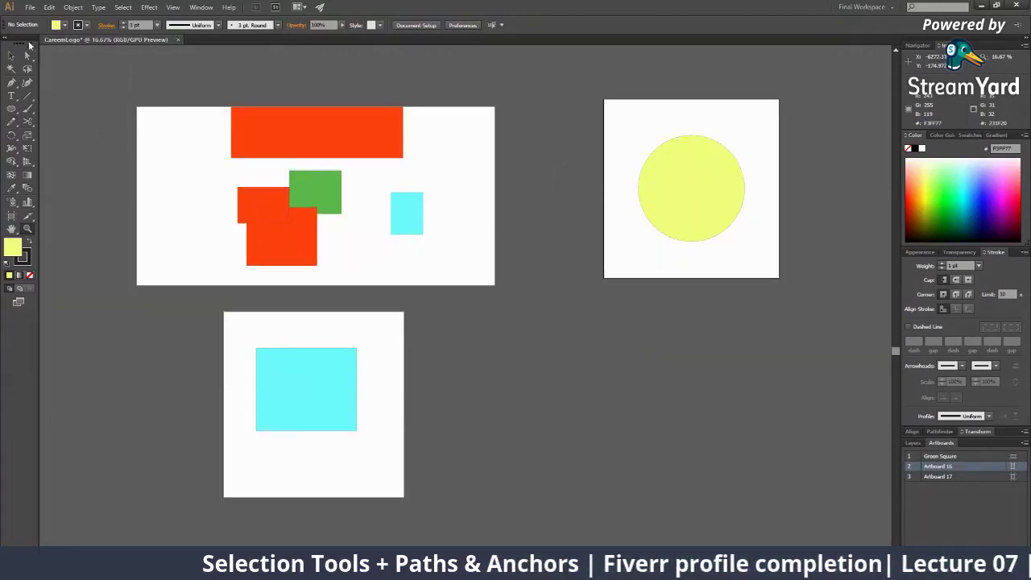
{"action": "left_click", "coordinate": [30, 8]}
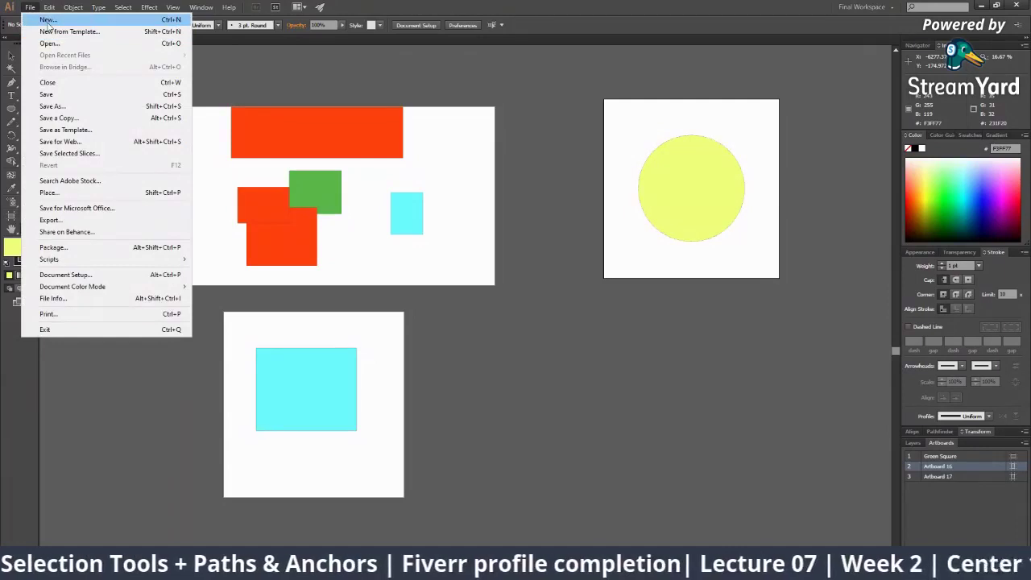
{"action": "left_click", "coordinate": [55, 96]}
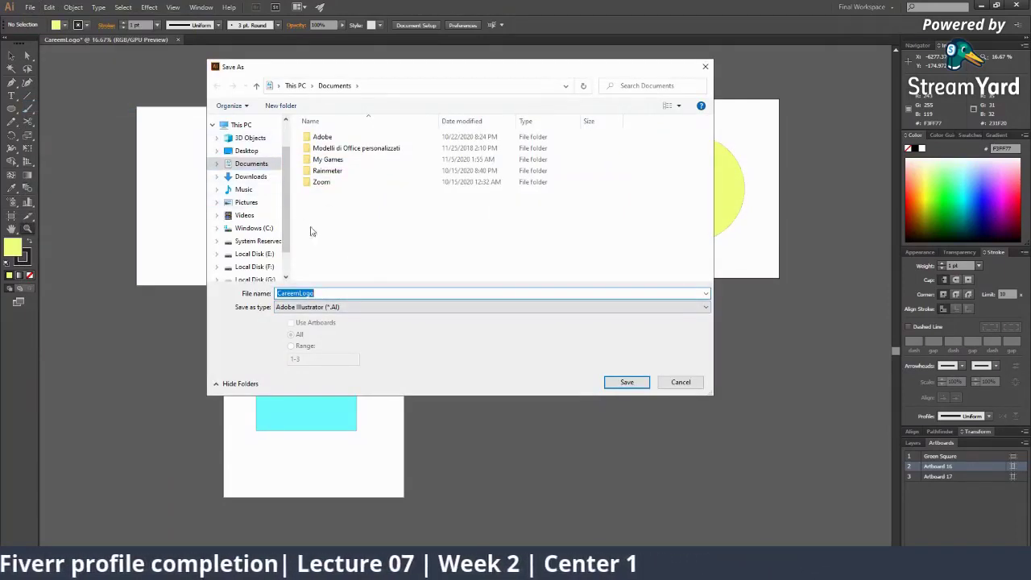
{"action": "left_click", "coordinate": [266, 178]}
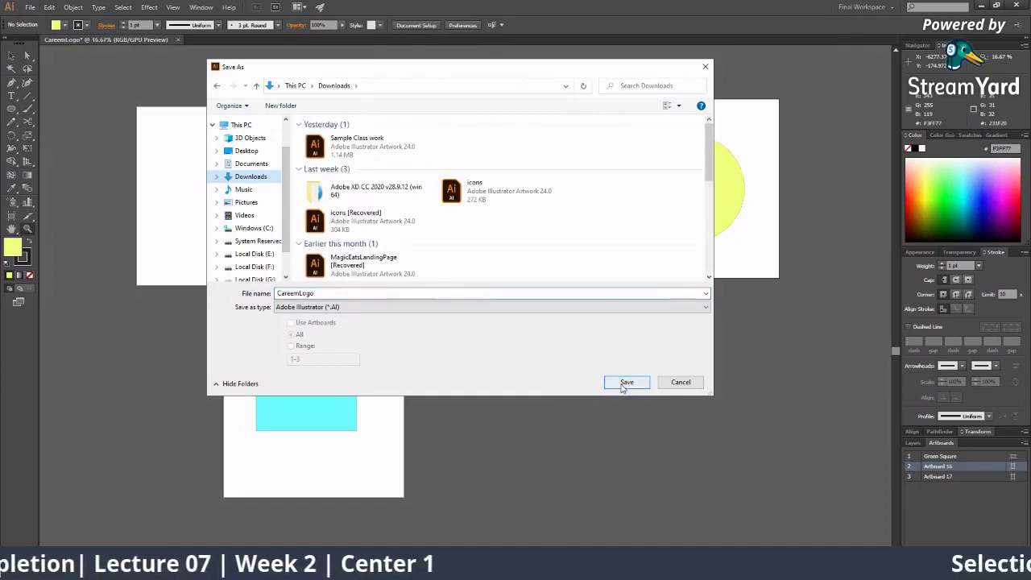
{"action": "left_click", "coordinate": [625, 384]}
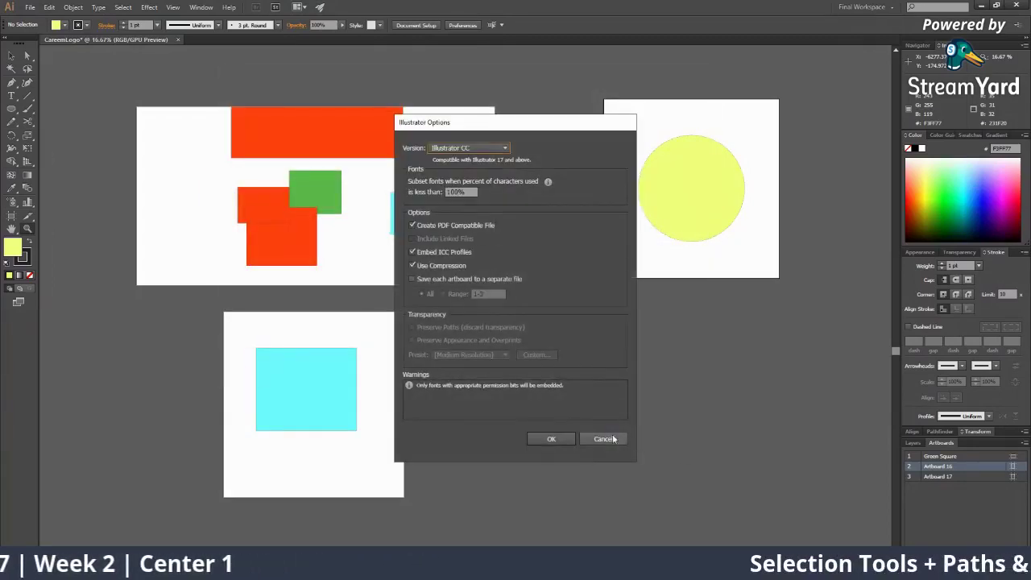
{"action": "left_click", "coordinate": [613, 439]}
Step: Save the document as CareemLogo in Adobe Illustrator (*.AI) format in the Downloads folder, keeping the default Illustrator options
{"action": "left_click", "coordinate": [31, 7]}
{"action": "left_click", "coordinate": [49, 106]}
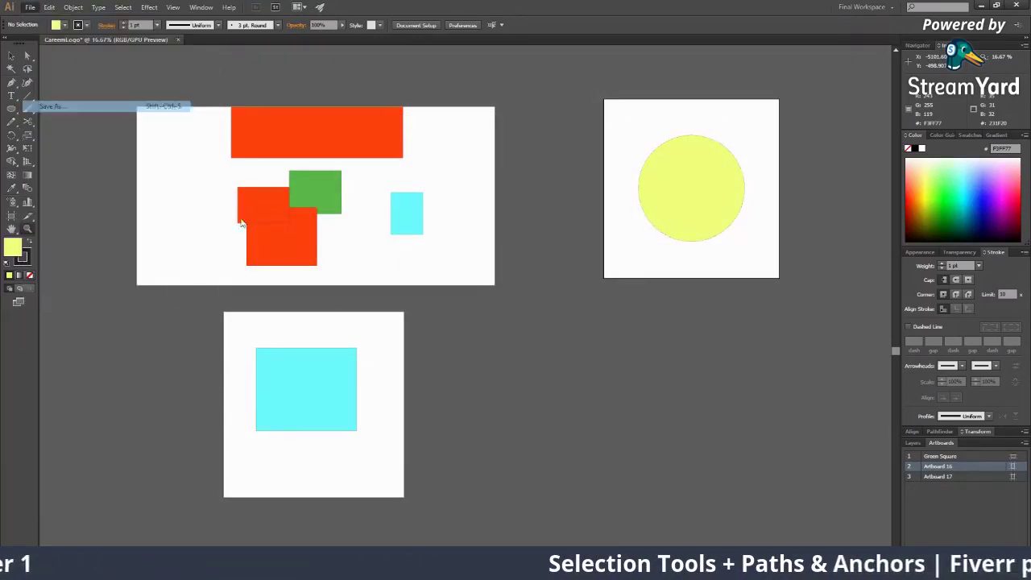
{"action": "left_click", "coordinate": [326, 309]}
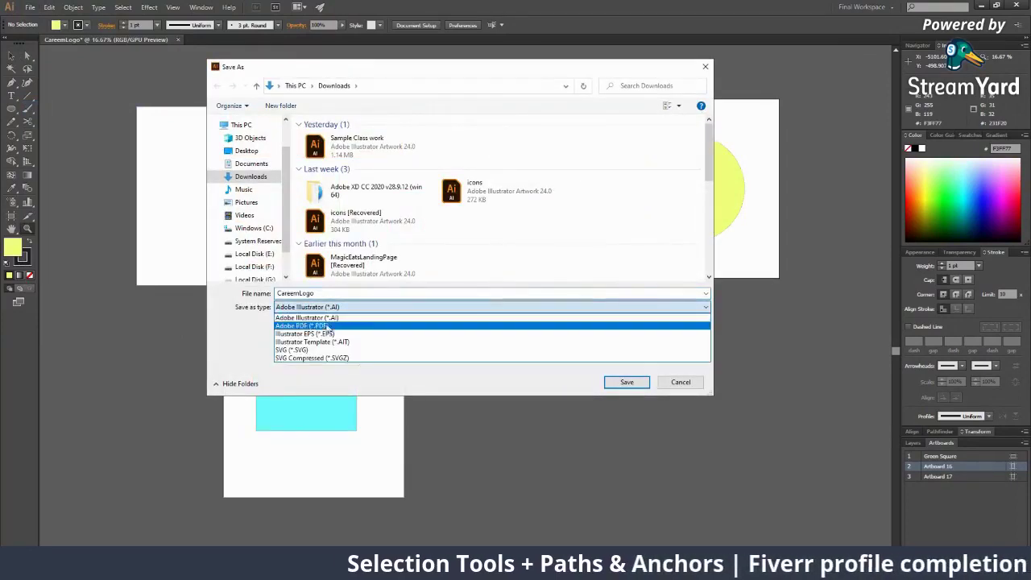
{"action": "left_click", "coordinate": [334, 313]}
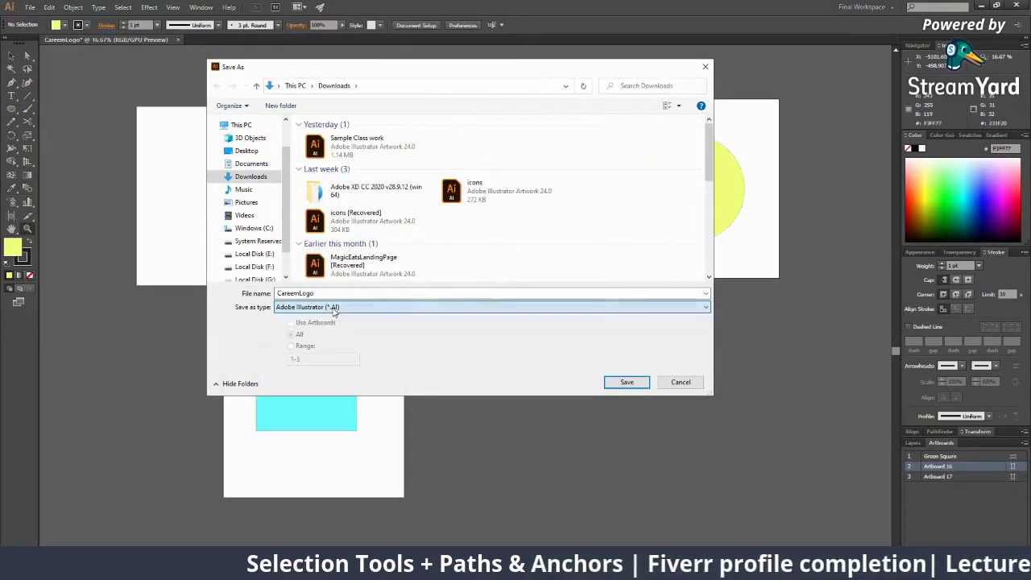
{"action": "left_click", "coordinate": [627, 383]}
{"action": "left_click", "coordinate": [549, 439]}
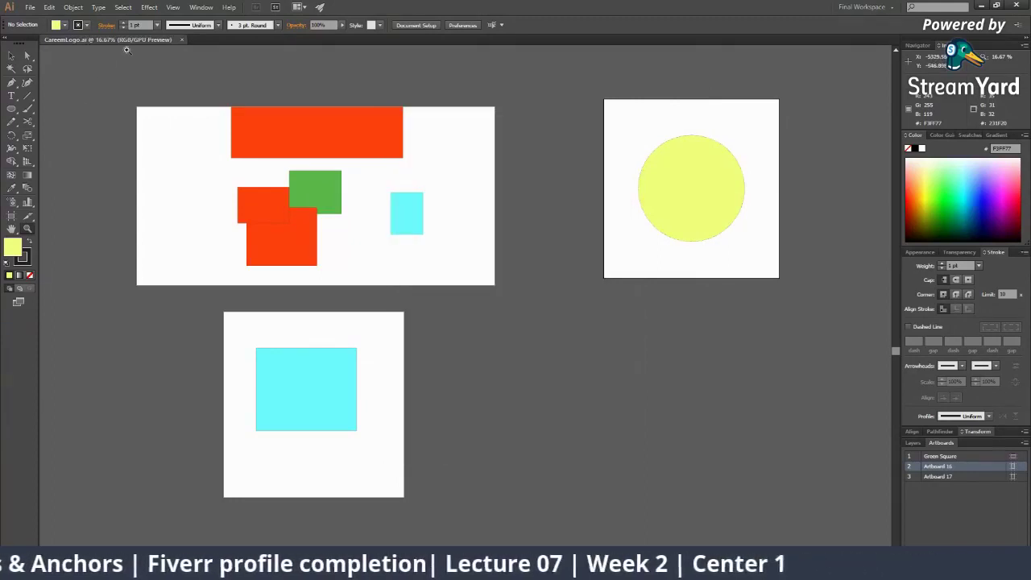
Step: Close the CareemLogo.ai document and show the desktop
{"action": "left_click", "coordinate": [182, 38]}
{"action": "left_click", "coordinate": [981, 6]}
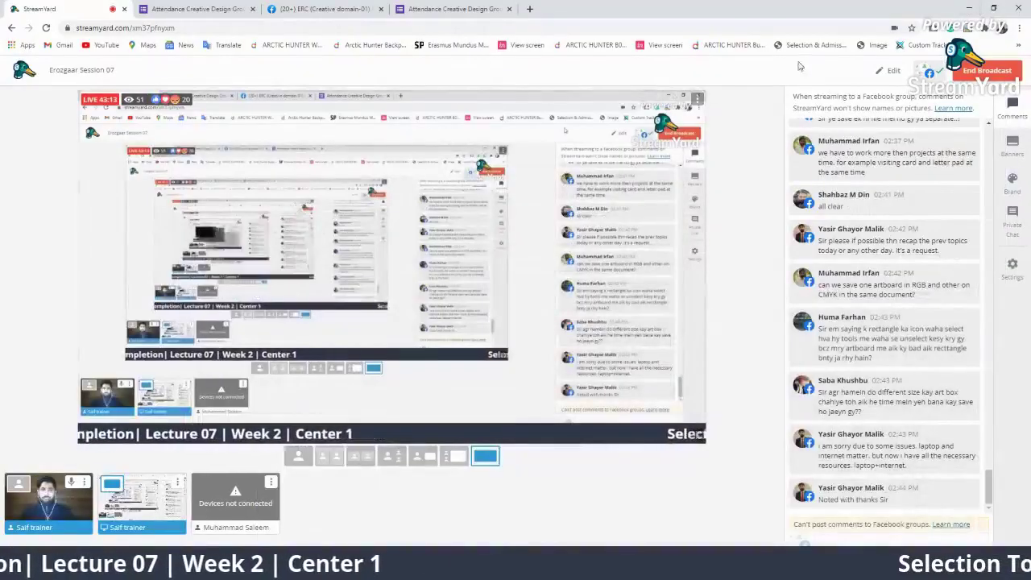
{"action": "key", "text": "super+d"}
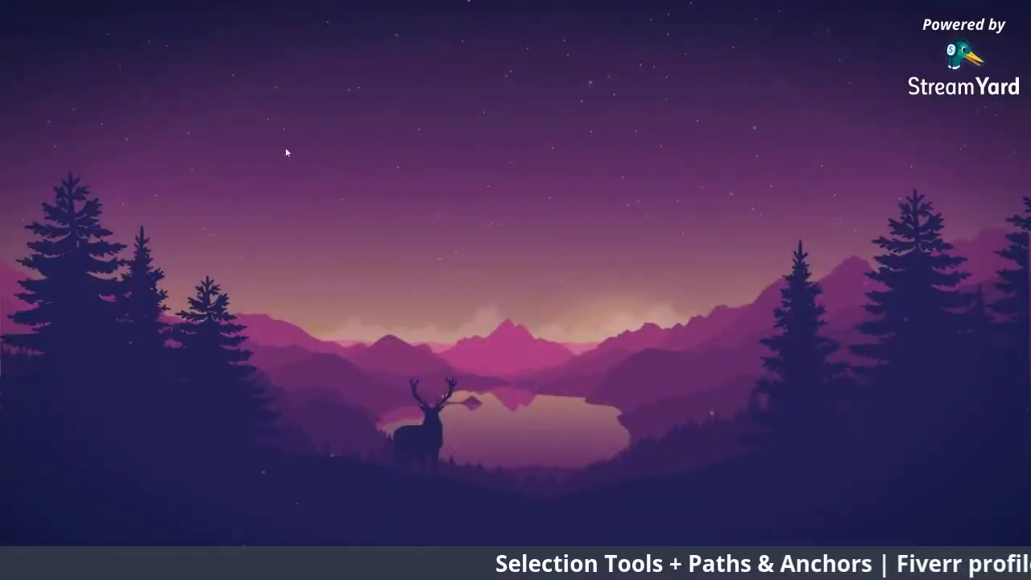
Step: Switch to File Explorer and open the CareemLogo Illustrator file from the Downloads folder
{"action": "key", "text": "super+e"}
{"action": "left_click", "coordinate": [54, 149]}
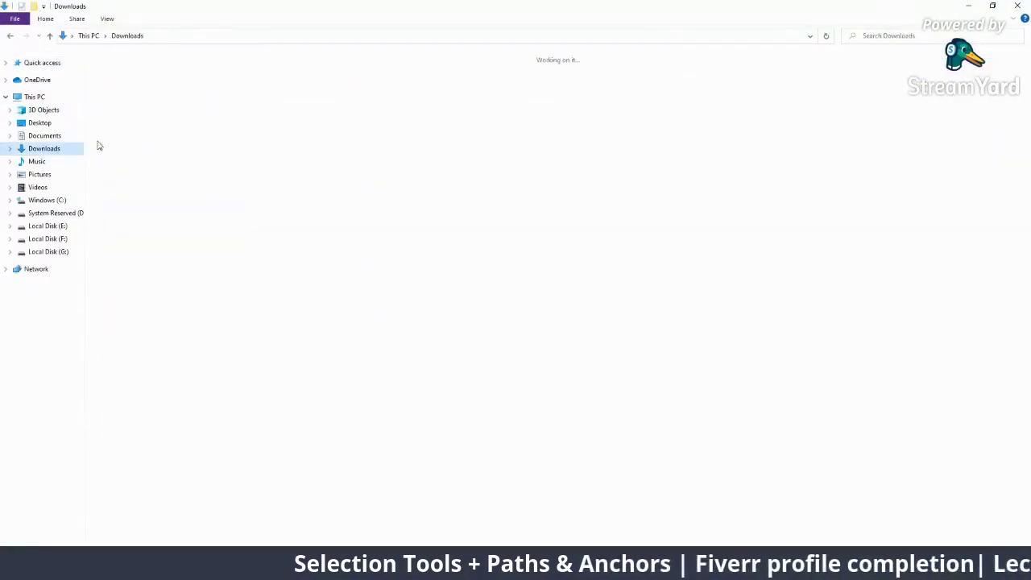
{"action": "left_click", "coordinate": [359, 103]}
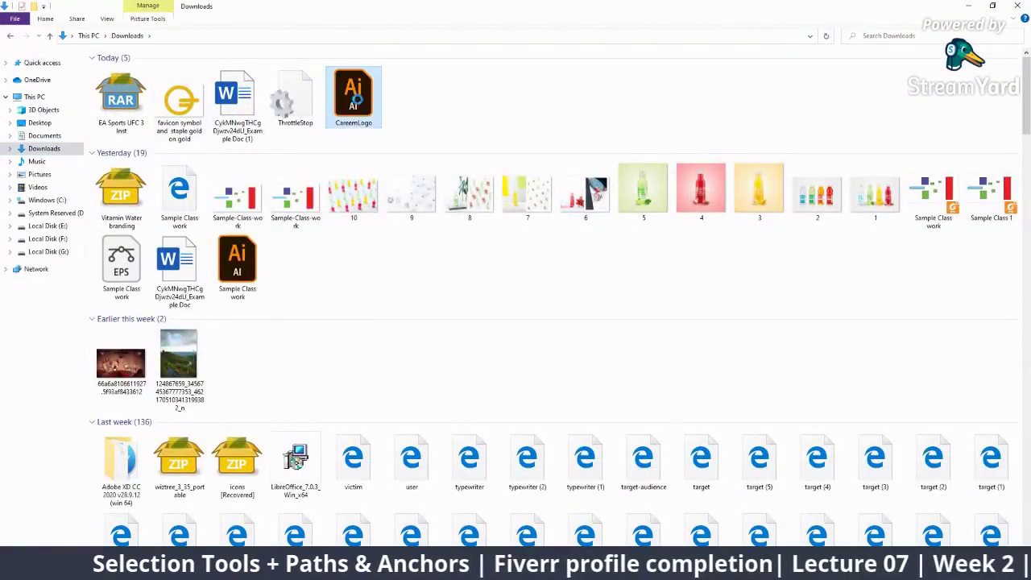
{"action": "right_click", "coordinate": [359, 103]}
{"action": "left_click", "coordinate": [476, 107]}
{"action": "left_click_drag", "start_coordinate": [358, 100], "coordinate": [327, 67]}
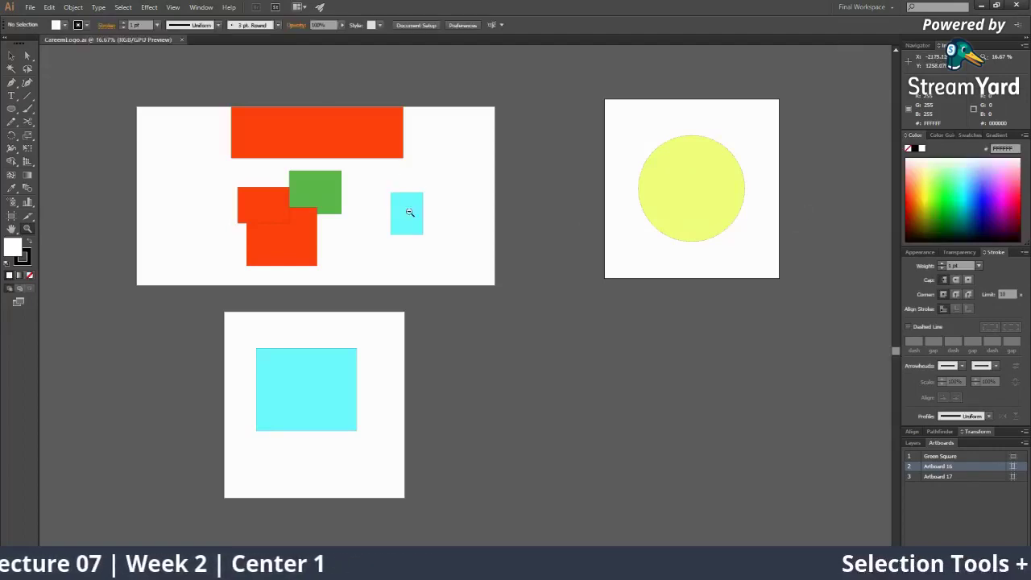
Step: Select the green rectangle on the Green Square artboard
{"action": "left_click", "coordinate": [409, 212], "text": "alt"}
{"action": "left_click", "coordinate": [346, 269]}
{"action": "left_click_drag", "start_coordinate": [334, 174], "coordinate": [353, 115]}
{"action": "left_click", "coordinate": [323, 217]}
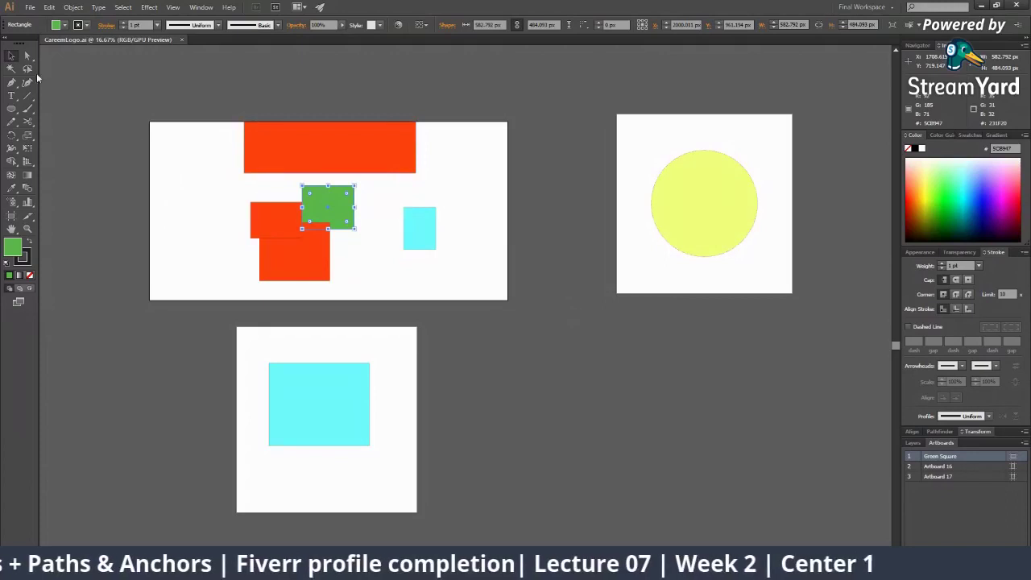
Step: Start a Save As of CareemLogo and compare the artboard options offered for the Adobe PDF, Illustrator EPS and Adobe Illustrator file types
{"action": "left_click", "coordinate": [29, 11]}
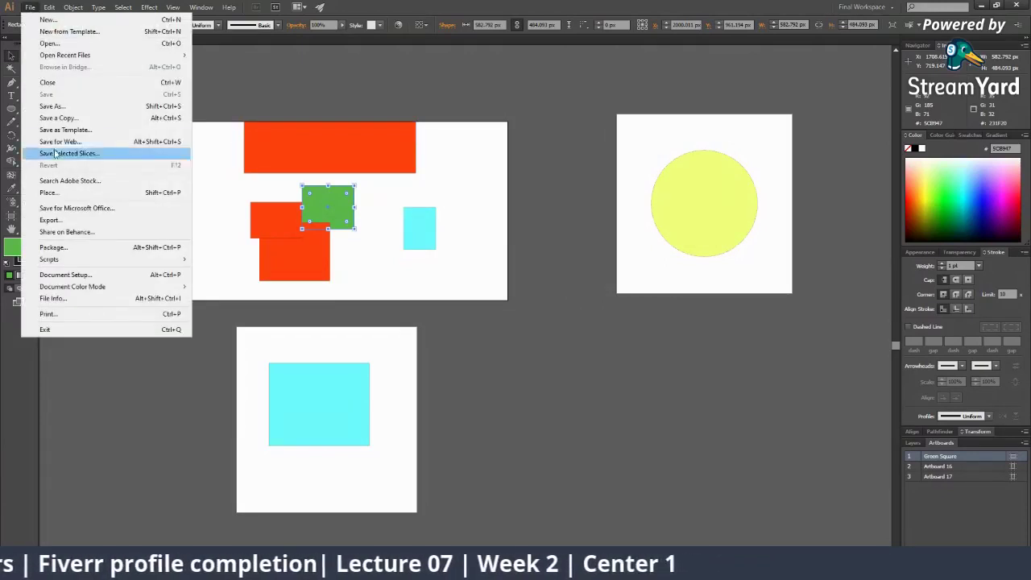
{"action": "left_click", "coordinate": [70, 108]}
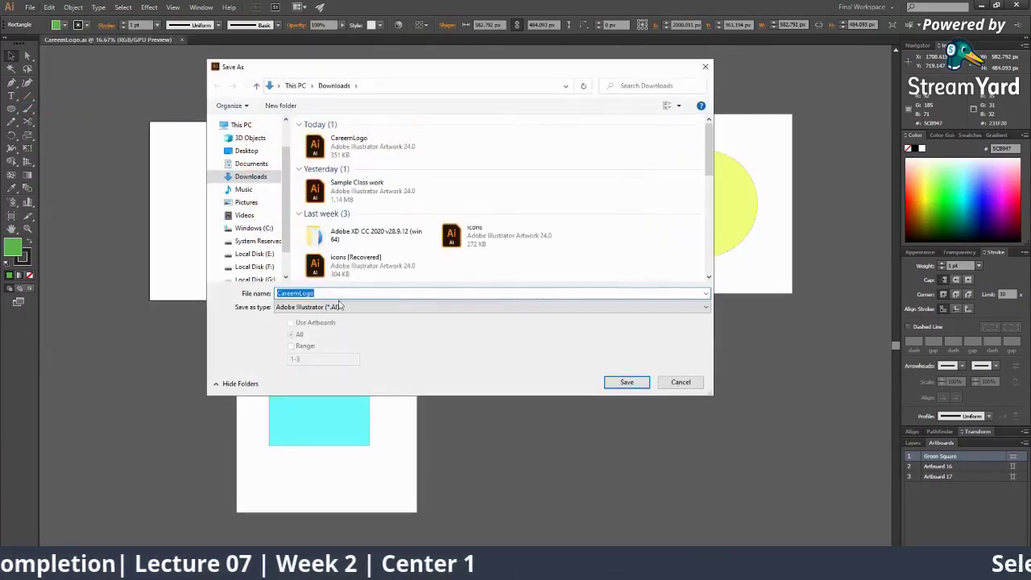
{"action": "left_click", "coordinate": [340, 306]}
{"action": "left_click", "coordinate": [332, 321]}
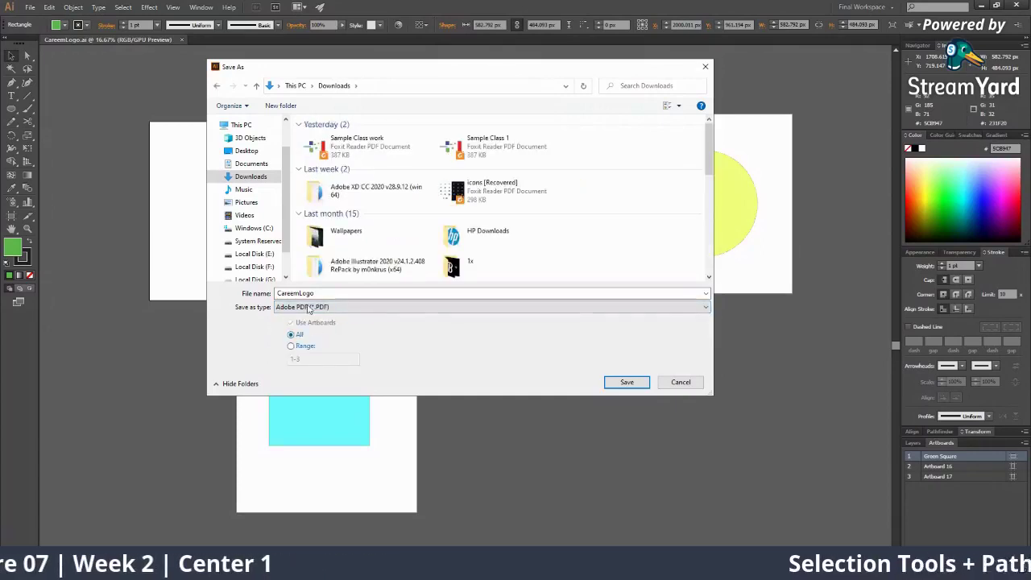
{"action": "left_click", "coordinate": [308, 307]}
{"action": "left_click", "coordinate": [311, 331]}
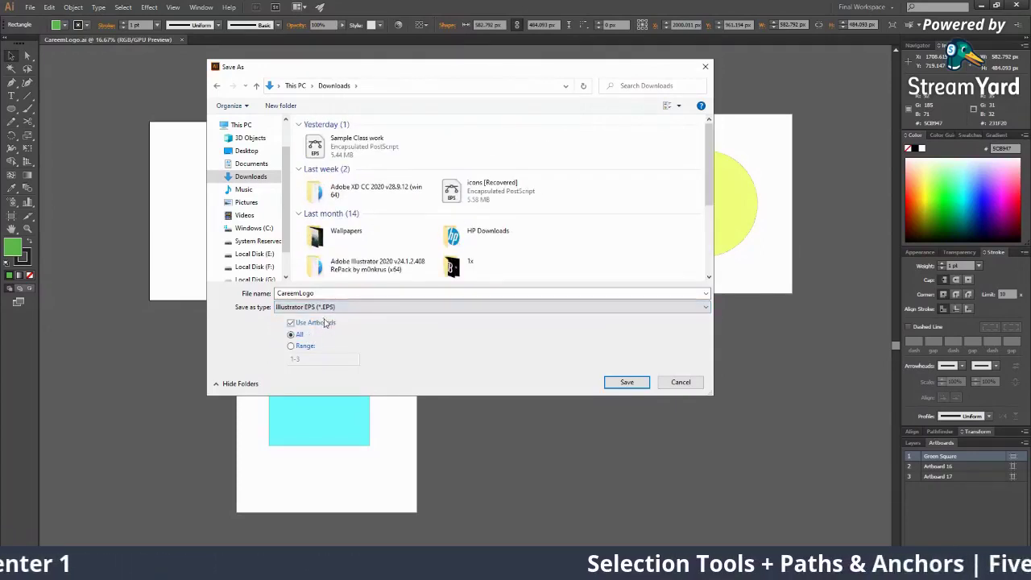
{"action": "left_click", "coordinate": [331, 311]}
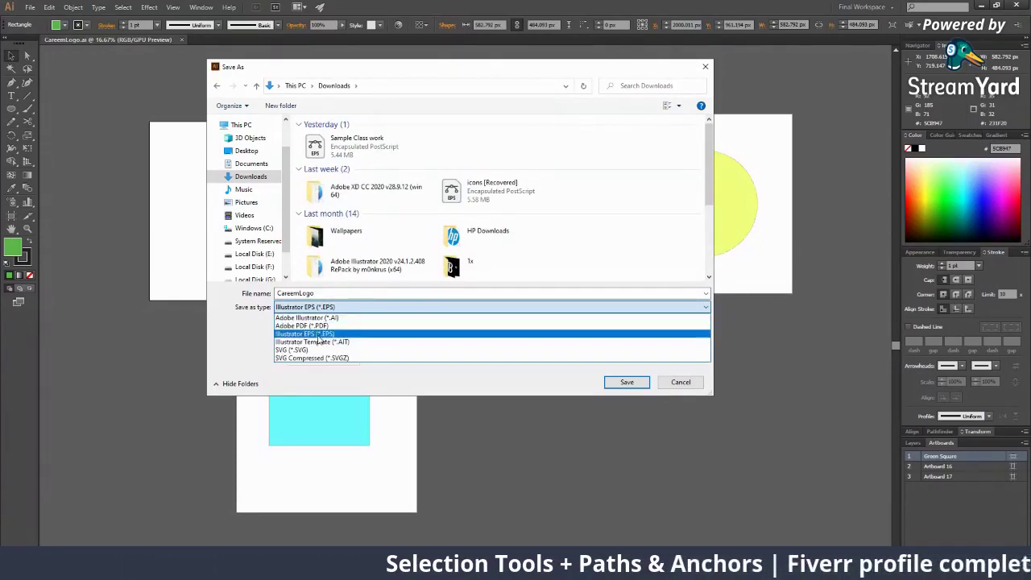
{"action": "key", "text": "Up"}
{"action": "key", "text": "Up"}
{"action": "key", "text": "Return"}
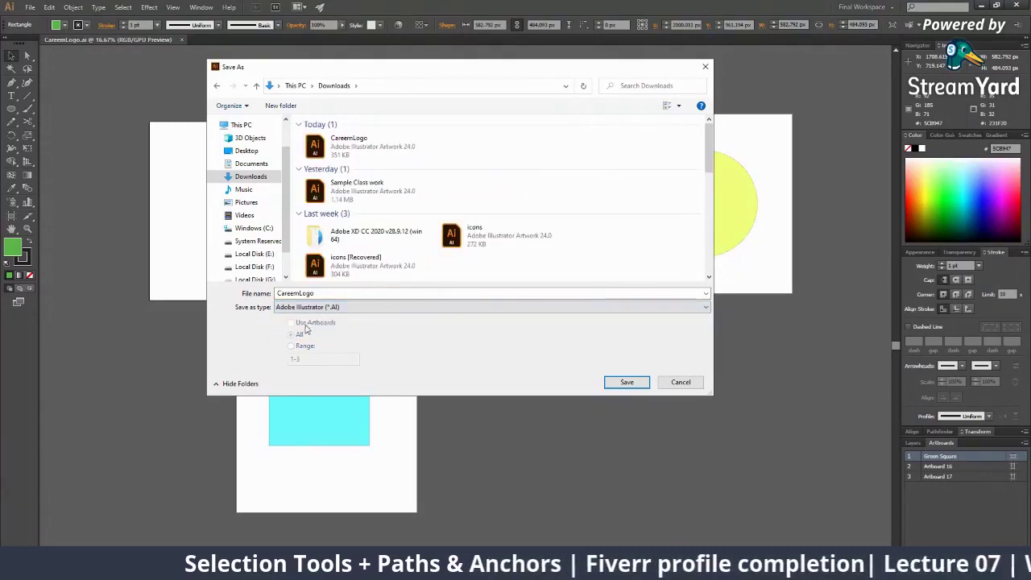
{"action": "key", "text": "alt+Down"}
{"action": "left_click", "coordinate": [306, 326]}
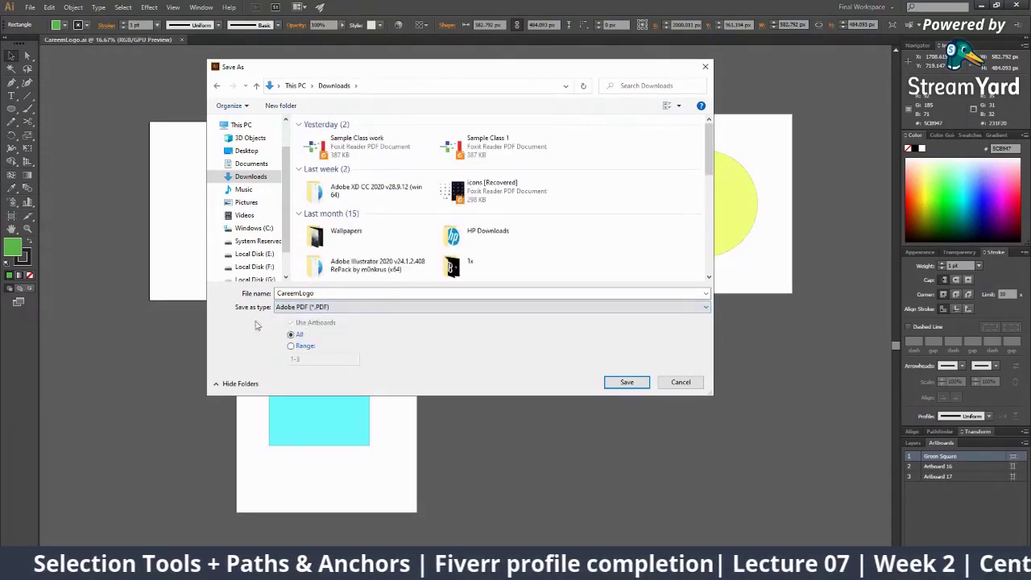
{"action": "left_click", "coordinate": [320, 309]}
{"action": "left_click", "coordinate": [311, 334]}
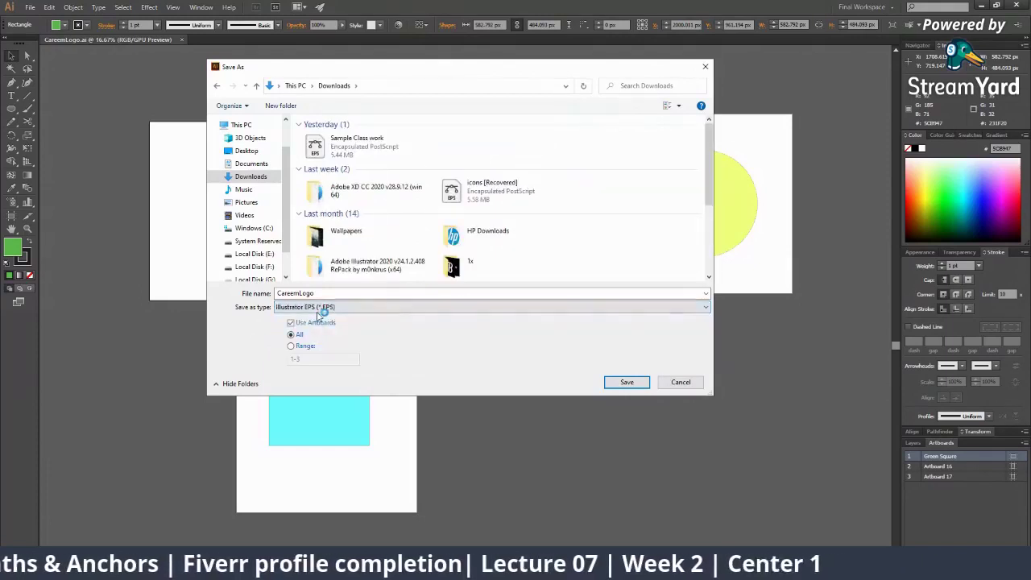
Step: Save only artboard range 2 as the Adobe PDF file CareemLogo in Downloads, using the Illustrator Default preset
{"action": "key", "text": "alt+Down"}
{"action": "left_click", "coordinate": [311, 333]}
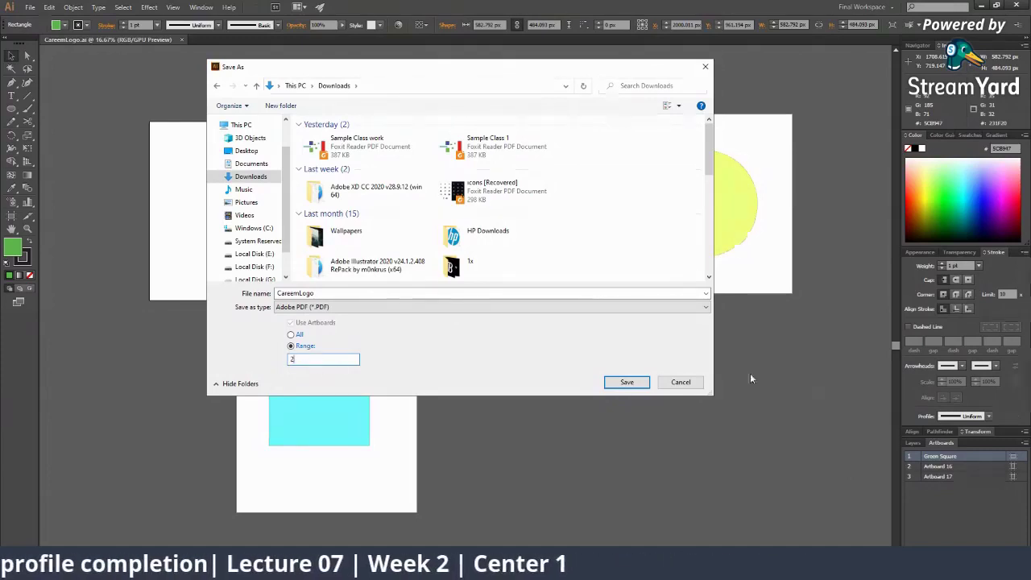
{"action": "left_click", "coordinate": [625, 383]}
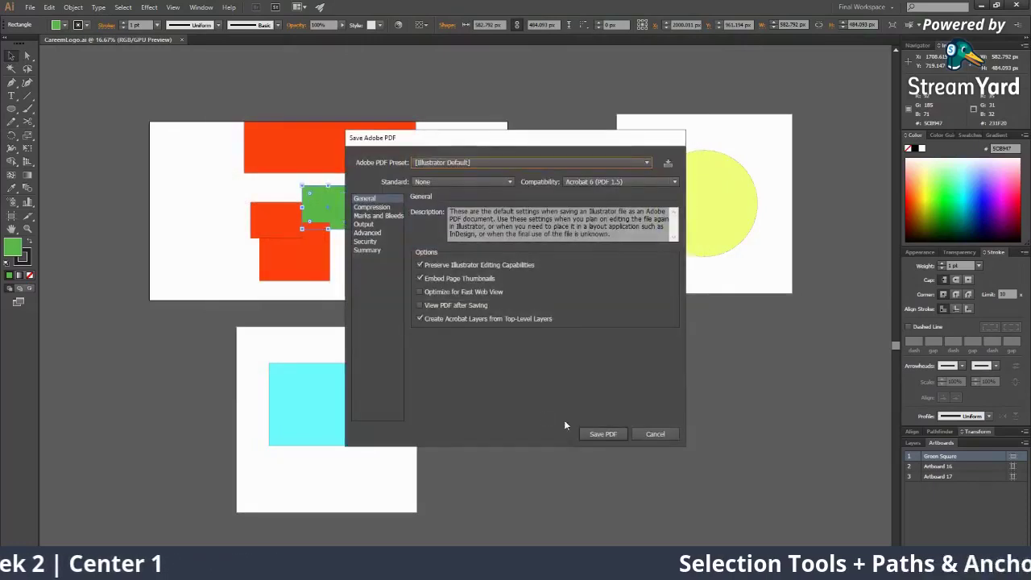
{"action": "left_click", "coordinate": [586, 440]}
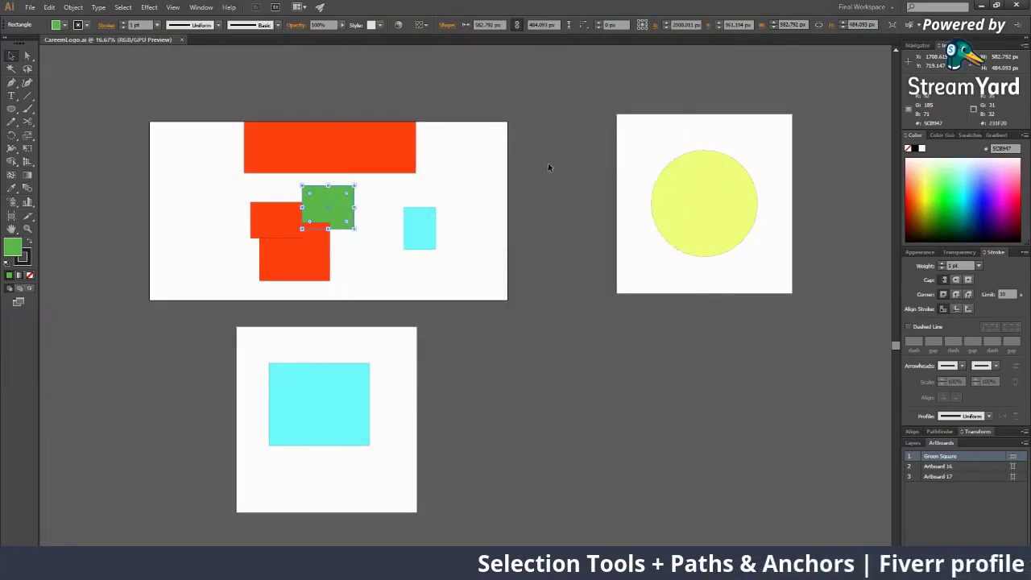
Step: Switch to the Downloads folder in File Explorer and open the CareemLogo PDF in Foxit Reader
{"action": "left_click", "coordinate": [982, 7]}
{"action": "key", "text": "alt+Tab"}
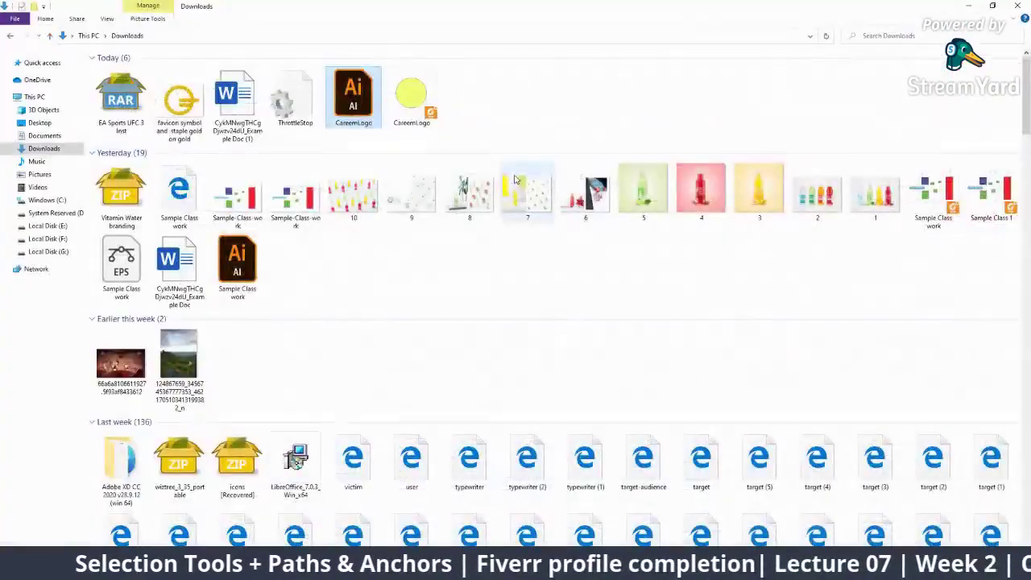
{"action": "left_click", "coordinate": [440, 118]}
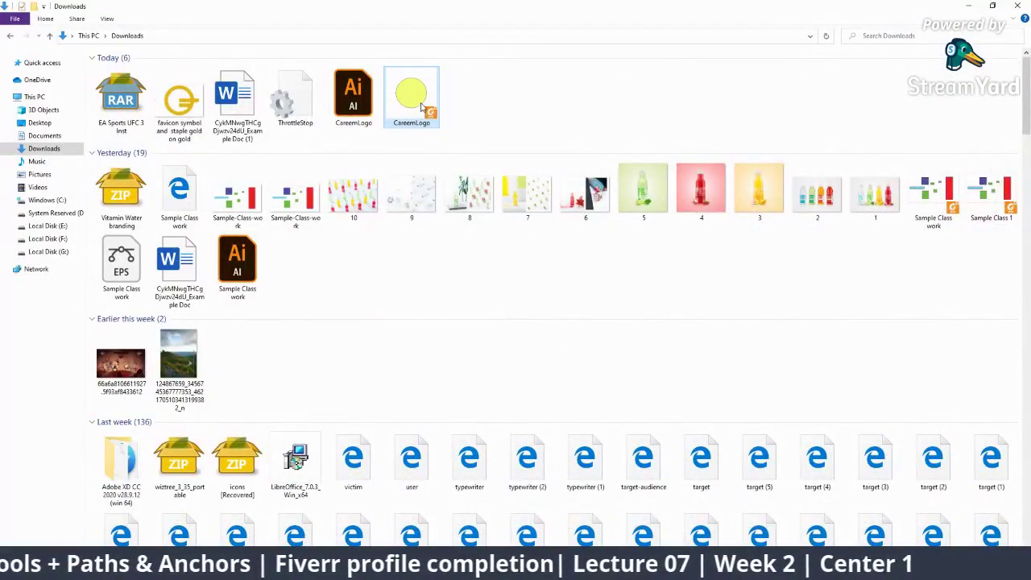
{"action": "double_click", "coordinate": [422, 107]}
{"action": "left_click", "coordinate": [532, 404]}
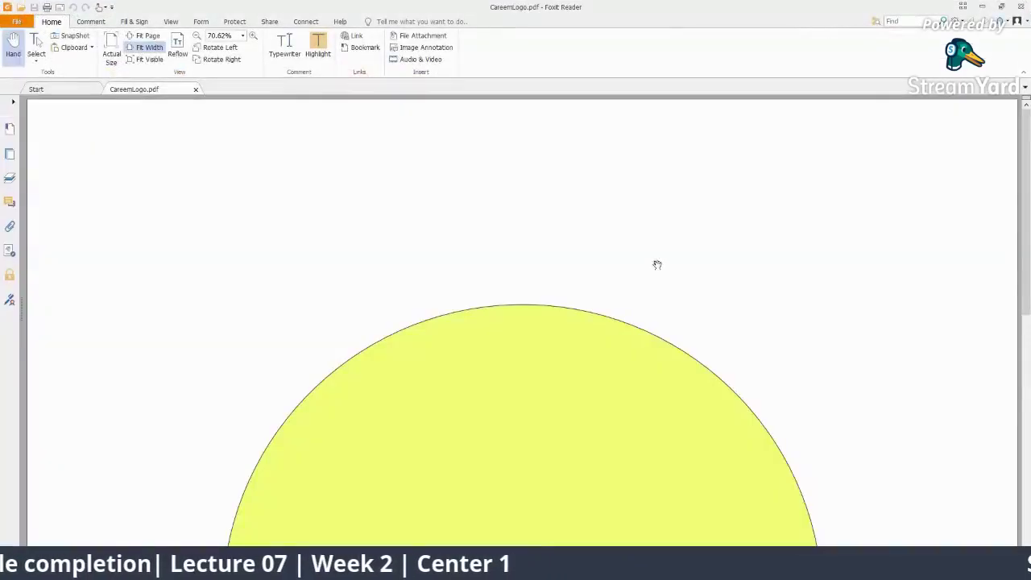
Step: Examine the CareemLogo PDF zoomed out to its whole page, and return to the Downloads folder
{"action": "scroll", "coordinate": [656, 265], "scroll_direction": "down", "scroll_amount": 6}
{"action": "scroll", "coordinate": [966, 461], "scroll_direction": "up", "scroll_amount": 1}
{"action": "right_click", "coordinate": [967, 461]}
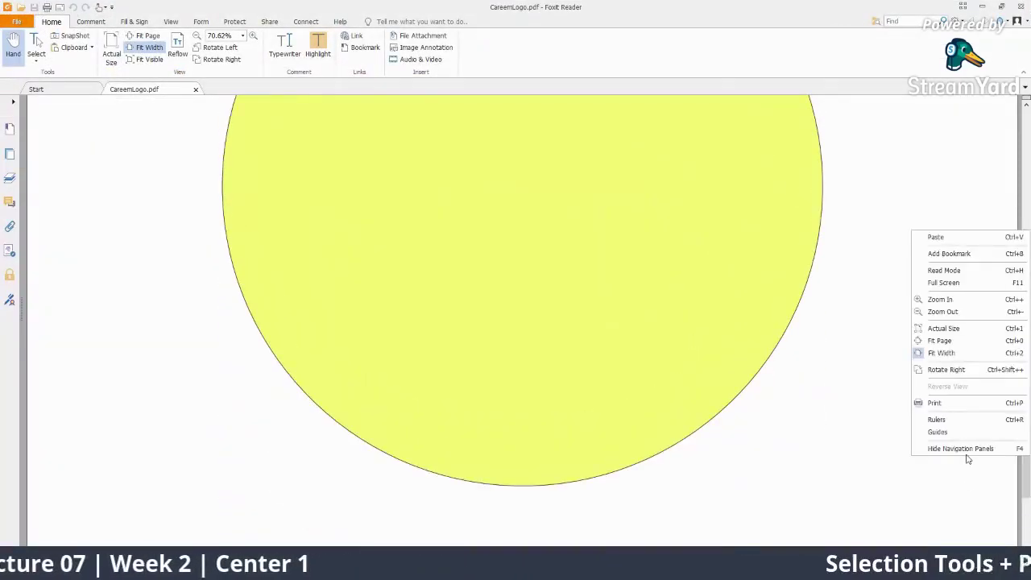
{"action": "left_click", "coordinate": [964, 537]}
{"action": "scroll", "coordinate": [703, 424], "scroll_direction": "down", "scroll_amount": 5}
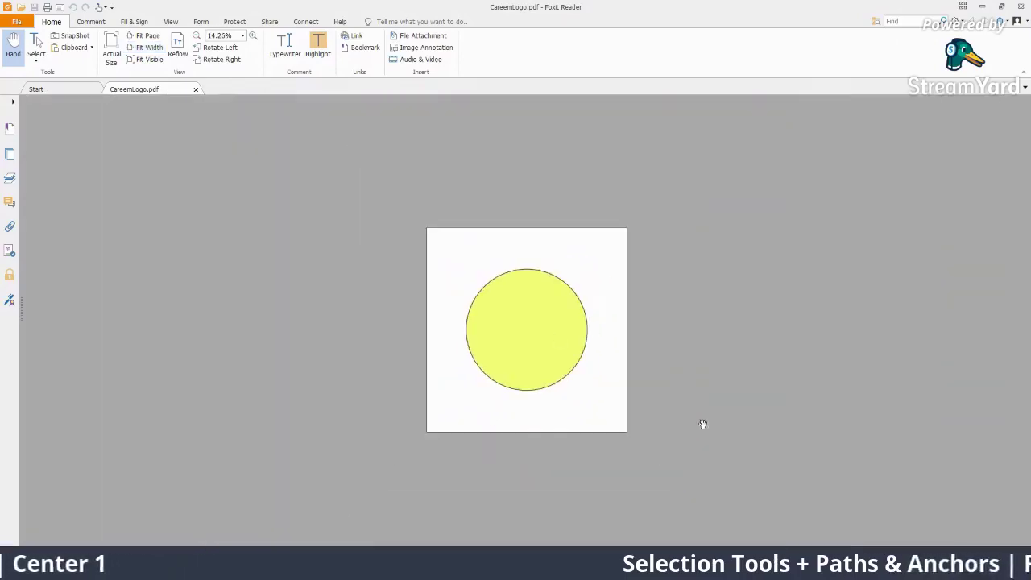
{"action": "key", "text": "alt+F4"}
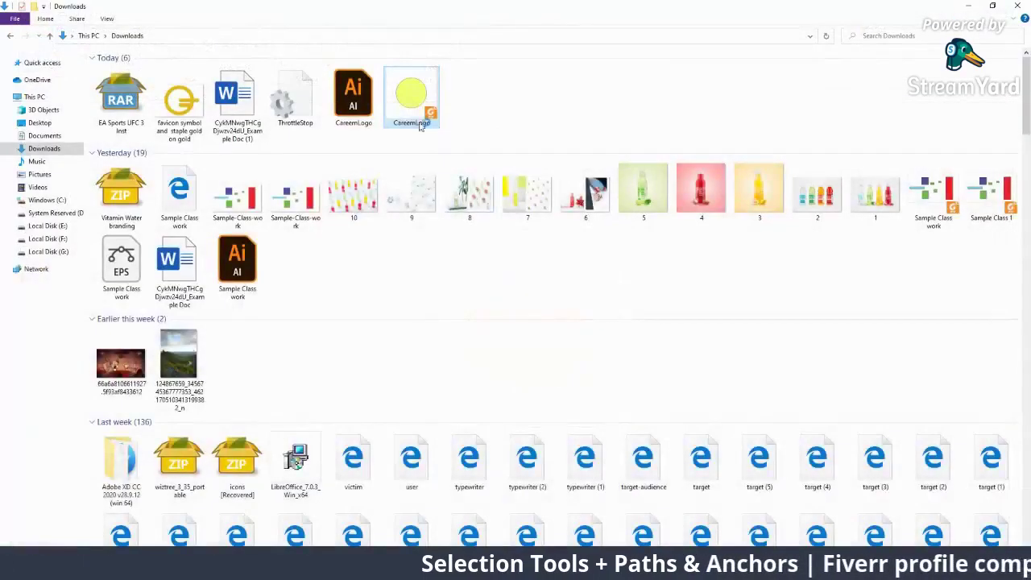
Step: Compare the Illustrator artboards with the CareemLogo PDF reopened from Downloads, and switch back to Illustrator
{"action": "left_click_drag", "start_coordinate": [628, 541], "coordinate": [379, 57]}
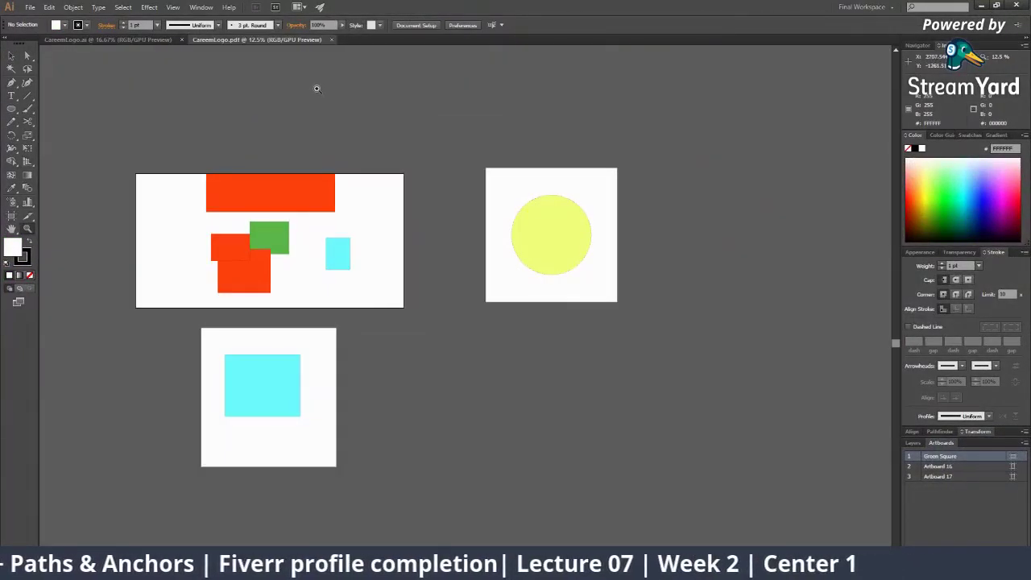
{"action": "left_click", "coordinate": [981, 5]}
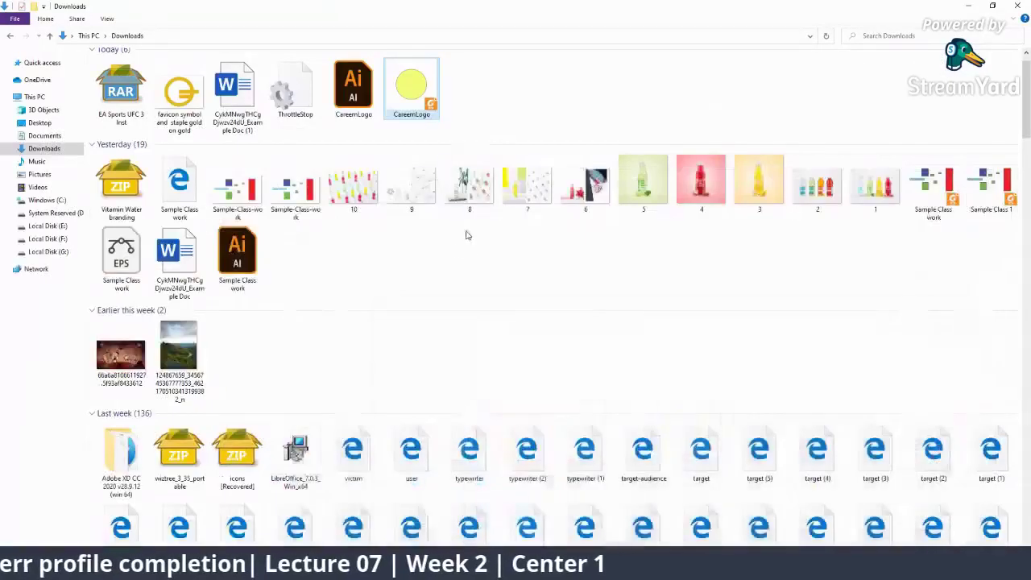
{"action": "double_click", "coordinate": [412, 87]}
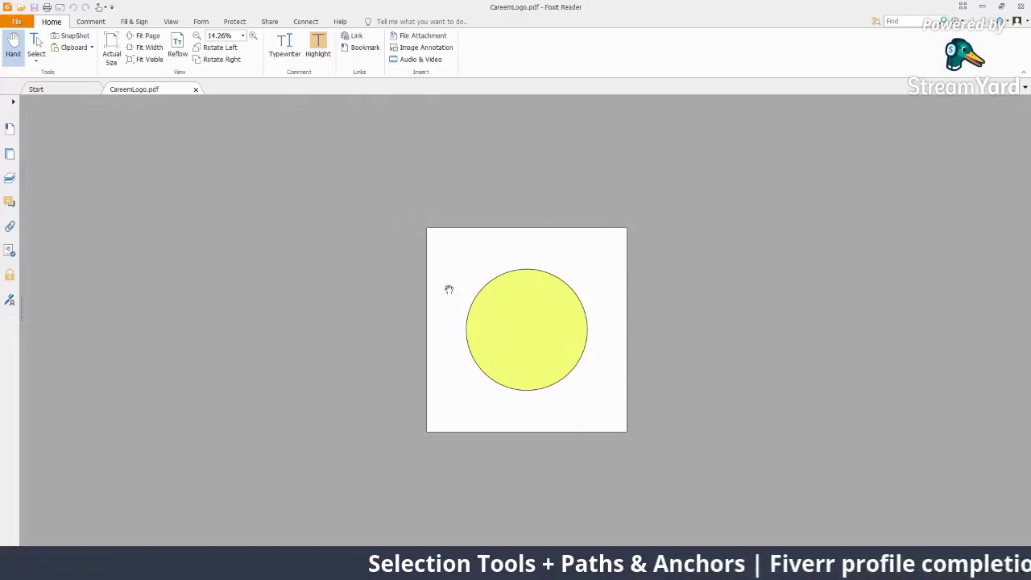
{"action": "key", "text": "alt+Tab"}
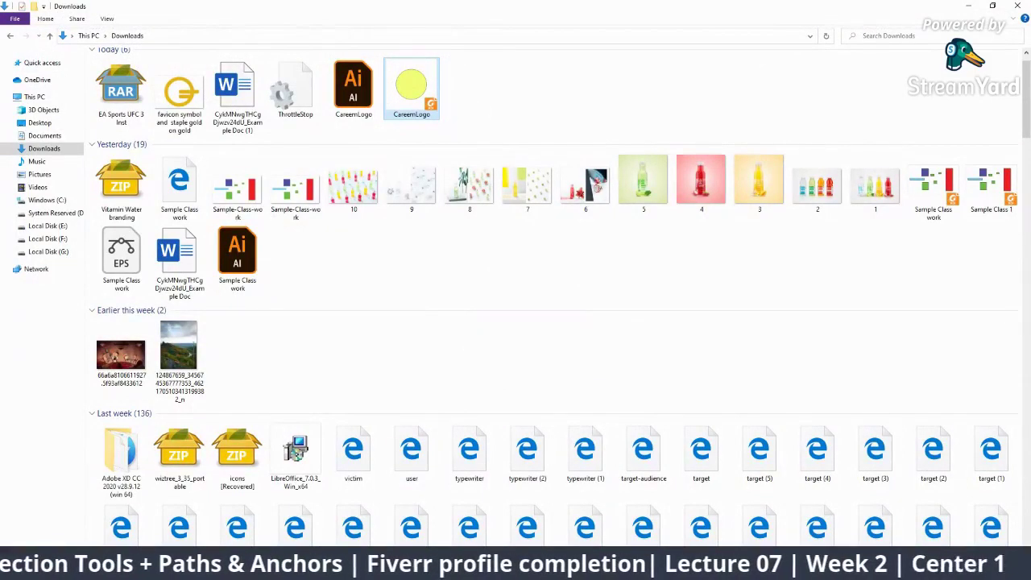
{"action": "key", "text": "alt+Tab"}
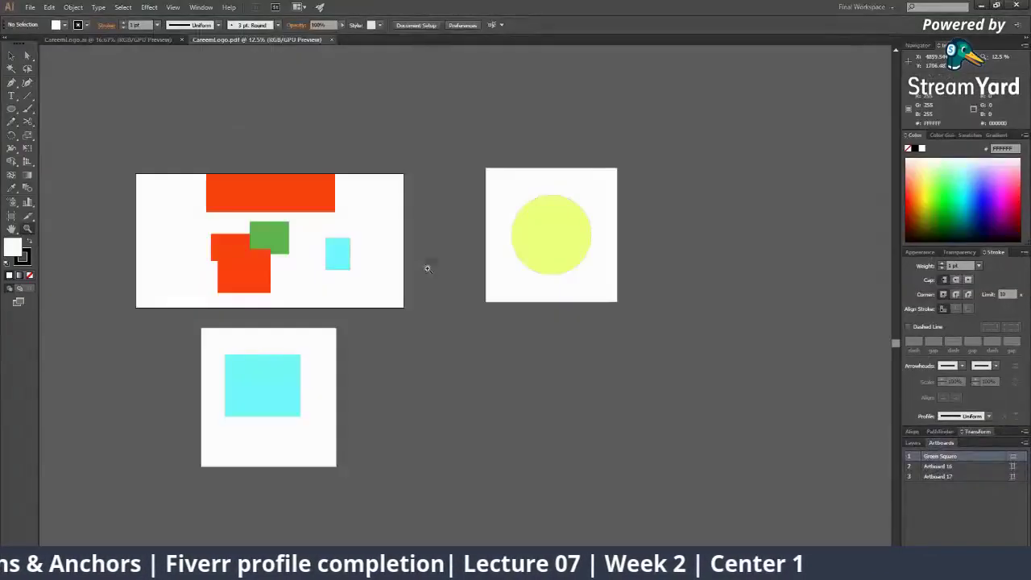
Step: Activate Artboard 16 and Green Square in turn to see which artboard each list entry refers to
{"action": "left_click", "coordinate": [372, 242]}
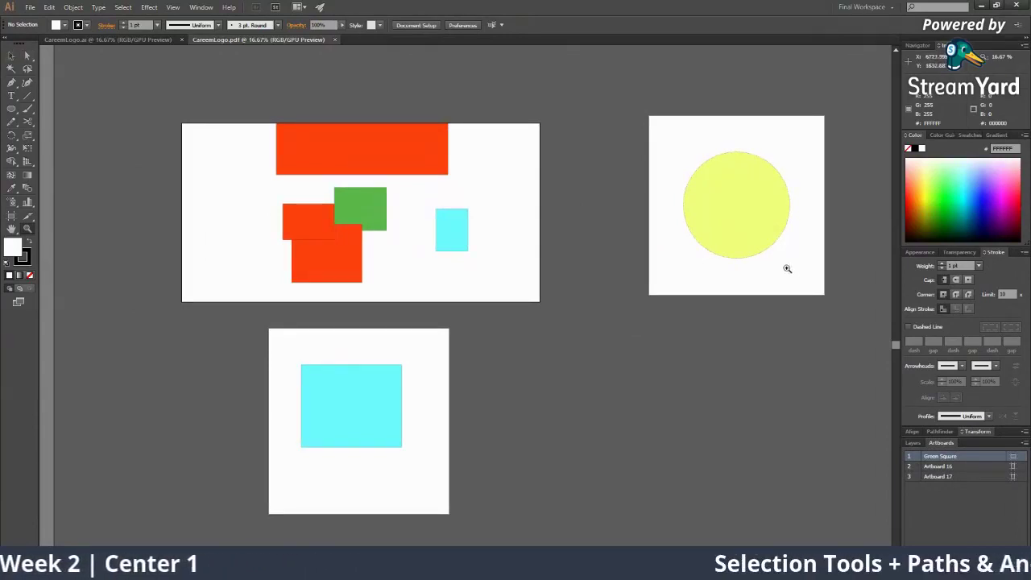
{"action": "left_click", "coordinate": [970, 477]}
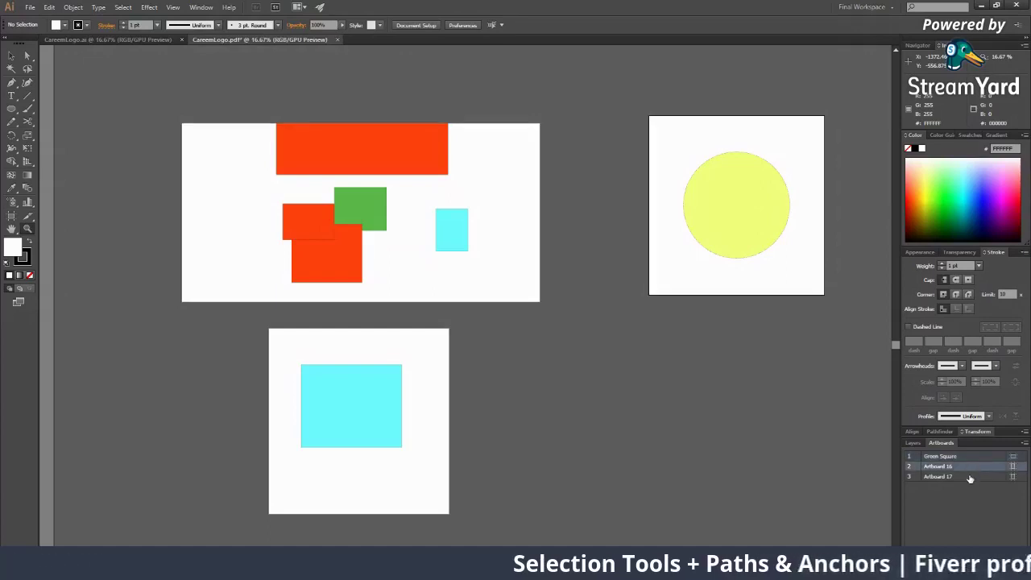
{"action": "left_click", "coordinate": [967, 468]}
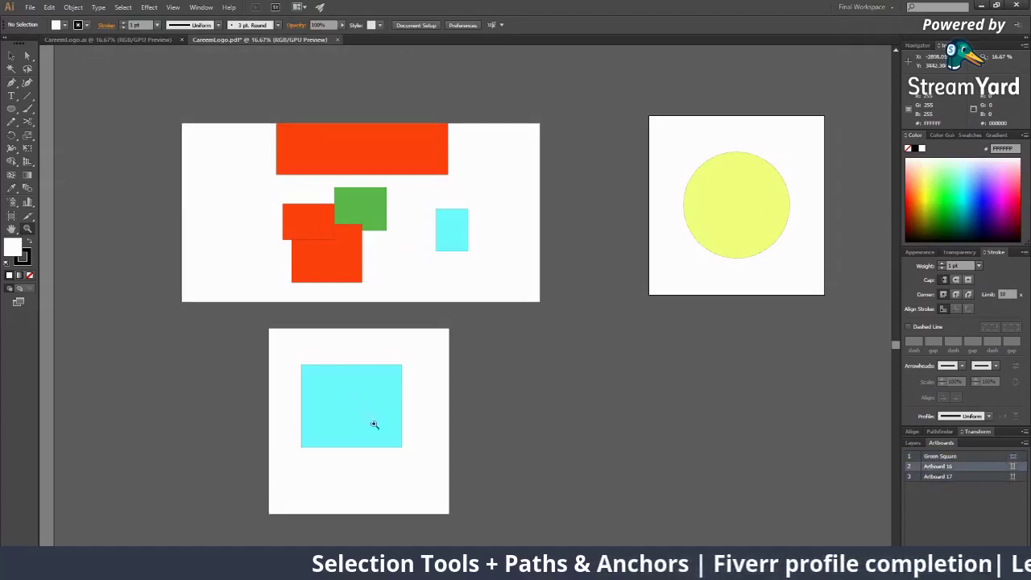
{"action": "left_click", "coordinate": [948, 456]}
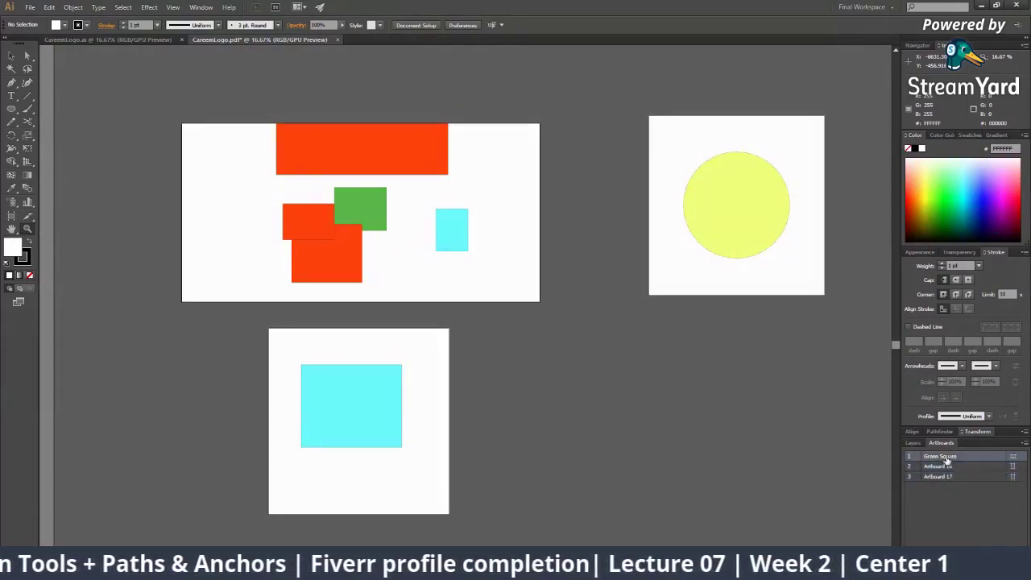
{"action": "left_click", "coordinate": [957, 467]}
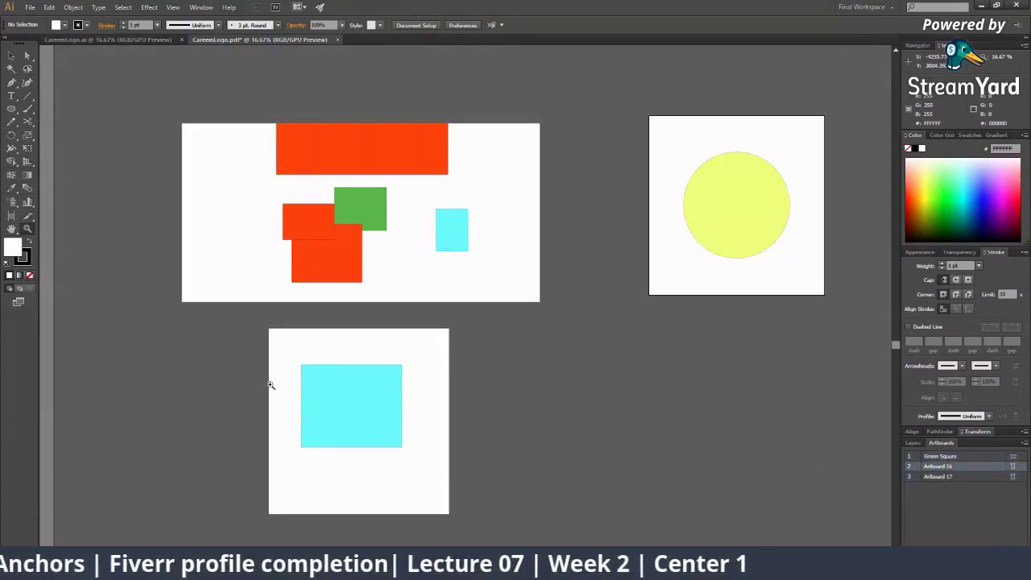
Step: Select the cyan rectangle on Artboard 17, preview that artboard in Save for Web as JPEG, and cancel the export
{"action": "left_click", "coordinate": [376, 440]}
{"action": "left_click", "coordinate": [942, 476]}
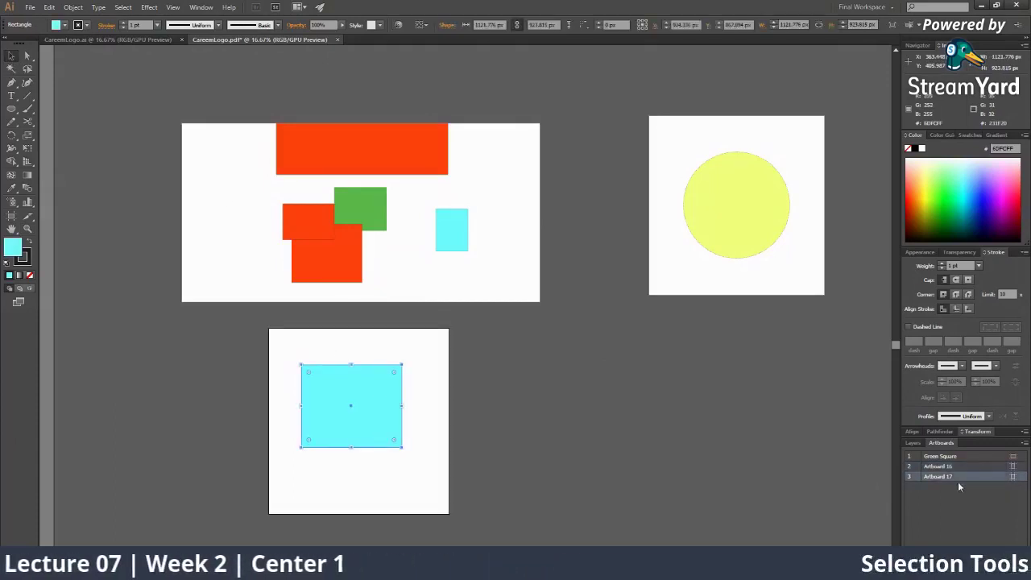
{"action": "left_click", "coordinate": [30, 7]}
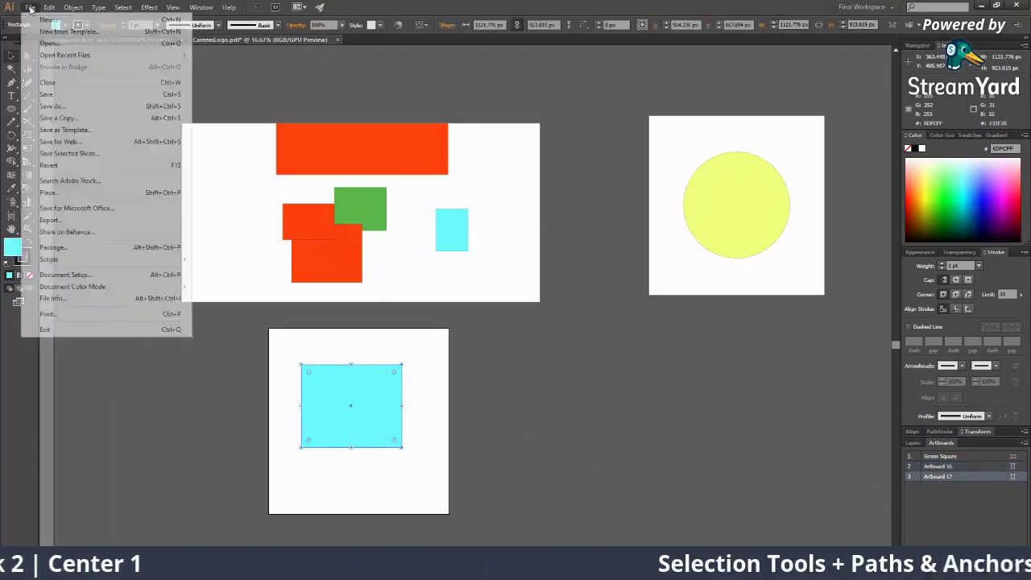
{"action": "left_click", "coordinate": [80, 142]}
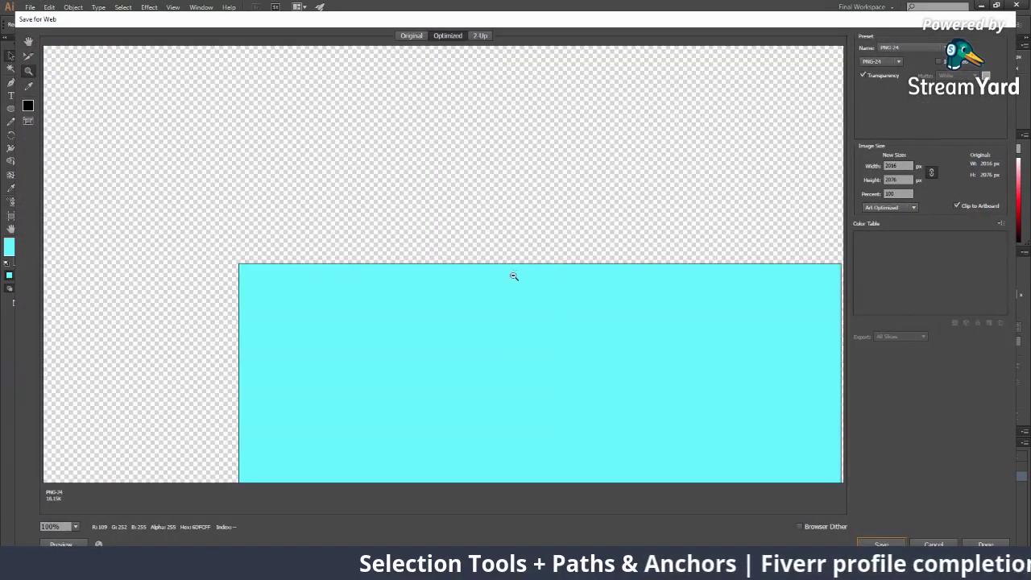
{"action": "left_click", "coordinate": [520, 272], "text": "alt"}
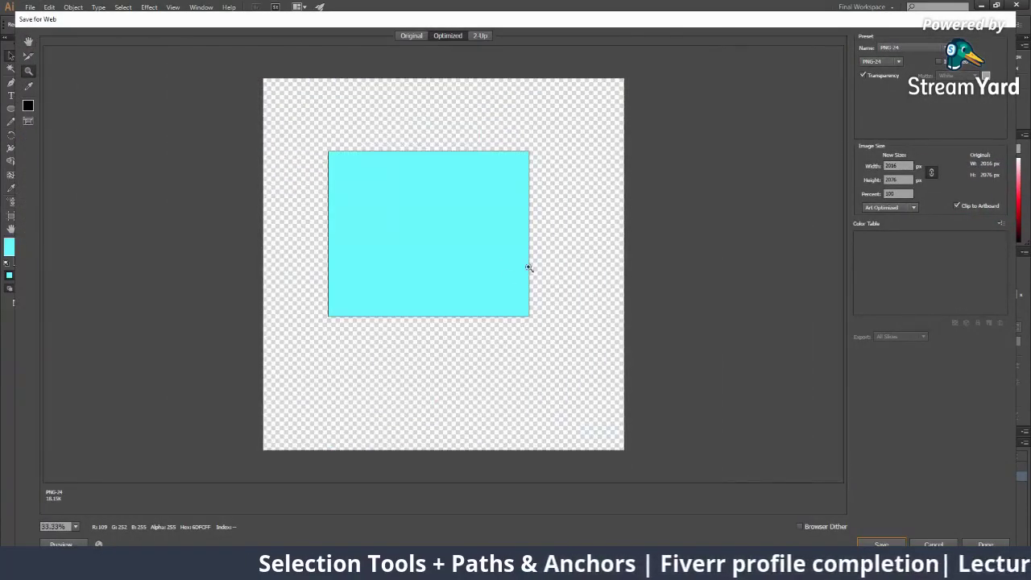
{"action": "left_click", "coordinate": [878, 61]}
{"action": "left_click", "coordinate": [874, 80]}
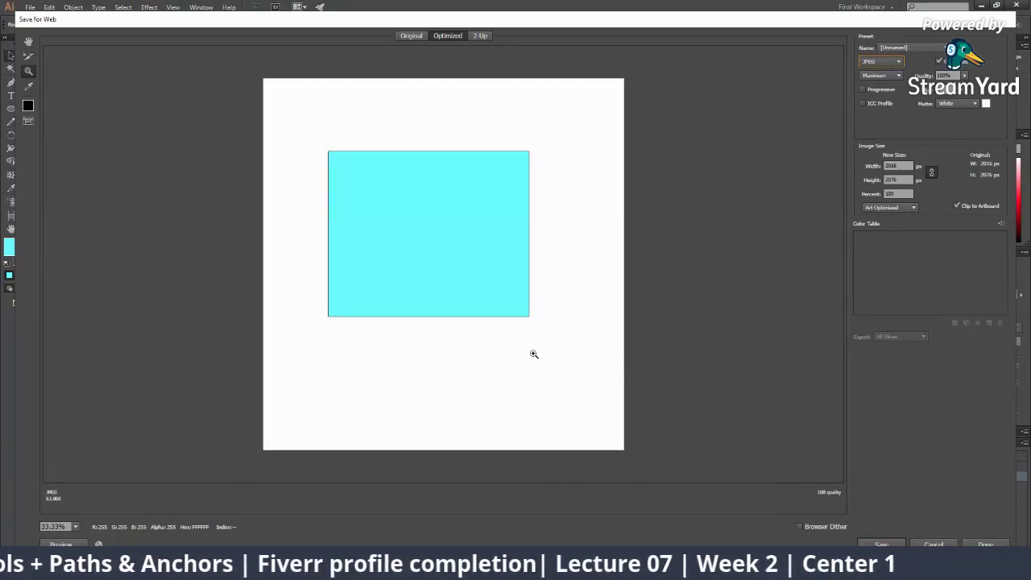
{"action": "left_click", "coordinate": [933, 544]}
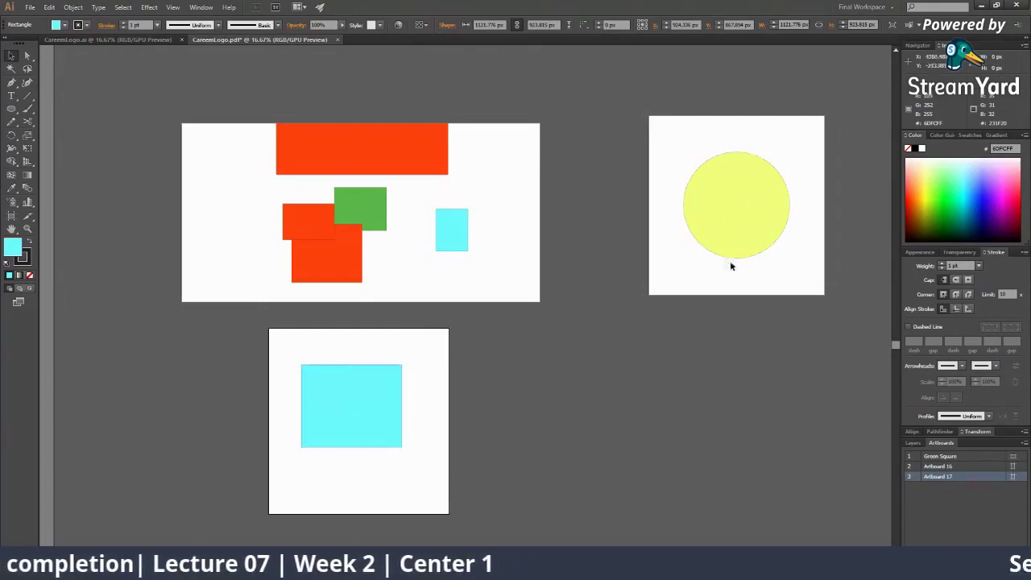
Step: Move the yellow circle on Artboard 16 slightly up and to the right, and deselect it
{"action": "left_click", "coordinate": [751, 190]}
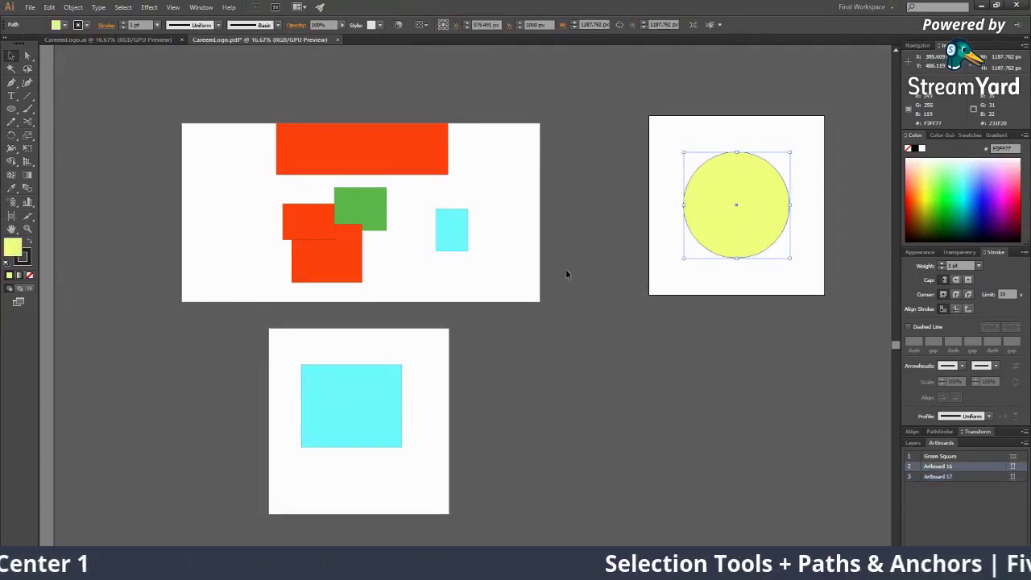
{"action": "left_click_drag", "start_coordinate": [736, 207], "coordinate": [744, 197]}
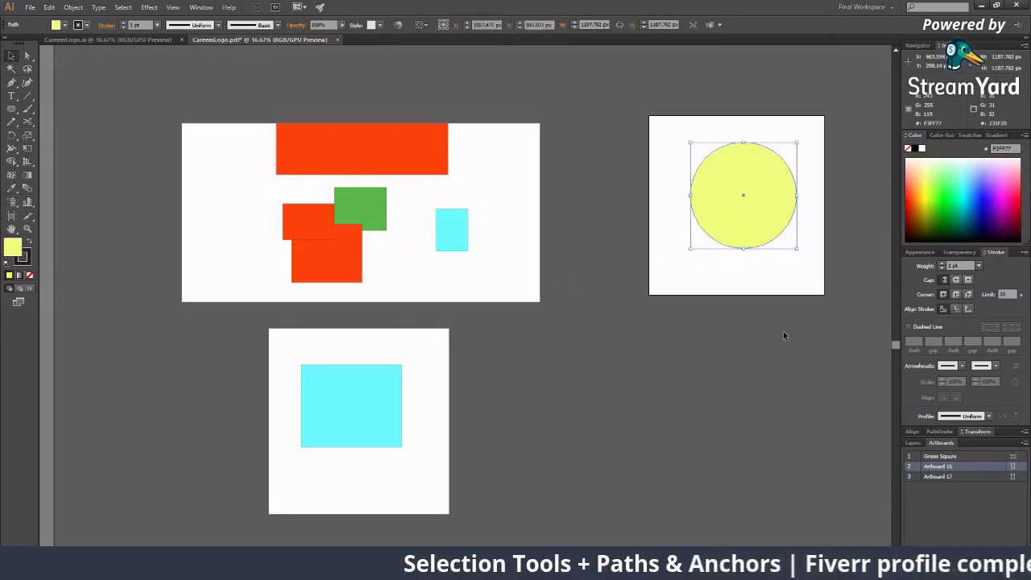
{"action": "left_click", "coordinate": [783, 335]}
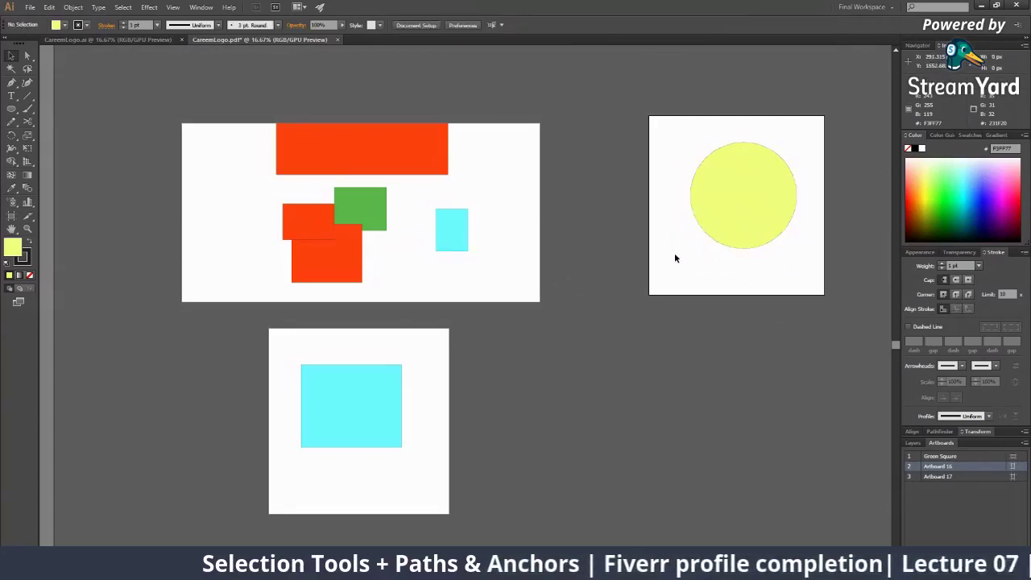
Step: Alternate the active artboard between Green Square and Artboard 16, and activate Artboard 17, to demonstrate artboard switching on the canvas
{"action": "left_click", "coordinate": [472, 172]}
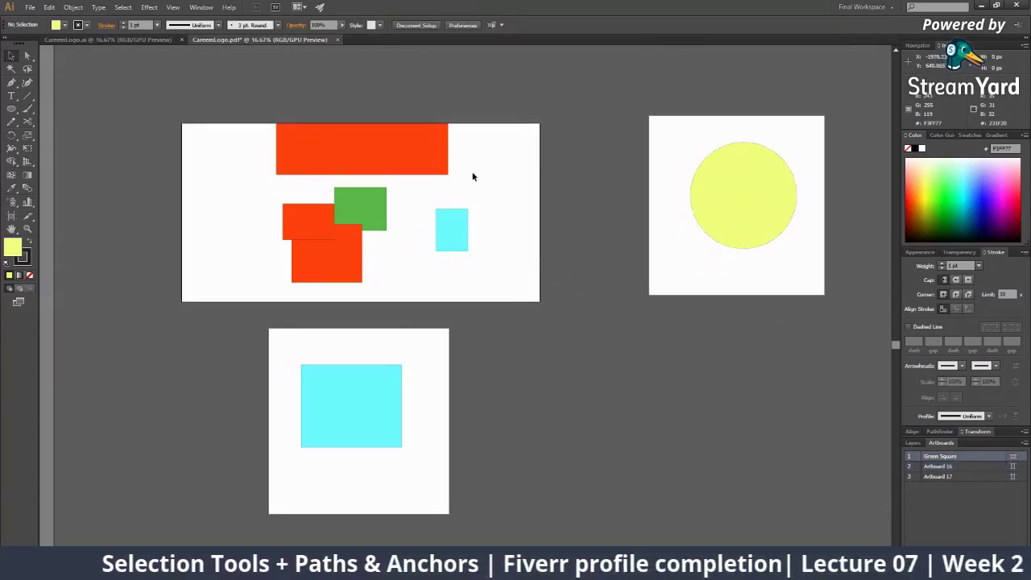
{"action": "left_click", "coordinate": [668, 200]}
{"action": "left_click", "coordinate": [499, 212]}
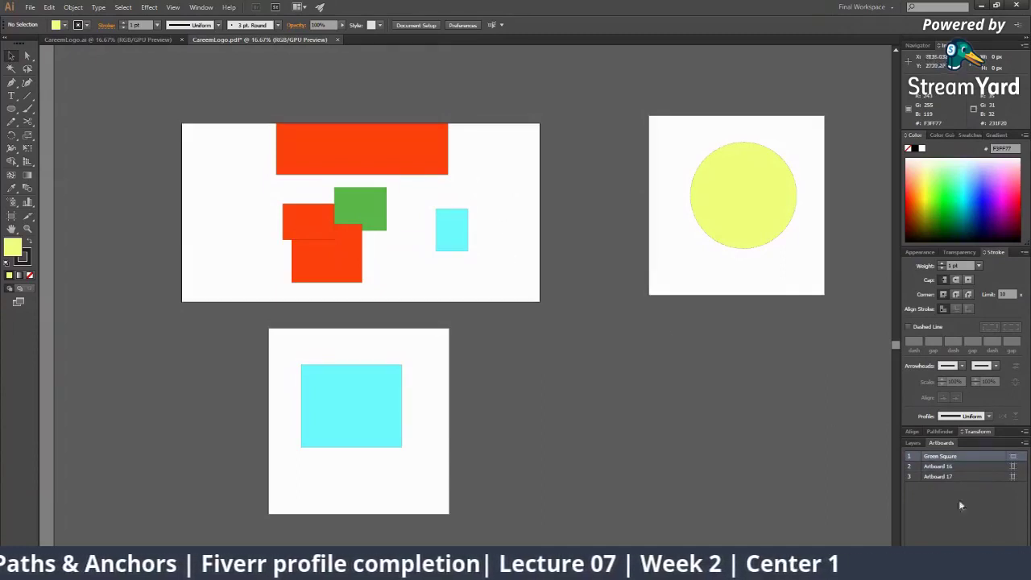
{"action": "left_click", "coordinate": [680, 234]}
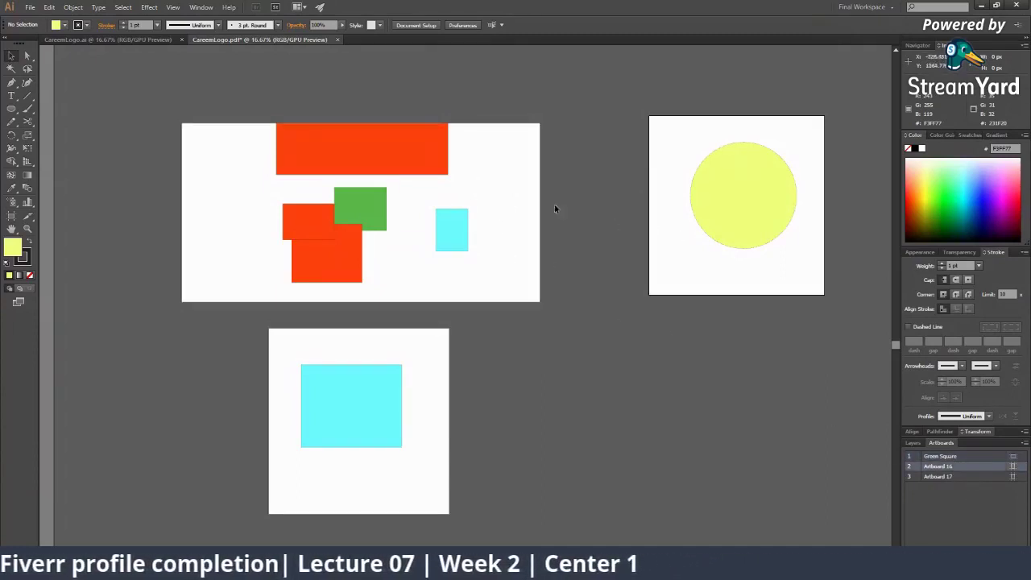
{"action": "left_click", "coordinate": [501, 202]}
{"action": "left_click", "coordinate": [667, 237]}
{"action": "left_click", "coordinate": [483, 201]}
{"action": "left_click", "coordinate": [430, 352]}
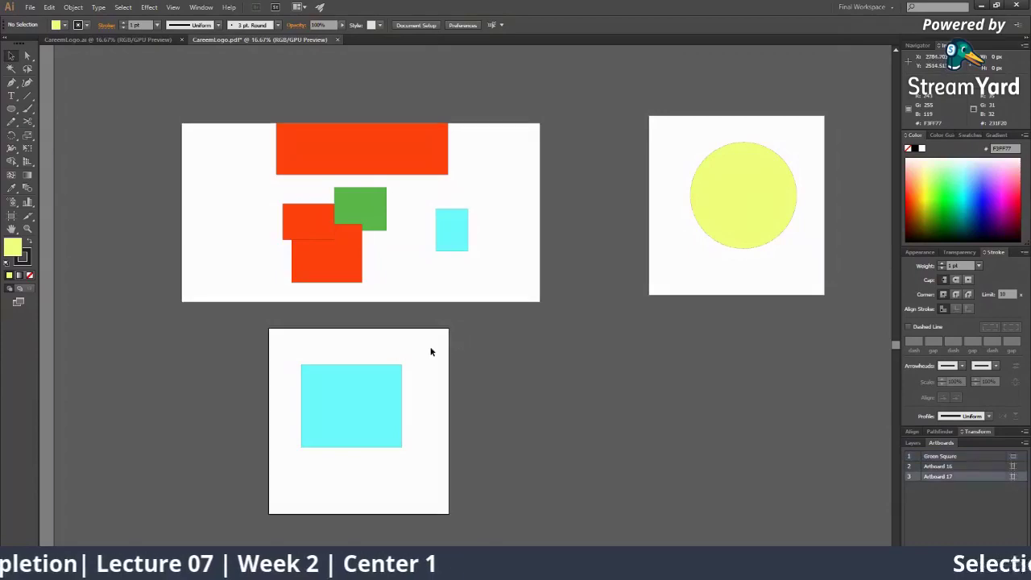
Step: Select the yellow circle on Artboard 16, preview that artboard in Save for Web as JPEG, and cancel the export
{"action": "left_click", "coordinate": [704, 219]}
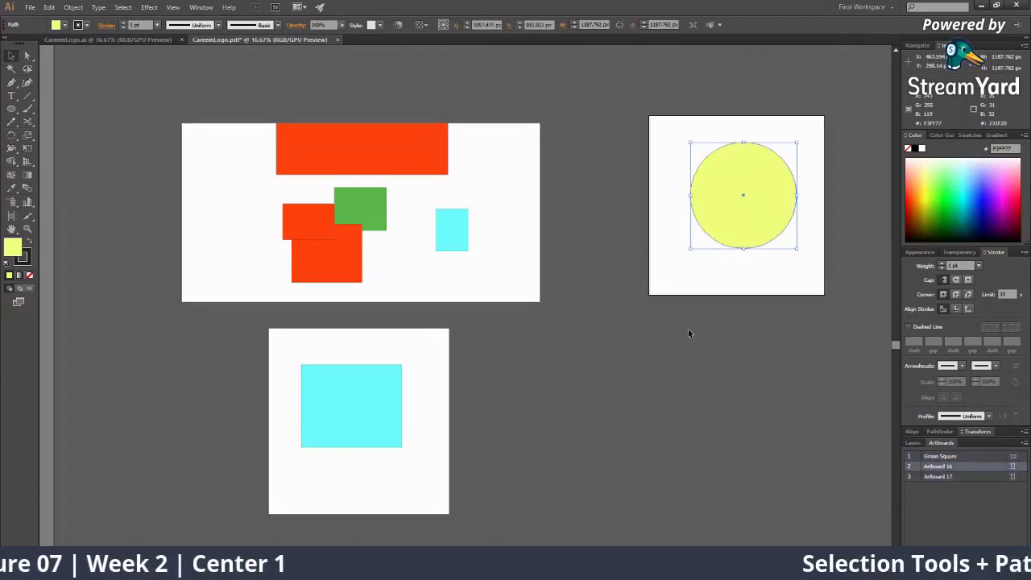
{"action": "left_click", "coordinate": [30, 8]}
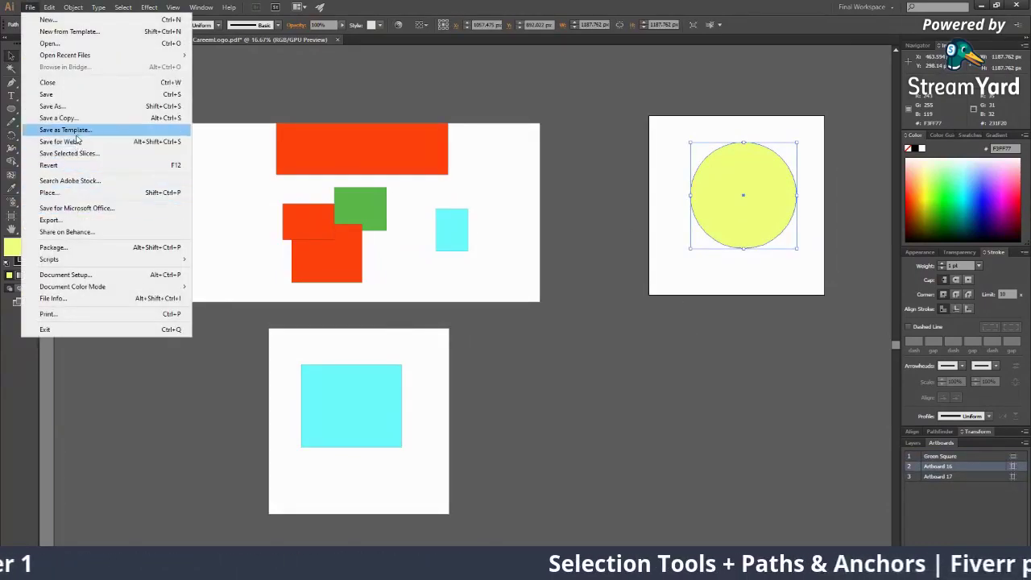
{"action": "left_click", "coordinate": [60, 141]}
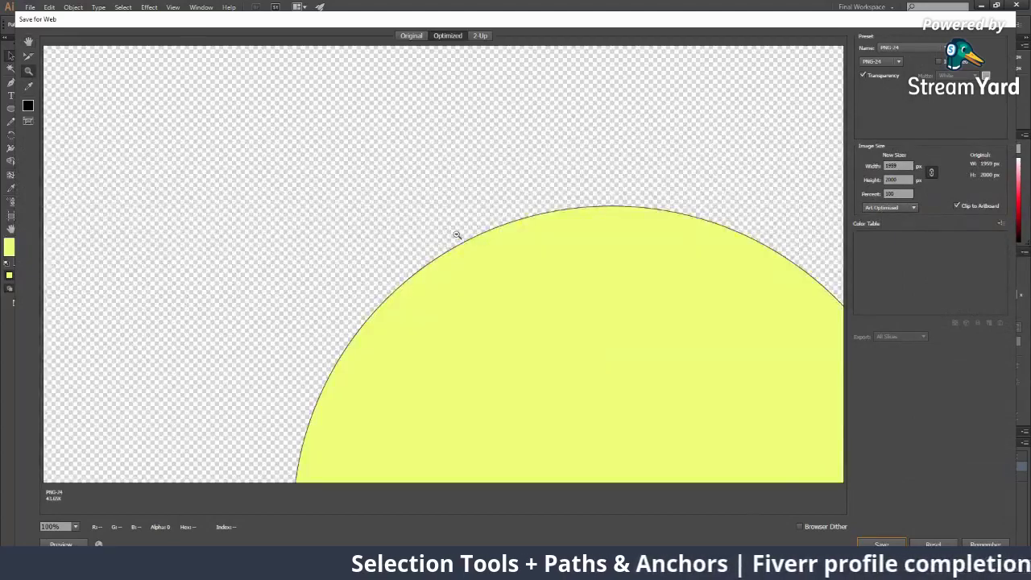
{"action": "key", "text": "ctrl+minus"}
{"action": "key", "text": "ctrl+minus"}
{"action": "key", "text": "ctrl+minus"}
{"action": "key", "text": "ctrl+minus"}
{"action": "left_click", "coordinate": [880, 61]}
{"action": "left_click", "coordinate": [878, 79]}
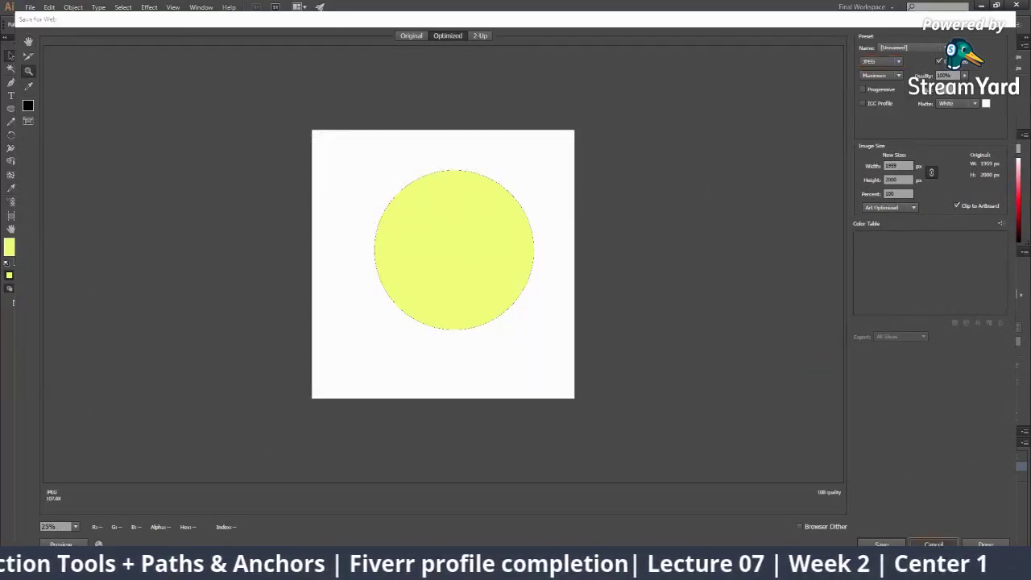
{"action": "key", "text": "Escape"}
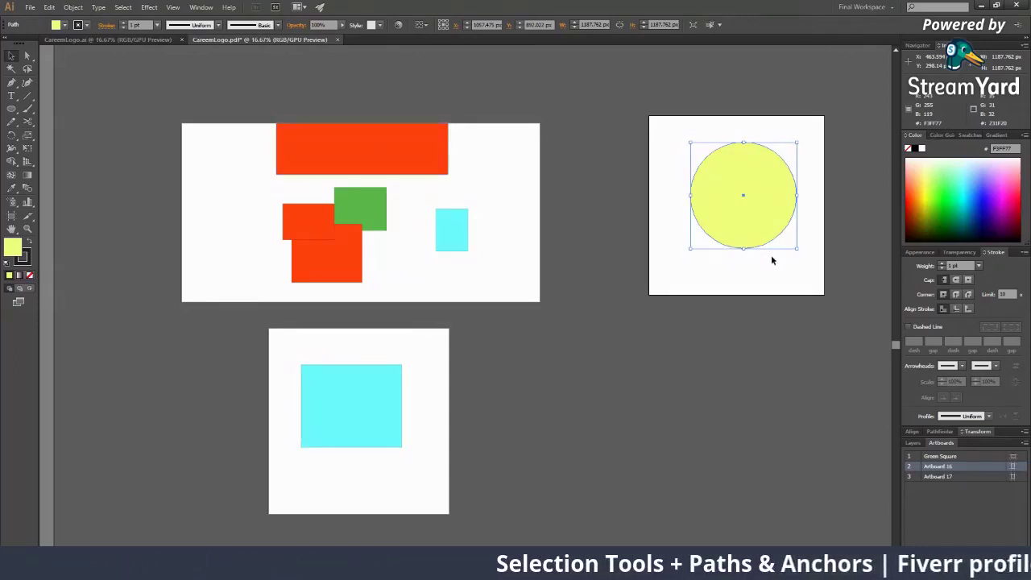
Step: Switch to the StreamYard broadcast in the browser and read the viewers' latest comments
{"action": "scroll", "coordinate": [772, 261], "scroll_direction": "down", "scroll_amount": 2}
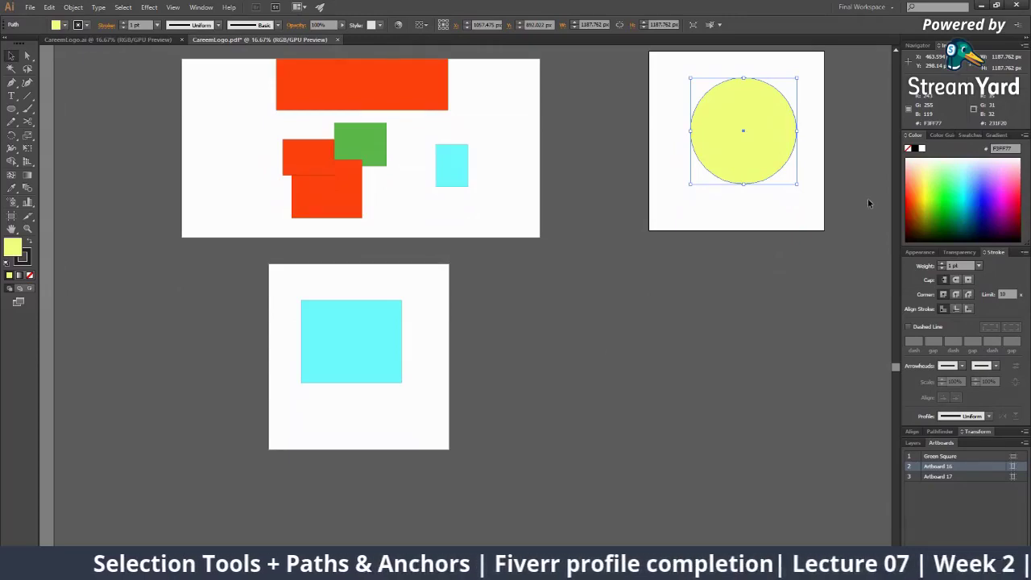
{"action": "left_click", "coordinate": [988, 7]}
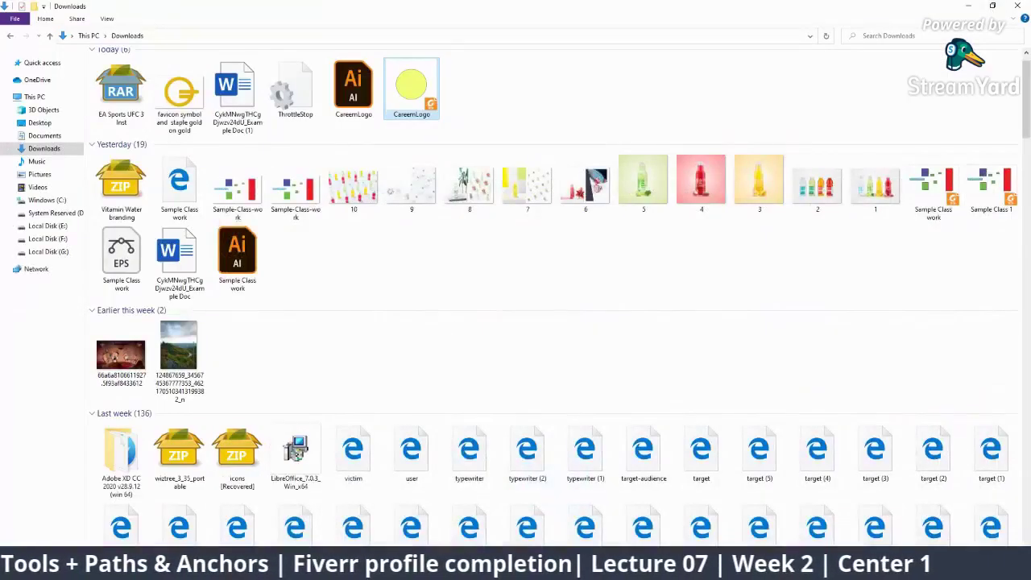
{"action": "key", "text": "alt+Tab"}
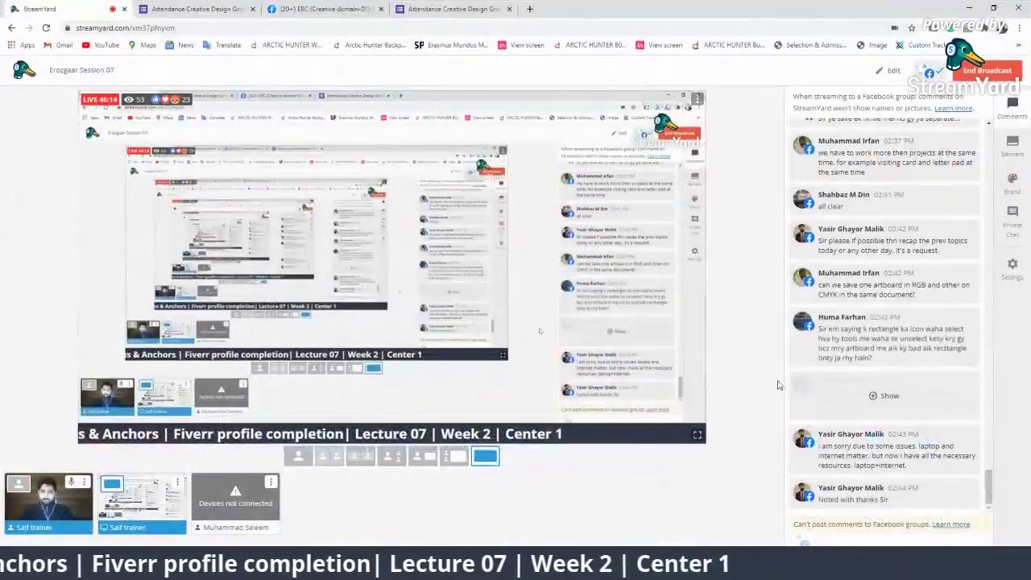
{"action": "left_click", "coordinate": [845, 351]}
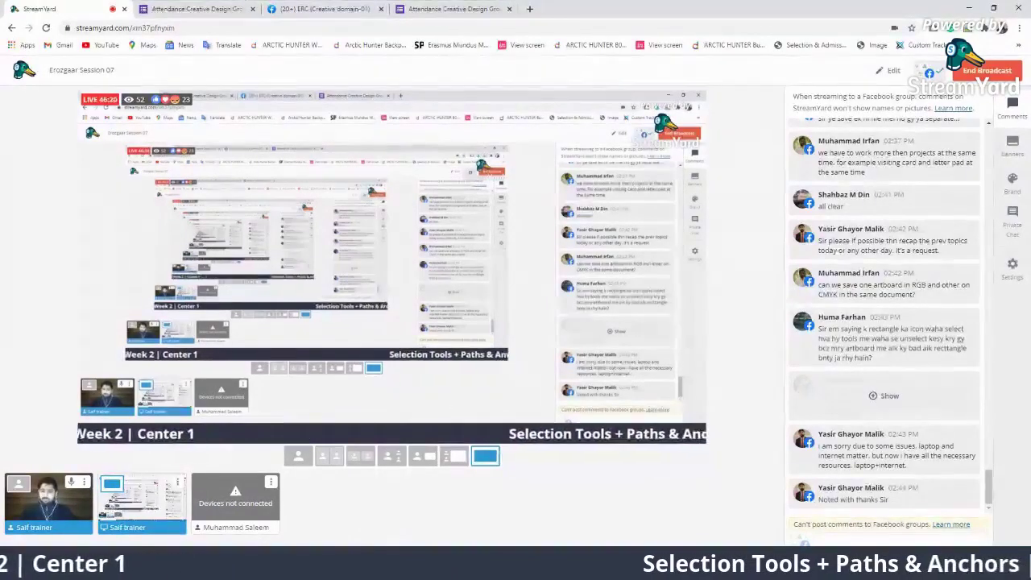
Step: Switch back to Illustrator and delete Artboard 16 and Artboard 17 with the Artboard tool, keeping their artwork
{"action": "key", "text": "alt+Tab"}
{"action": "left_click", "coordinate": [385, 271], "text": "alt"}
{"action": "left_click", "coordinate": [480, 253]}
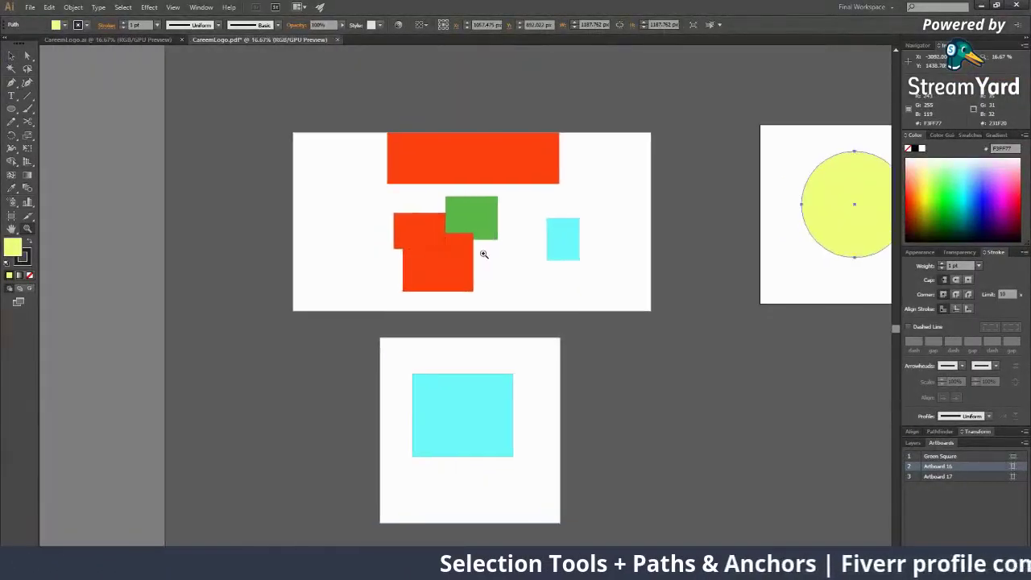
{"action": "left_click", "coordinate": [484, 255]}
{"action": "left_click", "coordinate": [484, 301], "text": "alt"}
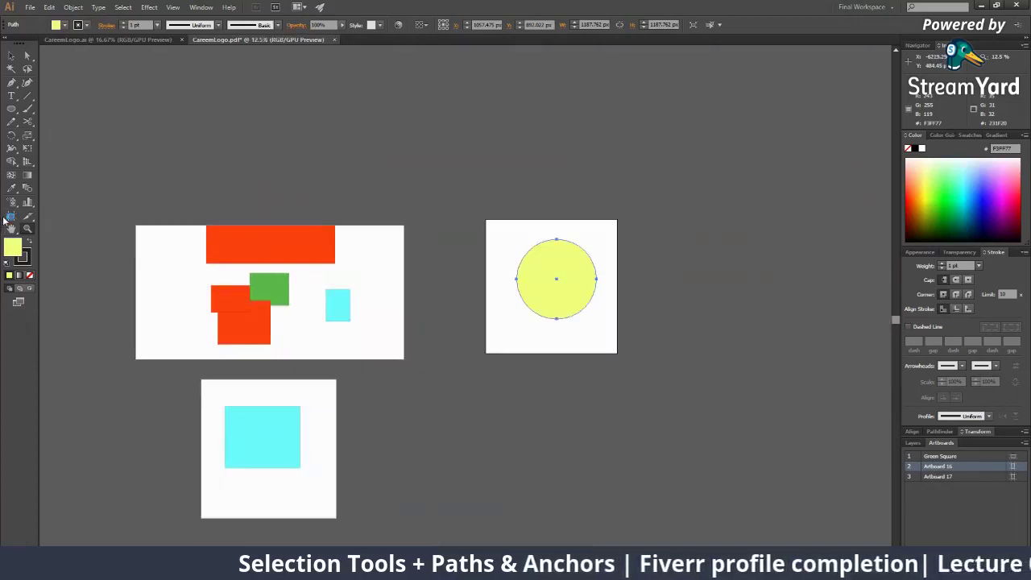
{"action": "left_click", "coordinate": [12, 216]}
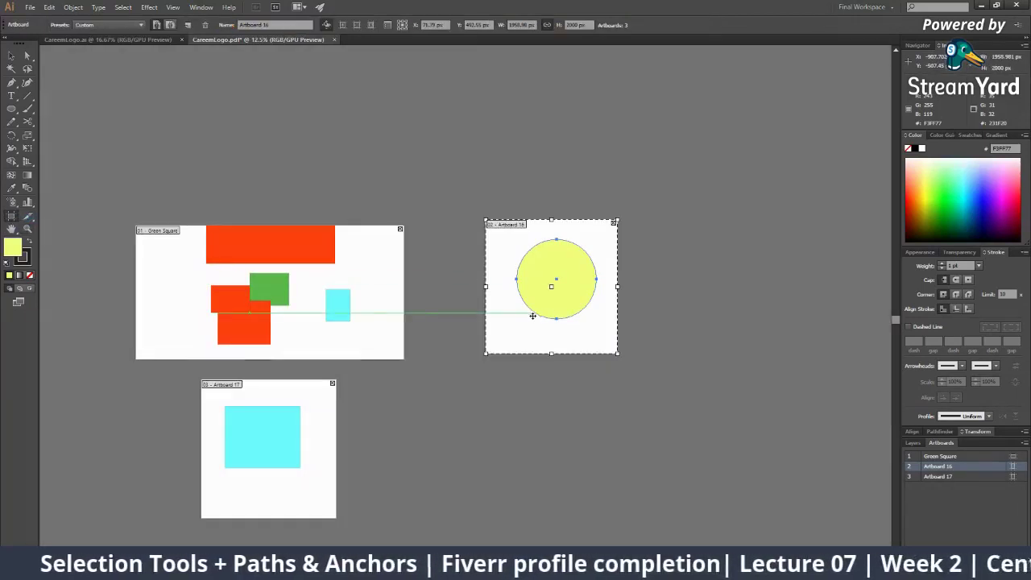
{"action": "key", "text": "Delete"}
{"action": "left_click", "coordinate": [313, 414]}
{"action": "key", "text": "Delete"}
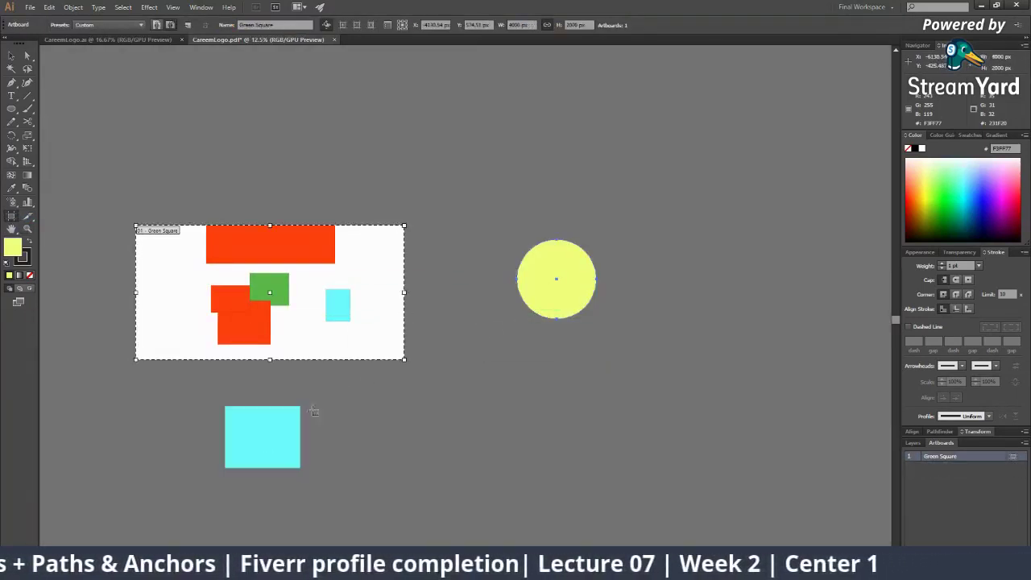
Step: Delete the yellow circle, both cyan shapes, the green rectangle and the two smaller orange shapes, keeping only the wide orange rectangle
{"action": "left_click", "coordinate": [13, 57]}
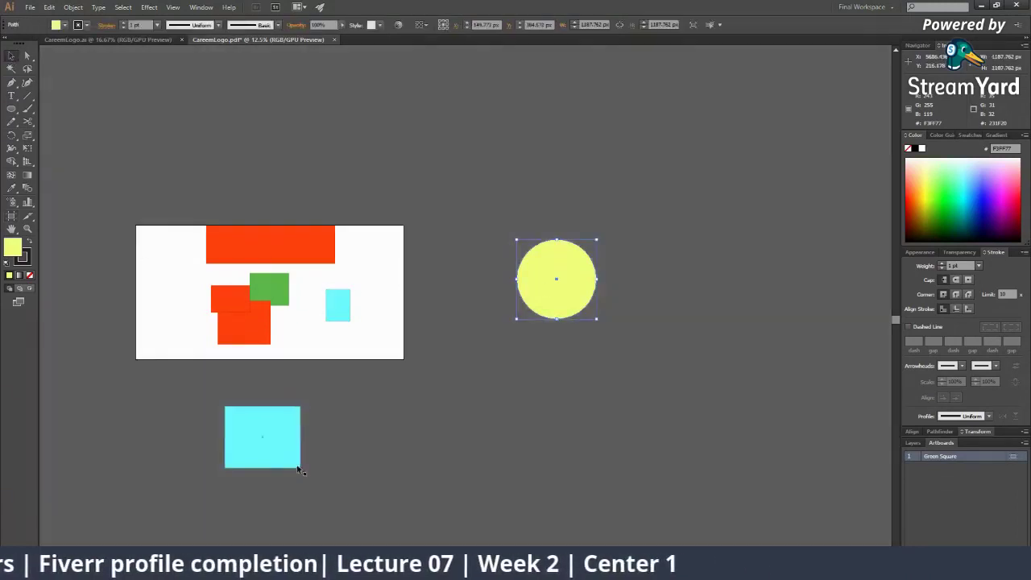
{"action": "left_click", "coordinate": [262, 436]}
{"action": "left_click", "coordinate": [554, 274], "text": "shift"}
{"action": "key", "text": "Delete"}
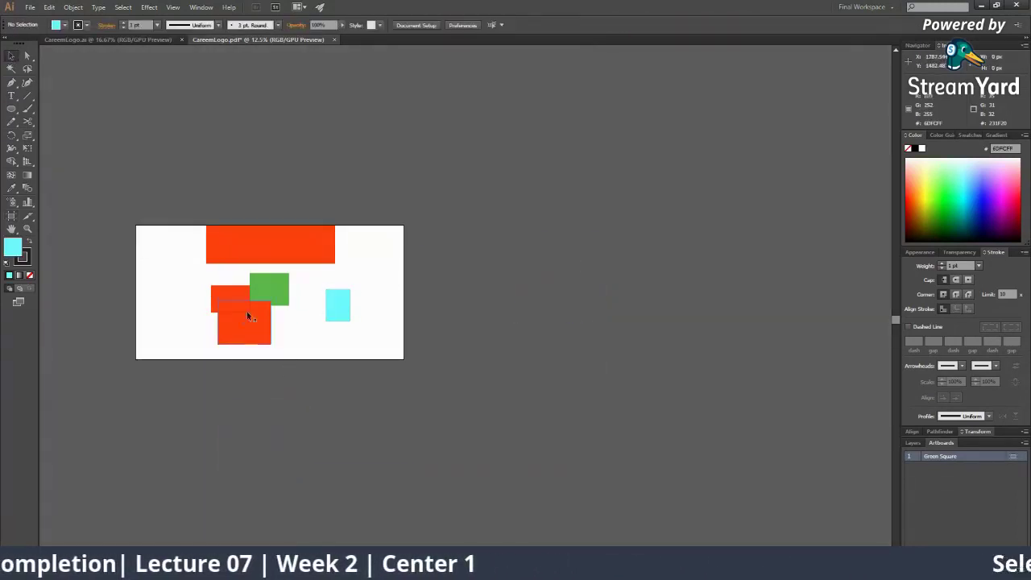
{"action": "left_click_drag", "start_coordinate": [347, 347], "coordinate": [364, 345]}
{"action": "key", "text": "Delete"}
Step: Move the wide orange rectangle down to the centre of the Green Square artboard and deselect it
{"action": "left_click_drag", "start_coordinate": [263, 245], "coordinate": [263, 291]}
{"action": "left_click", "coordinate": [375, 388]}
{"action": "key", "text": "z"}
{"action": "left_click", "coordinate": [426, 292]}
{"action": "left_click", "coordinate": [449, 295]}
{"action": "left_click", "coordinate": [451, 288]}
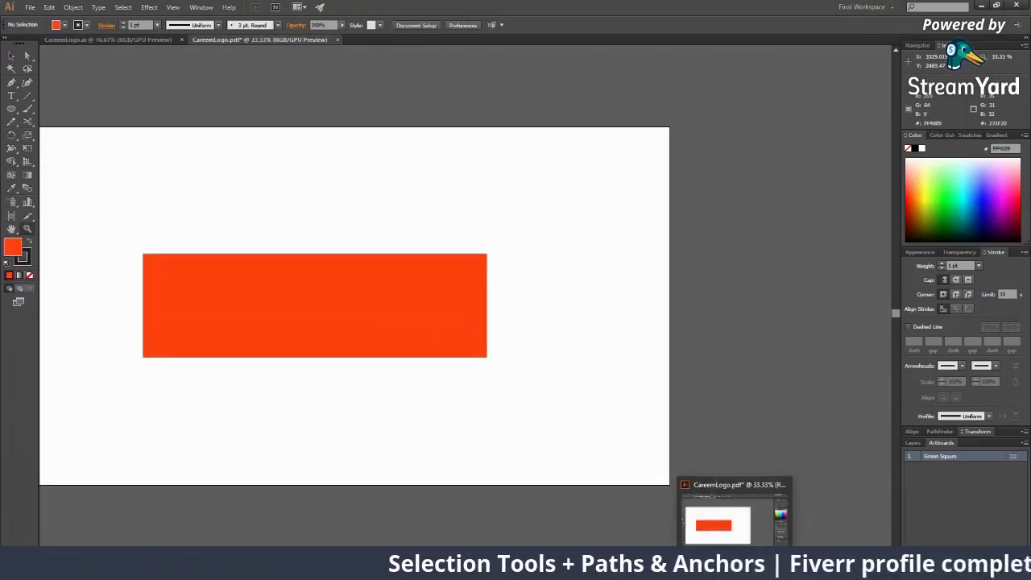
Step: Switch to the StreamYard broadcast in the browser and kick the disconnected guest from the studio
{"action": "left_click", "coordinate": [741, 496]}
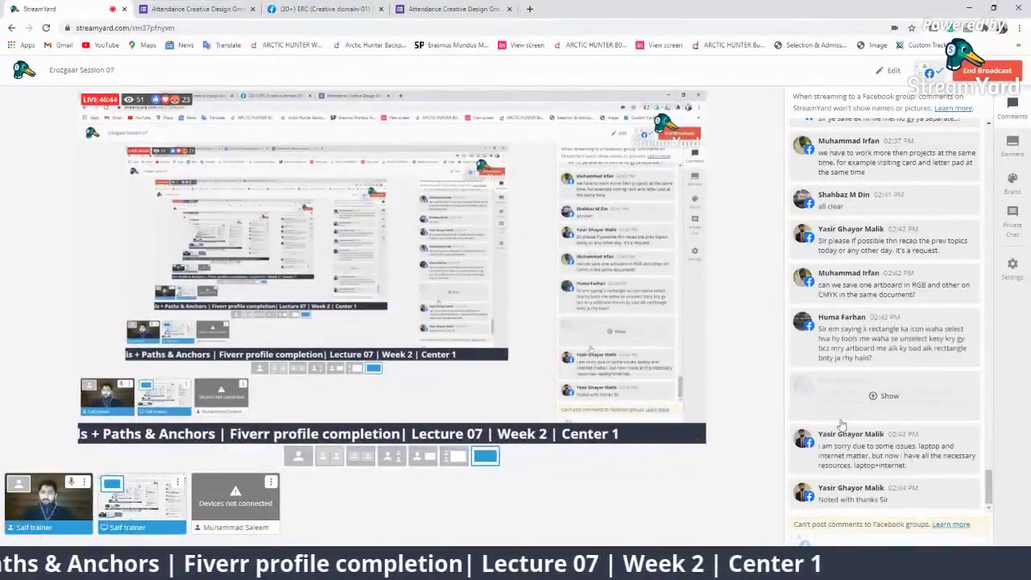
{"action": "left_click", "coordinate": [271, 481]}
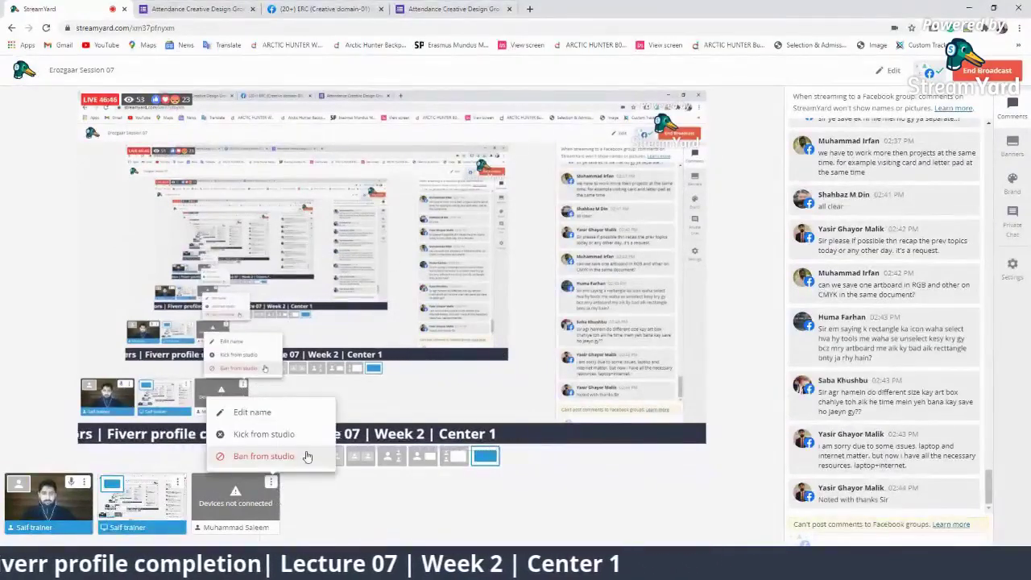
{"action": "left_click", "coordinate": [278, 435]}
{"action": "left_click", "coordinate": [483, 367]}
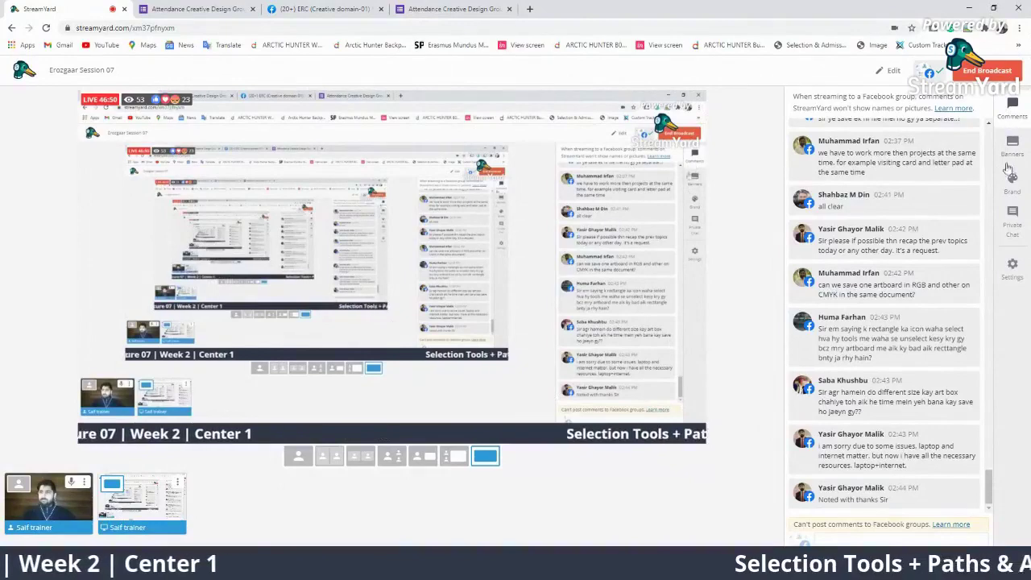
Step: Check the private chat and the comments, showing and hiding on the broadcast the viewer's comment asking to repeat the lock option
{"action": "left_click", "coordinate": [1013, 216]}
{"action": "left_click", "coordinate": [1017, 109]}
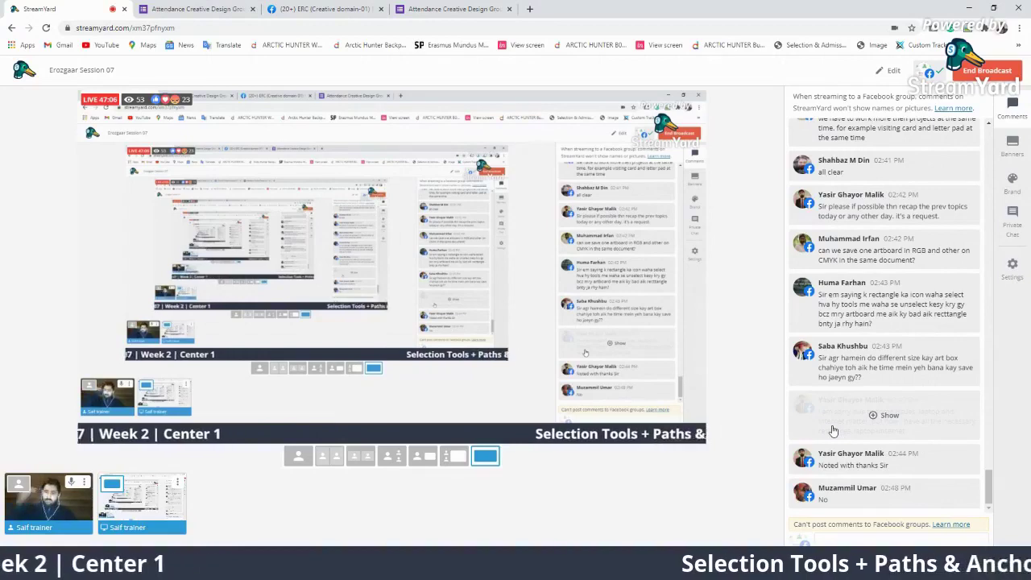
{"action": "left_click", "coordinate": [890, 415]}
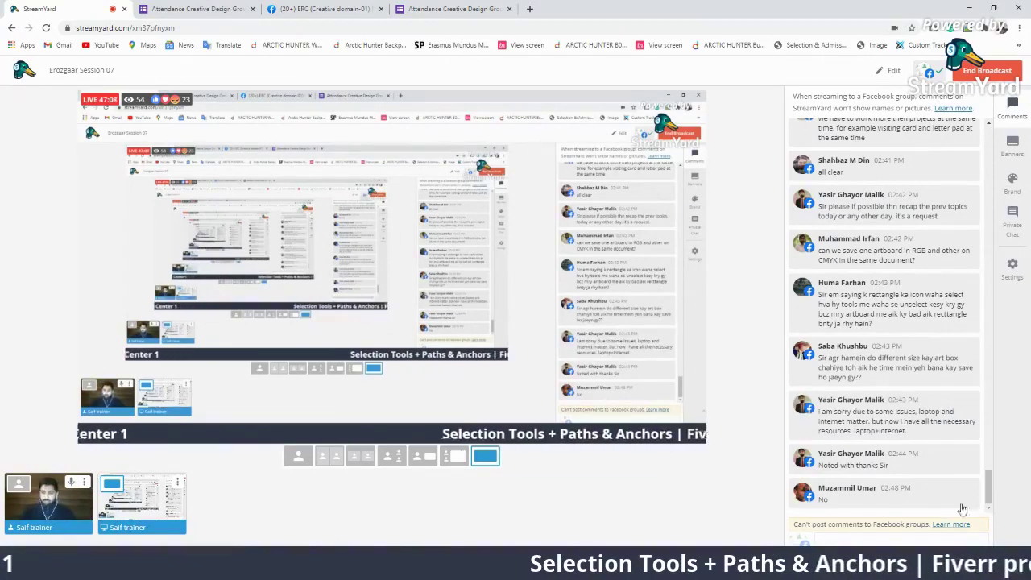
{"action": "left_click", "coordinate": [857, 491]}
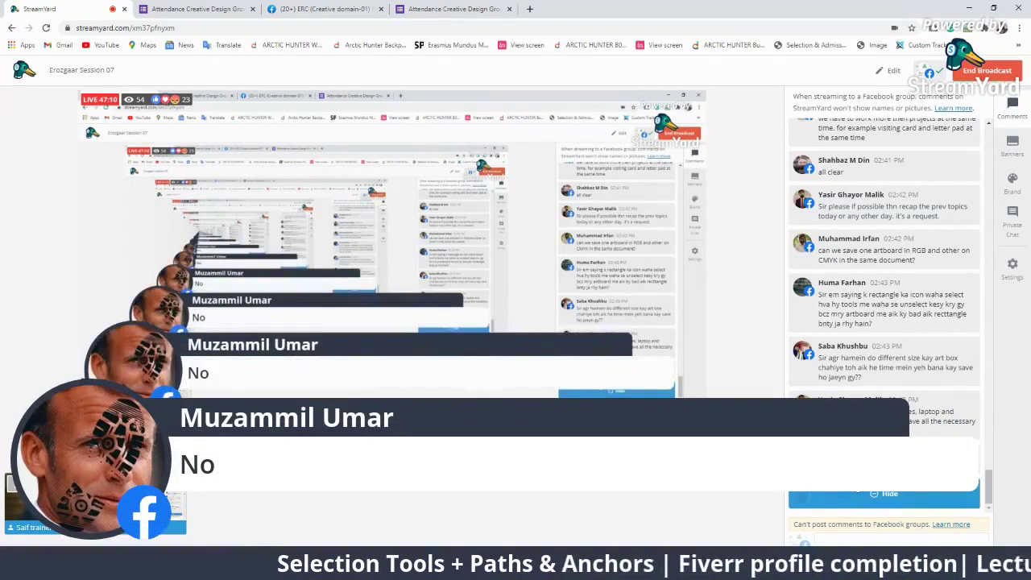
{"action": "left_click", "coordinate": [884, 493]}
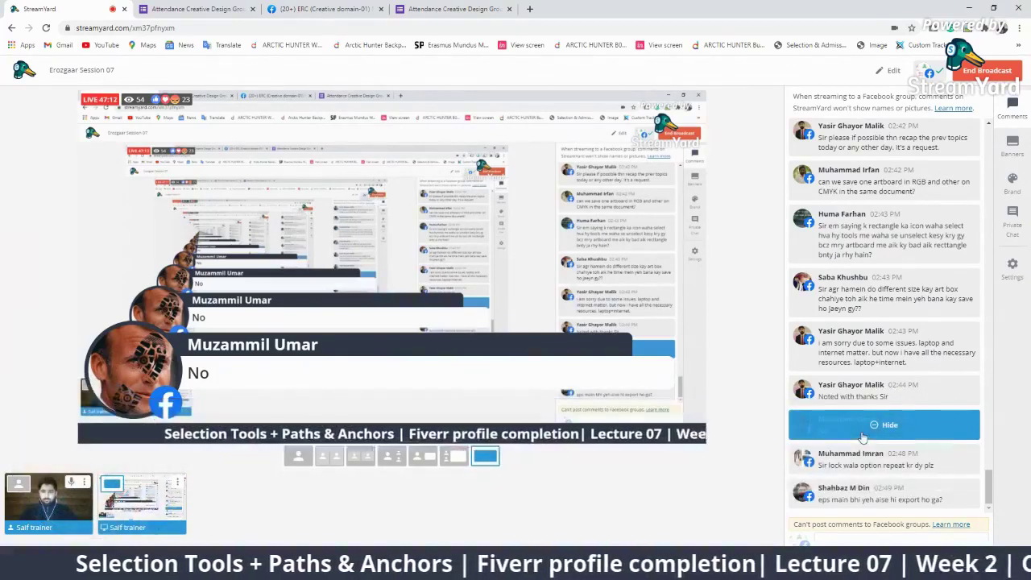
{"action": "left_click", "coordinate": [878, 459]}
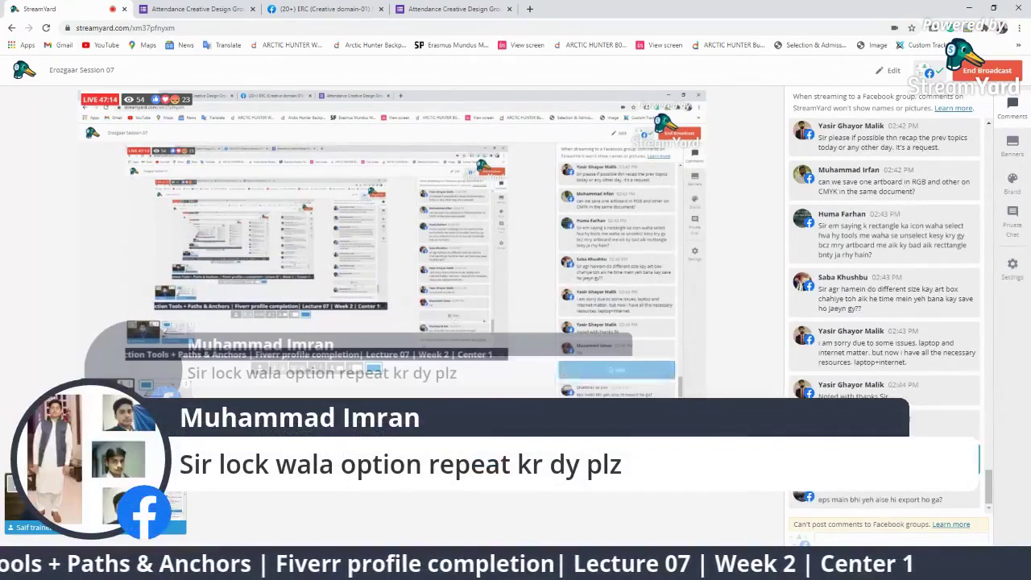
{"action": "left_click", "coordinate": [878, 460]}
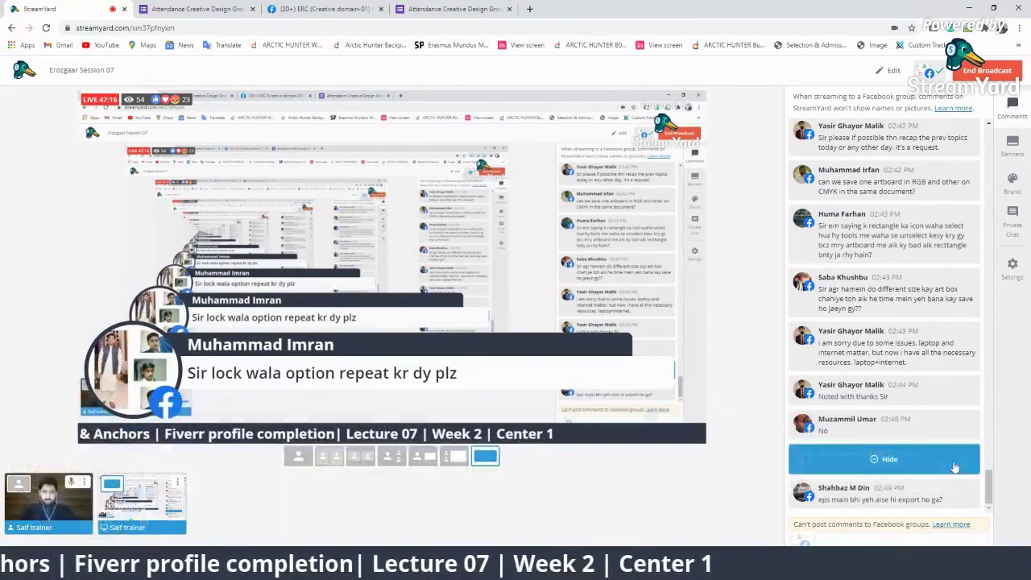
Step: Return to Illustrator and set the Green Square artboard's width to 1000 px with its width and height proportions constrained
{"action": "key", "text": "alt+Tab"}
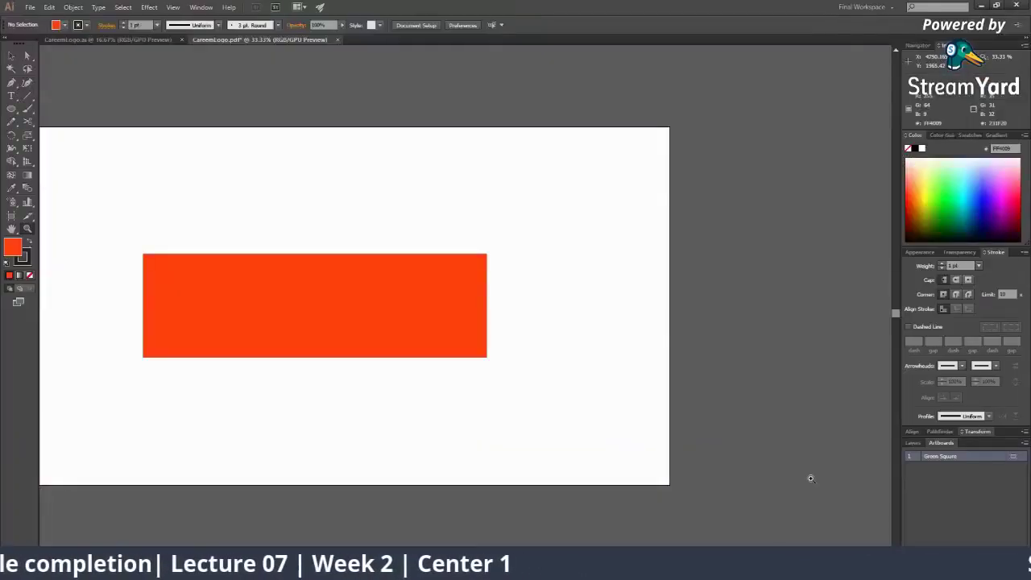
{"action": "left_click", "coordinate": [11, 215]}
{"action": "scroll", "coordinate": [886, 422], "scroll_direction": "down", "scroll_amount": 1}
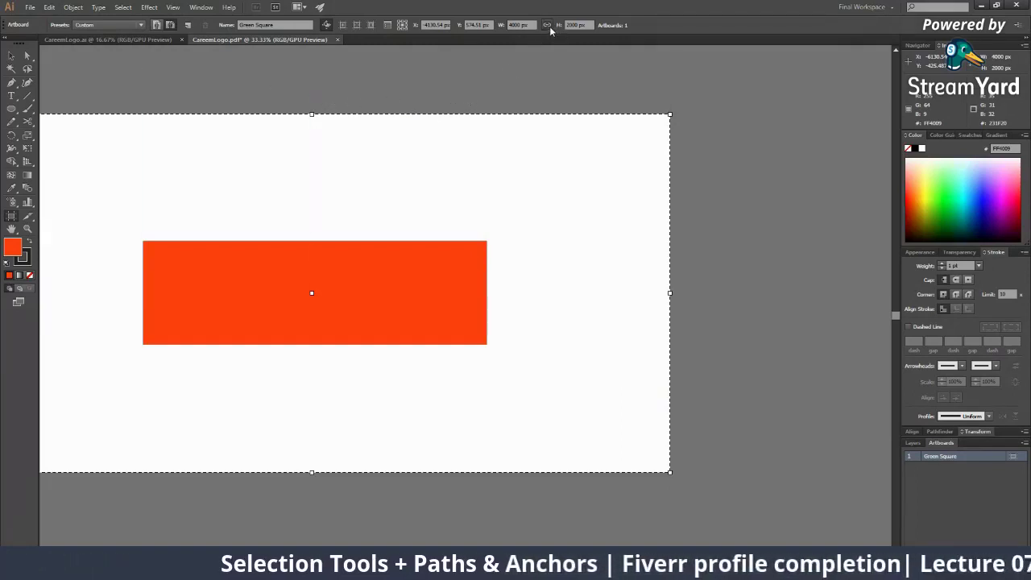
{"action": "key", "text": "Escape"}
{"action": "key", "text": "ctrl+minus"}
{"action": "key", "text": "ctrl+minus"}
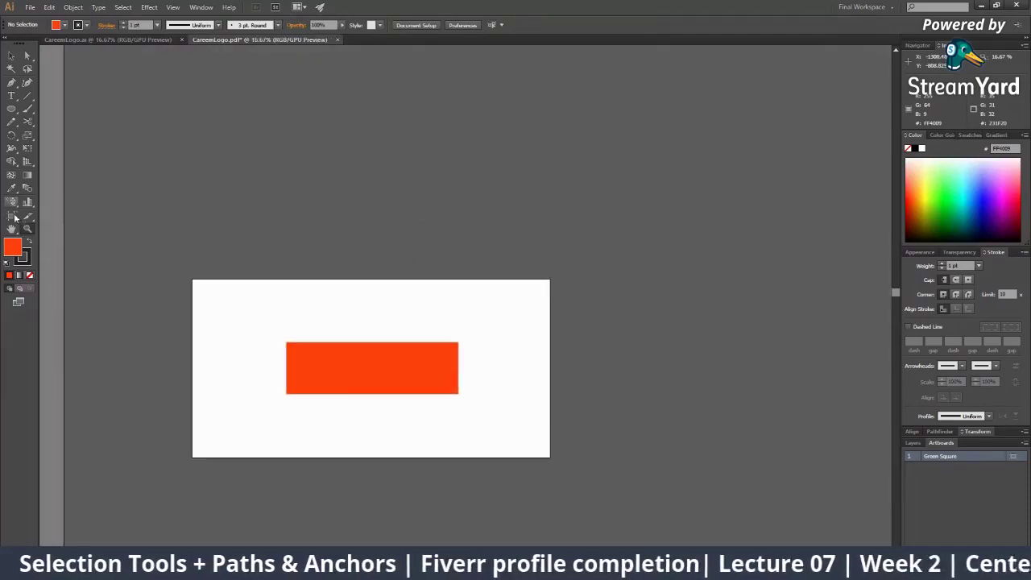
{"action": "left_click", "coordinate": [12, 216]}
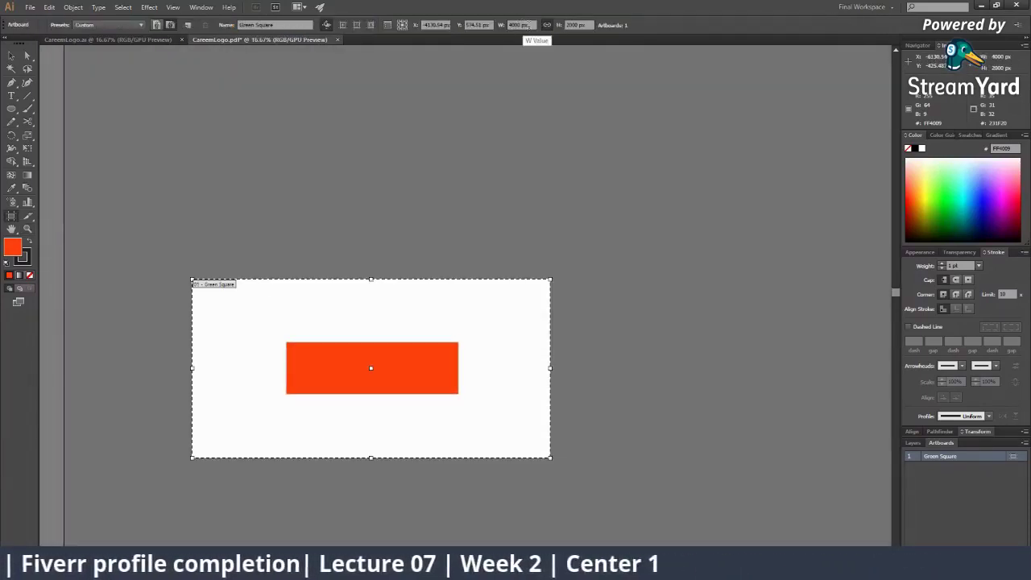
{"action": "left_click", "coordinate": [546, 26]}
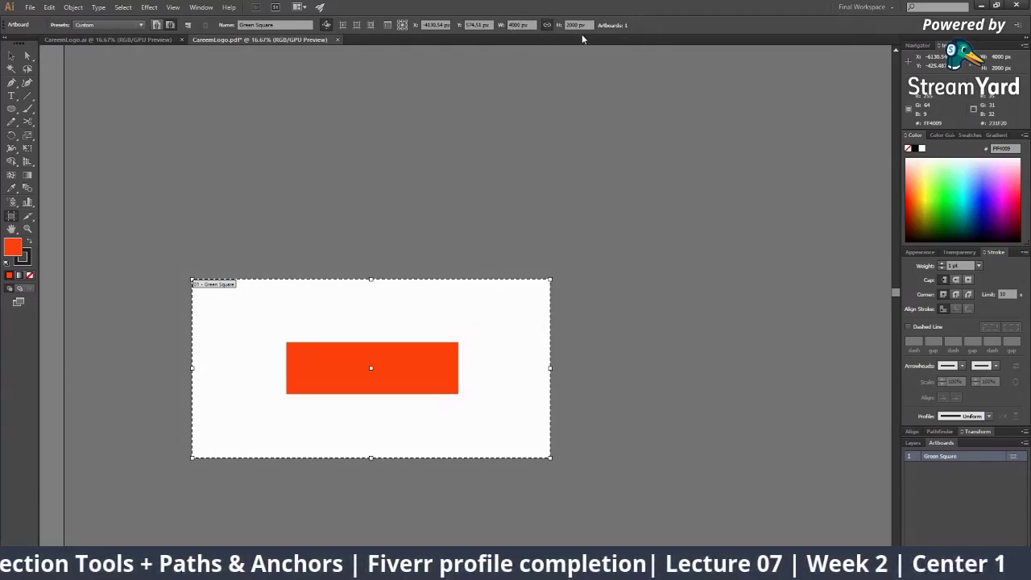
{"action": "left_click", "coordinate": [523, 25]}
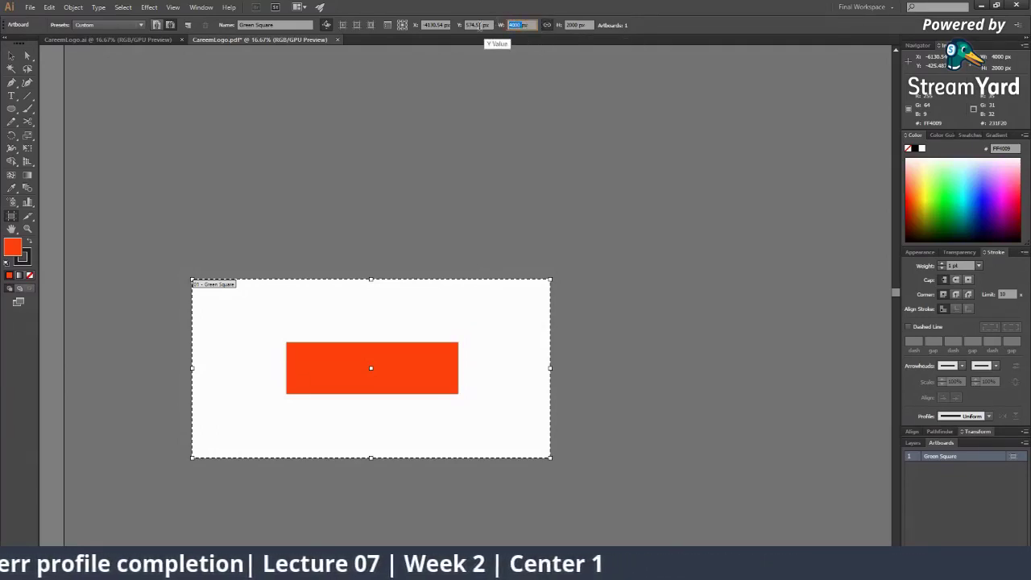
{"action": "type", "text": "1000"}
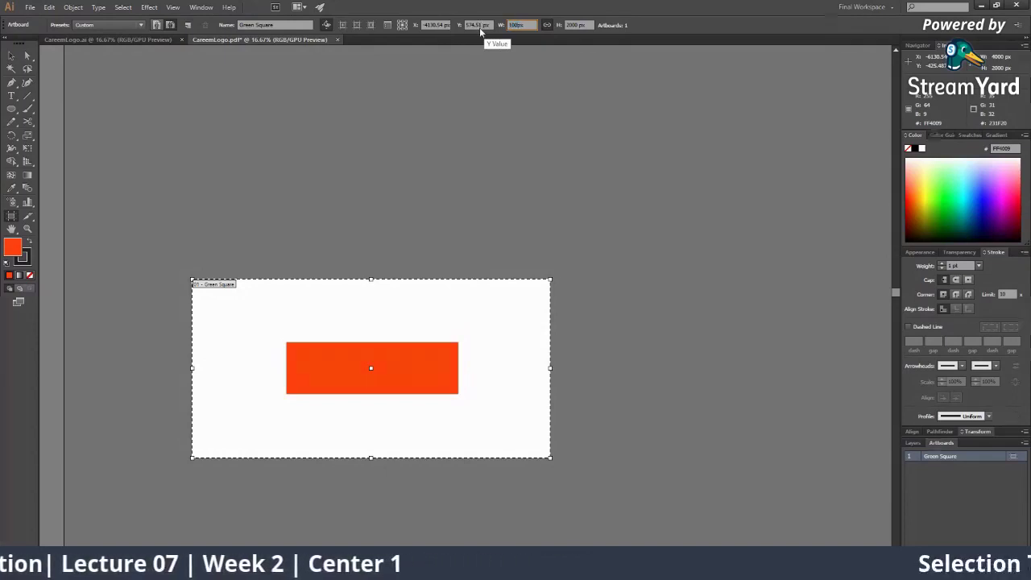
{"action": "key", "text": "Return"}
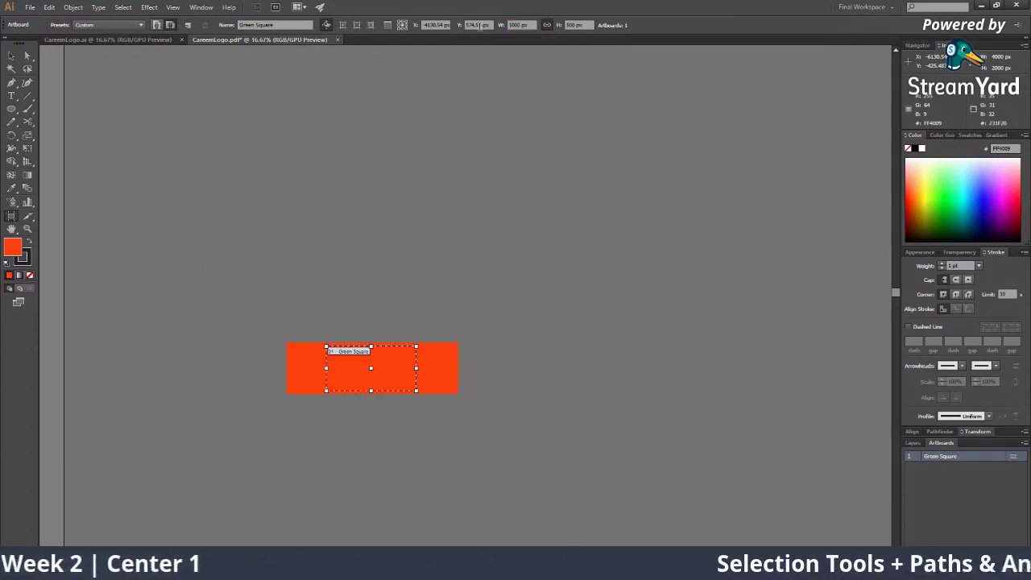
Step: Move the orange rectangle straight down off the resized artboard so that it lies below it
{"action": "key", "text": "z"}
{"action": "left_click", "coordinate": [431, 336]}
{"action": "left_click", "coordinate": [392, 306]}
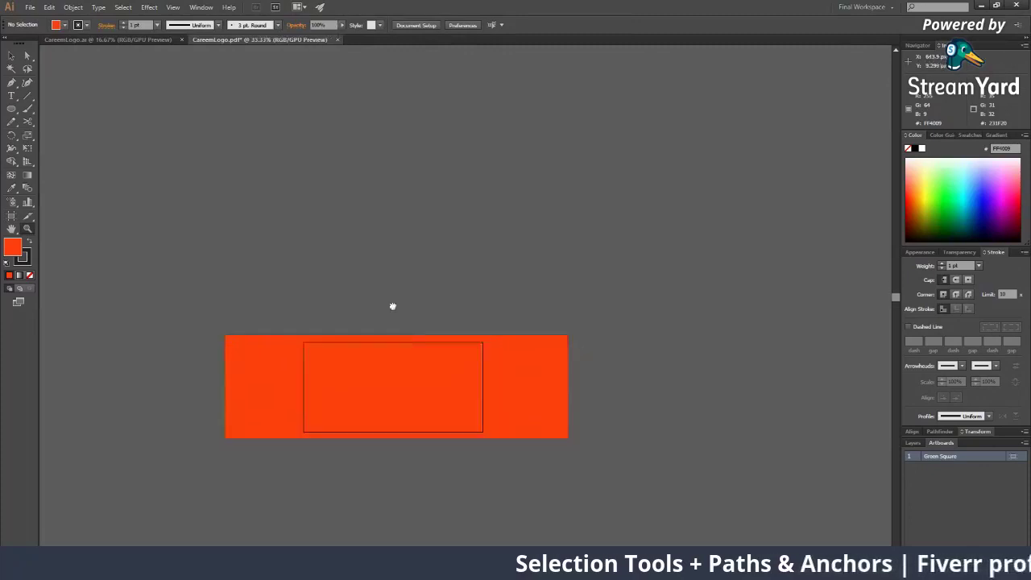
{"action": "left_click_drag", "start_coordinate": [393, 306], "coordinate": [392, 242]}
{"action": "key", "text": "v"}
{"action": "left_click_drag", "start_coordinate": [468, 315], "coordinate": [463, 463]}
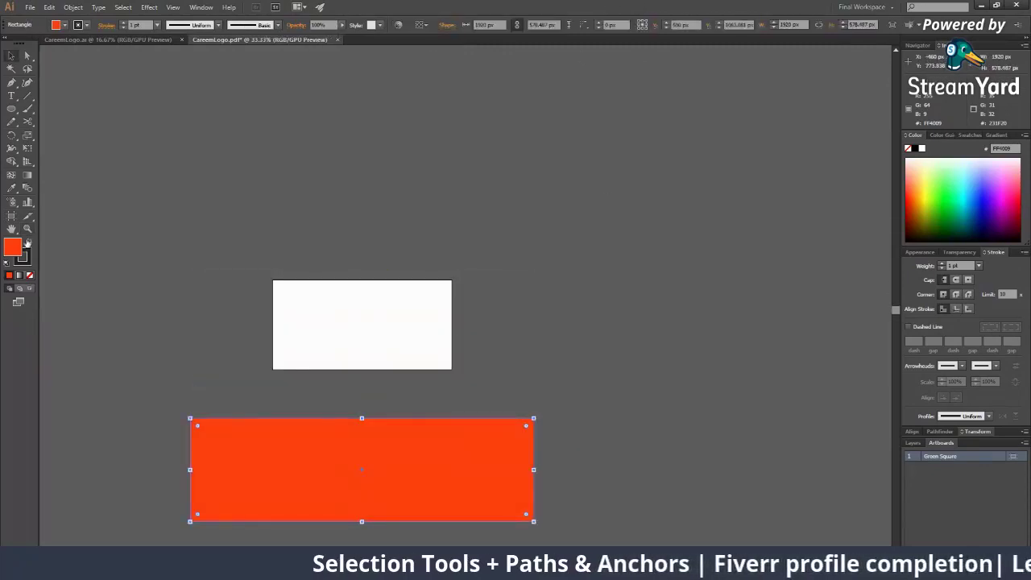
Step: Set the Green Square artboard's height to 1000 px with proportions constrained, and leave artboard editing
{"action": "left_click", "coordinate": [11, 215]}
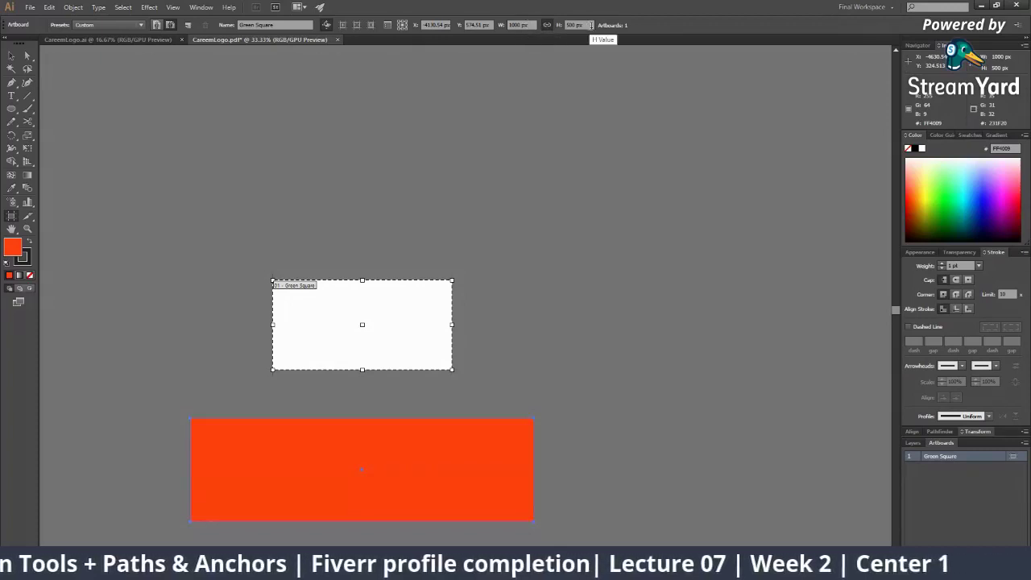
{"action": "left_click", "coordinate": [578, 25]}
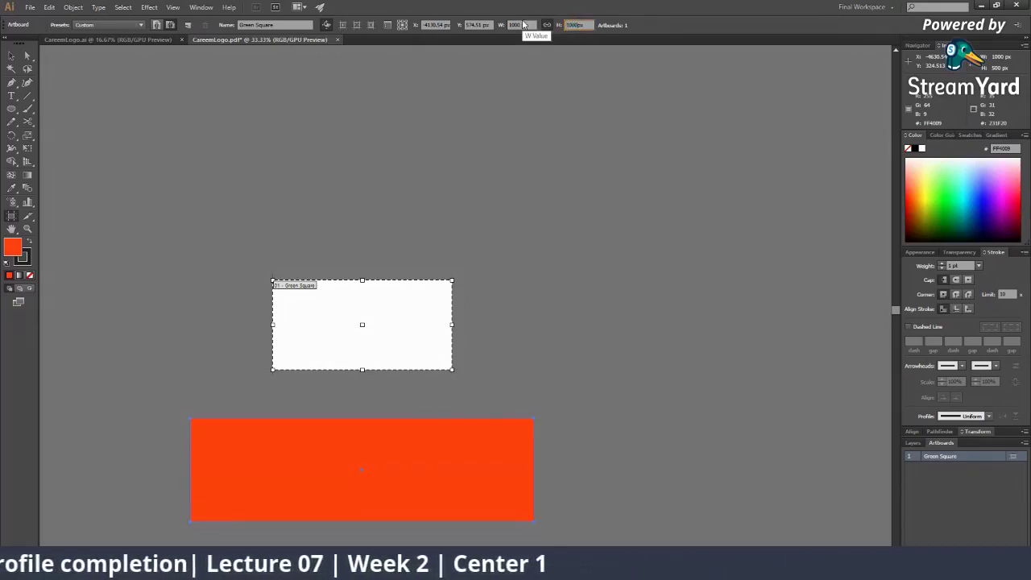
{"action": "type", "text": "1000px"}
{"action": "key", "text": "Return"}
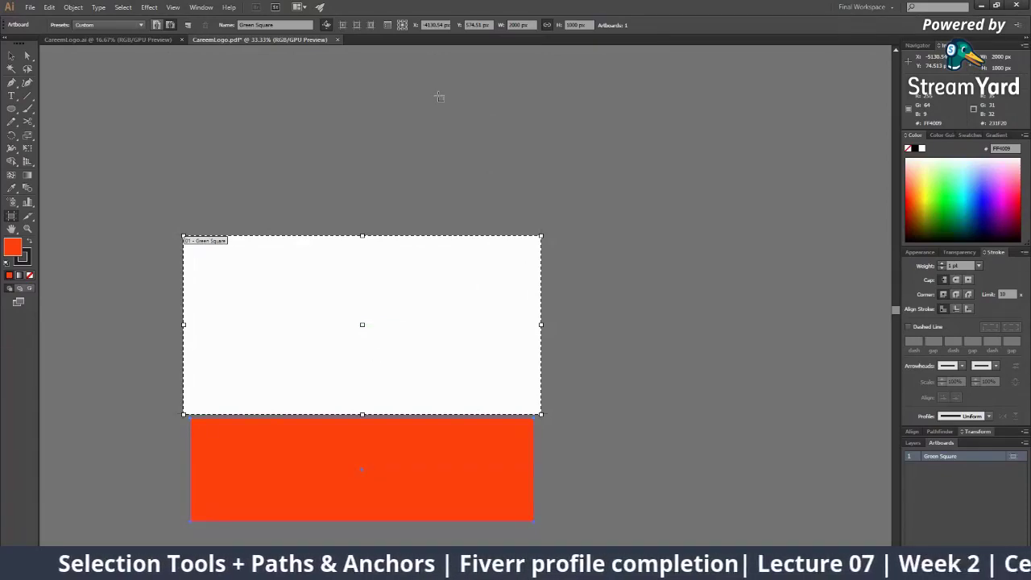
{"action": "key", "text": "ctrl+minus"}
{"action": "key", "text": "Escape"}
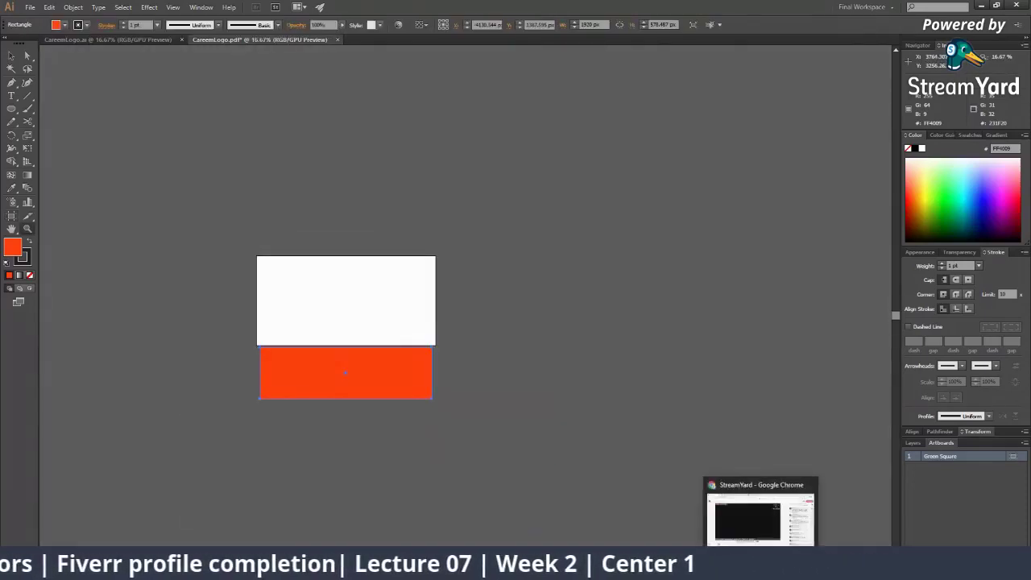
Step: Check the viewers' latest comments in the StreamYard broadcast and return to Illustrator
{"action": "left_click", "coordinate": [769, 517]}
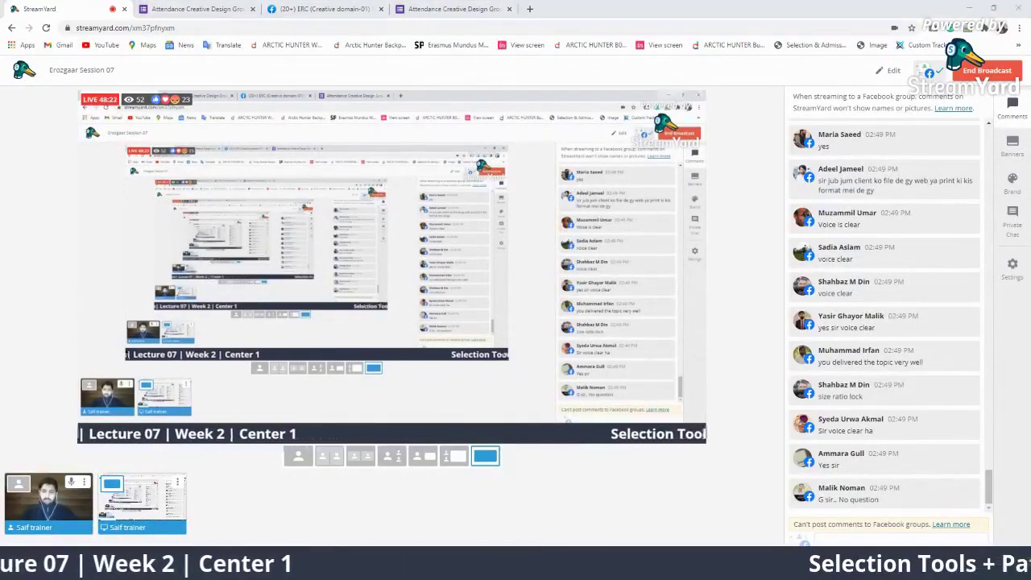
{"action": "key", "text": "alt+Tab"}
Step: Move the orange rectangle back onto the artboard and narrow it to about 1300 px wide with the Selection tool
{"action": "key", "text": "ctrl+plus"}
{"action": "left_click_drag", "start_coordinate": [516, 391], "coordinate": [474, 343]}
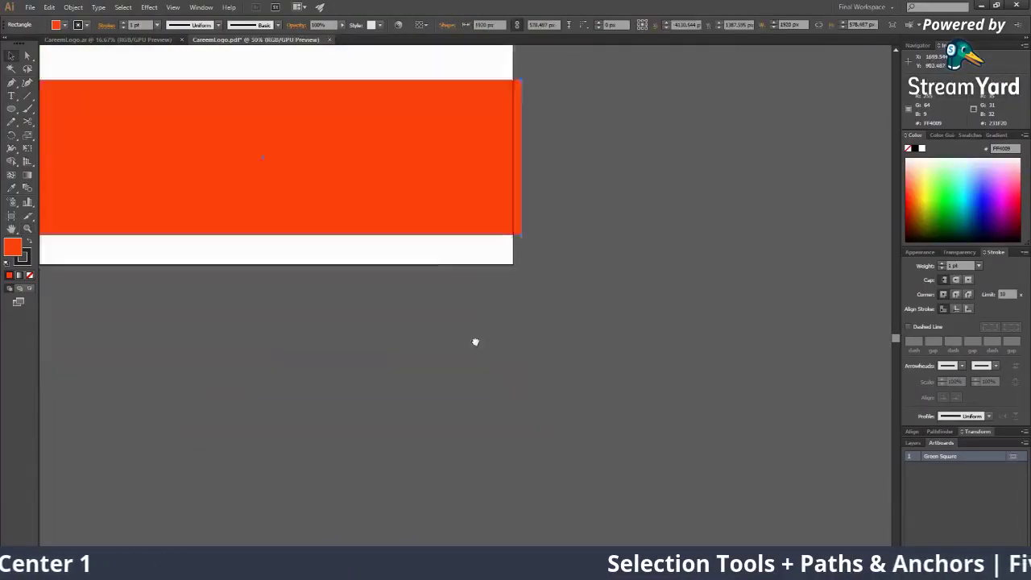
{"action": "left_click_drag", "start_coordinate": [350, 223], "coordinate": [392, 264]}
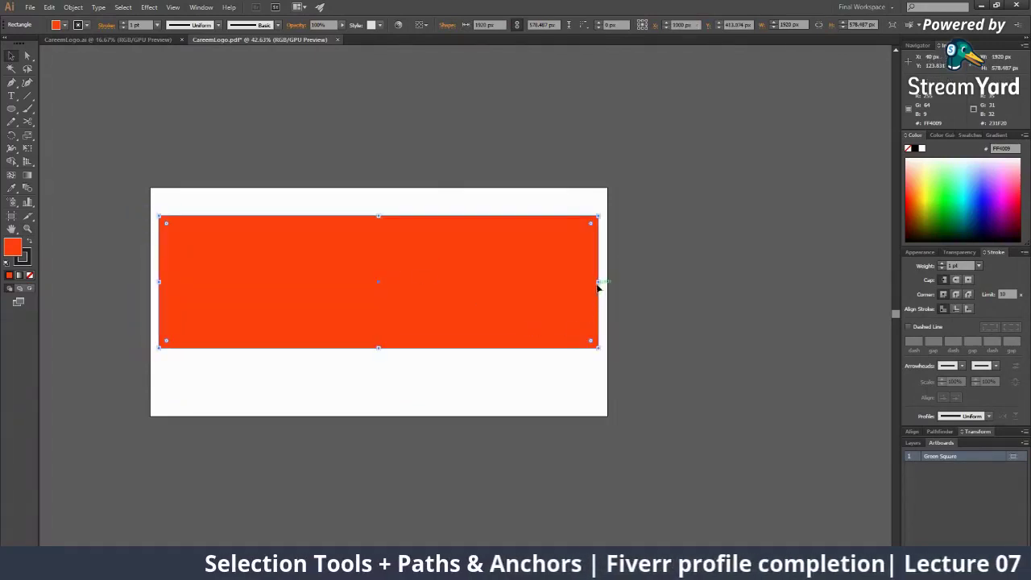
{"action": "left_click_drag", "start_coordinate": [599, 283], "coordinate": [454, 285]}
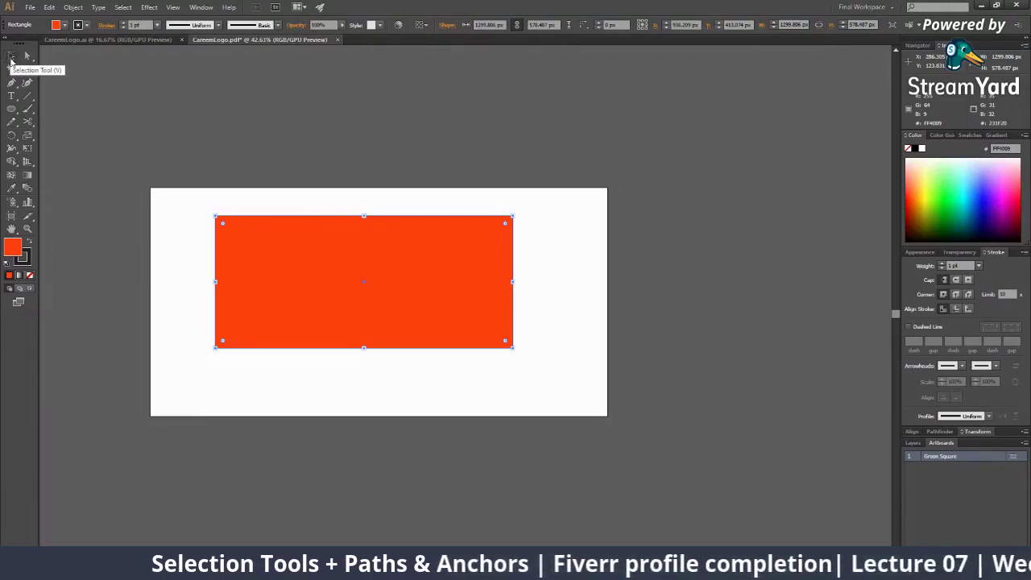
{"action": "left_click", "coordinate": [11, 56]}
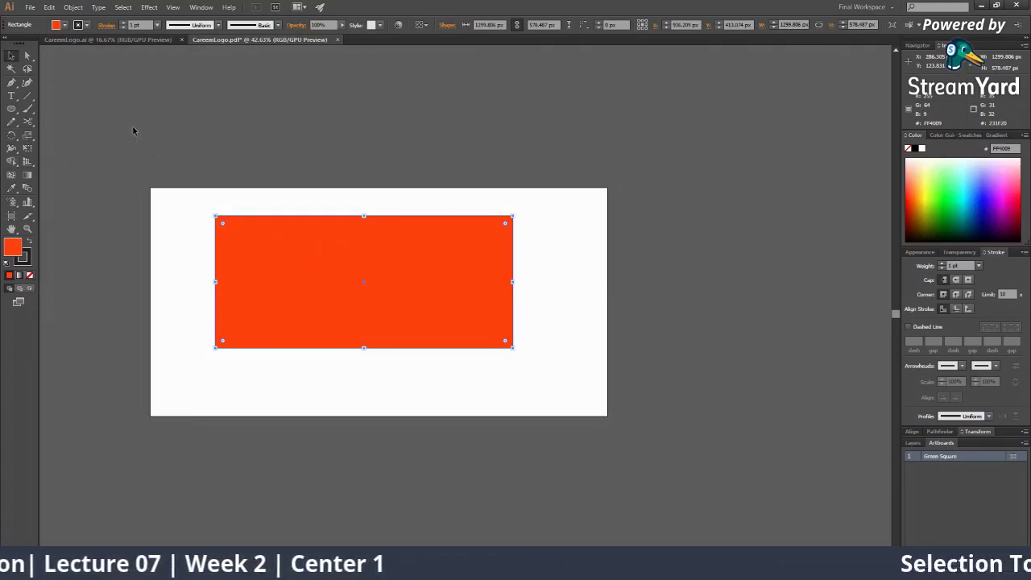
Step: Deselect and reselect the orange rectangle with the Selection tool, leaving it unselected
{"action": "left_click", "coordinate": [13, 57]}
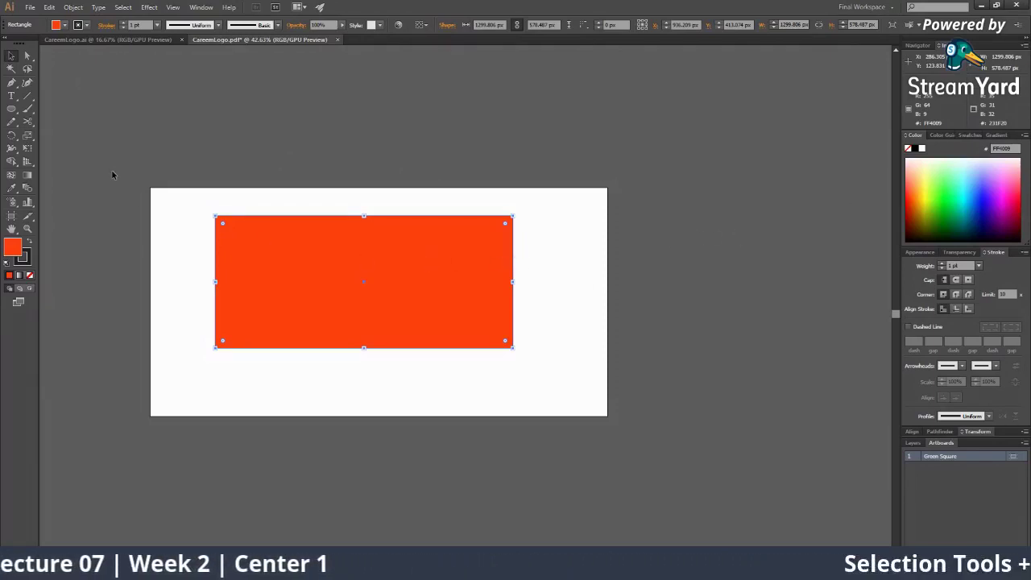
{"action": "left_click", "coordinate": [300, 158]}
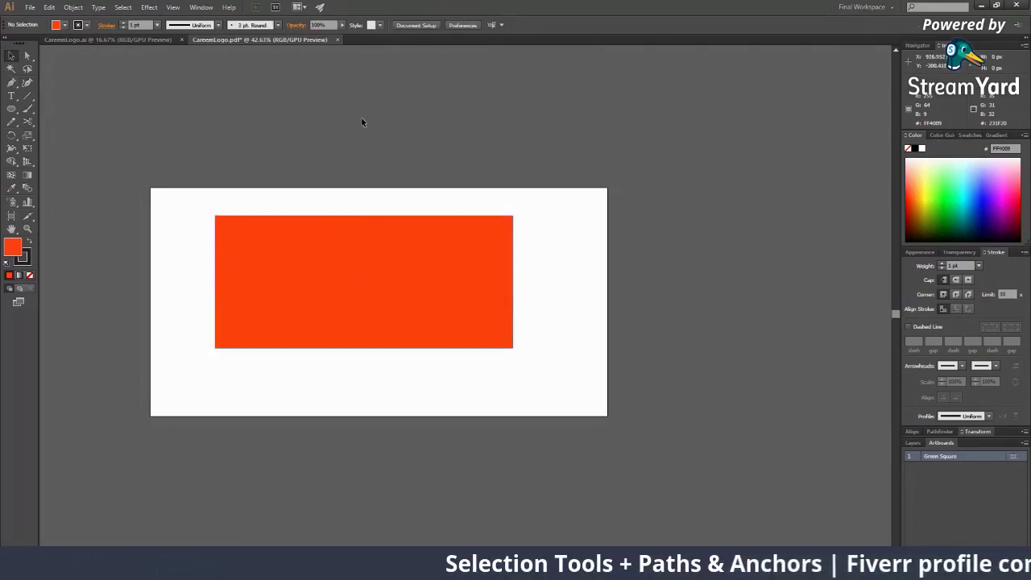
{"action": "left_click", "coordinate": [396, 219]}
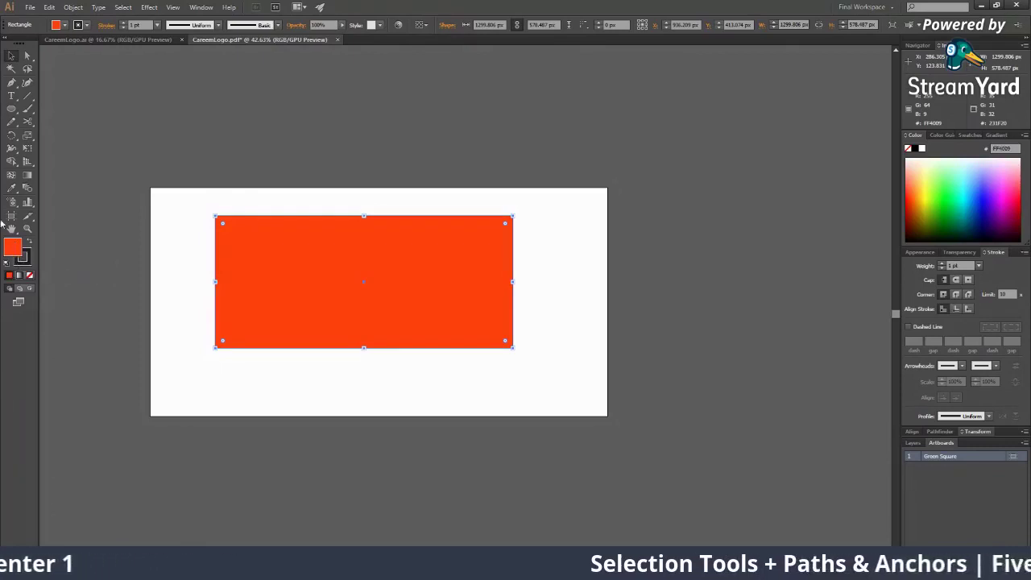
{"action": "left_click", "coordinate": [573, 379]}
Step: Examine the upper-left corner of the orange rectangle up close with the Zoom tool, ending at 50% magnification
{"action": "key", "text": "z"}
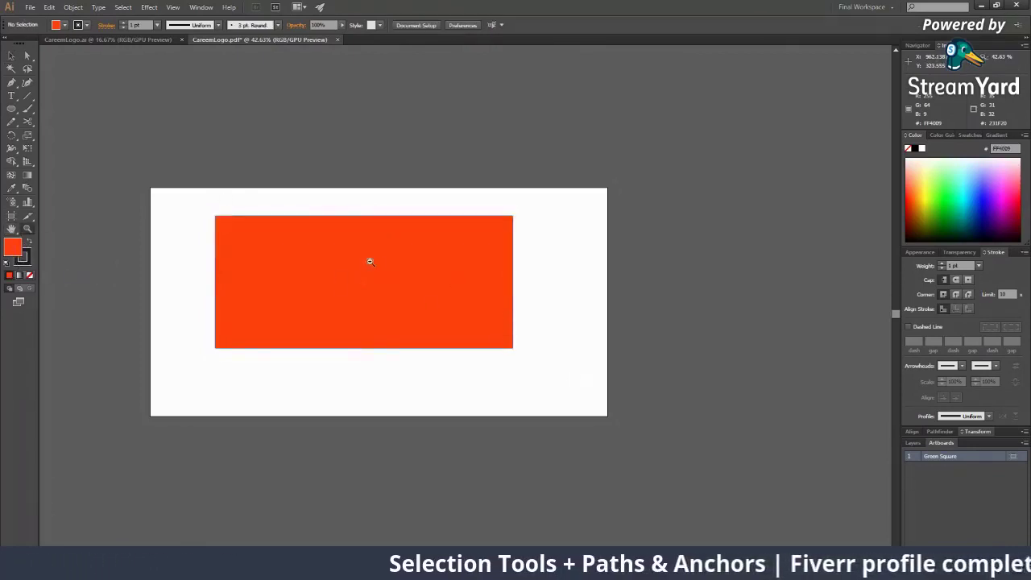
{"action": "left_click", "coordinate": [348, 269]}
{"action": "left_click", "coordinate": [665, 363]}
{"action": "left_click", "coordinate": [341, 319]}
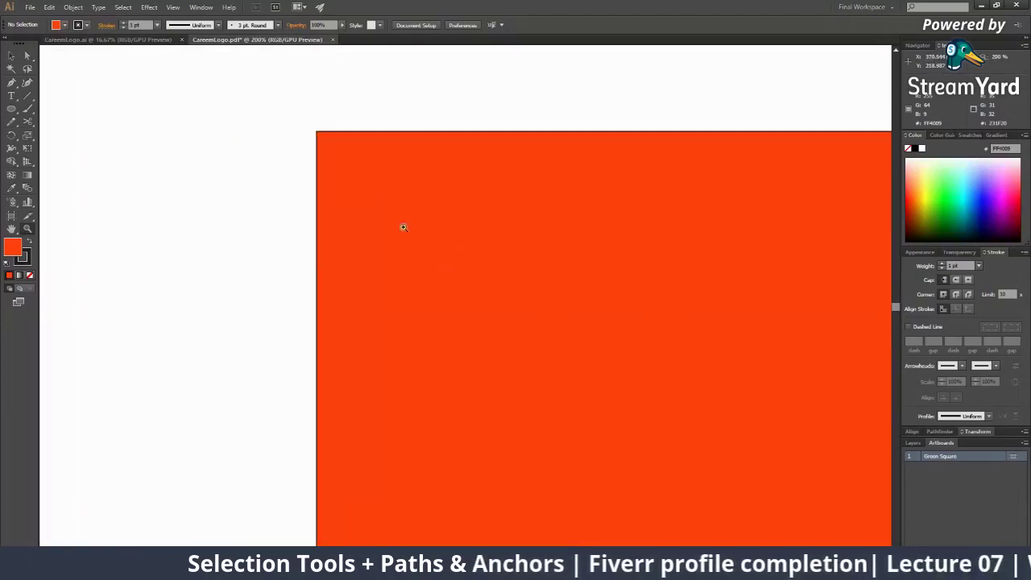
{"action": "key", "text": "ctrl+minus"}
{"action": "key", "text": "ctrl+minus"}
{"action": "key", "text": "ctrl+minus"}
{"action": "key", "text": "ctrl+minus"}
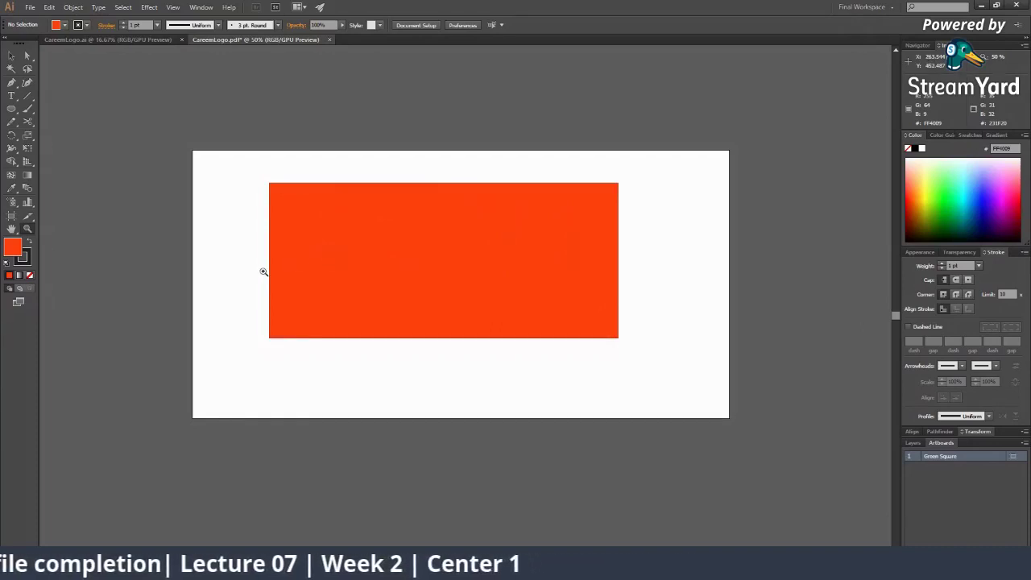
Step: Select the orange rectangle and examine the thin dark stroke around its upper-left corner at very high magnification
{"action": "left_click", "coordinate": [11, 55]}
{"action": "left_click", "coordinate": [483, 261]}
{"action": "left_click", "coordinate": [402, 208]}
{"action": "left_click", "coordinate": [379, 354]}
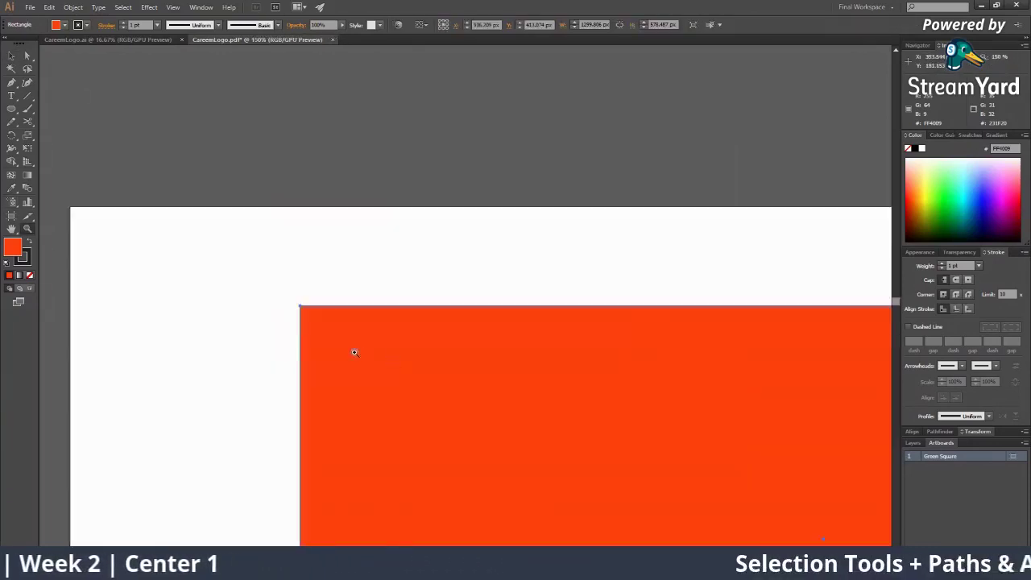
{"action": "left_click", "coordinate": [354, 346]}
{"action": "left_click", "coordinate": [387, 274]}
{"action": "left_click", "coordinate": [478, 301]}
{"action": "left_click", "coordinate": [453, 306]}
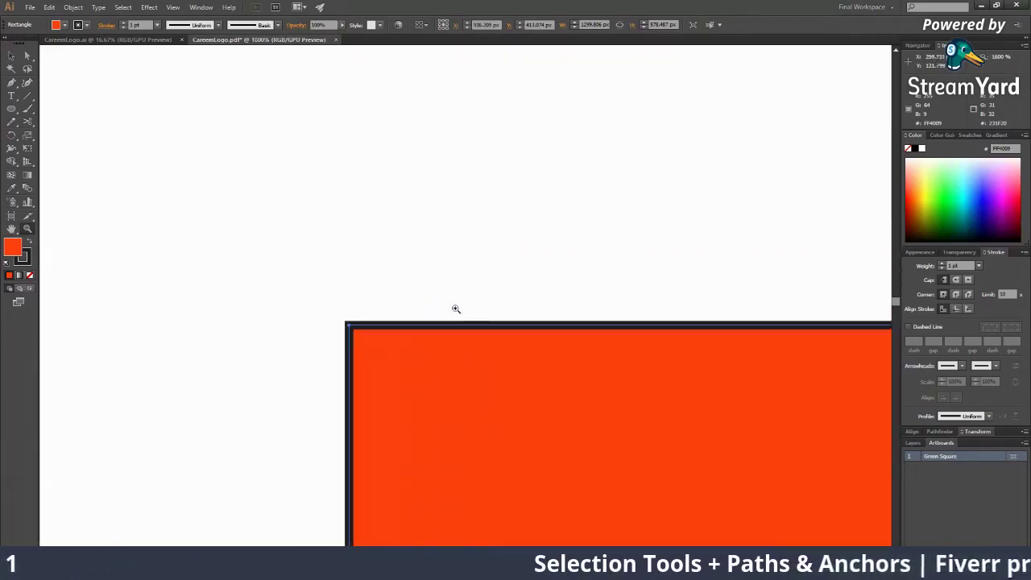
{"action": "left_click", "coordinate": [451, 311]}
{"action": "left_click_drag", "start_coordinate": [351, 330], "coordinate": [187, 151]}
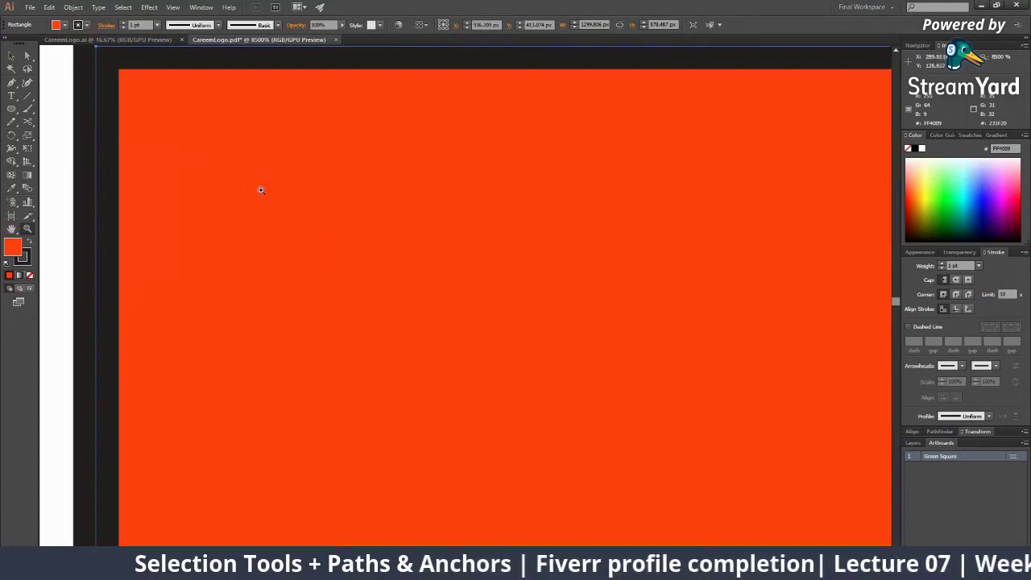
{"action": "left_click_drag", "start_coordinate": [419, 266], "coordinate": [283, 257]}
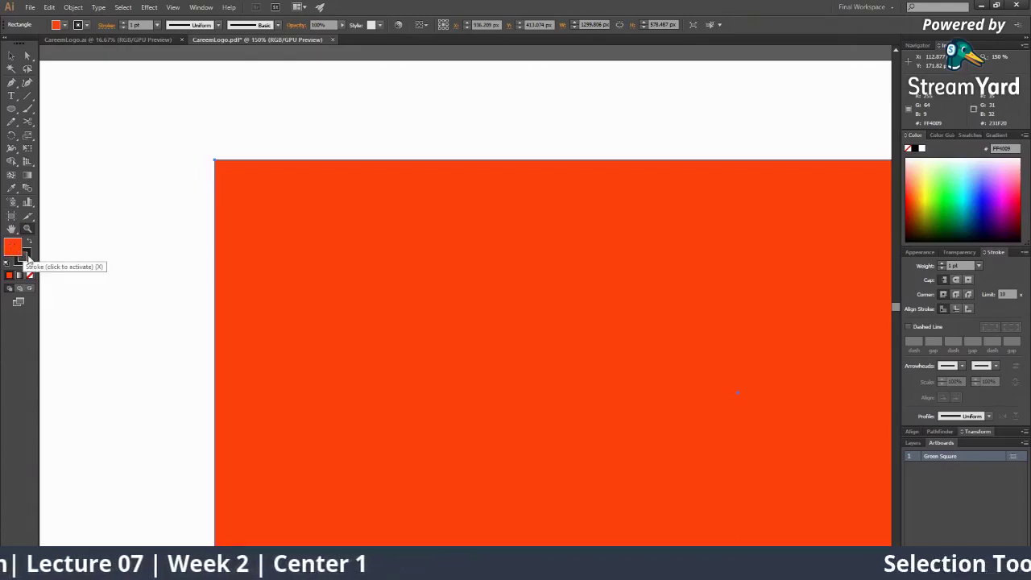
Step: Swap the rectangle's fill and stroke colours back and forth several times, ending with the orange fill and dark stroke
{"action": "left_click", "coordinate": [22, 256]}
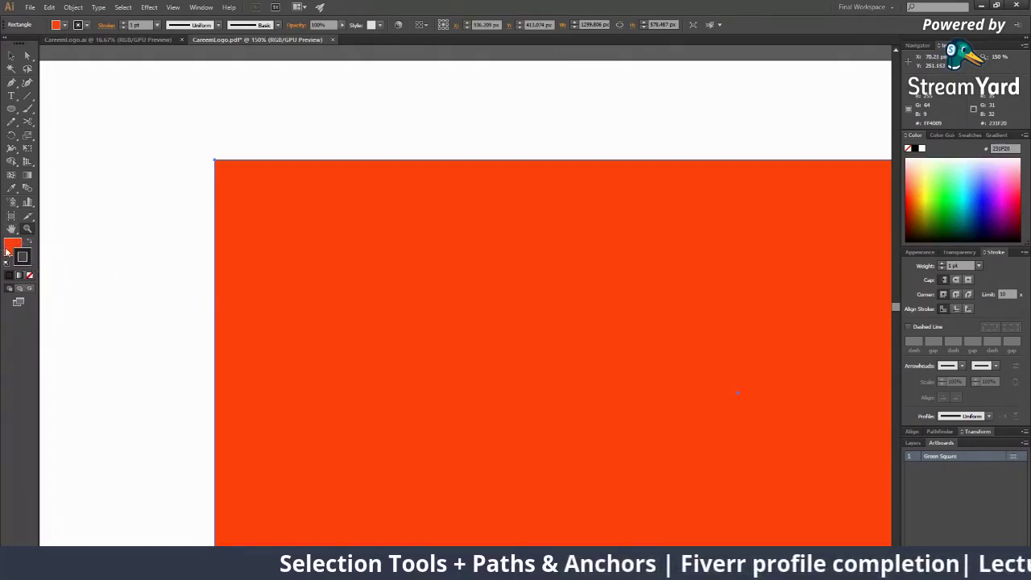
{"action": "key", "text": "ctrl+minus"}
{"action": "key", "text": "ctrl+minus"}
{"action": "key", "text": "ctrl+minus"}
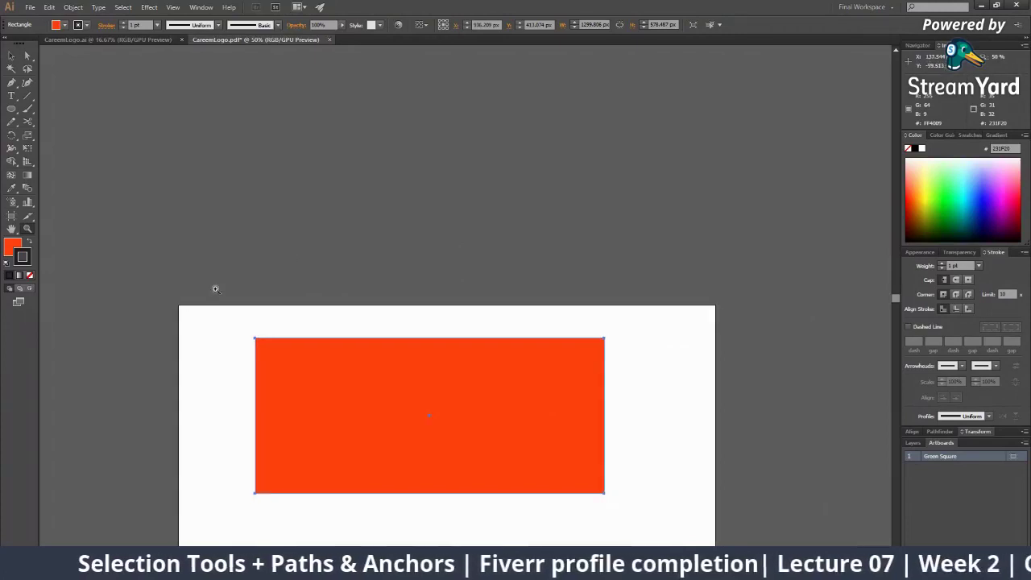
{"action": "left_click", "coordinate": [30, 241]}
{"action": "double_click", "coordinate": [30, 241]}
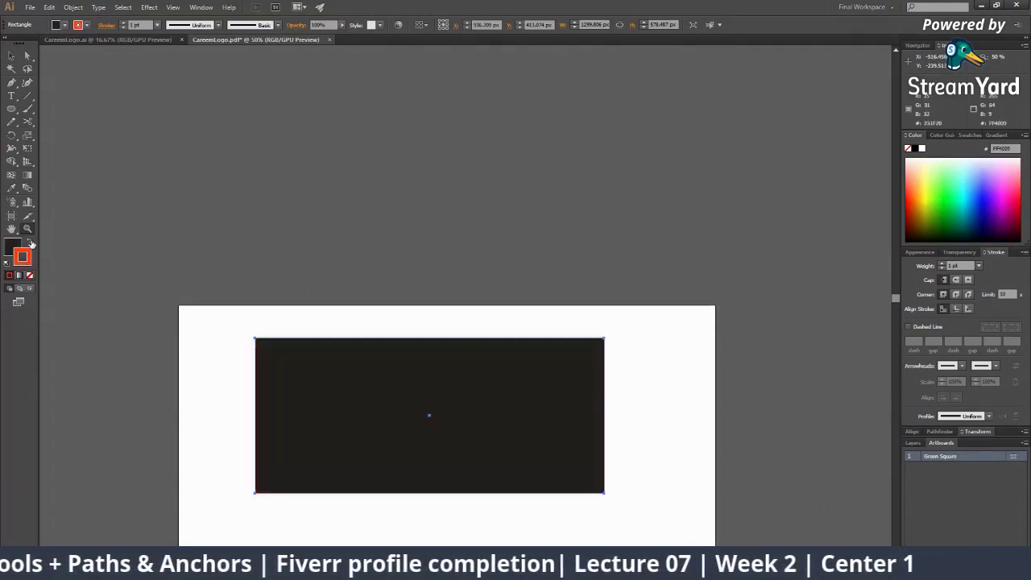
{"action": "left_click", "coordinate": [30, 242]}
{"action": "left_click", "coordinate": [30, 242]}
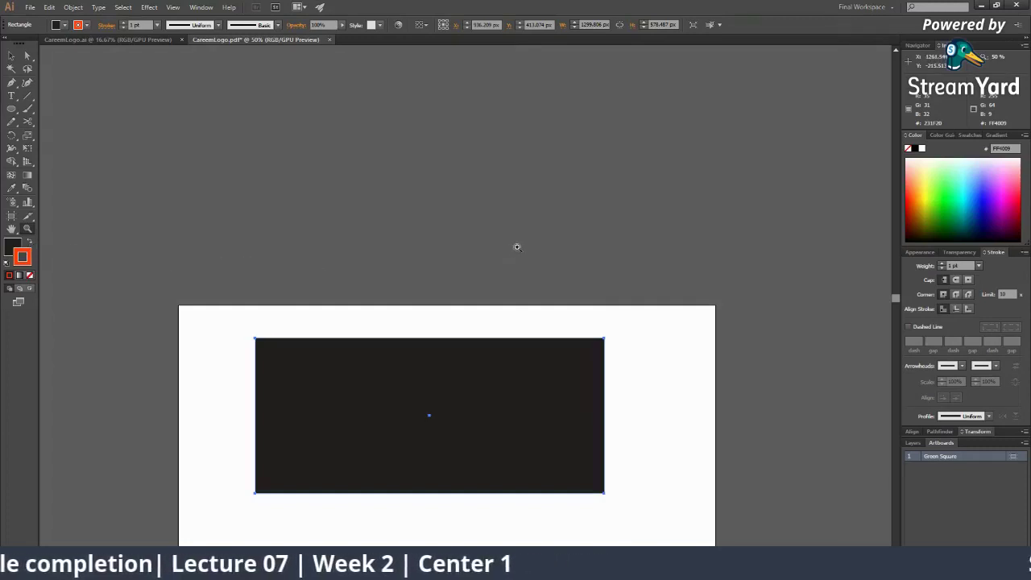
{"action": "key", "text": "shift+x"}
{"action": "key", "text": "shift+x"}
{"action": "key", "text": "shift+x"}
{"action": "left_click", "coordinate": [31, 241]}
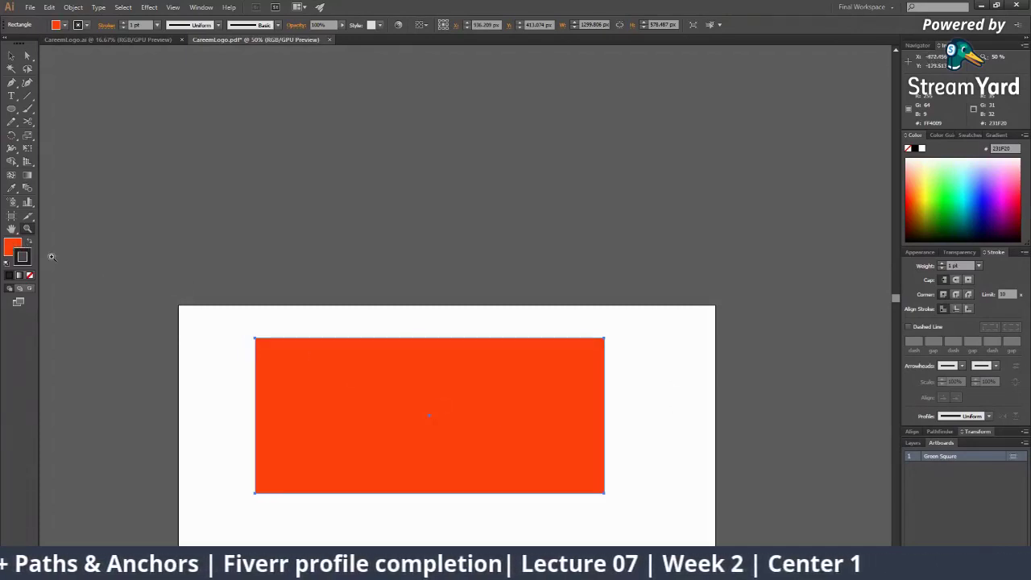
Step: Change the rectangle's fill to bright magenta (F200FF) with the Color Picker
{"action": "left_click", "coordinate": [16, 244]}
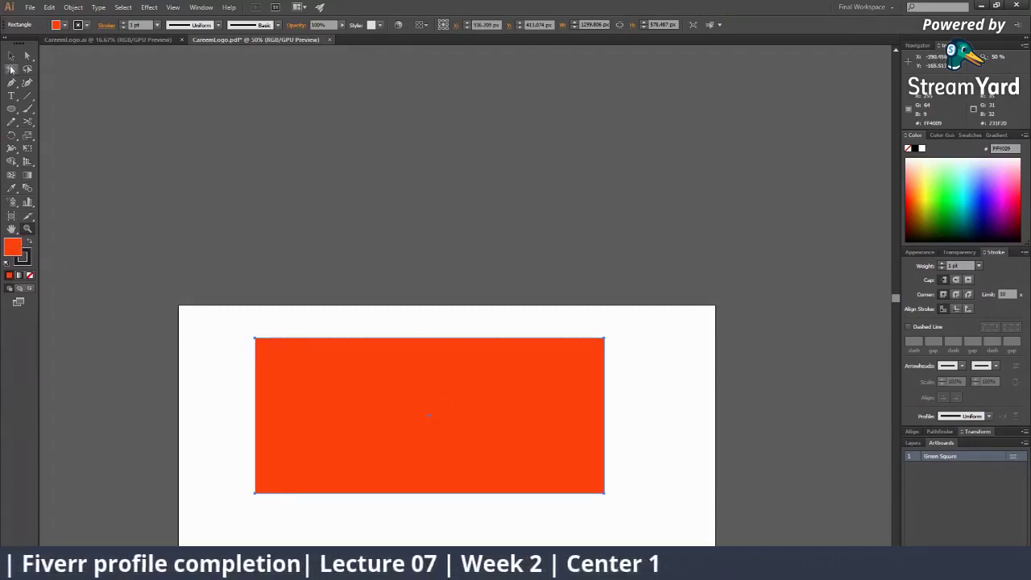
{"action": "left_click", "coordinate": [12, 55]}
{"action": "double_click", "coordinate": [11, 251]}
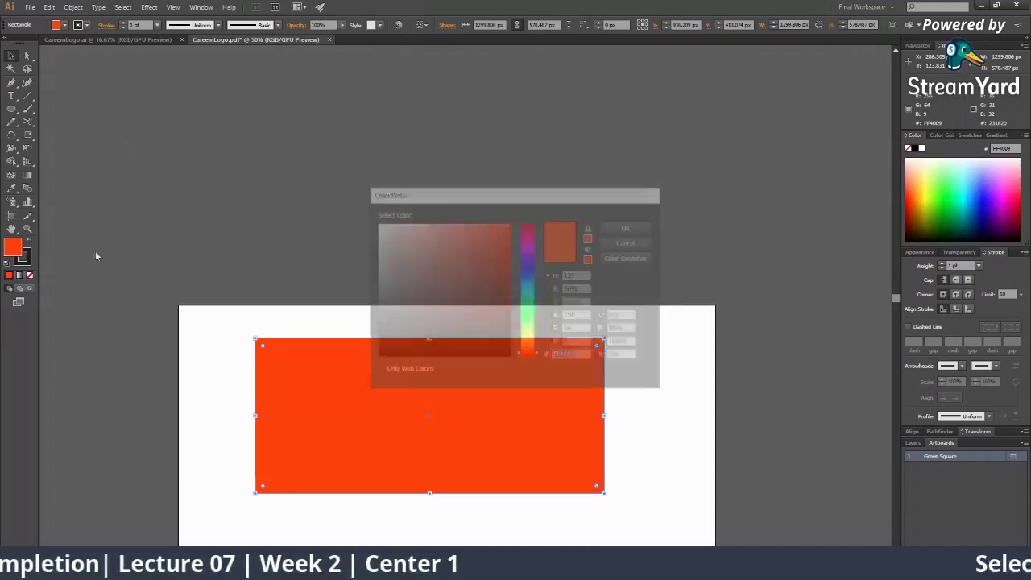
{"action": "left_click", "coordinate": [497, 260]}
{"action": "left_click", "coordinate": [525, 246]}
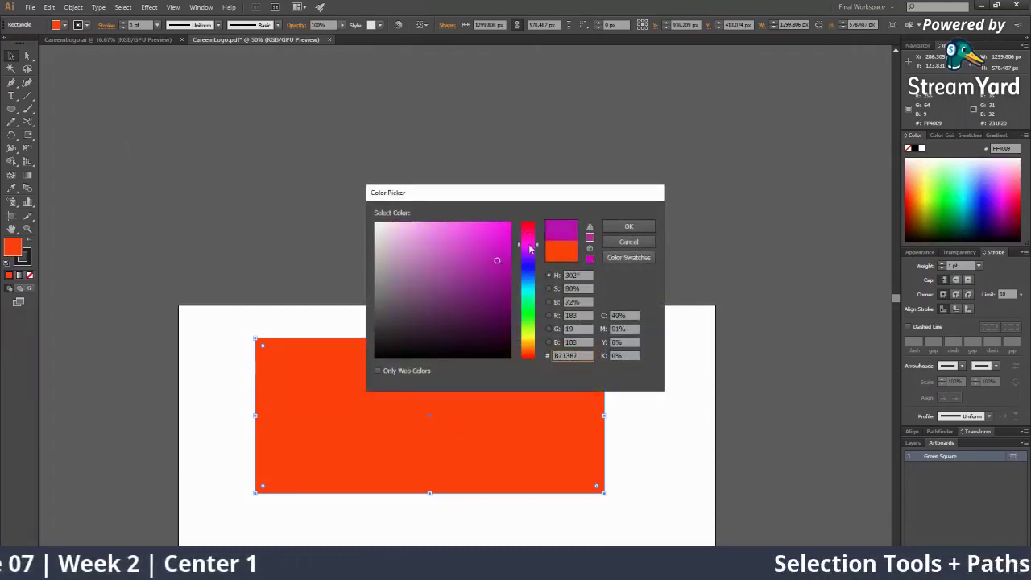
{"action": "left_click", "coordinate": [510, 223]}
{"action": "left_click", "coordinate": [628, 227]}
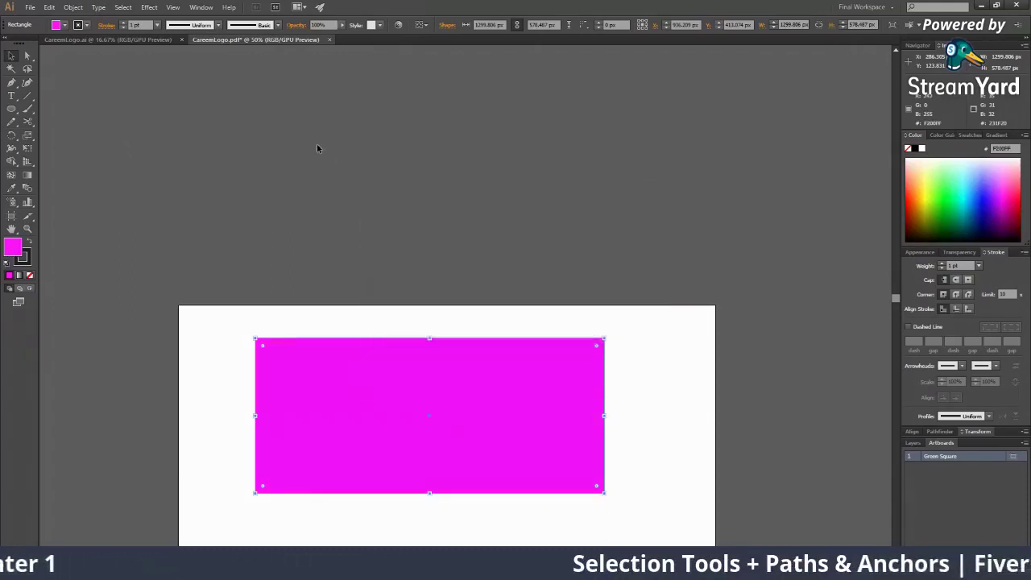
Step: Change the rectangle's stroke to bright yellow (FFF800) with the Color Picker
{"action": "left_click", "coordinate": [19, 261]}
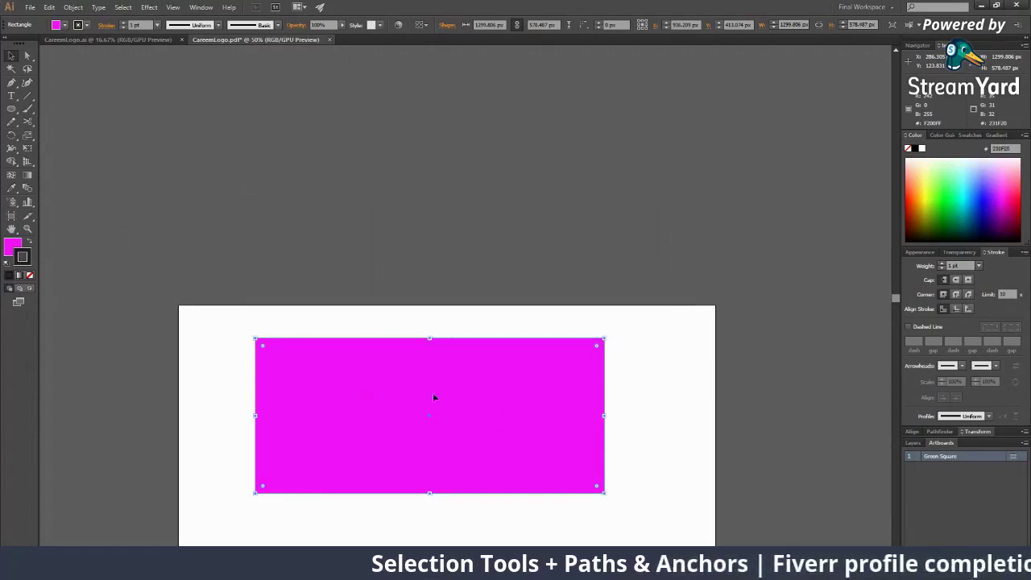
{"action": "double_click", "coordinate": [19, 254]}
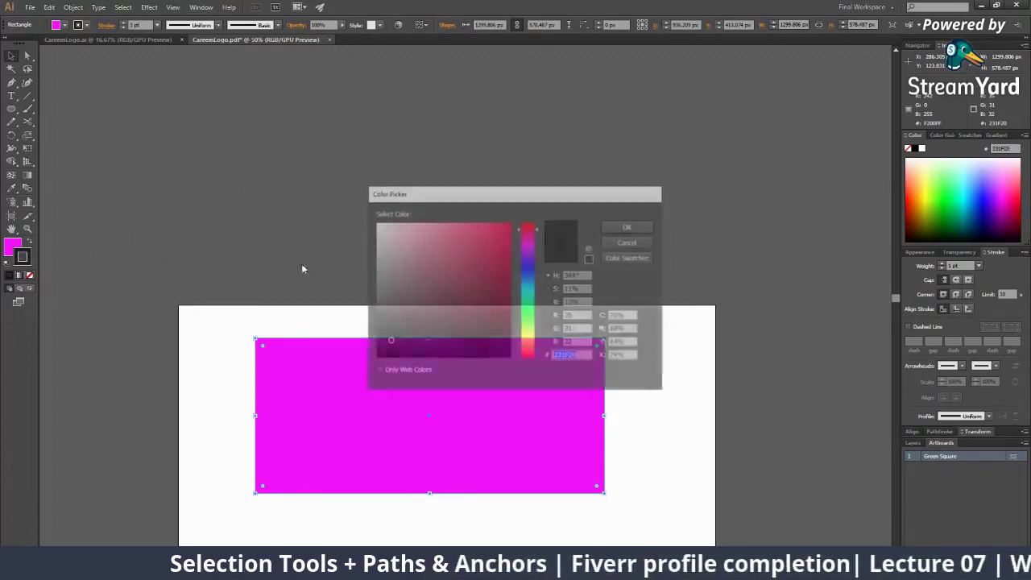
{"action": "left_click_drag", "start_coordinate": [528, 324], "coordinate": [527, 336]}
{"action": "left_click_drag", "start_coordinate": [458, 258], "coordinate": [537, 214]}
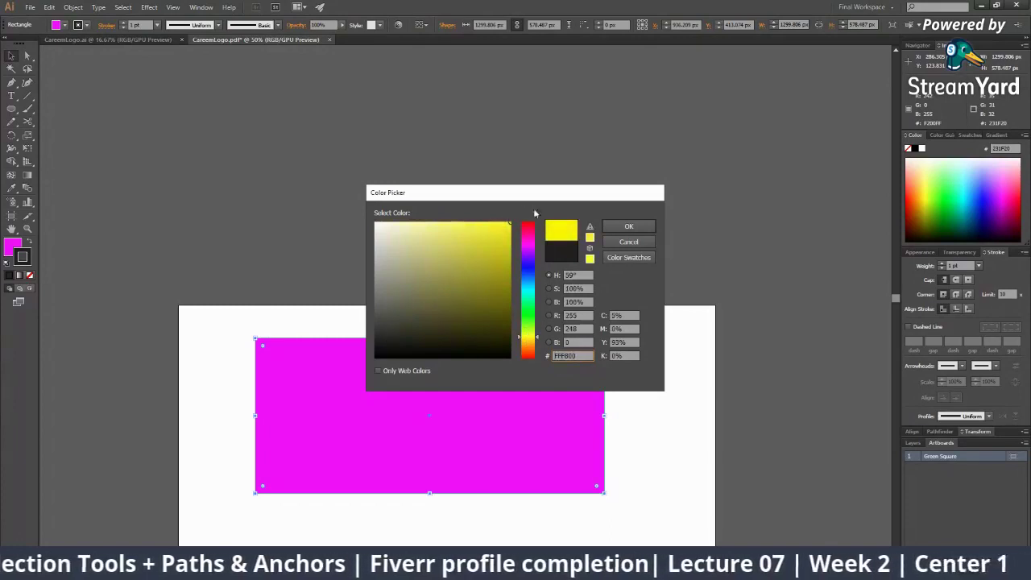
{"action": "left_click", "coordinate": [629, 227]}
Step: Vary the rectangle's stroke weight up and down and leave it at 14 pt
{"action": "left_click", "coordinate": [122, 23]}
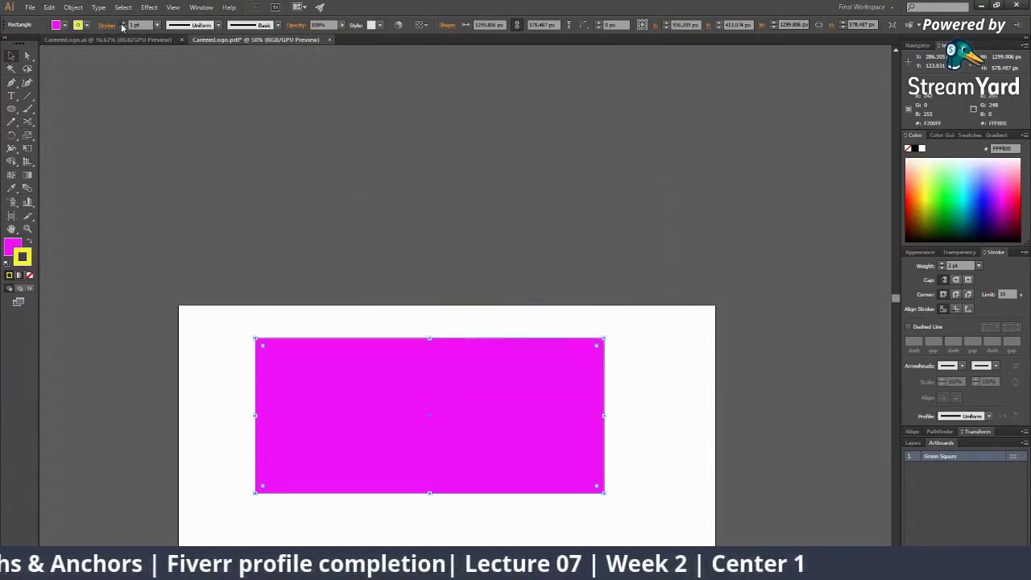
{"action": "left_click", "coordinate": [122, 24]}
{"action": "left_click", "coordinate": [123, 23]}
{"action": "left_click", "coordinate": [123, 24]}
{"action": "left_click", "coordinate": [122, 27]}
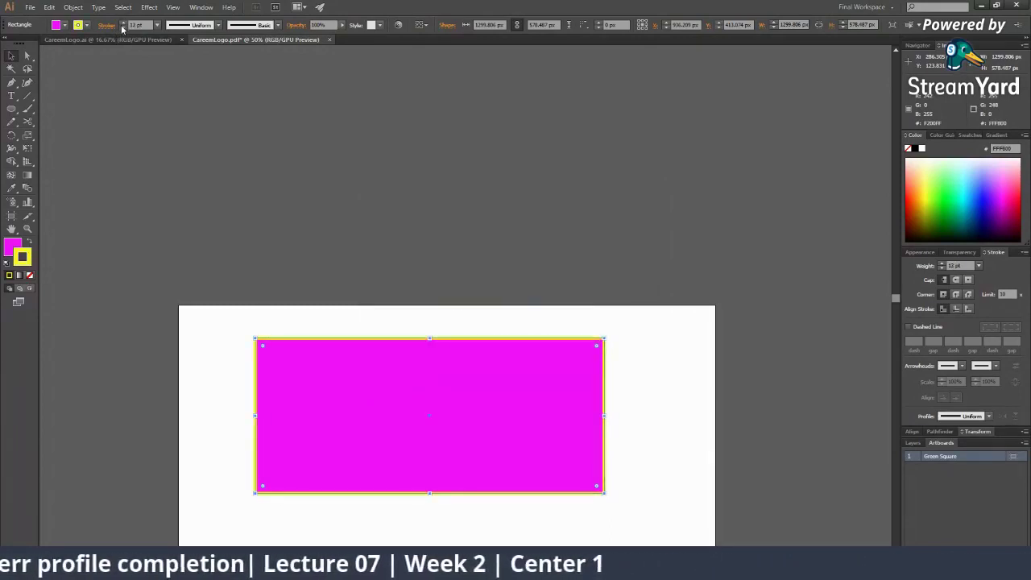
{"action": "left_click", "coordinate": [123, 28]}
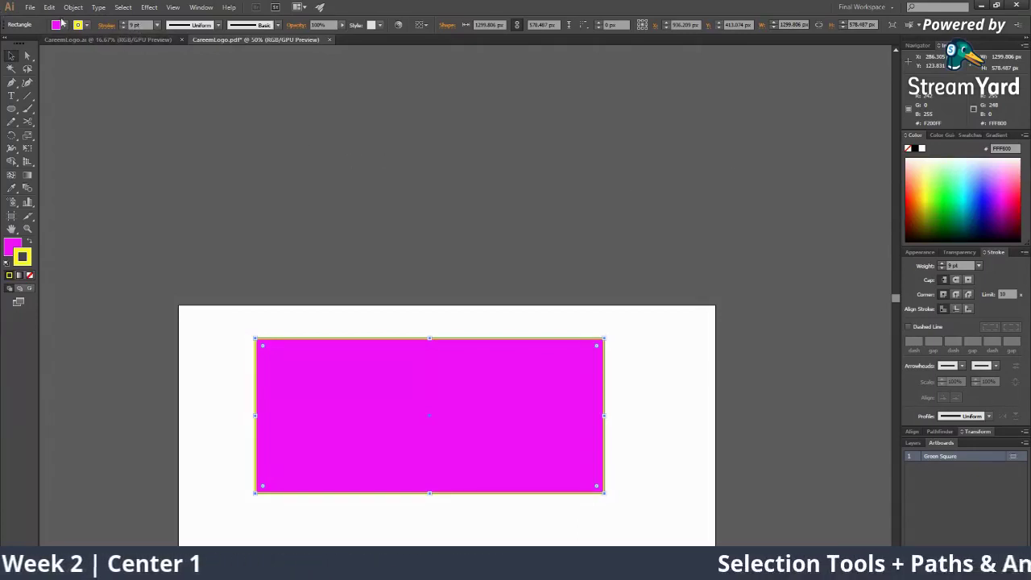
{"action": "left_click", "coordinate": [124, 24]}
{"action": "left_click", "coordinate": [124, 24]}
{"action": "left_click", "coordinate": [124, 24]}
{"action": "left_click", "coordinate": [124, 24]}
{"action": "left_click", "coordinate": [125, 25]}
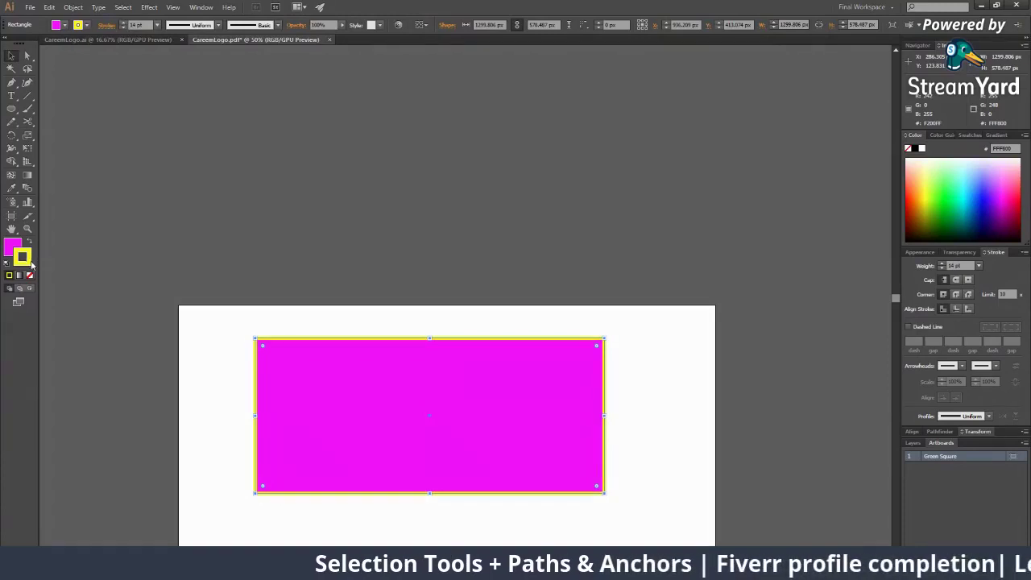
Step: Change the rectangle's stroke to bright blue (0037FF) with the Color Picker
{"action": "double_click", "coordinate": [22, 256]}
{"action": "left_click", "coordinate": [526, 274]}
{"action": "left_click", "coordinate": [526, 273]}
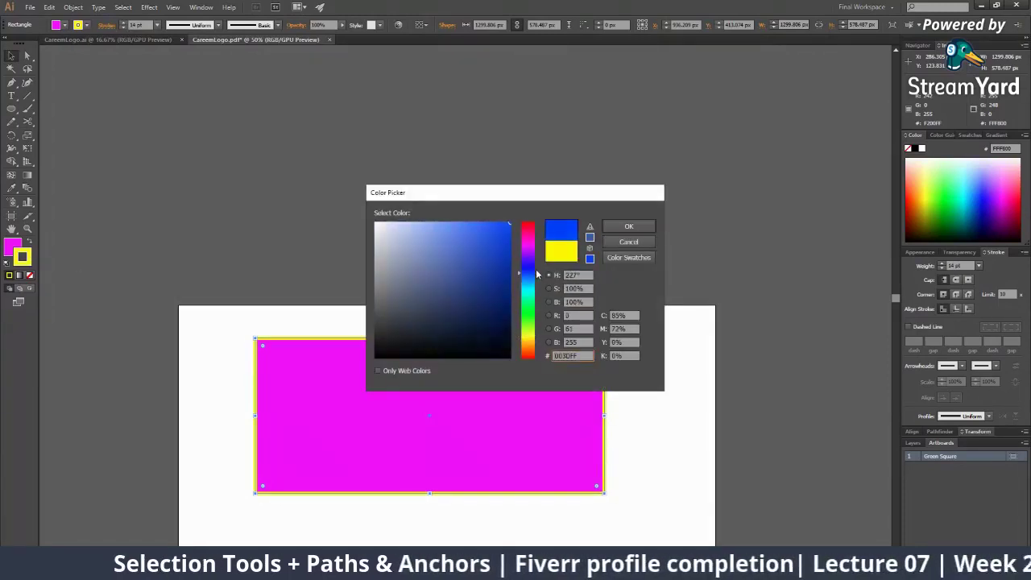
{"action": "left_click", "coordinate": [614, 229]}
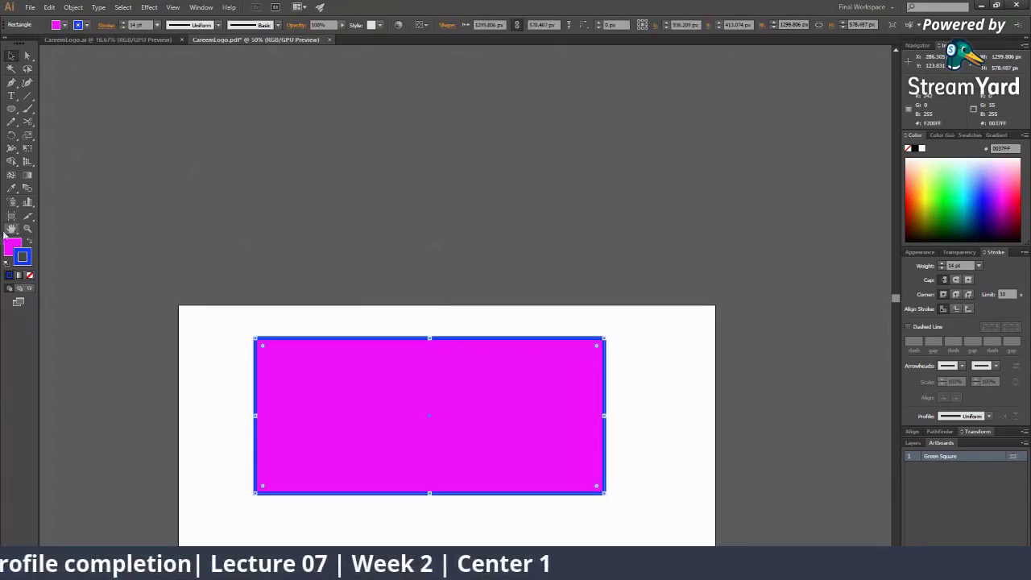
Step: Fill the rectangle with the bright green (00FF00) swatch
{"action": "left_click", "coordinate": [65, 25]}
{"action": "left_click", "coordinate": [64, 28]}
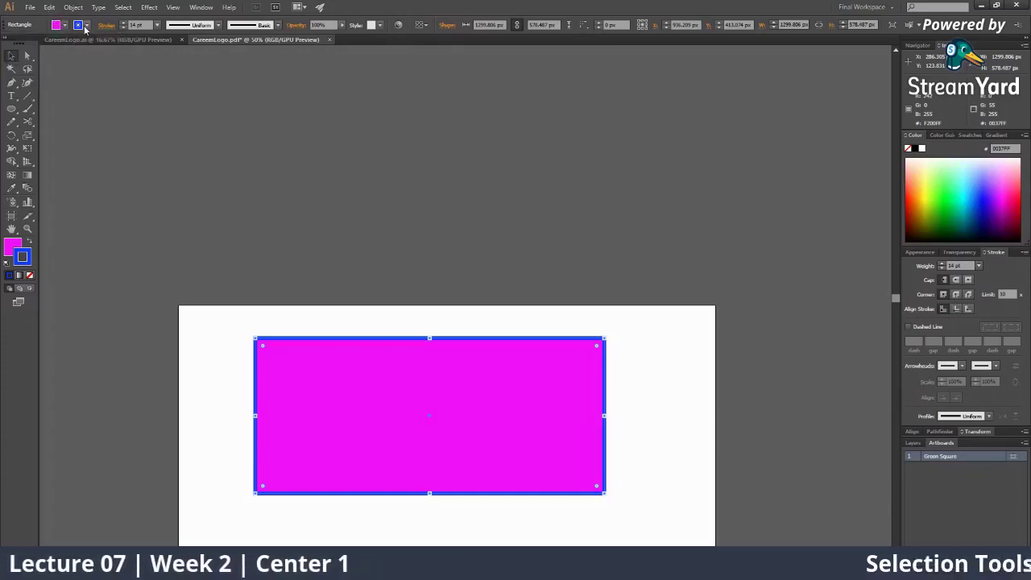
{"action": "left_click", "coordinate": [65, 29]}
{"action": "left_click", "coordinate": [66, 29]}
{"action": "left_click", "coordinate": [68, 30]}
{"action": "left_click", "coordinate": [67, 30]}
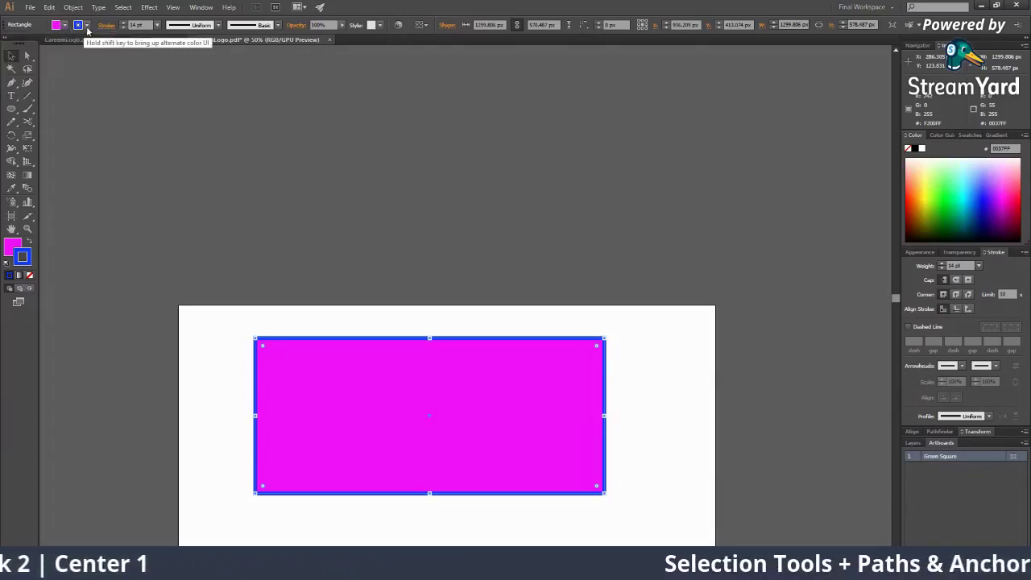
{"action": "left_click", "coordinate": [69, 30]}
{"action": "left_click", "coordinate": [69, 30]}
{"action": "left_click", "coordinate": [68, 31]}
{"action": "left_click", "coordinate": [70, 31]}
{"action": "left_click", "coordinate": [70, 31]}
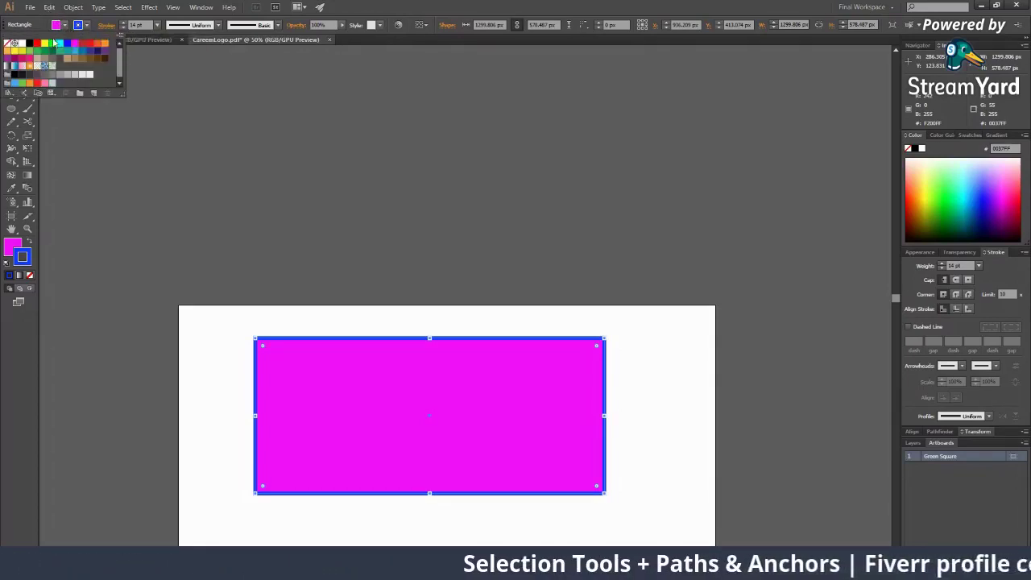
{"action": "left_click", "coordinate": [54, 44]}
Step: Apply the dark red (C1272D) swatch to the rectangle's stroke, leave the Color Picker without changes, and deselect the rectangle
{"action": "left_click", "coordinate": [83, 29]}
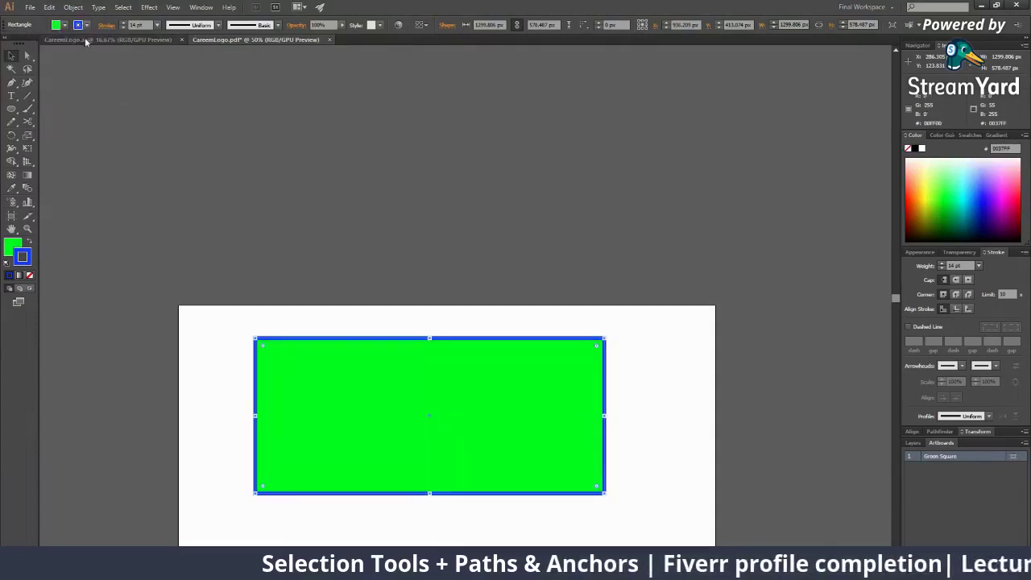
{"action": "left_click", "coordinate": [85, 29]}
{"action": "left_click", "coordinate": [83, 43]}
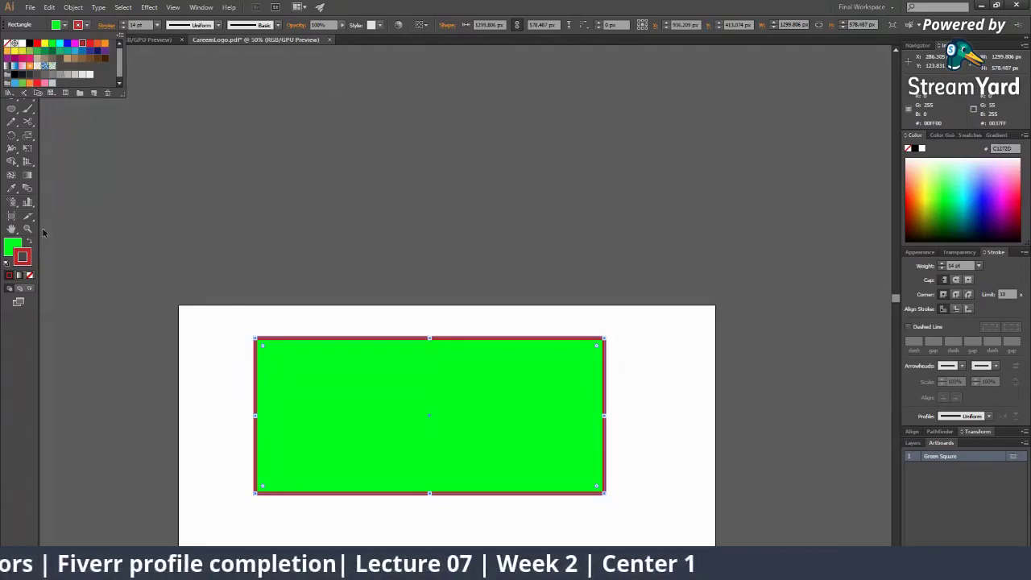
{"action": "double_click", "coordinate": [21, 254]}
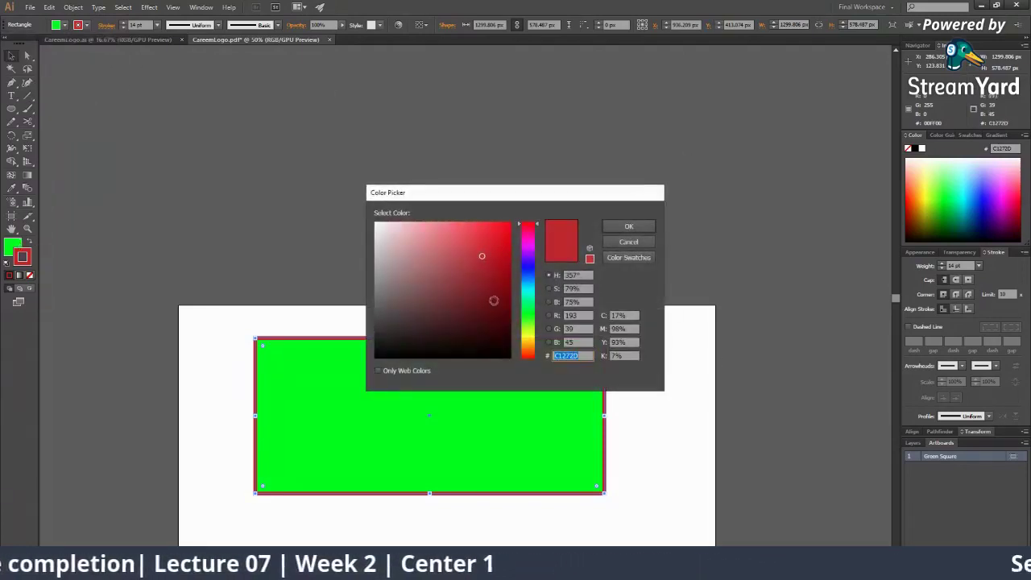
{"action": "left_click", "coordinate": [628, 241]}
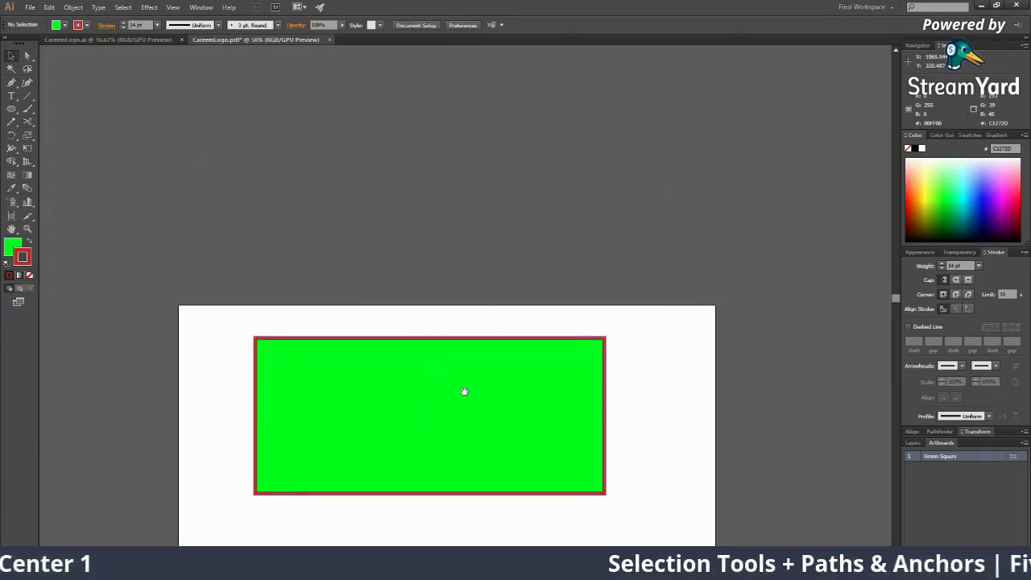
Step: Move the green rectangle around the artboard, aligning it with the upper-left corner and bringing it back inside the edges
{"action": "left_click_drag", "start_coordinate": [465, 392], "coordinate": [376, 190]}
{"action": "left_click", "coordinate": [627, 274]}
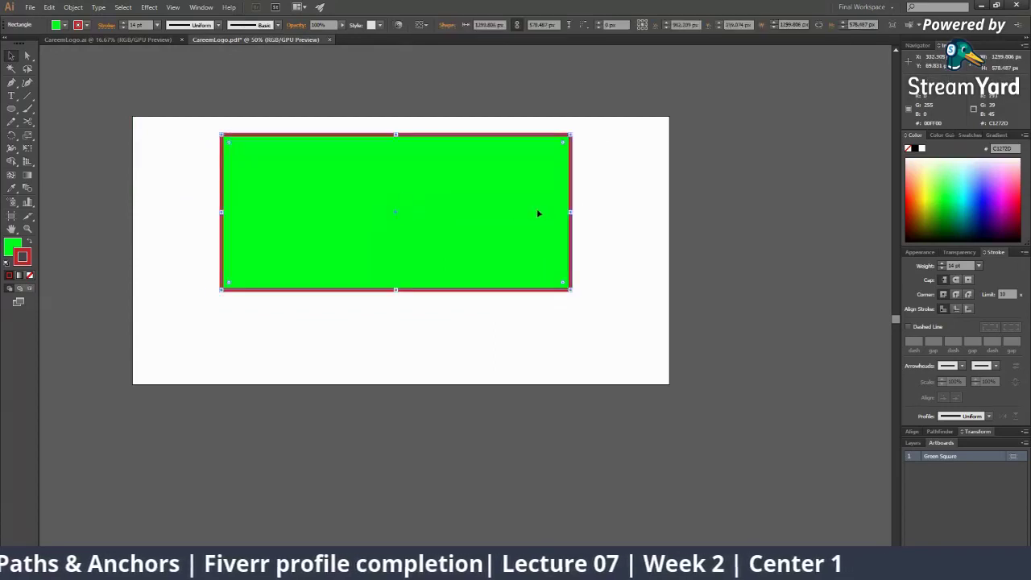
{"action": "left_click_drag", "start_coordinate": [539, 212], "coordinate": [496, 235]}
{"action": "left_click", "coordinate": [714, 326]}
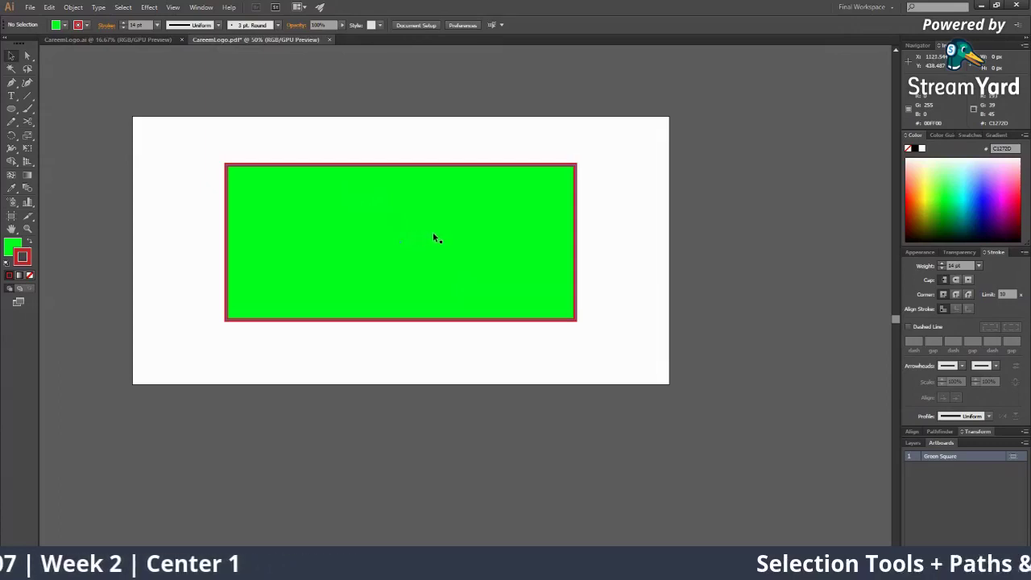
{"action": "left_click_drag", "start_coordinate": [455, 226], "coordinate": [355, 174]}
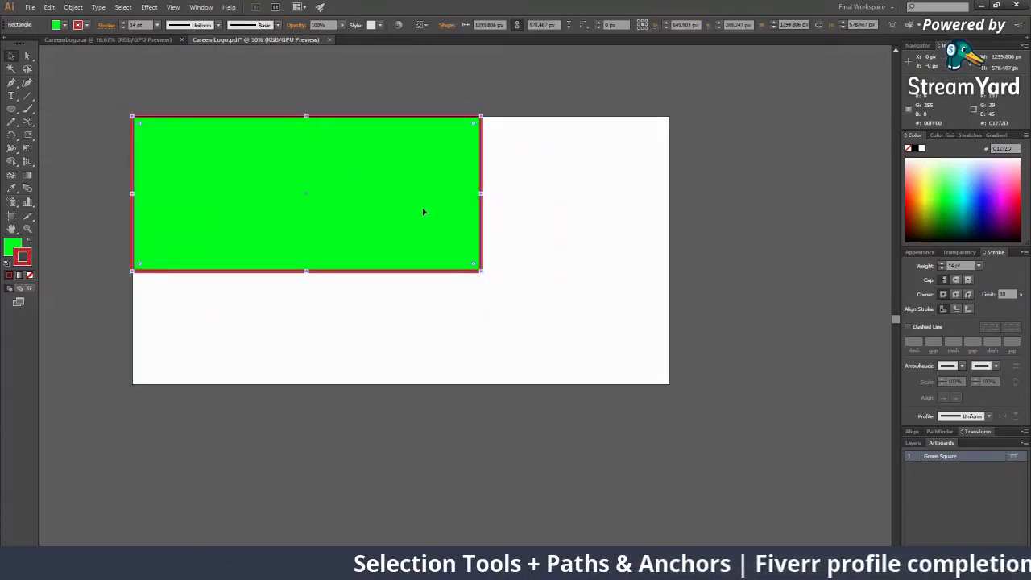
{"action": "left_click_drag", "start_coordinate": [424, 212], "coordinate": [462, 259]}
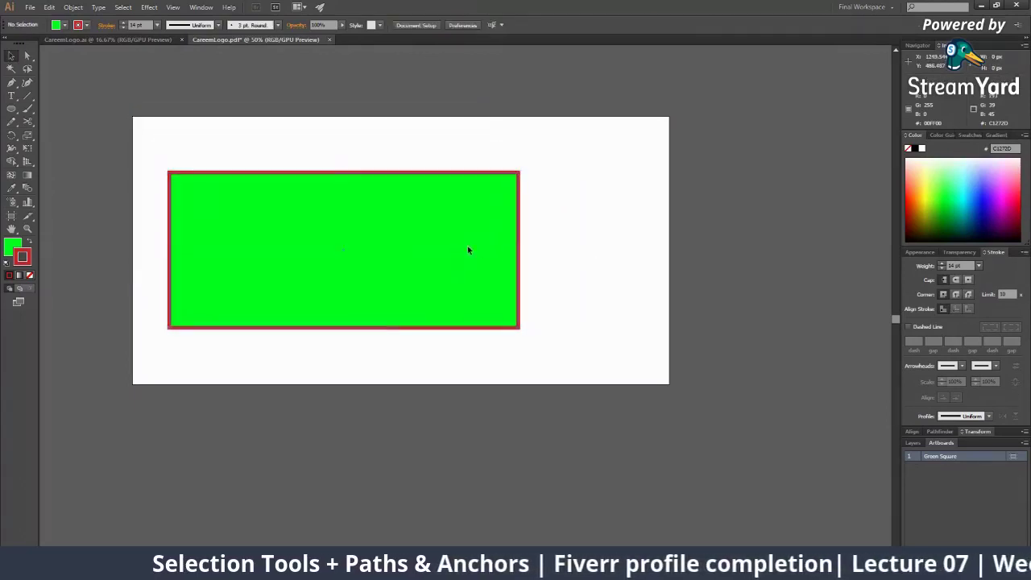
Step: Resize the green rectangle freely from its corner and sides to about 1640 × 1838 px, extending beyond the artboard
{"action": "left_click_drag", "start_coordinate": [520, 171], "coordinate": [389, 86]}
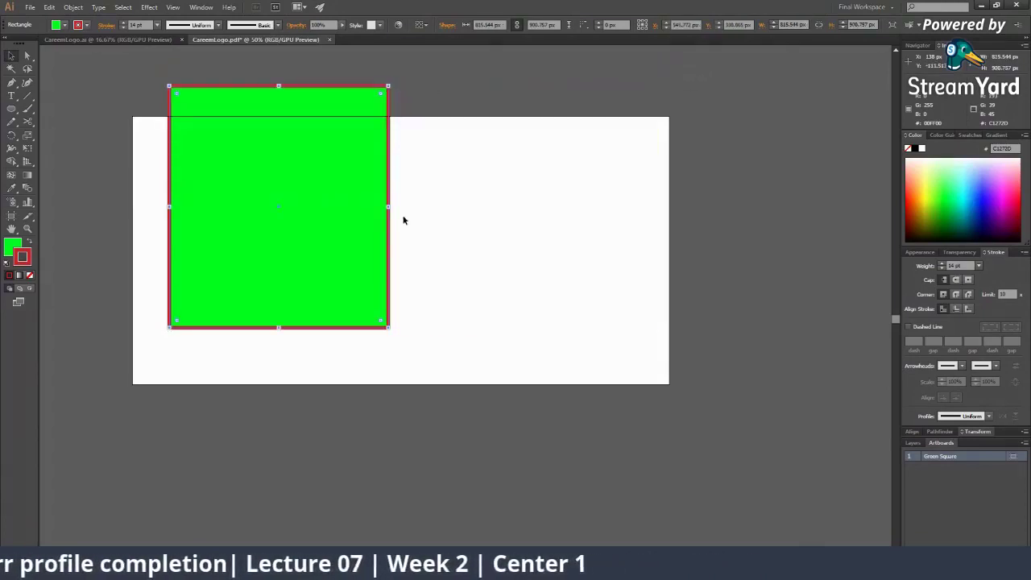
{"action": "left_click_drag", "start_coordinate": [390, 208], "coordinate": [610, 208]}
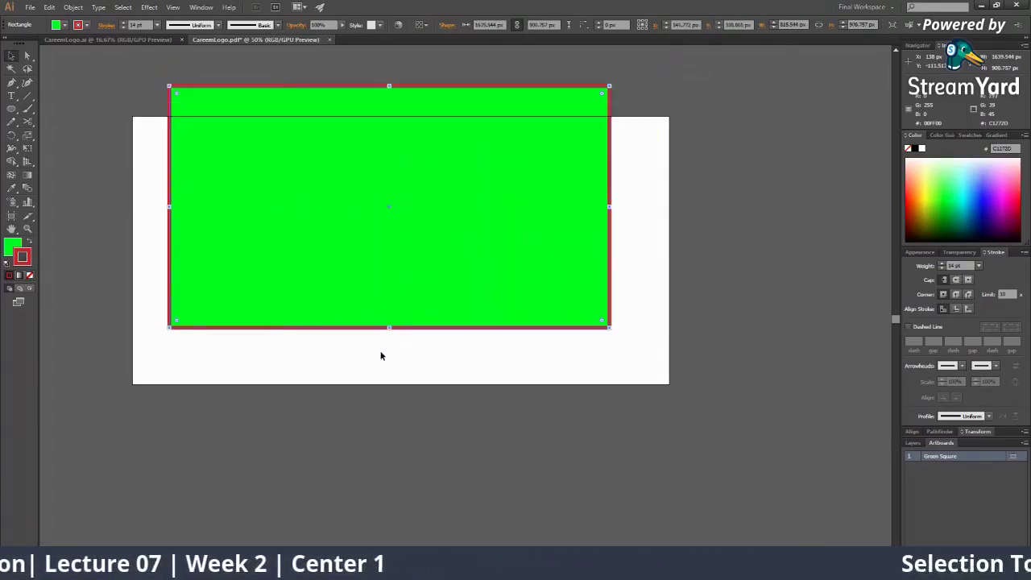
{"action": "left_click_drag", "start_coordinate": [390, 329], "coordinate": [394, 573]}
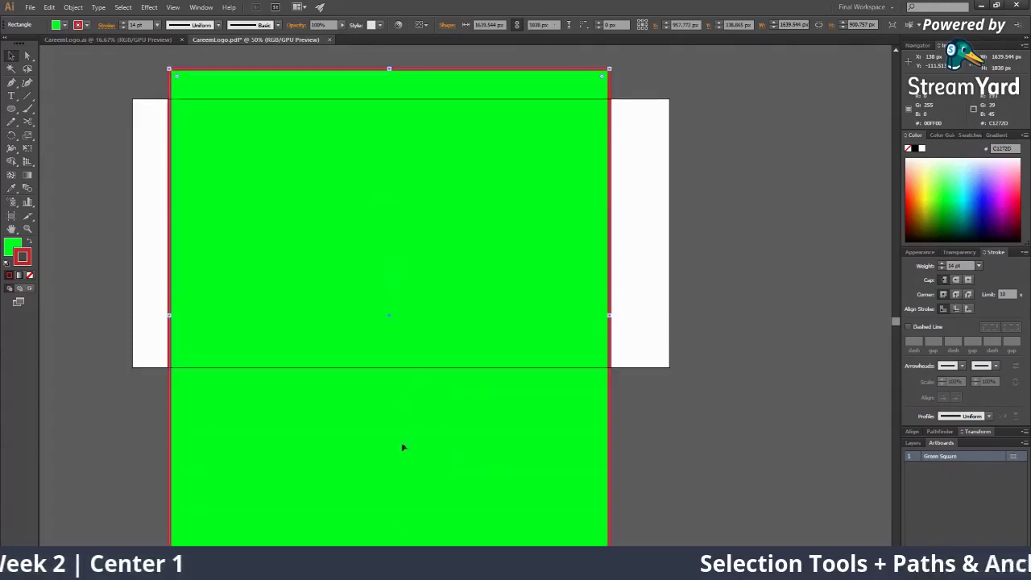
Step: Reposition the rectangle inside the artboard and resize it to about 1840 × 551 px
{"action": "left_click", "coordinate": [464, 304], "text": "ctrl+alt"}
{"action": "left_click", "coordinate": [468, 308], "text": "ctrl+alt"}
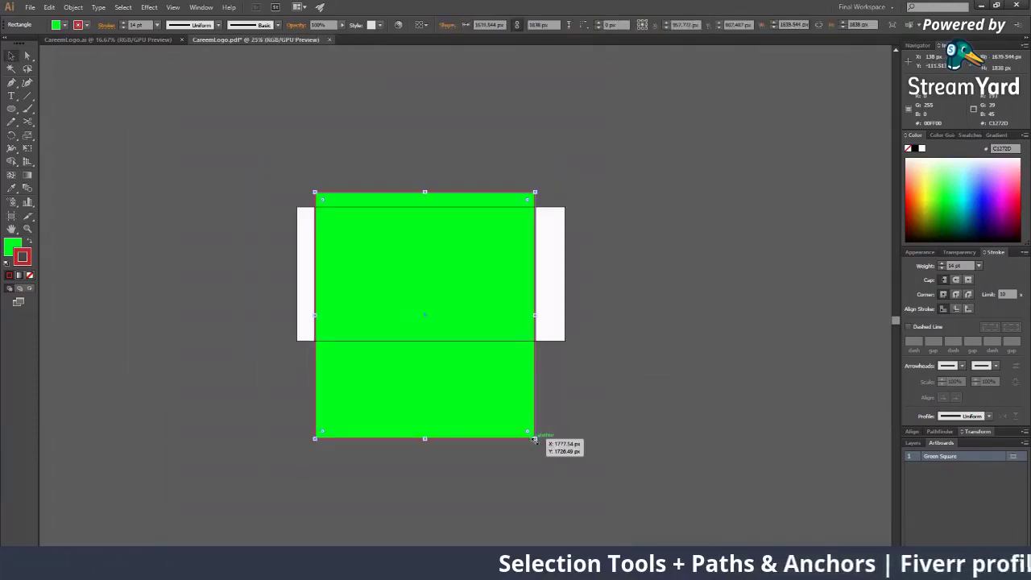
{"action": "left_click_drag", "start_coordinate": [536, 440], "coordinate": [459, 340]}
{"action": "left_click_drag", "start_coordinate": [417, 307], "coordinate": [522, 270]}
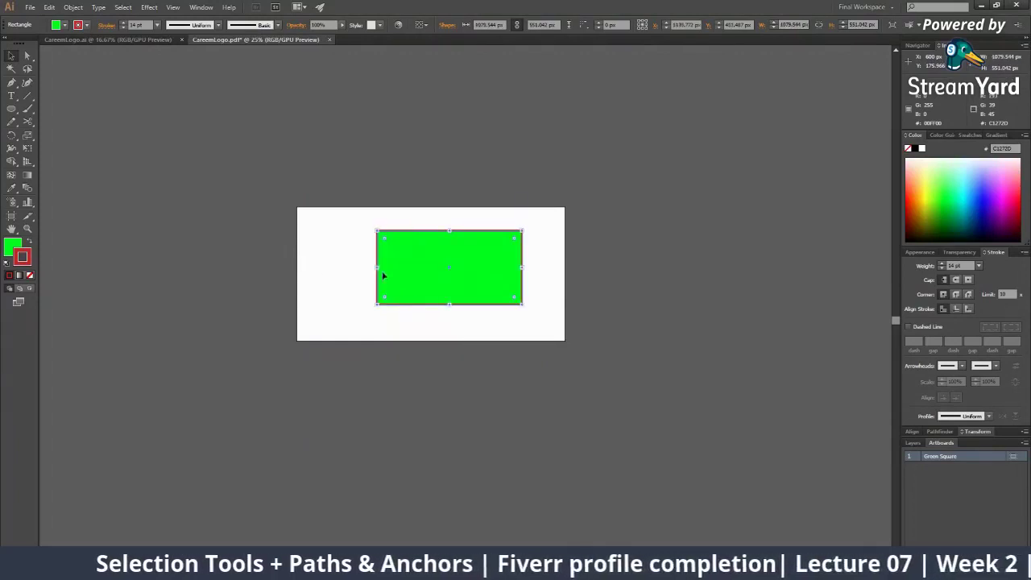
{"action": "left_click_drag", "start_coordinate": [378, 268], "coordinate": [313, 268]}
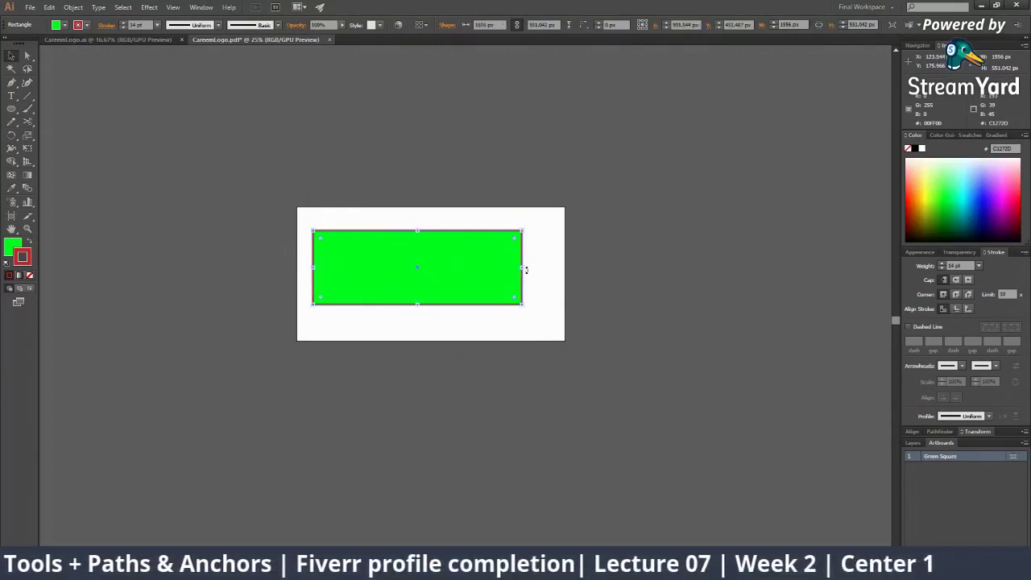
{"action": "left_click_drag", "start_coordinate": [523, 270], "coordinate": [560, 271]}
{"action": "left_click", "coordinate": [568, 362]}
Step: Change the rectangle's fill to yellow (FFEC10) with the Color Picker
{"action": "key", "text": "z"}
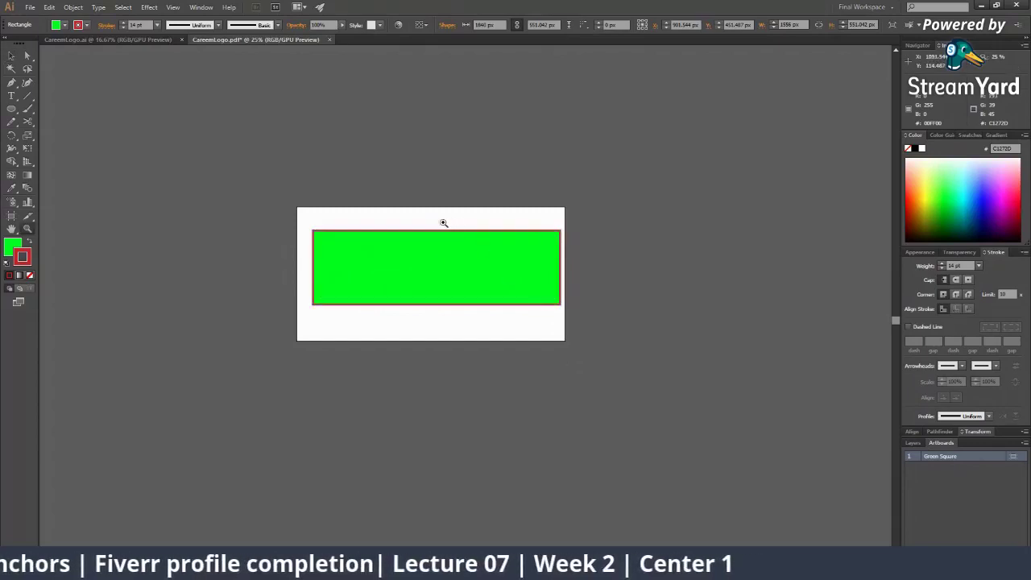
{"action": "left_click", "coordinate": [428, 286]}
{"action": "key", "text": "v"}
{"action": "left_click", "coordinate": [347, 334]}
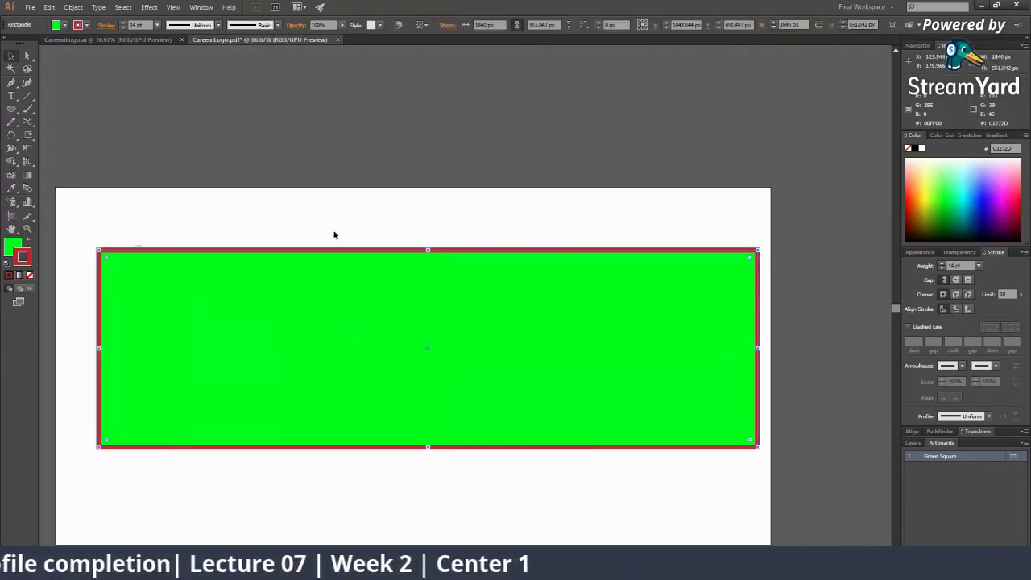
{"action": "left_click", "coordinate": [13, 246]}
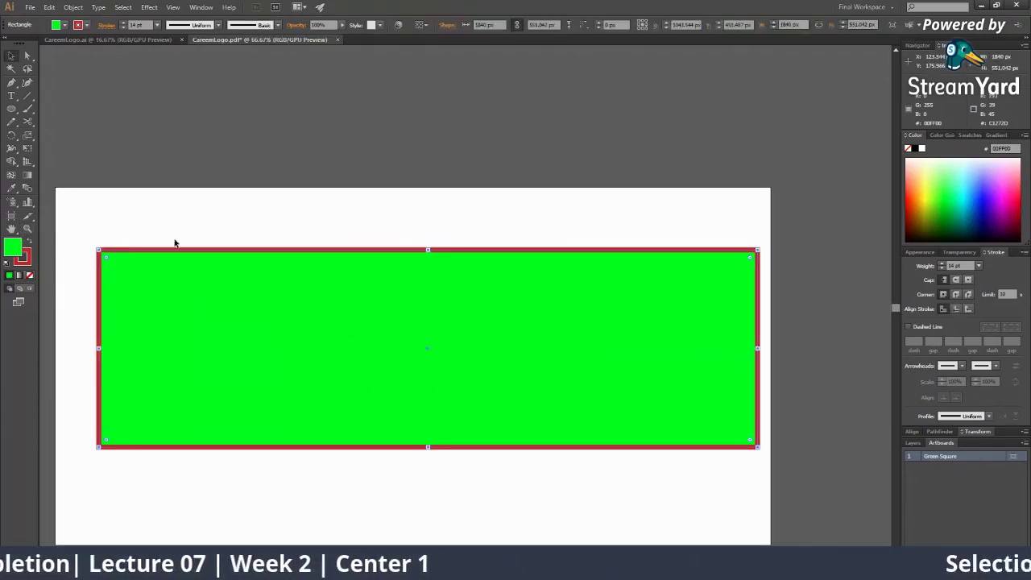
{"action": "left_click", "coordinate": [923, 191]}
{"action": "key", "text": "c"}
{"action": "left_click", "coordinate": [438, 152]}
{"action": "key", "text": "Return"}
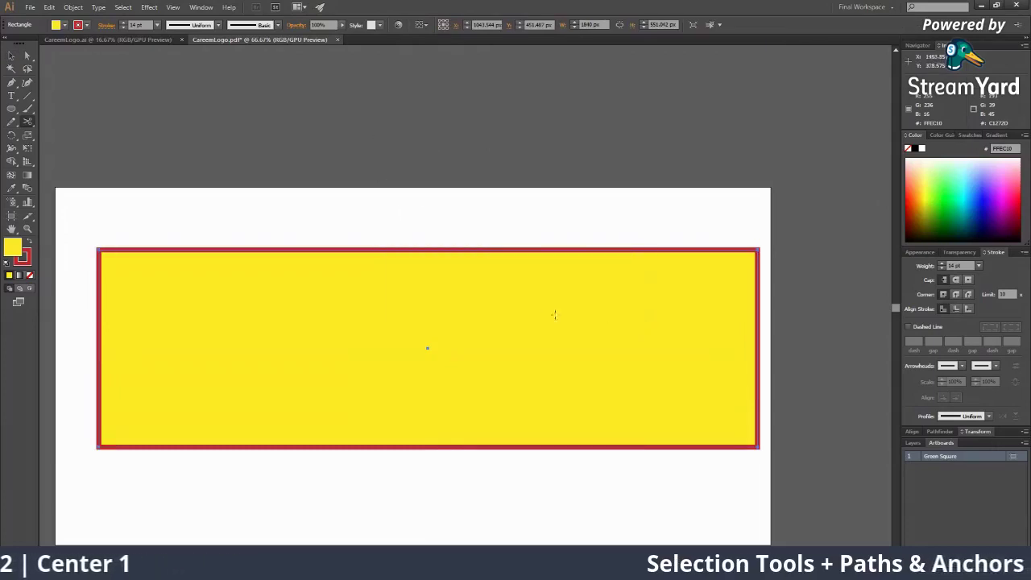
Step: Move the yellow rectangle slightly up and left on the artboard, to about X 90 px, Y 162 px
{"action": "key", "text": "v"}
{"action": "left_click", "coordinate": [395, 312]}
{"action": "key", "text": "z"}
{"action": "left_click", "coordinate": [444, 311], "text": "alt"}
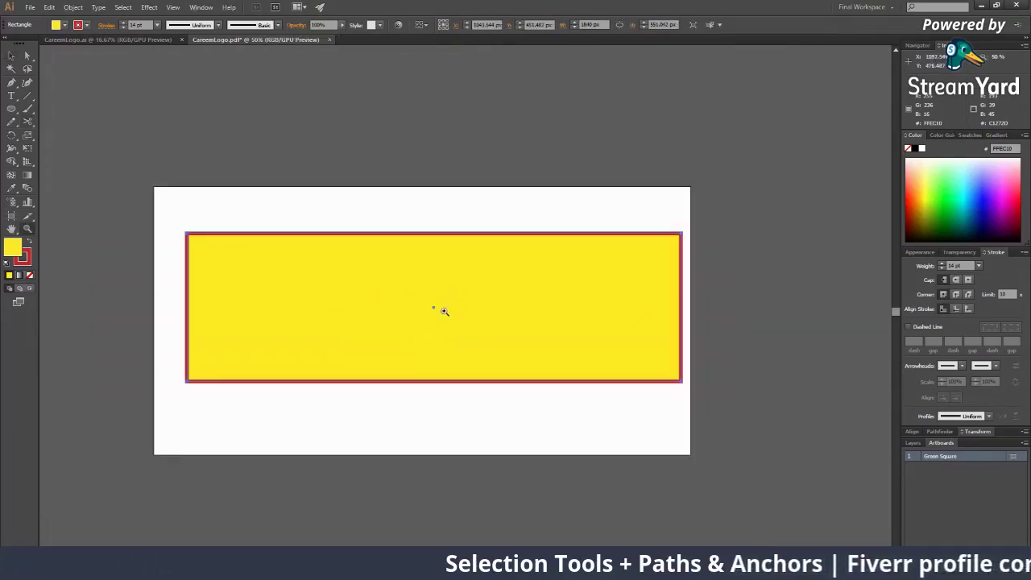
{"action": "key", "text": "v"}
{"action": "left_click_drag", "start_coordinate": [472, 272], "coordinate": [463, 268]}
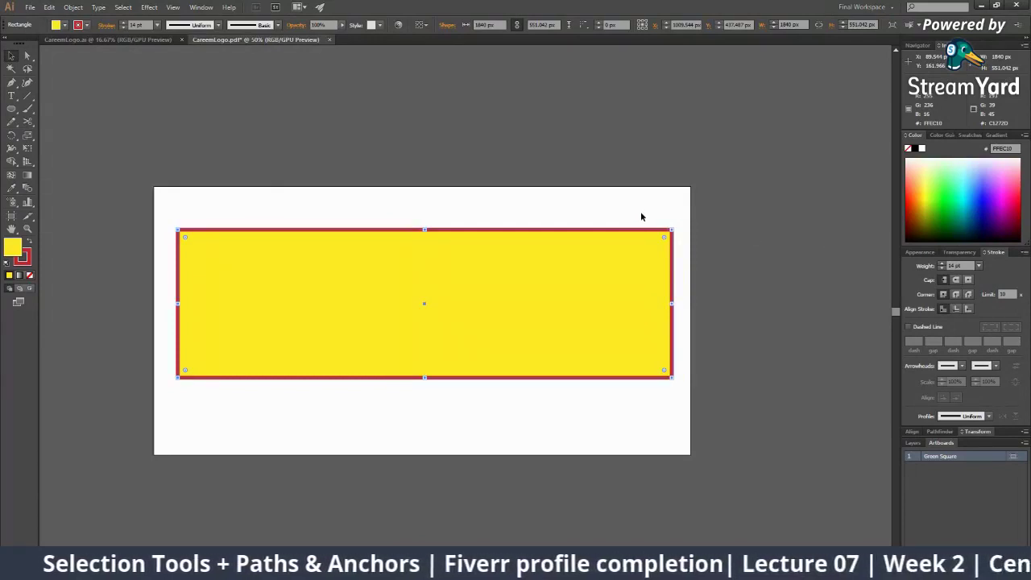
Step: Change the rectangle's fill to blue (1D12FF) with the Color Picker
{"action": "key", "text": "z"}
{"action": "left_click", "coordinate": [390, 282]}
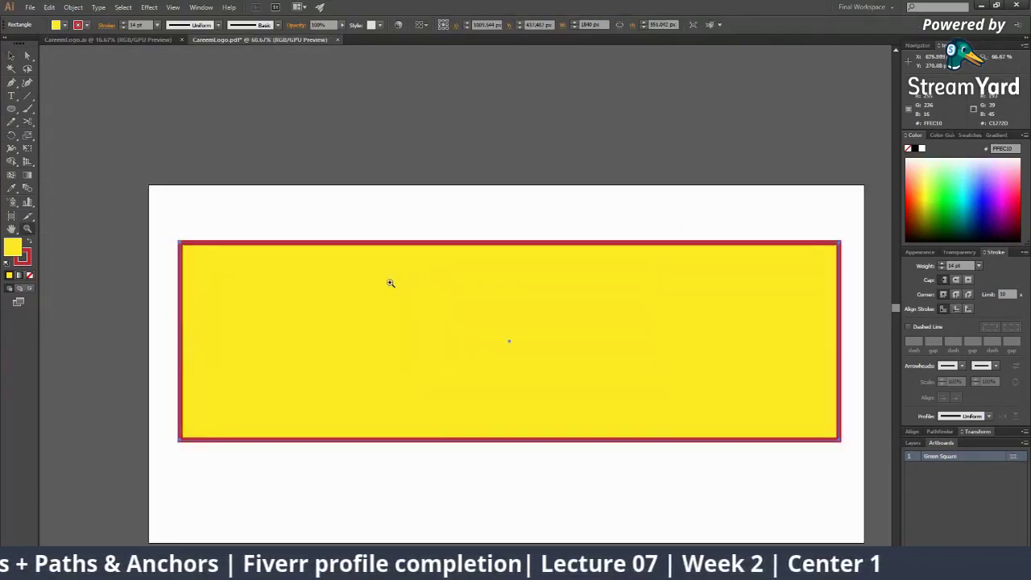
{"action": "key", "text": "v"}
{"action": "double_click", "coordinate": [13, 246]}
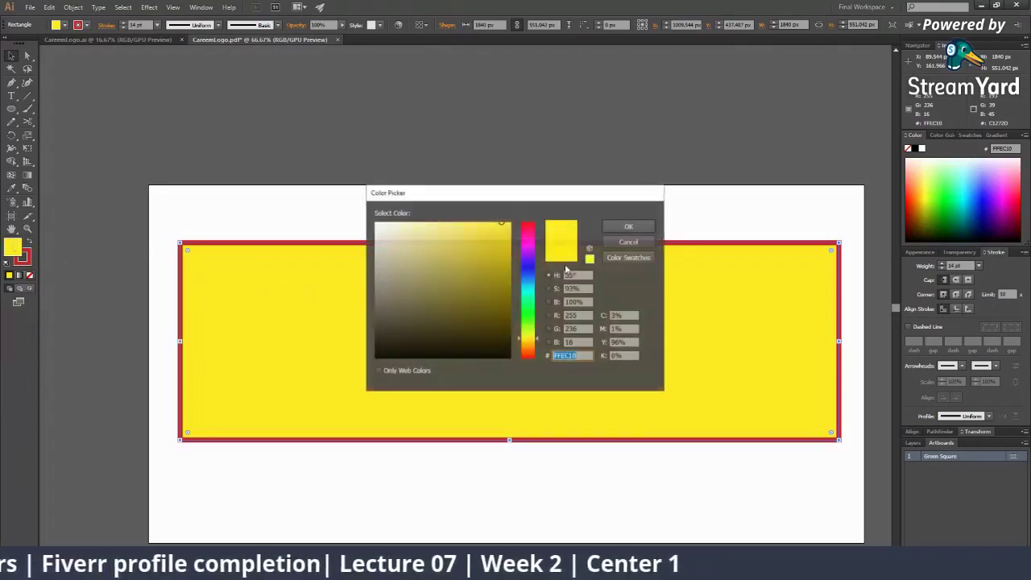
{"action": "left_click", "coordinate": [532, 278]}
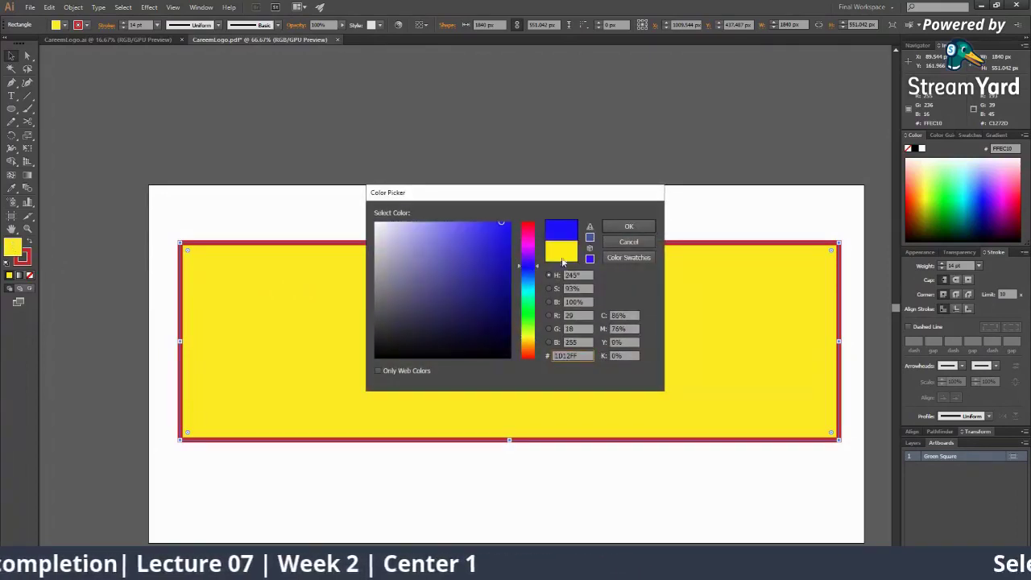
{"action": "left_click", "coordinate": [629, 226]}
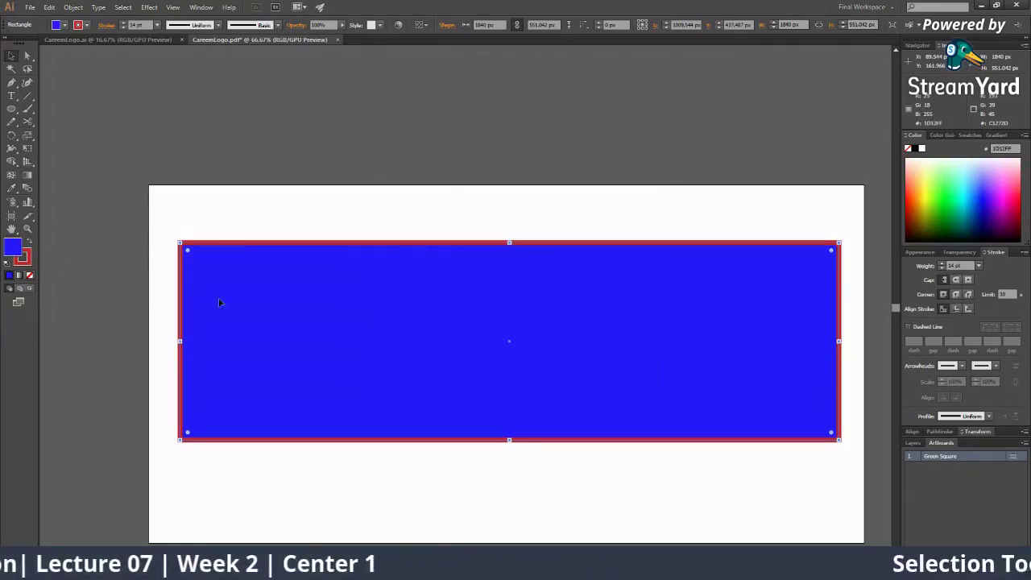
Step: Change the rectangle's fill to dark purple (6D0C91) with the Color Picker
{"action": "double_click", "coordinate": [17, 252]}
{"action": "left_click_drag", "start_coordinate": [530, 290], "coordinate": [535, 255]}
{"action": "left_click", "coordinate": [629, 226]}
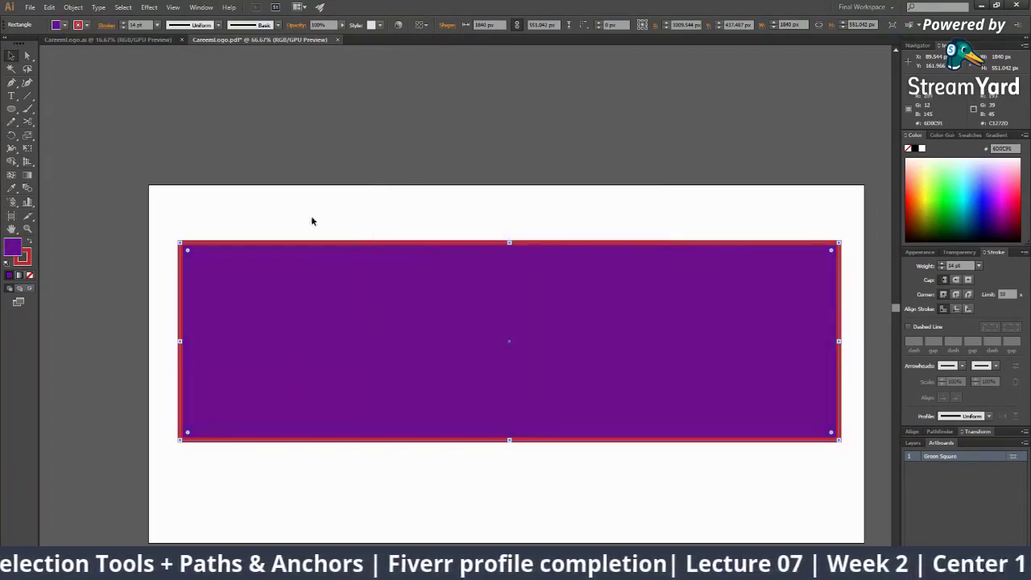
Step: Change the rectangle's stroke to yellow (EEF400) with the Color Picker
{"action": "double_click", "coordinate": [27, 253]}
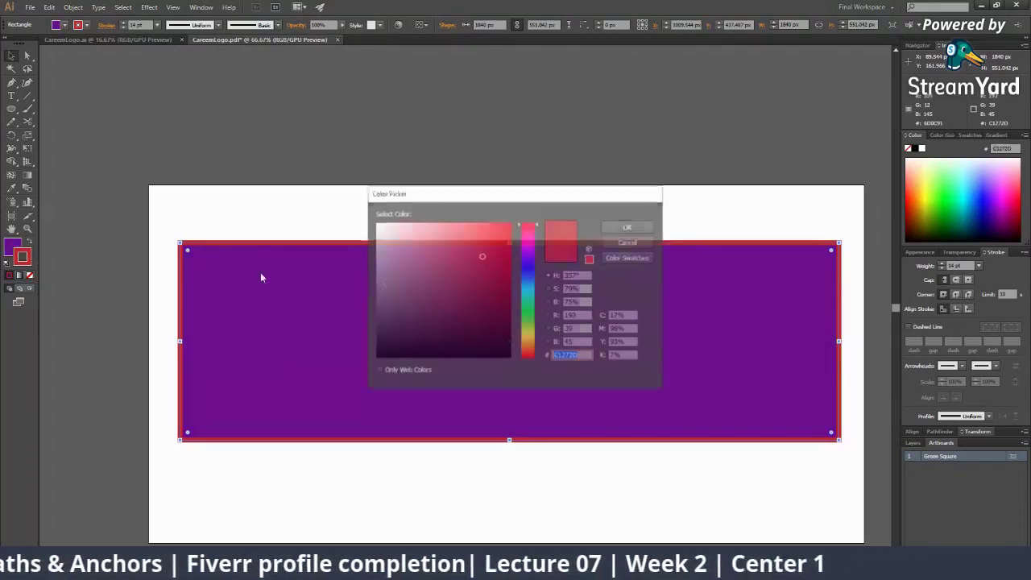
{"action": "left_click_drag", "start_coordinate": [523, 319], "coordinate": [524, 338]}
{"action": "left_click", "coordinate": [510, 224]}
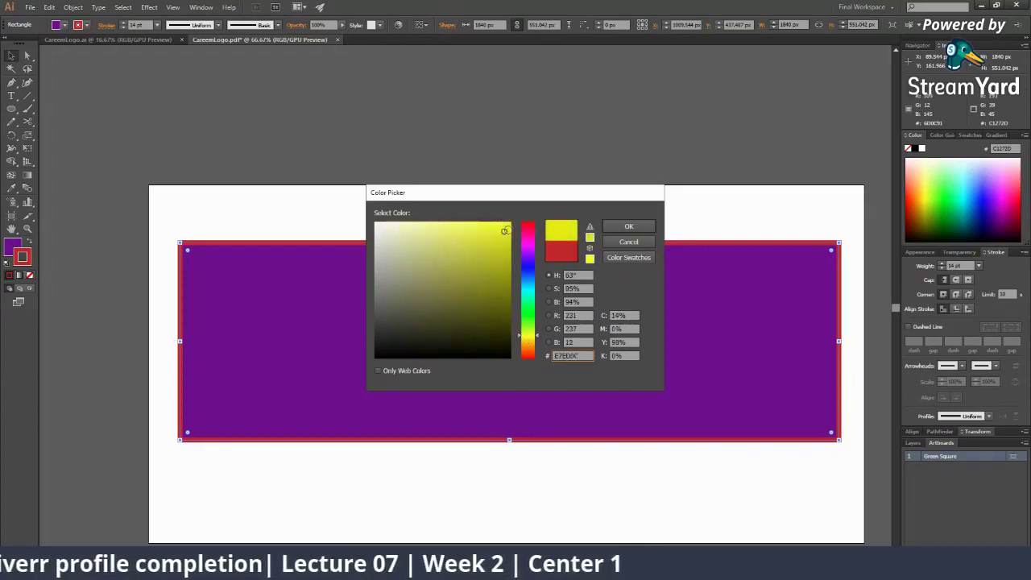
{"action": "left_click", "coordinate": [629, 226]}
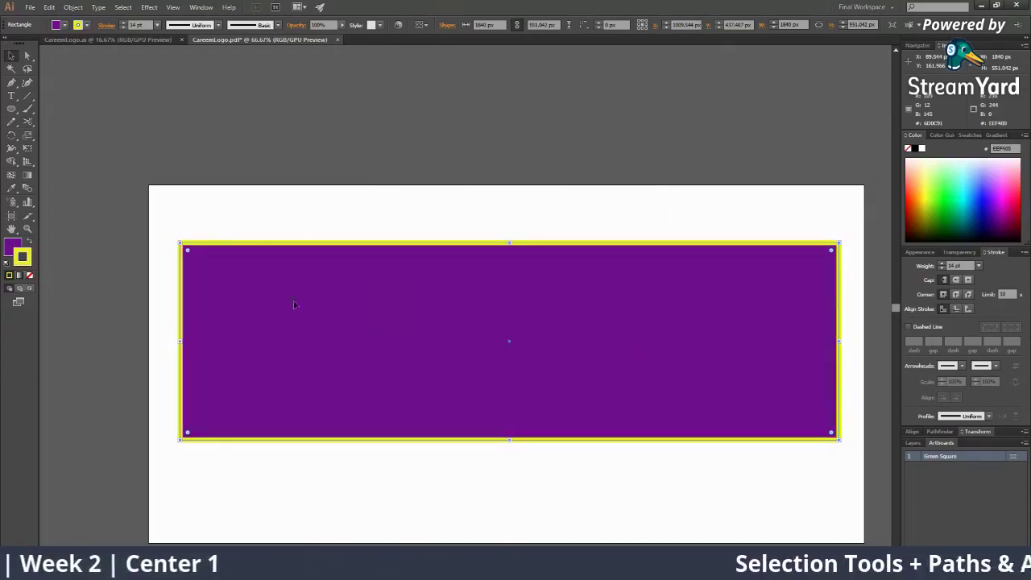
Step: Change the rectangle's fill to pure red (FF0000) with the Color Picker
{"action": "left_click", "coordinate": [11, 249]}
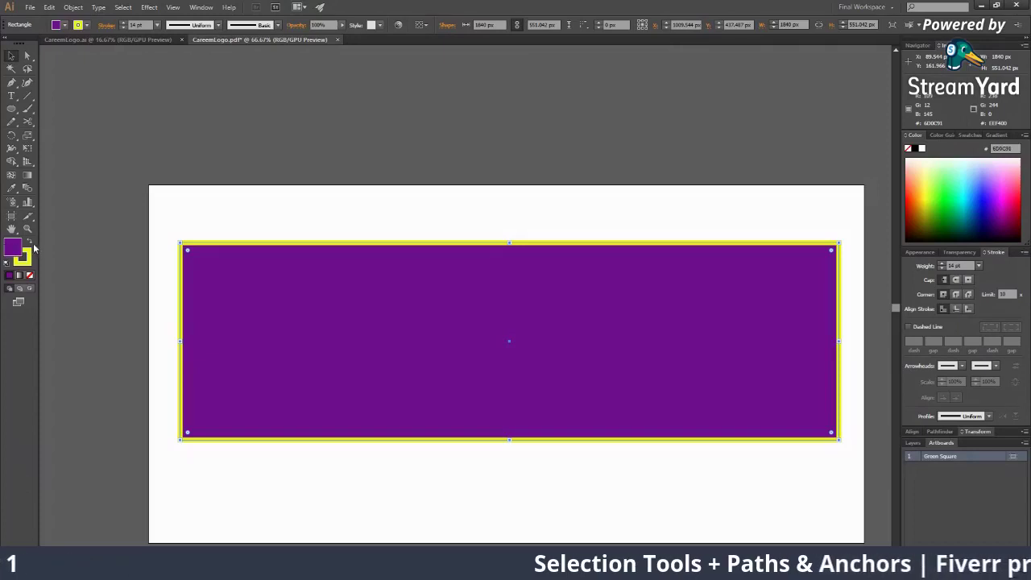
{"action": "double_click", "coordinate": [14, 247]}
{"action": "left_click_drag", "start_coordinate": [528, 260], "coordinate": [525, 219]}
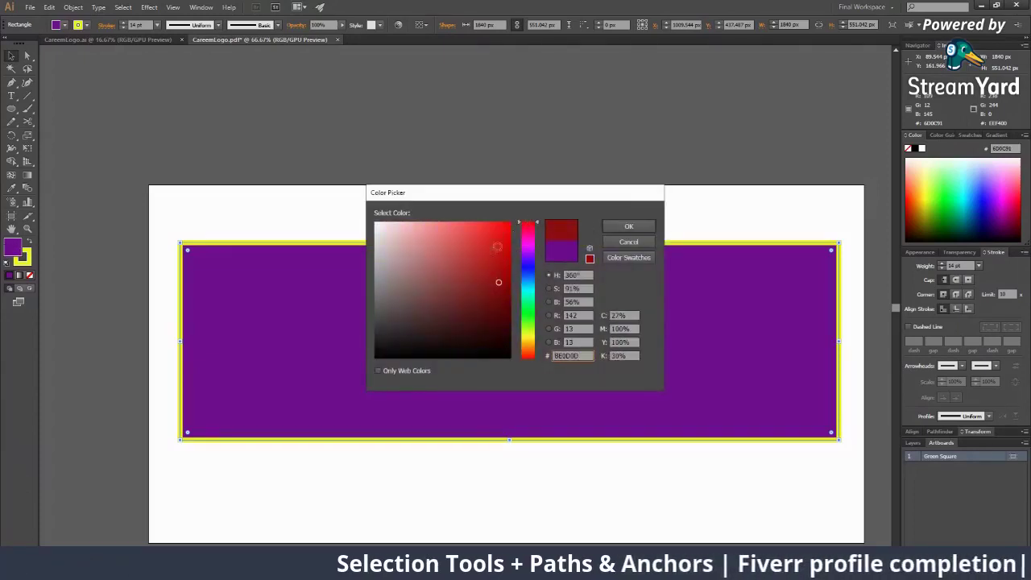
{"action": "left_click", "coordinate": [629, 226]}
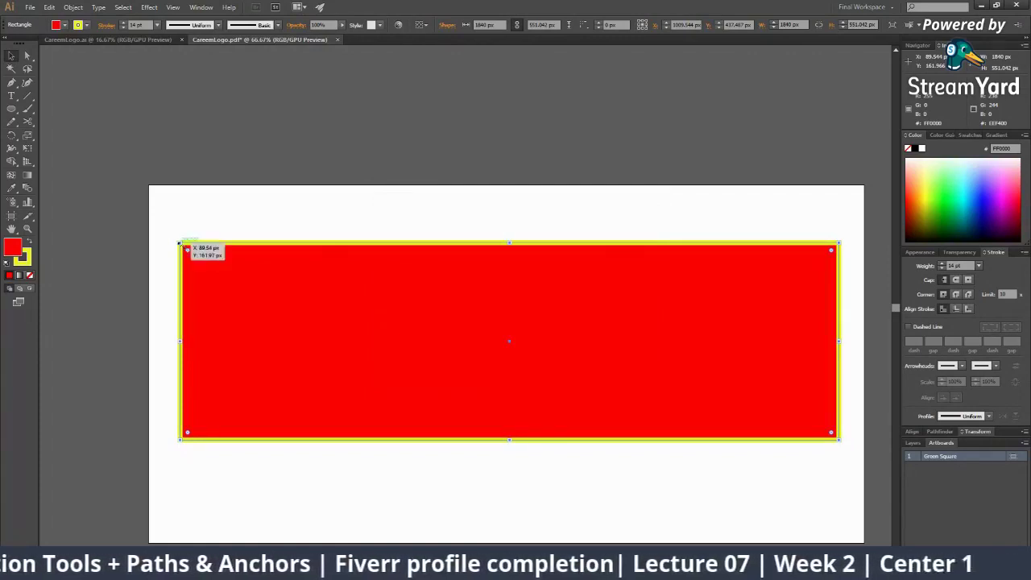
Step: Round the red rectangle's corners to a radius of about 49 px and reposition it on the artboard
{"action": "mouse_move", "coordinate": [181, 240]}
{"action": "left_mouse_down"}
{"action": "mouse_move", "coordinate": [168, 225]}
{"action": "mouse_move", "coordinate": [179, 242]}
{"action": "left_mouse_up"}
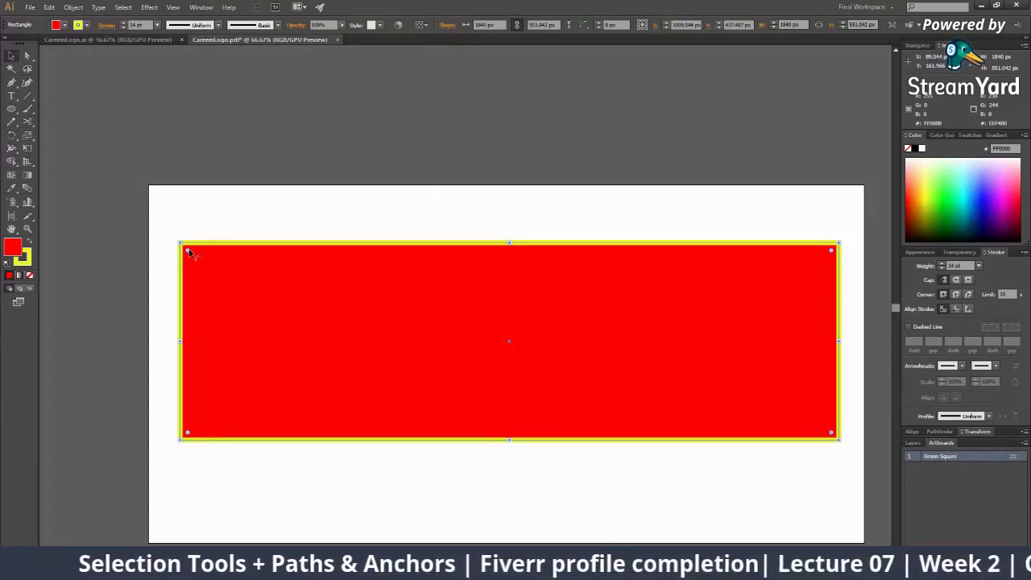
{"action": "mouse_move", "coordinate": [188, 252]}
{"action": "left_mouse_down"}
{"action": "mouse_move", "coordinate": [223, 290]}
{"action": "mouse_move", "coordinate": [234, 323]}
{"action": "mouse_move", "coordinate": [187, 270]}
{"action": "left_mouse_up"}
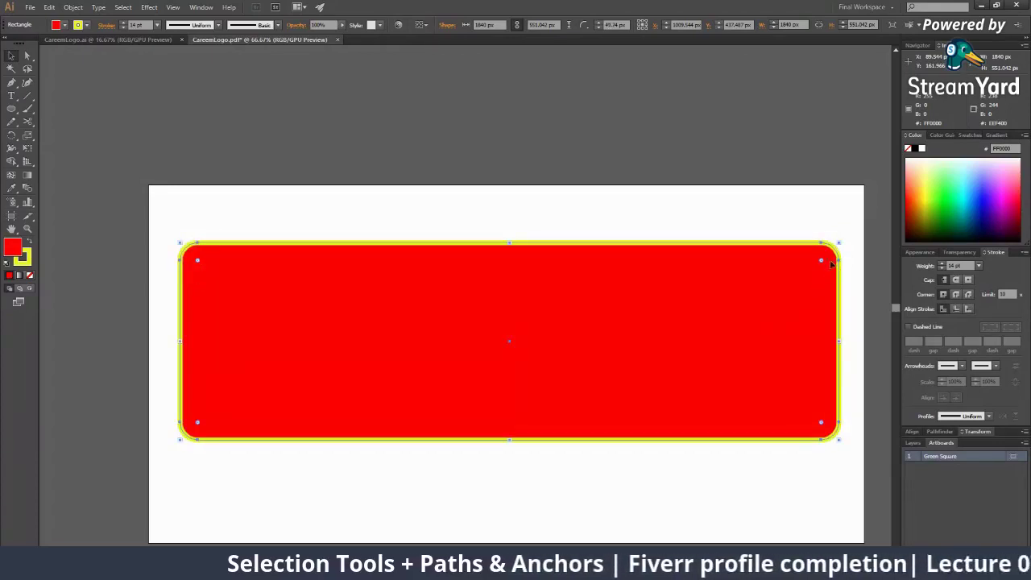
{"action": "left_click_drag", "start_coordinate": [821, 264], "coordinate": [784, 277]}
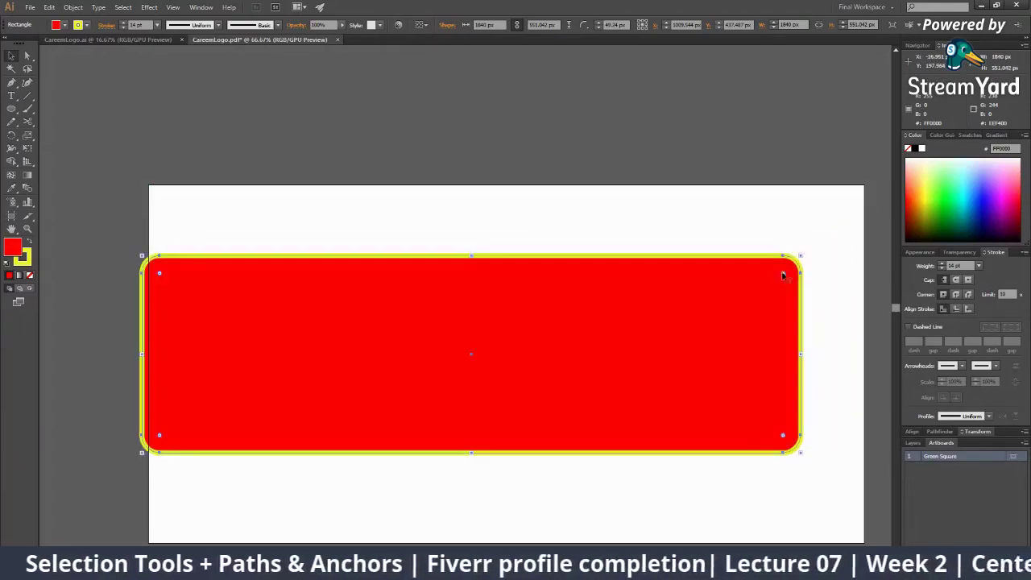
{"action": "left_click_drag", "start_coordinate": [629, 313], "coordinate": [681, 314]}
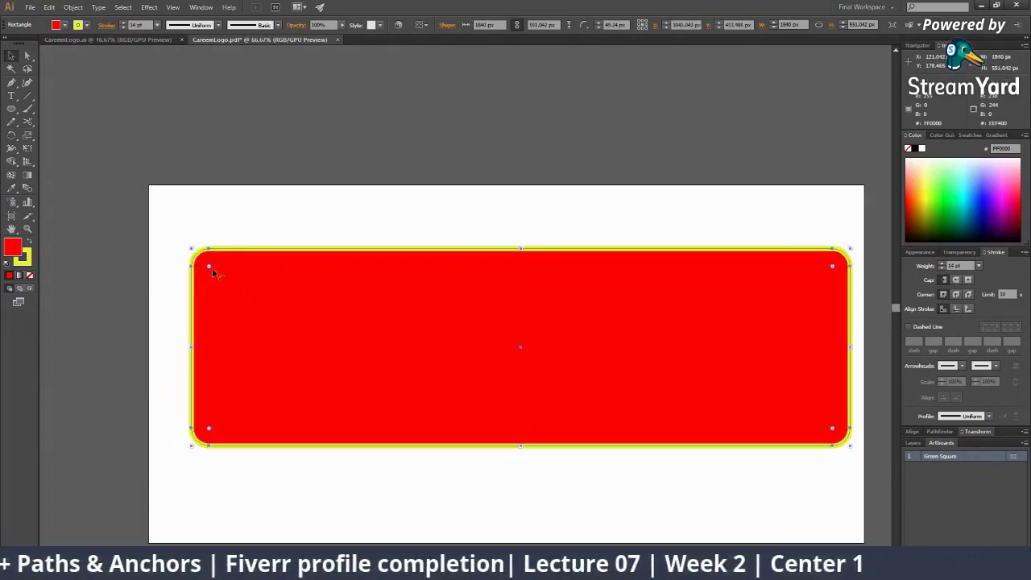
{"action": "left_click_drag", "start_coordinate": [443, 332], "coordinate": [405, 331]}
Step: Make the rectangle's corners square again and narrow it from its right side to about 974 px wide
{"action": "left_click_drag", "start_coordinate": [188, 266], "coordinate": [151, 237]}
{"action": "left_click_drag", "start_coordinate": [828, 349], "coordinate": [516, 348]}
Step: Change the rectangle's stroke to black (000000) with the Color Picker
{"action": "double_click", "coordinate": [21, 256]}
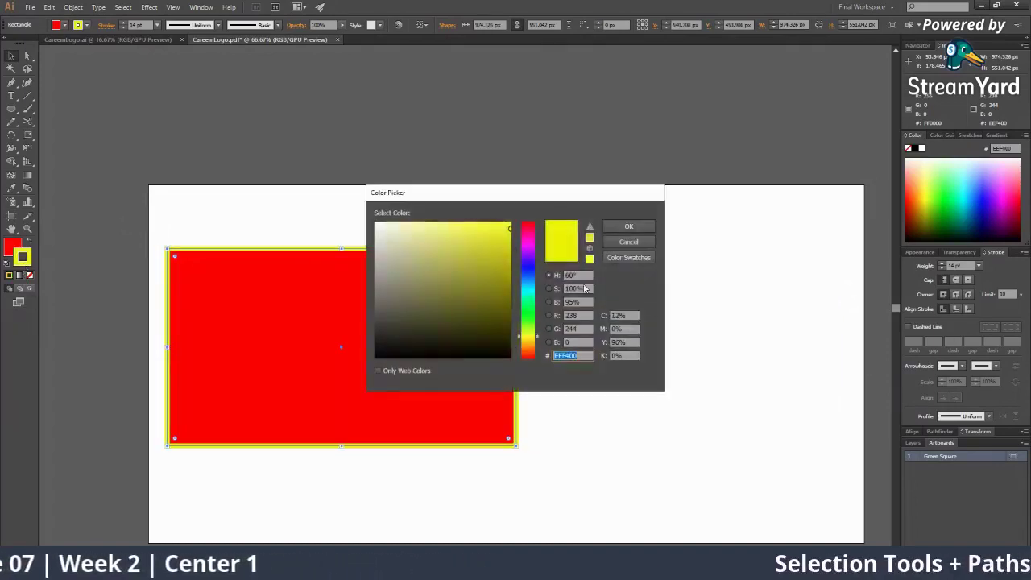
{"action": "type", "text": "000000"}
{"action": "left_click", "coordinate": [628, 226]}
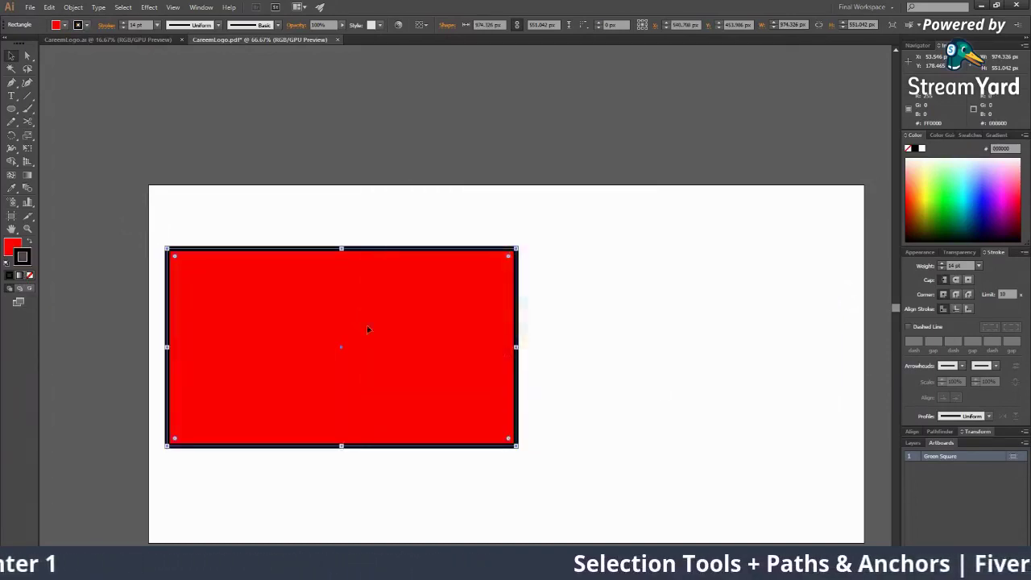
Step: Move the rectangle toward the middle of the artboard and round its corners to a radius of about 70 px
{"action": "mouse_move", "coordinate": [369, 327]}
{"action": "left_mouse_down"}
{"action": "mouse_move", "coordinate": [476, 340]}
{"action": "mouse_move", "coordinate": [489, 330]}
{"action": "left_mouse_up"}
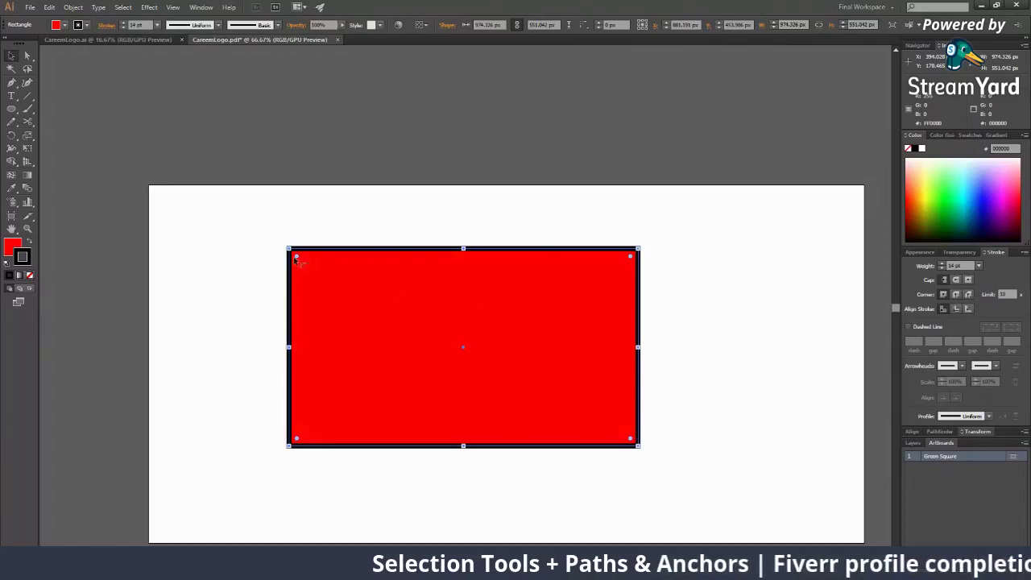
{"action": "left_click_drag", "start_coordinate": [297, 259], "coordinate": [315, 276]}
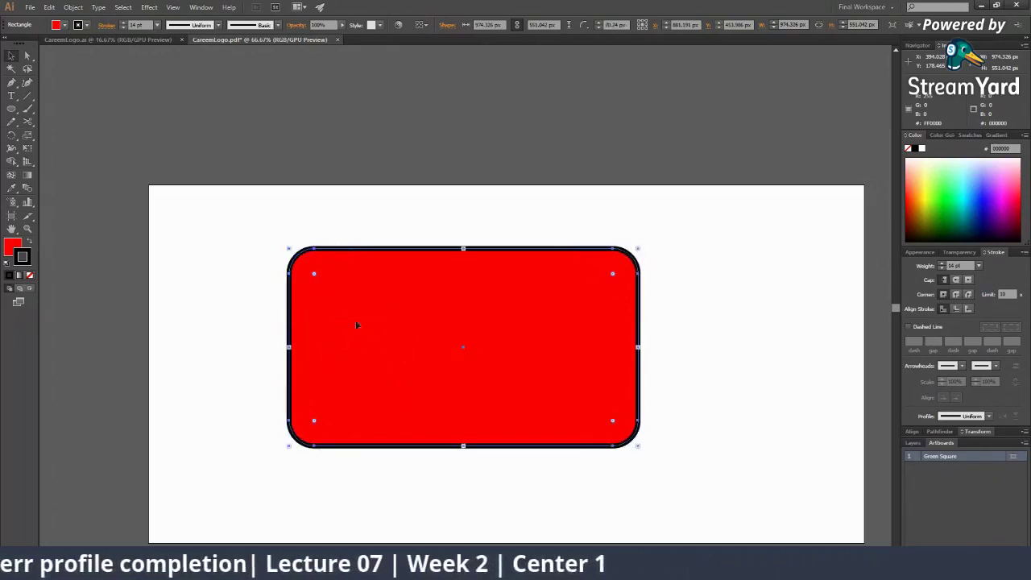
Step: Make the rectangle's corners square again and set its size to 400 px wide by 500 px high
{"action": "left_click_drag", "start_coordinate": [314, 274], "coordinate": [281, 250]}
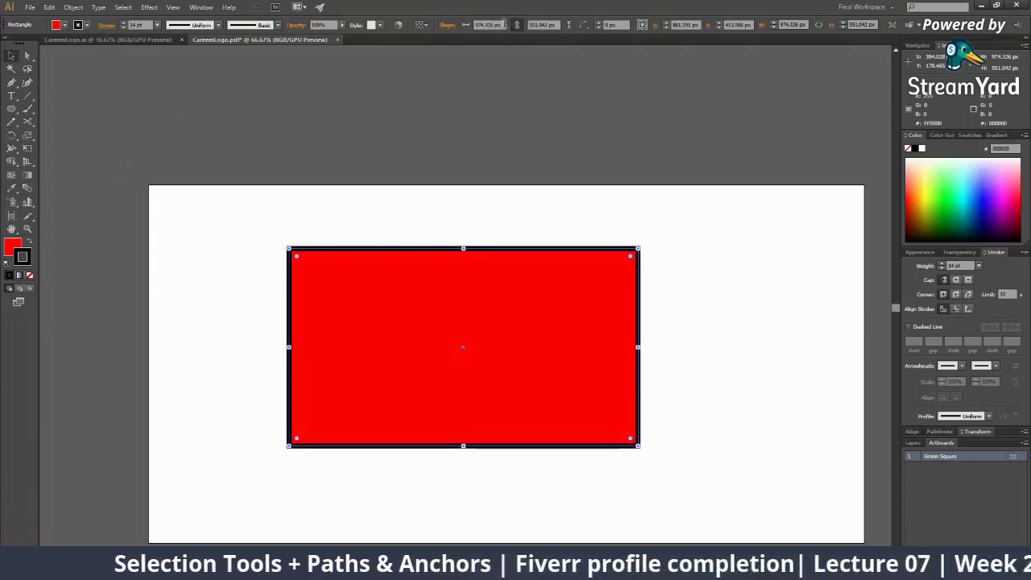
{"action": "left_click_drag", "start_coordinate": [503, 25], "coordinate": [474, 25]}
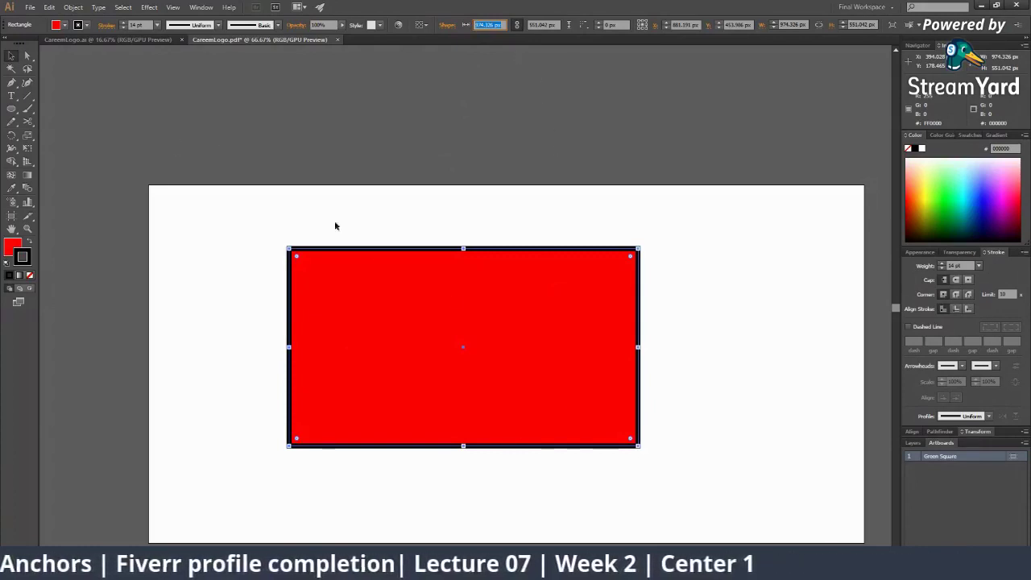
{"action": "left_click", "coordinate": [493, 24]}
{"action": "double_click", "coordinate": [493, 25]}
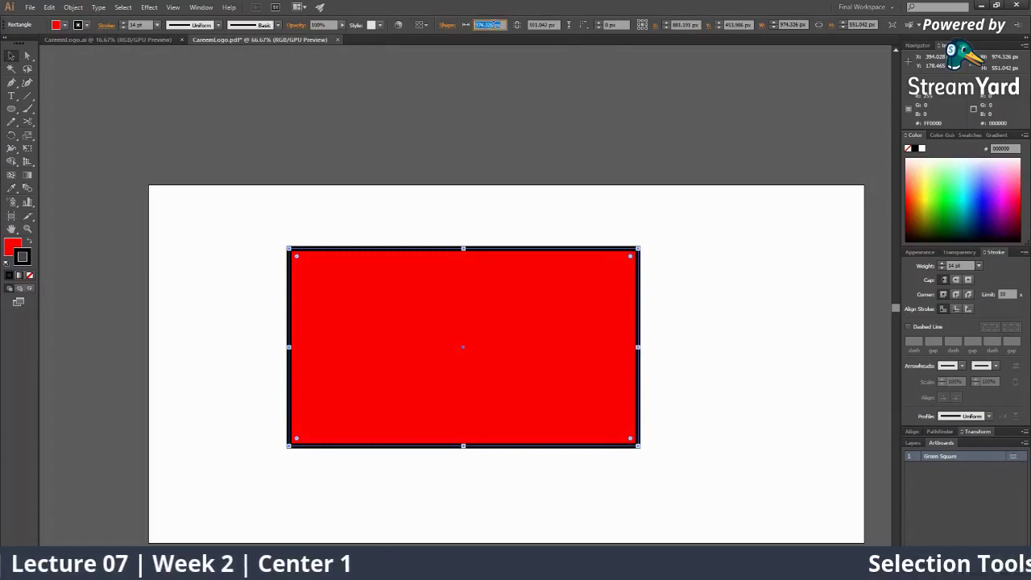
{"action": "type", "text": "400"}
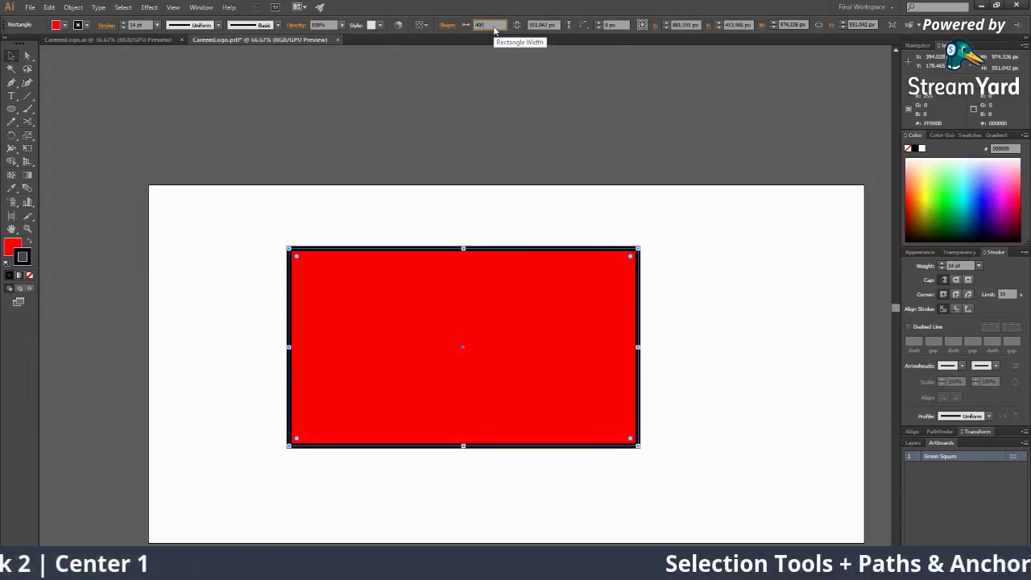
{"action": "key", "text": "Tab"}
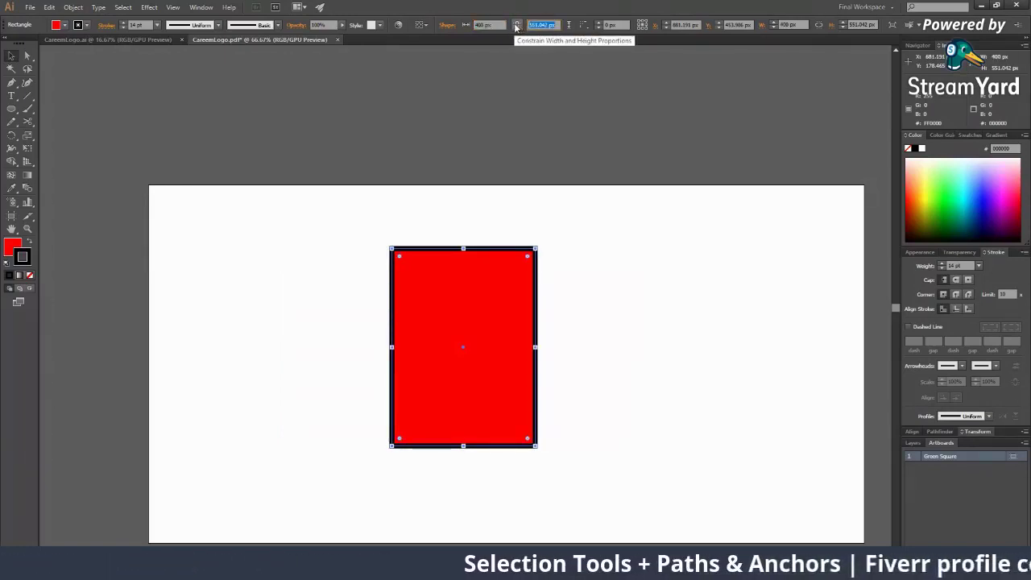
{"action": "type", "text": "5"}
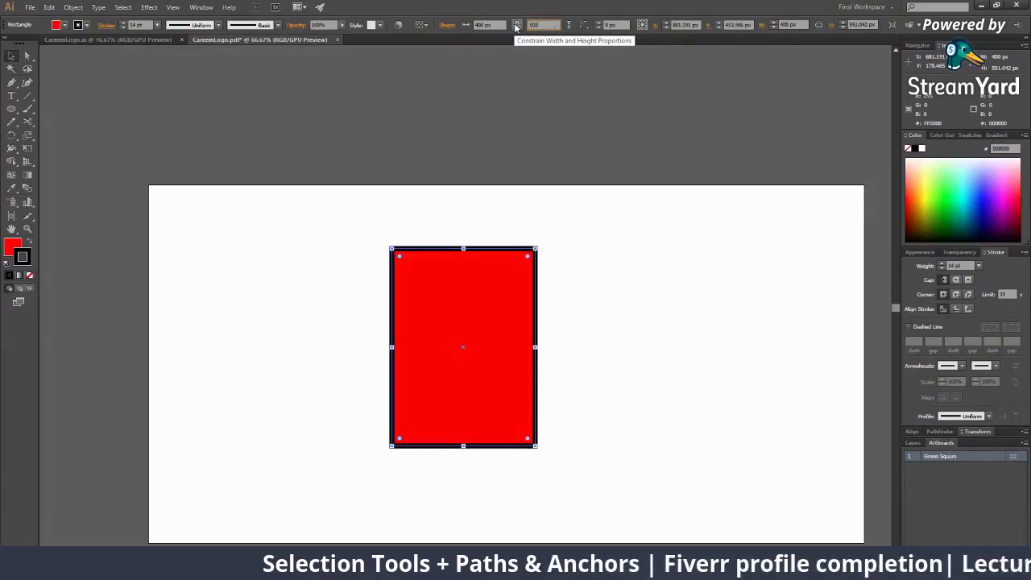
{"action": "type", "text": "00"}
{"action": "key", "text": "Return"}
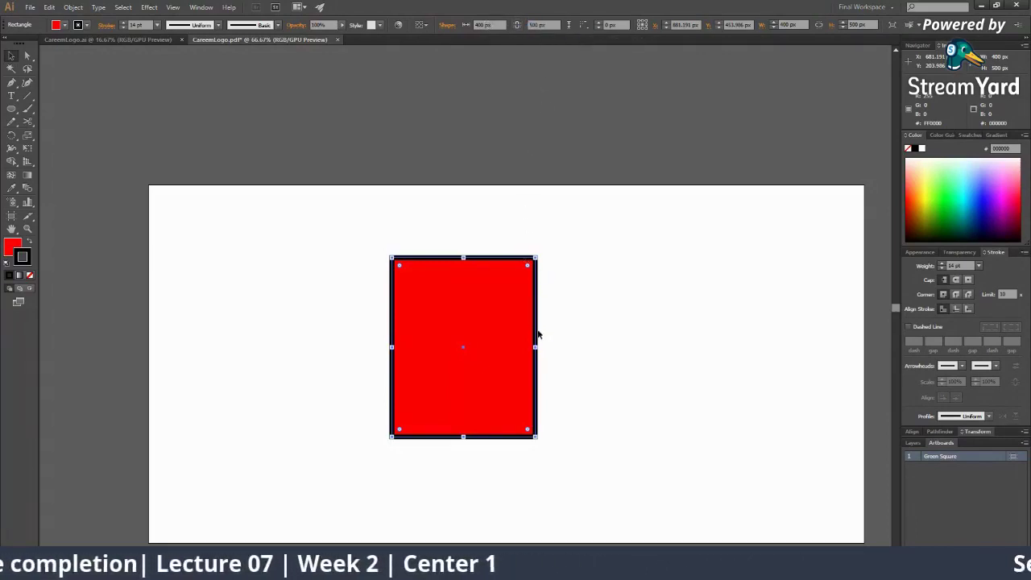
Step: Round all corners of the rectangle to a radius of about 29 px
{"action": "key", "text": "ctrl+equal"}
{"action": "key", "text": "ctrl+equal"}
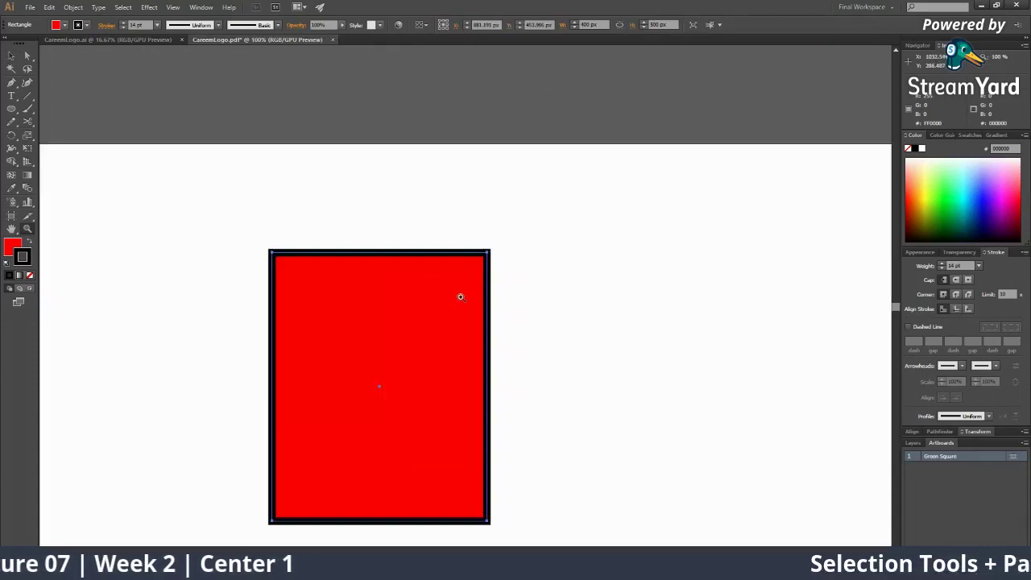
{"action": "left_click_drag", "start_coordinate": [467, 278], "coordinate": [457, 179]}
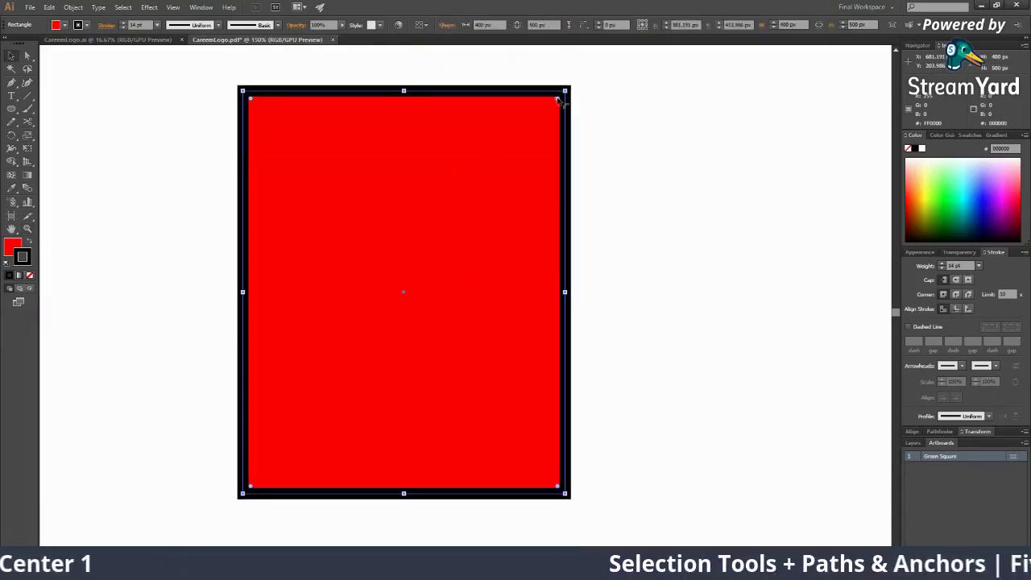
{"action": "left_click_drag", "start_coordinate": [558, 100], "coordinate": [540, 113]}
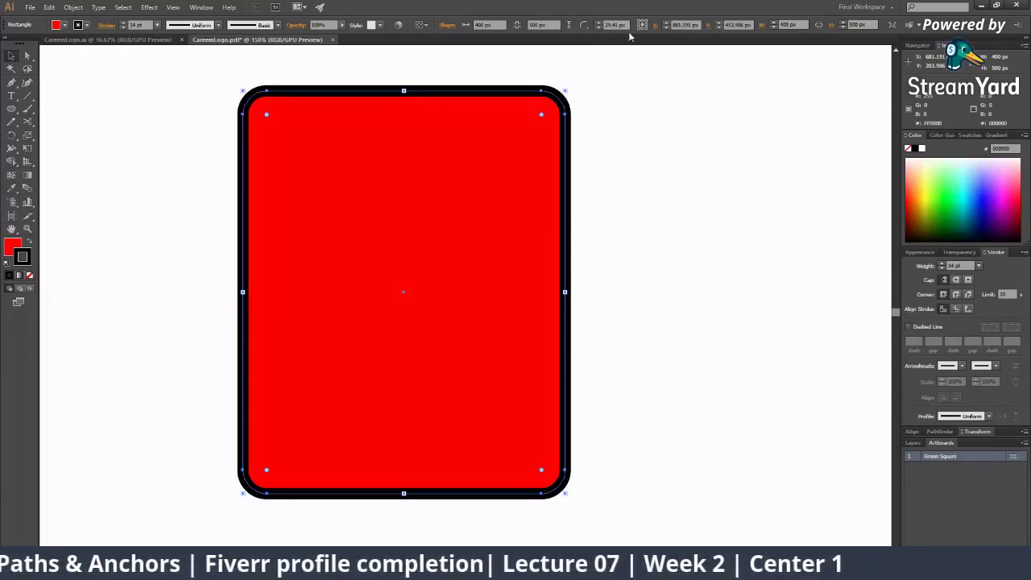
Step: Reduce the rectangle's corner radius in small increments to about 15 px
{"action": "left_click", "coordinate": [597, 28]}
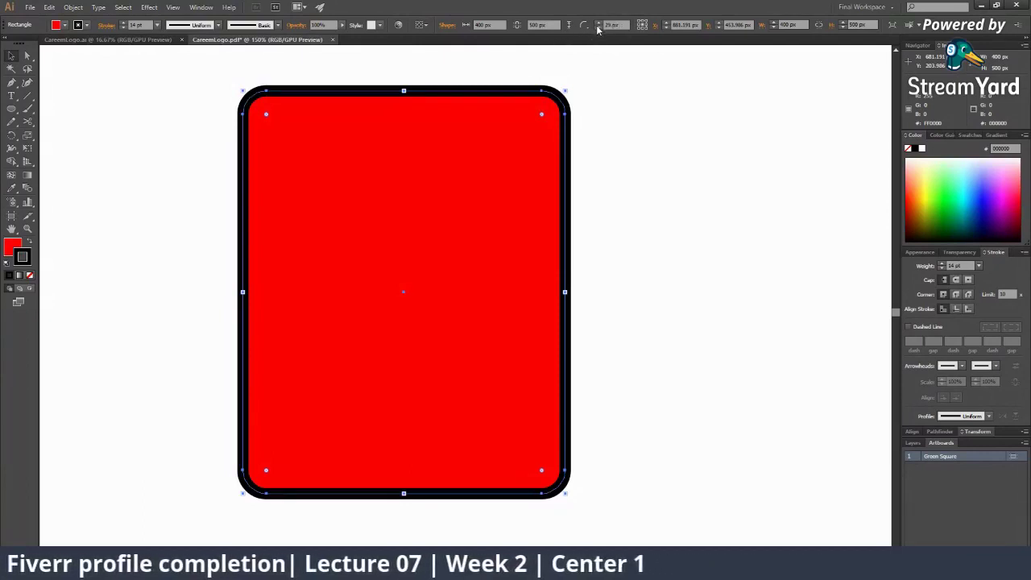
{"action": "left_click", "coordinate": [597, 28]}
{"action": "left_click", "coordinate": [597, 28]}
{"action": "left_click", "coordinate": [598, 29]}
{"action": "left_click", "coordinate": [598, 29]}
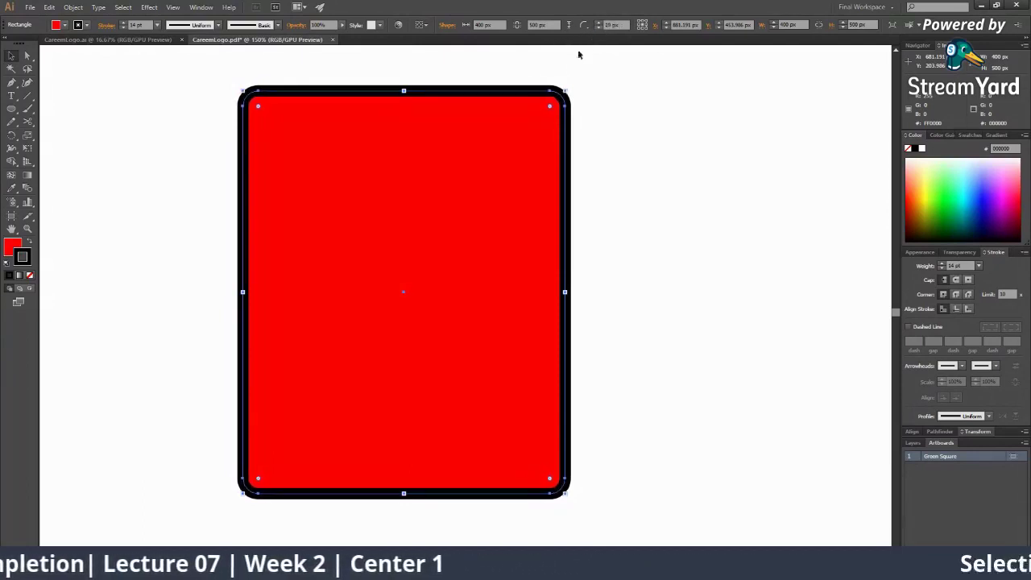
{"action": "left_click", "coordinate": [597, 28]}
{"action": "left_click", "coordinate": [597, 28]}
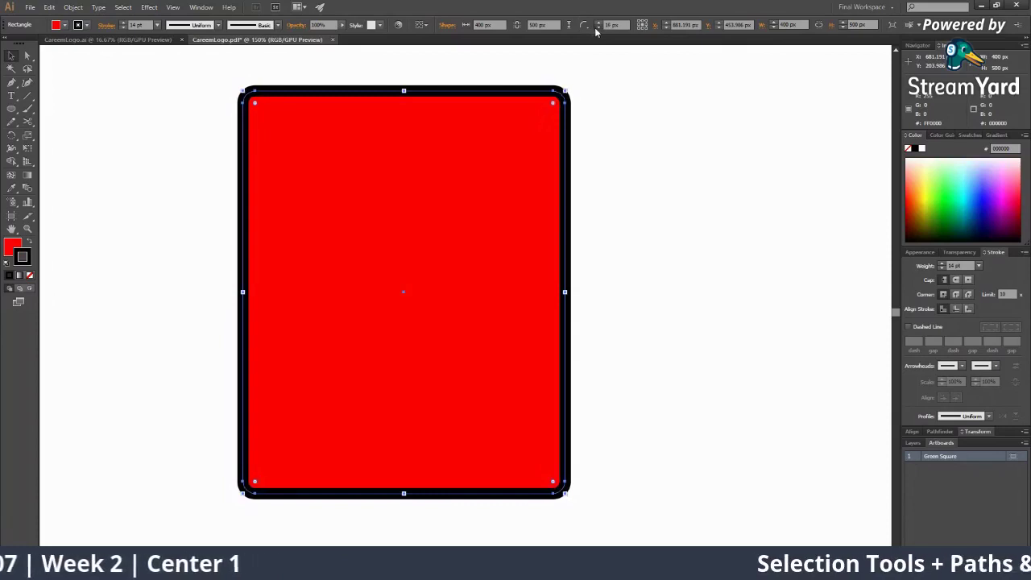
Step: Increase the rectangle's corner radius gradually to 200 px, giving it fully rounded ends, and deselect it
{"action": "key", "text": "Up"}
{"action": "key", "text": "Up"}
{"action": "key", "text": "Up"}
{"action": "key", "text": "Up"}
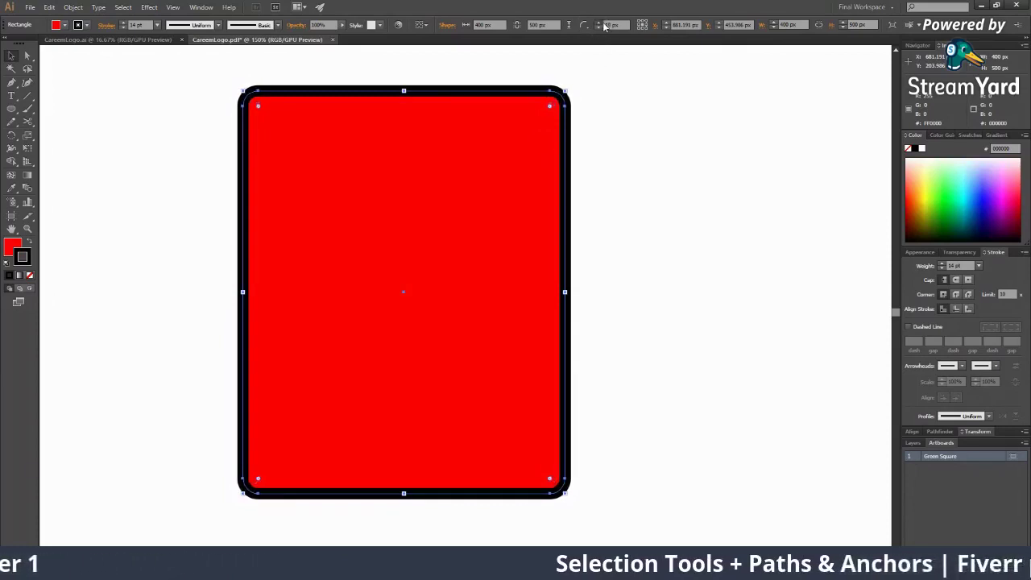
{"action": "key", "text": "Up"}
{"action": "key", "text": "Up"}
{"action": "key", "text": "Up"}
{"action": "key", "text": "Up"}
{"action": "key", "text": "Up"}
{"action": "key", "text": "Up"}
{"action": "key", "text": "Up"}
{"action": "key", "text": "Up"}
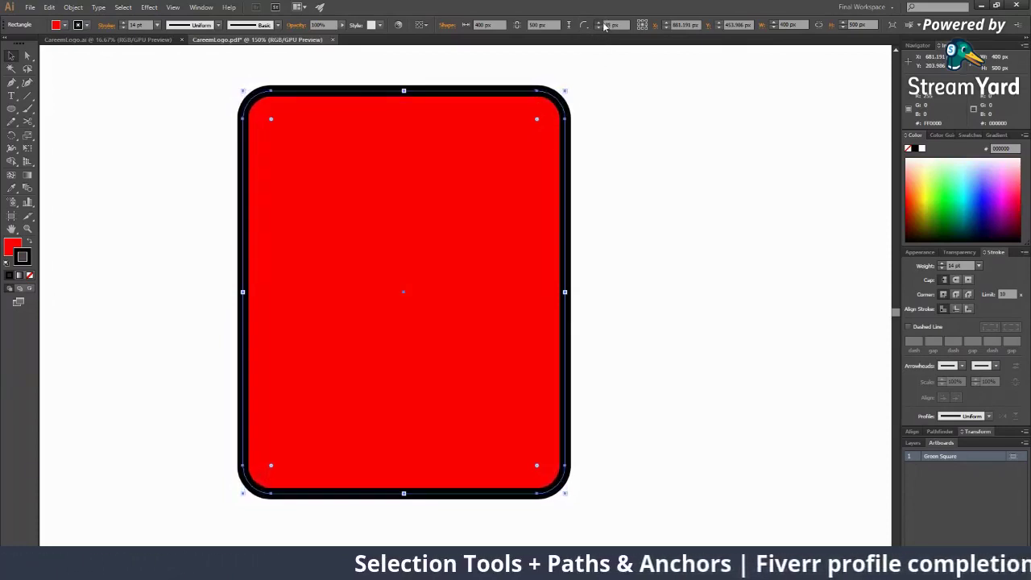
{"action": "key", "text": "Up"}
{"action": "key", "text": "Up"}
{"action": "key", "text": "Up"}
{"action": "key", "text": "Up"}
{"action": "key", "text": "Up"}
{"action": "key", "text": "Up"}
{"action": "key", "text": "Up"}
{"action": "key", "text": "Up"}
{"action": "key", "text": "Up"}
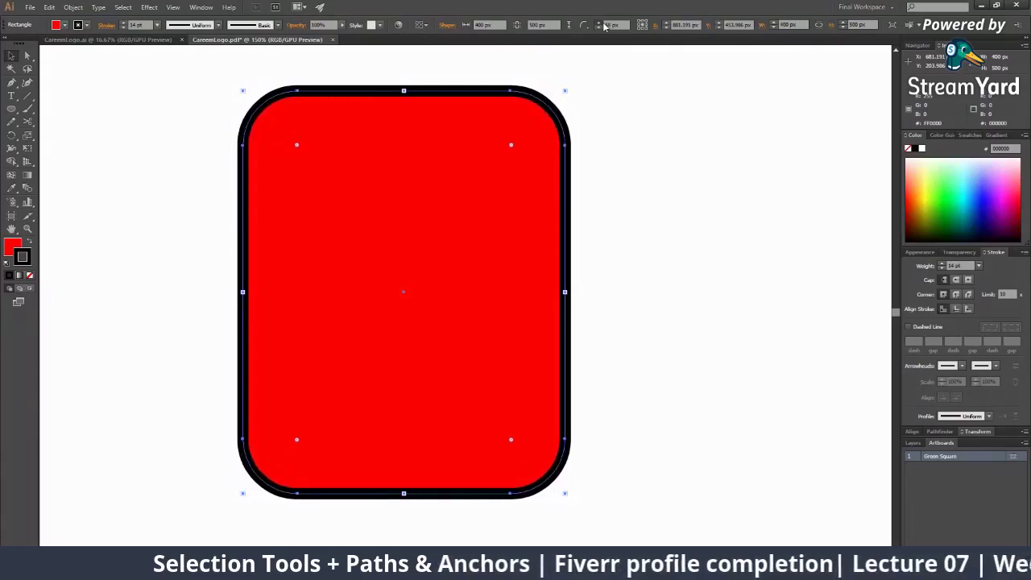
{"action": "key", "text": "Up"}
{"action": "key", "text": "Up"}
{"action": "key", "text": "Up"}
{"action": "key", "text": "Up"}
{"action": "key", "text": "Up"}
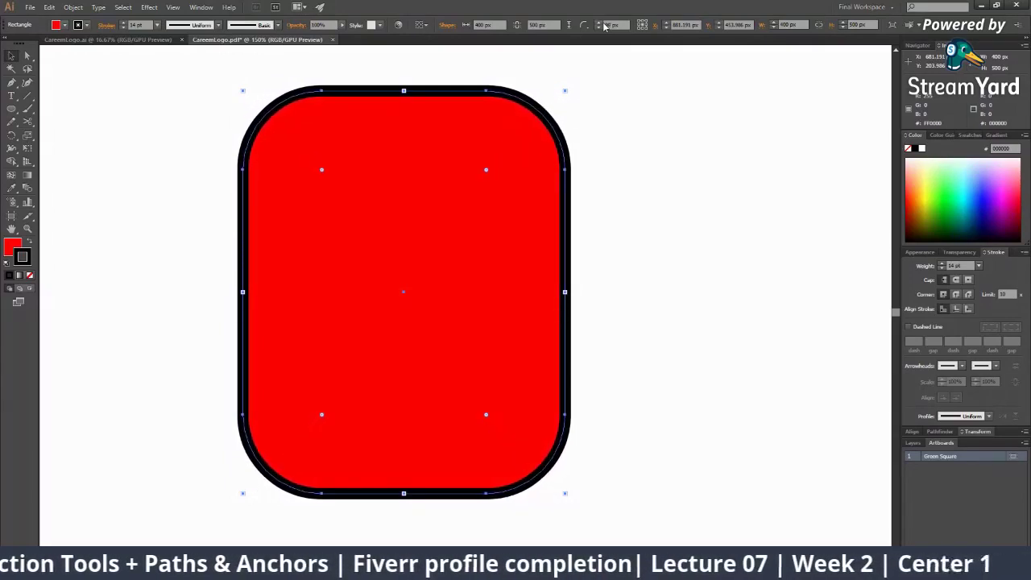
{"action": "key", "text": "Up"}
{"action": "key", "text": "Up"}
{"action": "key", "text": "Up"}
{"action": "key", "text": "Up"}
{"action": "key", "text": "Up"}
{"action": "key", "text": "Up"}
{"action": "key", "text": "Up"}
{"action": "key", "text": "Up"}
{"action": "key", "text": "Up"}
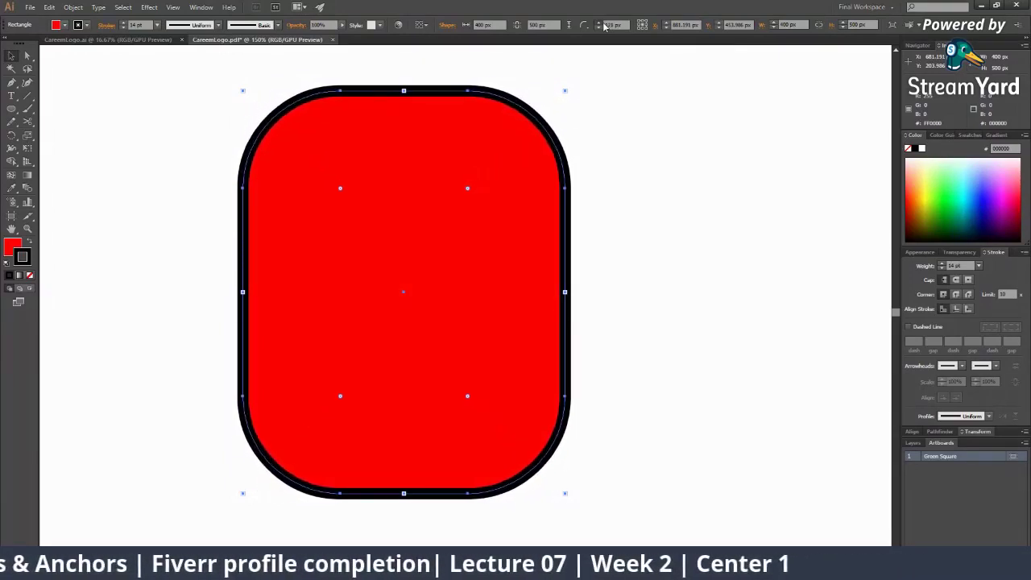
{"action": "key", "text": "Up"}
{"action": "key", "text": "Up"}
{"action": "key", "text": "Up"}
{"action": "key", "text": "Up"}
{"action": "key", "text": "Up"}
{"action": "key", "text": "Up"}
{"action": "key", "text": "Up"}
{"action": "key", "text": "Up"}
{"action": "key", "text": "Up"}
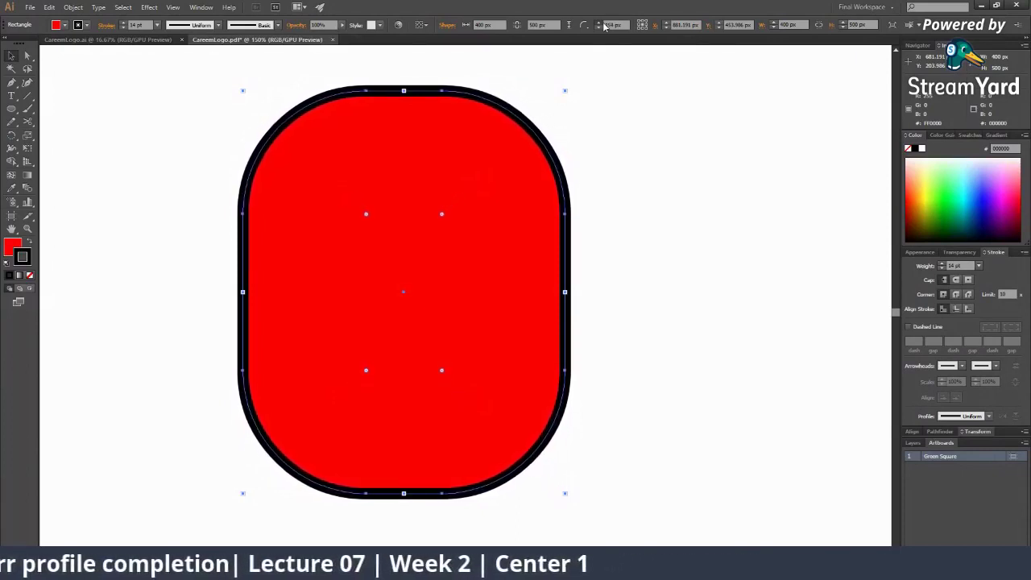
{"action": "key", "text": "Up"}
{"action": "key", "text": "Up"}
{"action": "key", "text": "Up"}
{"action": "key", "text": "Up"}
{"action": "key", "text": "Up"}
{"action": "key", "text": "Up"}
{"action": "key", "text": "Up"}
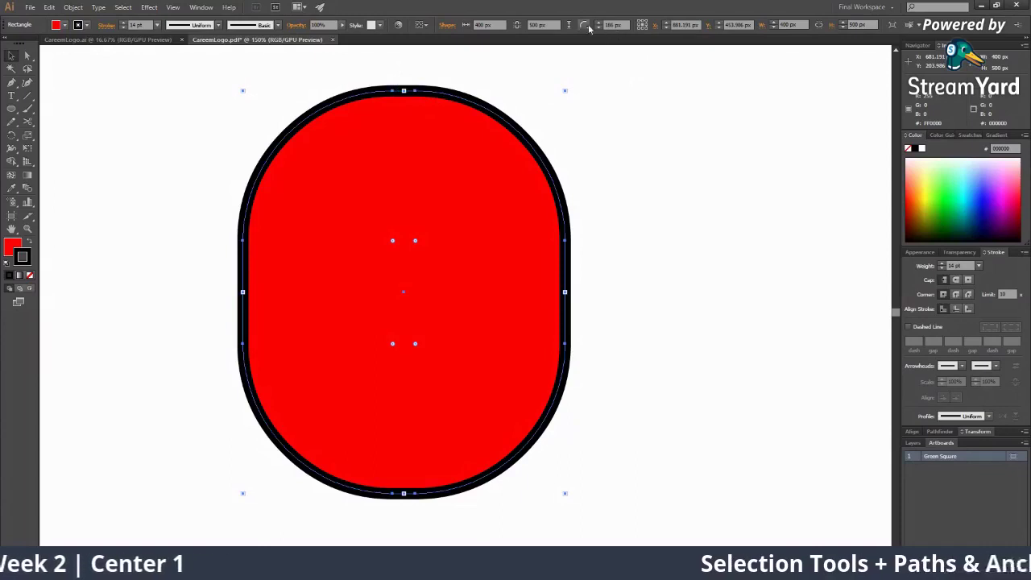
{"action": "key", "text": "Up"}
{"action": "key", "text": "Up"}
{"action": "key", "text": "Up"}
{"action": "key", "text": "Up"}
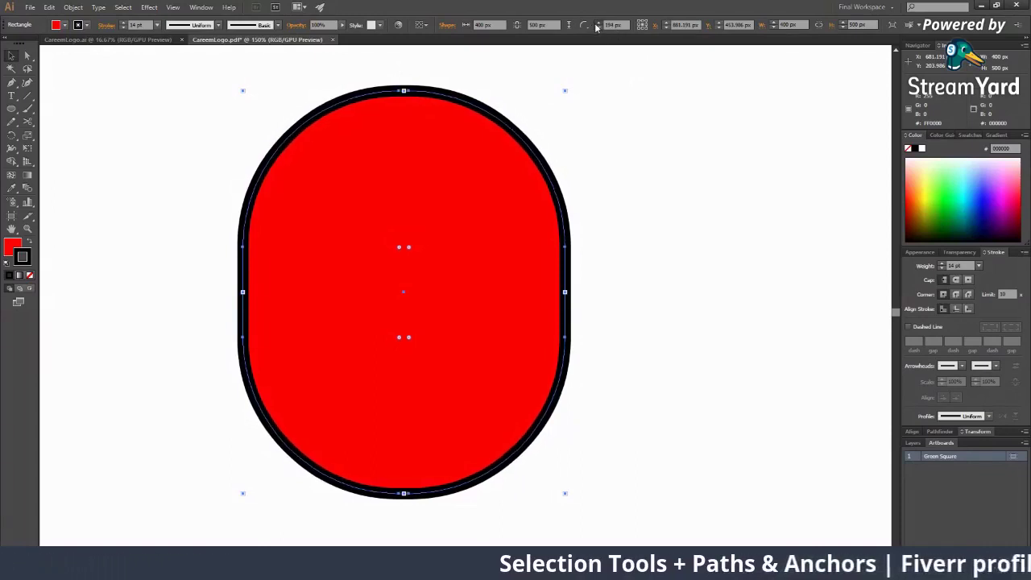
{"action": "left_click", "coordinate": [690, 372]}
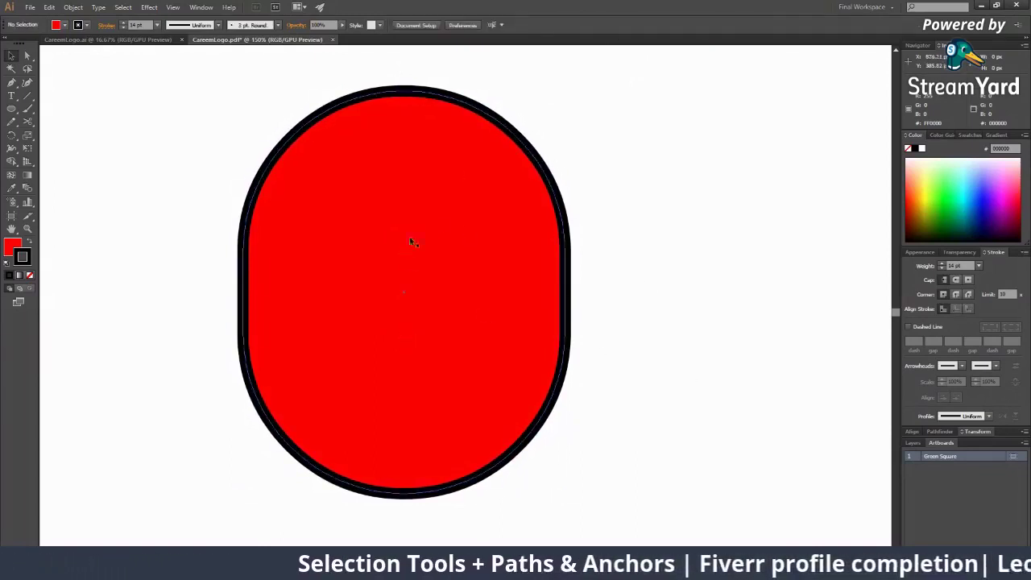
Step: Move the fully rounded shape toward the left side of the artboard and undo the move
{"action": "scroll", "coordinate": [441, 296], "scroll_direction": "down", "scroll_amount": 4}
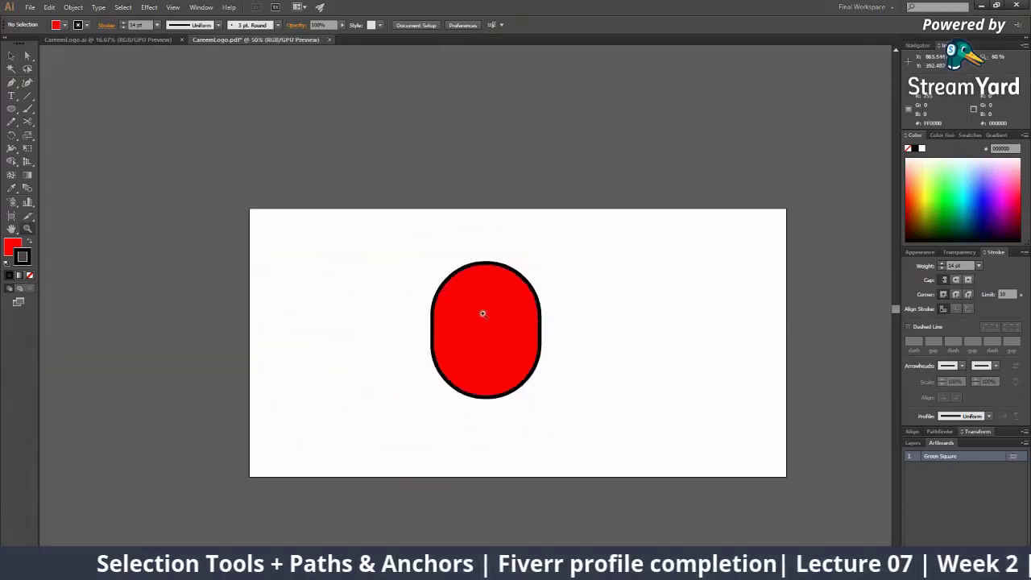
{"action": "scroll", "coordinate": [483, 310], "scroll_direction": "up", "scroll_amount": 2}
{"action": "left_click", "coordinate": [500, 339]}
{"action": "left_click_drag", "start_coordinate": [500, 339], "coordinate": [356, 330]}
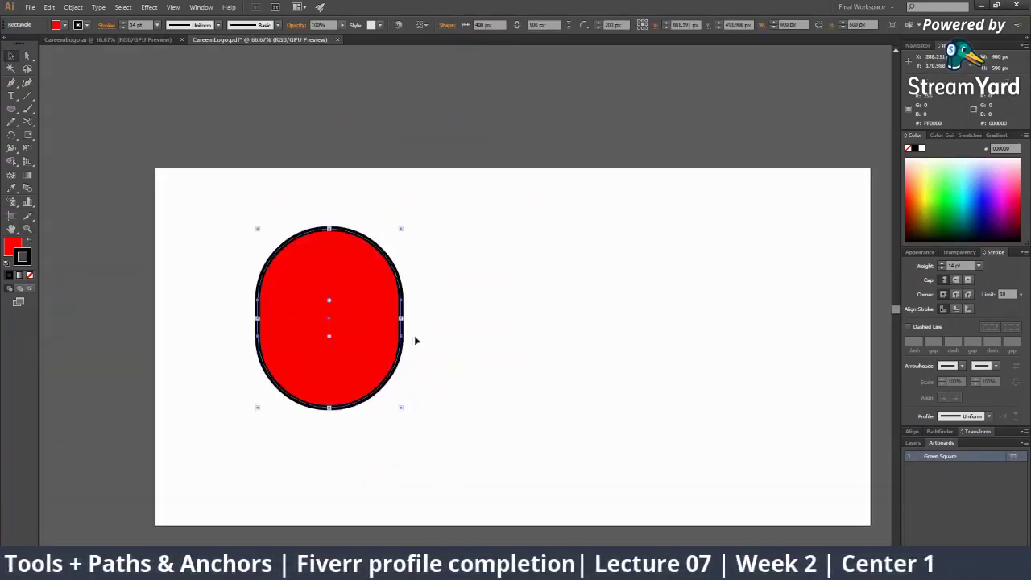
{"action": "left_click", "coordinate": [589, 378]}
{"action": "key", "text": "ctrl+z"}
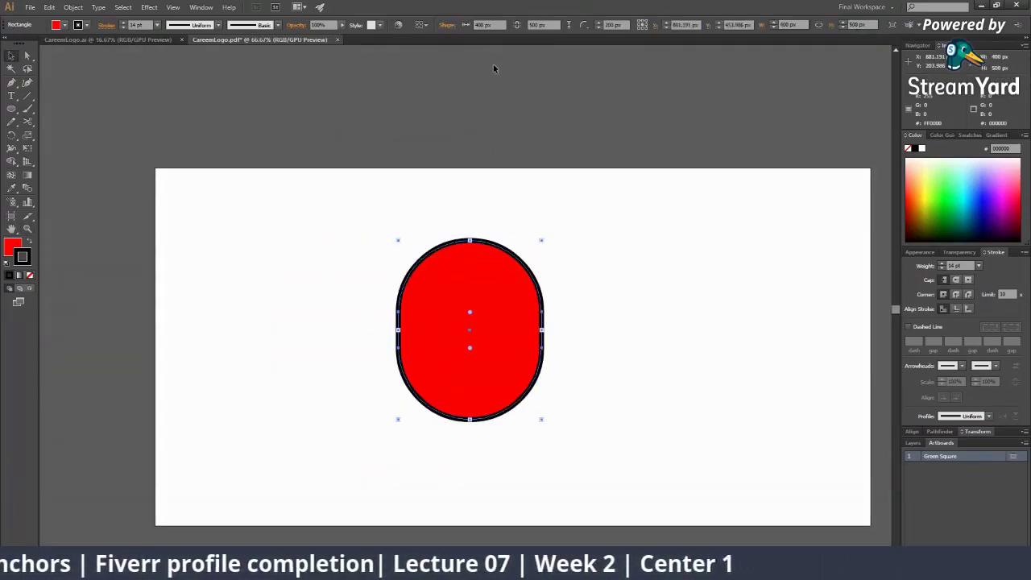
{"action": "left_click", "coordinate": [596, 298]}
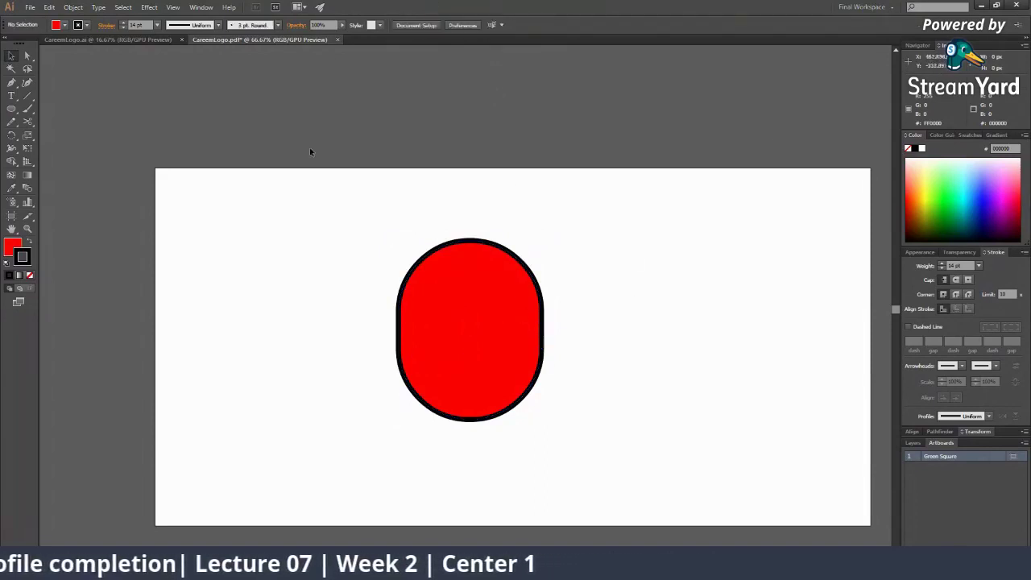
Step: Remove the corner rounding from the fully rounded shape and select the resulting rectangle
{"action": "left_click", "coordinate": [502, 344]}
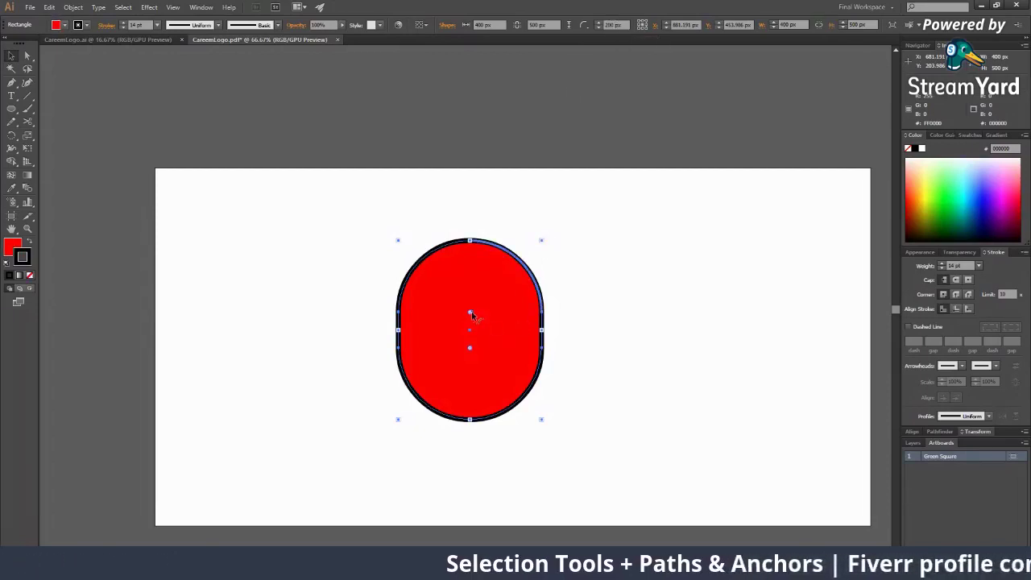
{"action": "left_click_drag", "start_coordinate": [473, 316], "coordinate": [598, 334]}
{"action": "key", "text": "ctrl+equal"}
{"action": "key", "text": "ctrl+equal"}
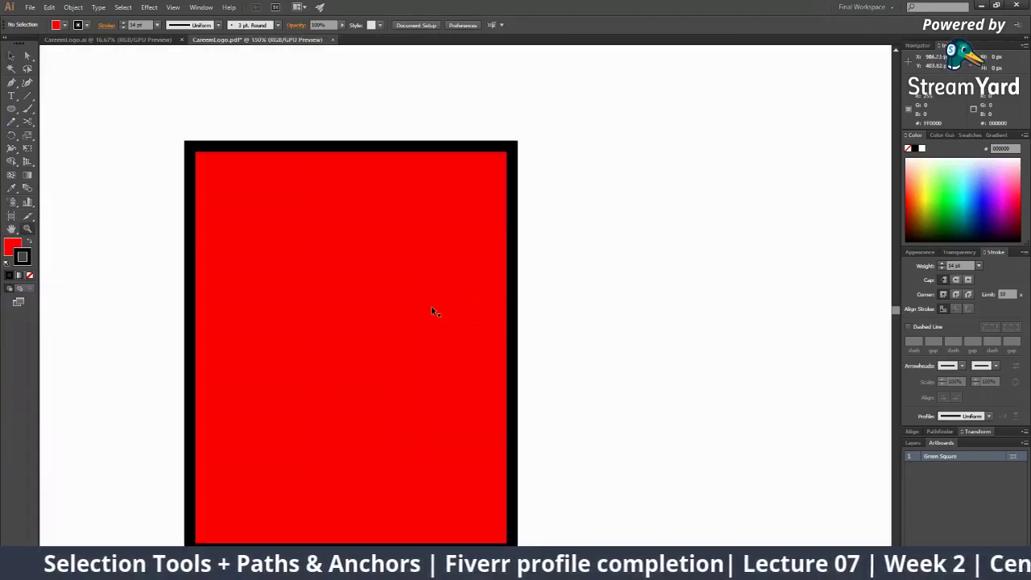
{"action": "left_click", "coordinate": [432, 311]}
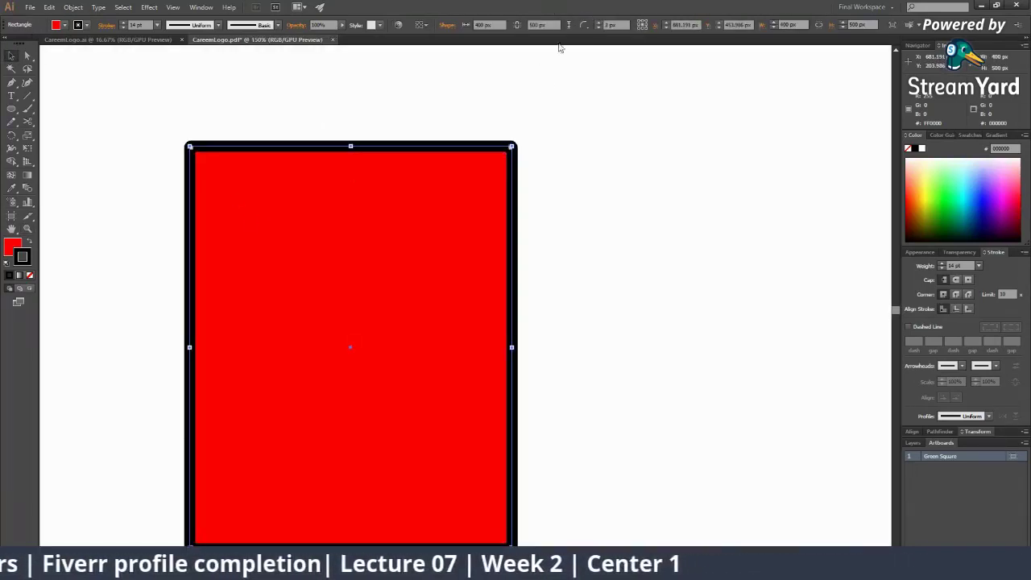
Step: Change the rectangle's corner type to Inverted Round and enlarge the corner radius to about 111 px
{"action": "left_click", "coordinate": [585, 30]}
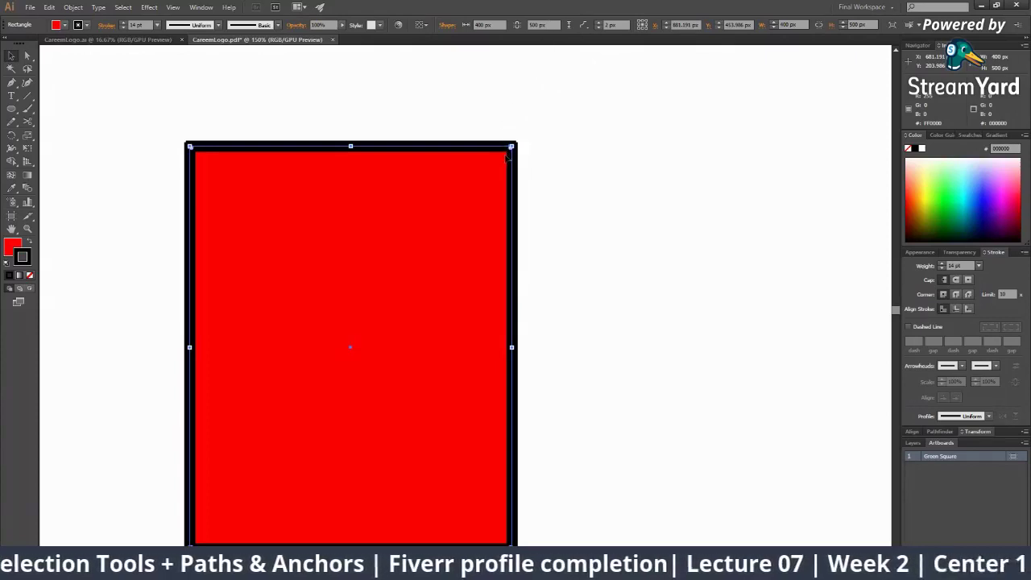
{"action": "left_click_drag", "start_coordinate": [510, 153], "coordinate": [442, 220]}
{"action": "scroll", "coordinate": [539, 259], "scroll_direction": "down", "scroll_amount": 2}
{"action": "scroll", "coordinate": [484, 226], "scroll_direction": "up", "scroll_amount": 1}
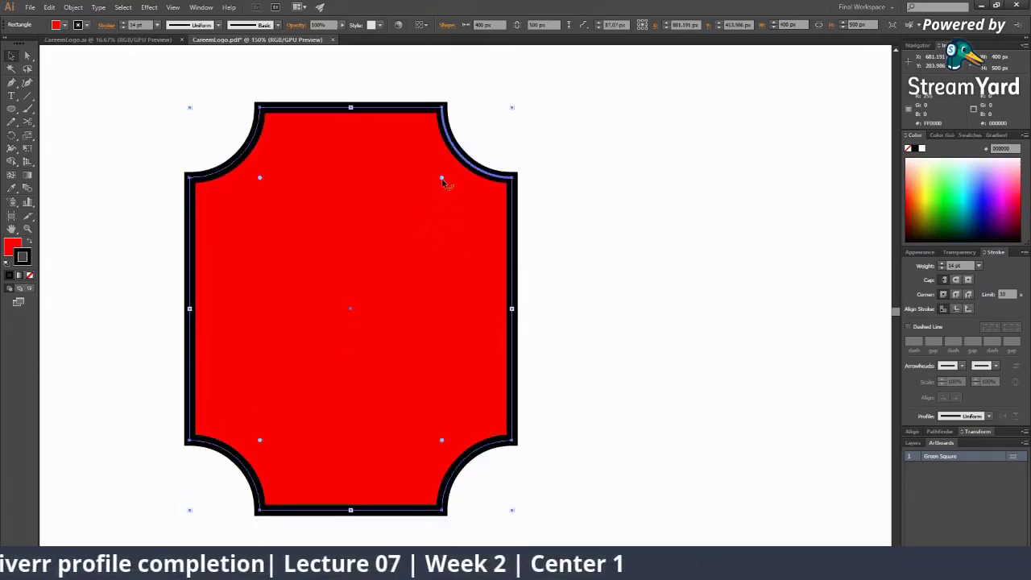
{"action": "left_click_drag", "start_coordinate": [441, 178], "coordinate": [430, 204]}
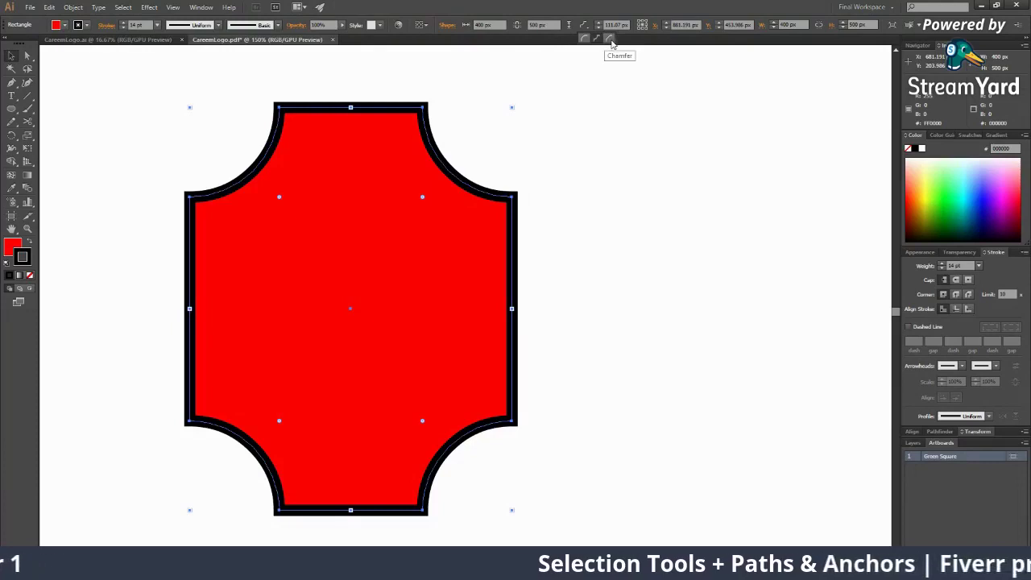
Step: Switch the corners to Chamfer and back to Inverted Round, with the radius increased to about 122 px
{"action": "left_click", "coordinate": [610, 40]}
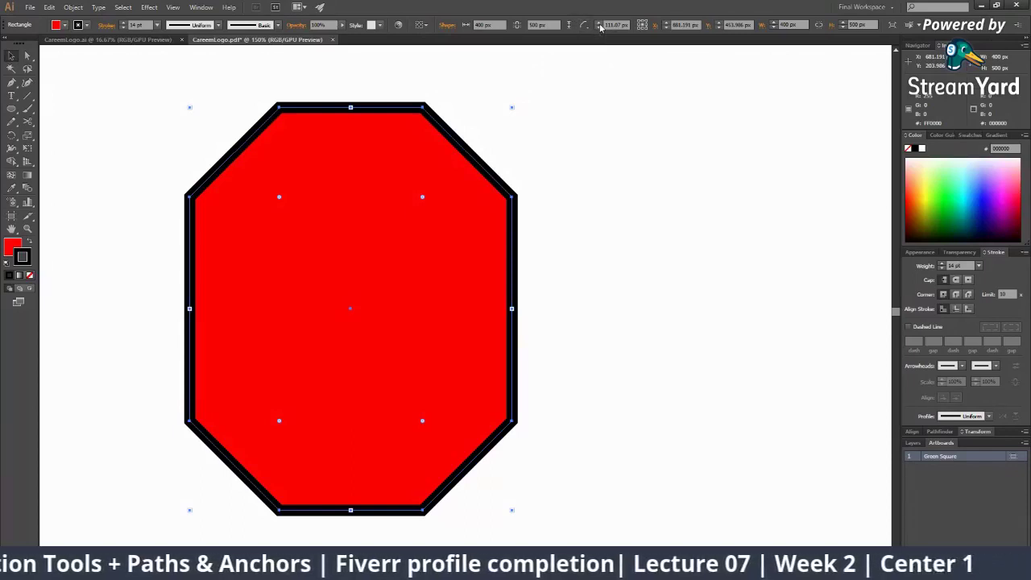
{"action": "left_click", "coordinate": [598, 25]}
{"action": "left_click", "coordinate": [599, 24]}
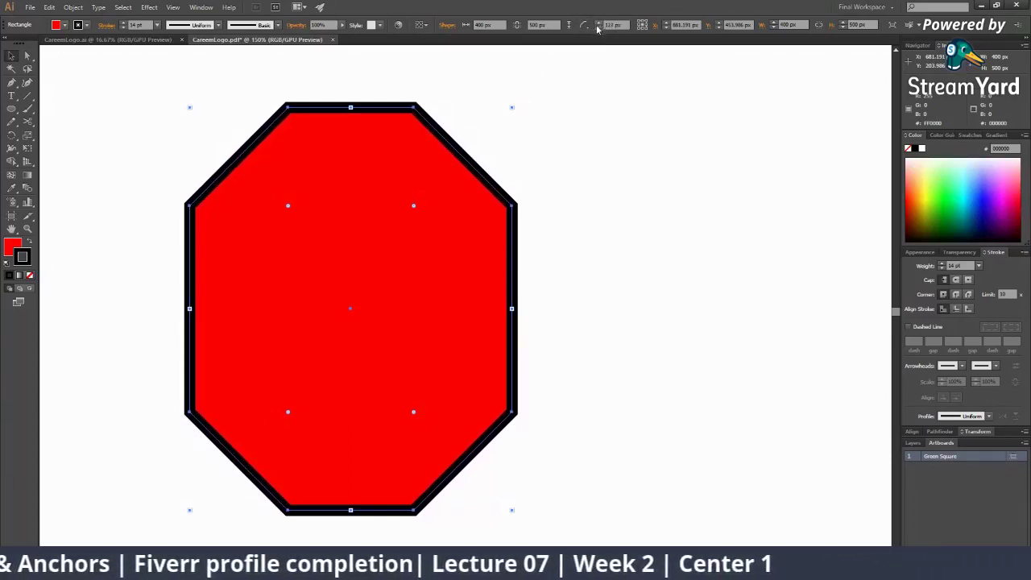
{"action": "left_click", "coordinate": [596, 40]}
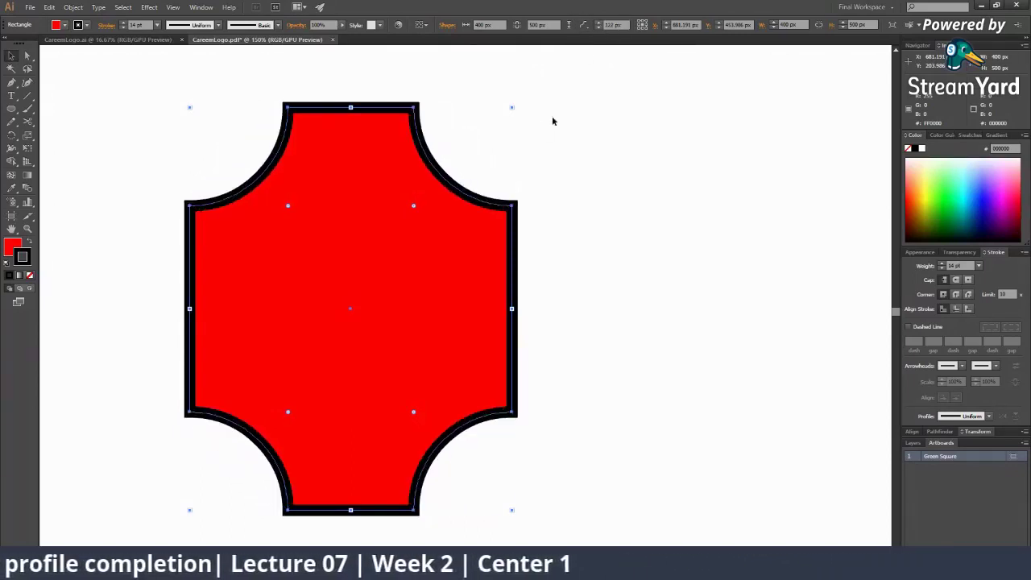
Step: Change the rectangle's corner type to Round and reduce all corner radii to 0 px
{"action": "left_click", "coordinate": [584, 24]}
{"action": "left_click", "coordinate": [587, 44]}
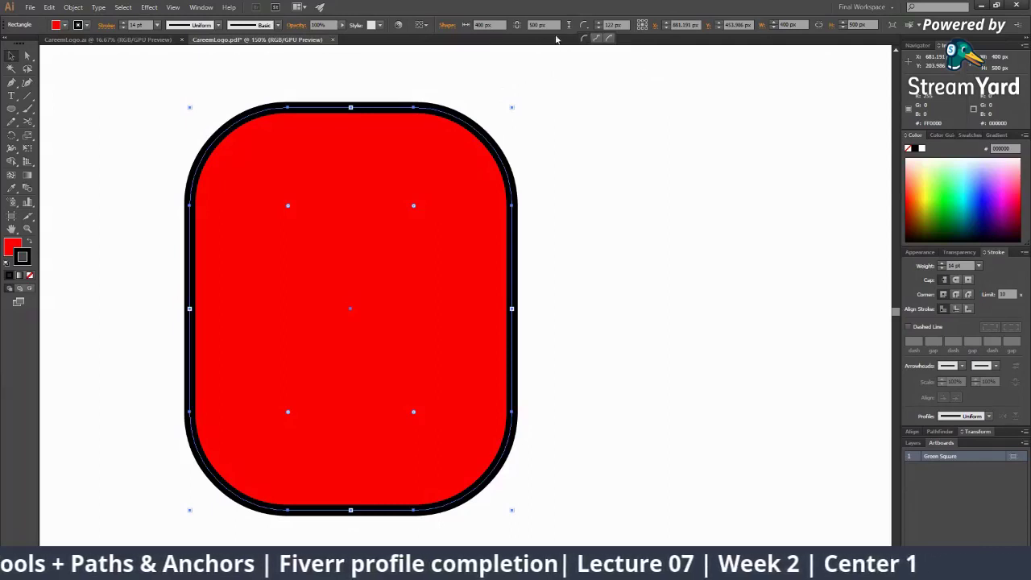
{"action": "left_click", "coordinate": [445, 27]}
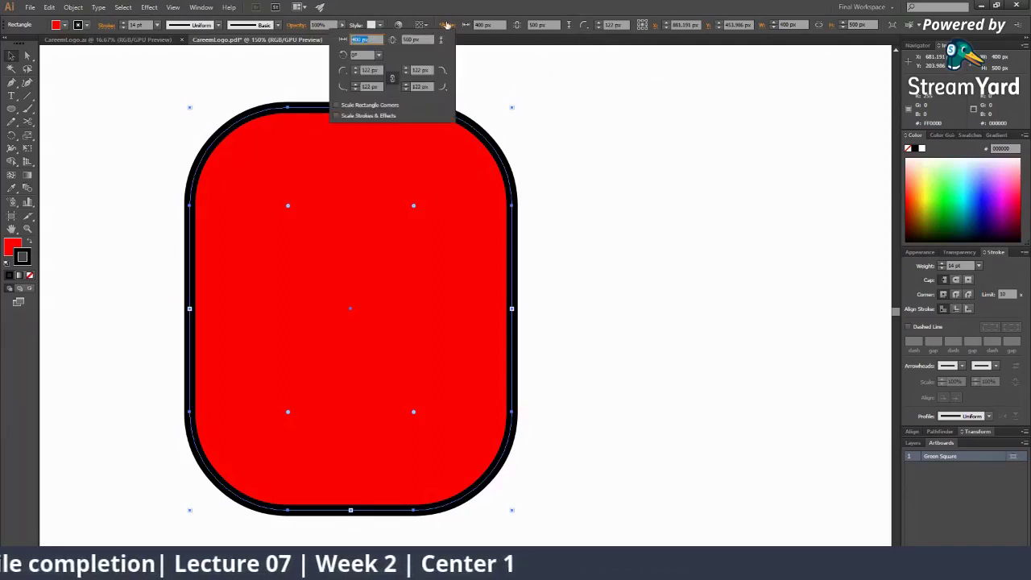
{"action": "left_click", "coordinate": [446, 26]}
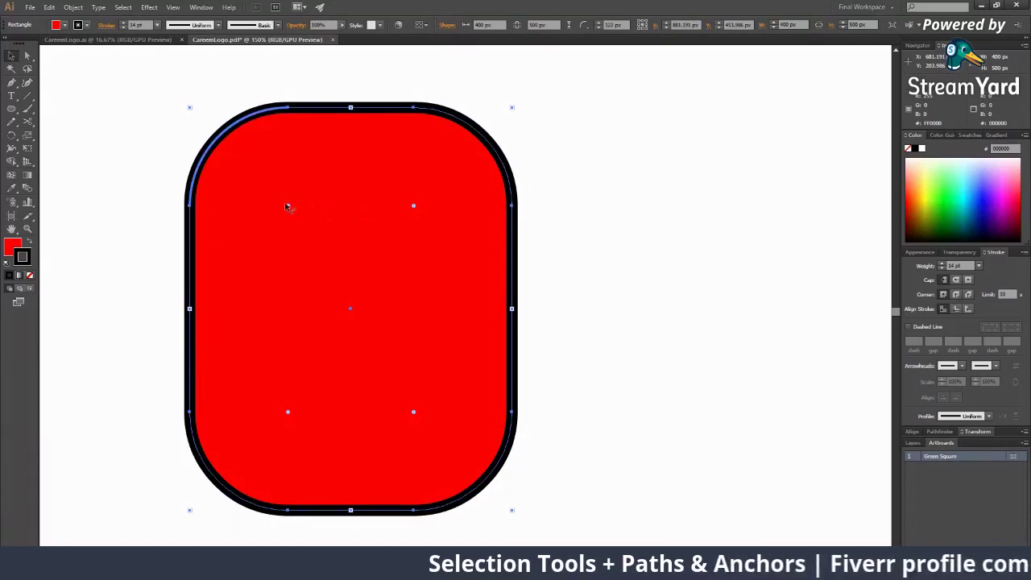
{"action": "left_click_drag", "start_coordinate": [288, 206], "coordinate": [197, 107]}
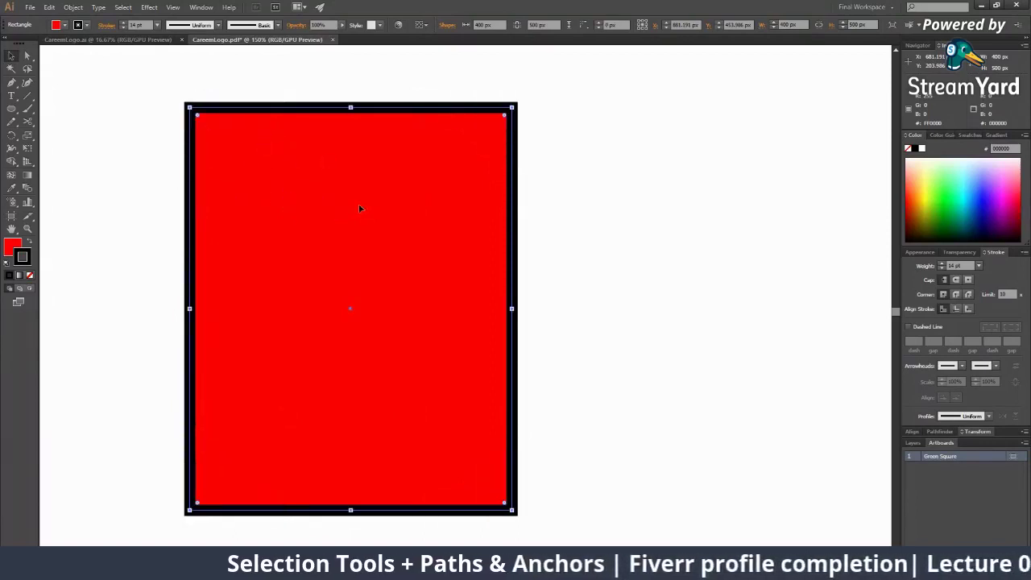
Step: Unlink the corner radii, set the rectangle's top-left radius to 80 px, and switch that corner to Inverted Round and finally Chamfer
{"action": "left_click", "coordinate": [449, 26]}
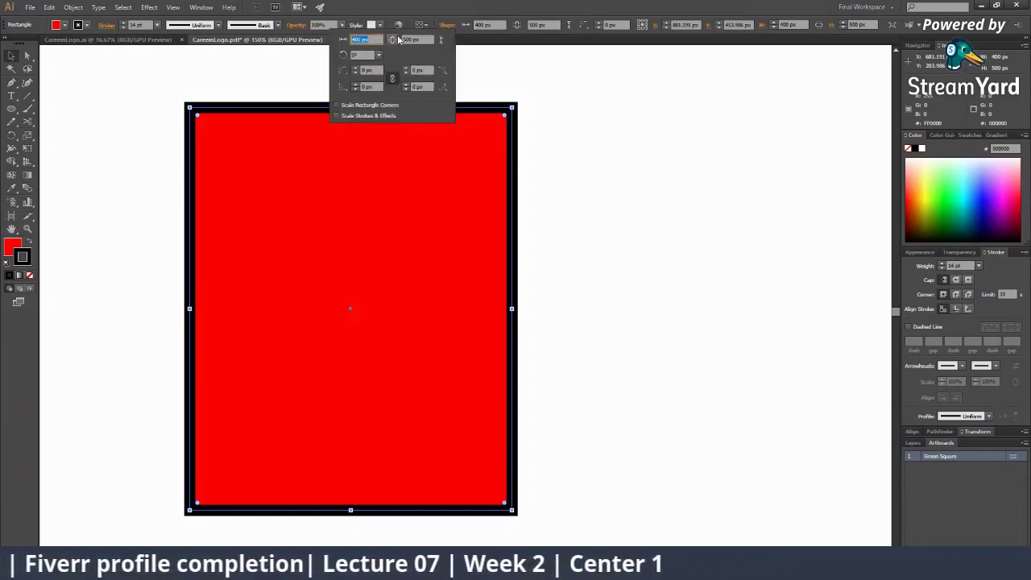
{"action": "left_click", "coordinate": [357, 72]}
{"action": "left_click_drag", "start_coordinate": [357, 72], "coordinate": [357, 72]}
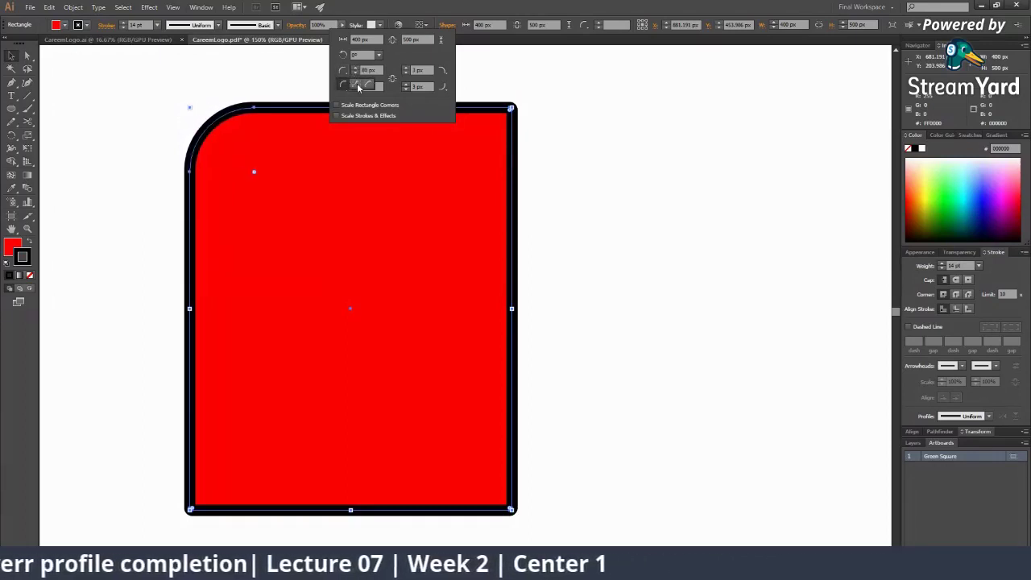
{"action": "left_click", "coordinate": [359, 86]}
{"action": "left_click", "coordinate": [355, 86]}
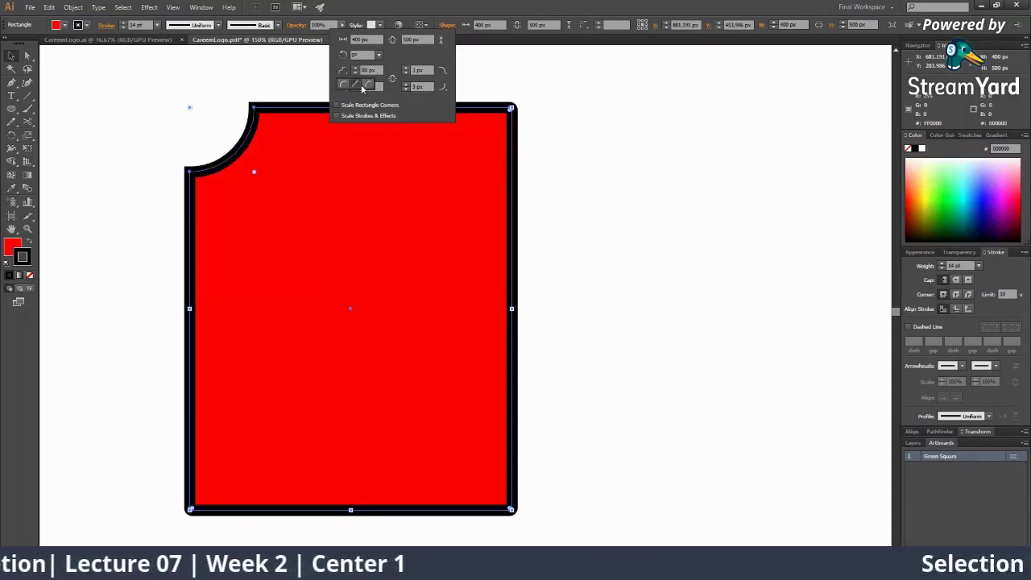
{"action": "left_click", "coordinate": [342, 87]}
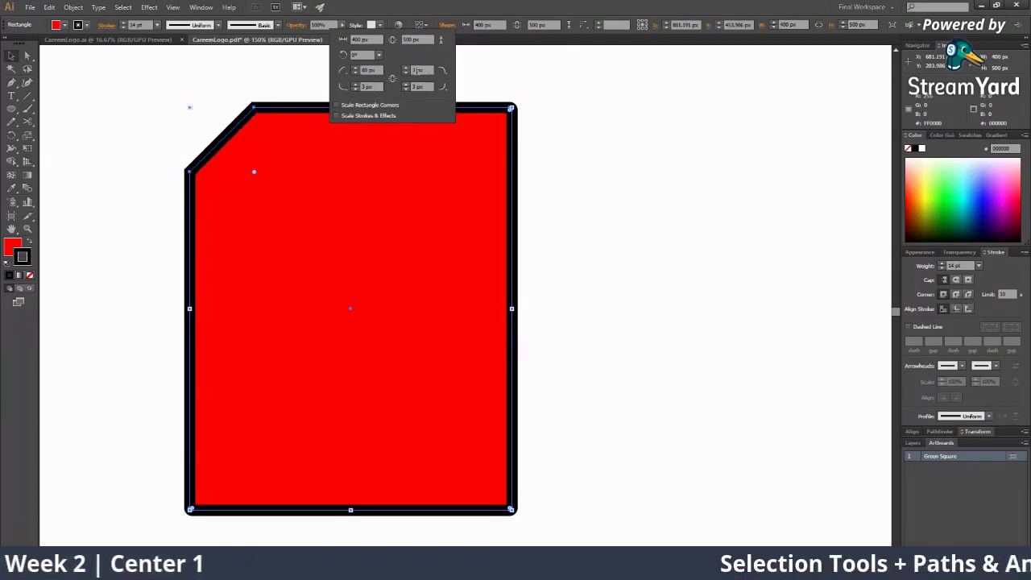
Step: Set the top-right corner to a 51 px Inverted Round and the bottom-right corner radius to 55 px
{"action": "left_click_drag", "start_coordinate": [405, 71], "coordinate": [406, 71]}
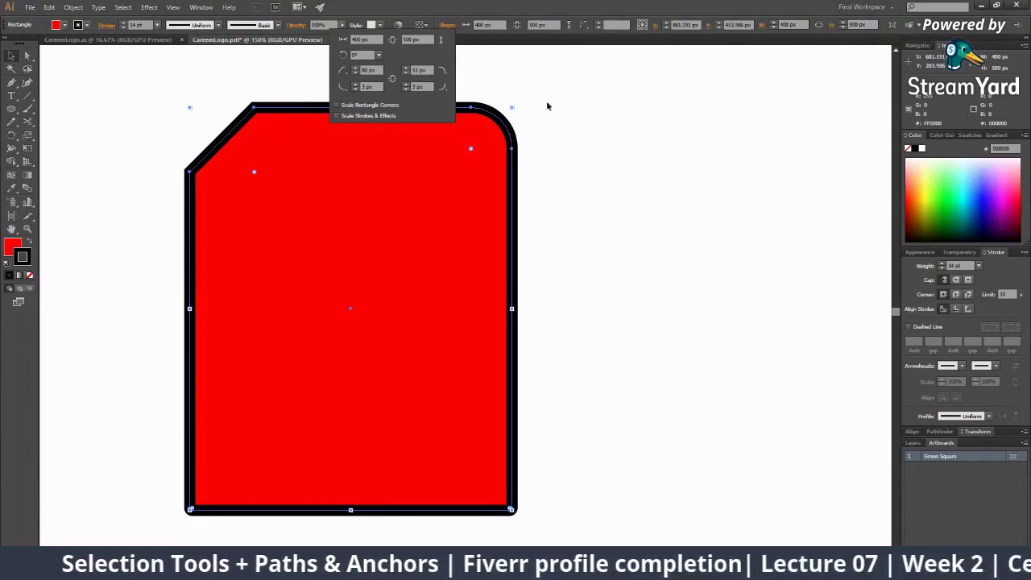
{"action": "left_click", "coordinate": [442, 70]}
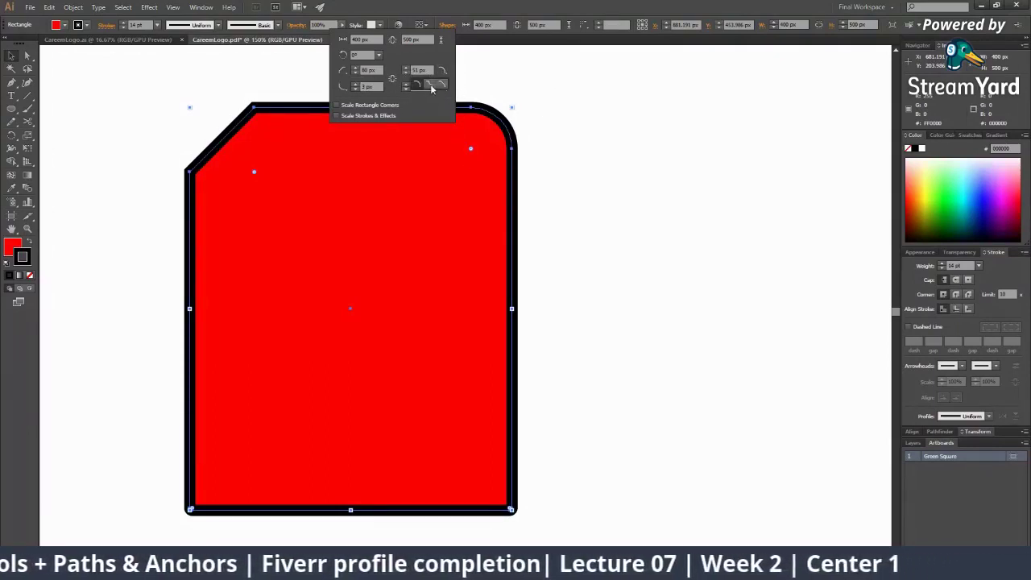
{"action": "left_click", "coordinate": [432, 89]}
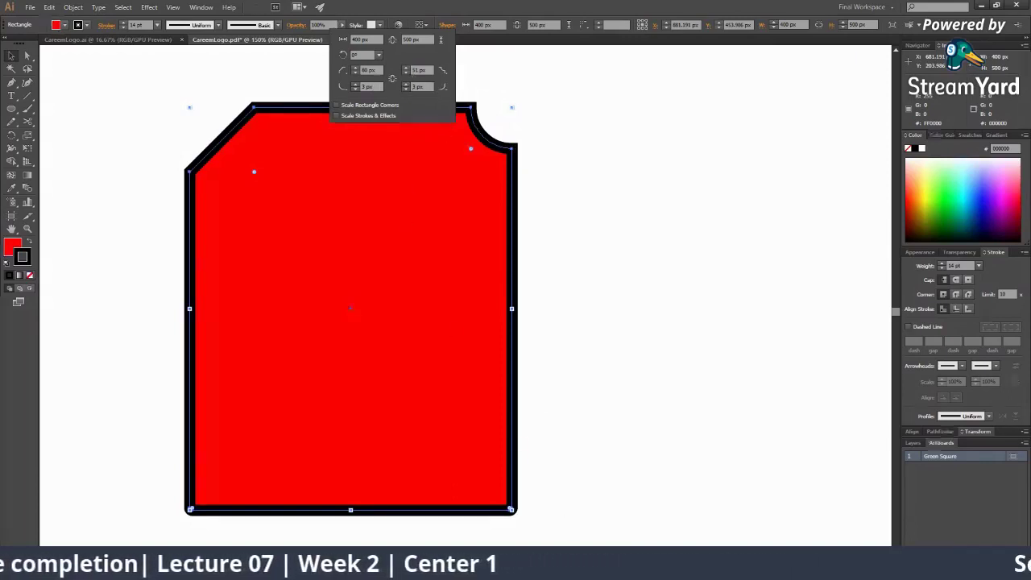
{"action": "left_click", "coordinate": [405, 85]}
{"action": "left_click_drag", "start_coordinate": [403, 85], "coordinate": [404, 84]}
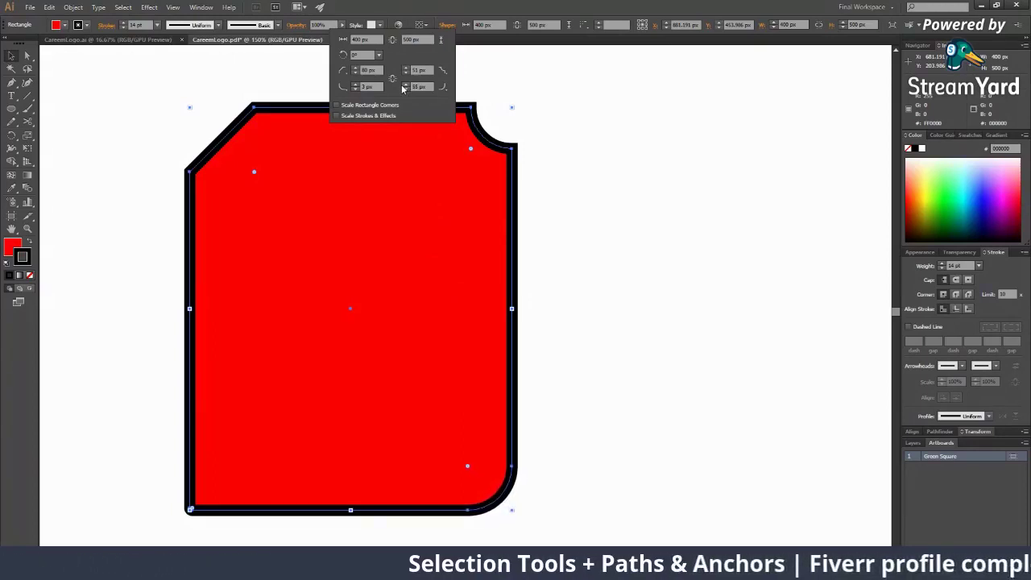
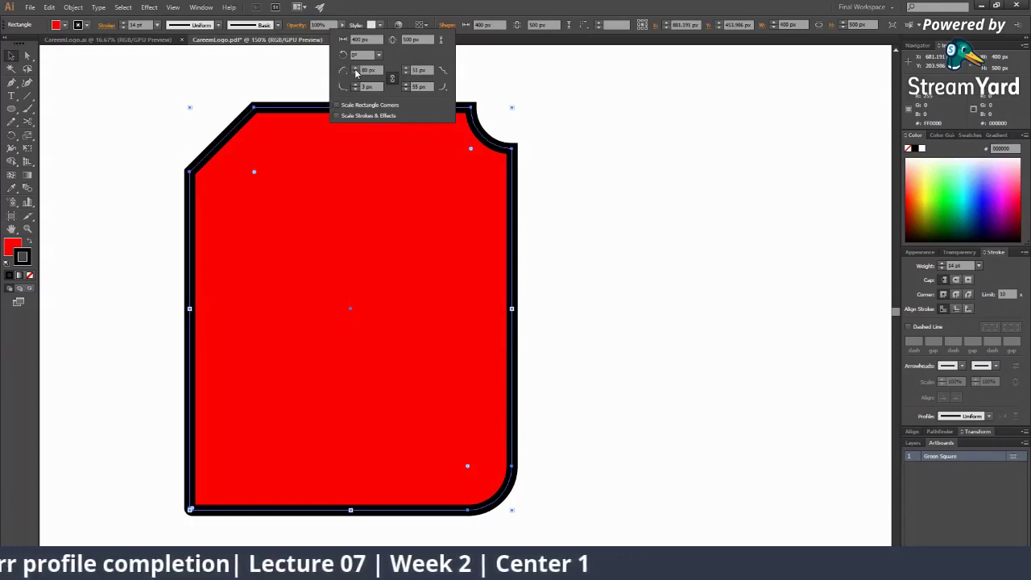
Step: Link the corner radii again, reduce all four to 0 px, and return to the Selection tool with the rectangle selected
{"action": "left_click_drag", "start_coordinate": [356, 71], "coordinate": [358, 76]}
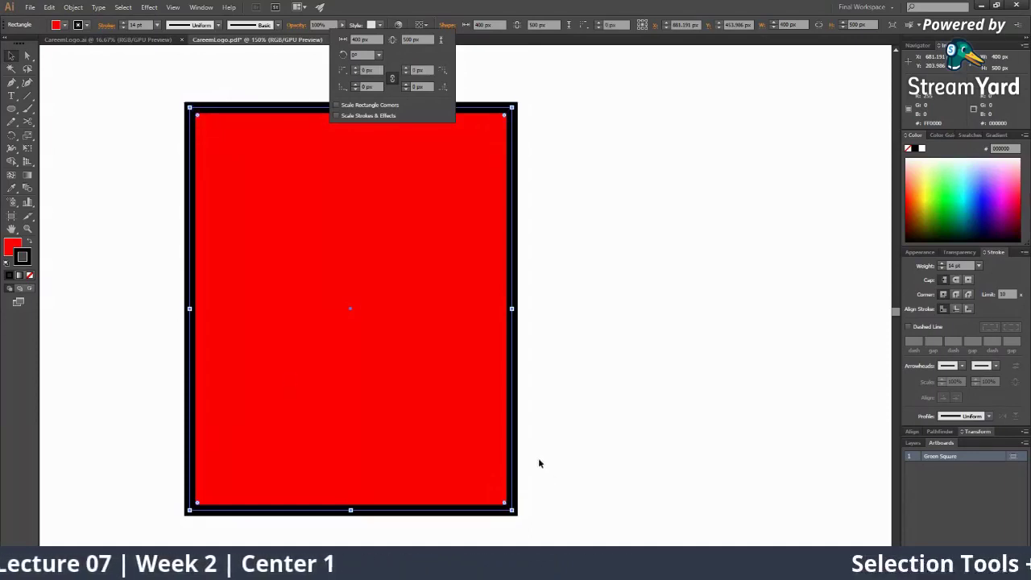
{"action": "left_click", "coordinate": [527, 281]}
{"action": "scroll", "coordinate": [240, 267], "scroll_direction": "up", "scroll_amount": 1}
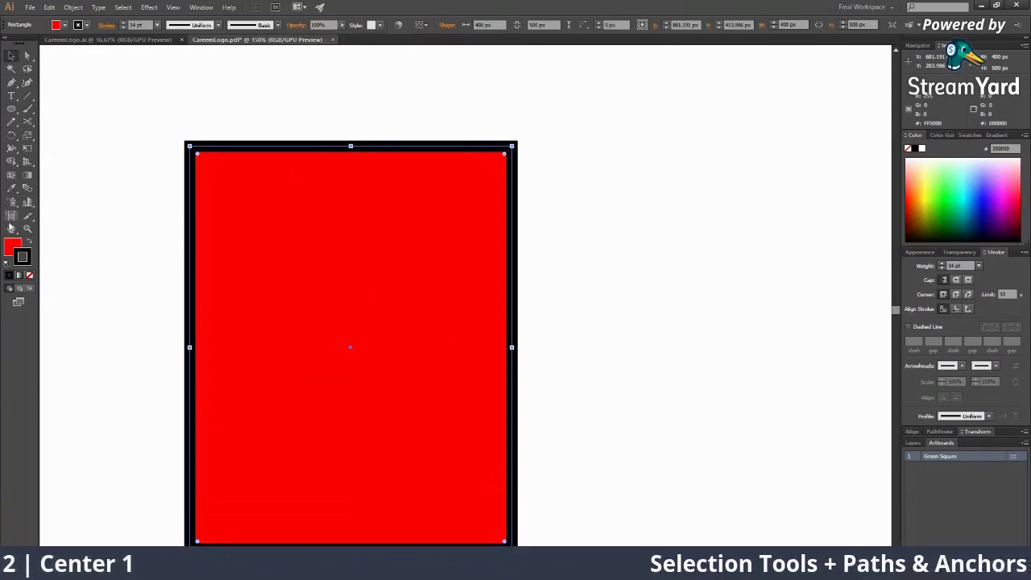
{"action": "left_click", "coordinate": [26, 69]}
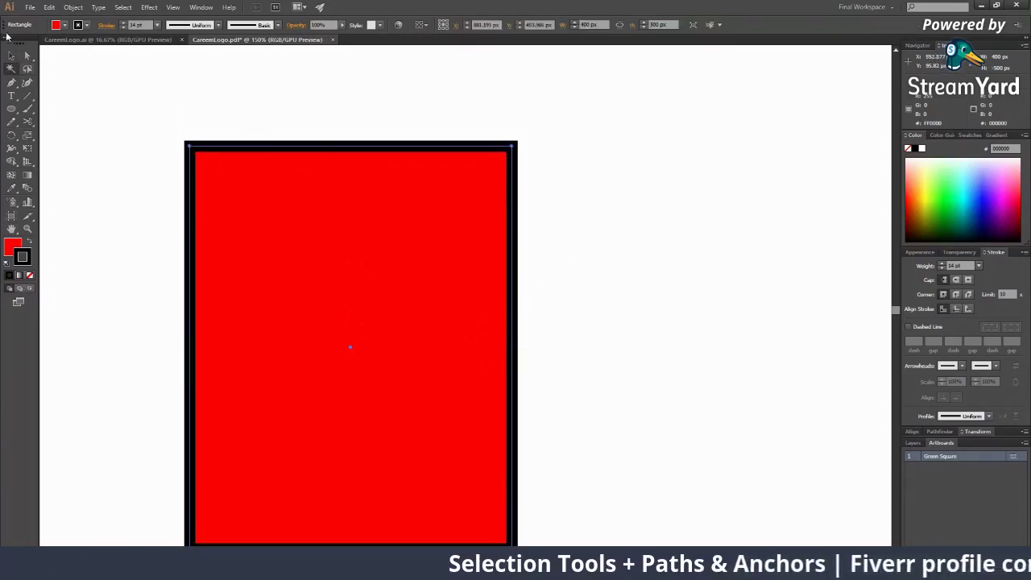
{"action": "key", "text": "v"}
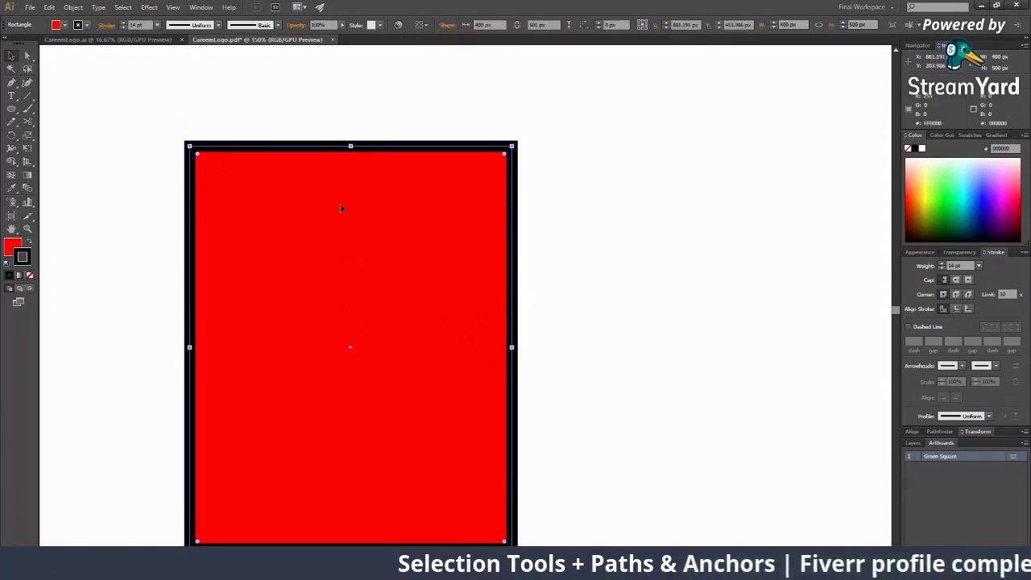
Step: Set the rectangle's rotation angle to 30°, 45°, 60° and 90° in turn using the shape properties
{"action": "left_click", "coordinate": [447, 25]}
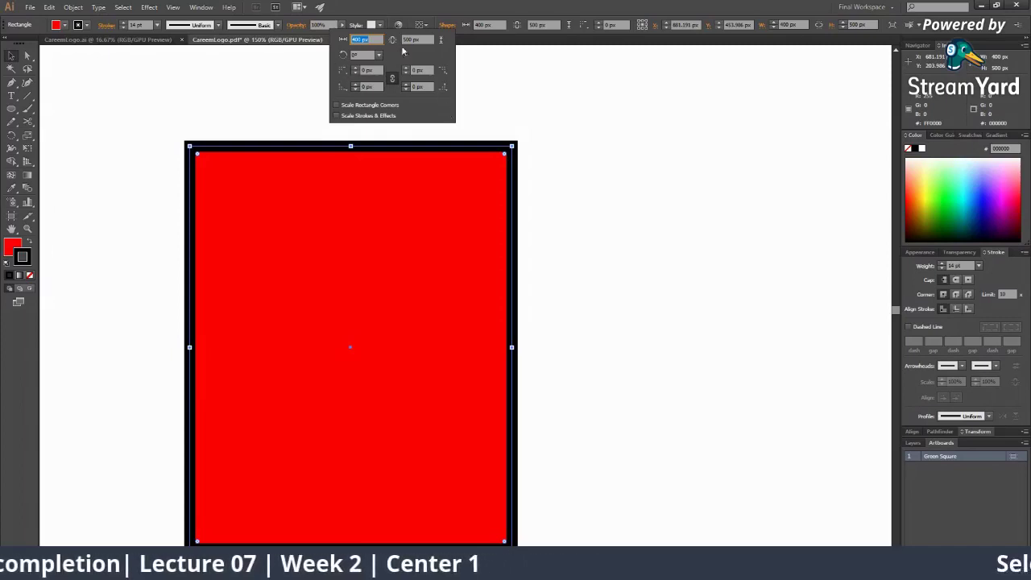
{"action": "left_click", "coordinate": [411, 39]}
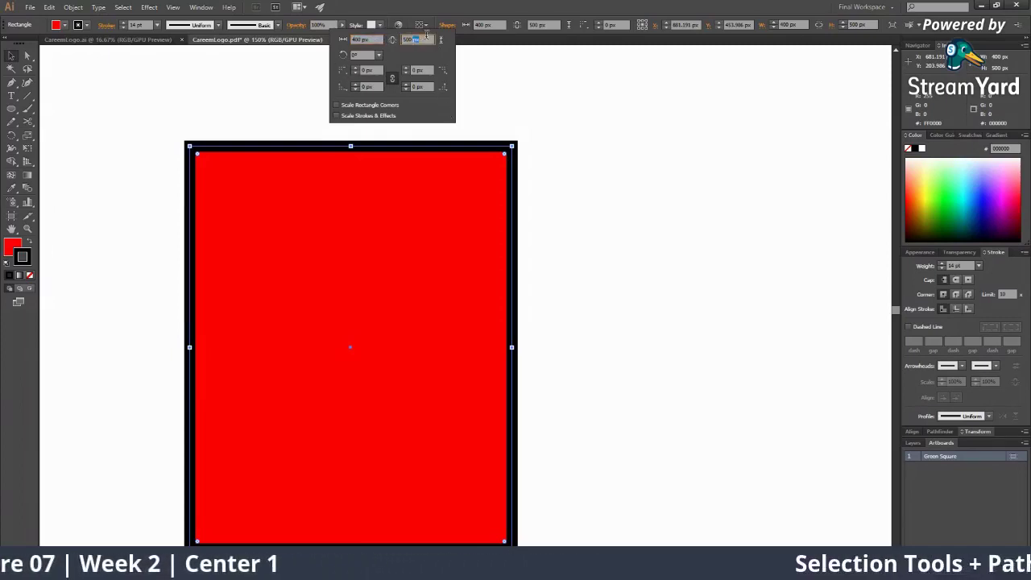
{"action": "left_click", "coordinate": [377, 54]}
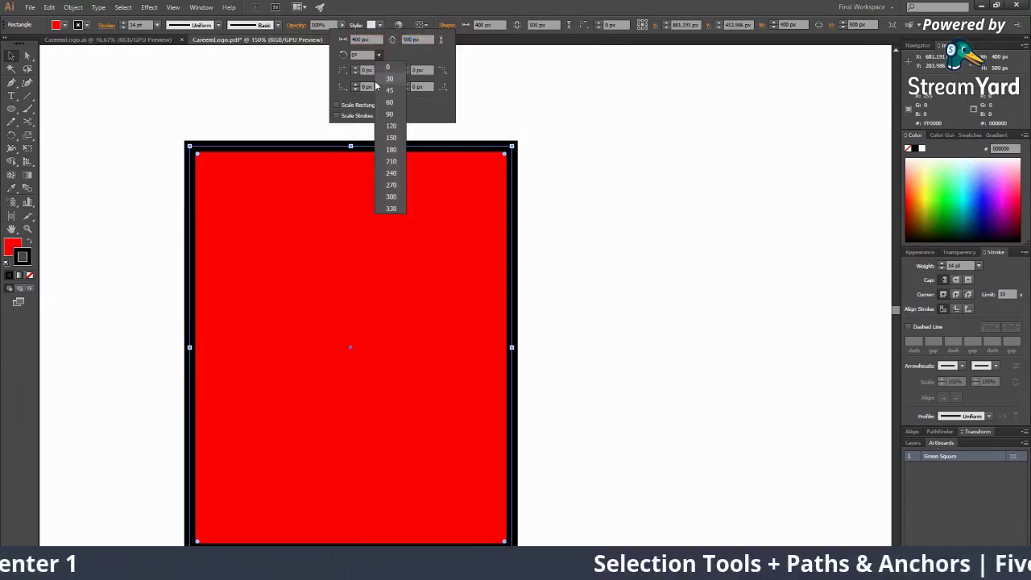
{"action": "left_click", "coordinate": [377, 78]}
{"action": "left_click", "coordinate": [379, 55]}
{"action": "left_click", "coordinate": [384, 90]}
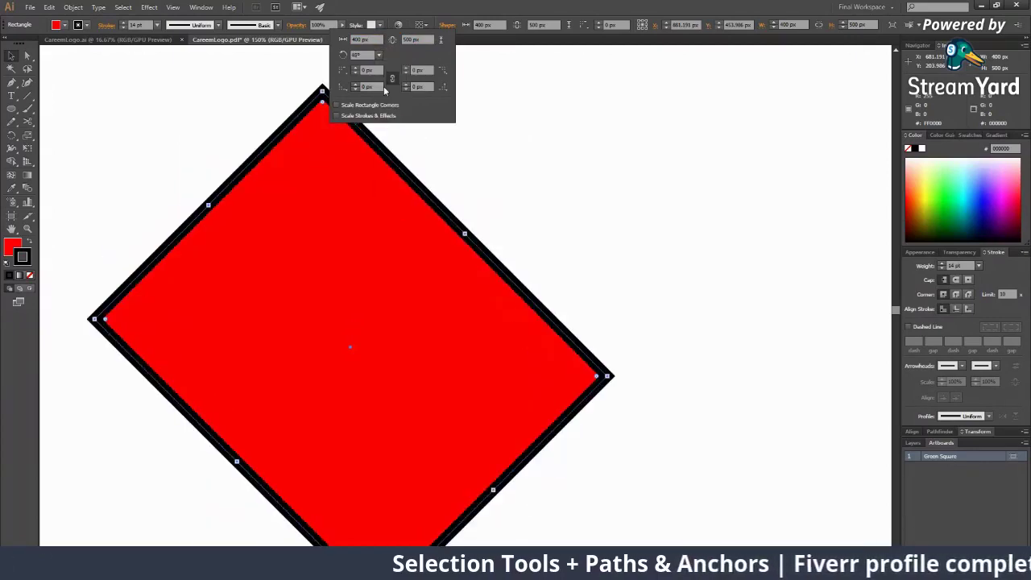
{"action": "left_click", "coordinate": [378, 54]}
{"action": "left_click", "coordinate": [379, 105]}
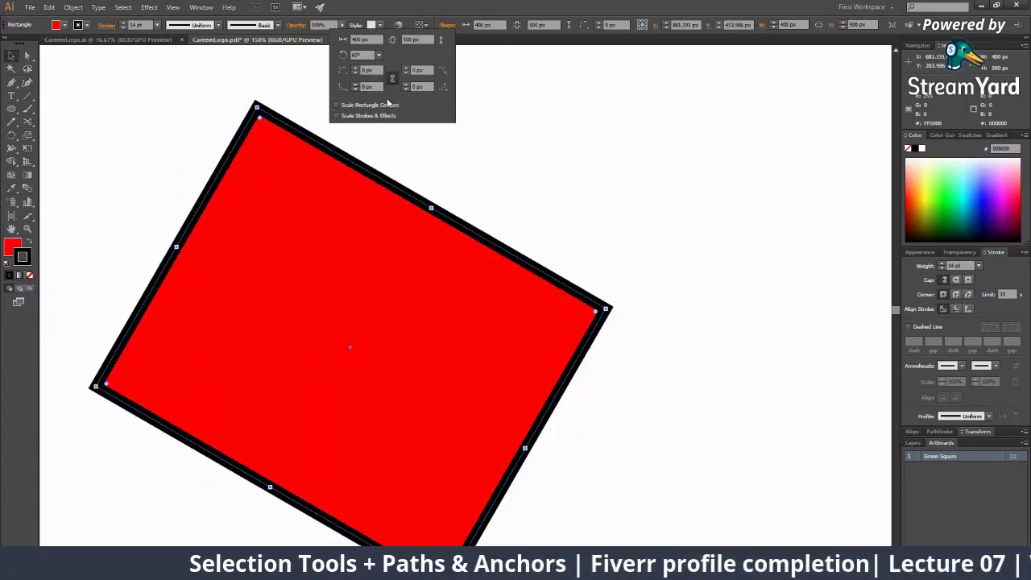
{"action": "left_click", "coordinate": [378, 55]}
{"action": "left_click", "coordinate": [387, 106]}
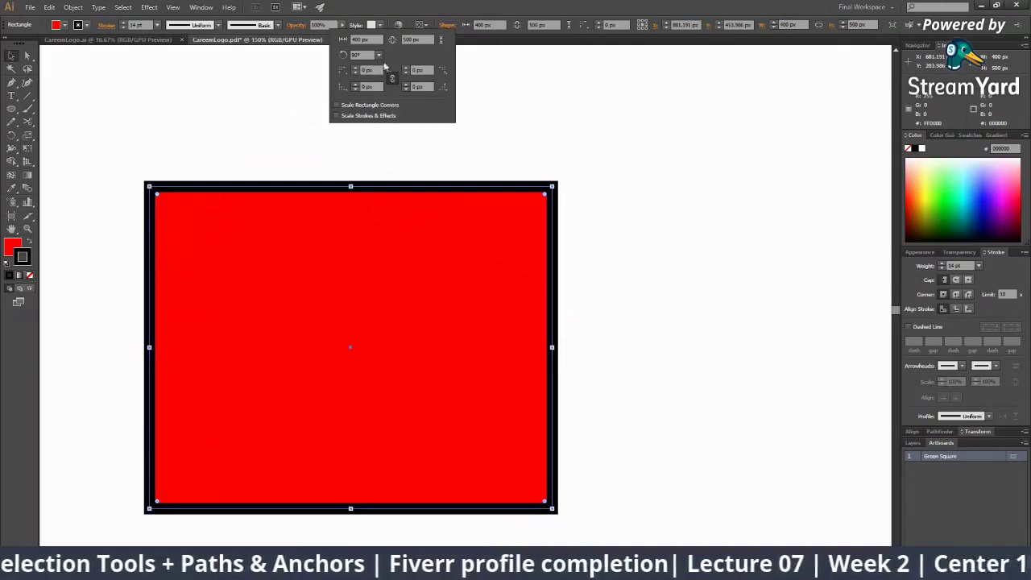
Step: Reselect the rectangle with the whole artboard in view and rotate it to 30°, 45° and 60° in turn
{"action": "left_click", "coordinate": [419, 131]}
{"action": "left_click", "coordinate": [419, 131]}
{"action": "key", "text": "ctrl+minus"}
{"action": "key", "text": "ctrl+minus"}
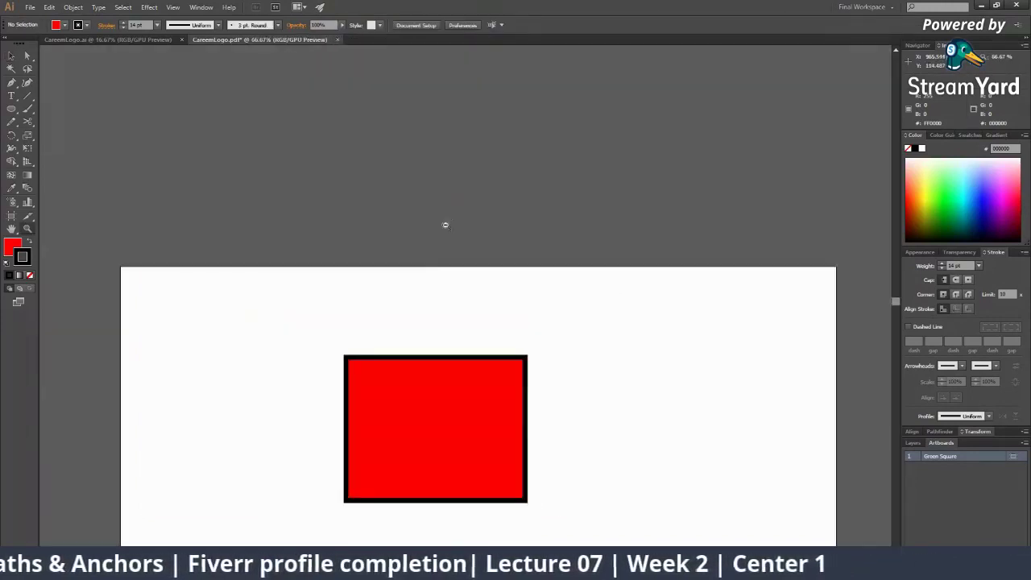
{"action": "left_click", "coordinate": [432, 261]}
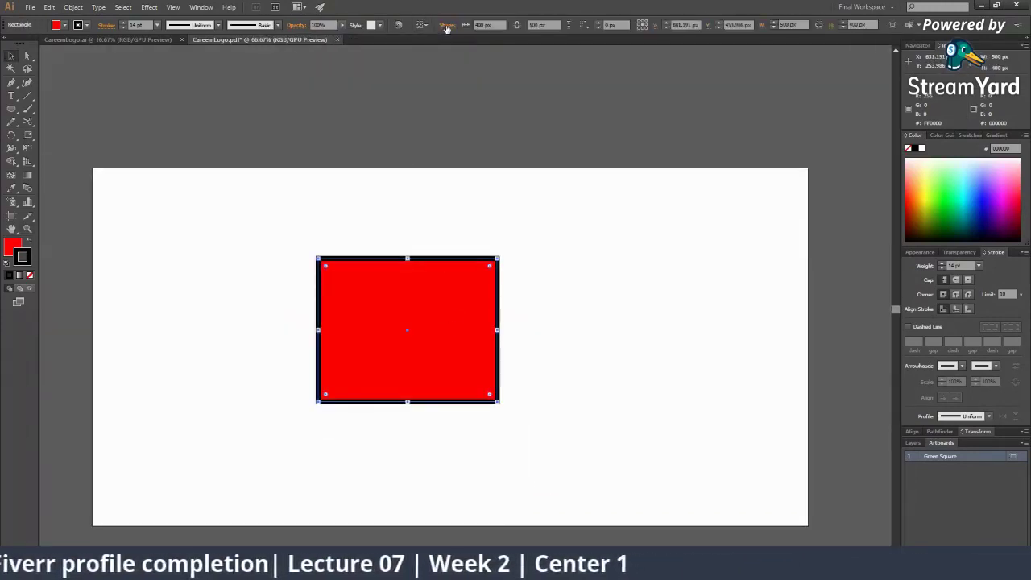
{"action": "left_click", "coordinate": [446, 25]}
{"action": "left_click", "coordinate": [379, 55]}
{"action": "left_click", "coordinate": [389, 79]}
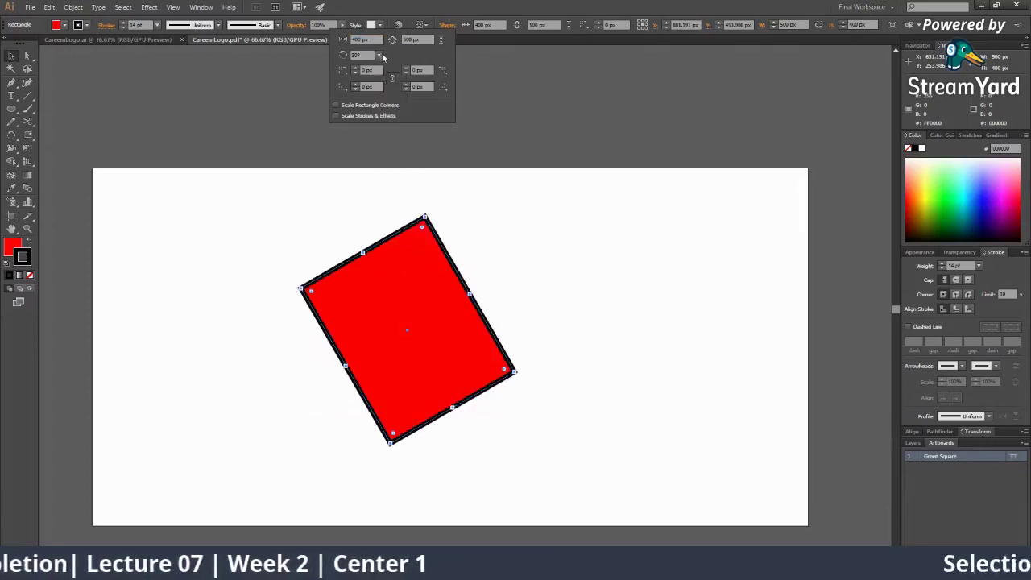
{"action": "left_click", "coordinate": [382, 55]}
{"action": "left_click", "coordinate": [389, 89]}
{"action": "left_click", "coordinate": [379, 55]}
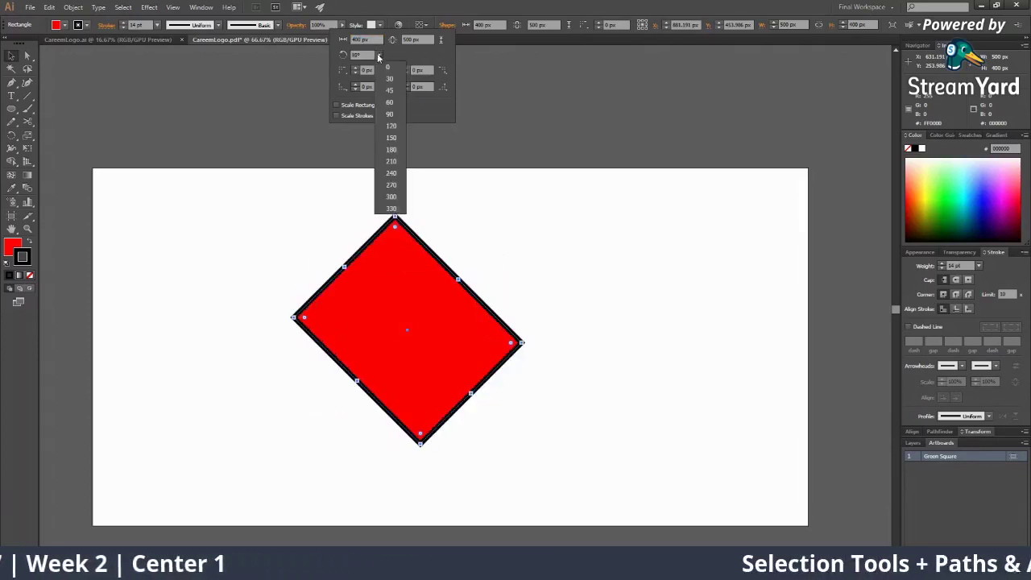
{"action": "left_click", "coordinate": [391, 102]}
Step: Continue the rectangle's rotation through the preset angles 90°, 120° and 150°
{"action": "left_click", "coordinate": [379, 55]}
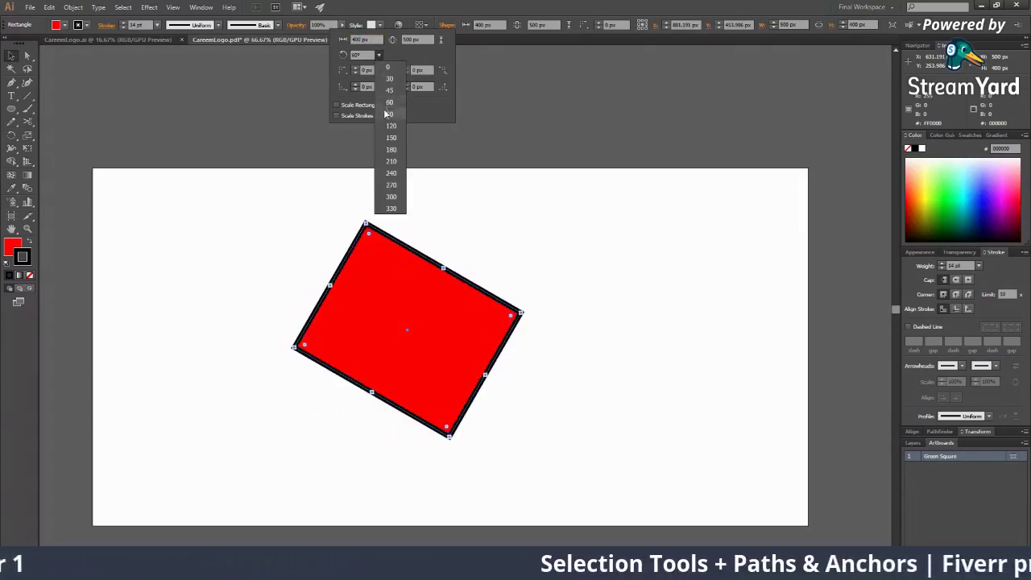
{"action": "left_click", "coordinate": [390, 113]}
{"action": "left_click", "coordinate": [379, 55]}
{"action": "left_click", "coordinate": [390, 126]}
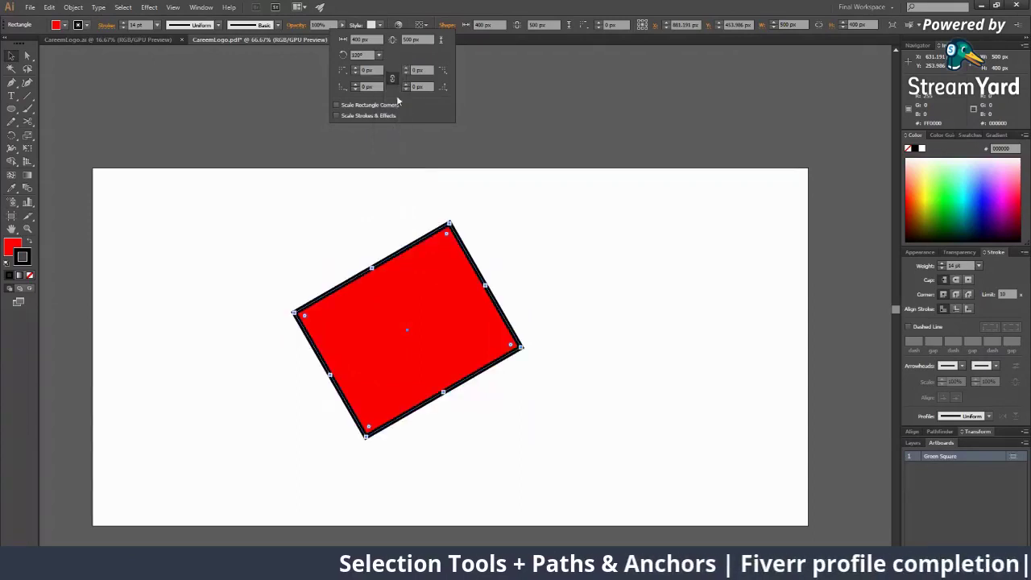
{"action": "left_click", "coordinate": [379, 54]}
{"action": "left_click", "coordinate": [394, 138]}
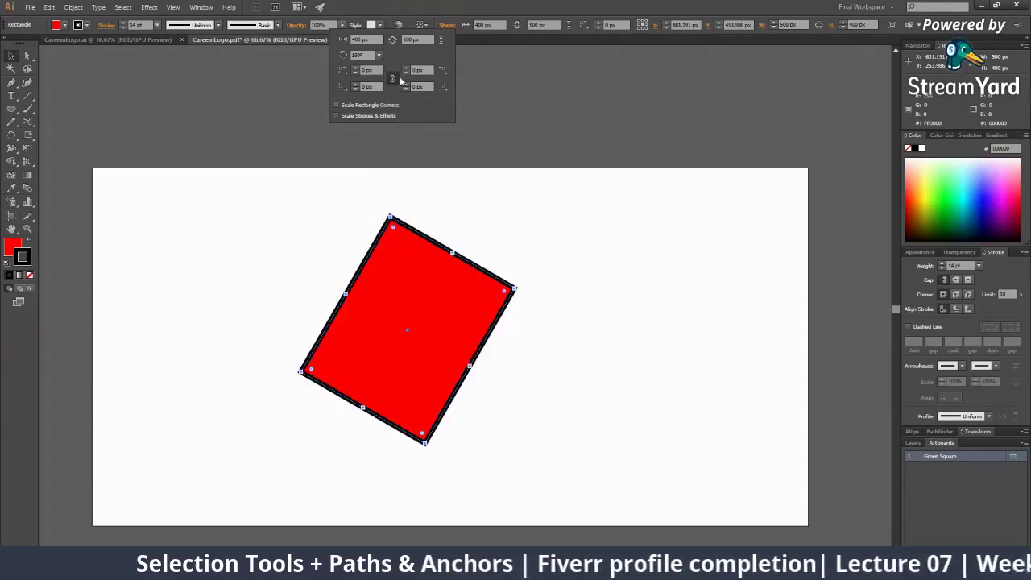
Step: Reset the rectangle's rotation angle to 0° and close the shape properties
{"action": "left_click", "coordinate": [378, 55]}
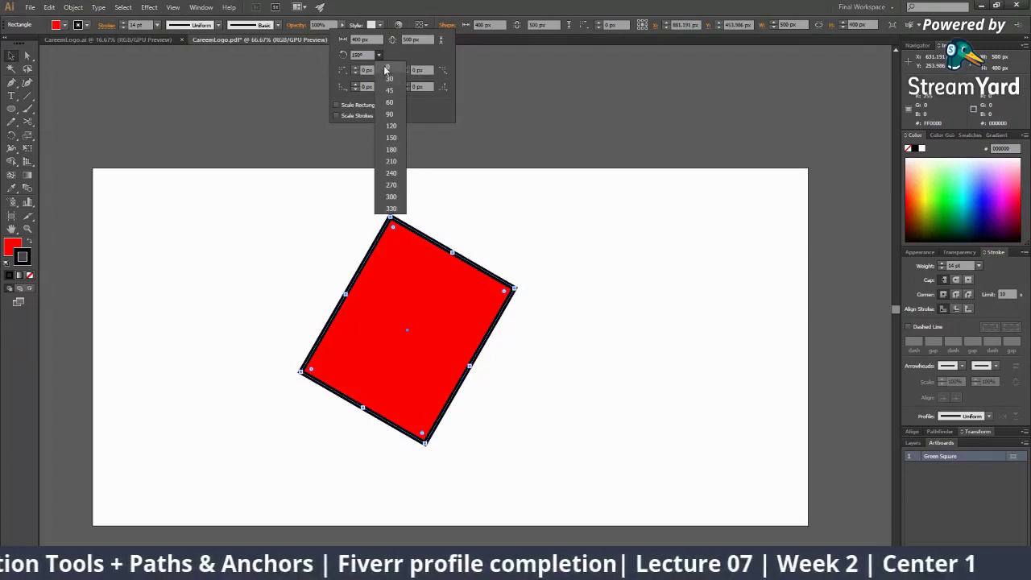
{"action": "left_click", "coordinate": [388, 71]}
{"action": "left_click", "coordinate": [730, 243]}
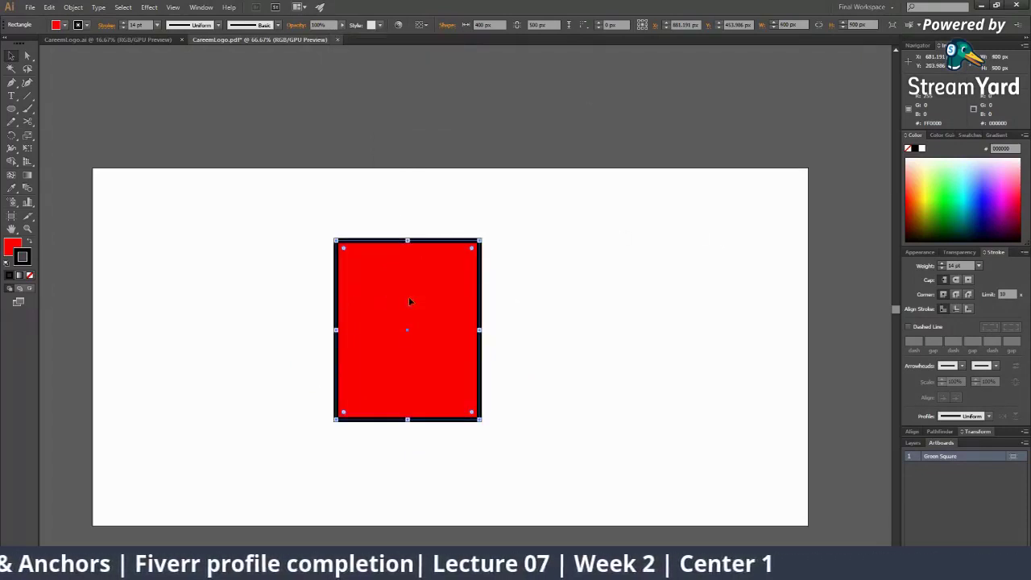
Step: Remove the black stroke from the red rectangle and deselect it
{"action": "scroll", "coordinate": [444, 297], "scroll_direction": "up", "scroll_amount": 2}
{"action": "left_click_drag", "start_coordinate": [338, 297], "coordinate": [340, 266]}
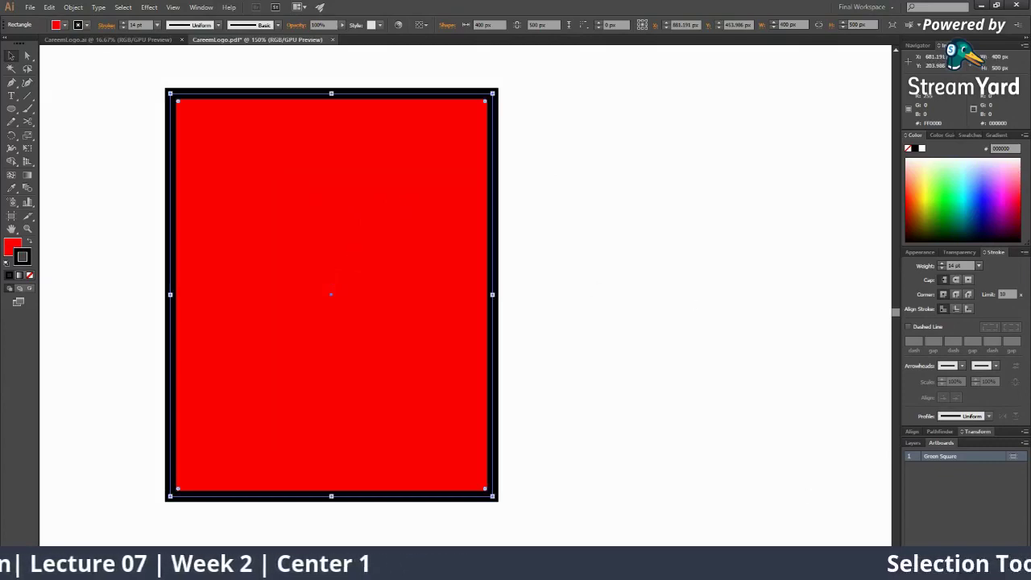
{"action": "left_click", "coordinate": [580, 265]}
{"action": "left_click", "coordinate": [472, 154]}
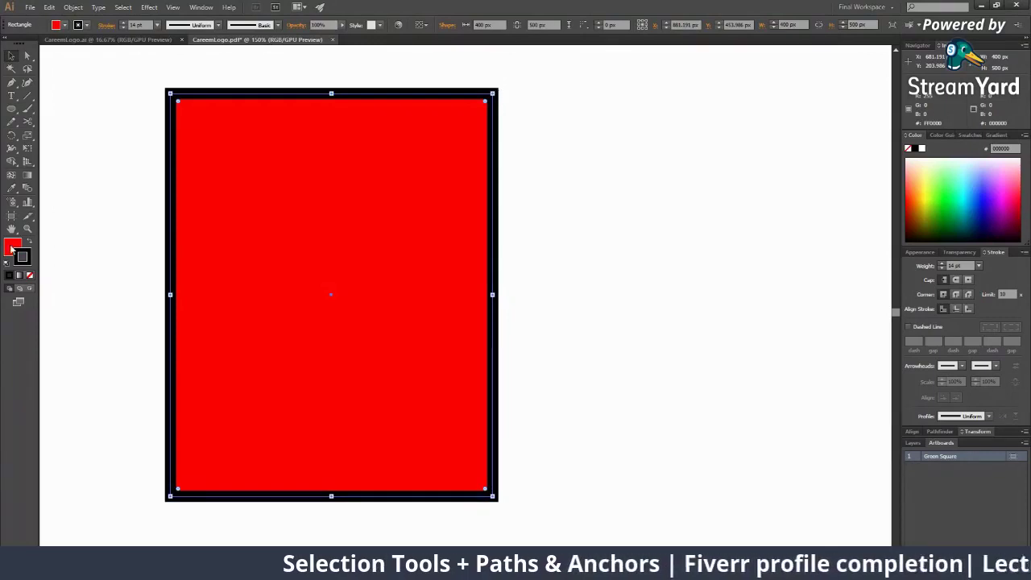
{"action": "left_click", "coordinate": [30, 275]}
{"action": "left_click", "coordinate": [553, 166]}
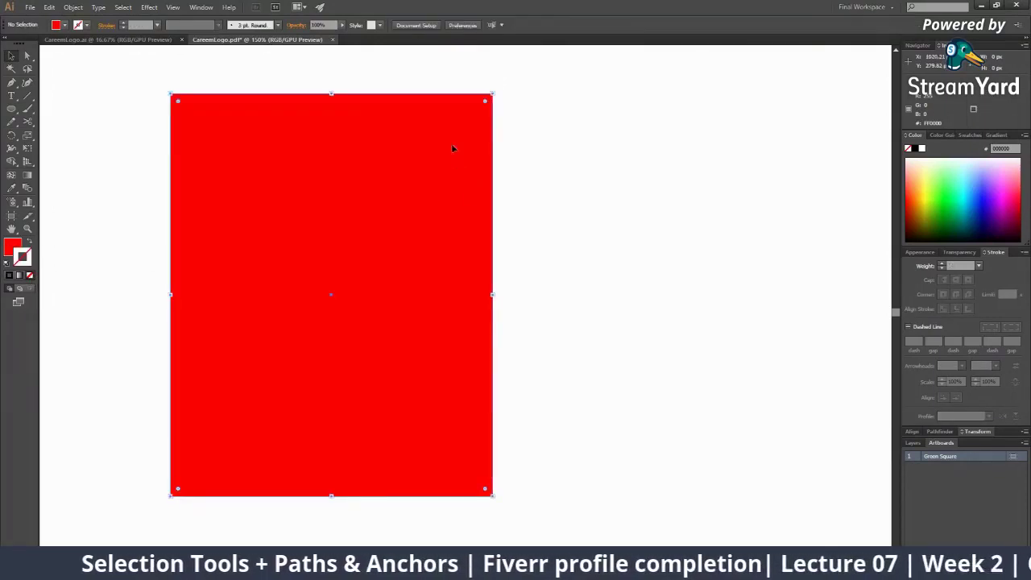
Step: Select the red rectangle, try rotating it freehand about its centre, and undo the rotation
{"action": "left_click", "coordinate": [452, 147]}
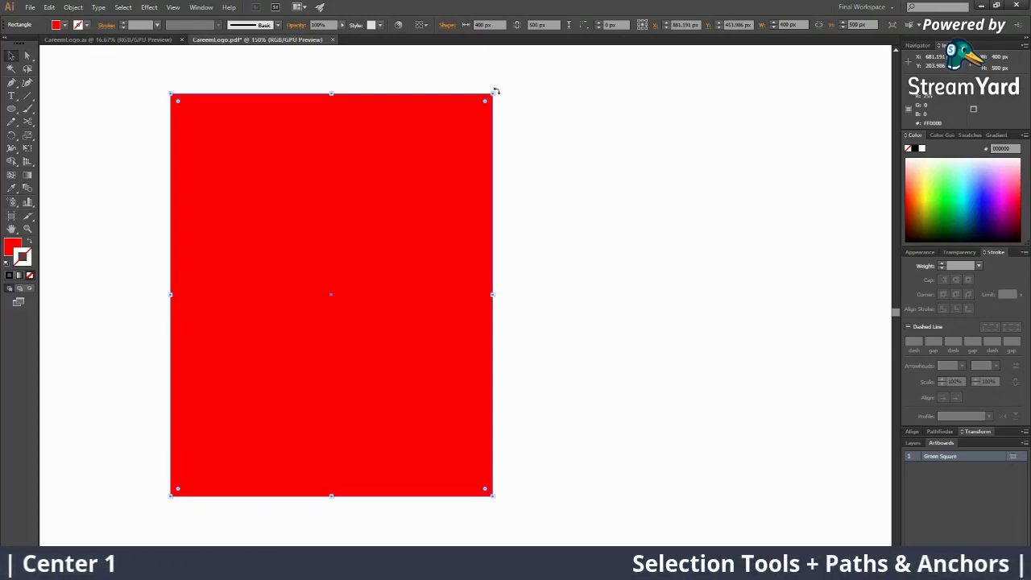
{"action": "scroll", "coordinate": [496, 91], "scroll_direction": "up", "scroll_amount": 1}
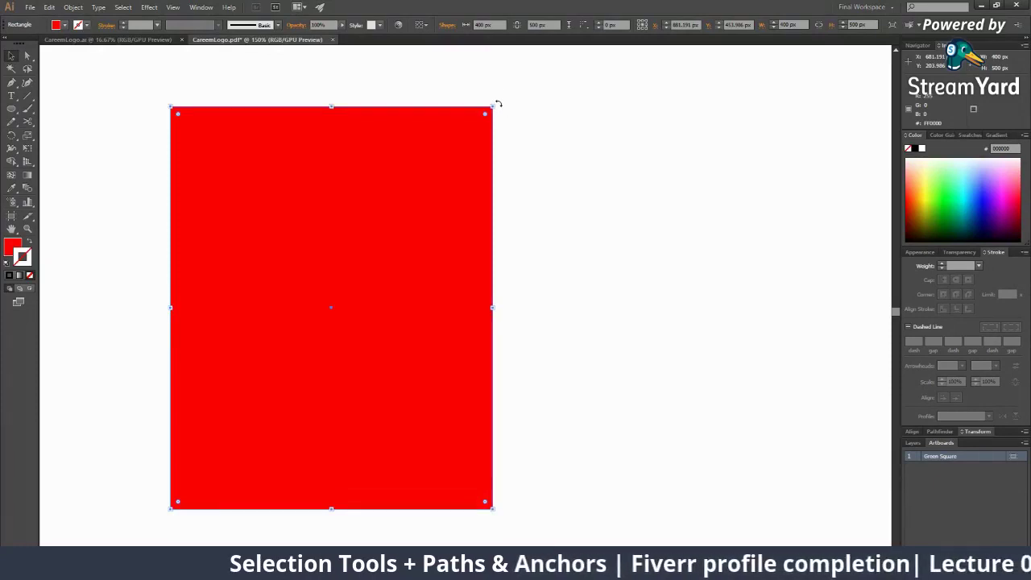
{"action": "left_click_drag", "start_coordinate": [498, 104], "coordinate": [451, 161]}
{"action": "key", "text": "ctrl+z"}
{"action": "key", "text": "ctrl+z"}
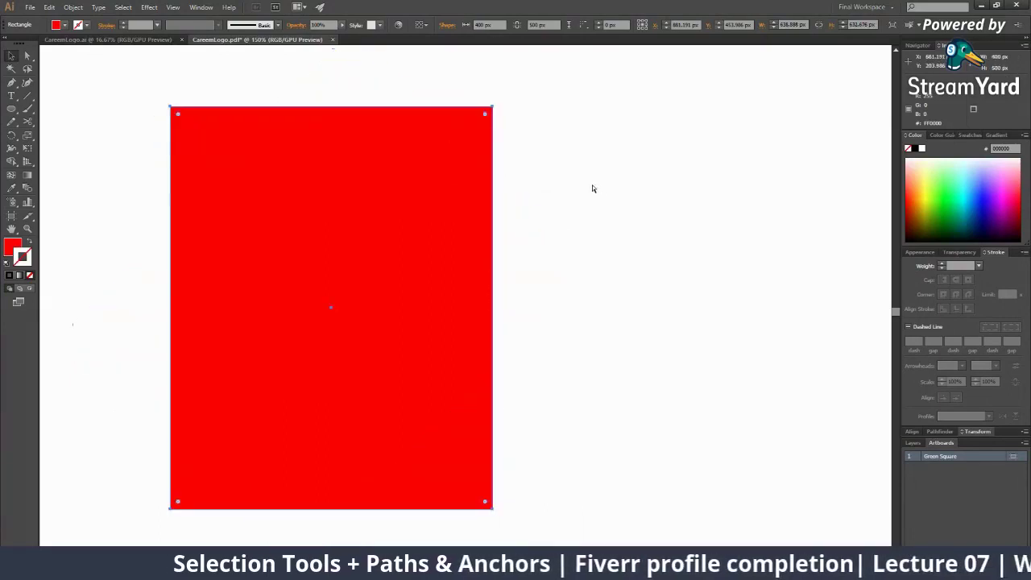
Step: Reselect the red rectangle and rotate it by 90° into landscape orientation
{"action": "key", "text": "ctrl+minus"}
{"action": "scroll", "coordinate": [460, 258], "scroll_direction": "down", "scroll_amount": 2}
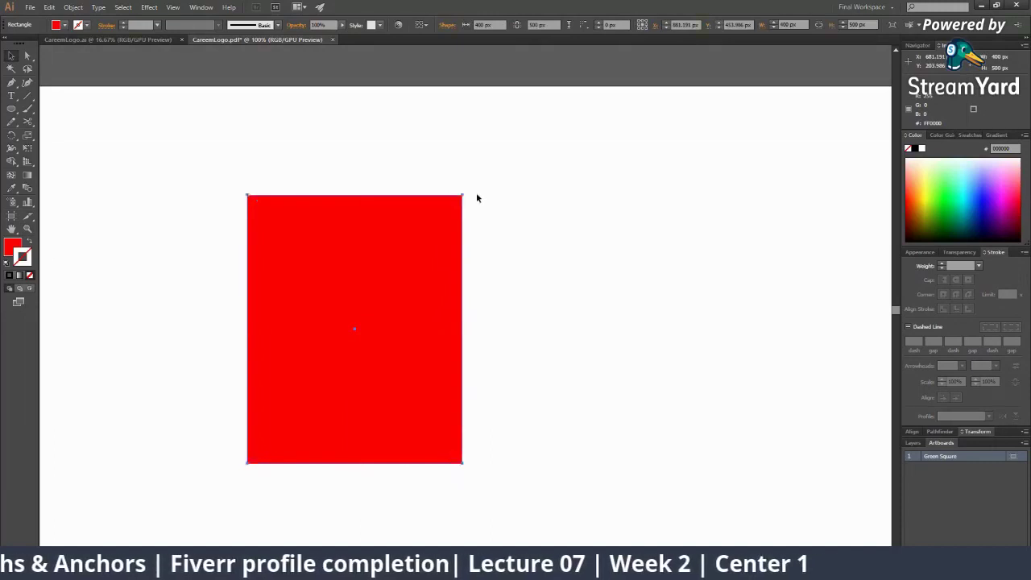
{"action": "left_click", "coordinate": [474, 193]}
{"action": "key", "text": "ctrl+a"}
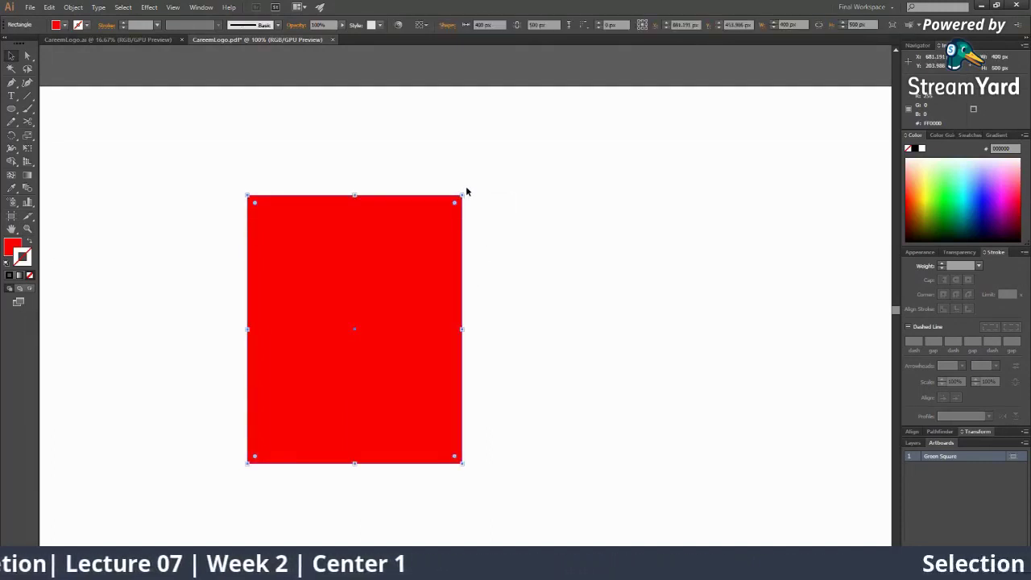
{"action": "left_click_drag", "start_coordinate": [465, 190], "coordinate": [552, 242]}
{"action": "left_click_drag", "start_coordinate": [531, 312], "coordinate": [539, 414]}
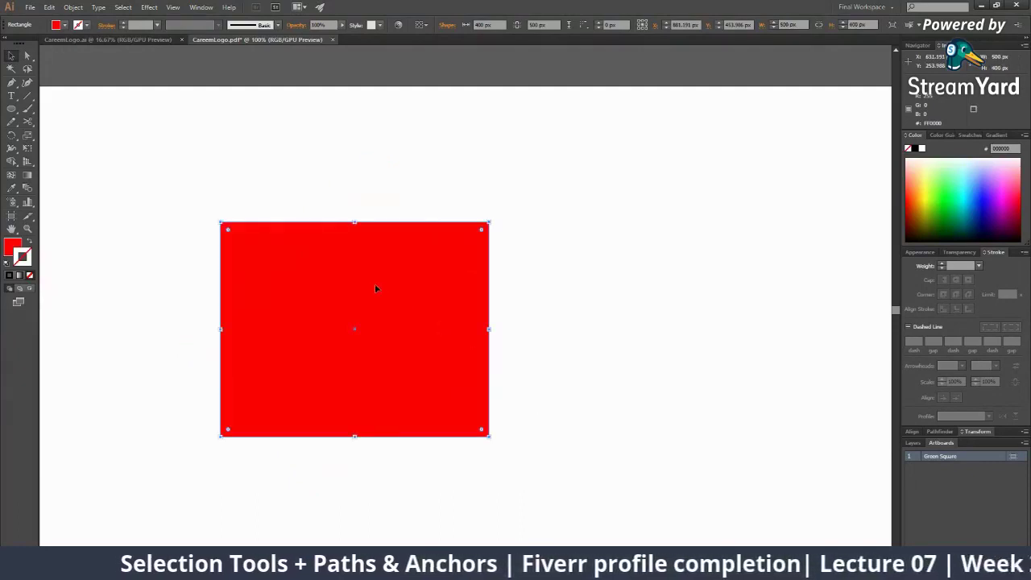
Step: Rotate the rectangle by 45° and continue in another 45° turn to portrait orientation
{"action": "left_click_drag", "start_coordinate": [375, 283], "coordinate": [405, 189]}
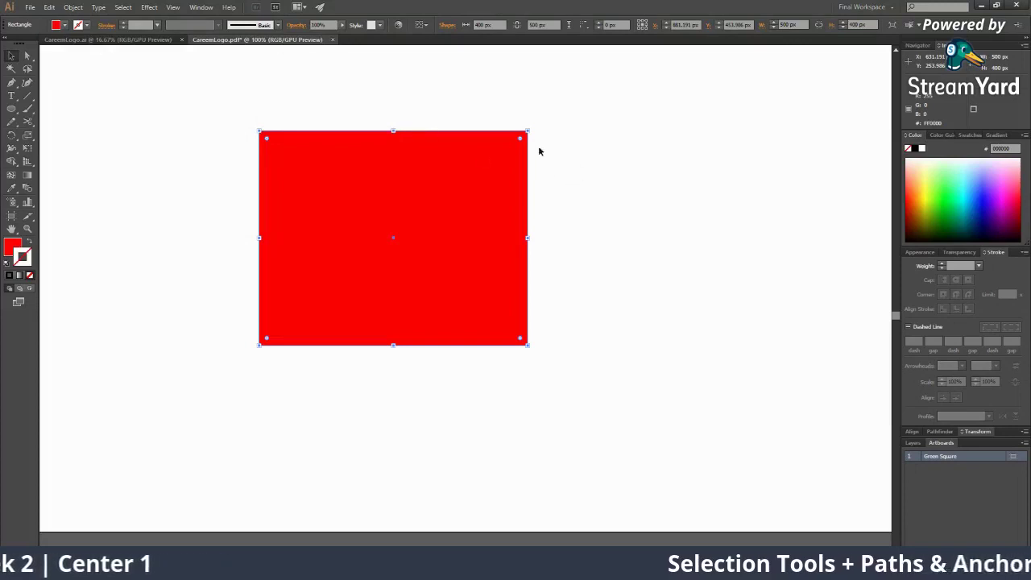
{"action": "left_click_drag", "start_coordinate": [531, 127], "coordinate": [549, 203]}
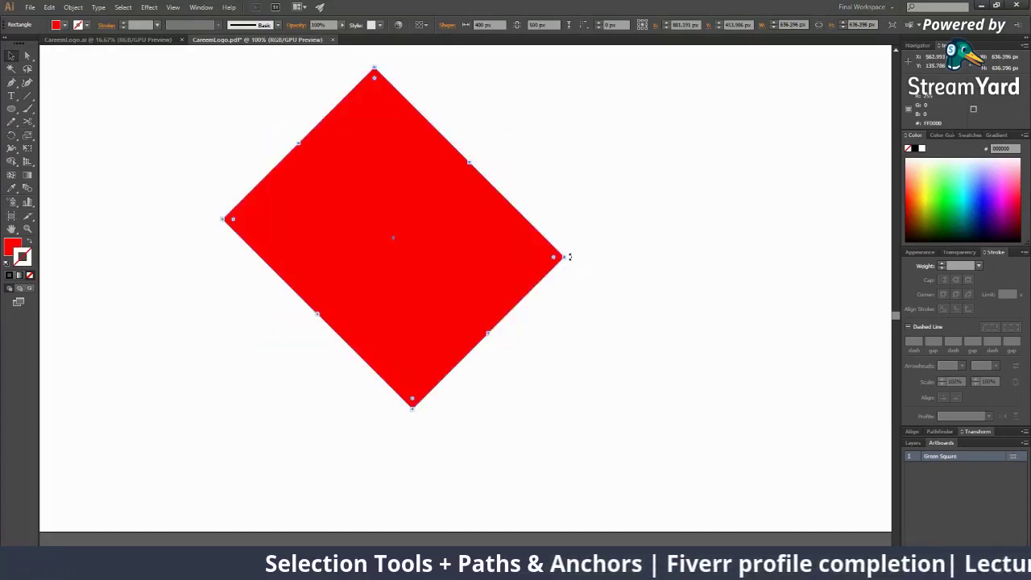
{"action": "left_click_drag", "start_coordinate": [571, 282], "coordinate": [541, 335]}
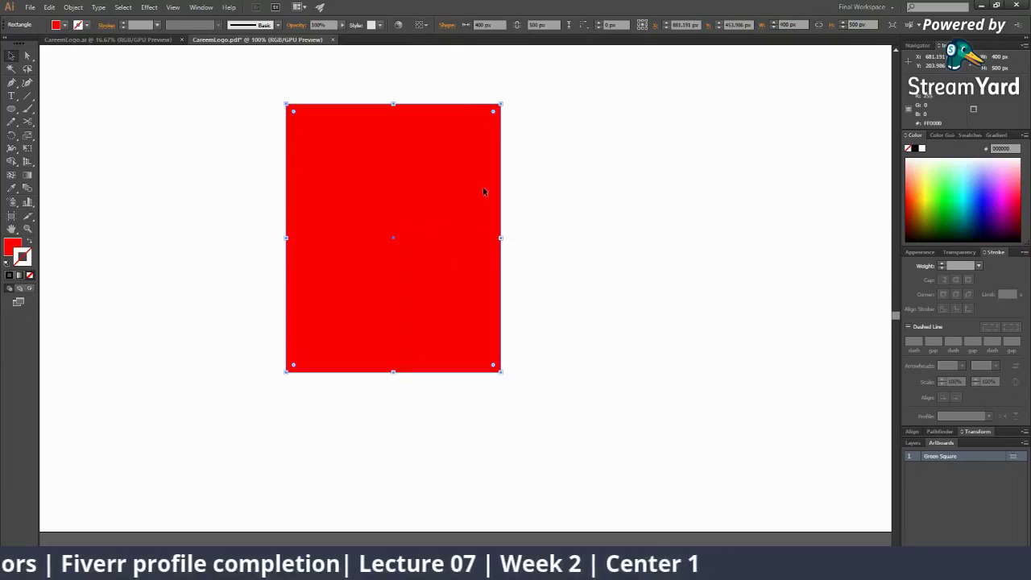
Step: Rotate the rectangle about 30° clockwise freehand, and set its rotation angle to 30° in the shape properties
{"action": "left_click_drag", "start_coordinate": [504, 104], "coordinate": [585, 165]}
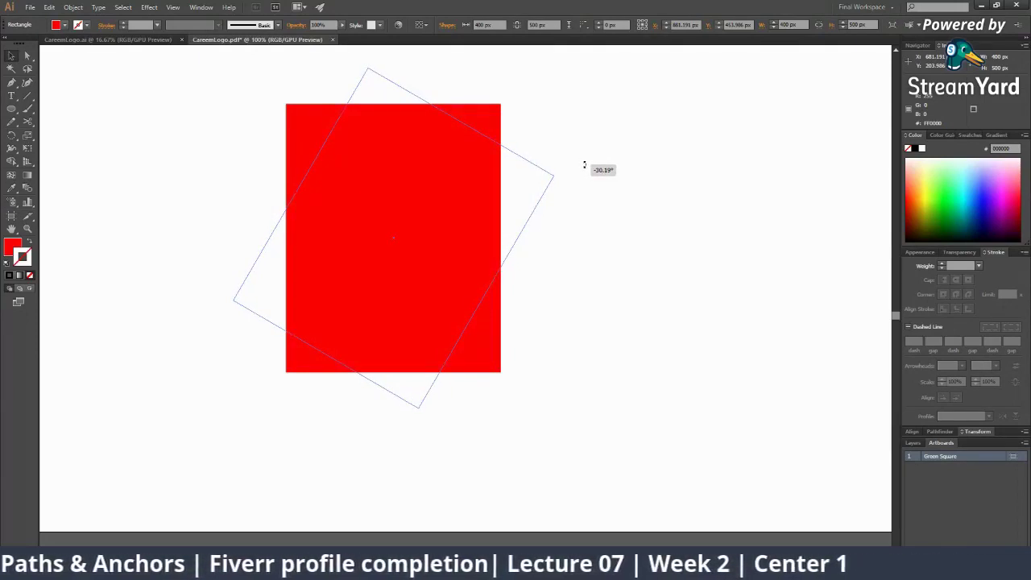
{"action": "left_click_drag", "start_coordinate": [585, 165], "coordinate": [582, 166]}
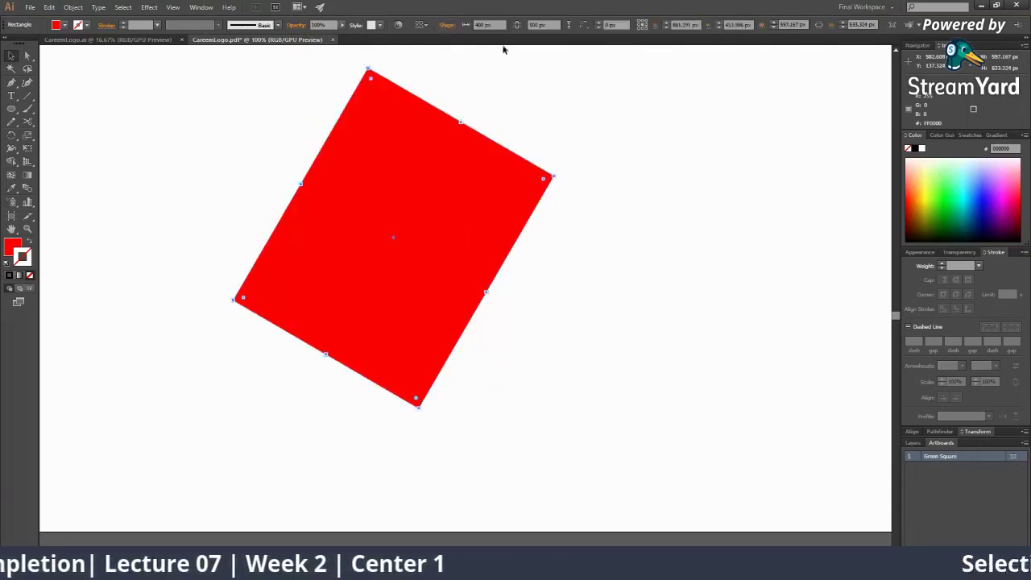
{"action": "left_click", "coordinate": [445, 25]}
{"action": "left_click", "coordinate": [363, 53]}
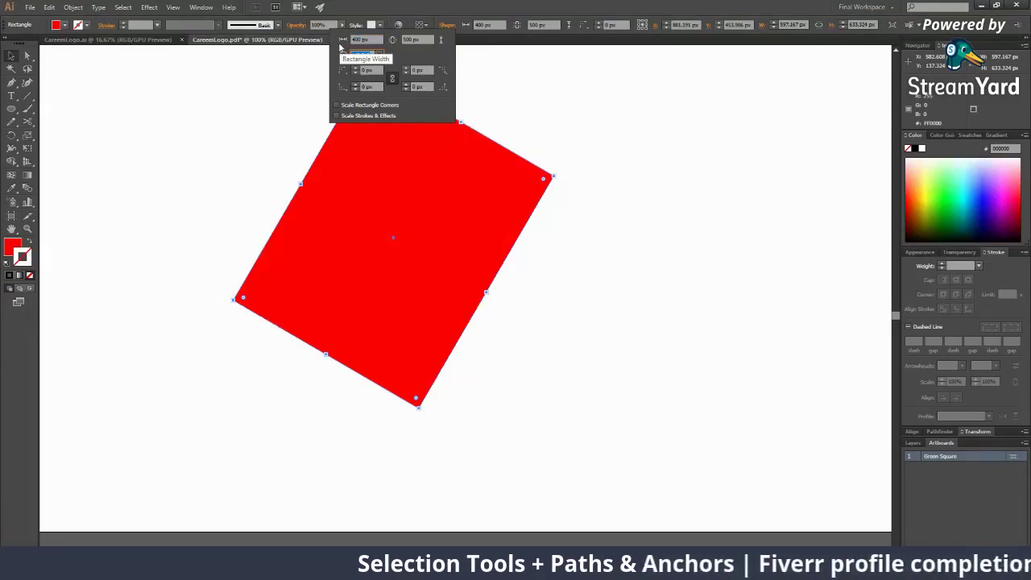
{"action": "key", "text": "Return"}
{"action": "key", "text": "Return"}
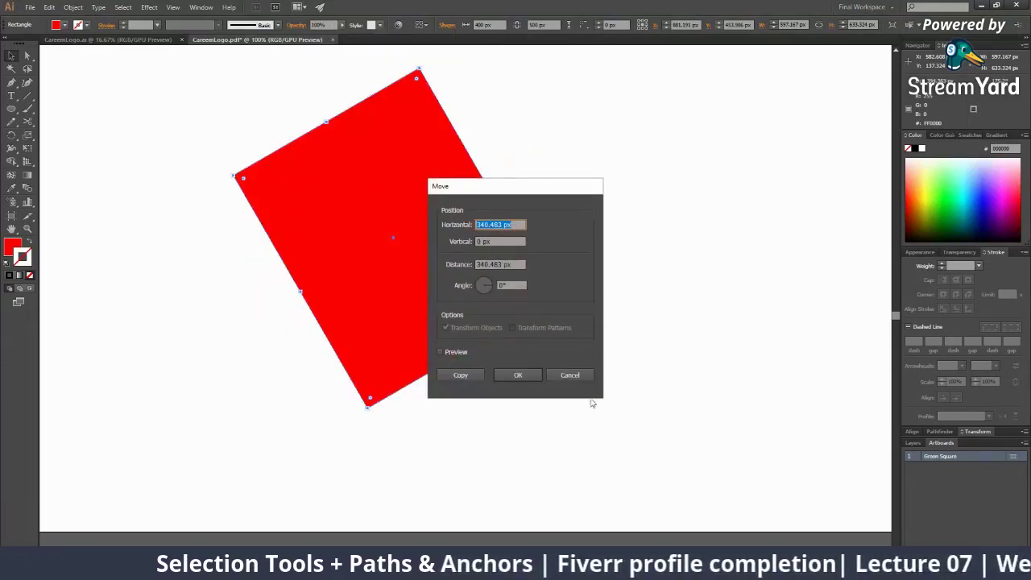
{"action": "left_click", "coordinate": [570, 374]}
Step: Reselect the tilted rectangle and check its rotation angle in the shape properties
{"action": "key", "text": "ctrl+0"}
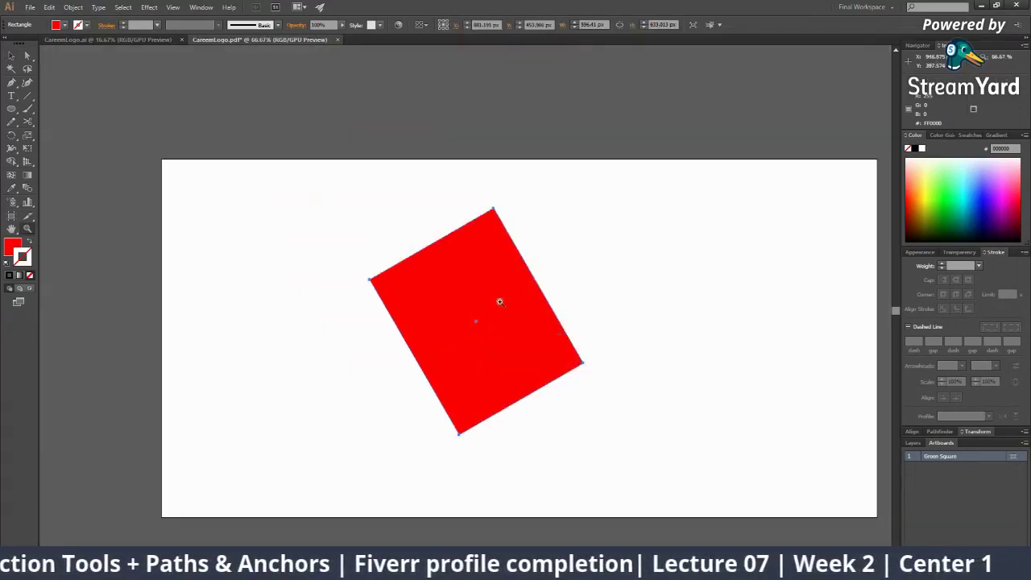
{"action": "key", "text": "ctrl+1"}
{"action": "left_click", "coordinate": [650, 277]}
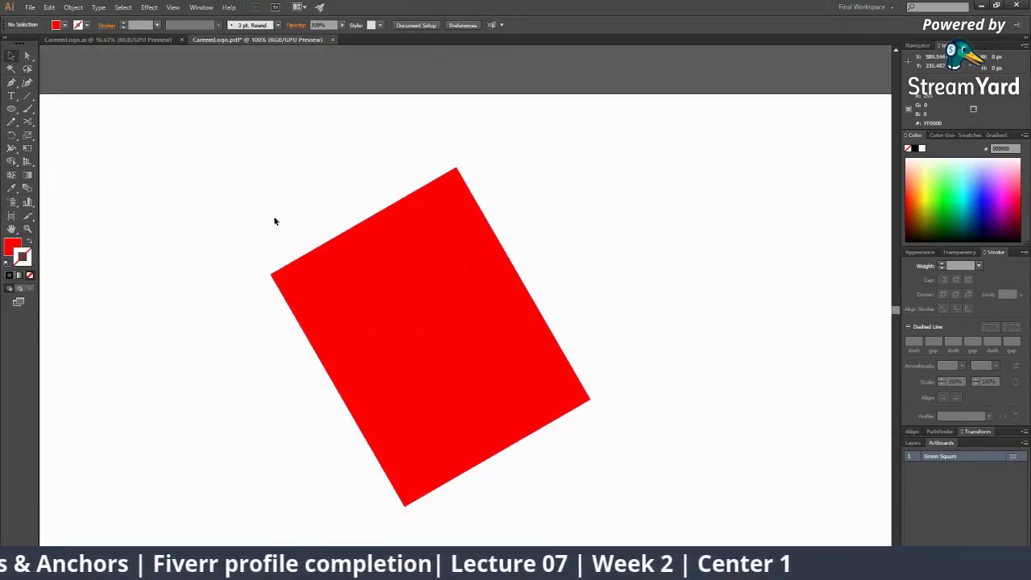
{"action": "left_click", "coordinate": [444, 274]}
{"action": "left_click", "coordinate": [445, 25]}
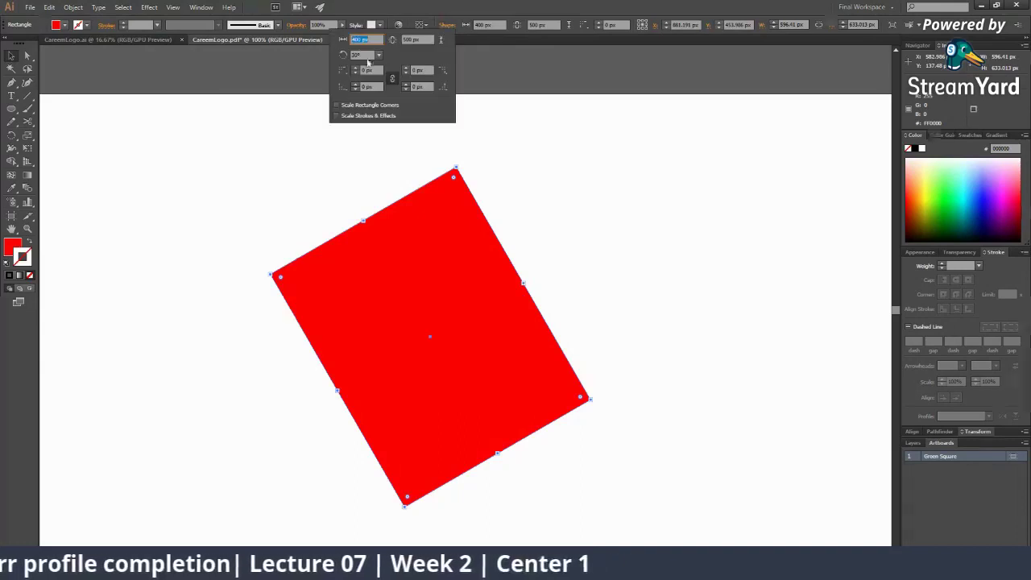
{"action": "left_click", "coordinate": [714, 278]}
{"action": "left_click", "coordinate": [439, 274]}
{"action": "key", "text": "ctrl+minus"}
{"action": "key", "text": "ctrl+minus"}
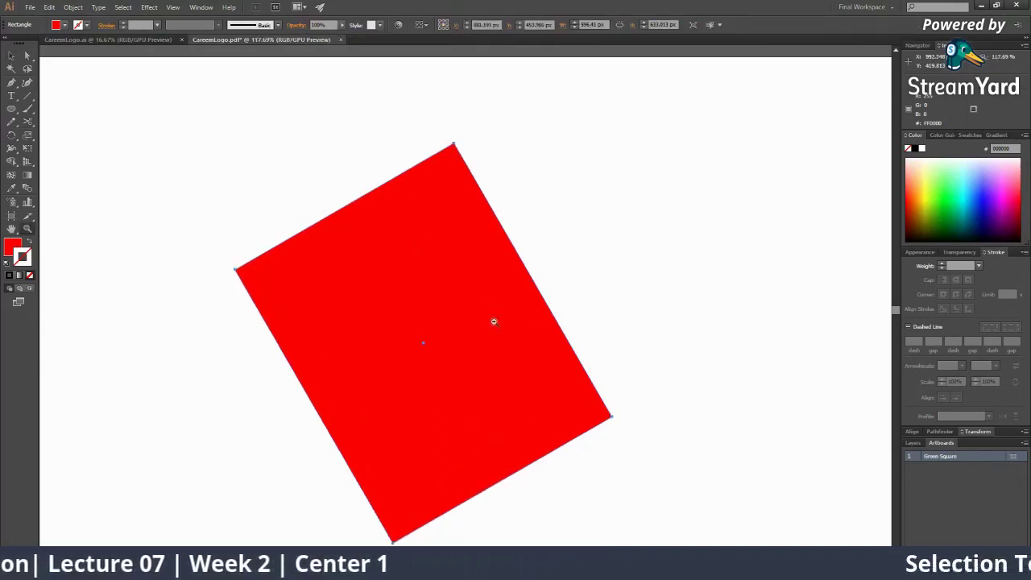
{"action": "left_click", "coordinate": [490, 424]}
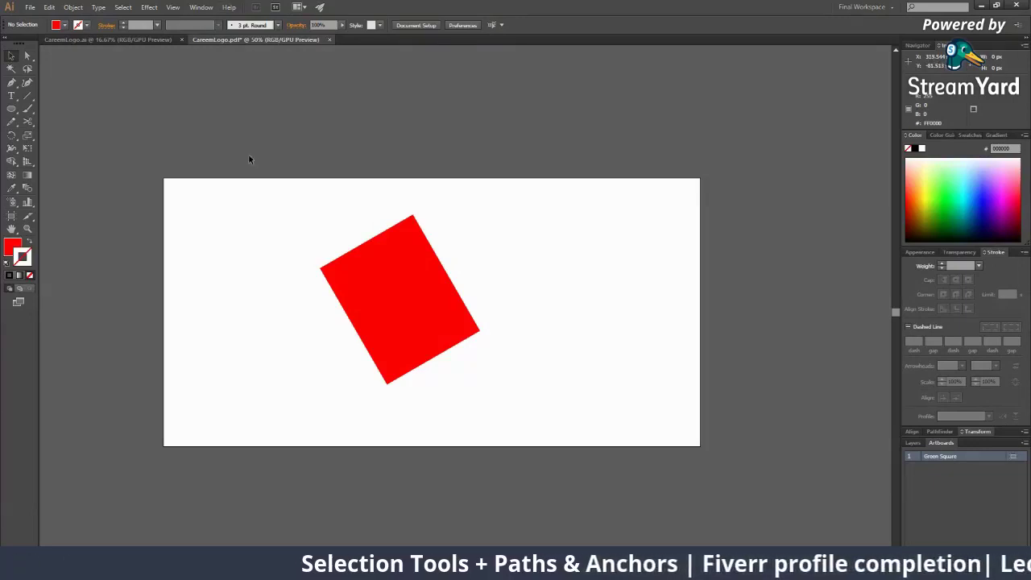
Step: Rotate the tilted rectangle freehand until it stands upright, and deselect it
{"action": "left_click", "coordinate": [382, 272]}
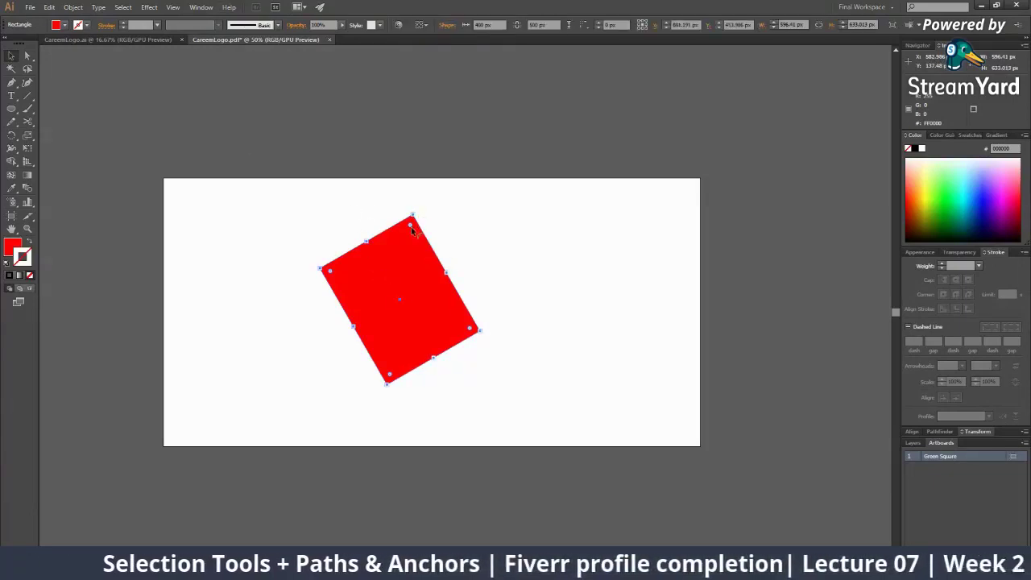
{"action": "left_click_drag", "start_coordinate": [410, 226], "coordinate": [506, 169]}
{"action": "left_click", "coordinate": [406, 295]}
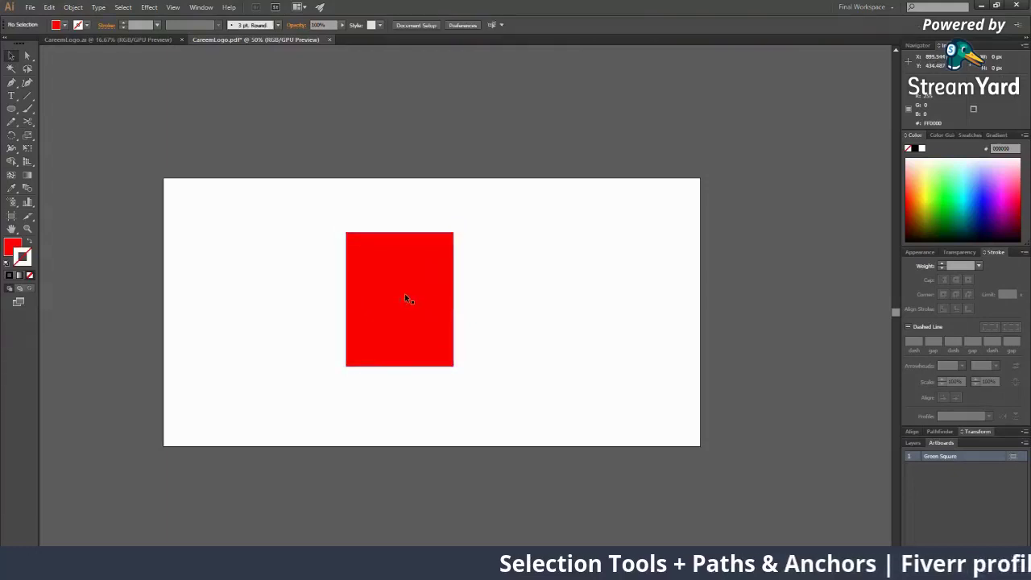
{"action": "left_click", "coordinate": [15, 58]}
{"action": "left_click", "coordinate": [482, 293]}
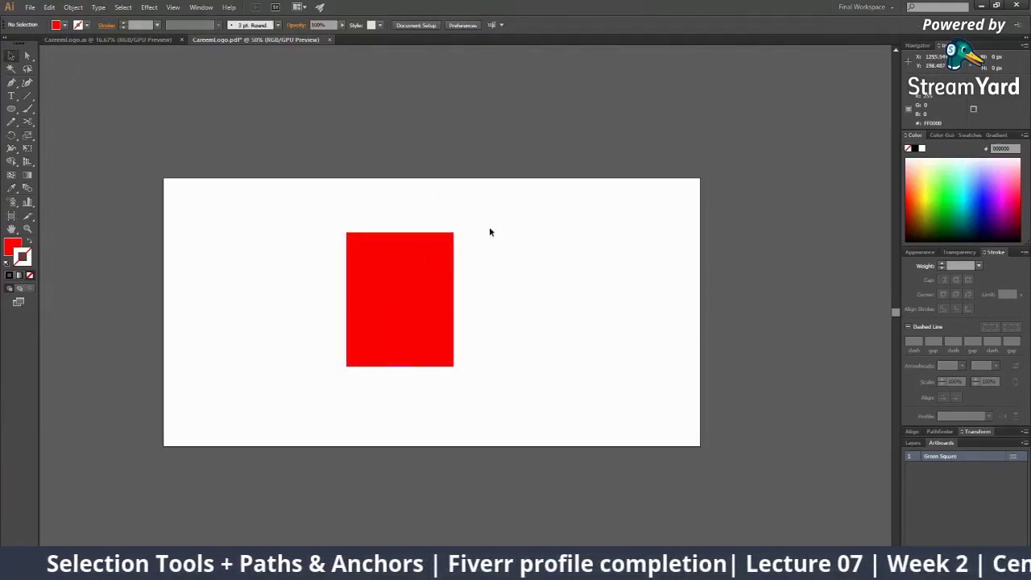
{"action": "left_click", "coordinate": [411, 255]}
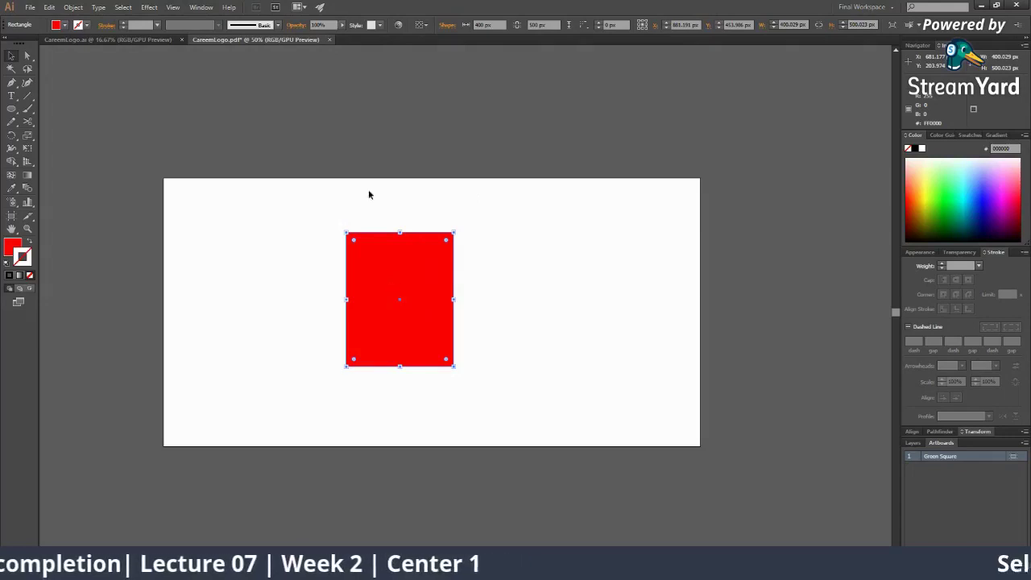
{"action": "left_click", "coordinate": [513, 190]}
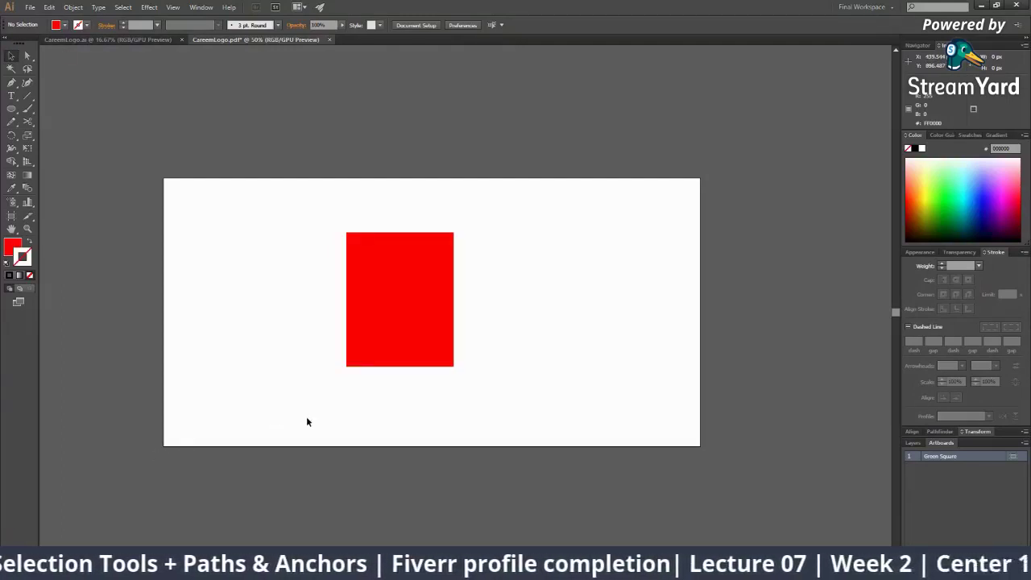
Step: Switch to the StreamYard broadcast and read the viewers' latest comments
{"action": "key", "text": "alt+Tab"}
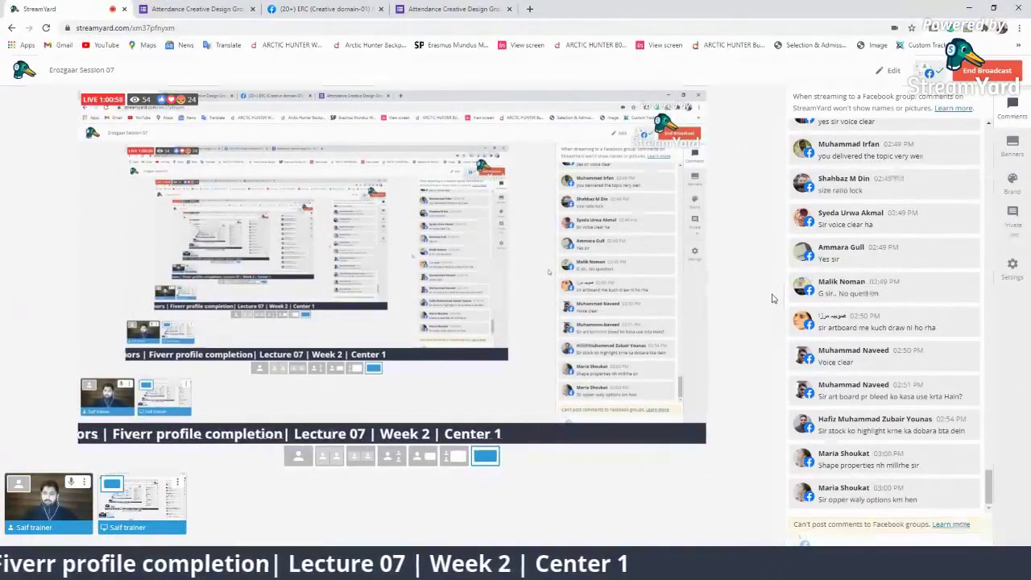
{"action": "left_click", "coordinate": [906, 389]}
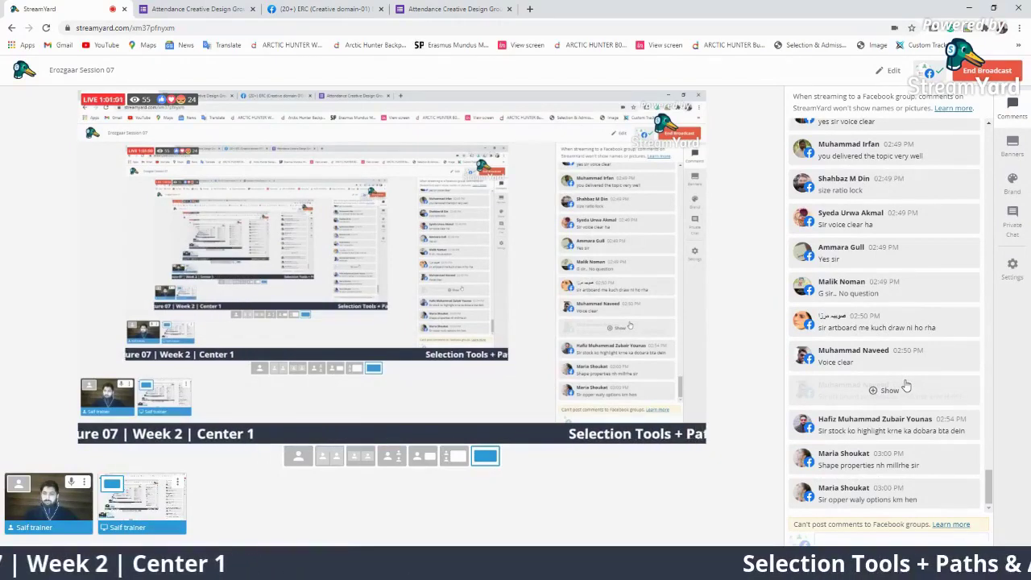
{"action": "left_click", "coordinate": [886, 425]}
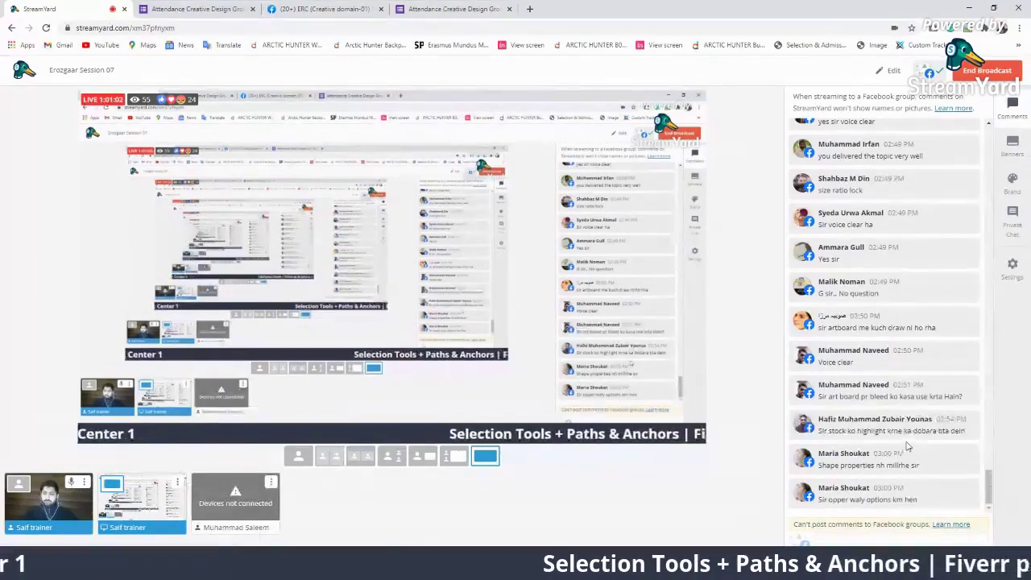
{"action": "left_click", "coordinate": [886, 425]}
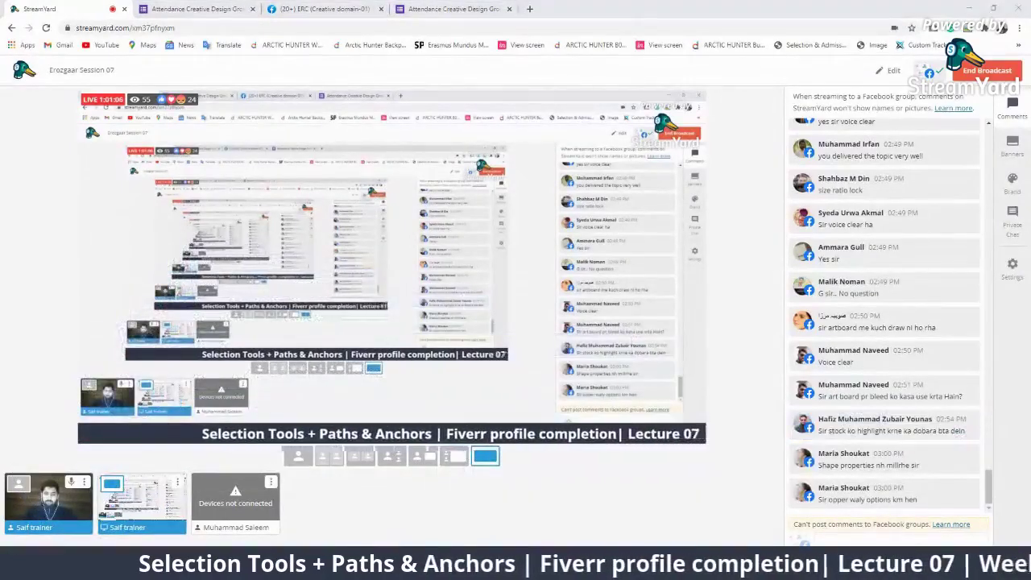
Step: Switch back to Illustrator and bring the red rectangle into view at 100% zoom
{"action": "key", "text": "alt+Tab"}
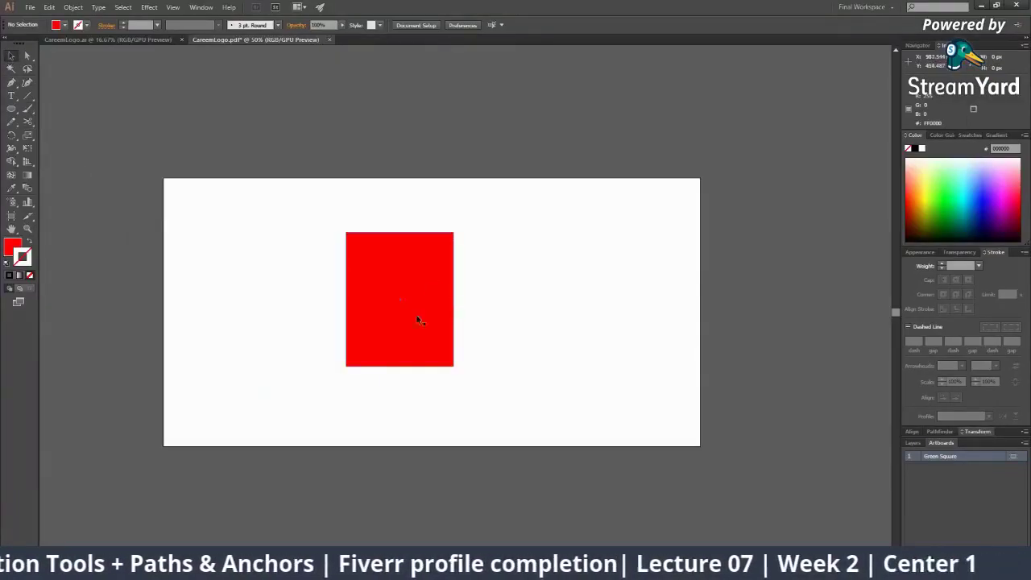
{"action": "key", "text": "z"}
{"action": "left_click", "coordinate": [431, 279]}
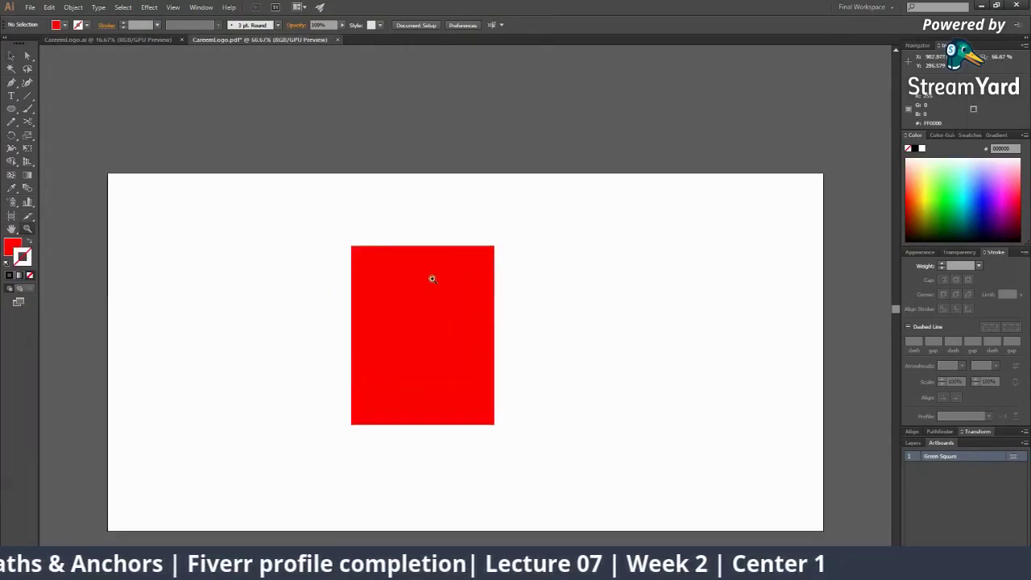
{"action": "left_click", "coordinate": [490, 322]}
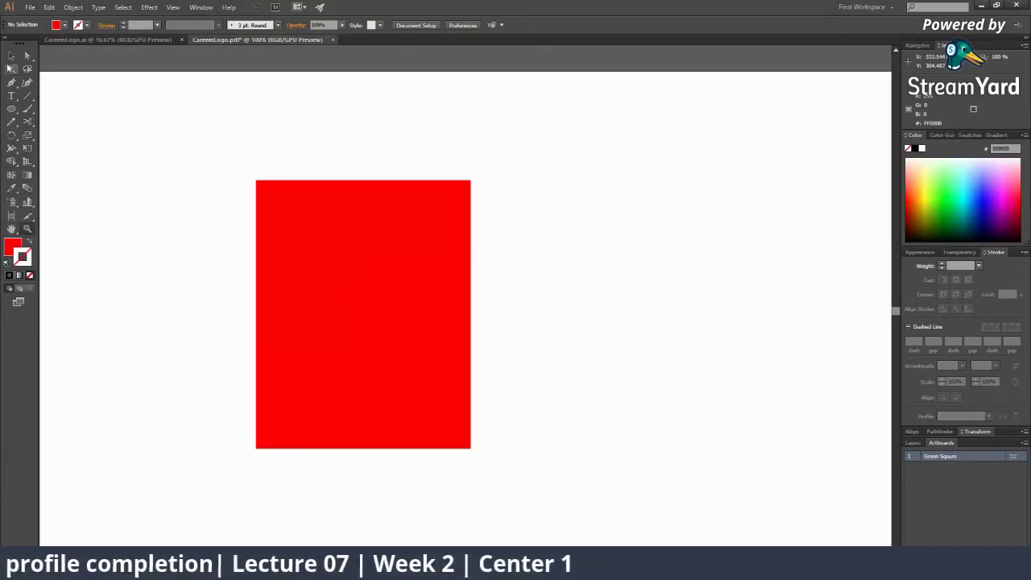
Step: Give the red rectangle a dark brown stroke with colour 3F2E0B
{"action": "left_click", "coordinate": [11, 56]}
{"action": "left_click", "coordinate": [310, 326]}
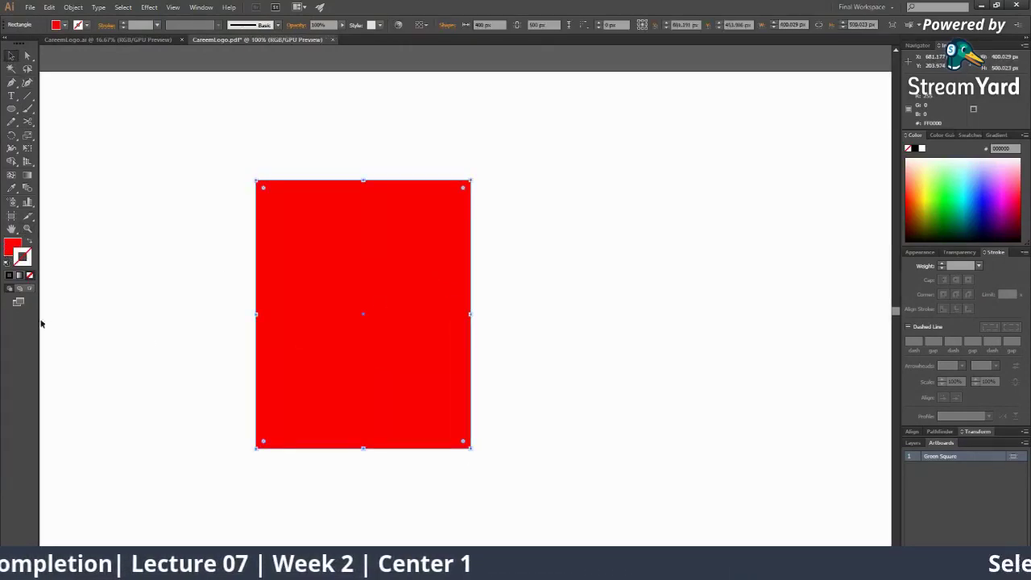
{"action": "double_click", "coordinate": [25, 258]}
{"action": "left_click_drag", "start_coordinate": [527, 256], "coordinate": [486, 324]}
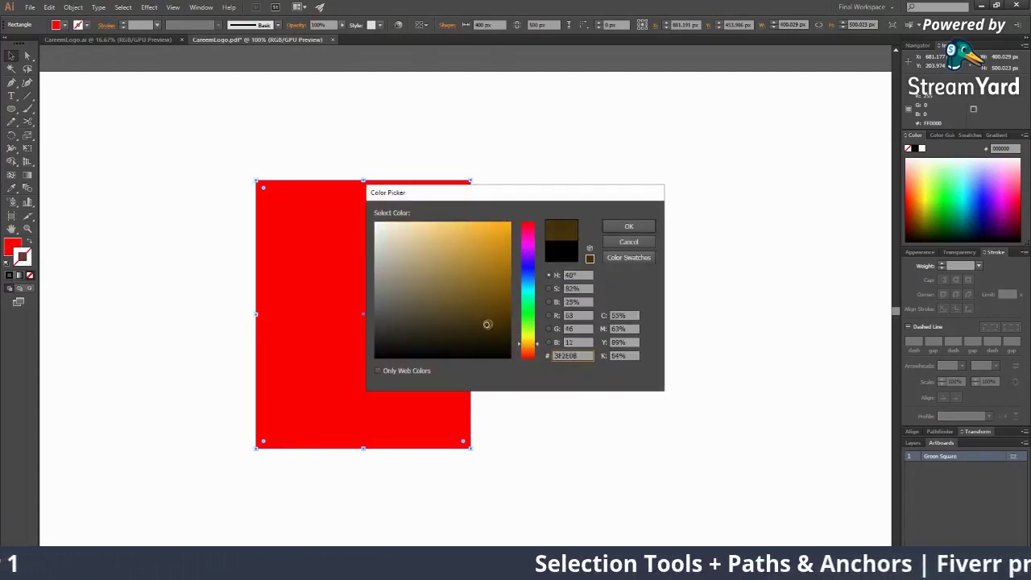
{"action": "left_click", "coordinate": [628, 226]}
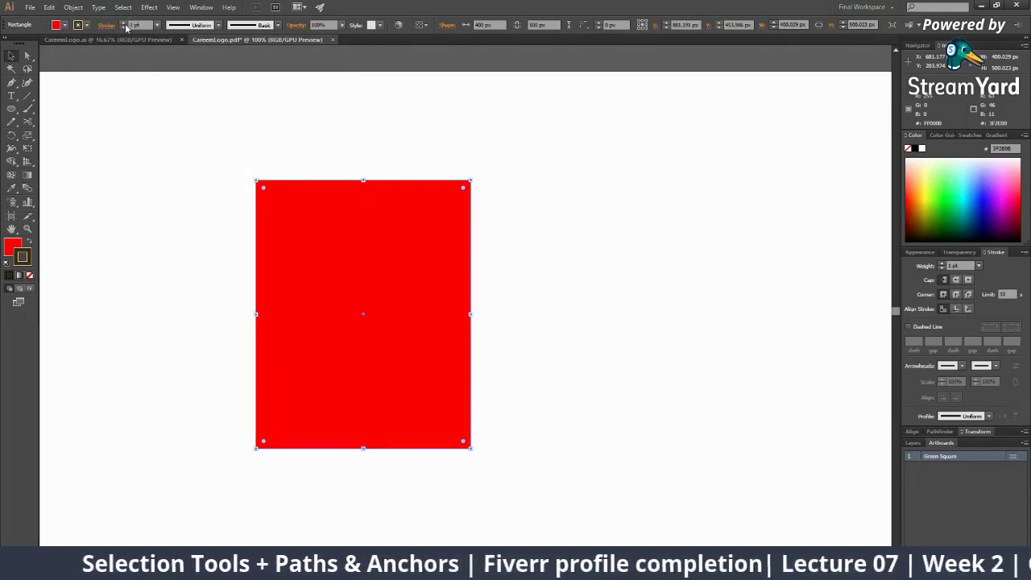
Step: Set the red rectangle's stroke weight to 26 pt
{"action": "type", "text": "4"}
{"action": "key", "text": "Return"}
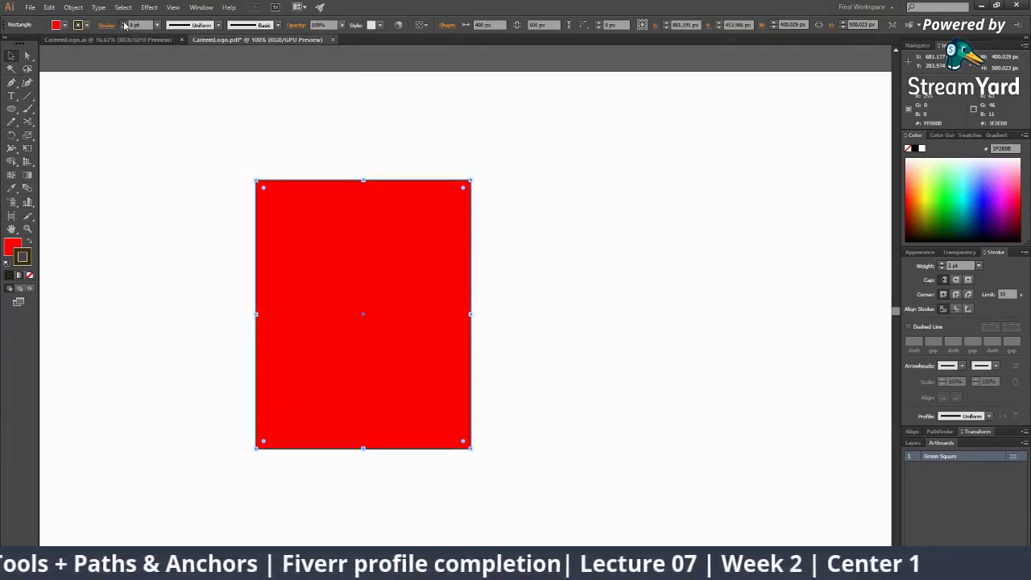
{"action": "left_click", "coordinate": [125, 23]}
{"action": "left_click", "coordinate": [124, 22]}
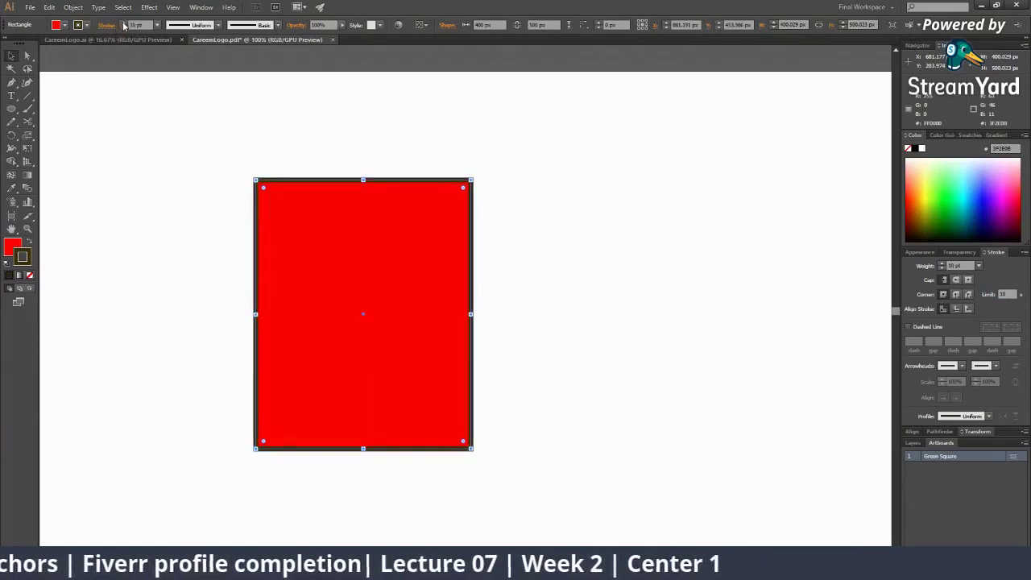
{"action": "left_click", "coordinate": [125, 22]}
{"action": "left_click", "coordinate": [125, 22]}
{"action": "left_click", "coordinate": [125, 23]}
{"action": "left_click", "coordinate": [125, 23]}
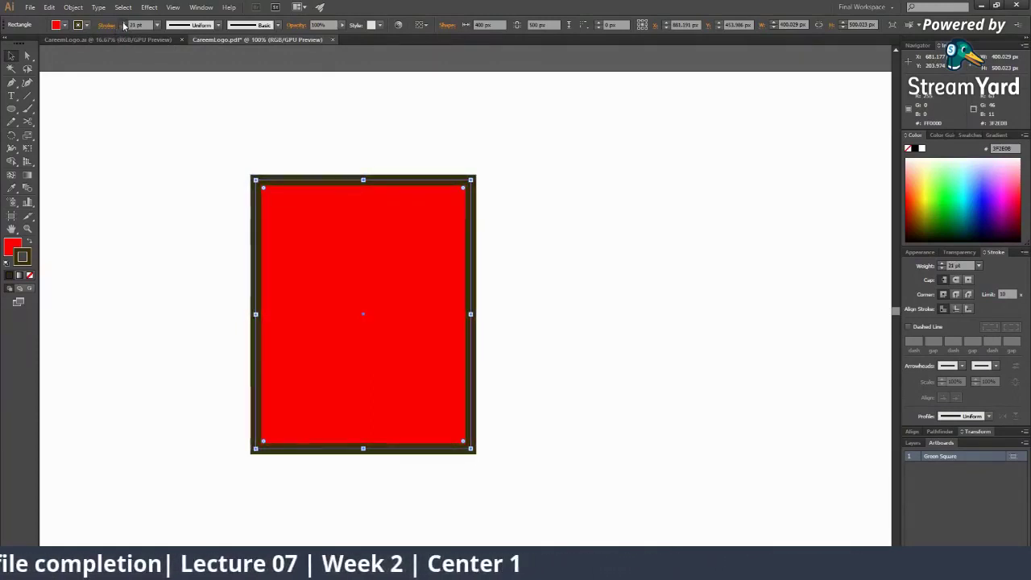
{"action": "left_click", "coordinate": [124, 22]}
{"action": "left_click", "coordinate": [124, 23]}
{"action": "left_click", "coordinate": [125, 22]}
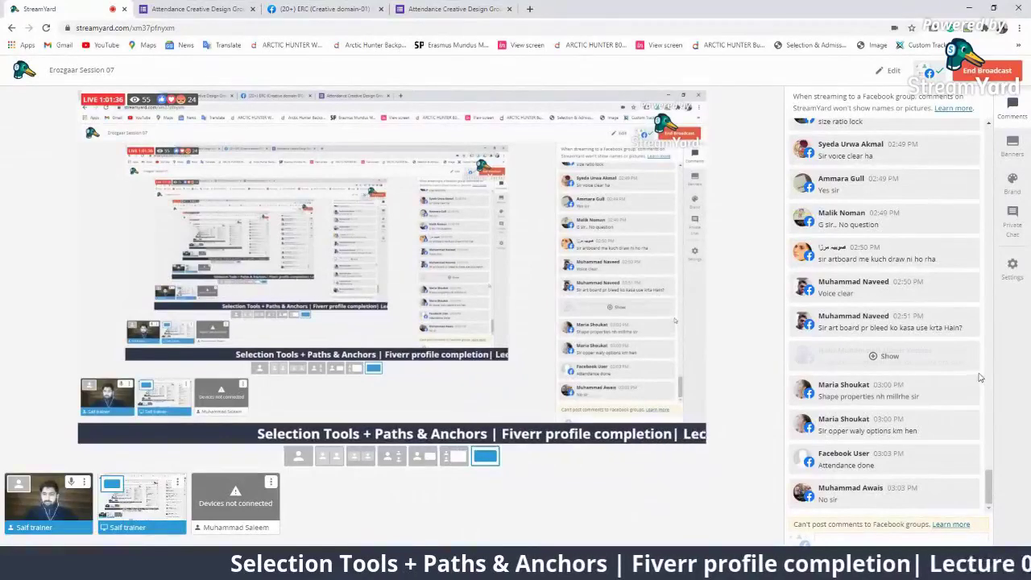
Step: Show the viewer comment "Sir opper waly options km hen" on the StreamYard broadcast, and switch back to Illustrator
{"action": "left_click", "coordinate": [920, 422]}
{"action": "left_click", "coordinate": [907, 324]}
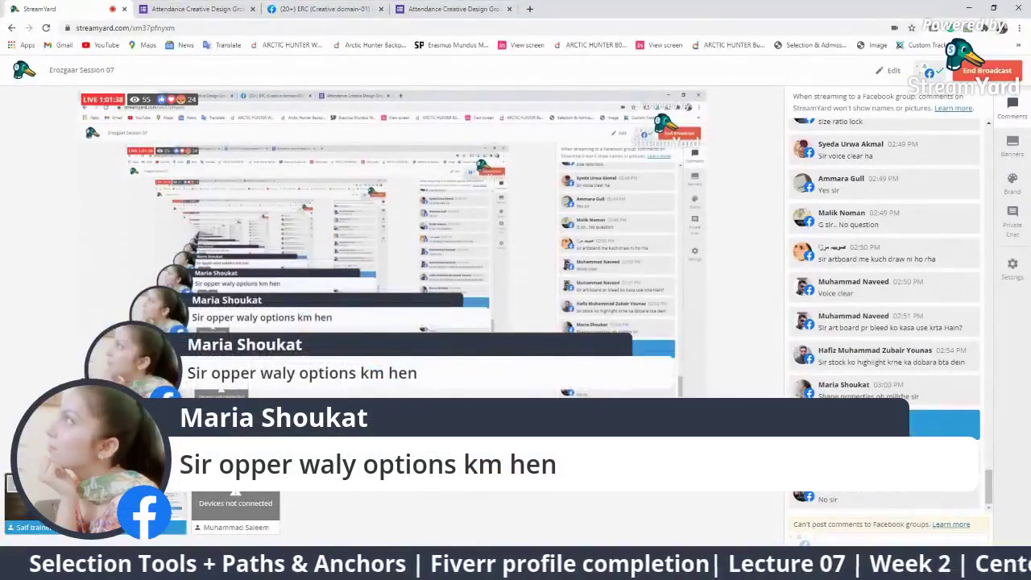
{"action": "key", "text": "alt+Tab"}
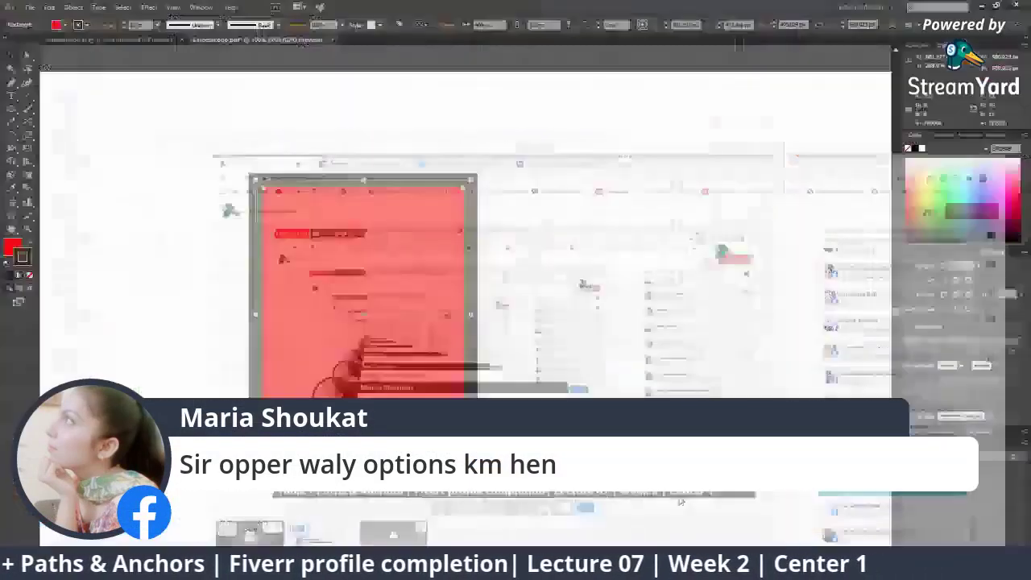
Step: Hide the default Tools panel and show it again
{"action": "left_click", "coordinate": [201, 7]}
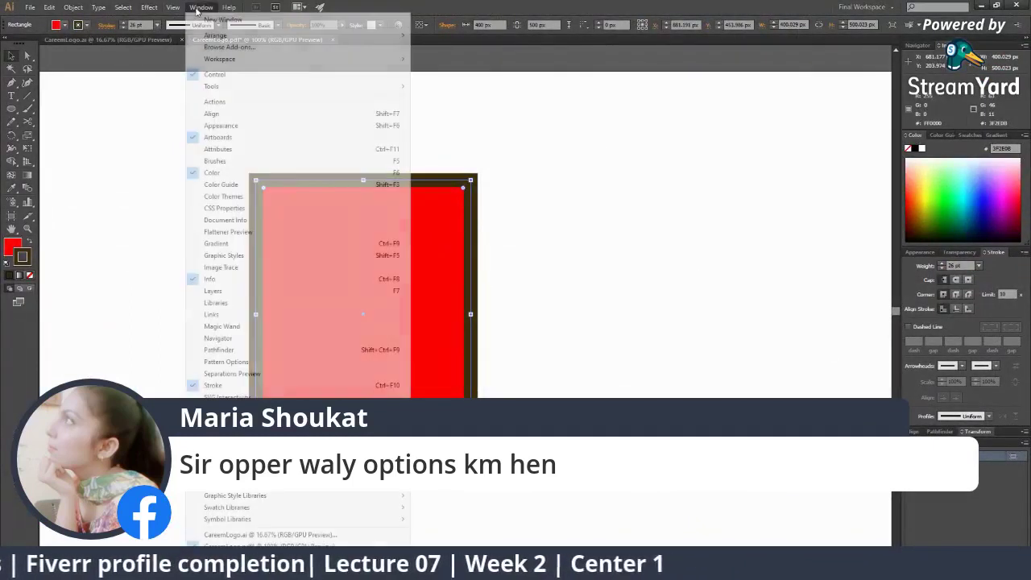
{"action": "mouse_move", "coordinate": [219, 90]}
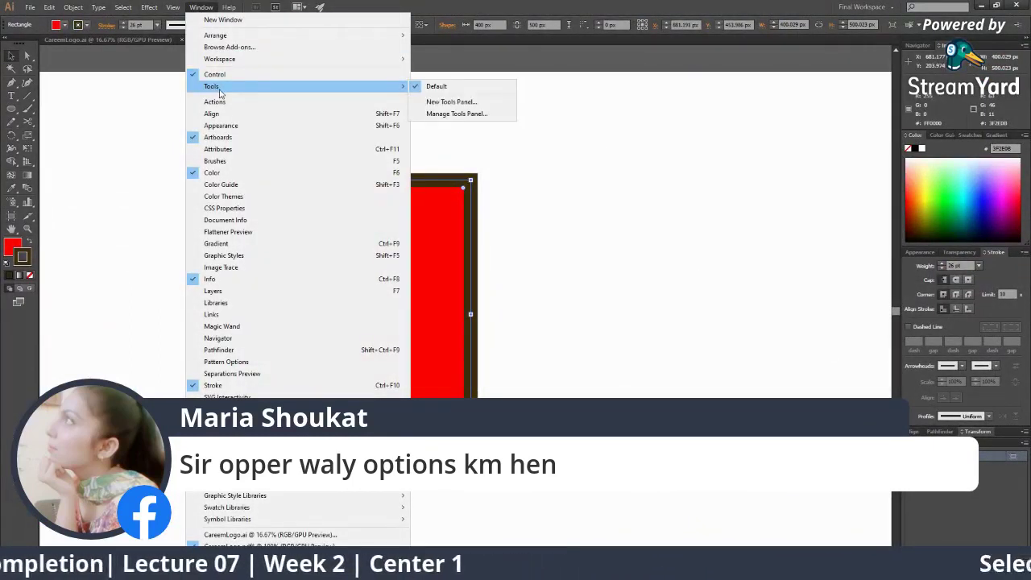
{"action": "left_click", "coordinate": [435, 87]}
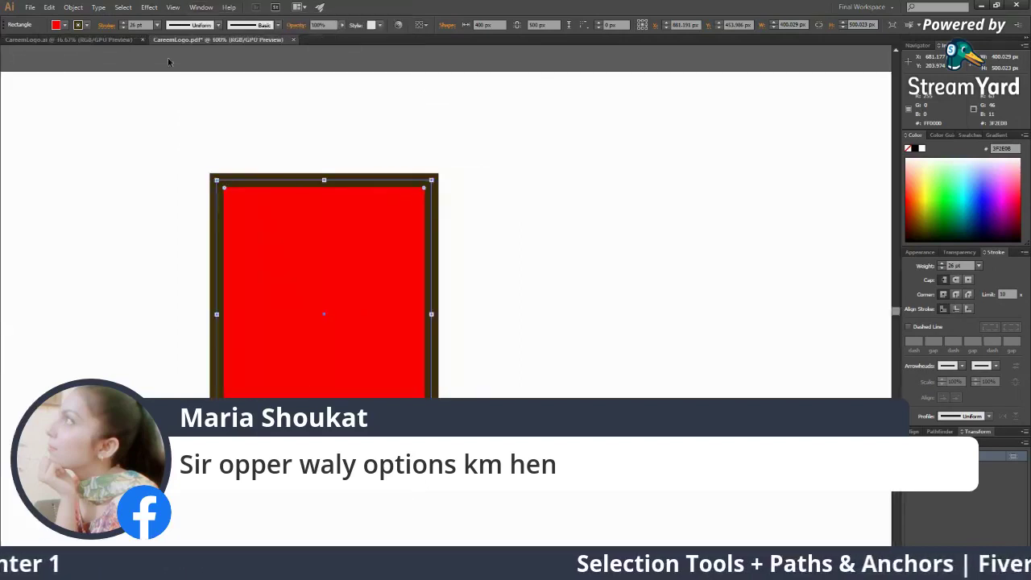
{"action": "left_click", "coordinate": [201, 8]}
{"action": "mouse_move", "coordinate": [366, 93]}
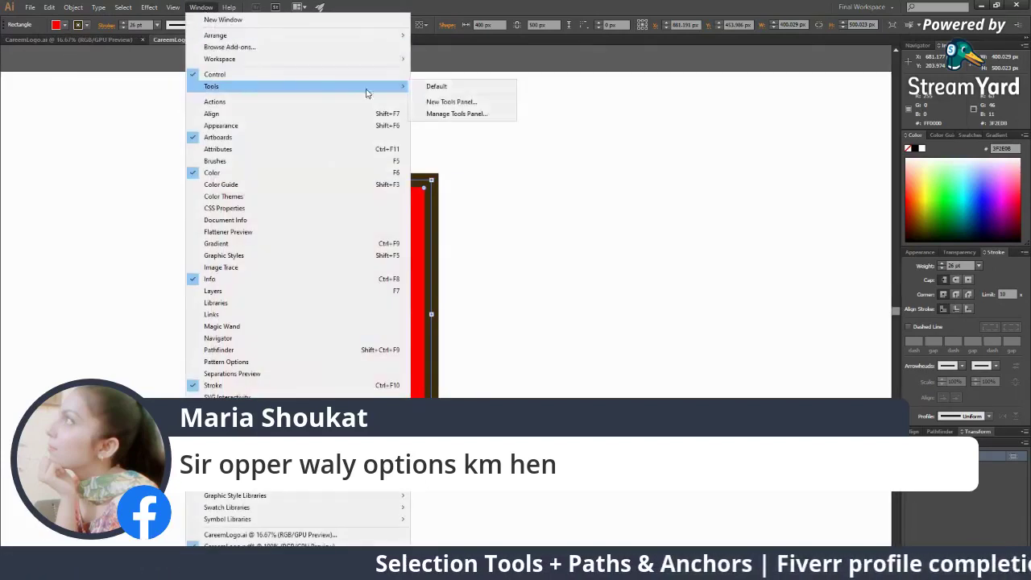
{"action": "left_click", "coordinate": [433, 89]}
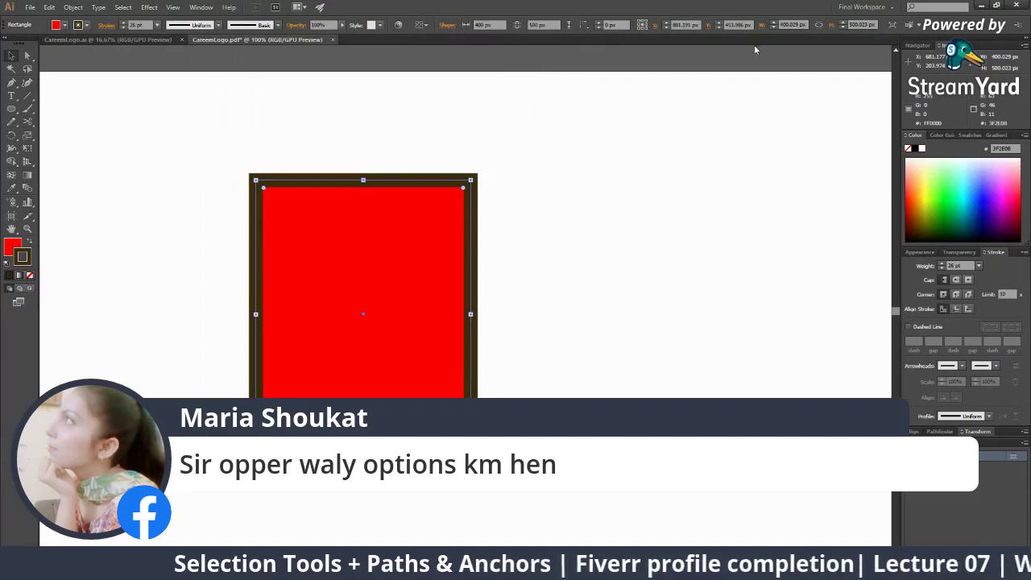
Step: Examine the Control panel's list of displayable options and compare its shape settings between the Ellipse and Selection tools
{"action": "left_click", "coordinate": [1015, 25]}
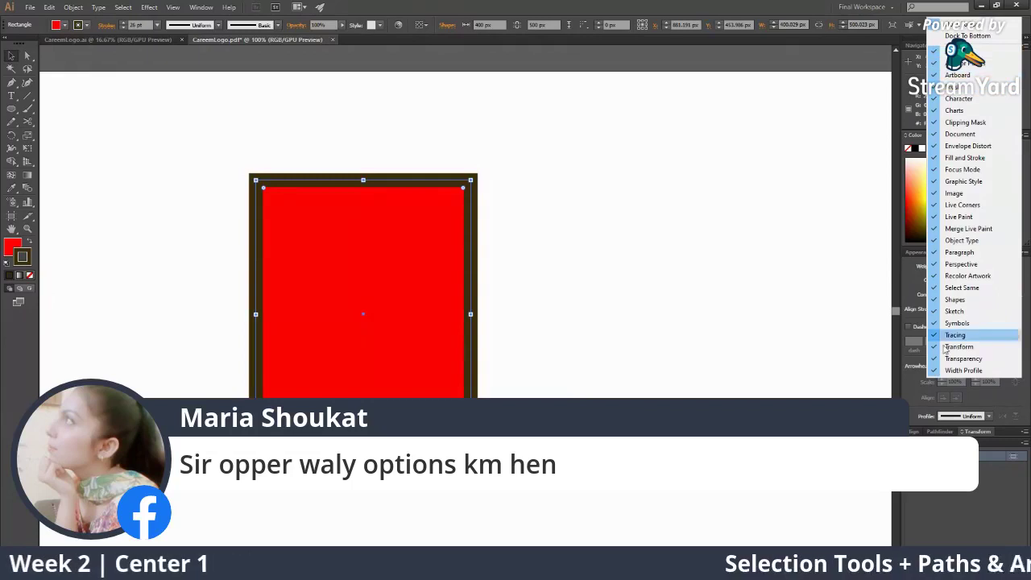
{"action": "left_click", "coordinate": [863, 195]}
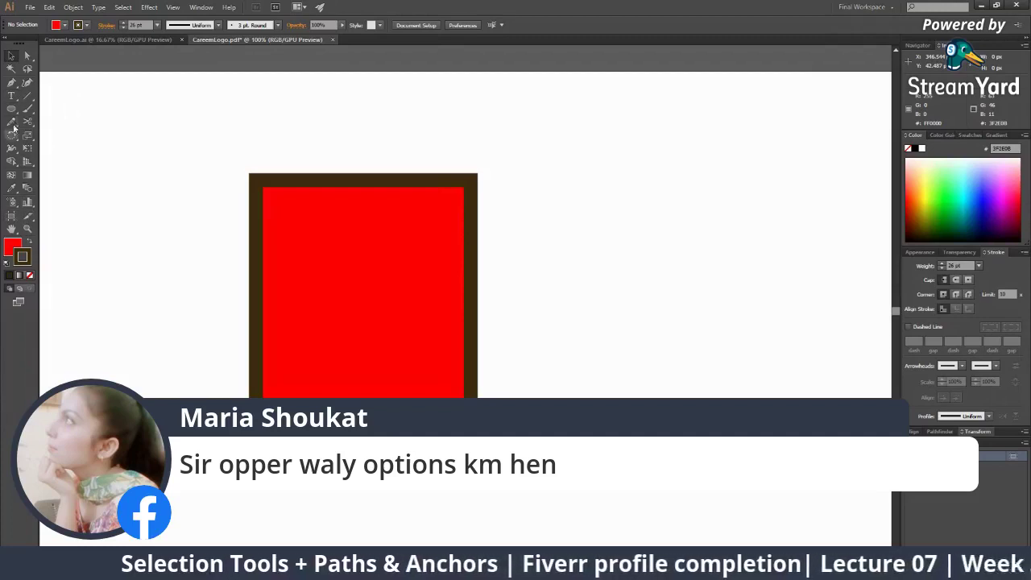
{"action": "left_click", "coordinate": [382, 286]}
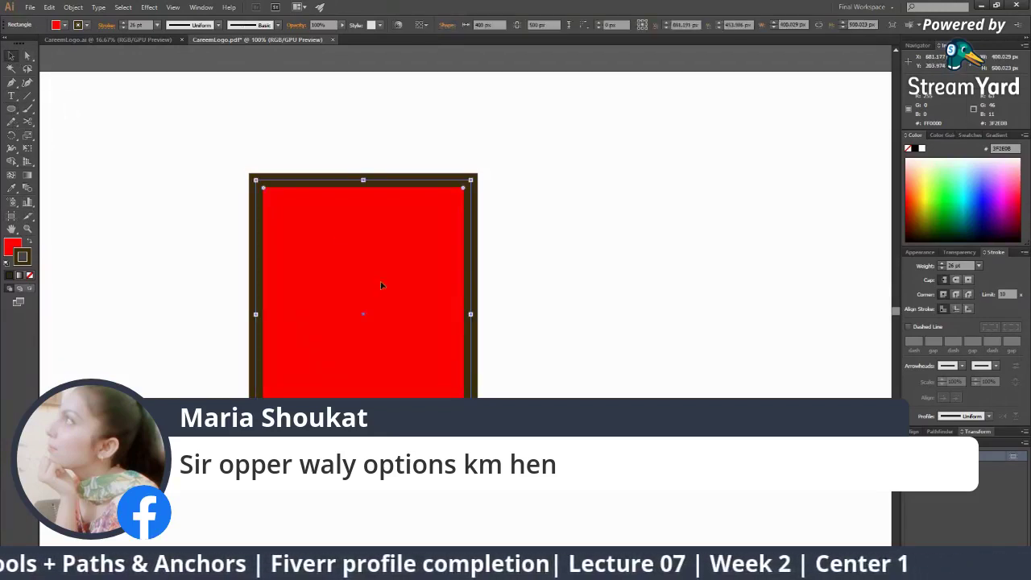
{"action": "left_click", "coordinate": [11, 109]}
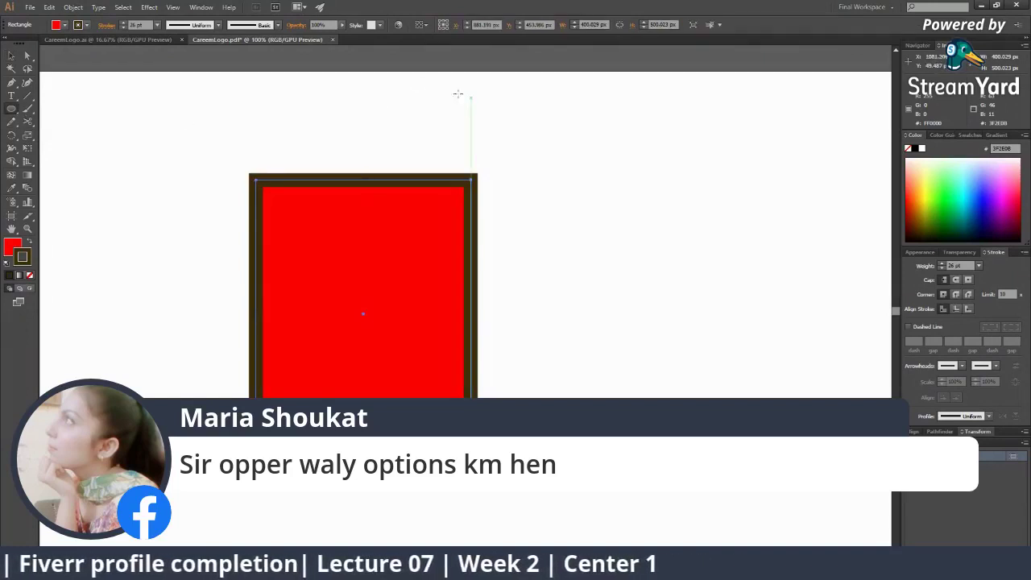
{"action": "left_click", "coordinate": [12, 55]}
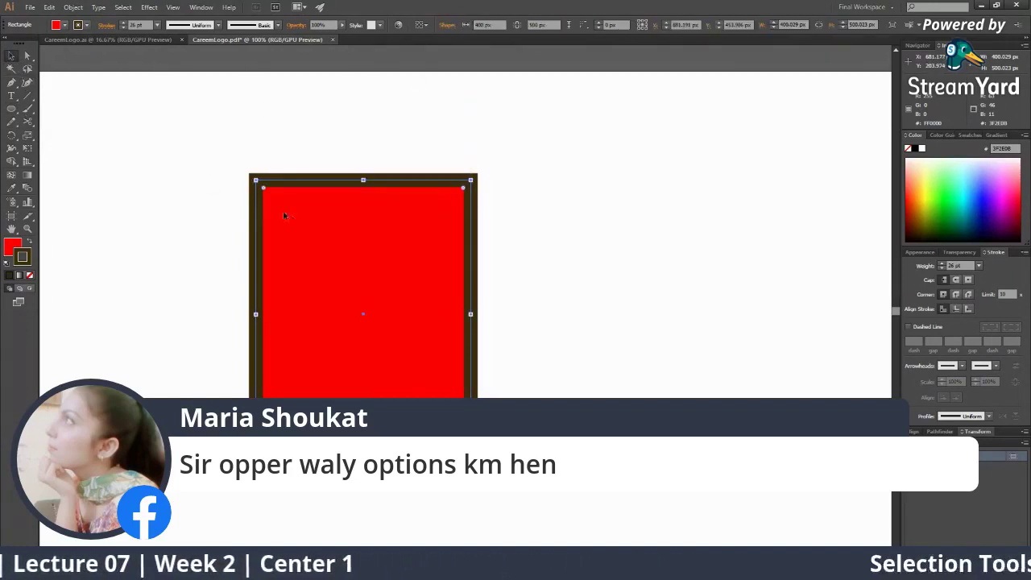
{"action": "left_click", "coordinate": [12, 109]}
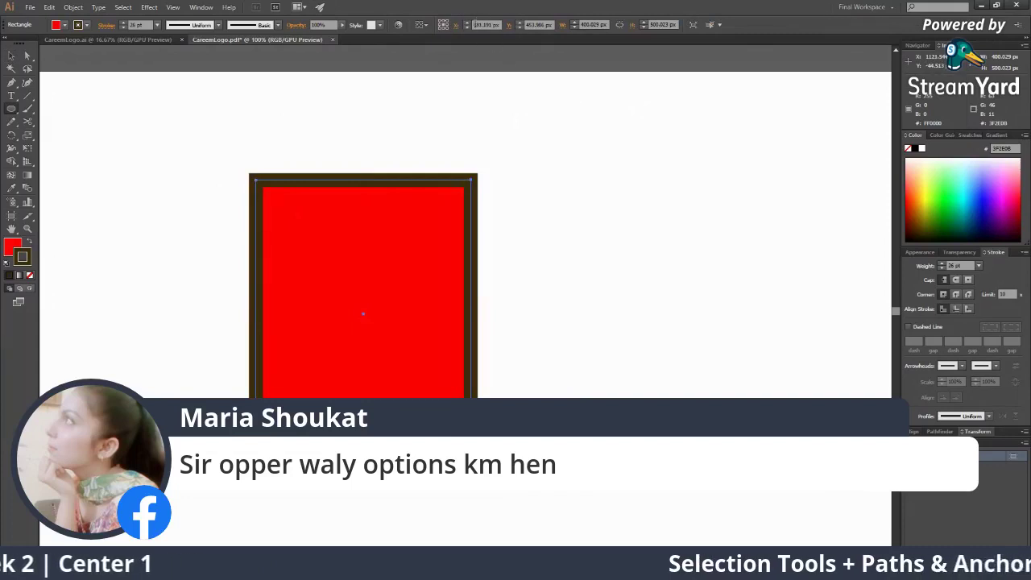
{"action": "left_click", "coordinate": [12, 55]}
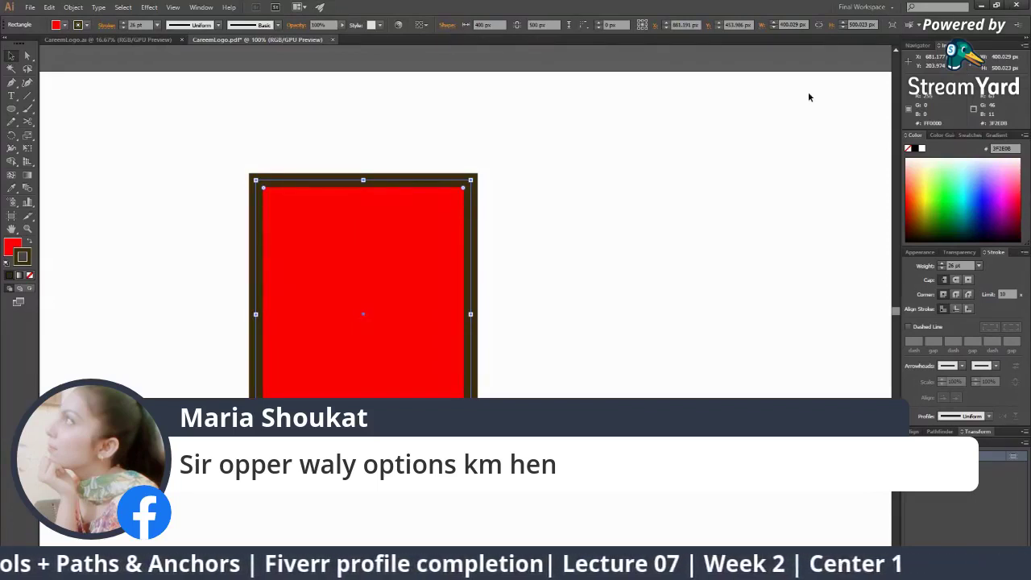
Step: Switch to the StreamYard studio and take the displayed viewer comment off the broadcast
{"action": "left_click", "coordinate": [979, 5]}
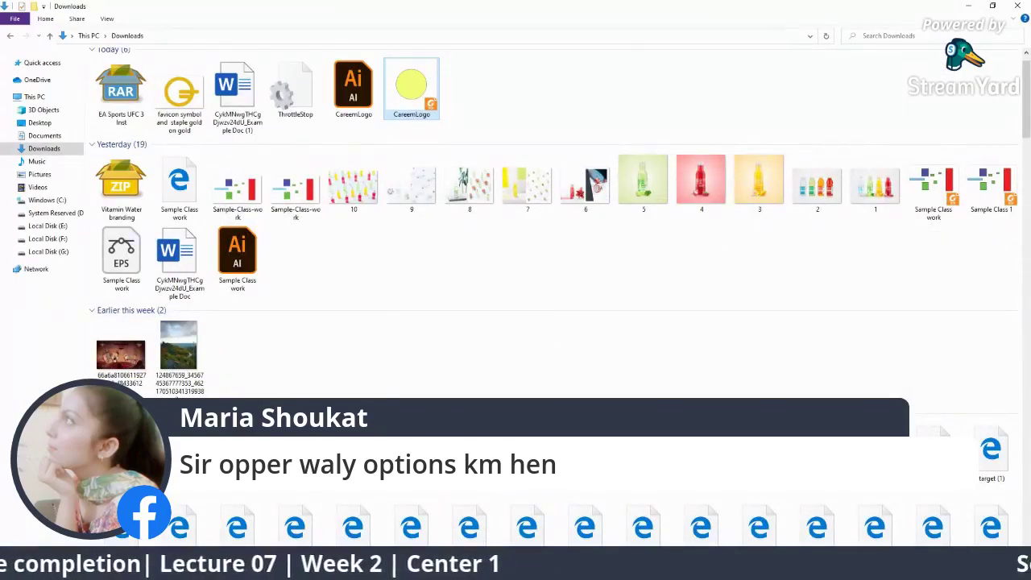
{"action": "key", "text": "alt+Tab"}
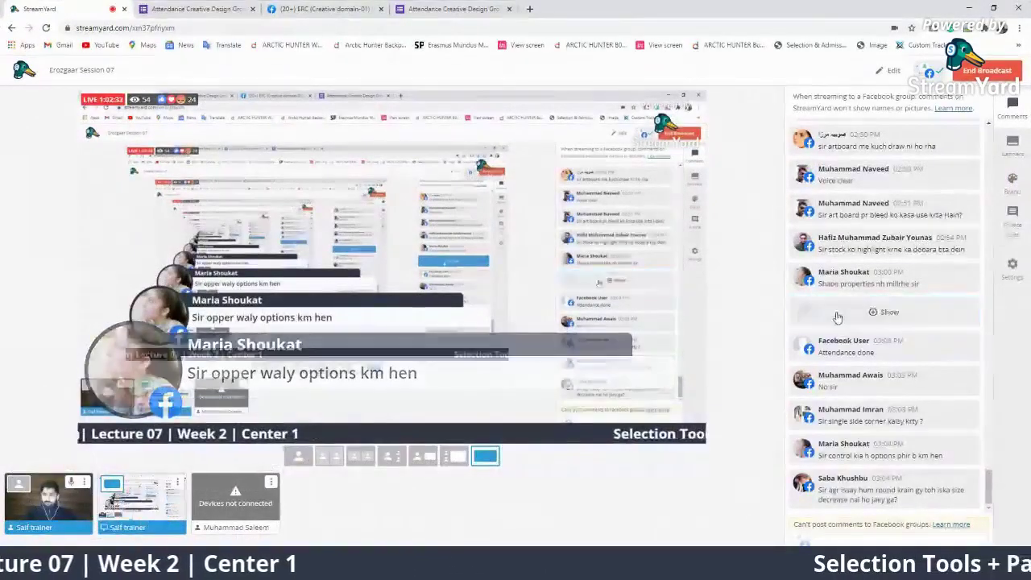
{"action": "left_click", "coordinate": [838, 318]}
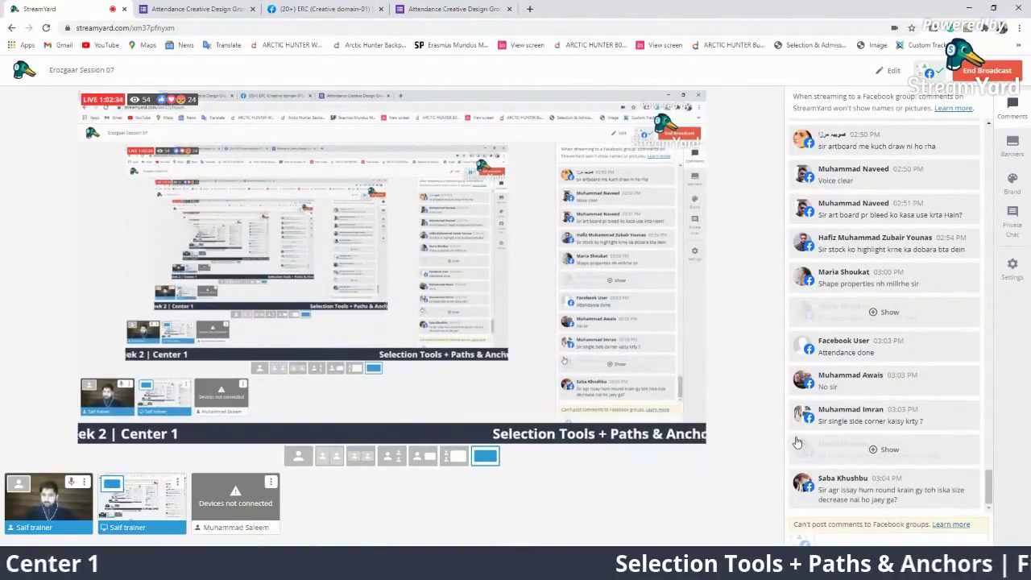
{"action": "left_click", "coordinate": [795, 442]}
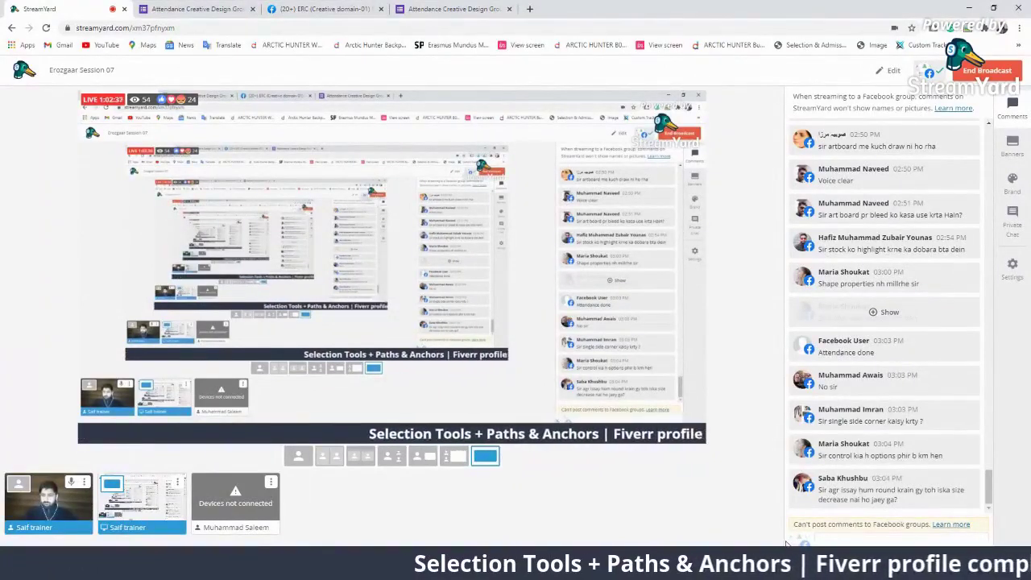
{"action": "left_click", "coordinate": [843, 498]}
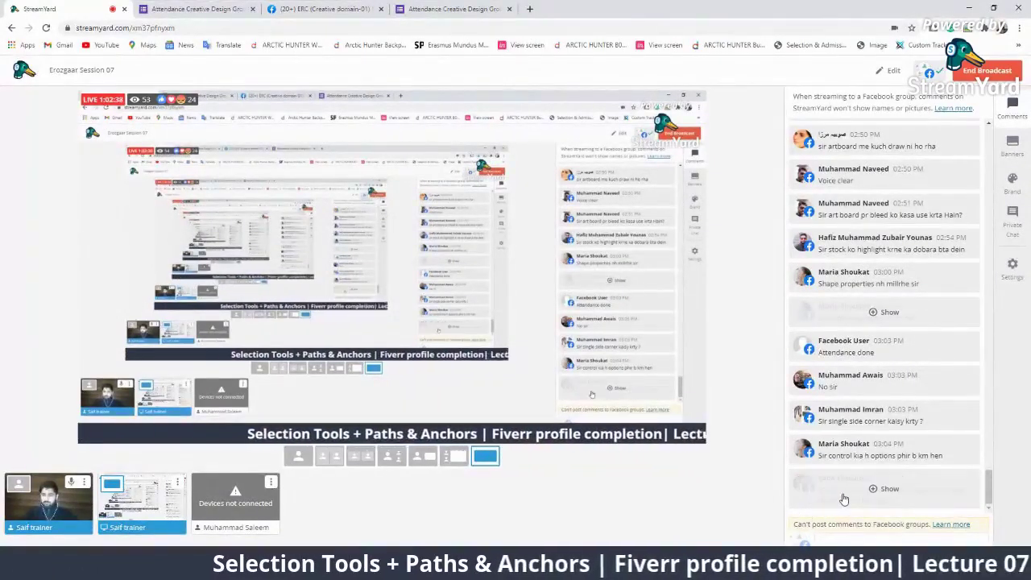
Step: Show the comment "Sir single side corner kaisy krty ?" on the broadcast briefly, hide it, and return to Illustrator
{"action": "left_click", "coordinate": [844, 415]}
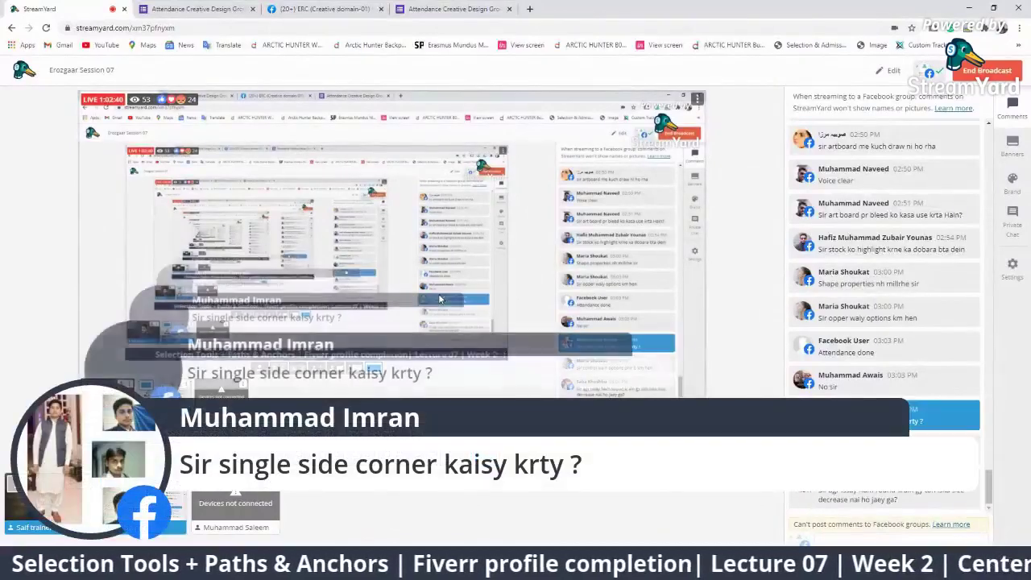
{"action": "left_click", "coordinate": [886, 414]}
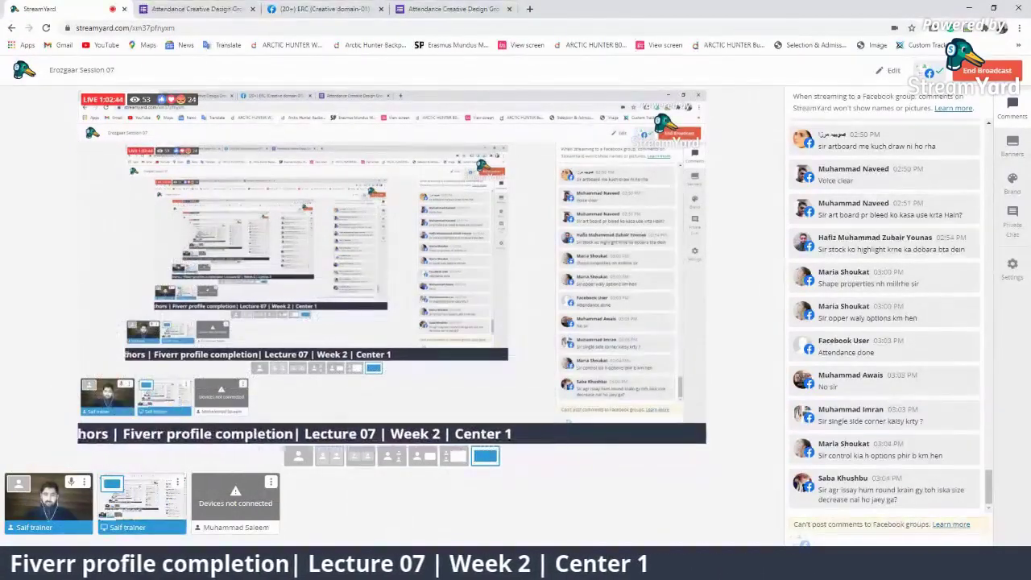
{"action": "key", "text": "alt+Tab"}
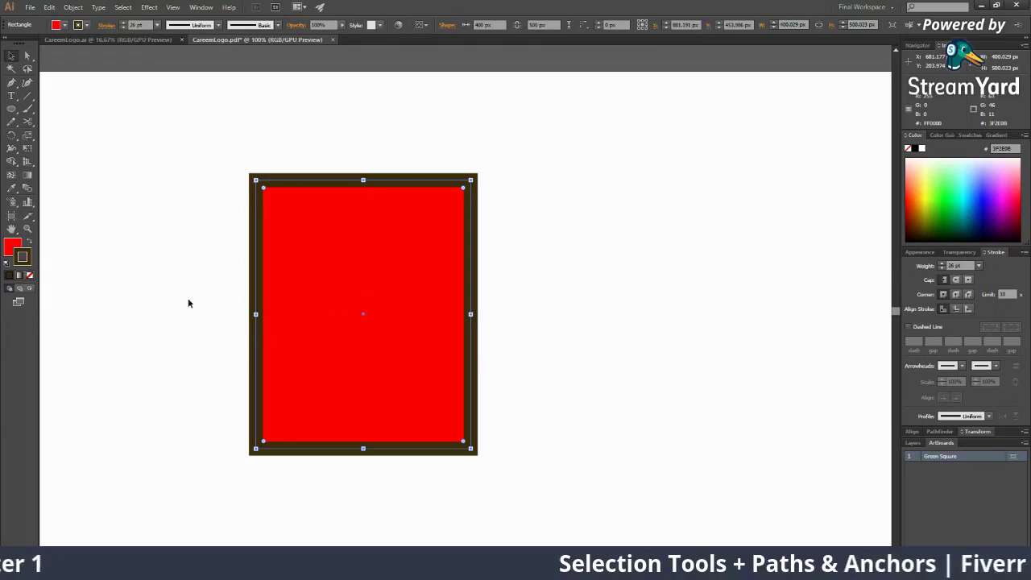
Step: Unlink the red rectangle's corner radii in its shape properties and round only the top-right corner
{"action": "left_click", "coordinate": [161, 211]}
{"action": "left_click", "coordinate": [354, 227]}
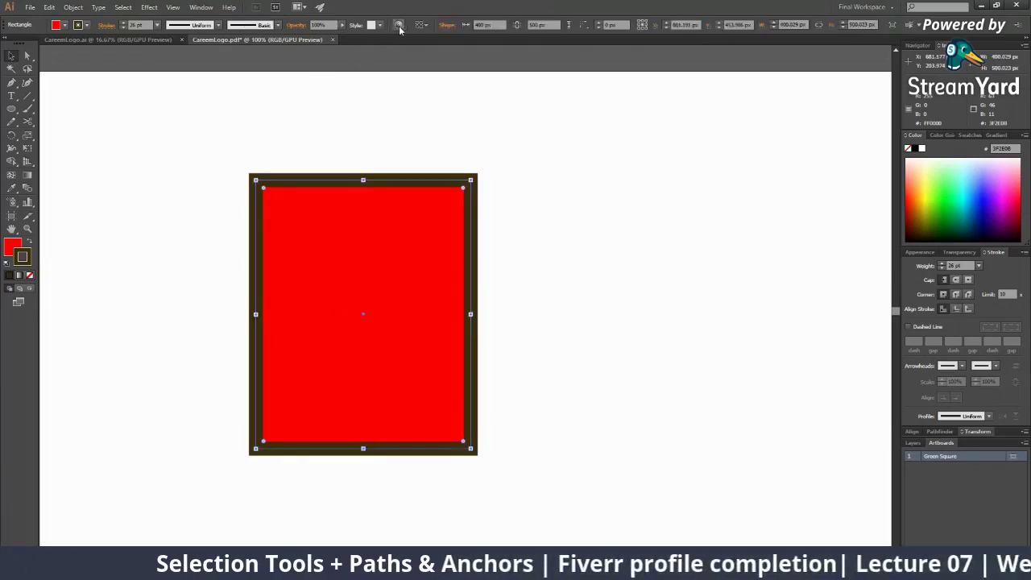
{"action": "left_click", "coordinate": [443, 25]}
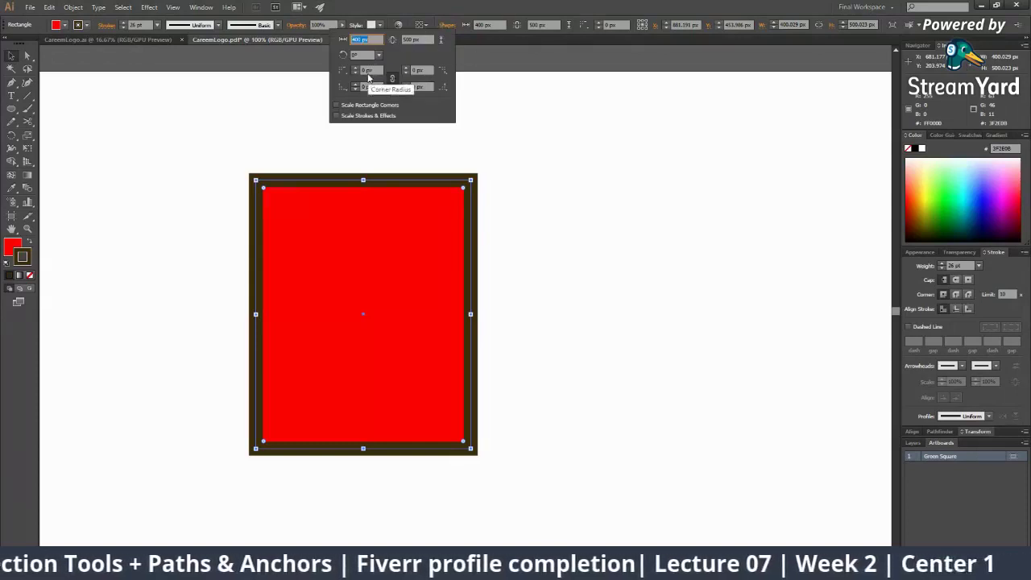
{"action": "left_click", "coordinate": [366, 70]}
{"action": "left_click", "coordinate": [418, 70]}
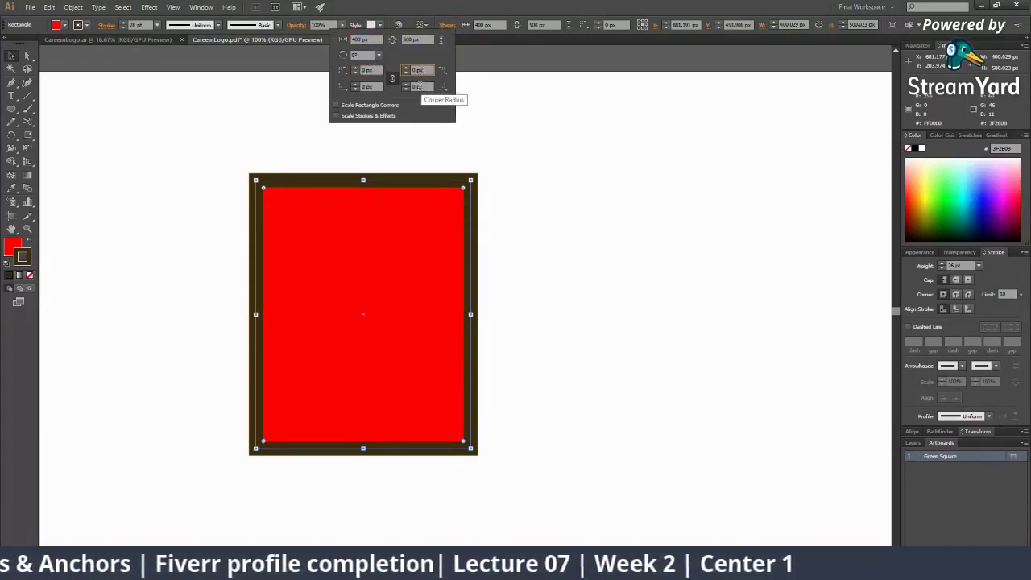
{"action": "left_click", "coordinate": [356, 85]}
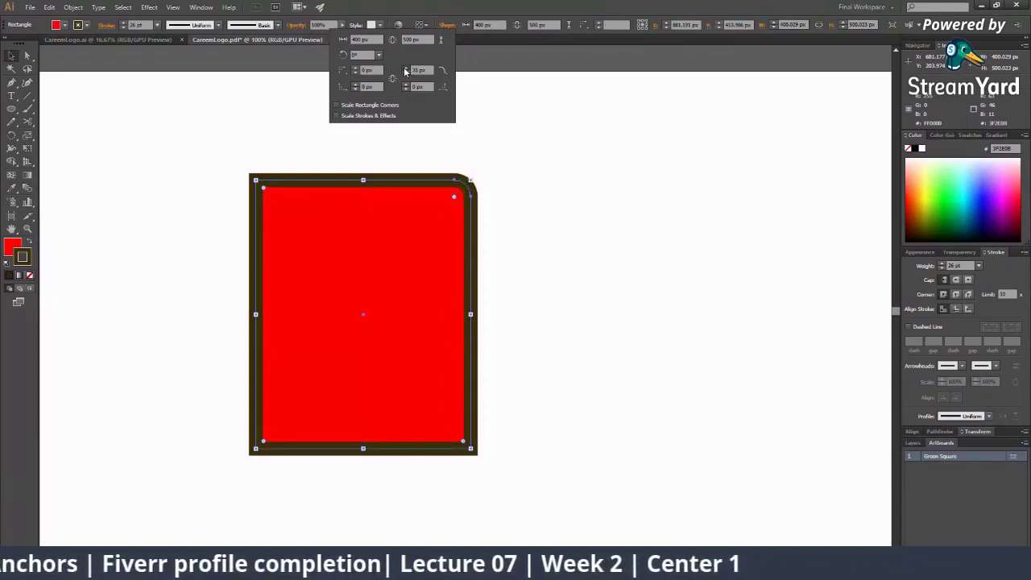
{"action": "left_click", "coordinate": [406, 69]}
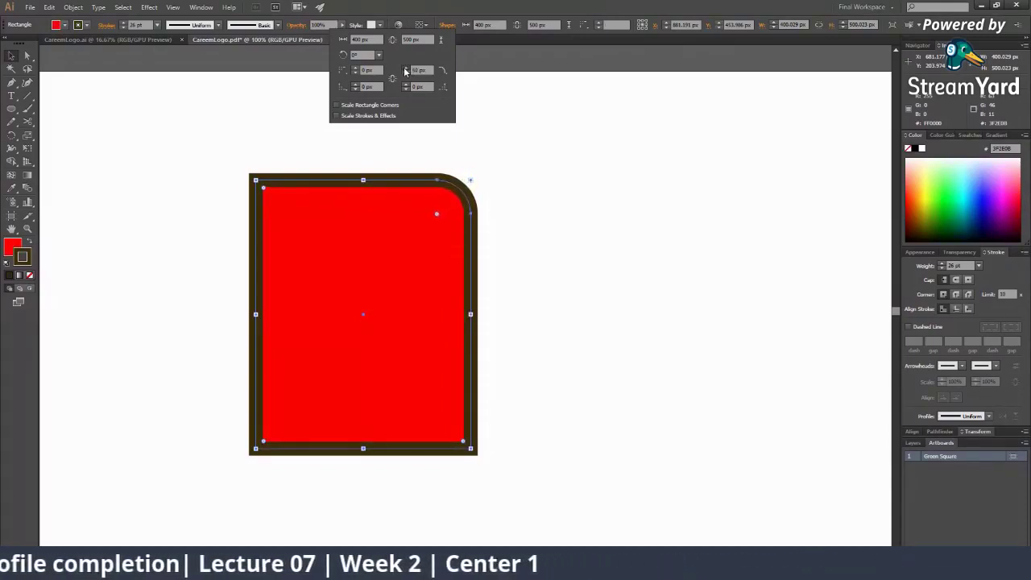
{"action": "left_click", "coordinate": [418, 230]}
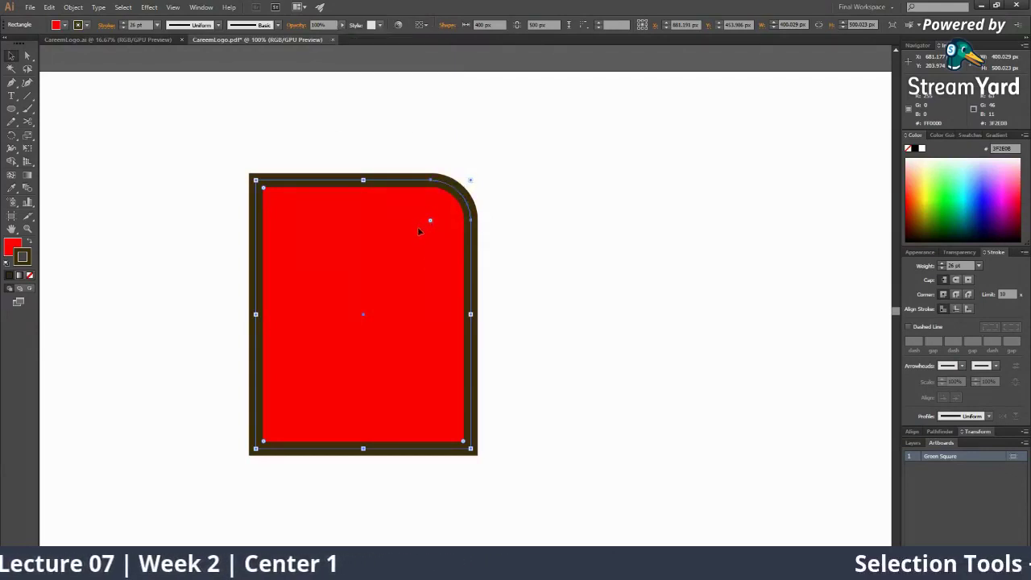
Step: Undo a trial rounding of all the red rectangle's corners and set its top-right corner radius to 95 px
{"action": "left_click_drag", "start_coordinate": [422, 221], "coordinate": [410, 244]}
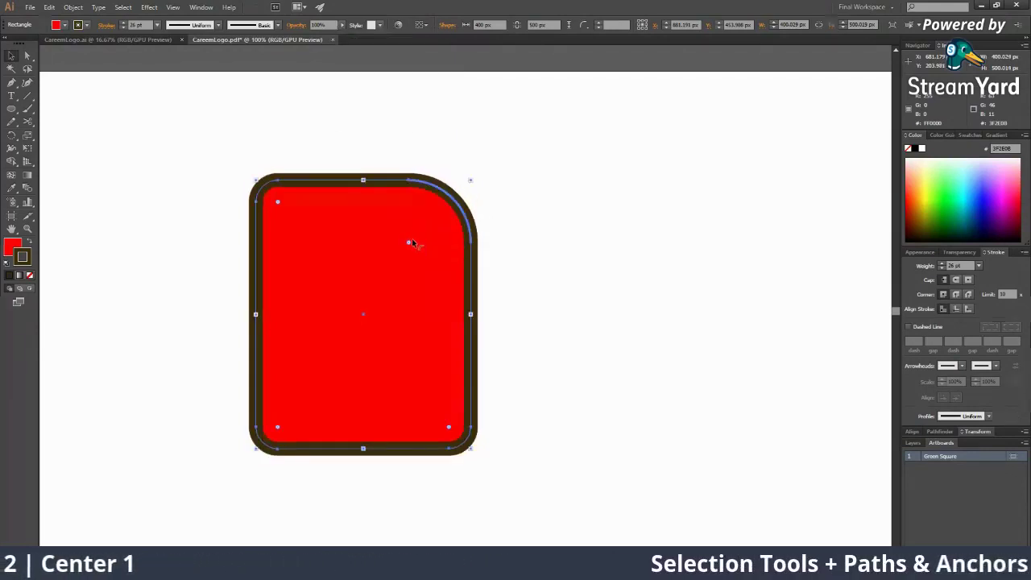
{"action": "key", "text": "ctrl+z"}
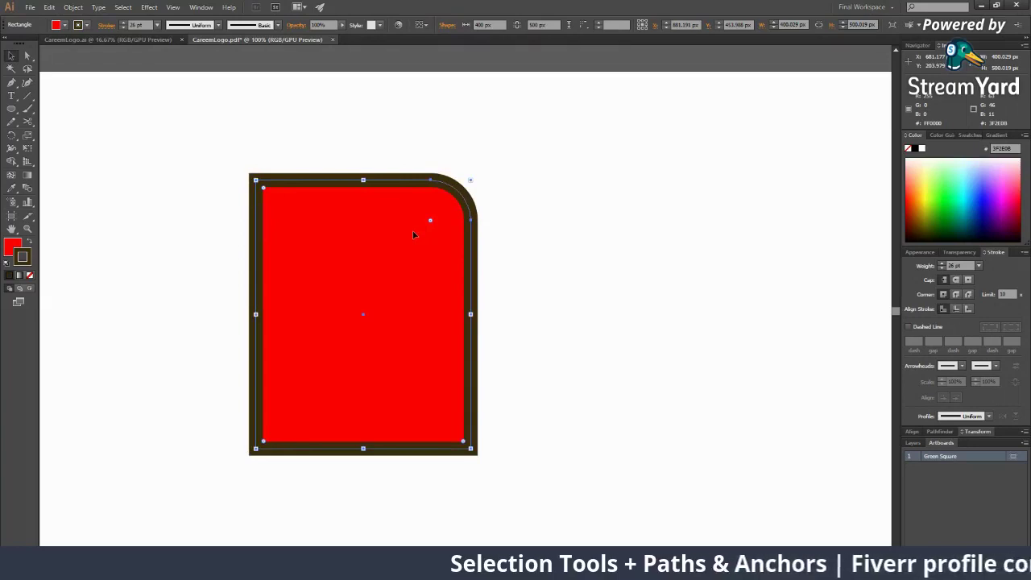
{"action": "left_click", "coordinate": [452, 24]}
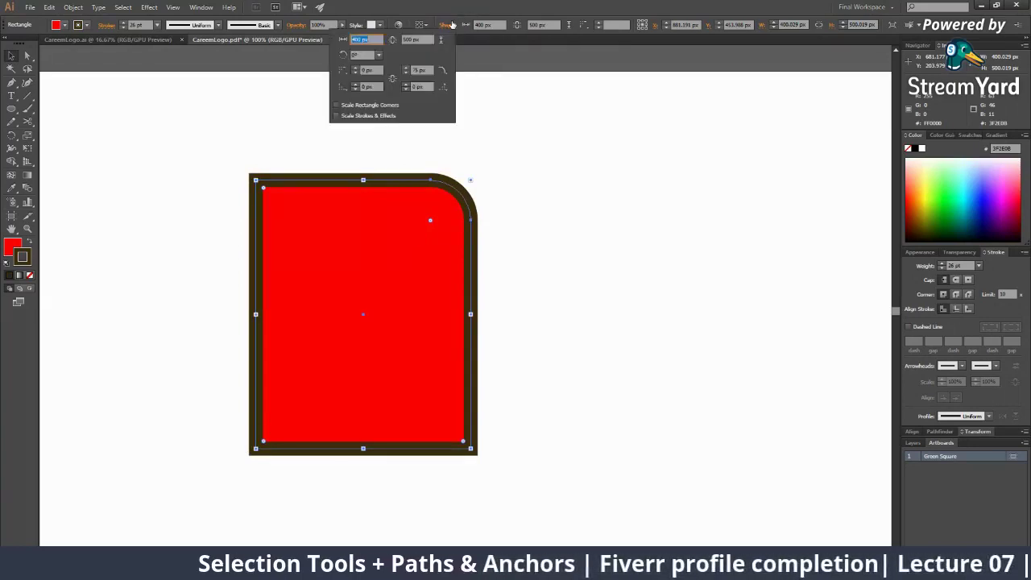
{"action": "left_click", "coordinate": [407, 70]}
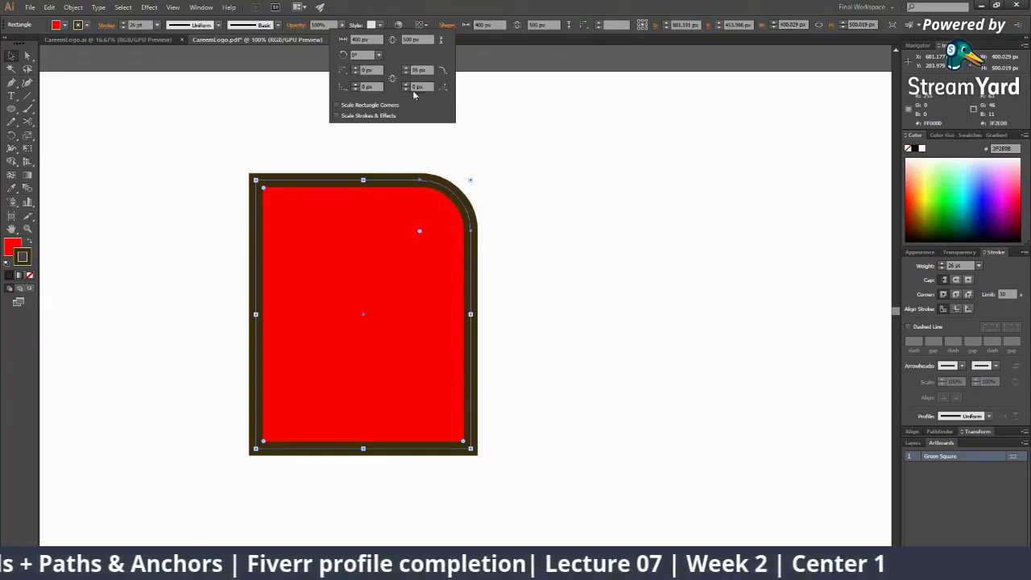
{"action": "left_click", "coordinate": [551, 326]}
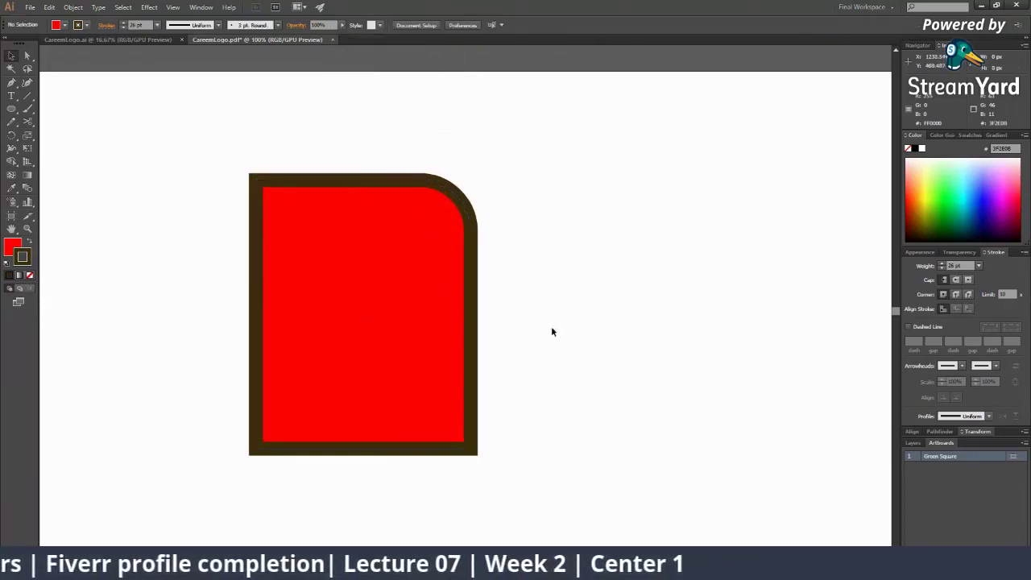
{"action": "scroll", "coordinate": [551, 326], "scroll_direction": "down", "scroll_amount": 3}
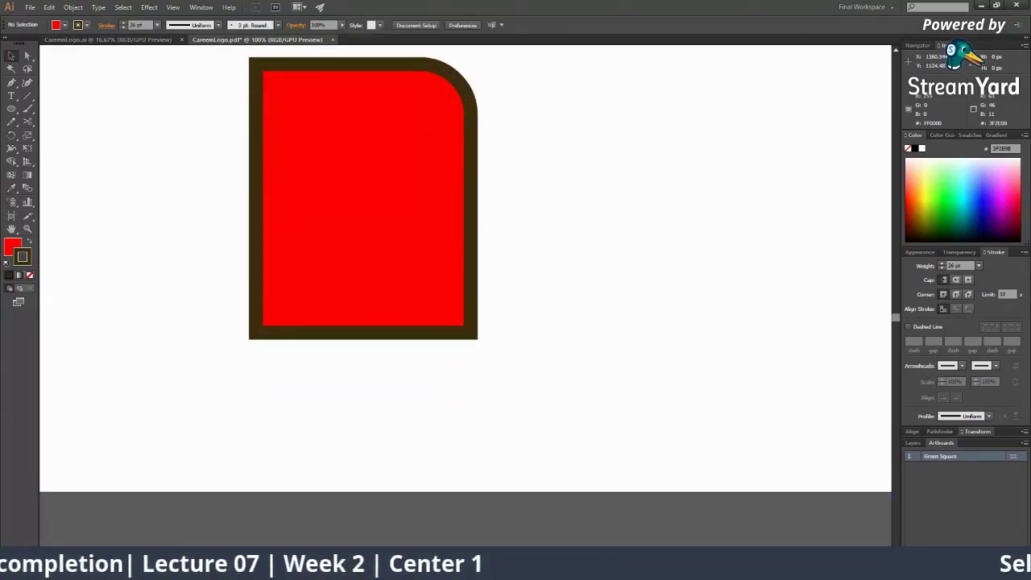
Step: Switch to the StreamYard studio and show the comment "sir options n ml rhy jsy ap ny btya sb kia hai wsy phr b ni hn" on the broadcast
{"action": "key", "text": "alt+Tab"}
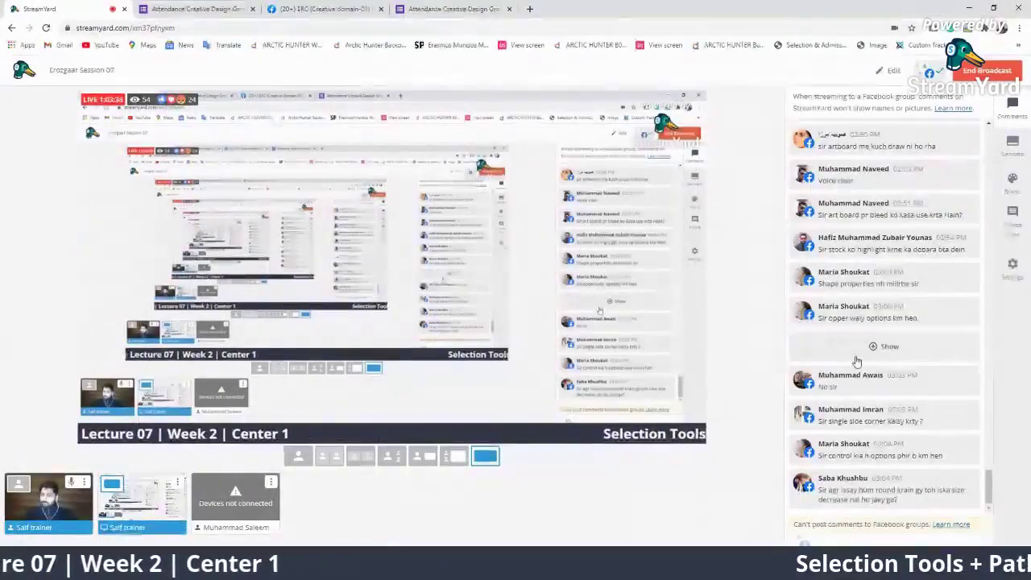
{"action": "left_click", "coordinate": [857, 358]}
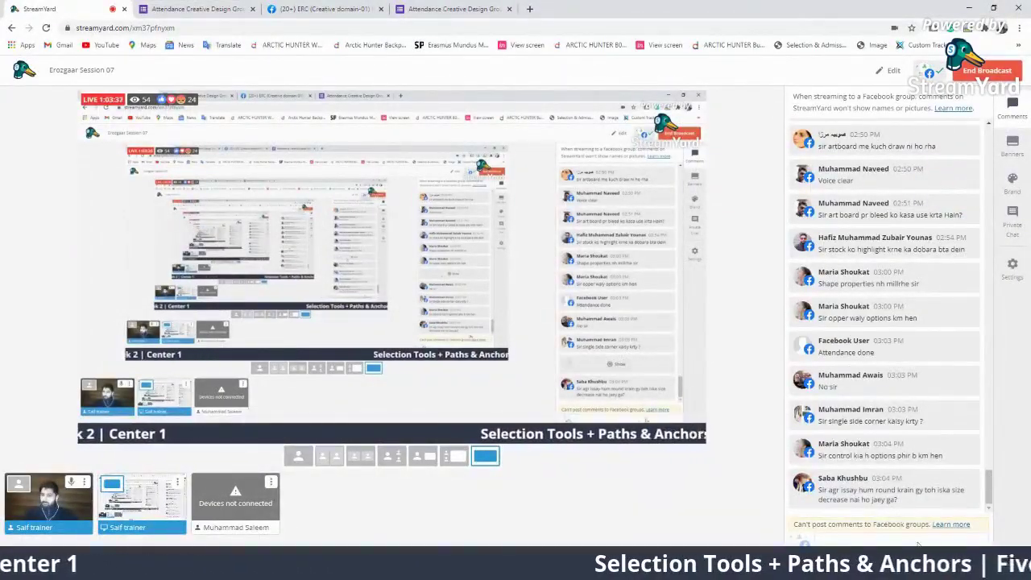
{"action": "left_click", "coordinate": [886, 490]}
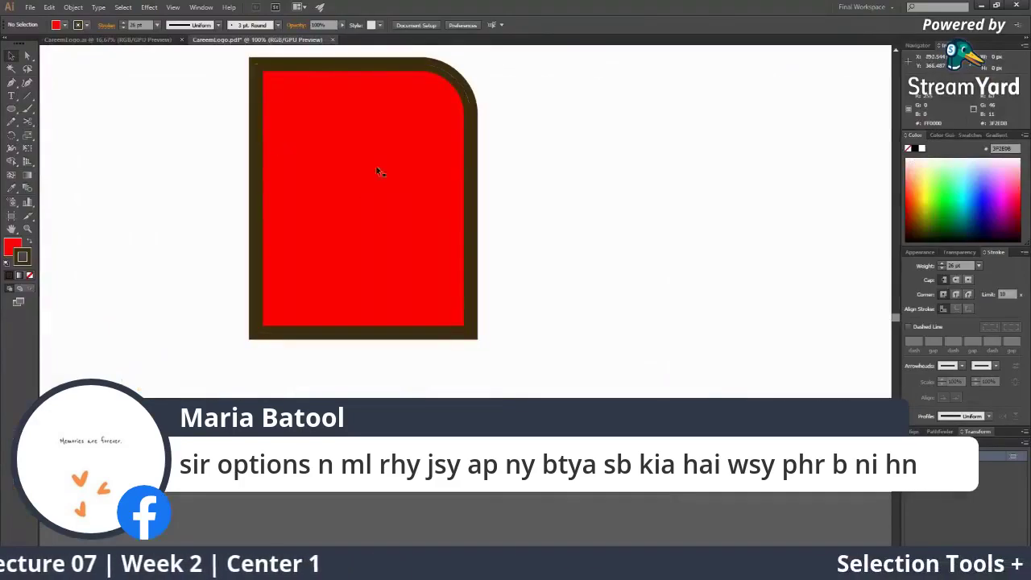
Step: Select the red rectangle in Illustrator and compare its shape settings between the Selection and Ellipse tools
{"action": "left_click", "coordinate": [379, 170]}
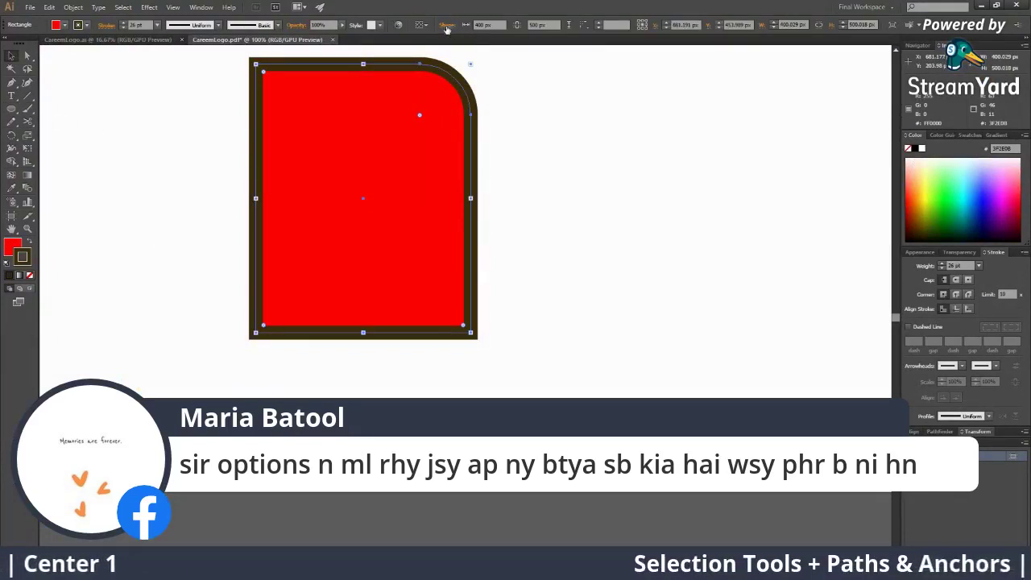
{"action": "left_click", "coordinate": [11, 109]}
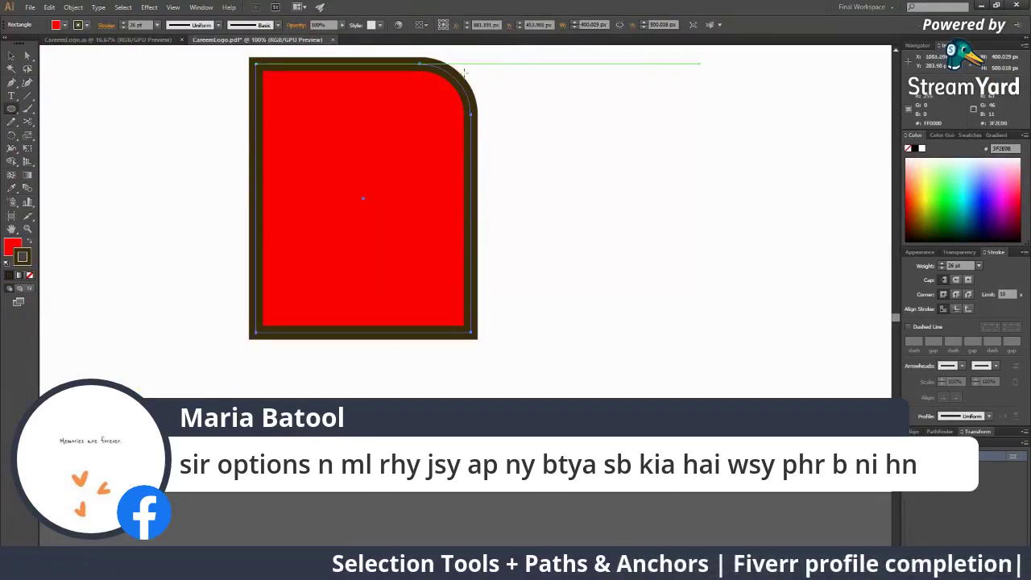
{"action": "left_click", "coordinate": [11, 55]}
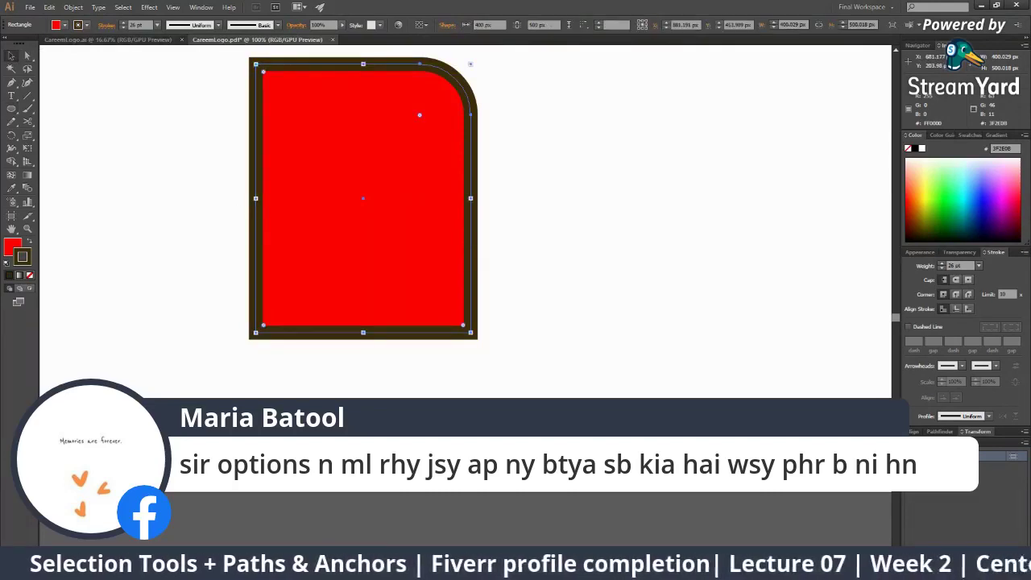
Step: Switch to the StreamYard studio, hide the viewer comment from the broadcast, and return to Illustrator
{"action": "key", "text": "alt+Tab"}
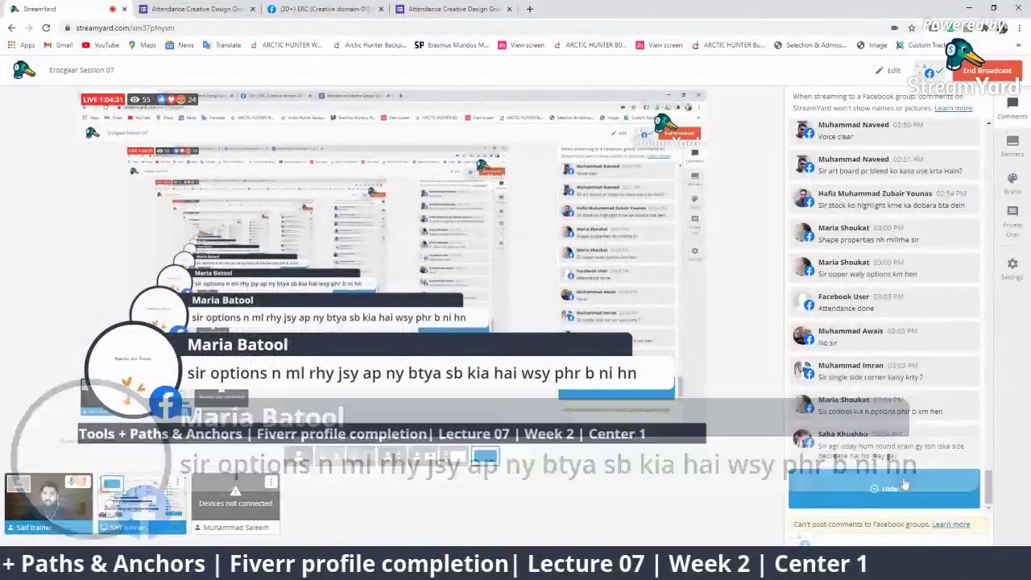
{"action": "left_click", "coordinate": [885, 488]}
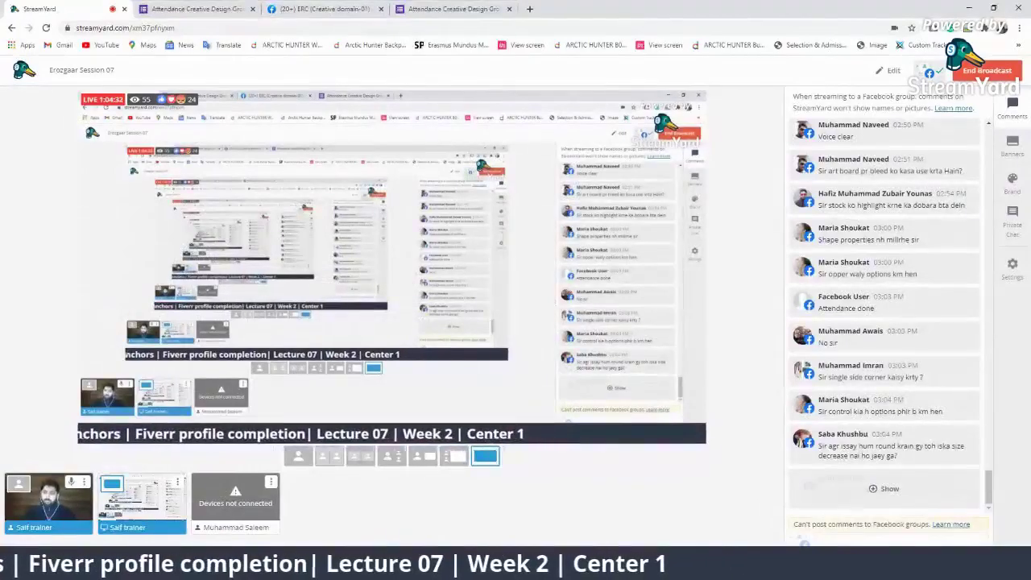
{"action": "key", "text": "alt+Tab"}
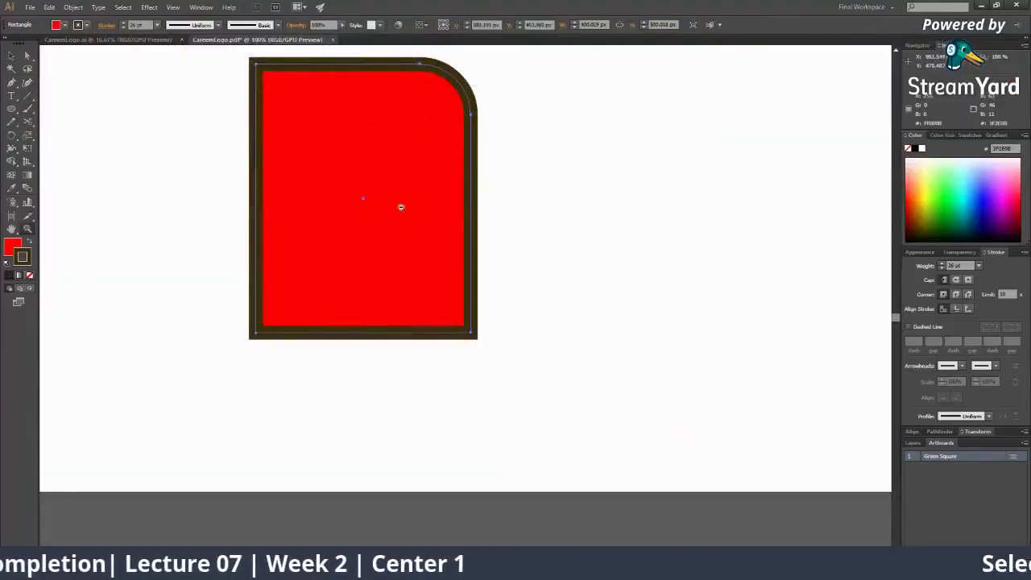
Step: Deselect the red rectangle and activate the Direct Selection tool from its tool group
{"action": "key", "text": "ctrl+minus"}
{"action": "left_click", "coordinate": [482, 321]}
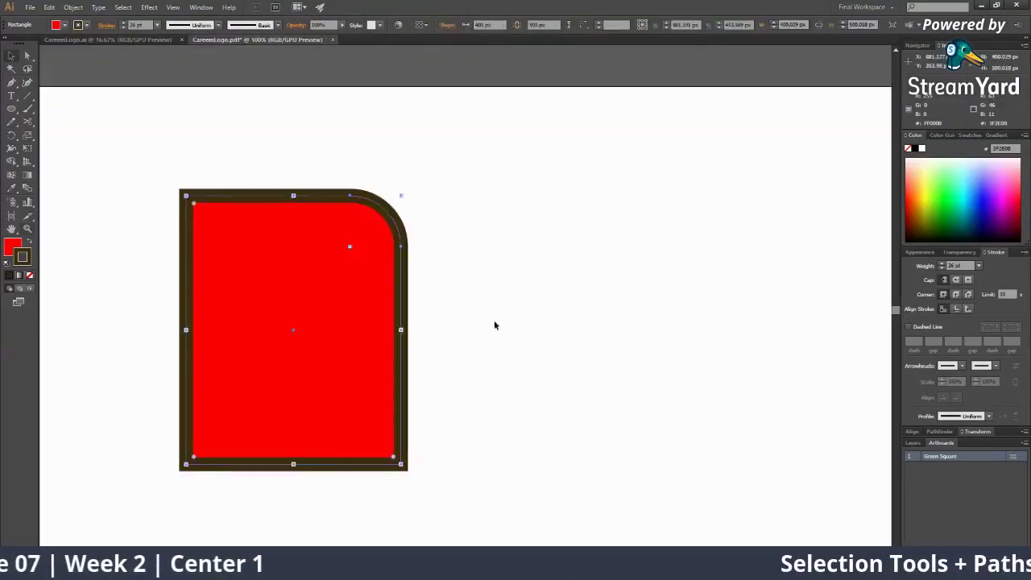
{"action": "left_click", "coordinate": [179, 105]}
{"action": "left_click", "coordinate": [27, 55]}
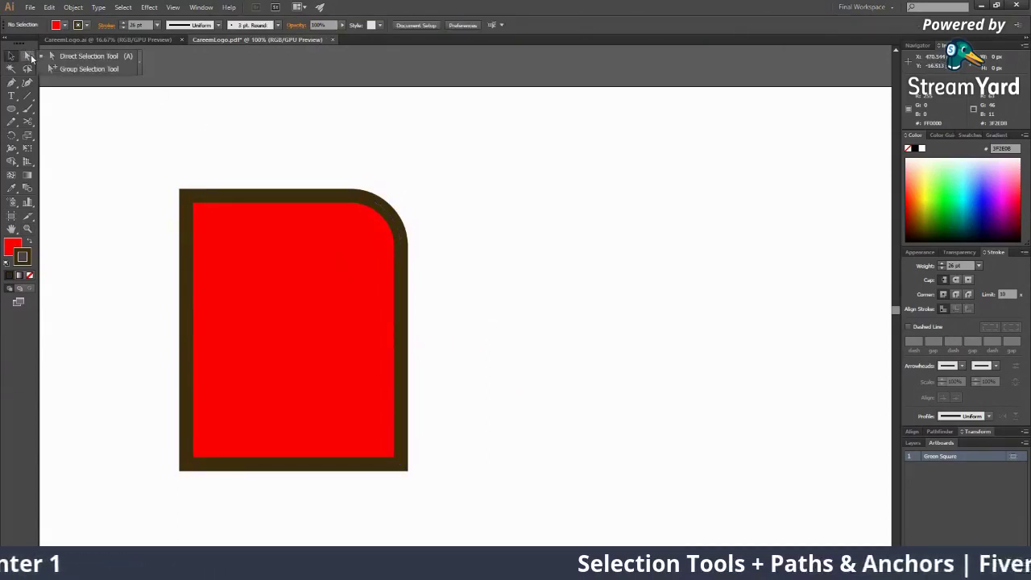
{"action": "left_click", "coordinate": [51, 56]}
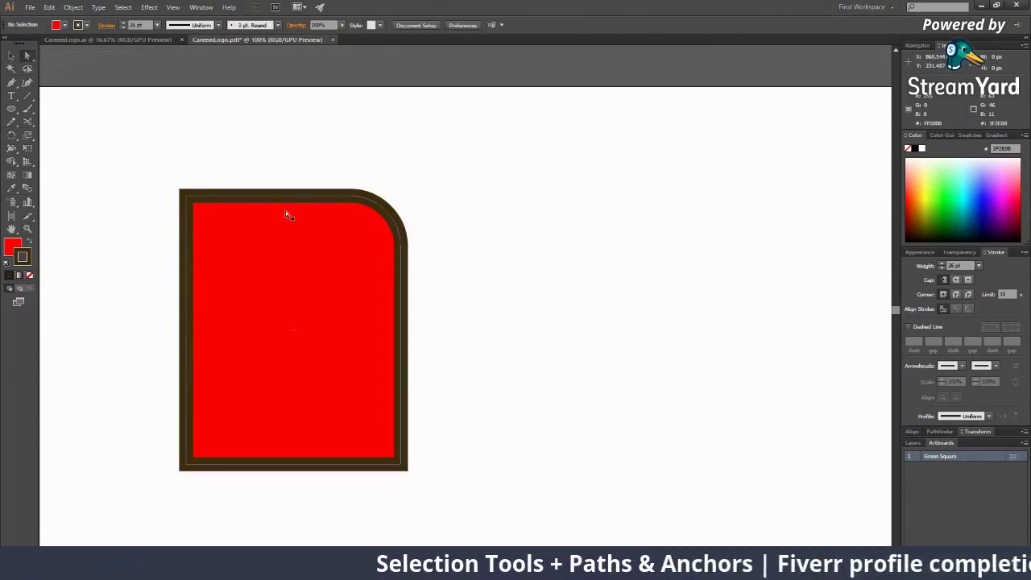
Step: Alternate between the Selection and Direct Selection tools to point out their difference and shortcut letters
{"action": "left_click", "coordinate": [10, 58]}
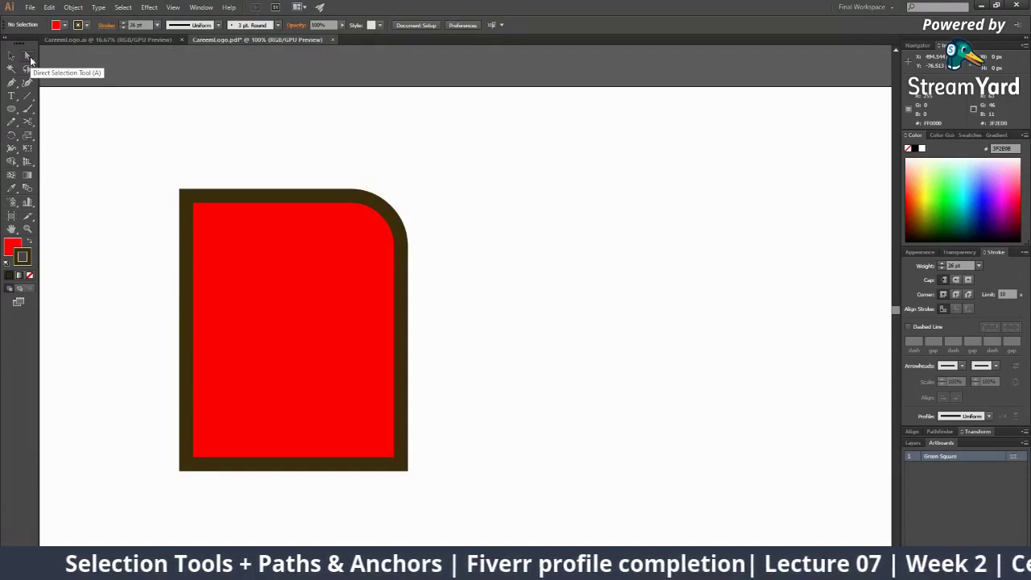
{"action": "key", "text": "a"}
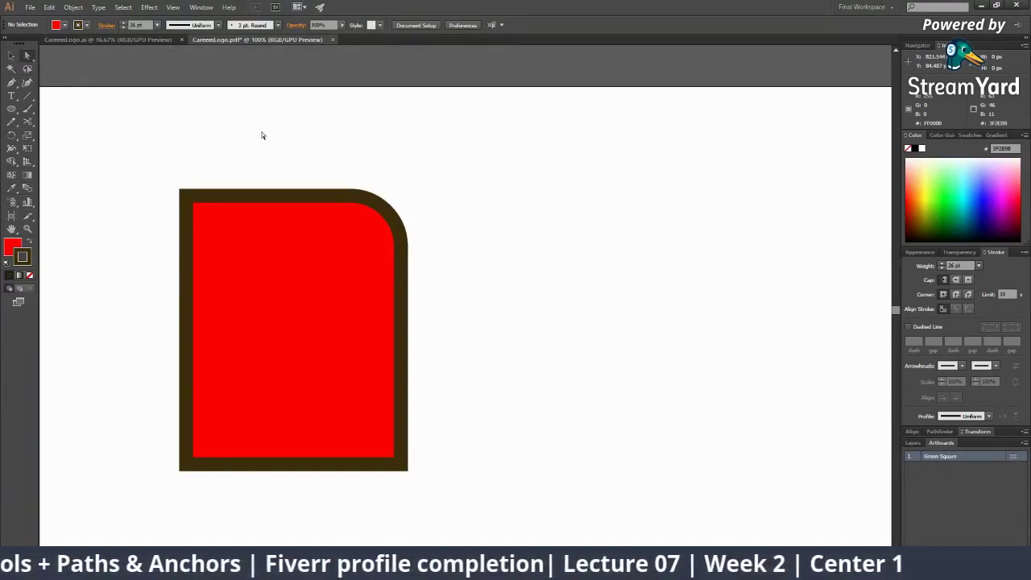
{"action": "left_click", "coordinate": [11, 55]}
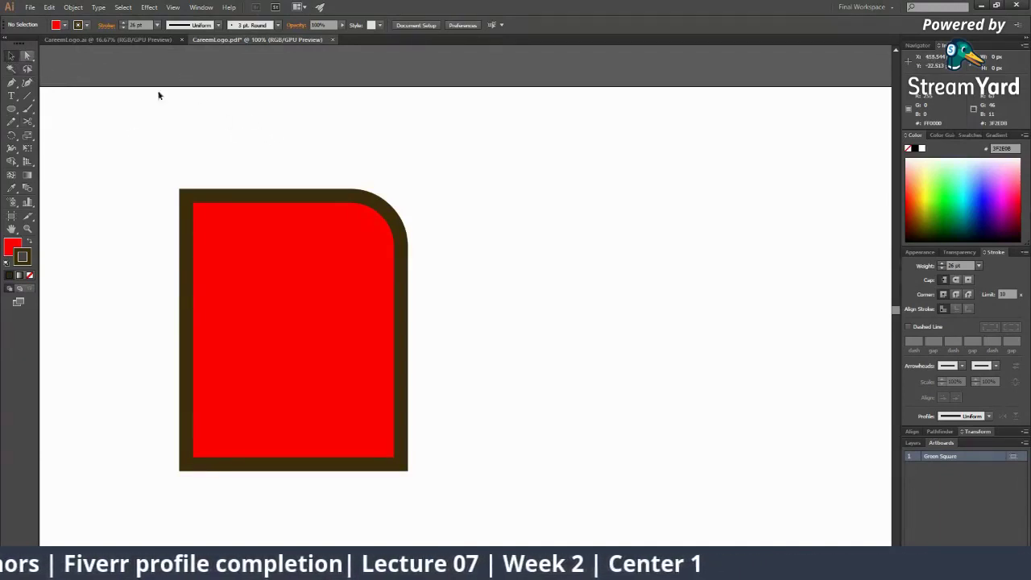
{"action": "key", "text": "a"}
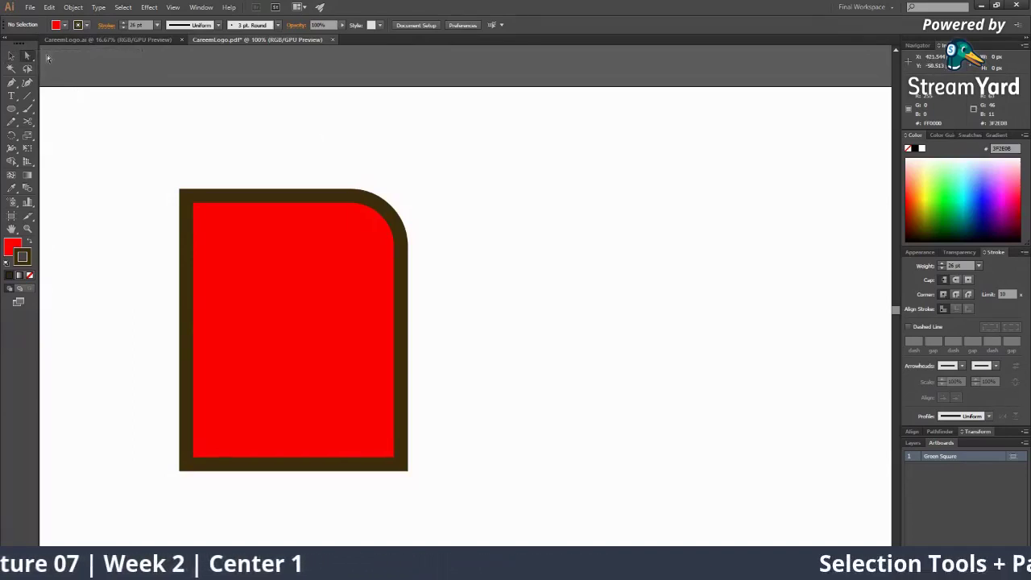
{"action": "left_click", "coordinate": [14, 55]}
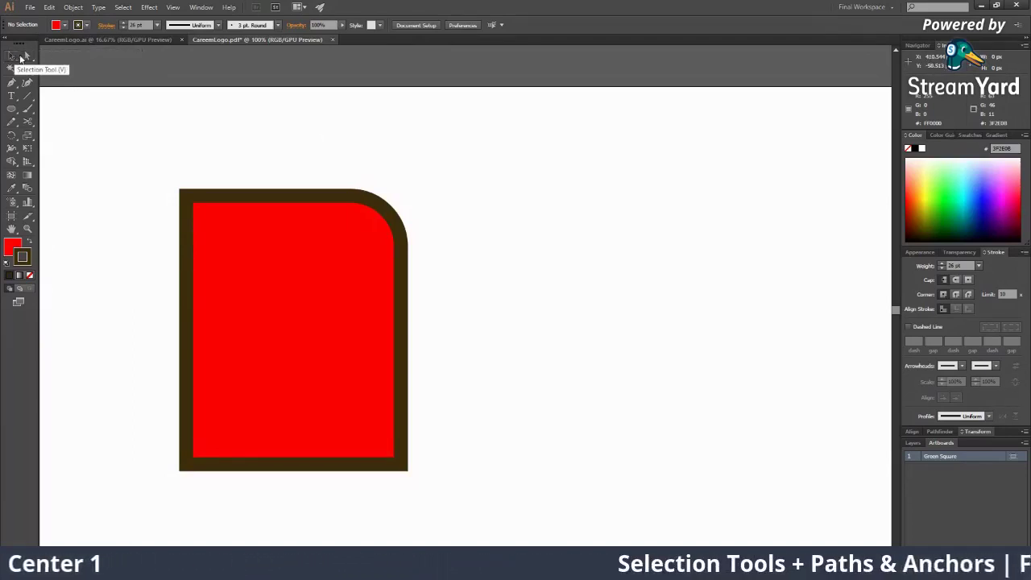
{"action": "key", "text": "a"}
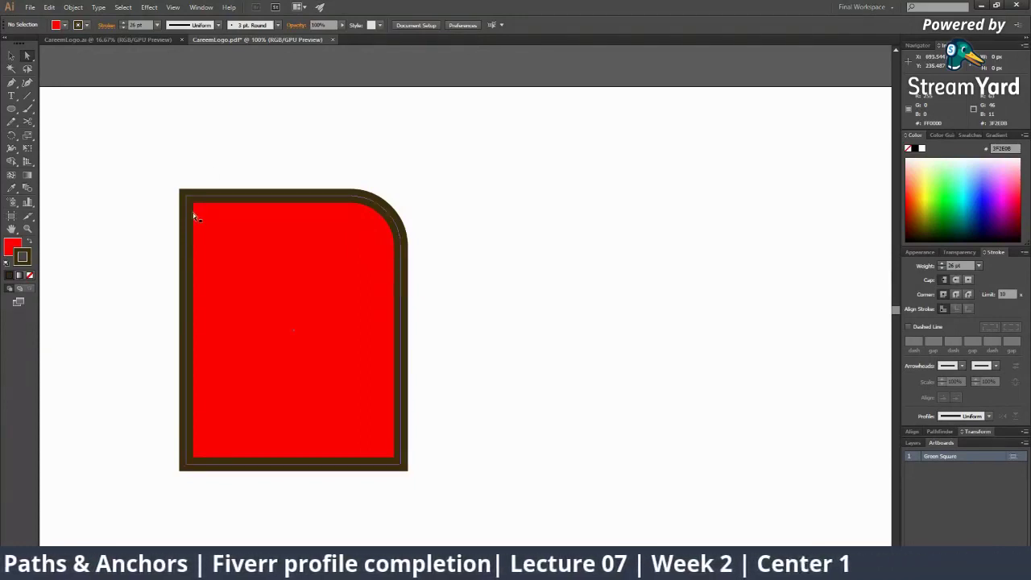
Step: Select the red rectangle with the Selection tool, restore its rounded corner to a square one, and deselect it
{"action": "left_click", "coordinate": [12, 58]}
{"action": "left_click", "coordinate": [251, 224]}
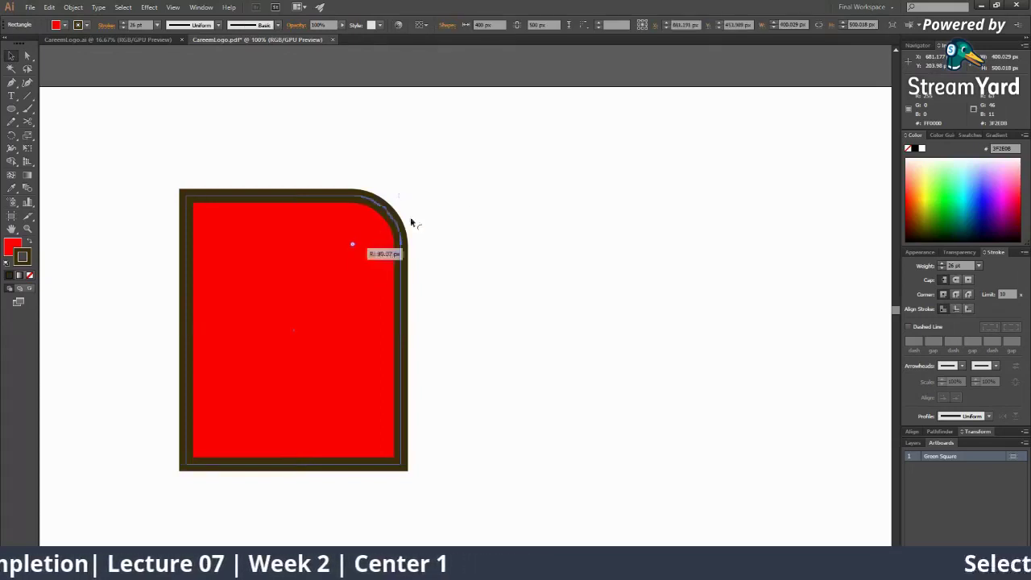
{"action": "key", "text": "ctrl+z"}
{"action": "left_click", "coordinate": [500, 252]}
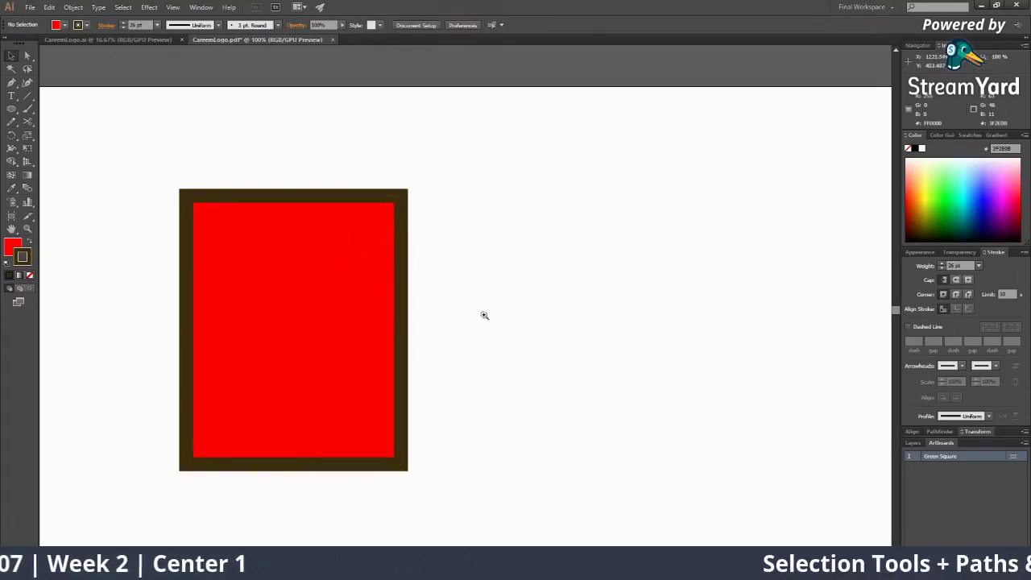
Step: Position the red rectangle in the artboard's left half and duplicate it into the right half at the same height
{"action": "scroll", "coordinate": [484, 314], "scroll_direction": "down", "scroll_amount": 2}
{"action": "scroll", "coordinate": [350, 306], "scroll_direction": "left", "scroll_amount": 3}
{"action": "scroll", "coordinate": [454, 282], "scroll_direction": "up", "scroll_amount": 1}
{"action": "left_click_drag", "start_coordinate": [789, 281], "coordinate": [533, 360]}
{"action": "left_click_drag", "start_coordinate": [336, 315], "coordinate": [285, 319]}
{"action": "left_click_drag", "start_coordinate": [254, 318], "coordinate": [544, 327]}
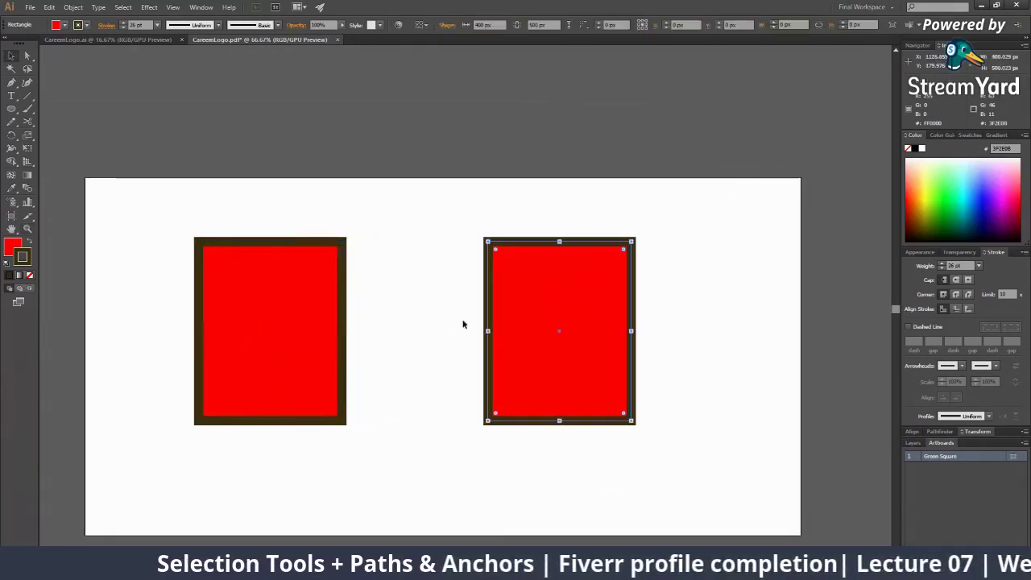
Step: Fill the duplicated rectangle with light green #C7FF4D and deselect it
{"action": "left_click", "coordinate": [12, 243]}
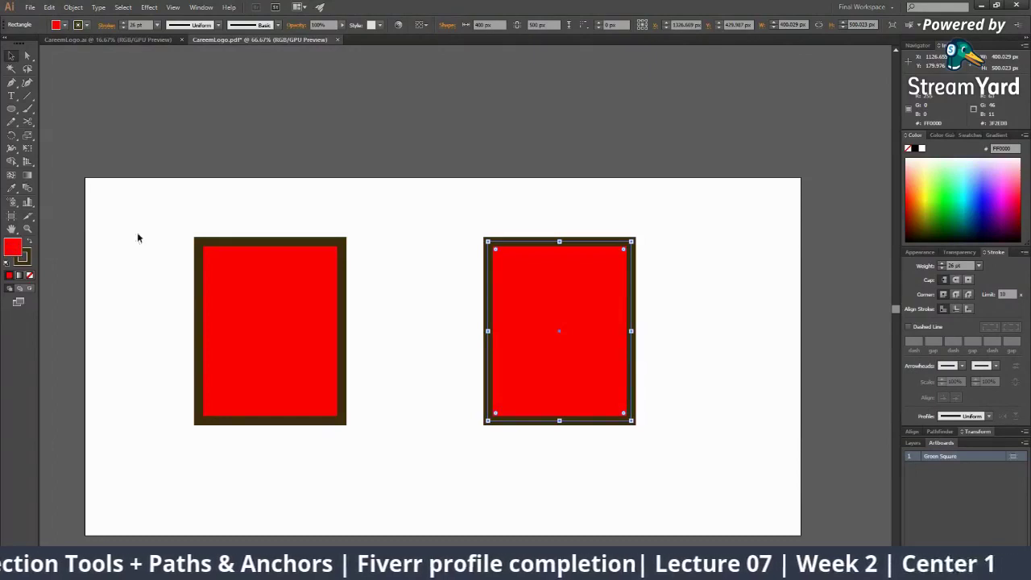
{"action": "left_click", "coordinate": [936, 182]}
{"action": "left_click", "coordinate": [680, 338]}
Step: Move the red and green rectangles closer together with the Selection tool and leave both unselected
{"action": "key", "text": "ctrl+plus"}
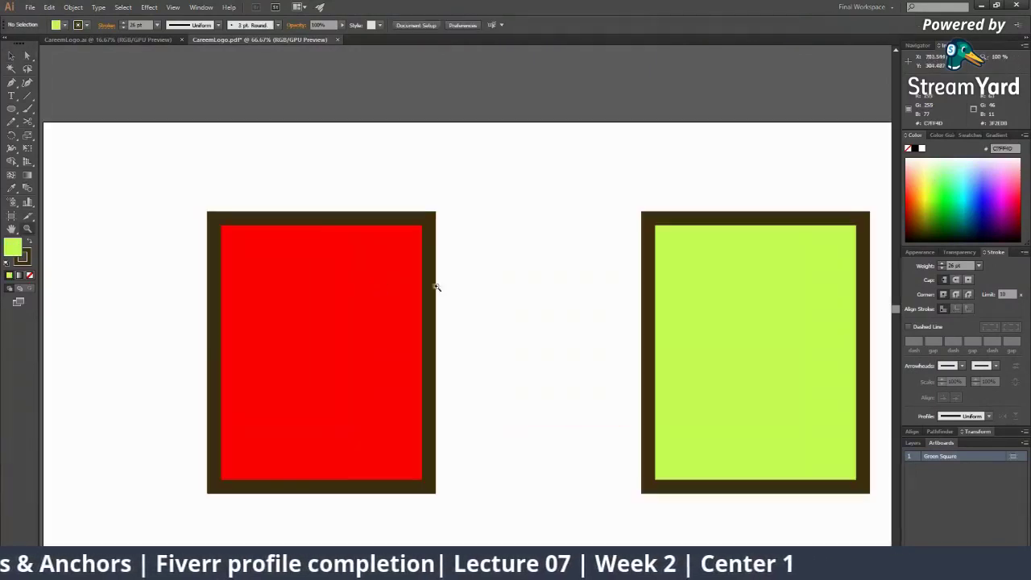
{"action": "left_click_drag", "start_coordinate": [367, 290], "coordinate": [432, 292]}
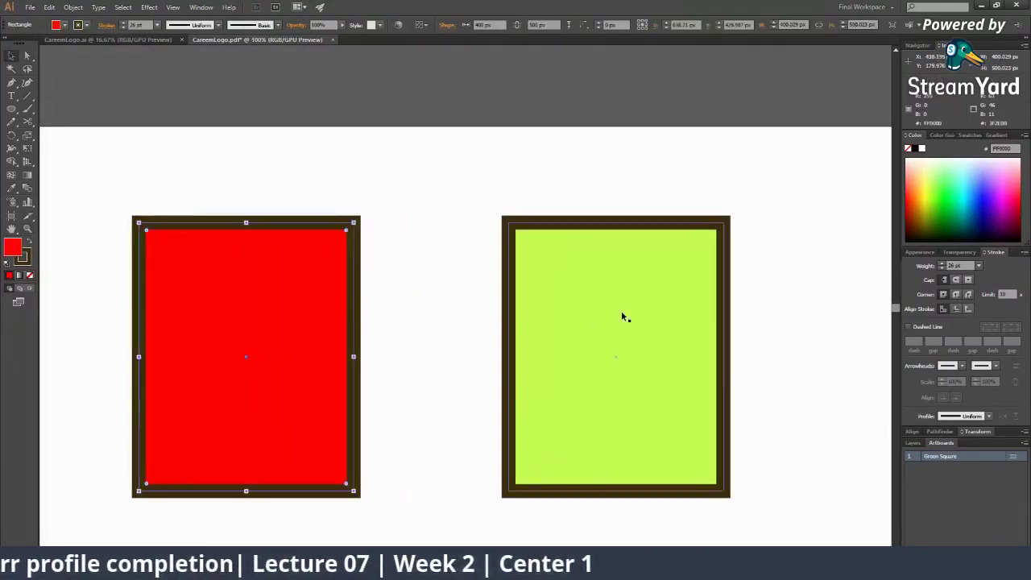
{"action": "left_click_drag", "start_coordinate": [621, 315], "coordinate": [587, 312]}
{"action": "left_click_drag", "start_coordinate": [434, 269], "coordinate": [380, 211]}
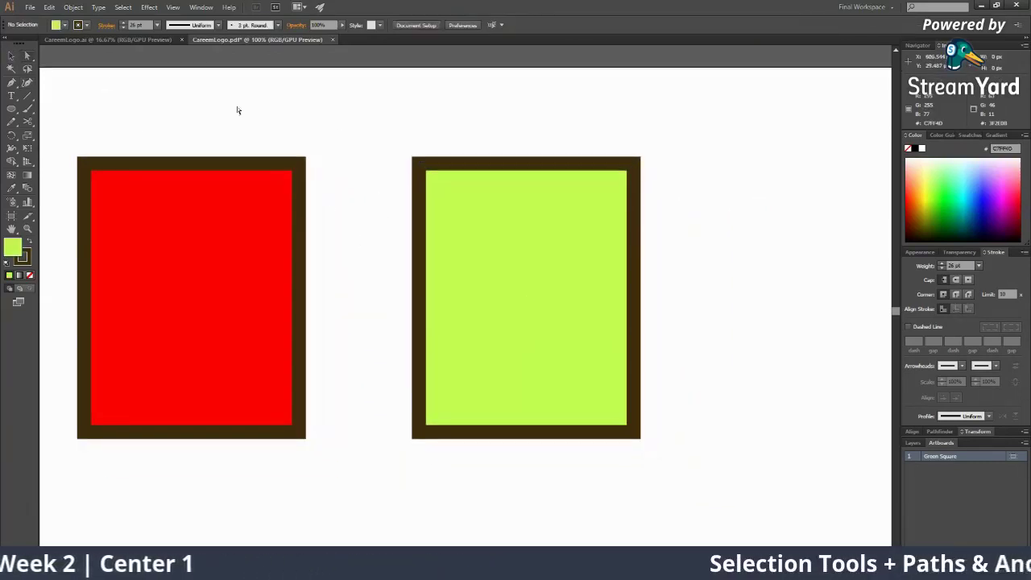
Step: Select the whole green rectangle with the Direct Selection tool, undo a trial move, and shift it slightly up and left
{"action": "key", "text": "a"}
{"action": "left_click", "coordinate": [445, 256]}
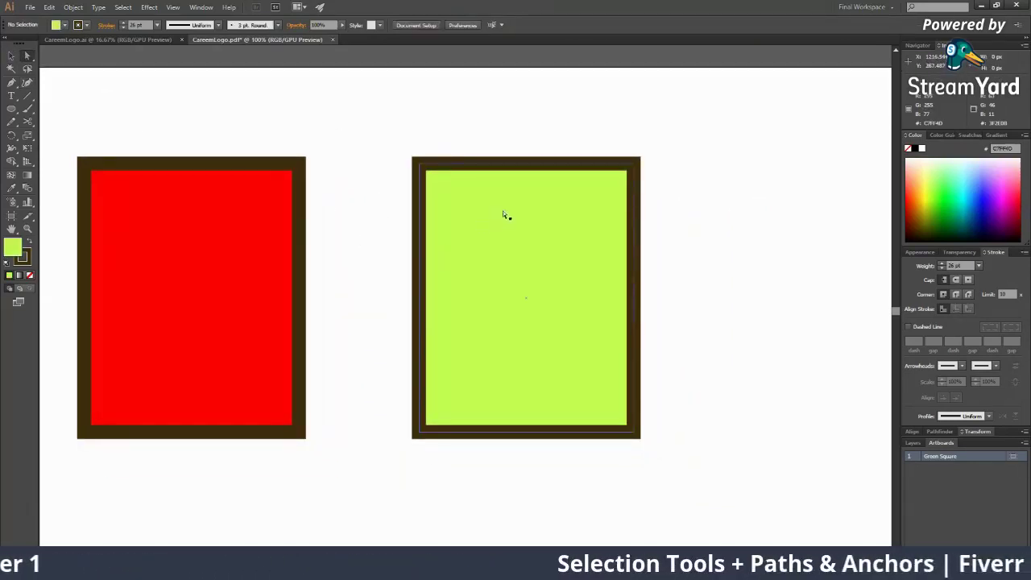
{"action": "left_click", "coordinate": [535, 242]}
{"action": "scroll", "coordinate": [641, 278], "scroll_direction": "down", "scroll_amount": 3}
{"action": "scroll", "coordinate": [626, 288], "scroll_direction": "up", "scroll_amount": 1}
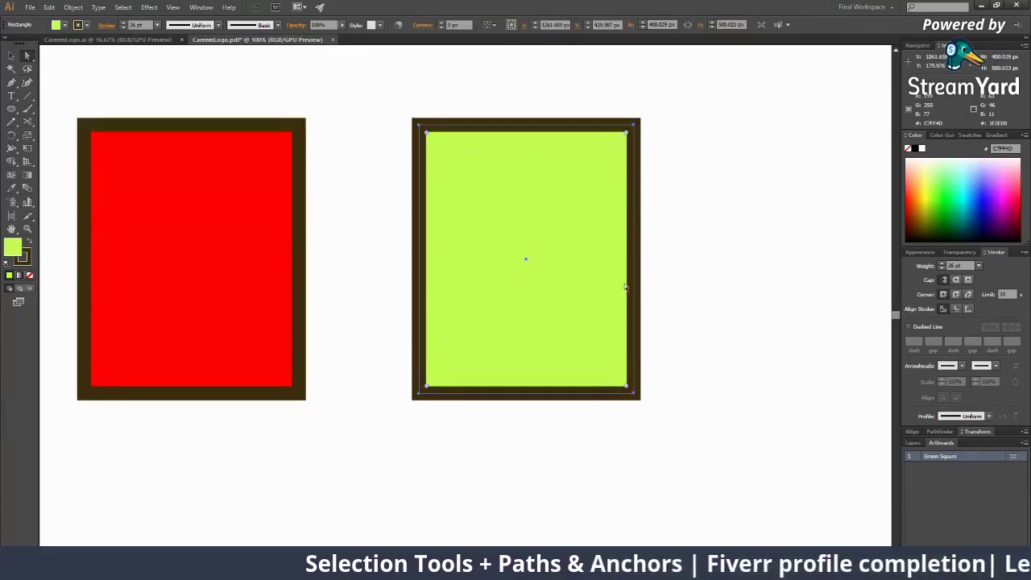
{"action": "scroll", "coordinate": [626, 287], "scroll_direction": "up", "scroll_amount": 2}
{"action": "left_click_drag", "start_coordinate": [548, 273], "coordinate": [481, 236]}
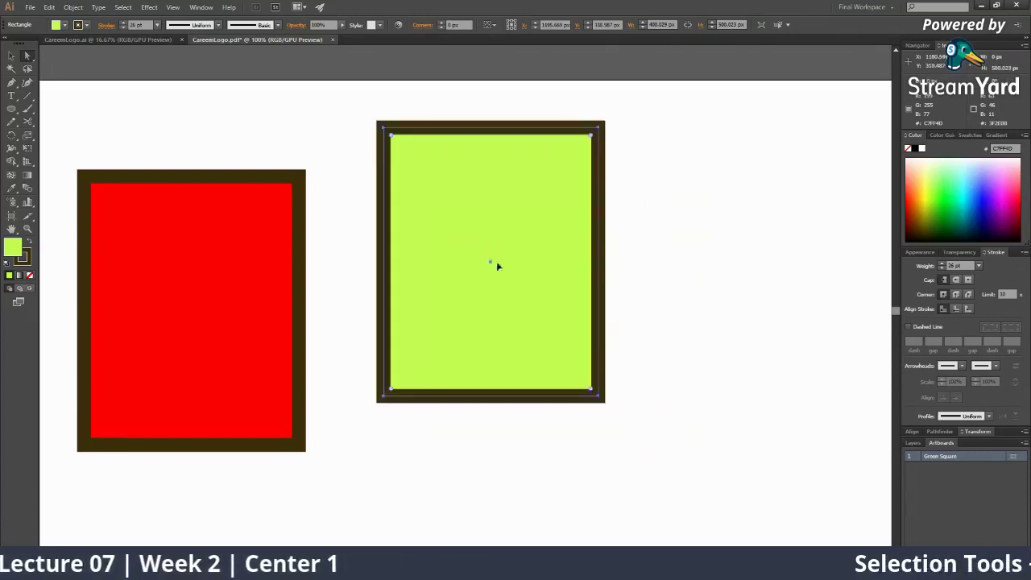
{"action": "key", "text": "ctrl+z"}
{"action": "mouse_move", "coordinate": [430, 182]}
{"action": "left_mouse_down"}
{"action": "mouse_move", "coordinate": [589, 320]}
{"action": "mouse_move", "coordinate": [414, 173]}
{"action": "left_mouse_up"}
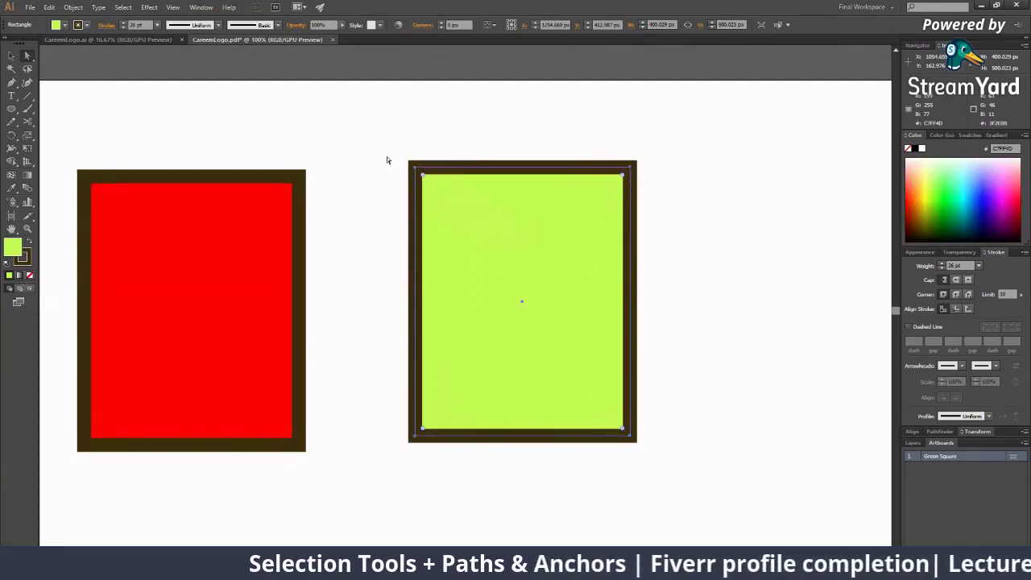
Step: Shift the green rectangle slightly to the left, try a blue #0068E5 fill on it and replace that with magenta #FF00E1
{"action": "mouse_move", "coordinate": [522, 260]}
{"action": "left_mouse_down"}
{"action": "mouse_move", "coordinate": [531, 288]}
{"action": "mouse_move", "coordinate": [528, 263]}
{"action": "left_mouse_up"}
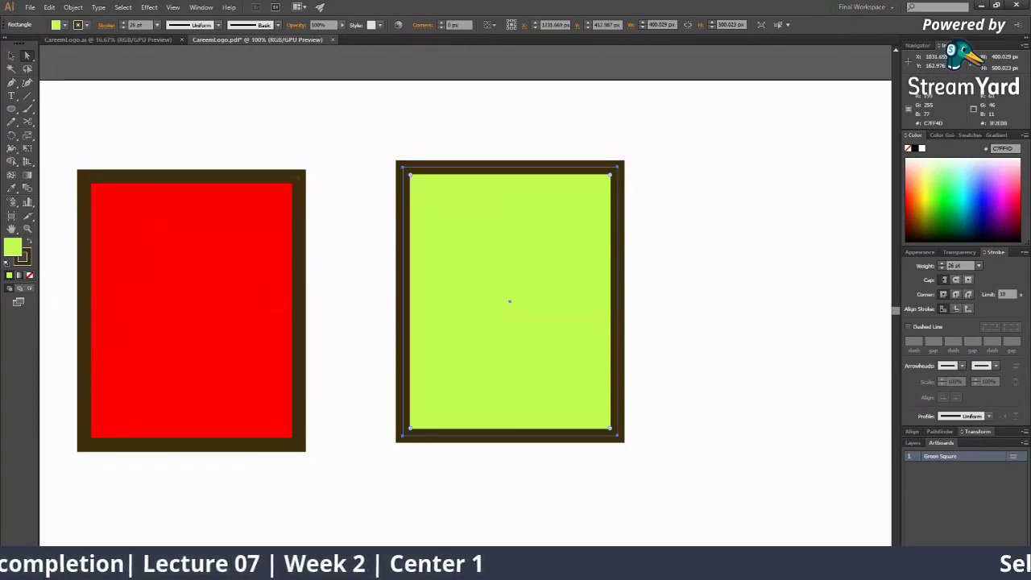
{"action": "left_click", "coordinate": [977, 199]}
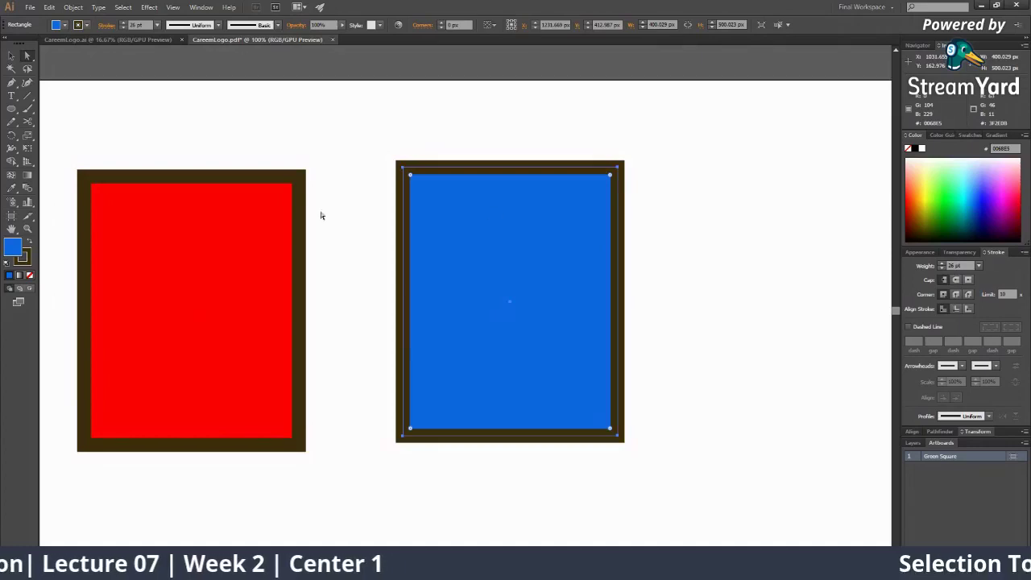
{"action": "double_click", "coordinate": [14, 246]}
{"action": "left_click_drag", "start_coordinate": [528, 258], "coordinate": [524, 219]}
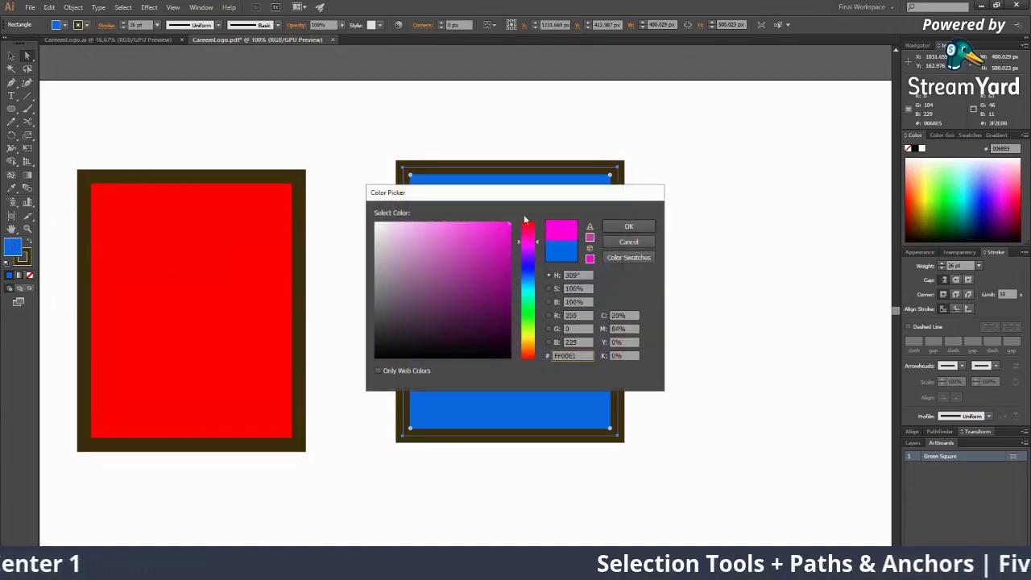
{"action": "left_click", "coordinate": [629, 226]}
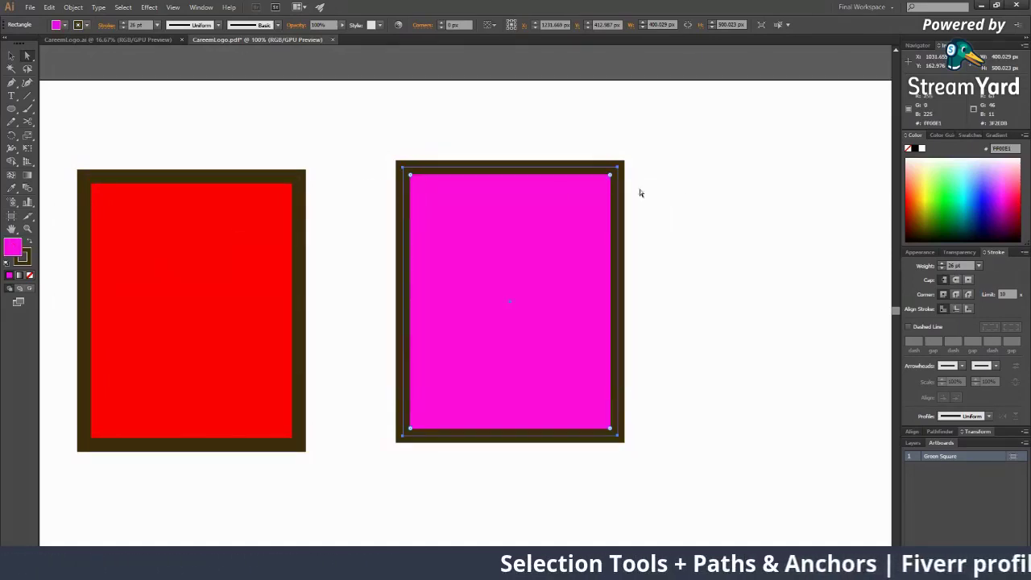
Step: Change the magenta rectangle's fill to bright lime green #AFFF00
{"action": "double_click", "coordinate": [19, 247]}
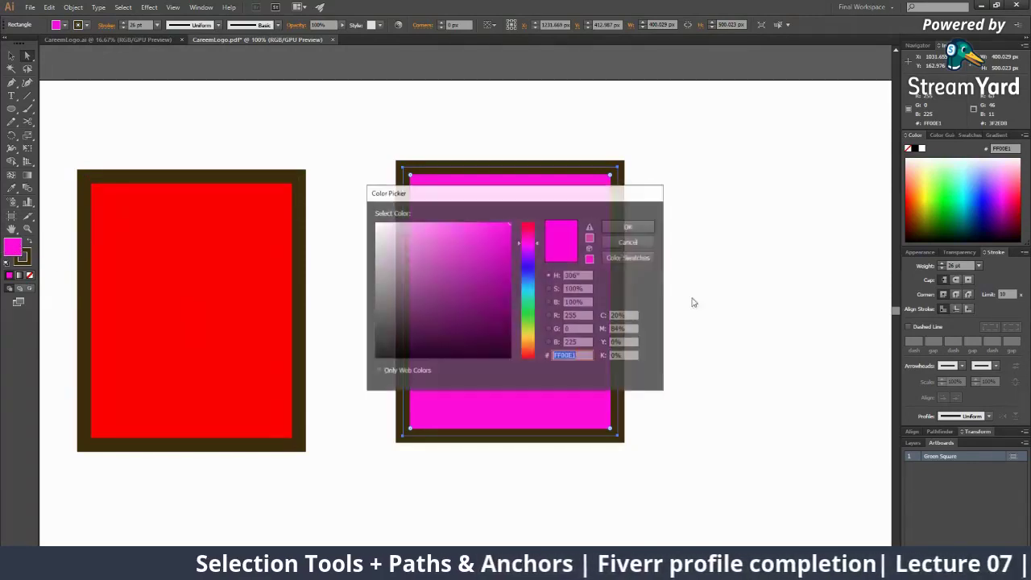
{"action": "left_click_drag", "start_coordinate": [538, 307], "coordinate": [538, 328]}
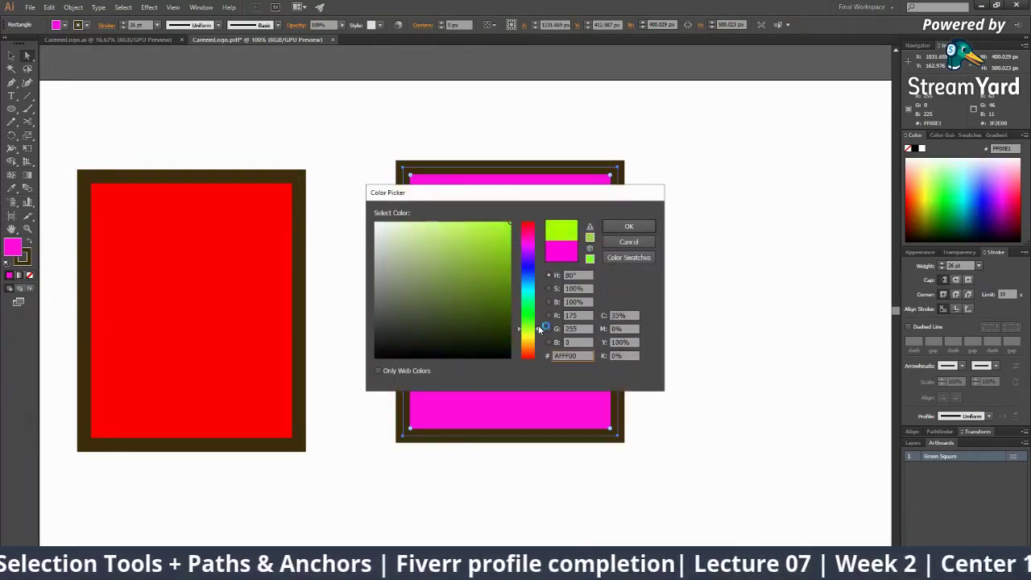
{"action": "left_click", "coordinate": [628, 226]}
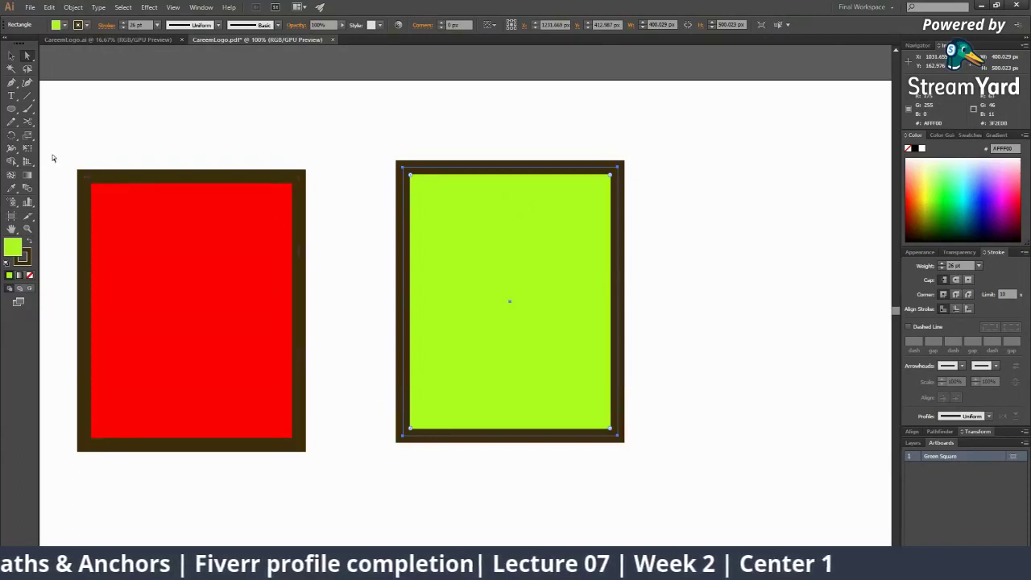
Step: Deselect the lime green rectangle and reselect the whole shape with the Direct Selection tool to examine its corner anchors
{"action": "mouse_move", "coordinate": [412, 178]}
{"action": "left_mouse_down"}
{"action": "mouse_move", "coordinate": [514, 281]}
{"action": "mouse_move", "coordinate": [416, 202]}
{"action": "mouse_move", "coordinate": [409, 175]}
{"action": "left_mouse_up"}
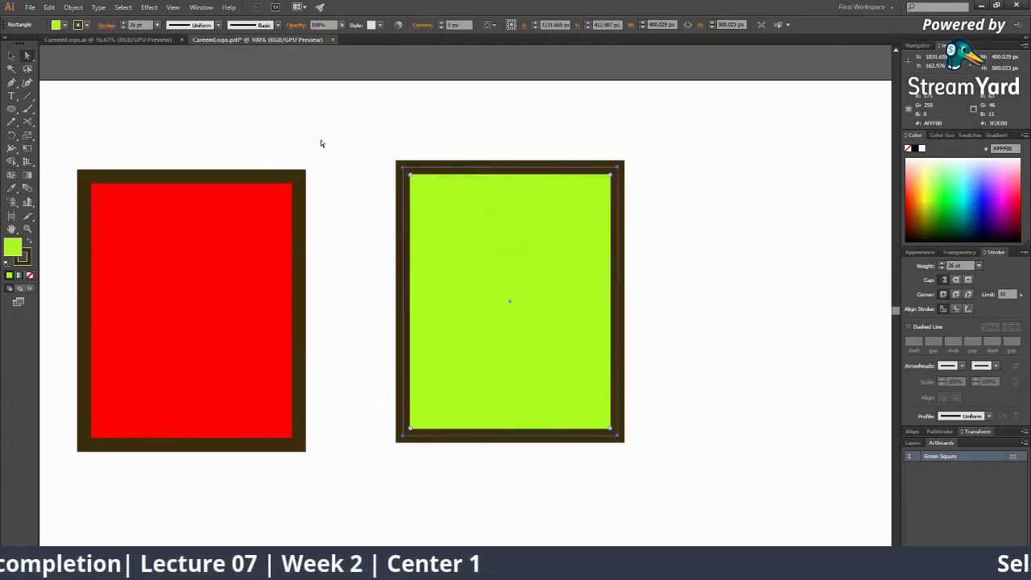
{"action": "left_click", "coordinate": [391, 157]}
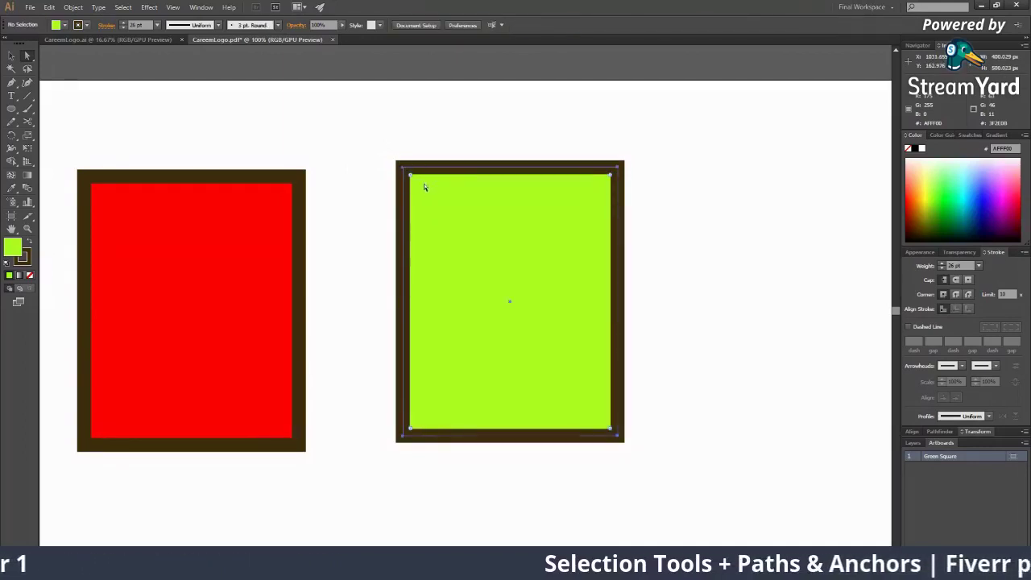
{"action": "left_click", "coordinate": [402, 165]}
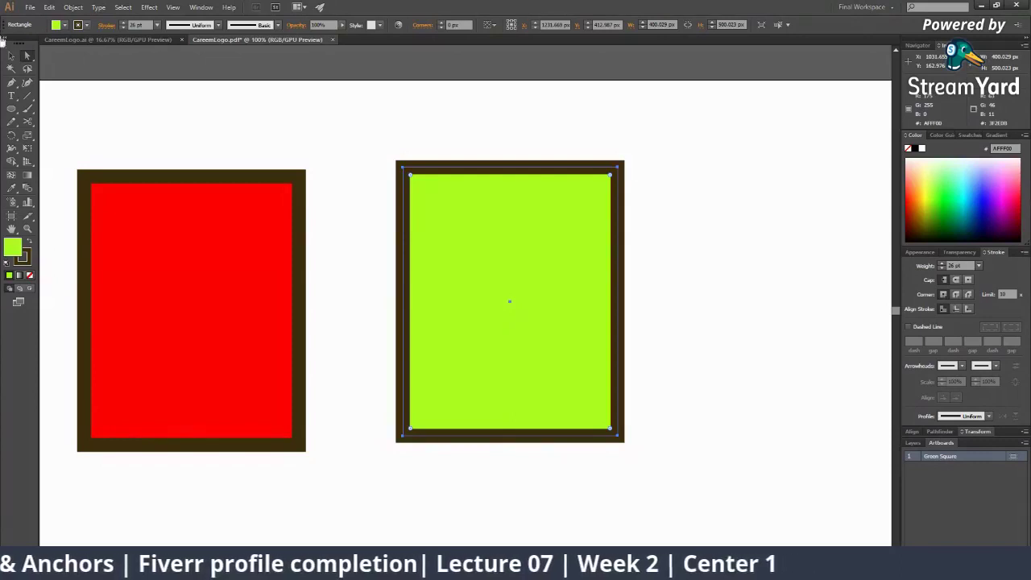
Step: Check the red rectangle's bounding box with the Selection tool, move the green rectangle down level with it, and deselect
{"action": "key", "text": "v"}
{"action": "left_click", "coordinate": [228, 302]}
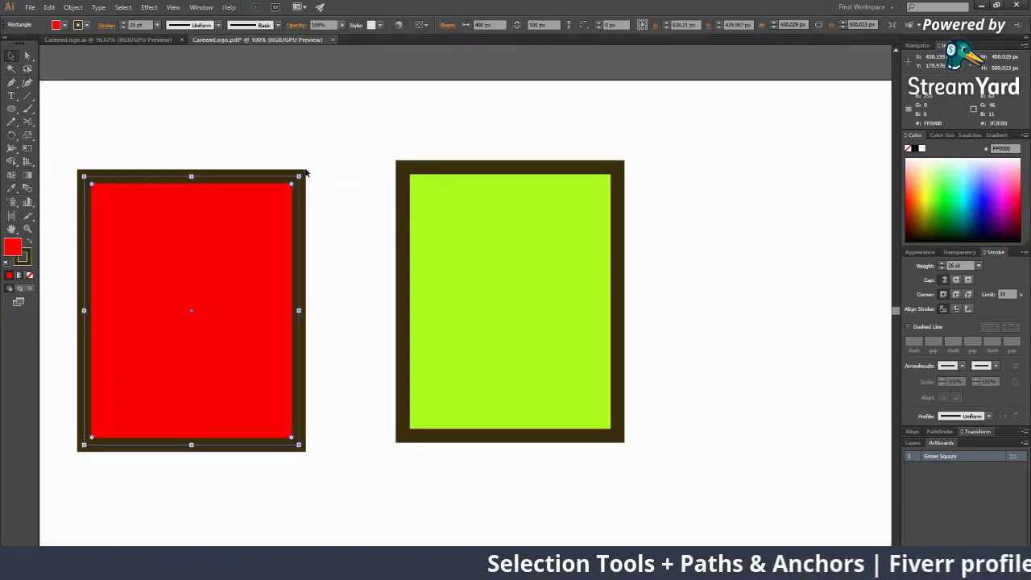
{"action": "mouse_move", "coordinate": [314, 177]}
{"action": "left_mouse_down"}
{"action": "mouse_move", "coordinate": [329, 184]}
{"action": "mouse_move", "coordinate": [339, 217]}
{"action": "mouse_move", "coordinate": [318, 178]}
{"action": "left_mouse_up"}
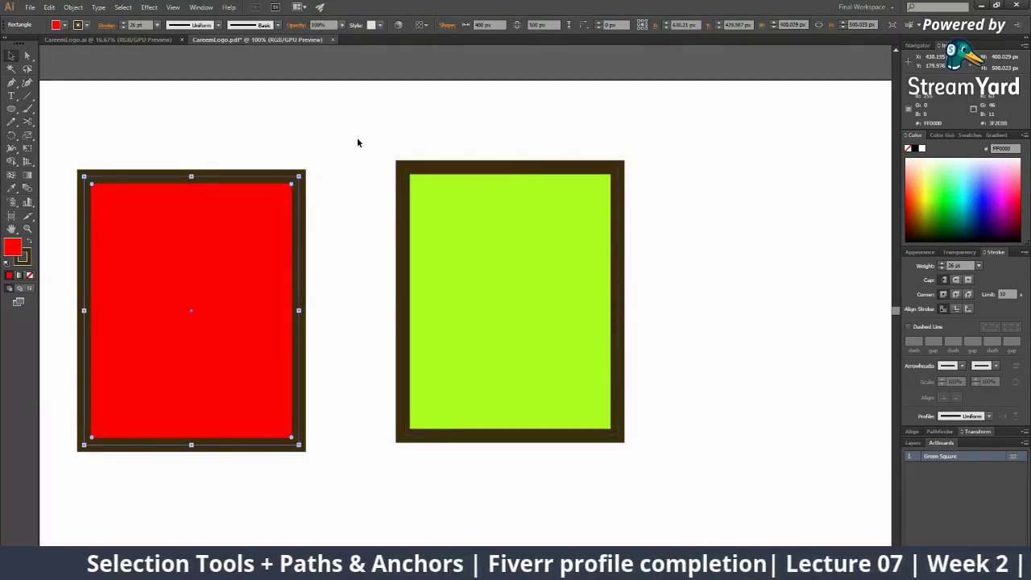
{"action": "left_click_drag", "start_coordinate": [484, 346], "coordinate": [488, 341]}
{"action": "left_click", "coordinate": [667, 366]}
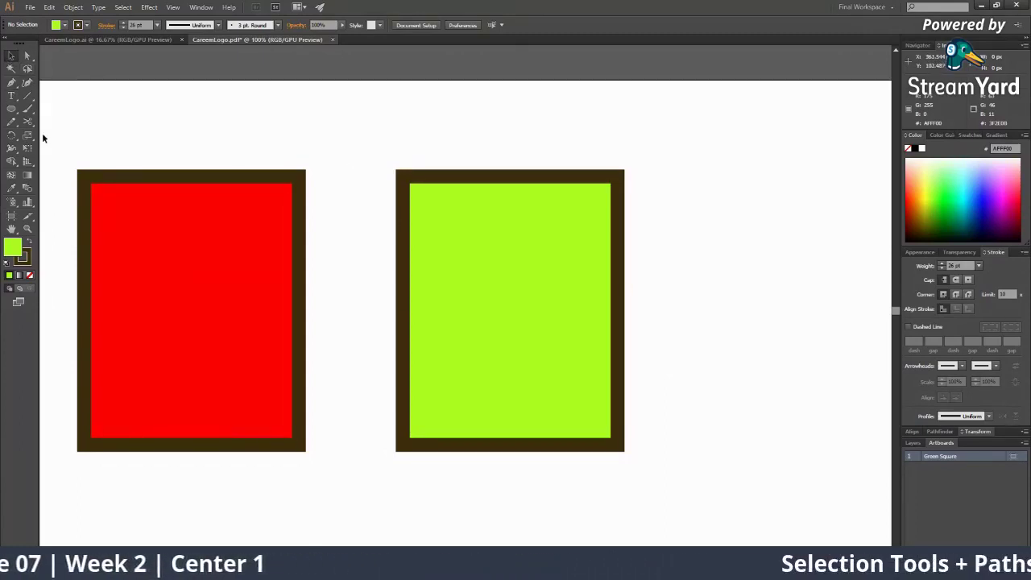
Step: Reshape the green rectangle by moving only its upper-left anchor with Direct Selection, down and outward to about X 934.5, Y 480.5 px
{"action": "left_click", "coordinate": [28, 55]}
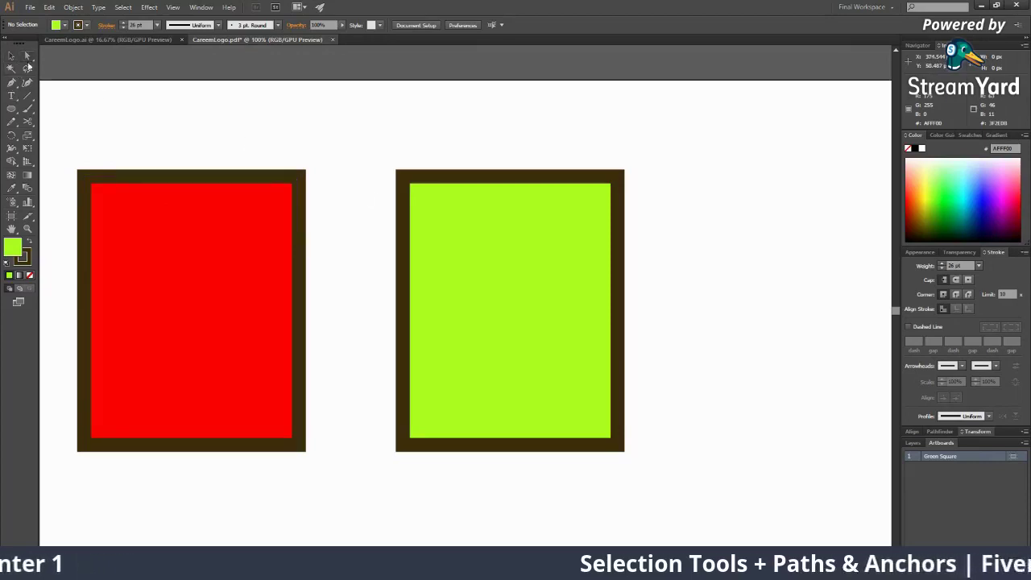
{"action": "left_click", "coordinate": [508, 260]}
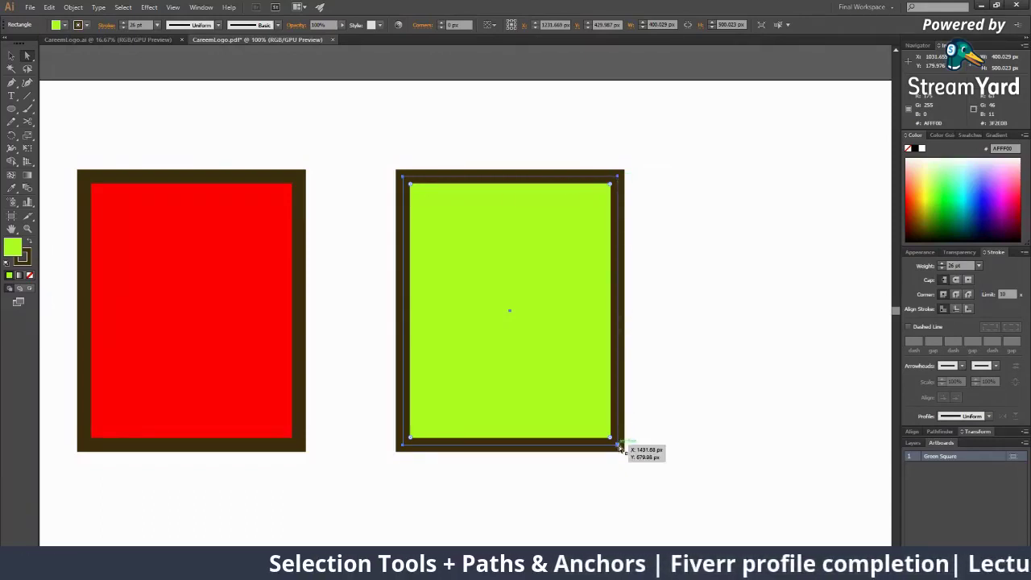
{"action": "left_click", "coordinate": [404, 445]}
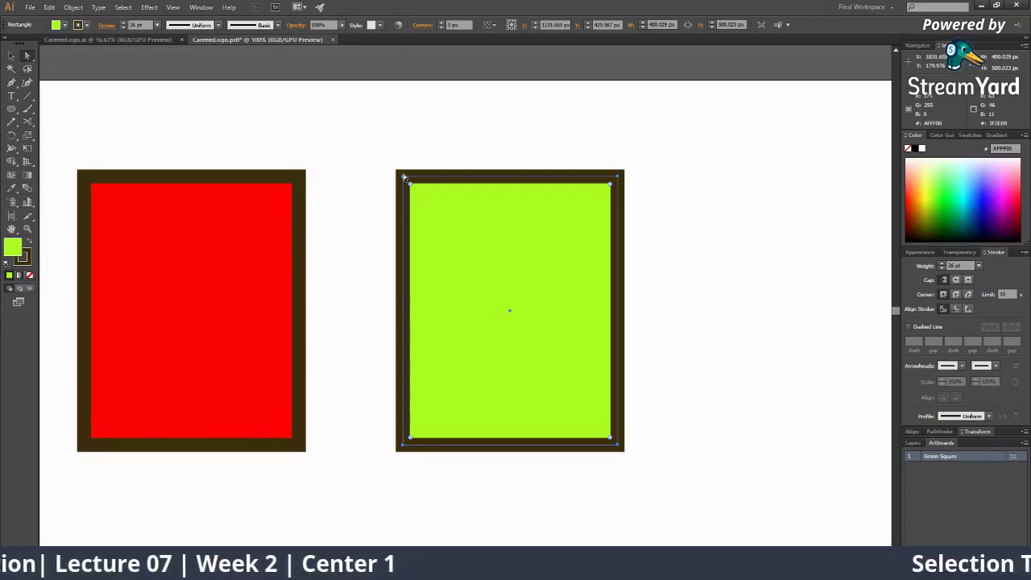
{"action": "left_click_drag", "start_coordinate": [403, 176], "coordinate": [403, 179]}
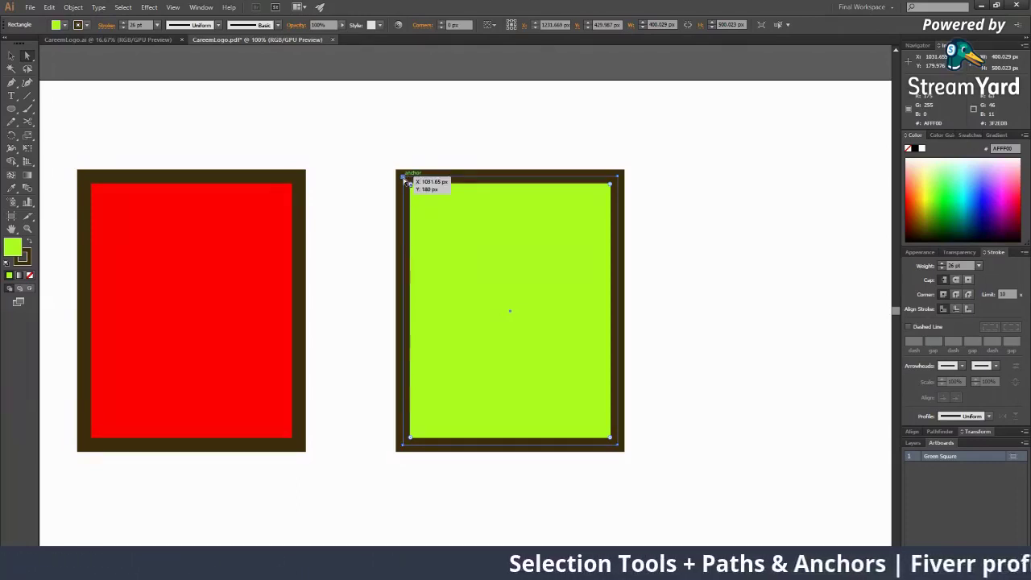
{"action": "left_click", "coordinate": [404, 179]}
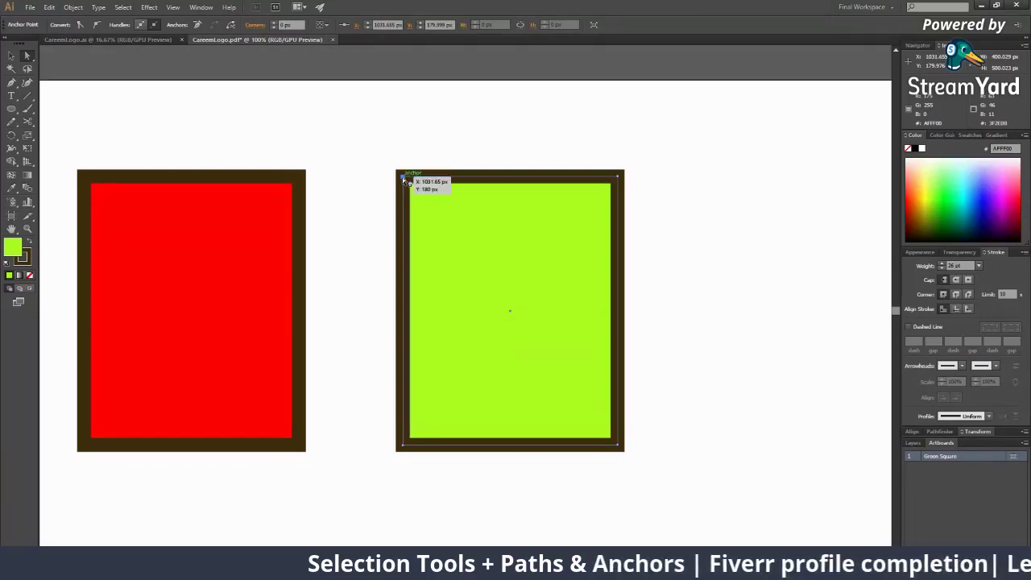
{"action": "left_click_drag", "start_coordinate": [404, 179], "coordinate": [424, 83]}
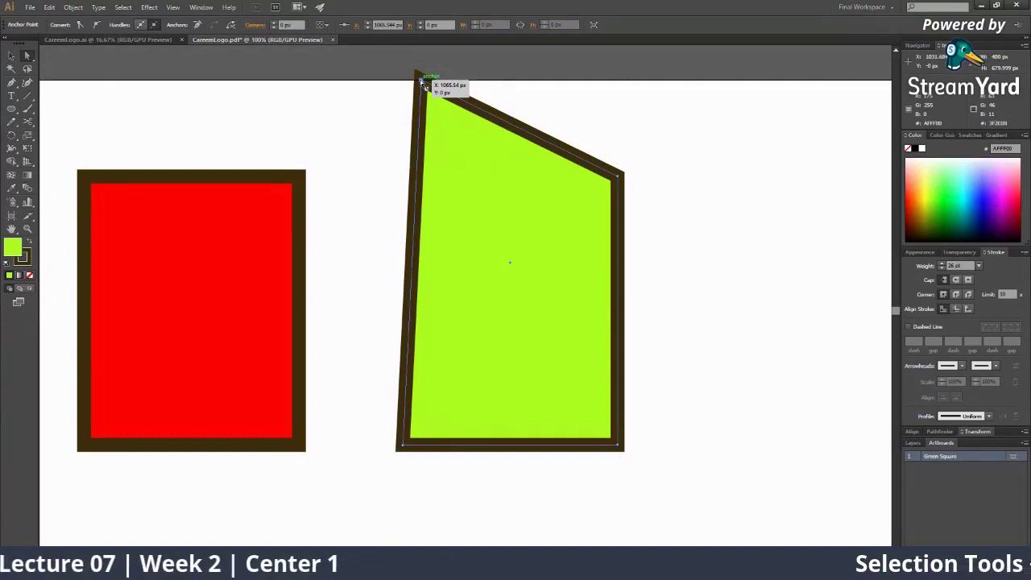
{"action": "left_click_drag", "start_coordinate": [422, 84], "coordinate": [349, 339]}
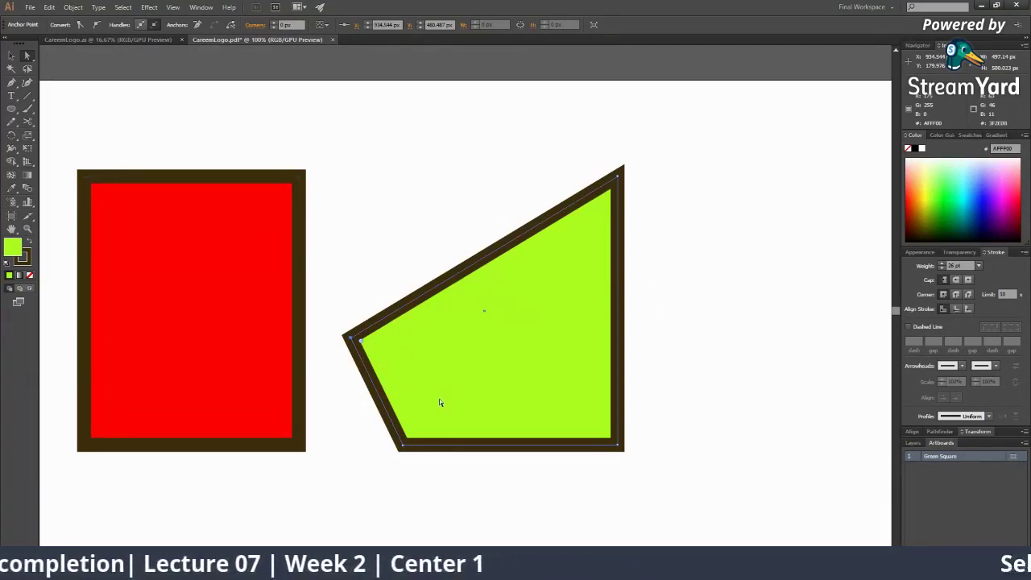
Step: Draw a circle about 72 px wide inside the green shape's left part with a dark brown fill and no stroke
{"action": "left_click", "coordinate": [12, 109]}
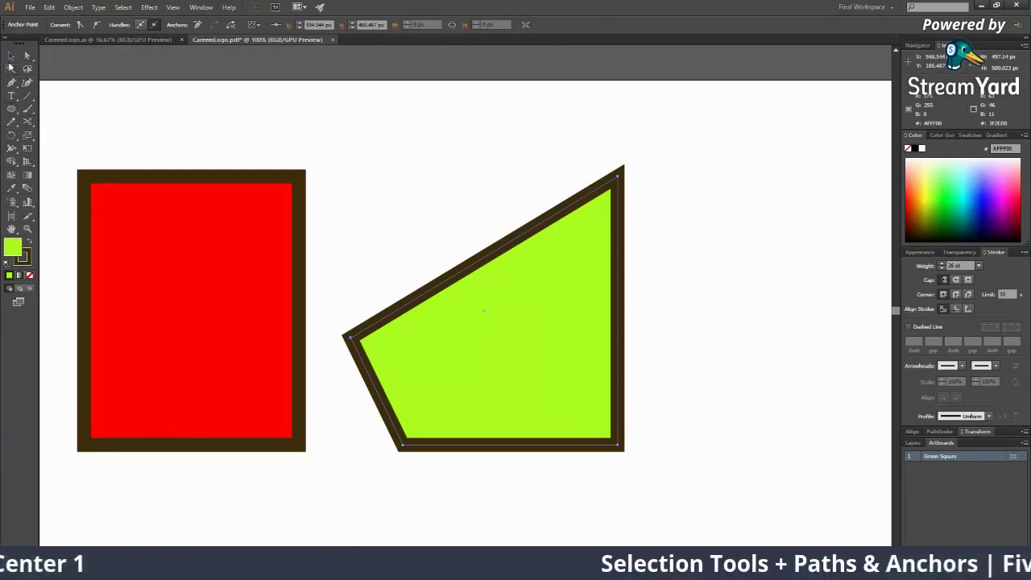
{"action": "left_click", "coordinate": [10, 54]}
{"action": "left_click", "coordinate": [434, 179]}
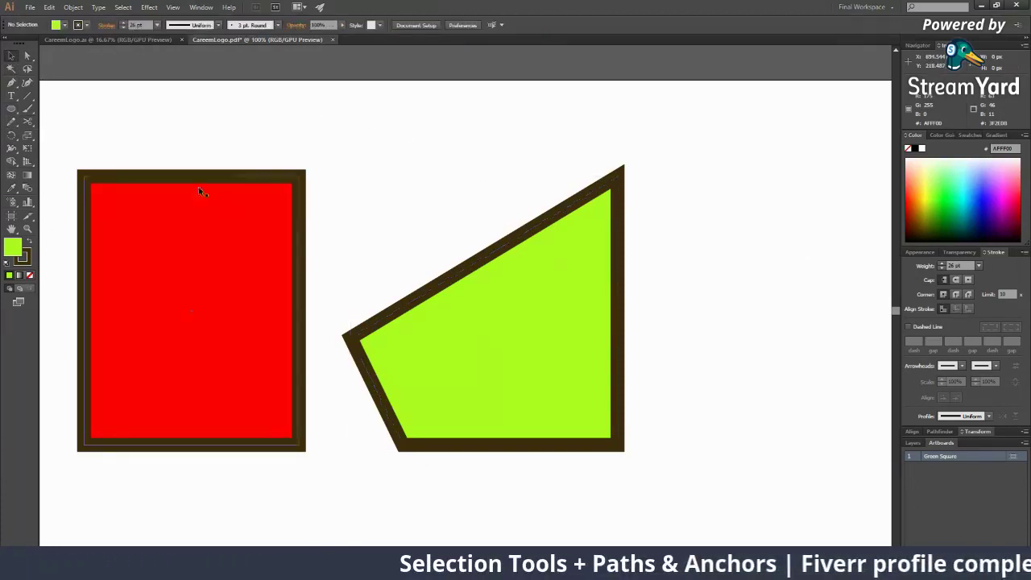
{"action": "left_click", "coordinate": [11, 108]}
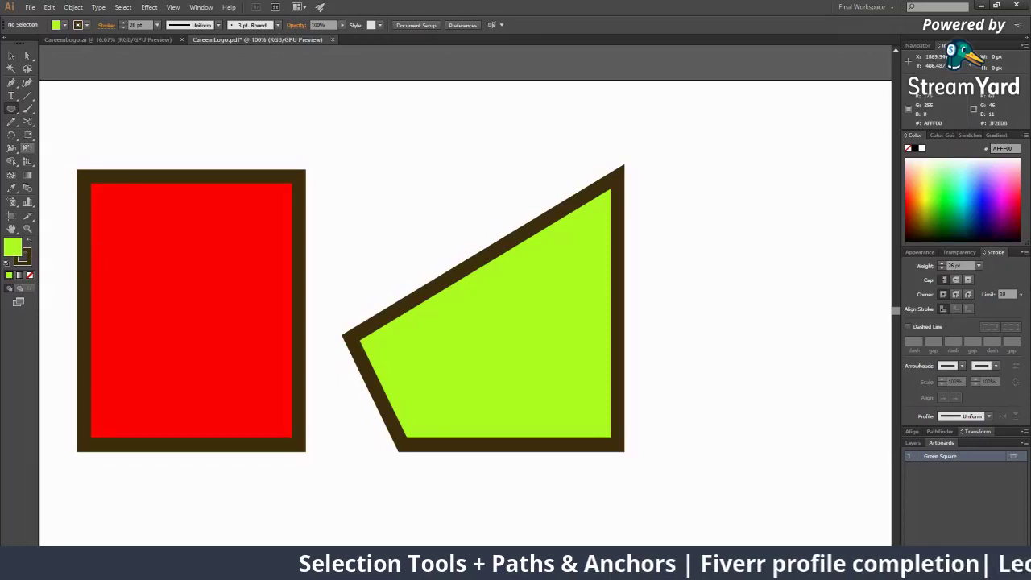
{"action": "left_click", "coordinate": [30, 242]}
{"action": "left_click", "coordinate": [30, 274]}
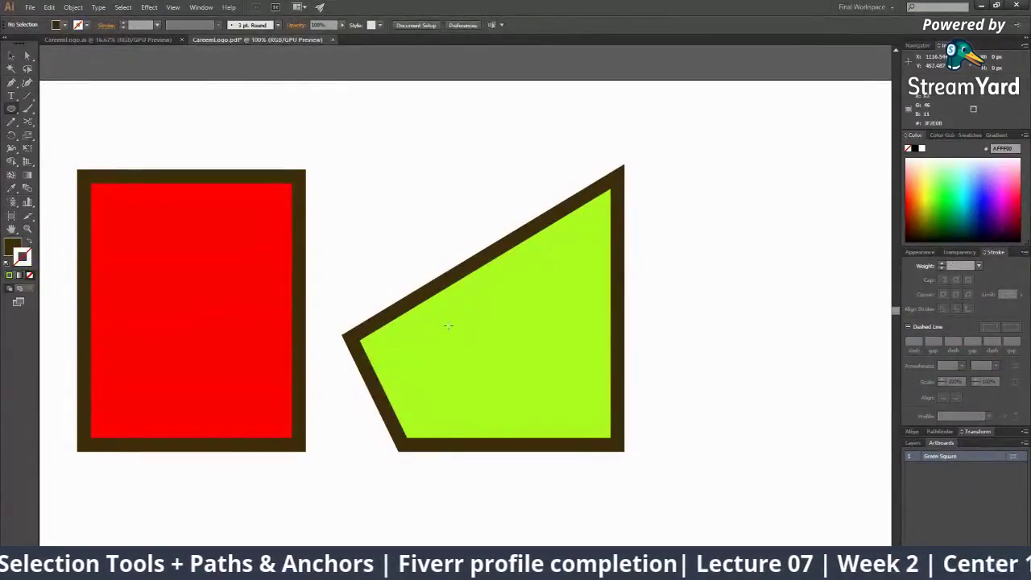
{"action": "left_click_drag", "start_coordinate": [453, 333], "coordinate": [473, 354]}
{"action": "key", "text": "v"}
{"action": "left_click", "coordinate": [805, 462]}
Step: Enlarge the dark brown circle to 84 px and move it slightly left inside the green shape
{"action": "key", "text": "z"}
{"action": "left_click_drag", "start_coordinate": [690, 386], "coordinate": [463, 311]}
{"action": "key", "text": "v"}
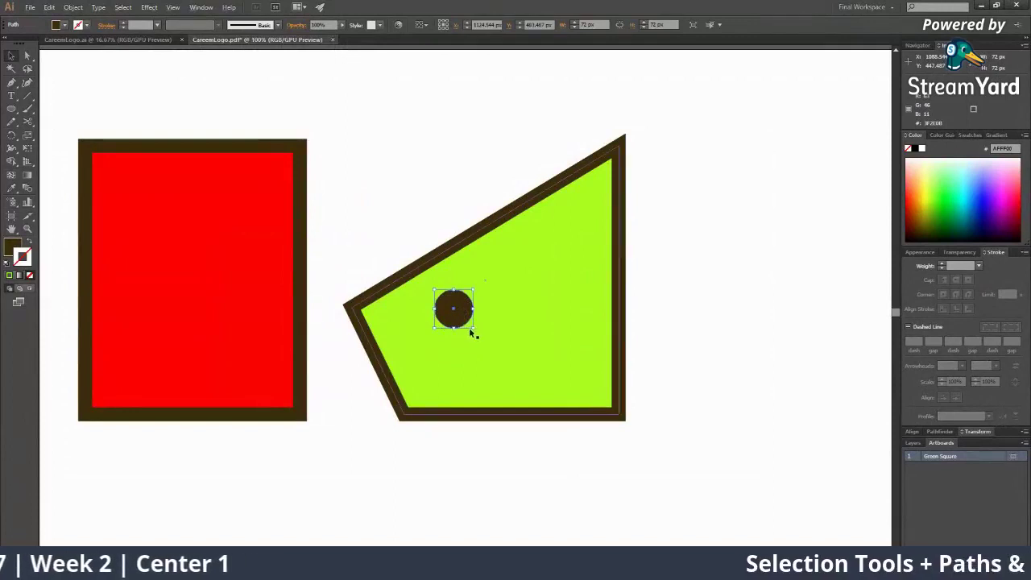
{"action": "left_click", "coordinate": [466, 268], "text": "shift"}
{"action": "left_click", "coordinate": [467, 271], "text": "shift"}
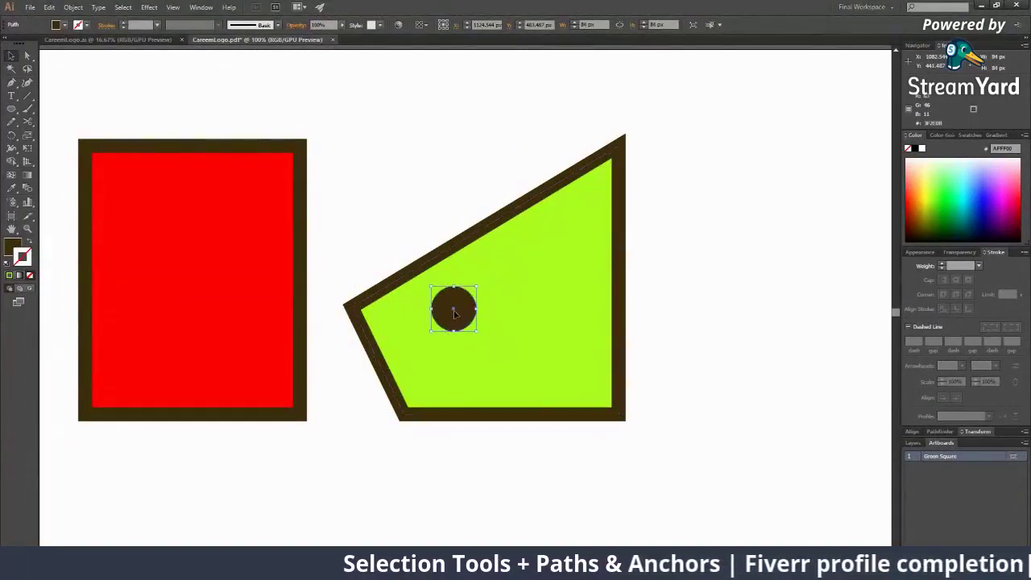
{"action": "left_click_drag", "start_coordinate": [454, 311], "coordinate": [446, 309]}
{"action": "key", "text": "ctrl+minus"}
{"action": "key", "text": "ctrl+minus"}
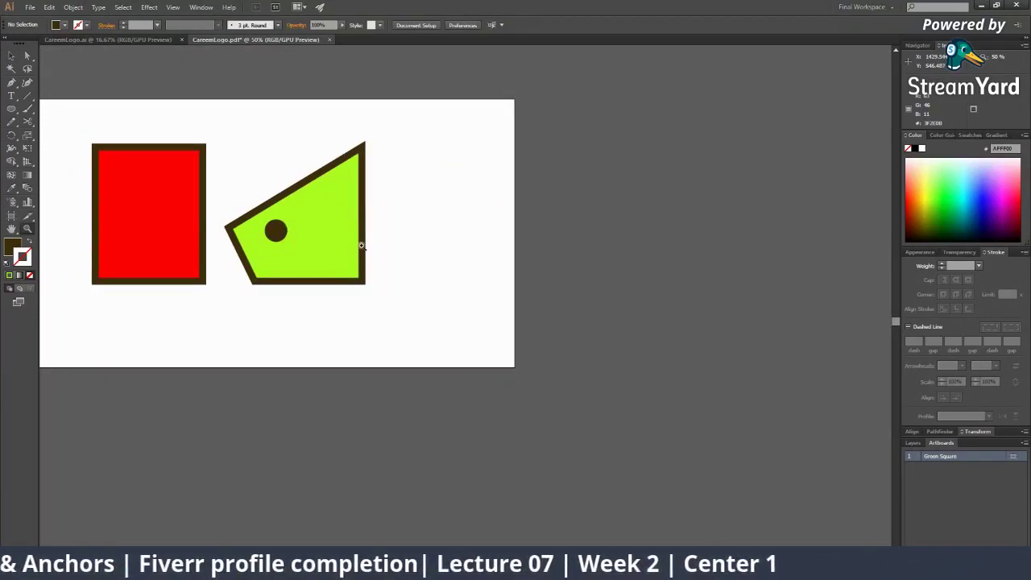
Step: Move the green shape's leftmost anchor slightly up and to the left with the Direct Selection tool
{"action": "left_click", "coordinate": [28, 55]}
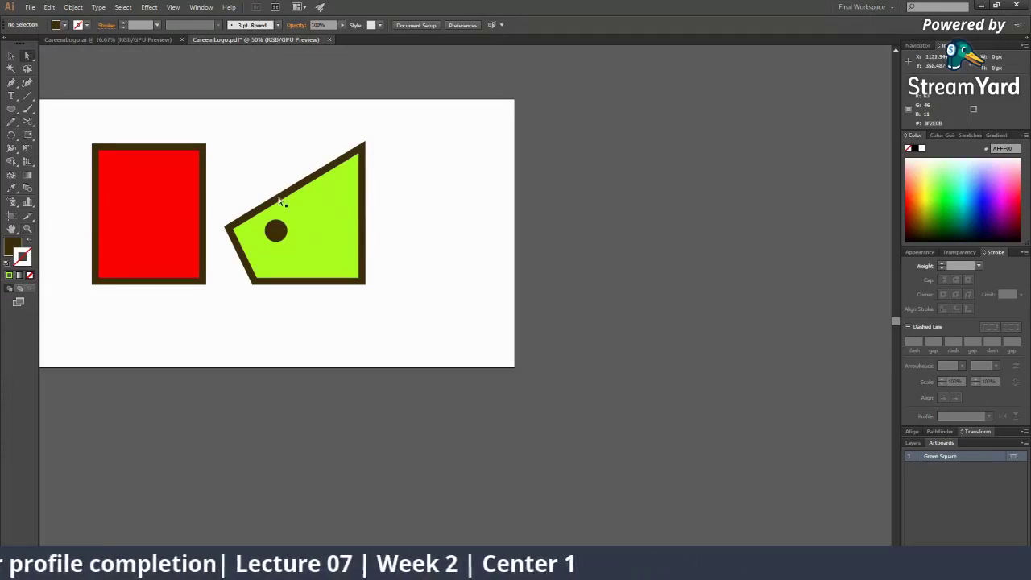
{"action": "left_click", "coordinate": [324, 180]}
{"action": "key", "text": "z"}
{"action": "left_click_drag", "start_coordinate": [213, 179], "coordinate": [369, 180]}
{"action": "left_click", "coordinate": [27, 55]}
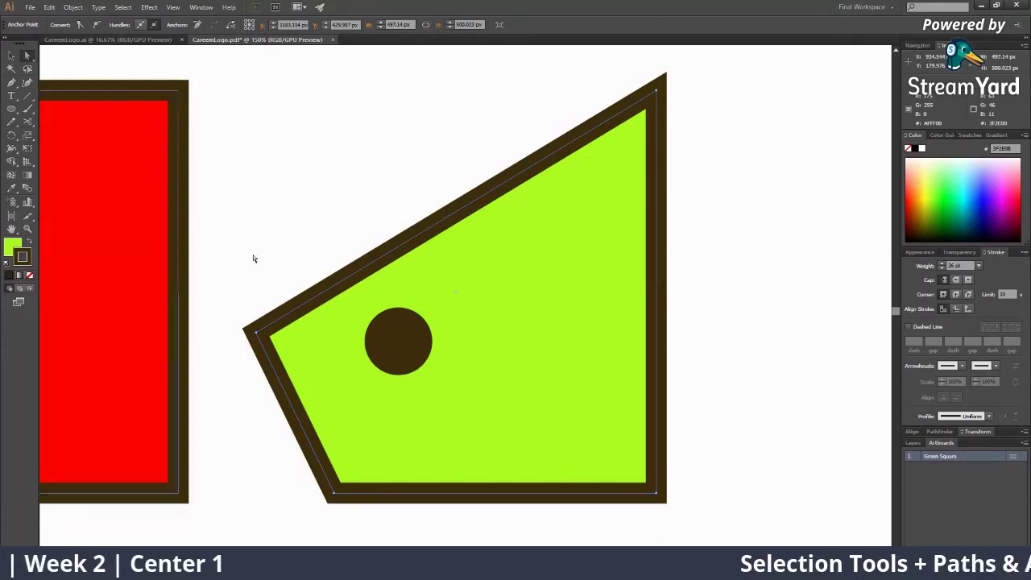
{"action": "left_click", "coordinate": [255, 333]}
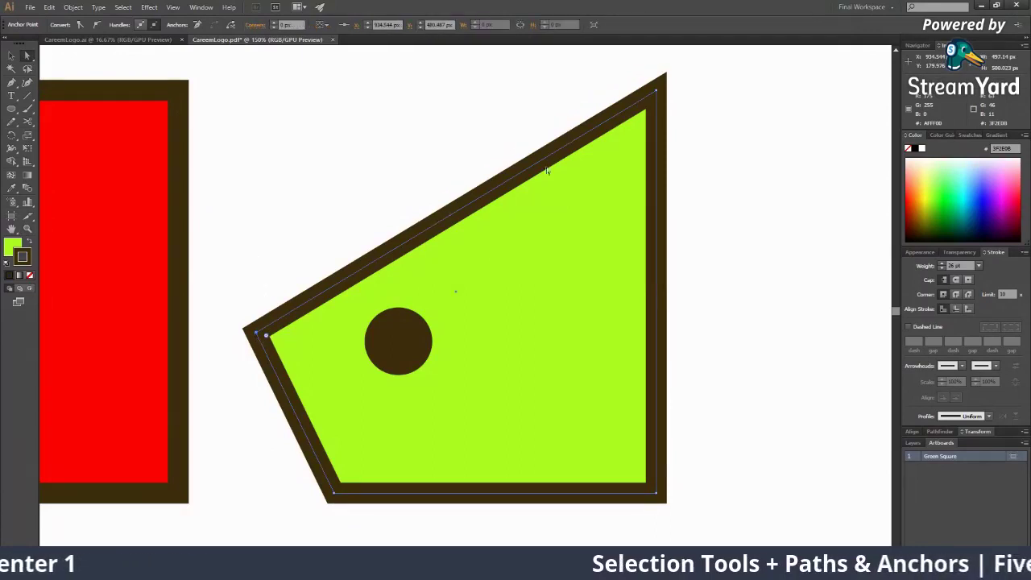
{"action": "left_click", "coordinate": [651, 97]}
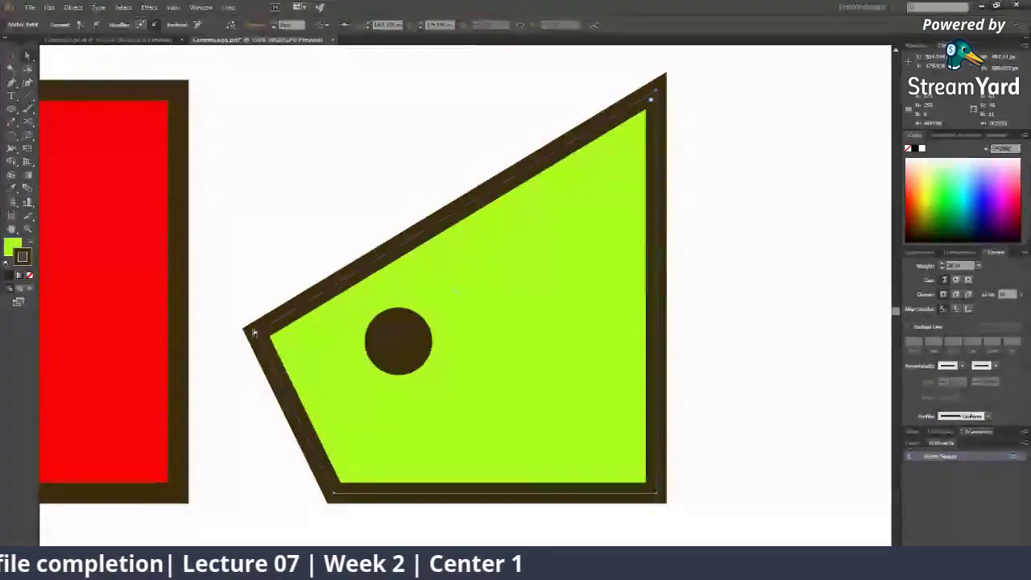
{"action": "left_click_drag", "start_coordinate": [253, 332], "coordinate": [462, 377]}
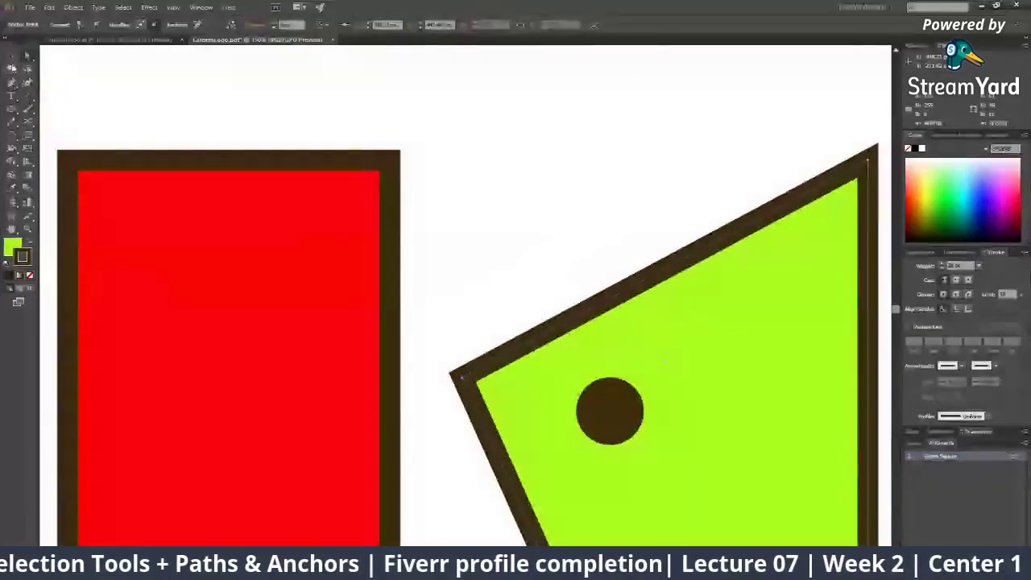
{"action": "double_click", "coordinate": [472, 379]}
{"action": "left_click_drag", "start_coordinate": [472, 378], "coordinate": [483, 424]}
{"action": "key", "text": "ctrl+z"}
{"action": "key", "text": "Escape"}
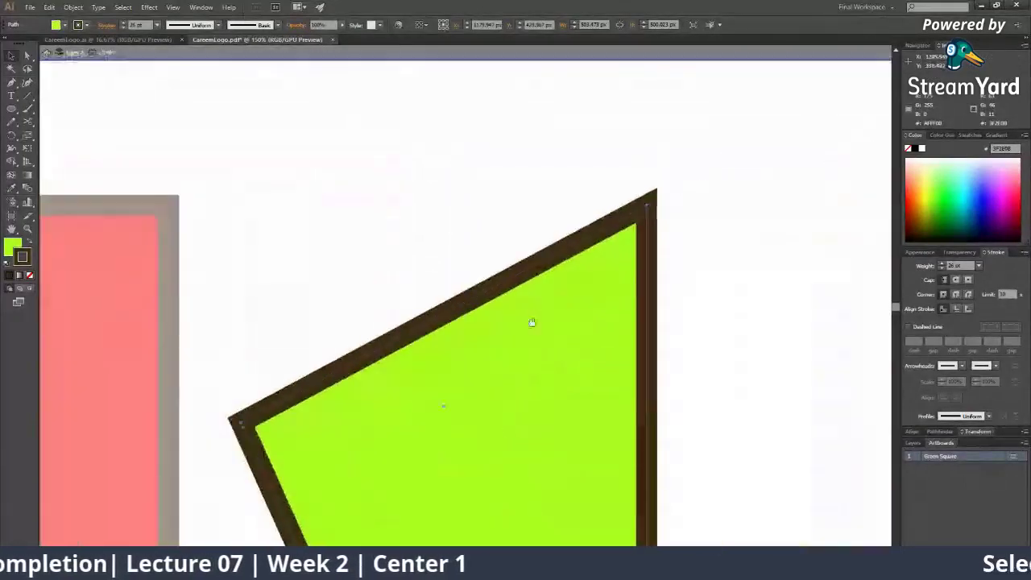
{"action": "key", "text": "ctrl+minus"}
{"action": "key", "text": "ctrl+minus"}
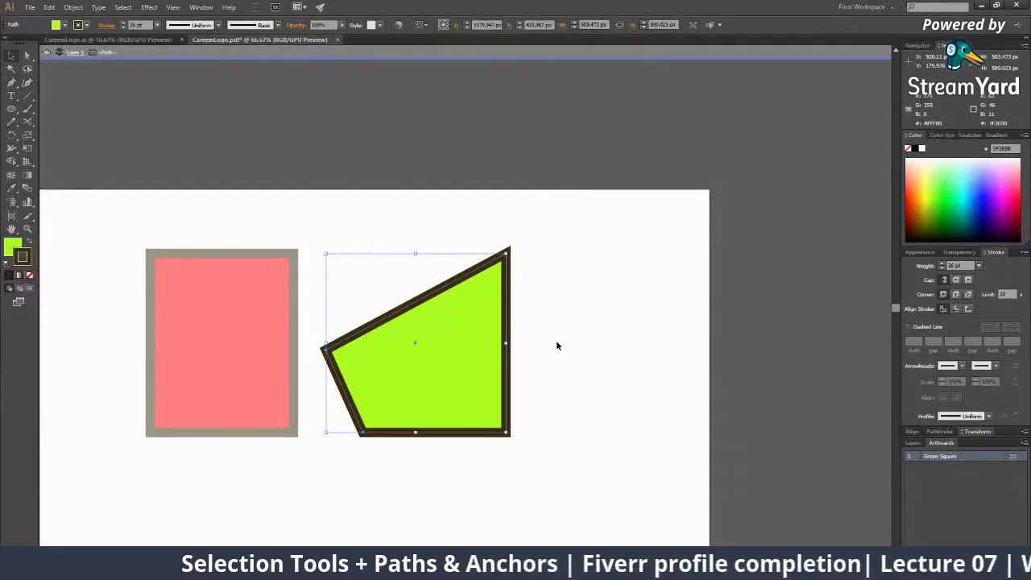
{"action": "left_click", "coordinate": [684, 388]}
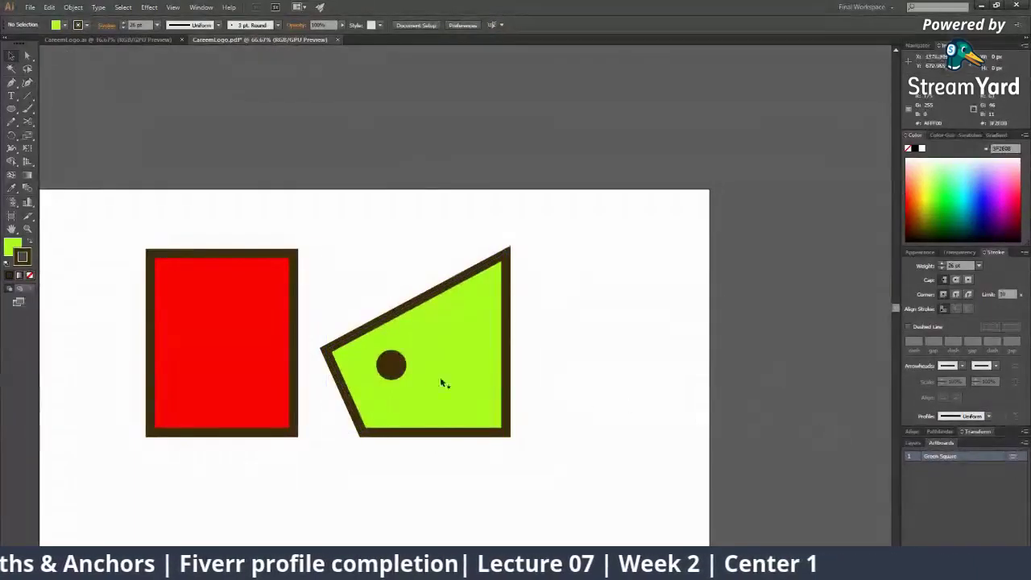
Step: Move the green shape's upper-right anchor down and slightly inward with Direct Selection, to about X 1427.5, Y 230.5 px
{"action": "left_click", "coordinate": [30, 56]}
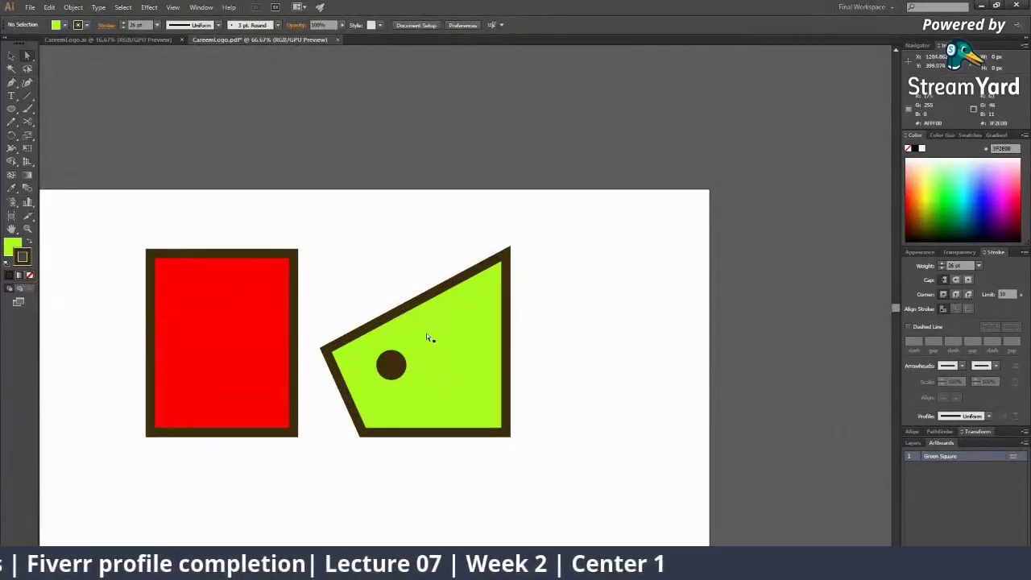
{"action": "left_click", "coordinate": [328, 355]}
{"action": "key", "text": "ctrl+equal"}
{"action": "key", "text": "ctrl+equal"}
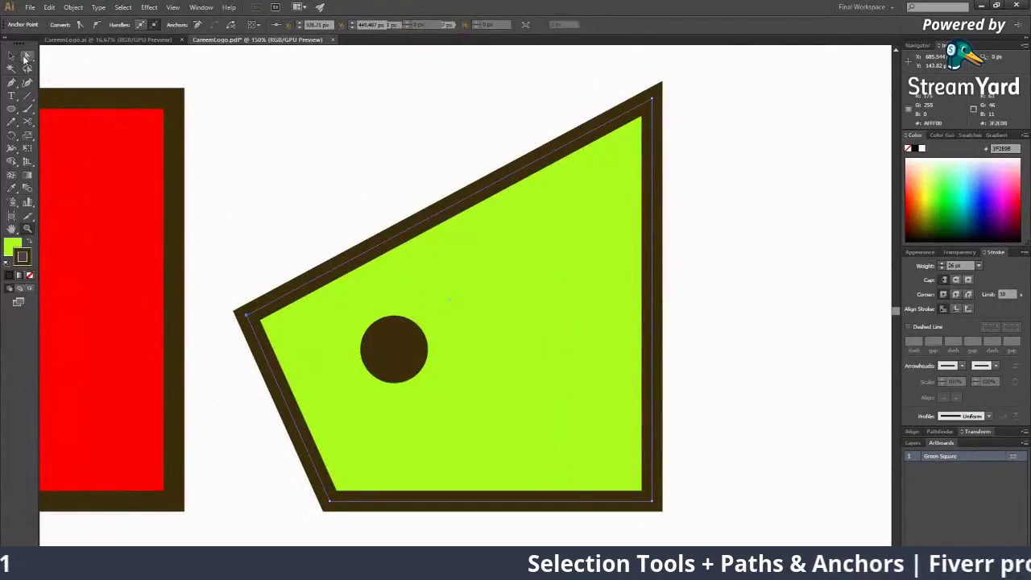
{"action": "left_click", "coordinate": [25, 57]}
{"action": "left_click_drag", "start_coordinate": [653, 101], "coordinate": [649, 143]}
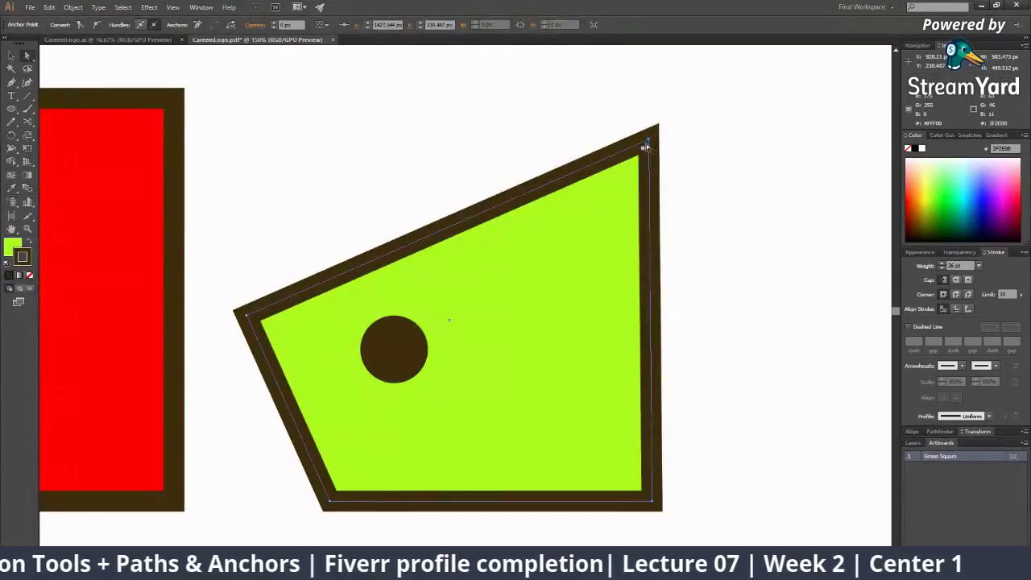
{"action": "key", "text": "ctrl+minus"}
{"action": "key", "text": "ctrl+minus"}
{"action": "left_click", "coordinate": [525, 285]}
Step: Compare the green shape's corner widgets under Direct Selection with its bounding box under the Selection tool
{"action": "key", "text": "ctrl+plus"}
{"action": "key", "text": "ctrl+plus"}
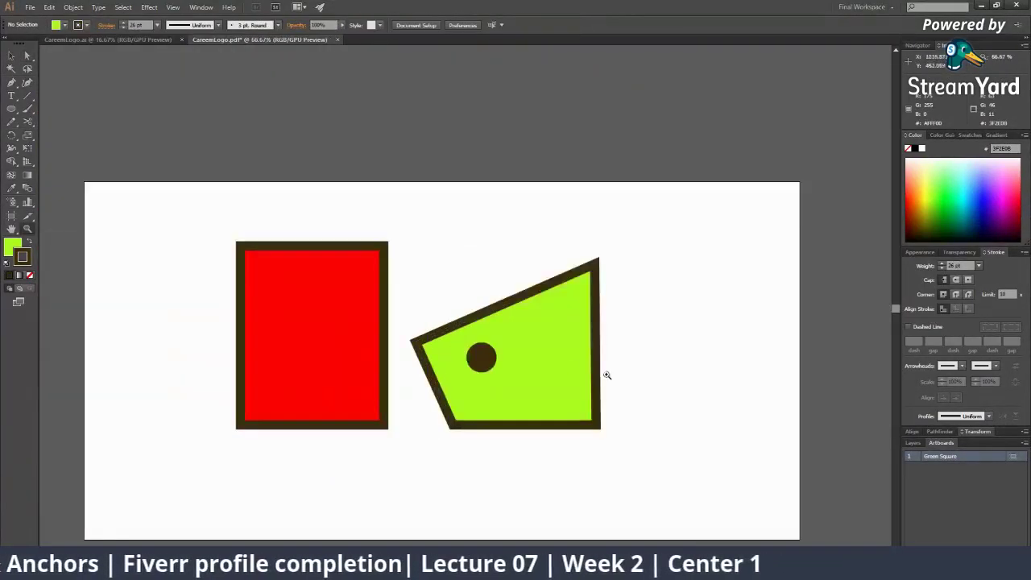
{"action": "left_click_drag", "start_coordinate": [481, 347], "coordinate": [786, 468]}
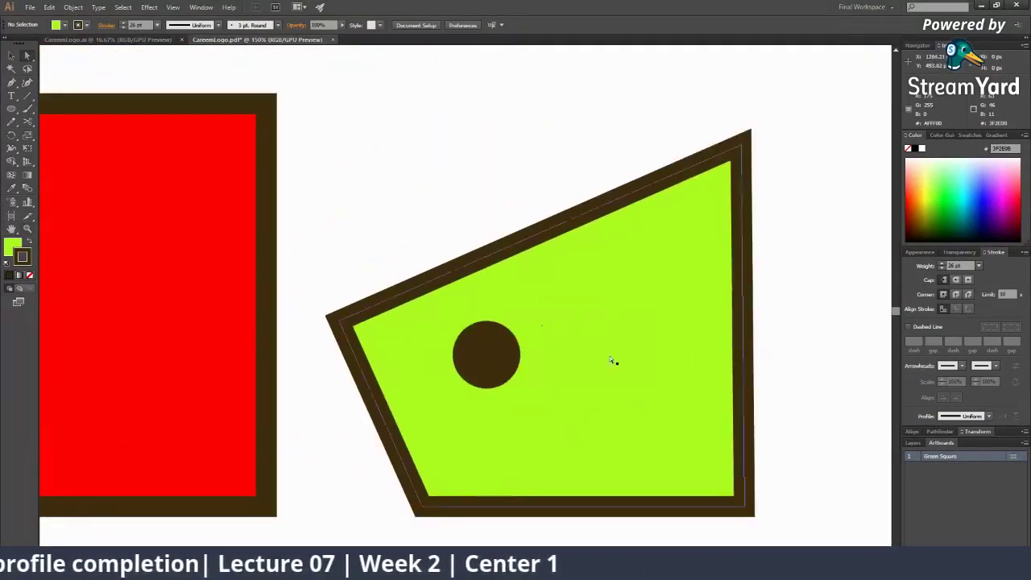
{"action": "left_click", "coordinate": [604, 354]}
{"action": "key", "text": "a"}
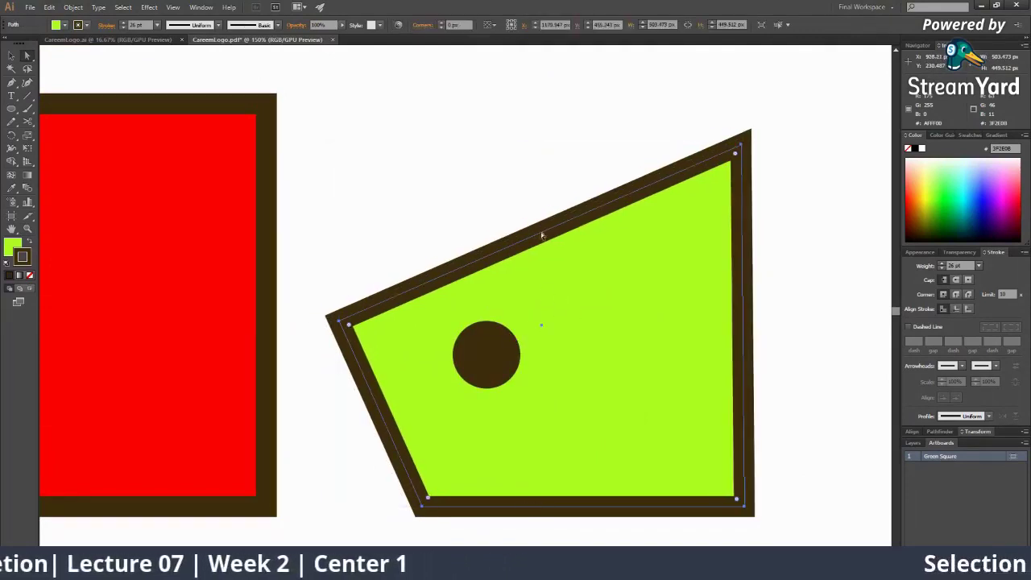
{"action": "left_click", "coordinate": [571, 143]}
{"action": "left_click", "coordinate": [733, 210]}
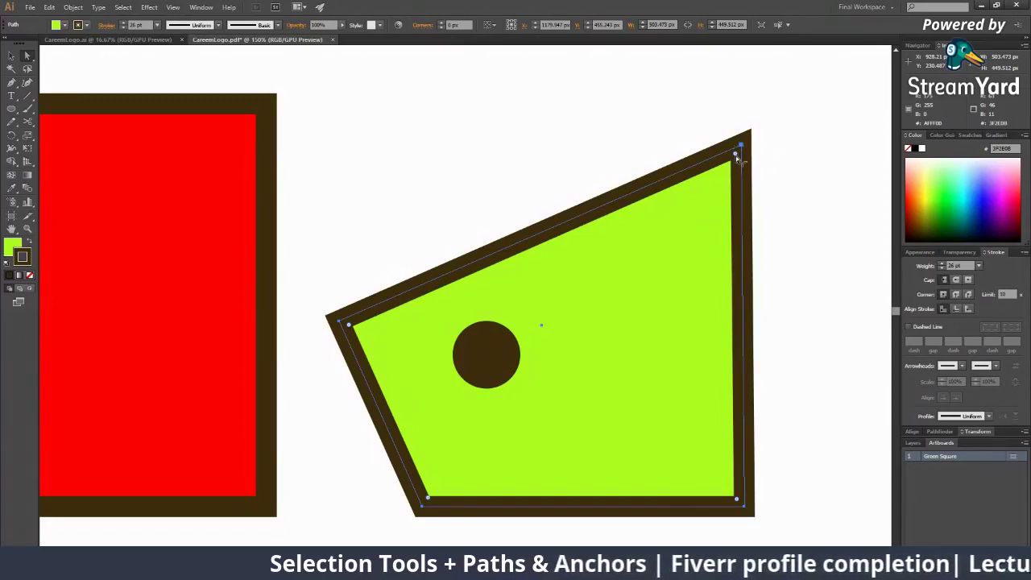
{"action": "left_click", "coordinate": [11, 55]}
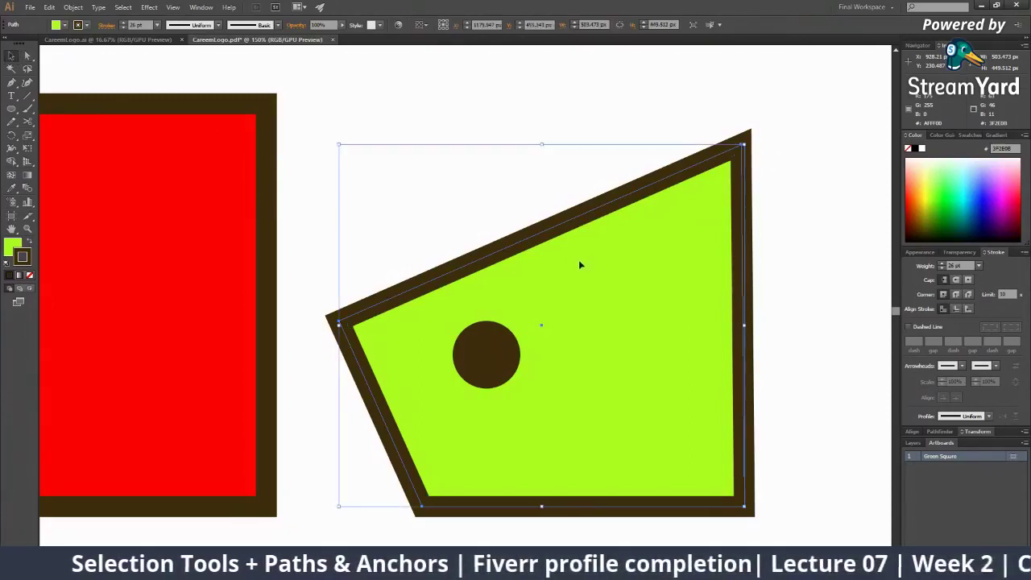
{"action": "left_click", "coordinate": [537, 136]}
{"action": "left_click", "coordinate": [534, 212]}
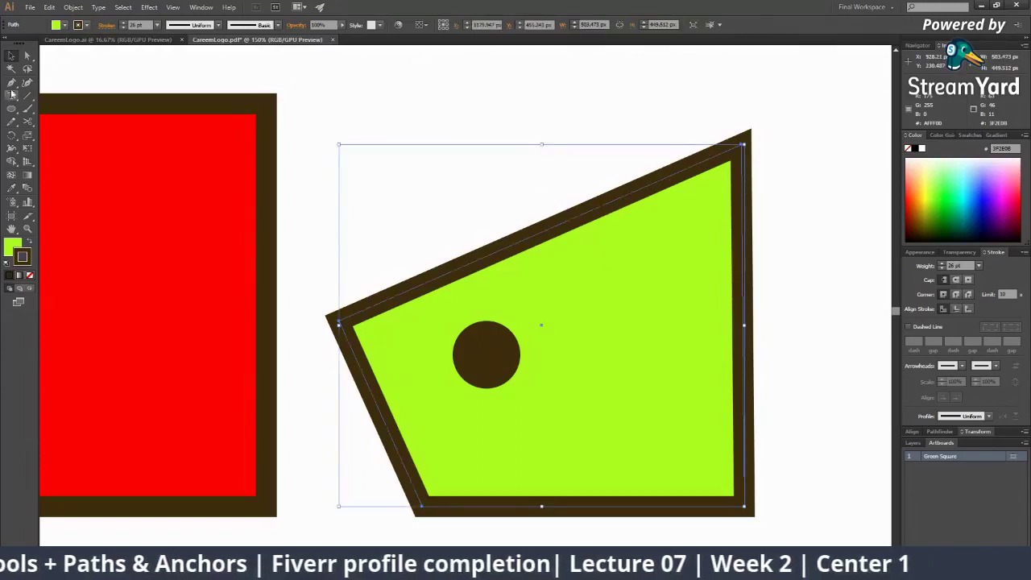
Step: Set the alignment reference for the green shape to Align to Artboard
{"action": "left_click", "coordinate": [442, 25]}
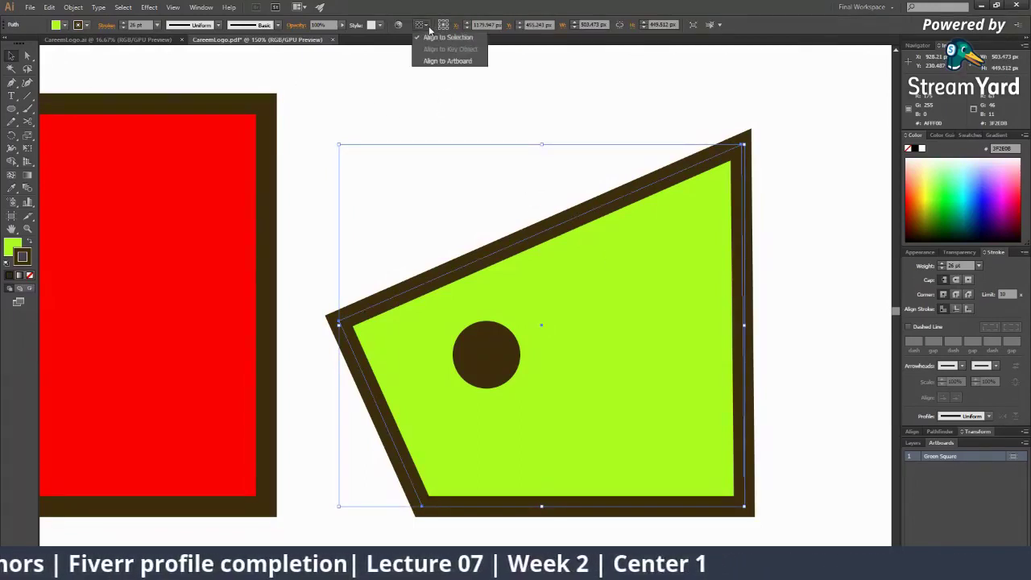
{"action": "left_click", "coordinate": [442, 58]}
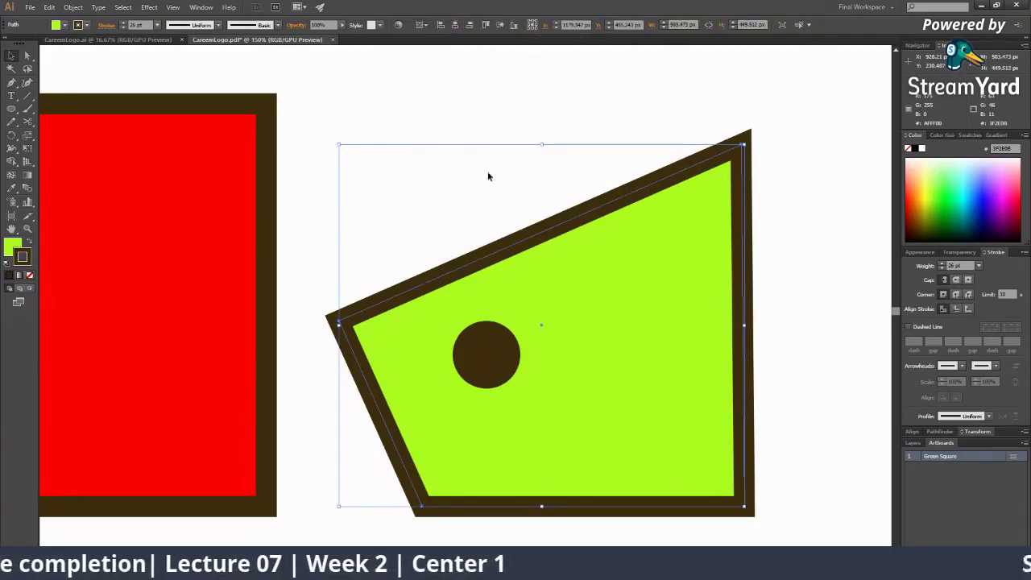
{"action": "left_click", "coordinate": [808, 26]}
{"action": "left_click", "coordinate": [809, 26]}
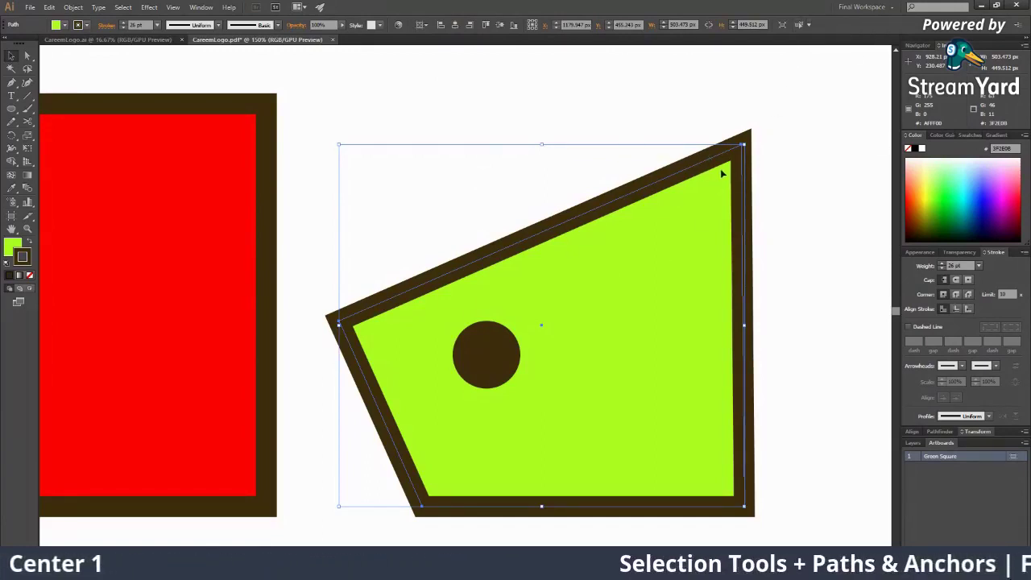
Step: Try increasing the corner radius on all of the green shape's corners with Direct Selection, and return it to 0 px
{"action": "key", "text": "ctrl+shift+a"}
{"action": "left_click", "coordinate": [638, 326]}
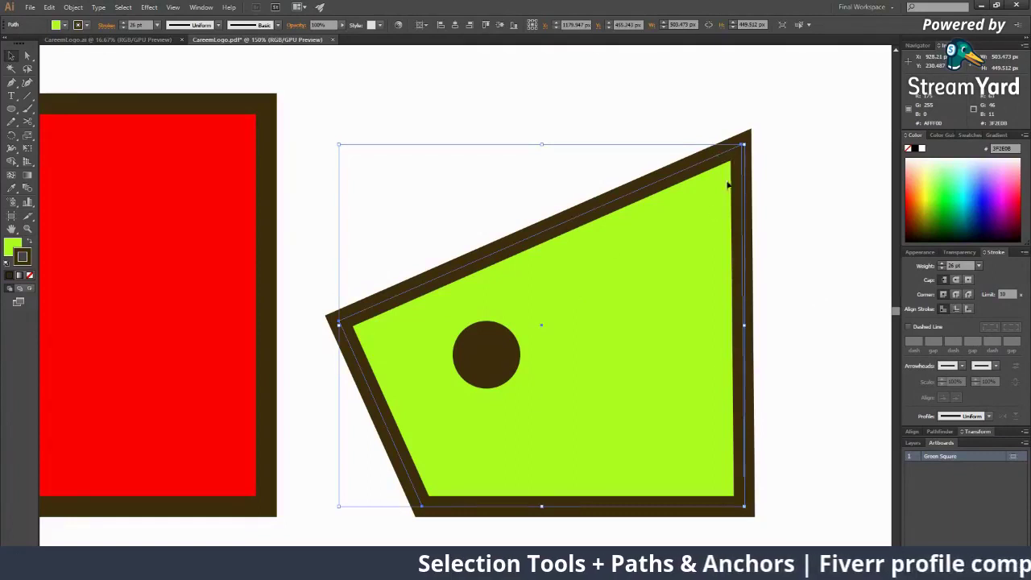
{"action": "key", "text": "a"}
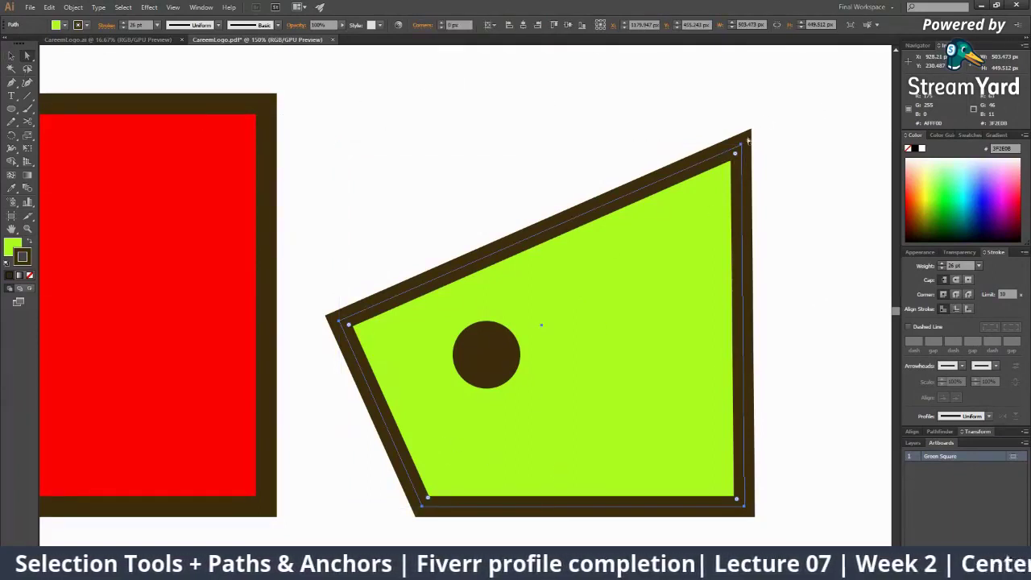
{"action": "left_click", "coordinate": [442, 23]}
{"action": "left_click", "coordinate": [441, 23]}
{"action": "left_click", "coordinate": [441, 24]}
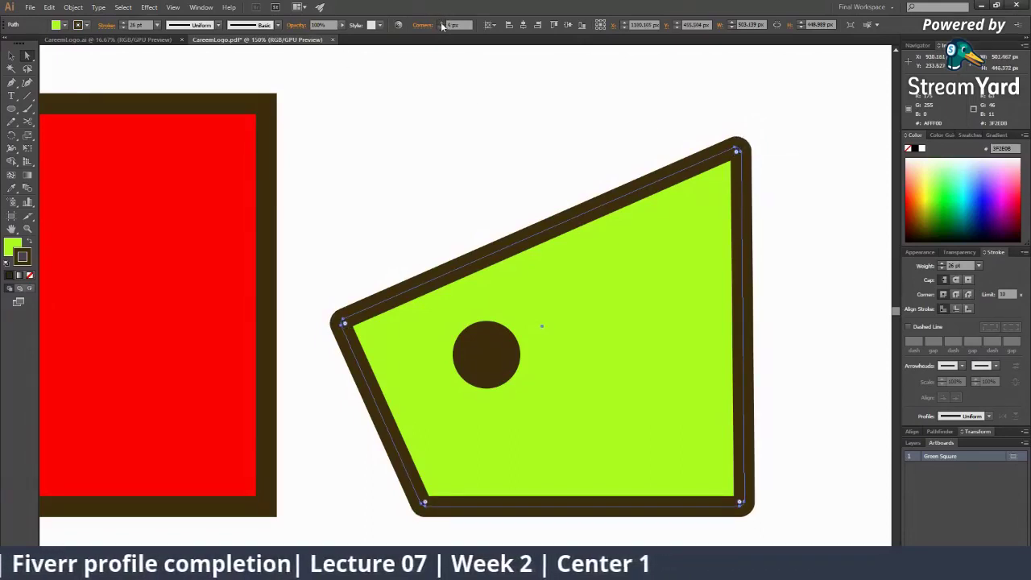
{"action": "left_click", "coordinate": [441, 23]}
{"action": "left_click", "coordinate": [442, 23]}
{"action": "left_click", "coordinate": [441, 23]}
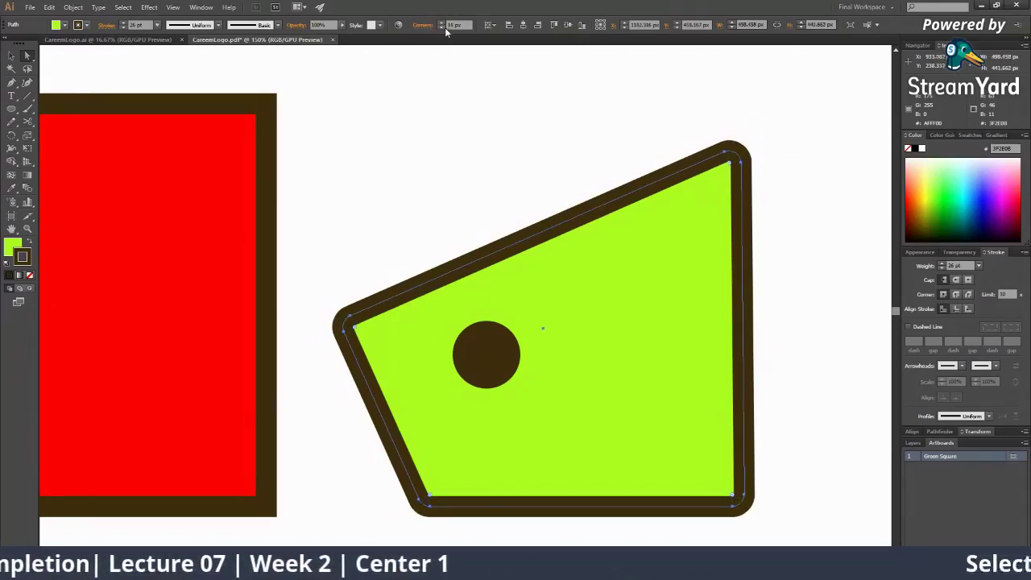
{"action": "left_click", "coordinate": [442, 27]}
{"action": "left_click", "coordinate": [443, 27]}
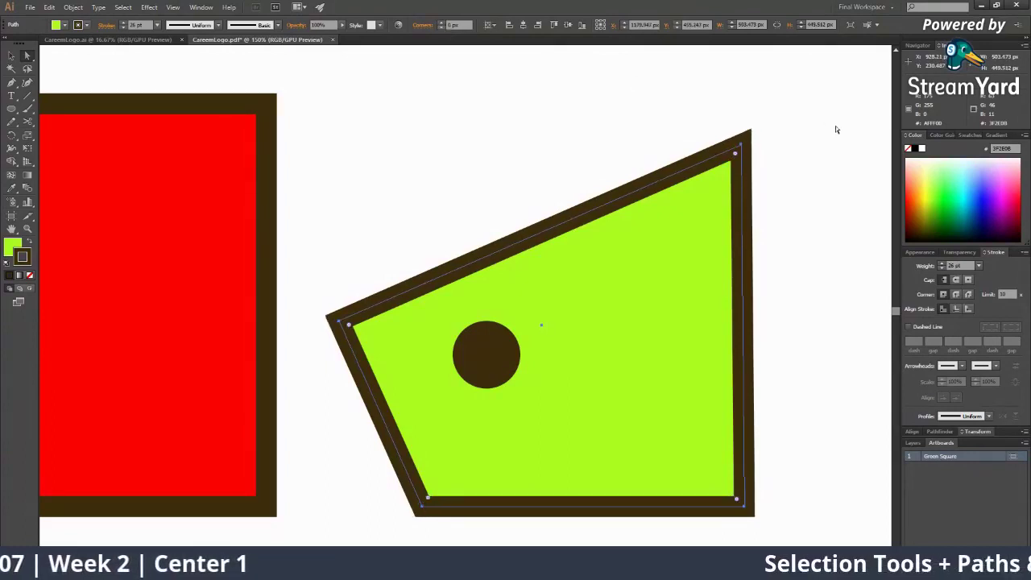
Step: Try rounding only the green shape's upper-right corner by selecting that anchor and pulling its live corner widget
{"action": "left_click", "coordinate": [741, 148]}
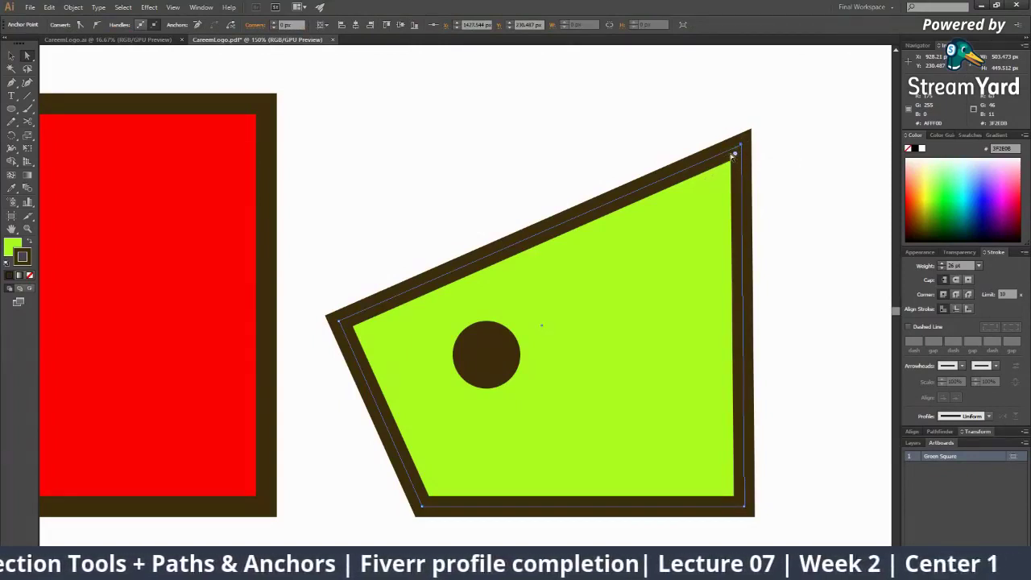
{"action": "left_click_drag", "start_coordinate": [733, 155], "coordinate": [752, 239]}
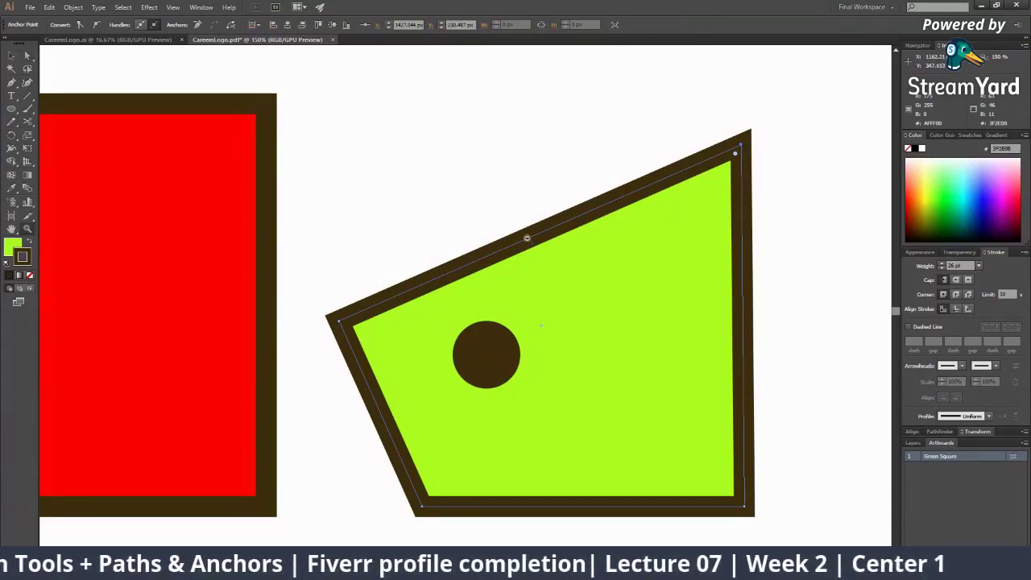
{"action": "key", "text": "ctrl+minus"}
{"action": "key", "text": "ctrl+minus"}
Step: Compare the corner widgets on the red rectangle and the green shape by selecting each with the Selection and Direct Selection tools
{"action": "left_click", "coordinate": [621, 354]}
{"action": "left_click_drag", "start_coordinate": [223, 260], "coordinate": [576, 293]}
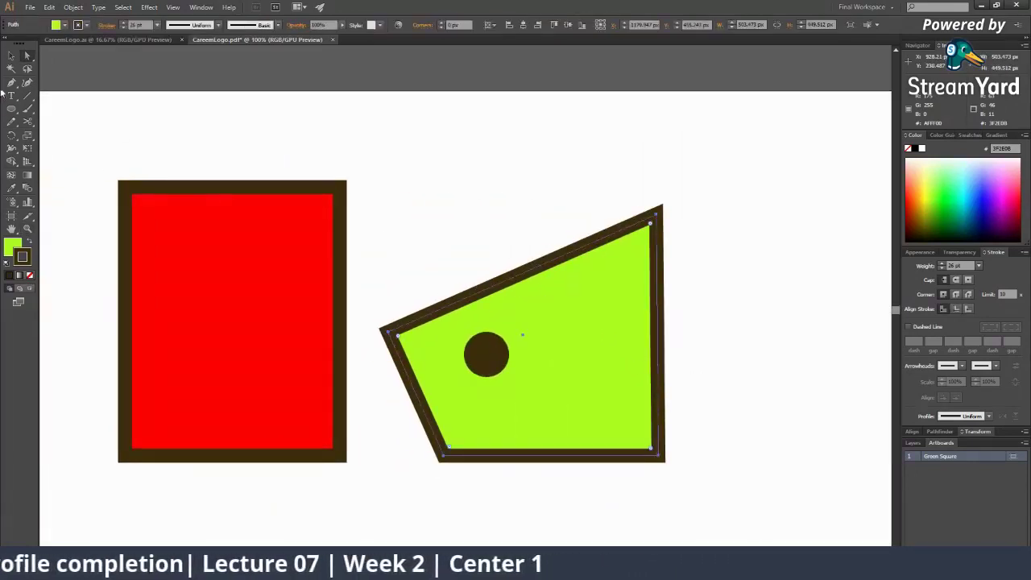
{"action": "key", "text": "v"}
{"action": "left_click", "coordinate": [409, 122]}
{"action": "left_click", "coordinate": [591, 285]}
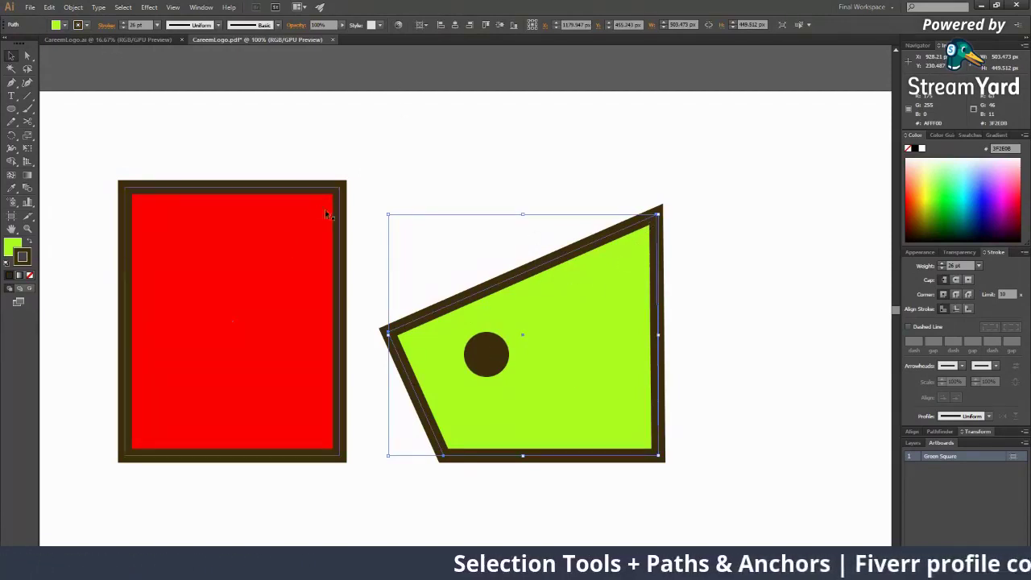
{"action": "left_click", "coordinate": [210, 261]}
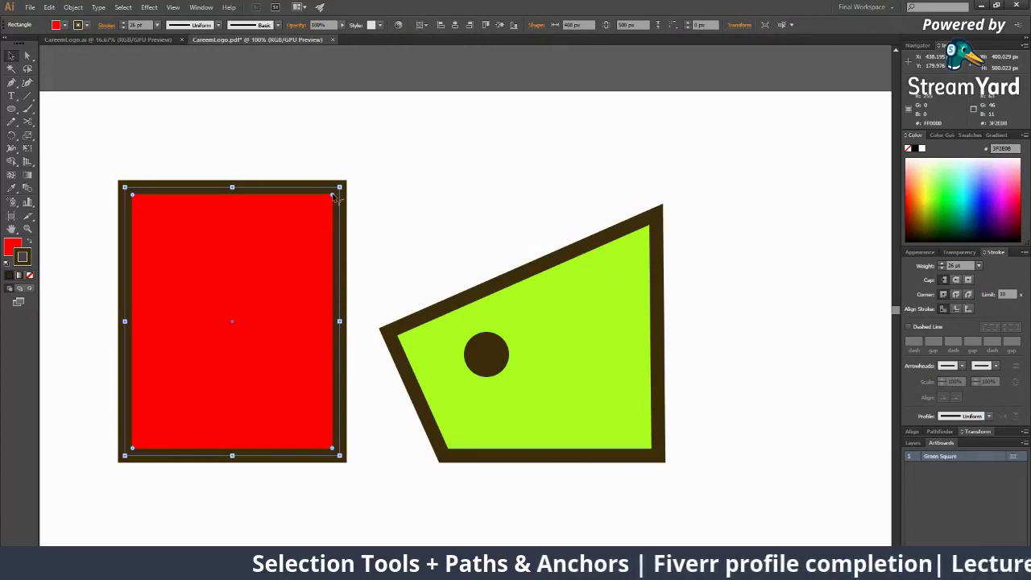
{"action": "left_click", "coordinate": [564, 293]}
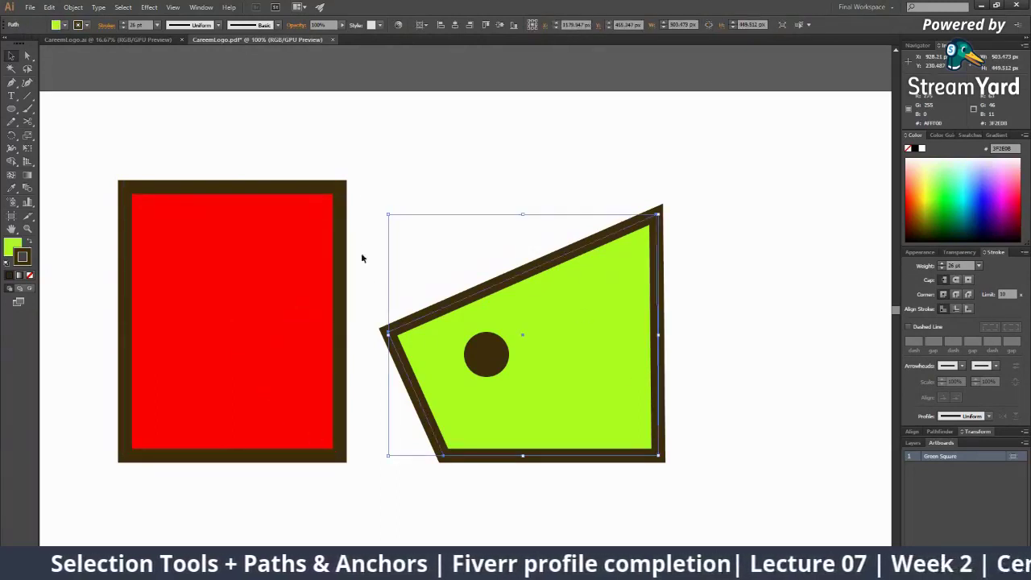
{"action": "left_click", "coordinate": [26, 55]}
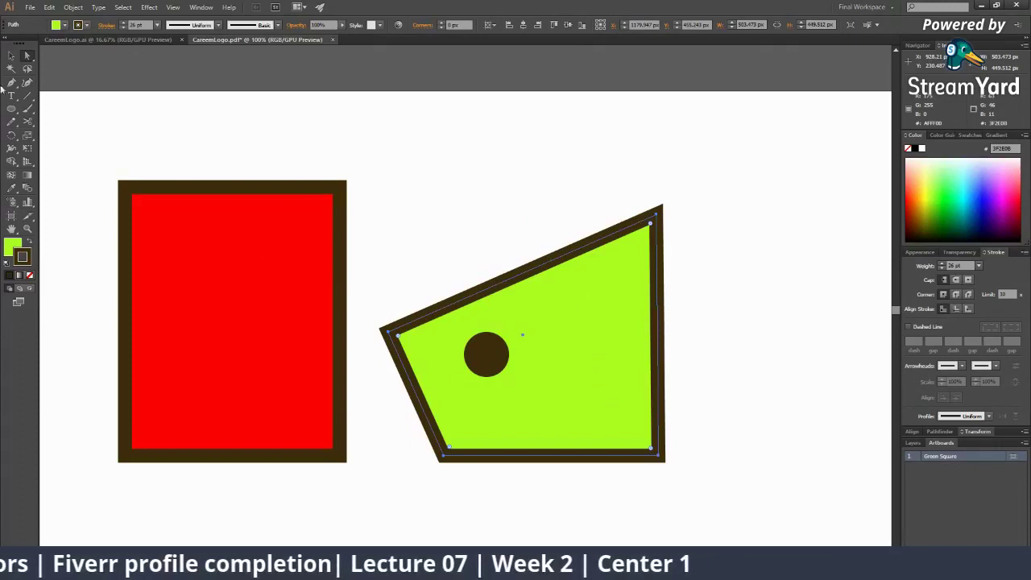
Step: Move the whole green shape slightly right and up with the Selection tool, to about X 1212, Y 445 px
{"action": "left_click", "coordinate": [11, 55]}
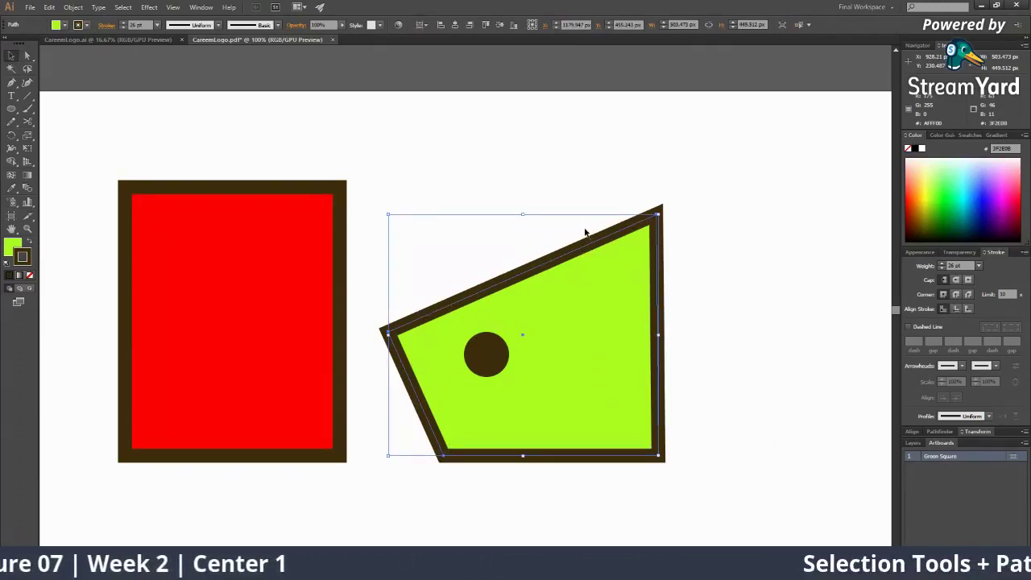
{"action": "left_click", "coordinate": [509, 168]}
{"action": "mouse_move", "coordinate": [566, 343]}
{"action": "left_mouse_down"}
{"action": "mouse_move", "coordinate": [576, 290]}
{"action": "mouse_move", "coordinate": [554, 320]}
{"action": "mouse_move", "coordinate": [562, 332]}
{"action": "left_mouse_up"}
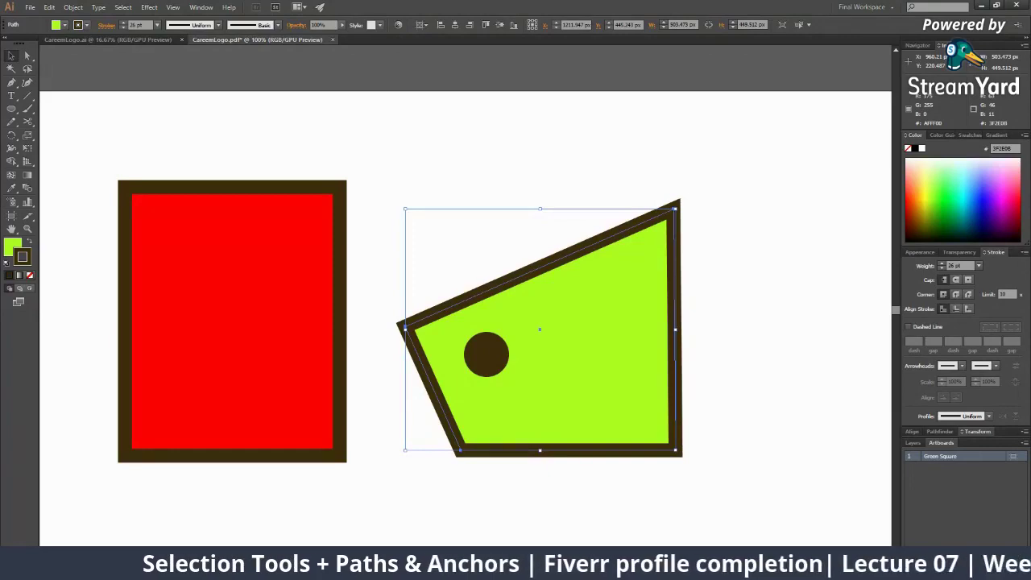
Step: Switch to StreamYard, show the viewer comment about copying a shape on the broadcast, and hide it again
{"action": "key", "text": "alt+Tab"}
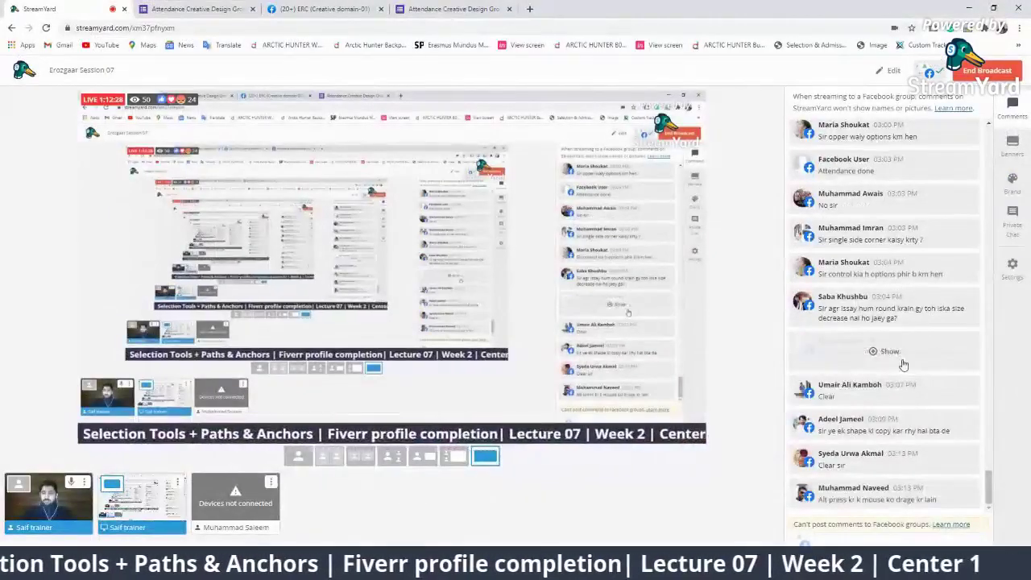
{"action": "left_click", "coordinate": [903, 364]}
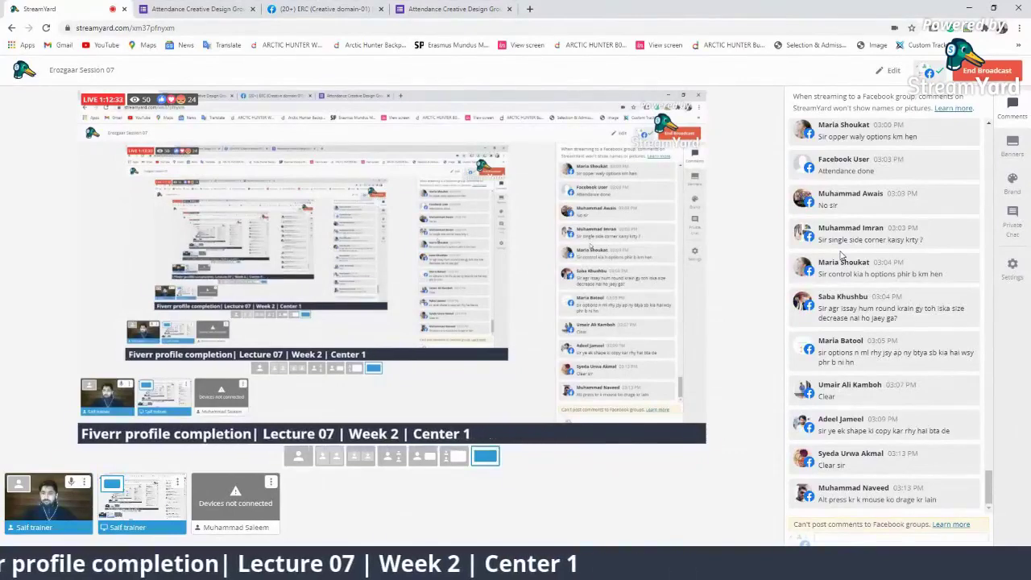
{"action": "left_click", "coordinate": [901, 442]}
{"action": "left_click", "coordinate": [900, 442]}
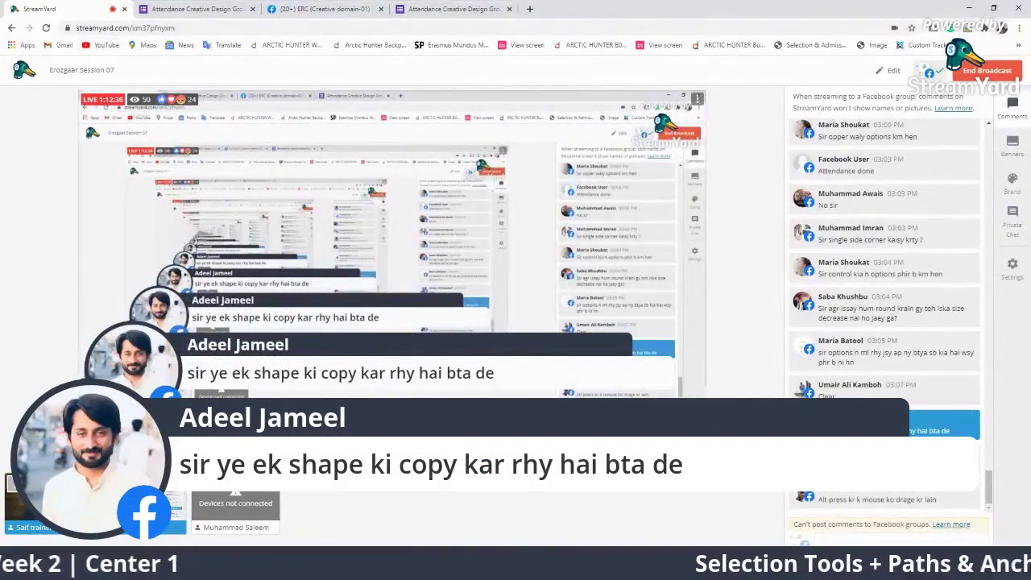
{"action": "left_click", "coordinate": [915, 435]}
{"action": "left_click", "coordinate": [915, 435]}
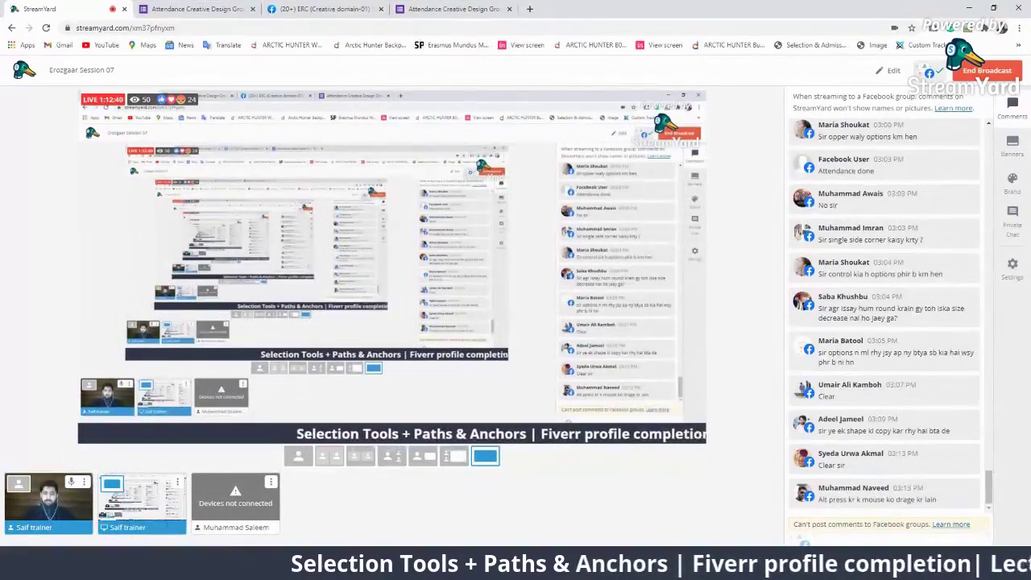
Step: Switch back to Illustrator, select the red rectangle with a selection marquee, and clear the selection
{"action": "key", "text": "alt+Tab"}
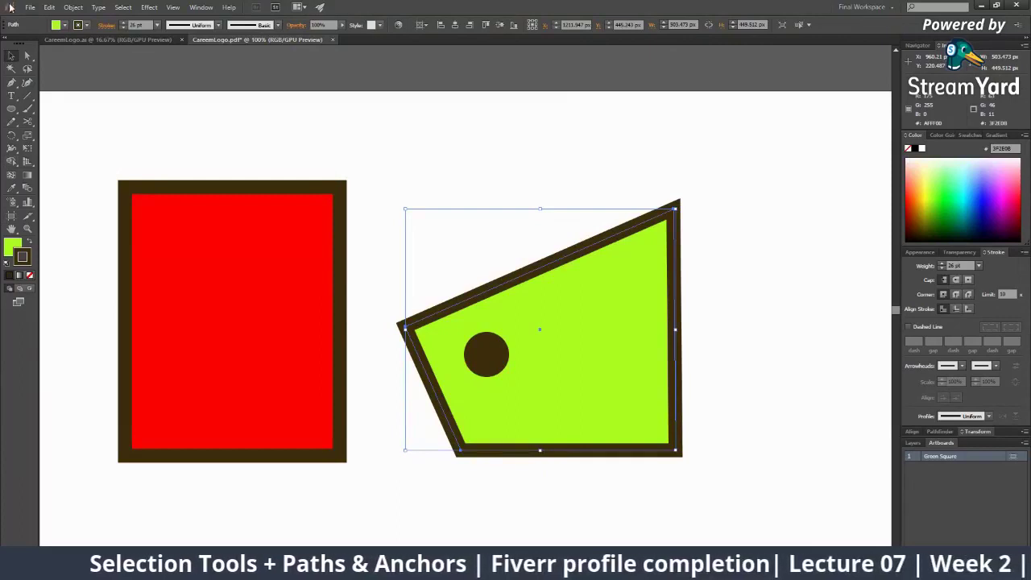
{"action": "left_click", "coordinate": [214, 122]}
{"action": "key", "text": "z"}
{"action": "left_click", "coordinate": [458, 298], "text": "alt"}
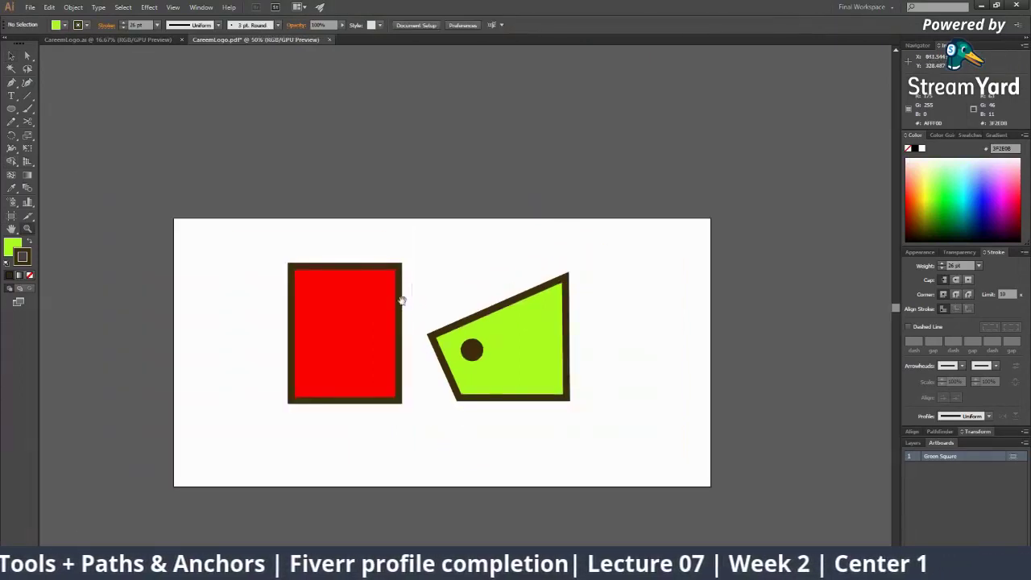
{"action": "left_click_drag", "start_coordinate": [398, 299], "coordinate": [442, 259]}
{"action": "key", "text": "v"}
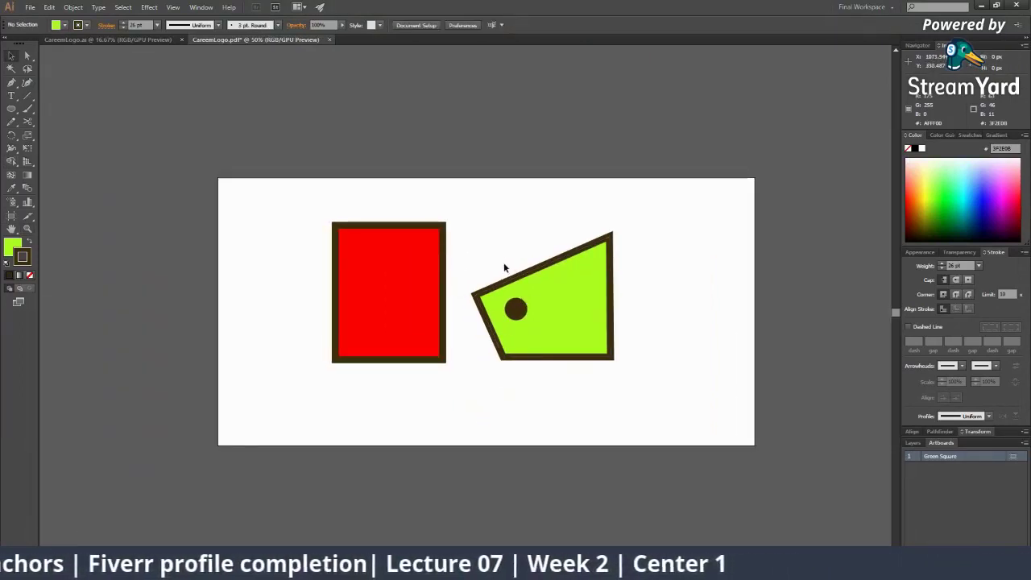
{"action": "left_click_drag", "start_coordinate": [313, 217], "coordinate": [461, 421]}
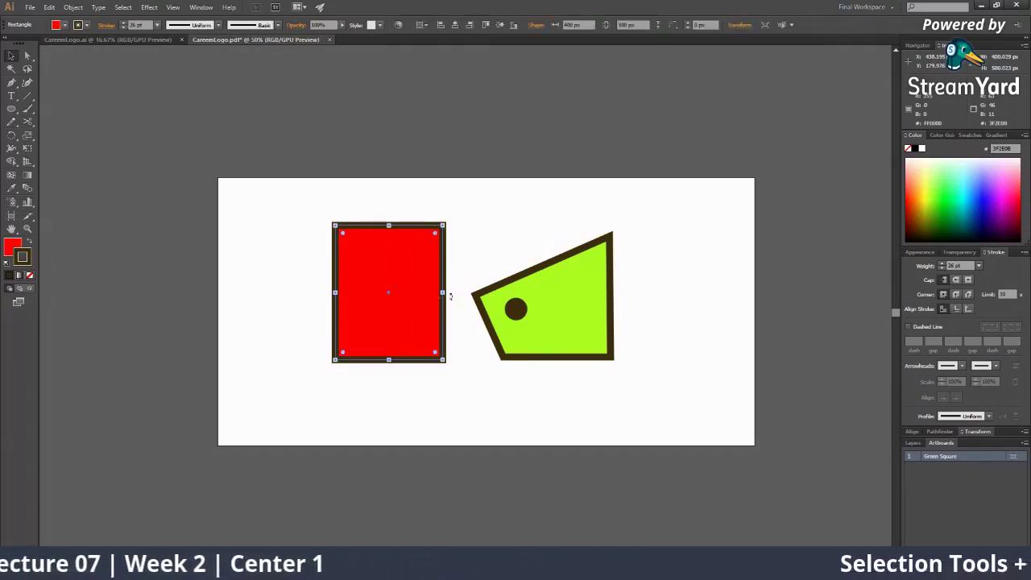
{"action": "left_click", "coordinate": [439, 218]}
{"action": "key", "text": "ctrl+plus"}
{"action": "left_click", "coordinate": [462, 238]}
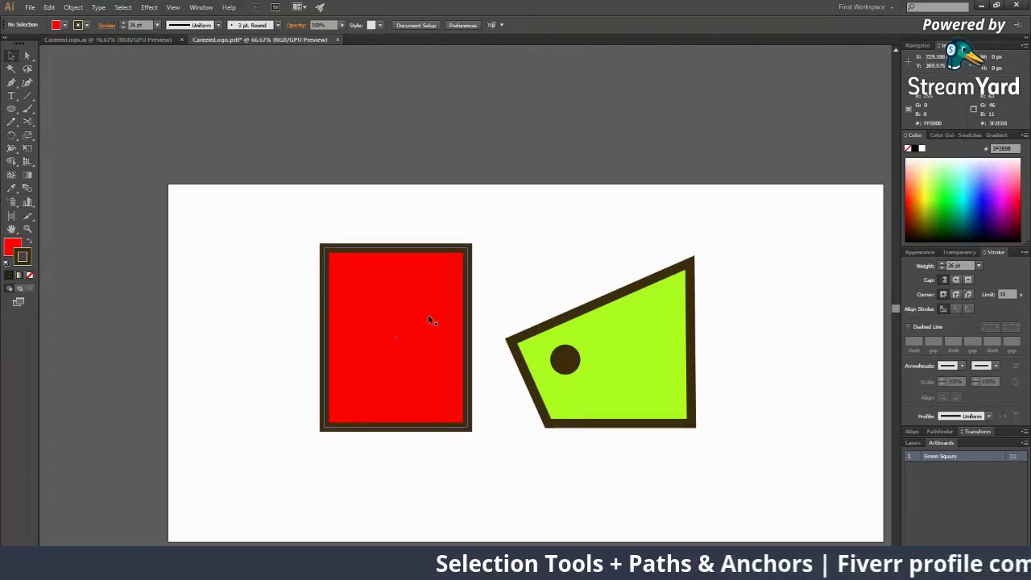
Step: Paste a copy of the red rectangle, move it up past the artboard's upper edge, and delete it
{"action": "left_click", "coordinate": [374, 278]}
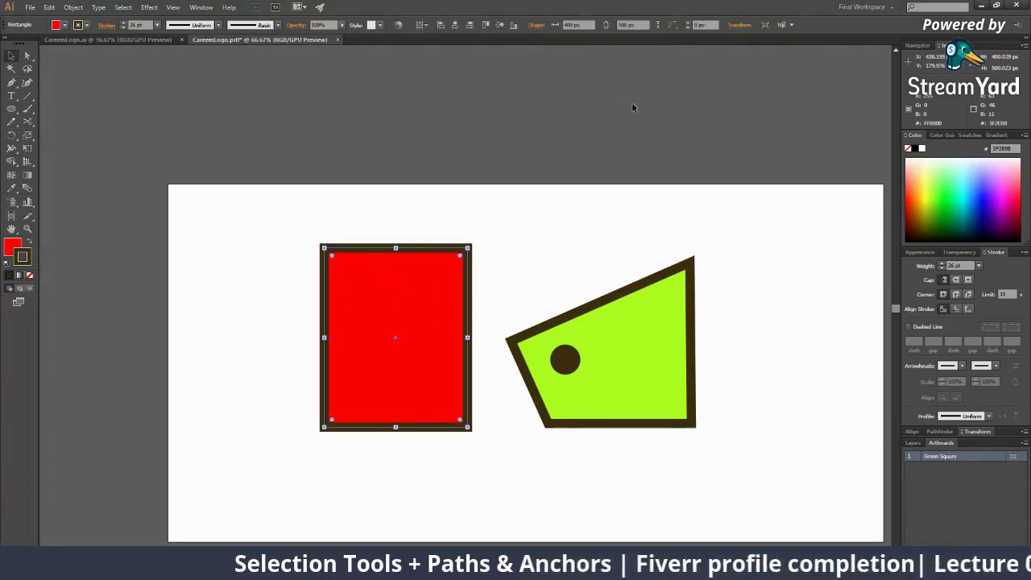
{"action": "key", "text": "ctrl+shift+b"}
{"action": "key", "text": "ctrl+c"}
{"action": "key", "text": "ctrl+v"}
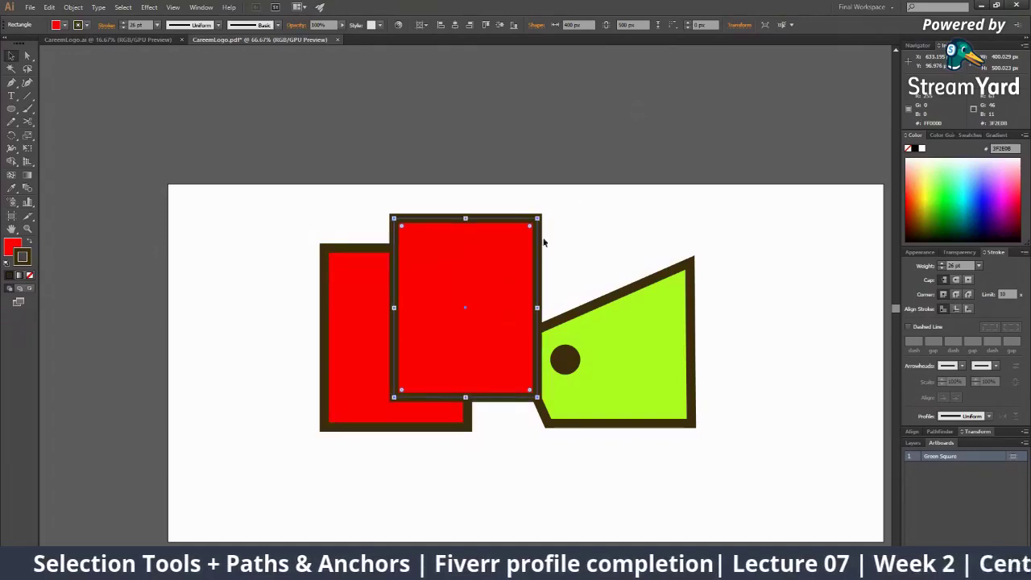
{"action": "left_click_drag", "start_coordinate": [481, 238], "coordinate": [494, 84]}
{"action": "left_click_drag", "start_coordinate": [496, 172], "coordinate": [520, 161]}
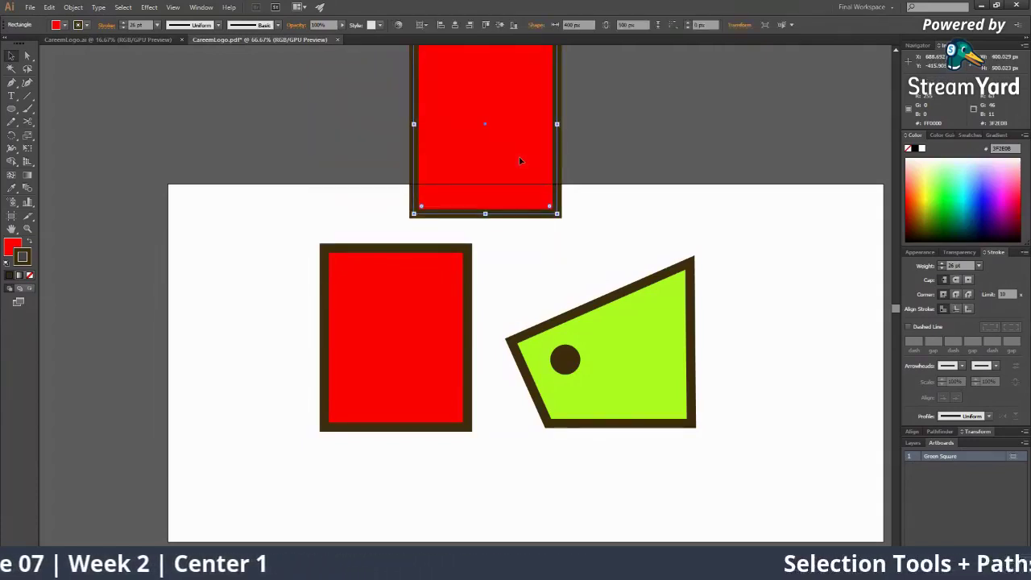
{"action": "key", "text": "Delete"}
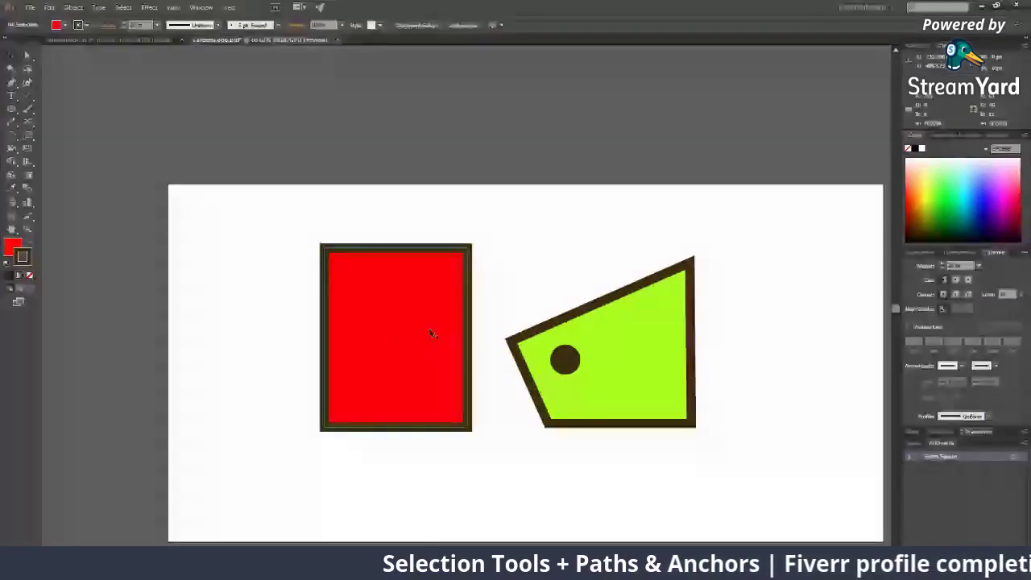
Step: Move the red rectangle left to about X 188 px and reduce its height to about 320 px
{"action": "left_click_drag", "start_coordinate": [430, 332], "coordinate": [232, 278]}
{"action": "left_click_drag", "start_coordinate": [535, 278], "coordinate": [705, 252]}
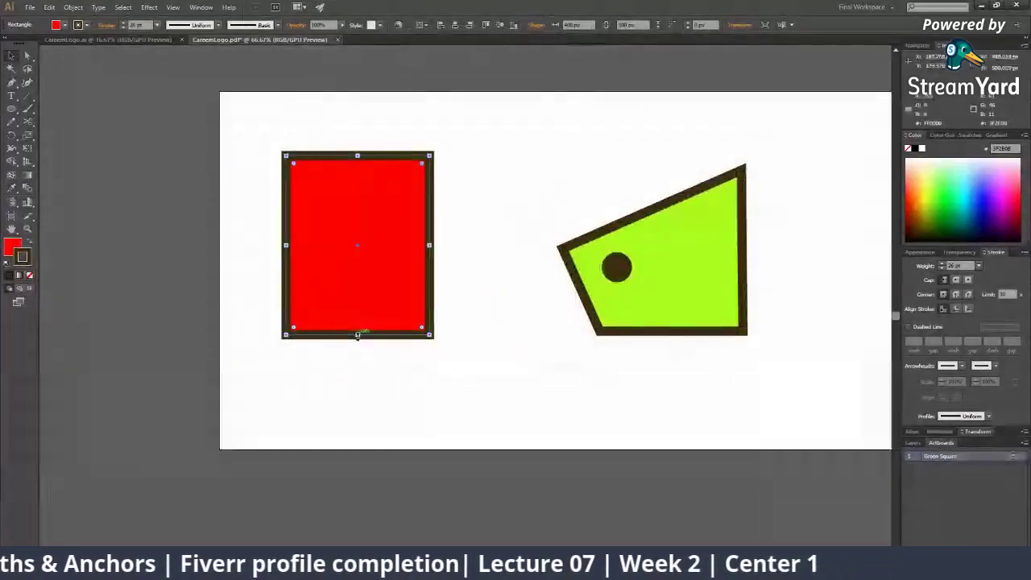
{"action": "left_click_drag", "start_coordinate": [358, 335], "coordinate": [358, 274]}
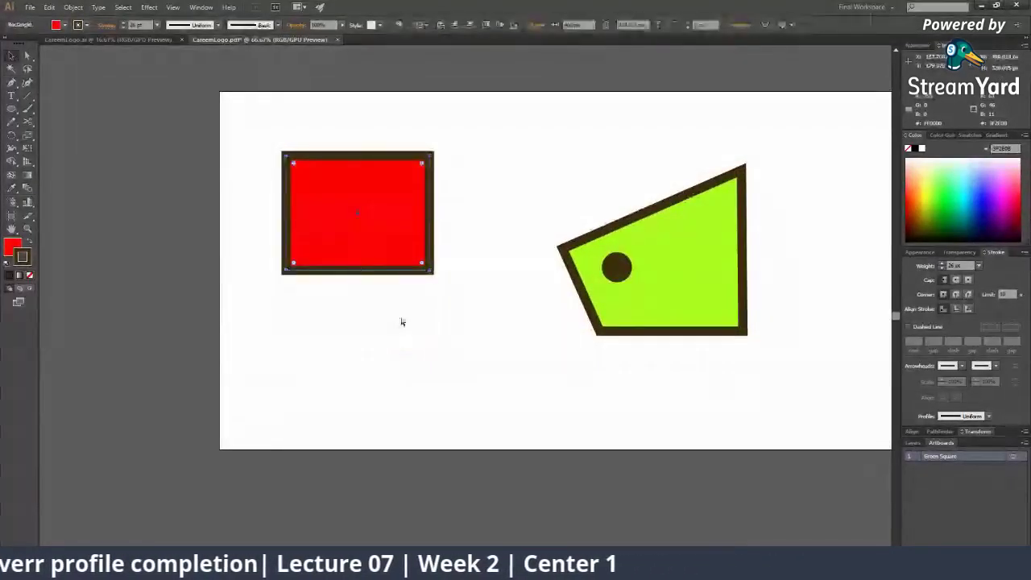
{"action": "key", "text": "v"}
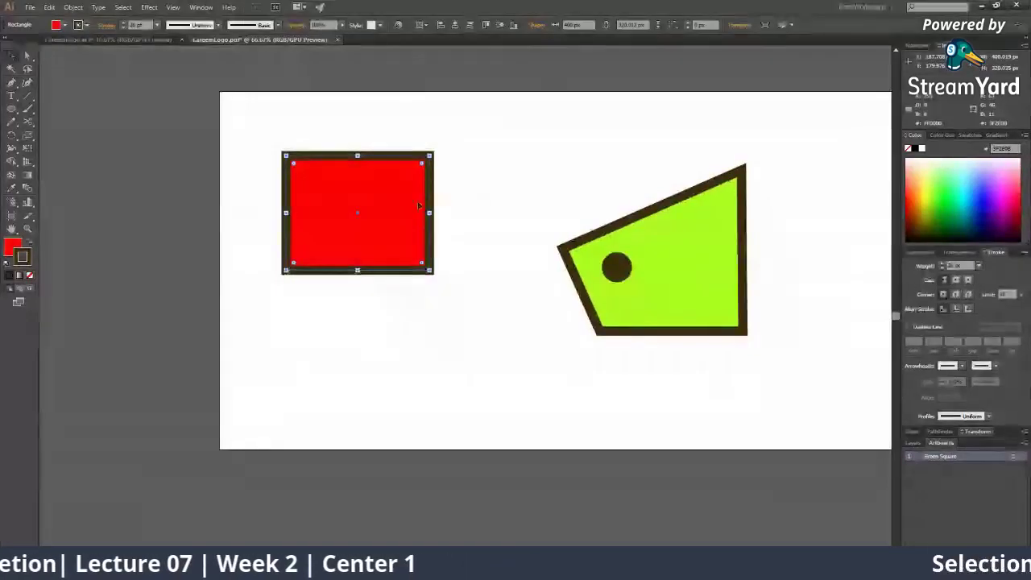
Step: Duplicate the red rectangle diagonally to about X 489, Y 445 px, and make and undo another duplicate above it
{"action": "left_click_drag", "start_coordinate": [419, 207], "coordinate": [526, 301]}
{"action": "left_click", "coordinate": [531, 401]}
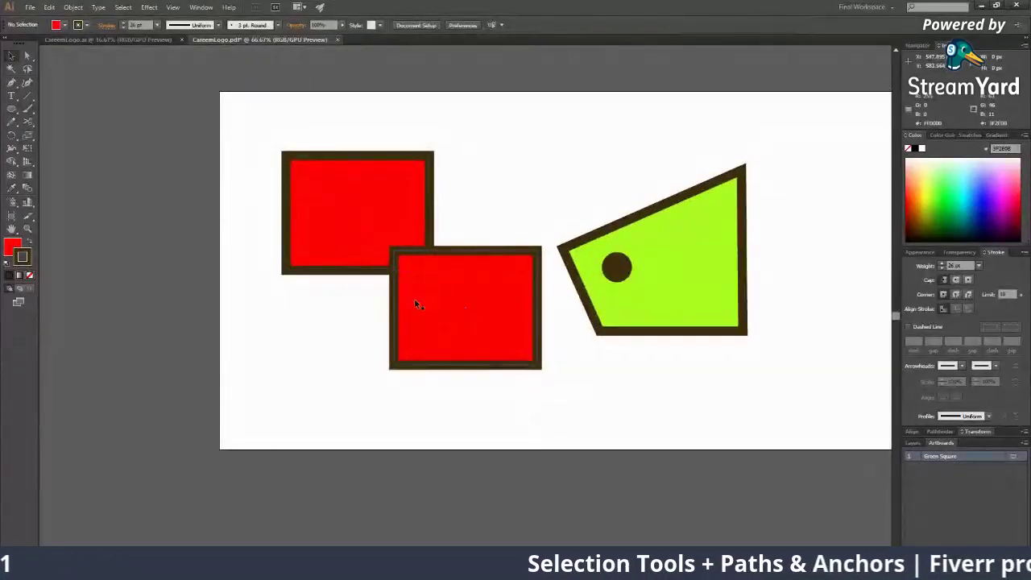
{"action": "left_click", "coordinate": [443, 314]}
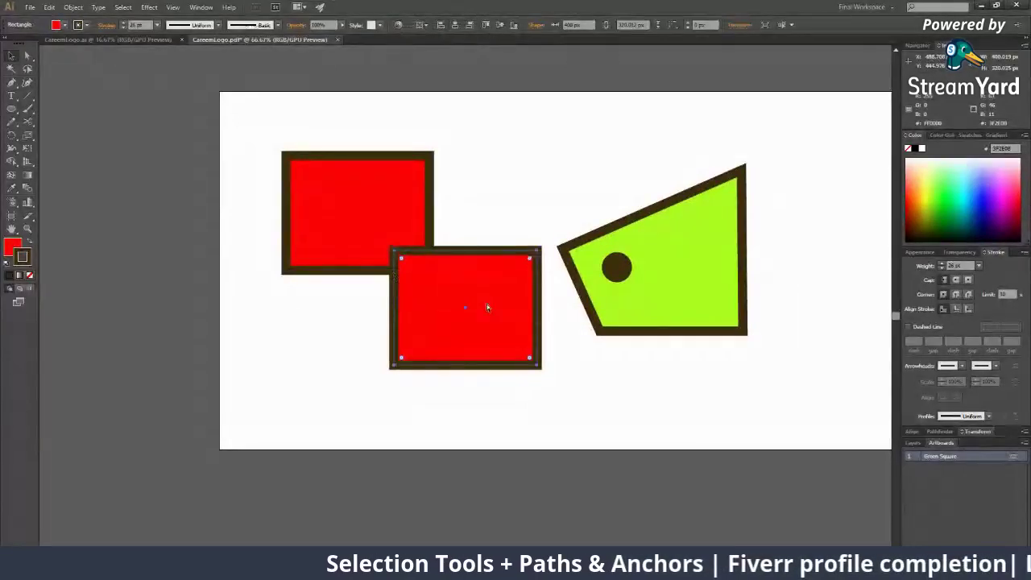
{"action": "left_click_drag", "start_coordinate": [487, 307], "coordinate": [486, 173]}
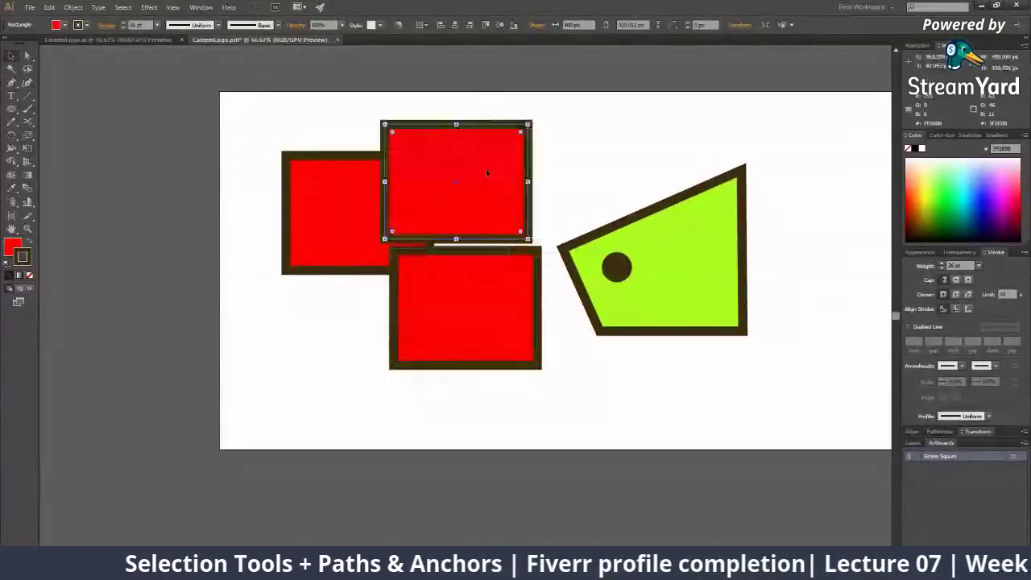
{"action": "key", "text": "ctrl+z"}
Step: Delete the overlapping lower copy of the red rectangle and clear the selection
{"action": "left_click", "coordinate": [377, 203]}
{"action": "left_click", "coordinate": [467, 258]}
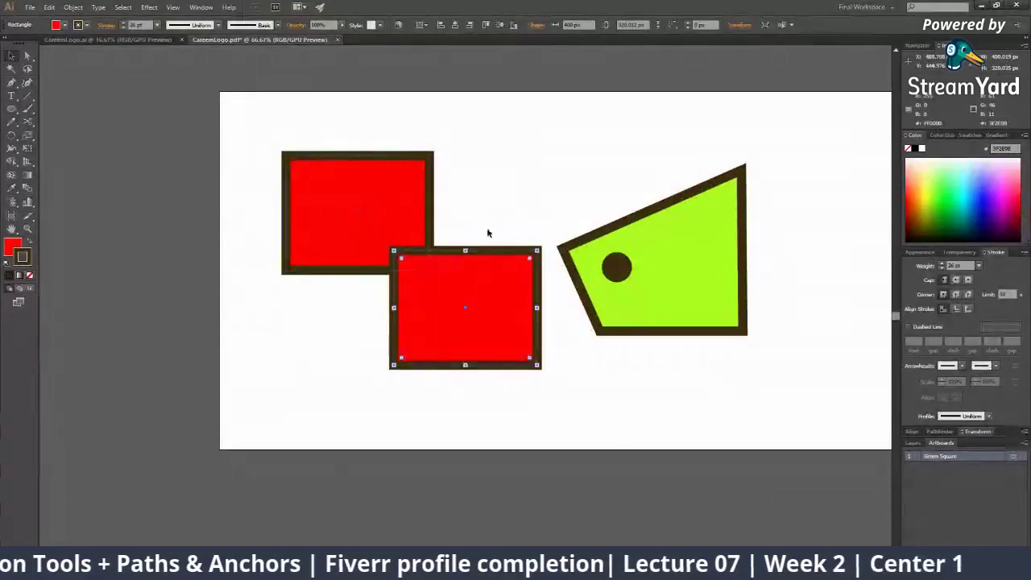
{"action": "left_click", "coordinate": [488, 231]}
{"action": "left_click", "coordinate": [478, 260]}
{"action": "key", "text": "ctrl+shift+a"}
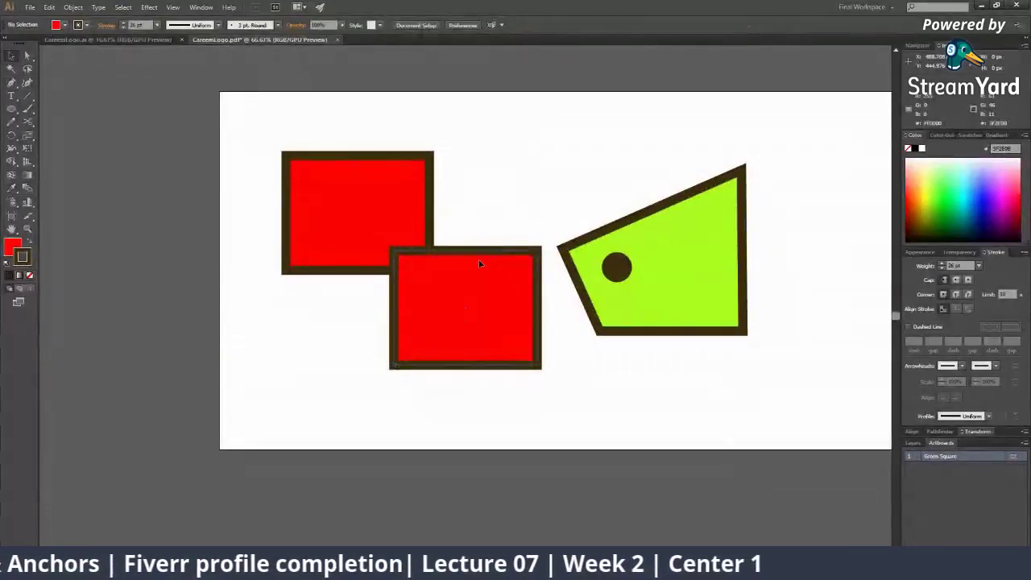
{"action": "left_click", "coordinate": [479, 263]}
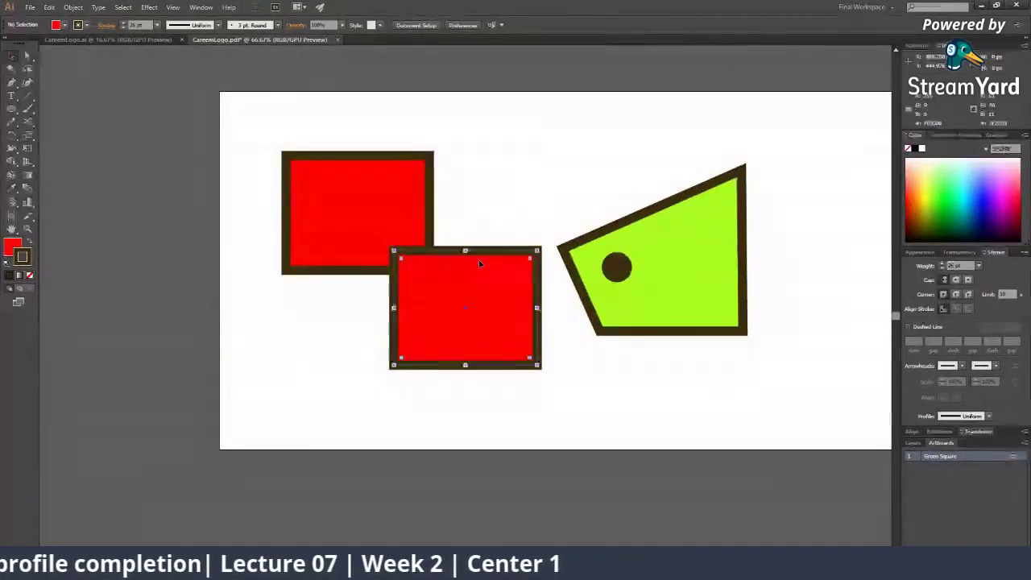
{"action": "key", "text": "ctrl+shift+a"}
{"action": "left_click", "coordinate": [480, 263]}
{"action": "key", "text": "Delete"}
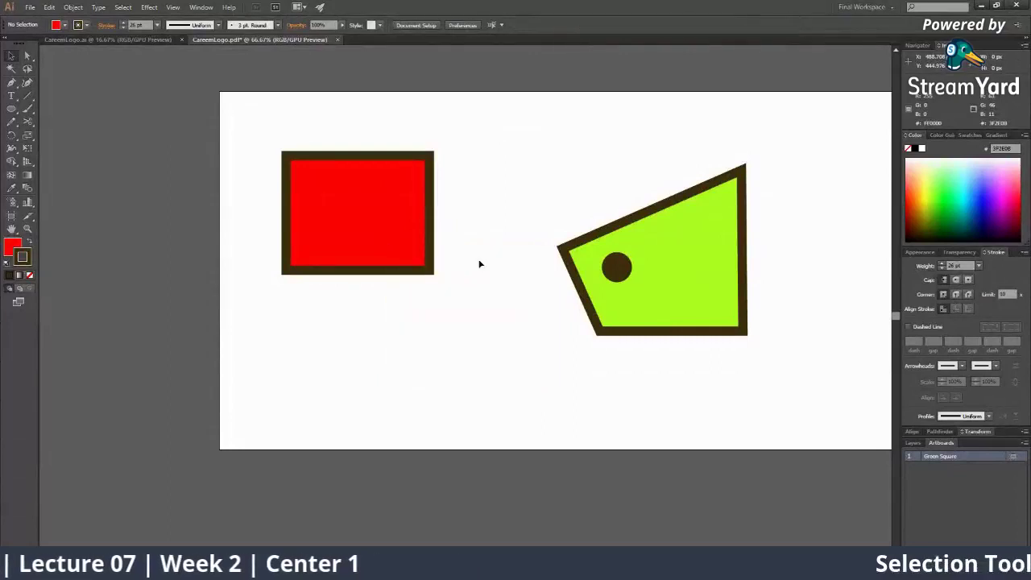
{"action": "left_click", "coordinate": [418, 229]}
{"action": "key", "text": "ctrl+z"}
{"action": "key", "text": "Delete"}
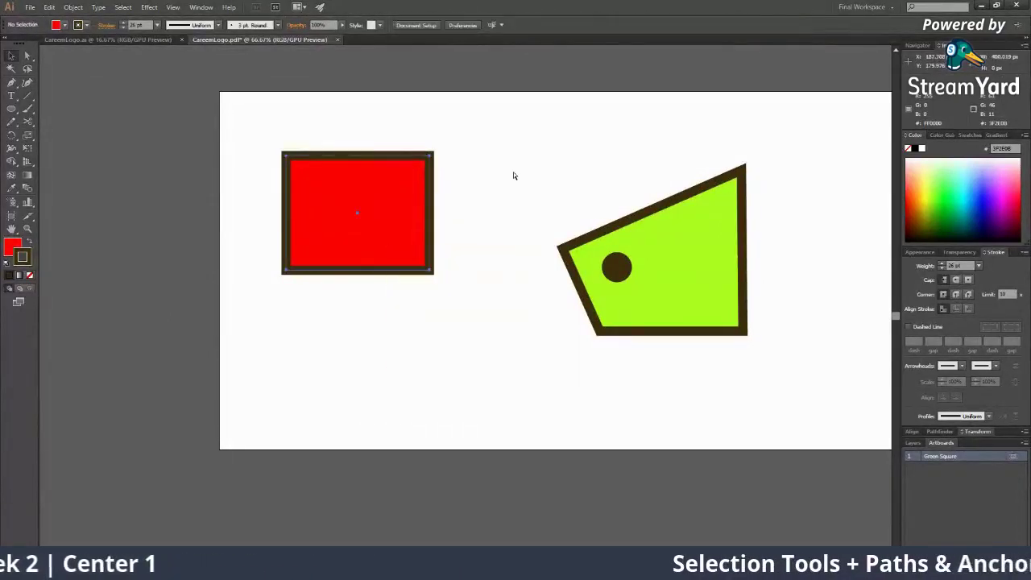
{"action": "left_click", "coordinate": [405, 175]}
{"action": "key", "text": "ctrl+shift+a"}
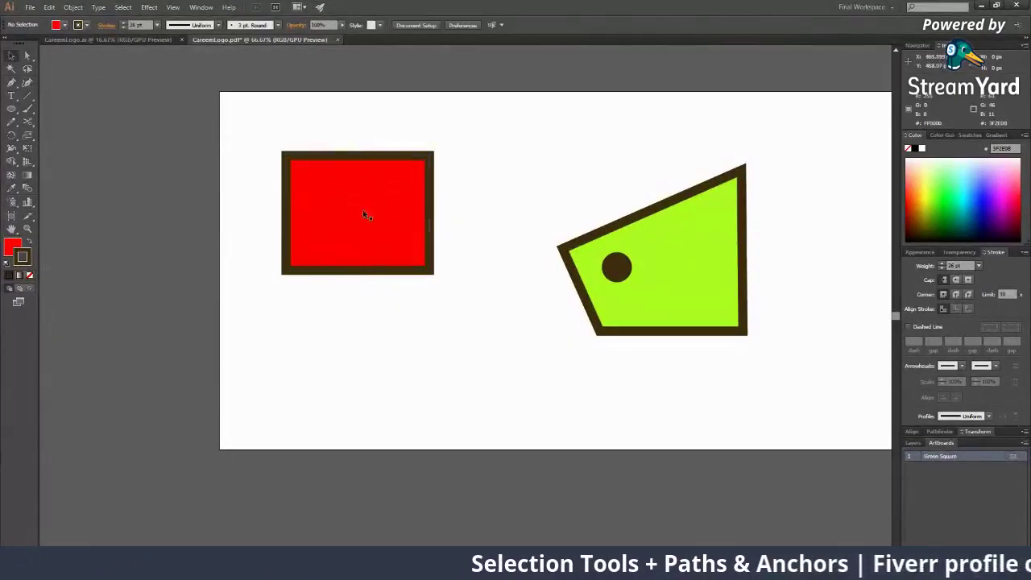
Step: Clear the red rectangle's selection and show the document's layer list in place of the artboard list
{"action": "left_click", "coordinate": [360, 207]}
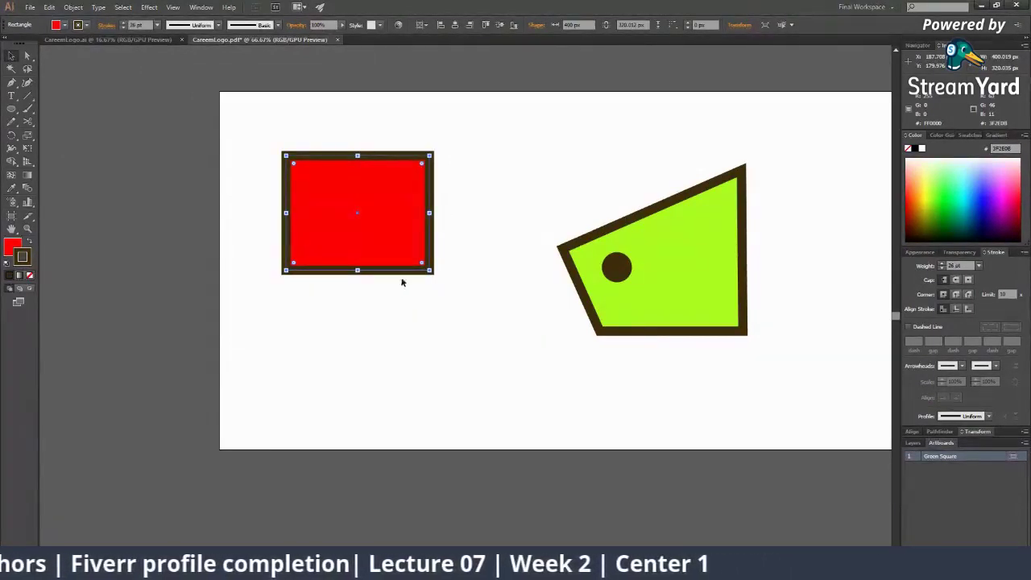
{"action": "left_click", "coordinate": [504, 235]}
{"action": "left_click", "coordinate": [918, 444]}
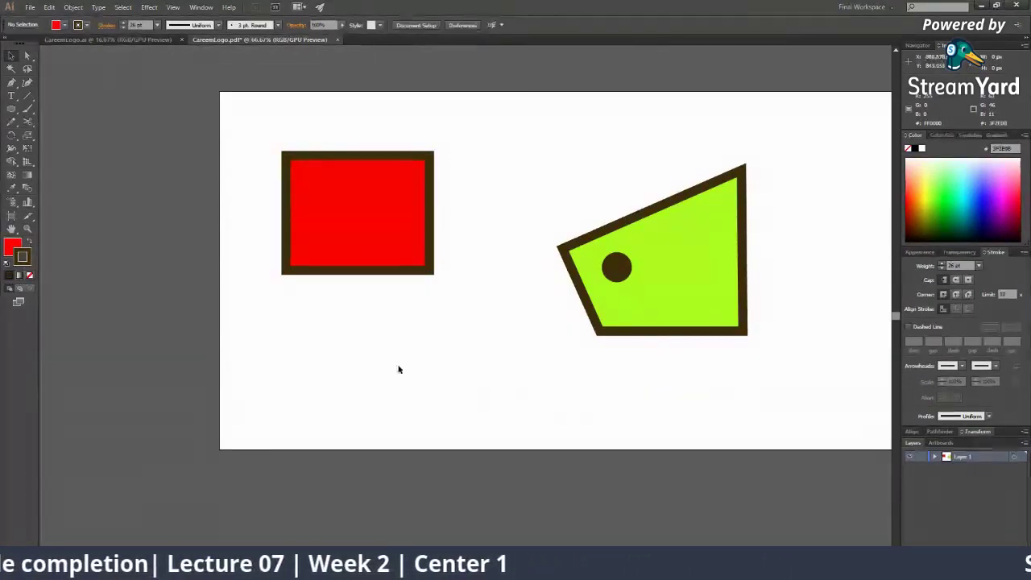
Step: Duplicate the red rectangle straight down beneath the original, and duplicate that lower copy horizontally to its right
{"action": "left_click", "coordinate": [319, 180]}
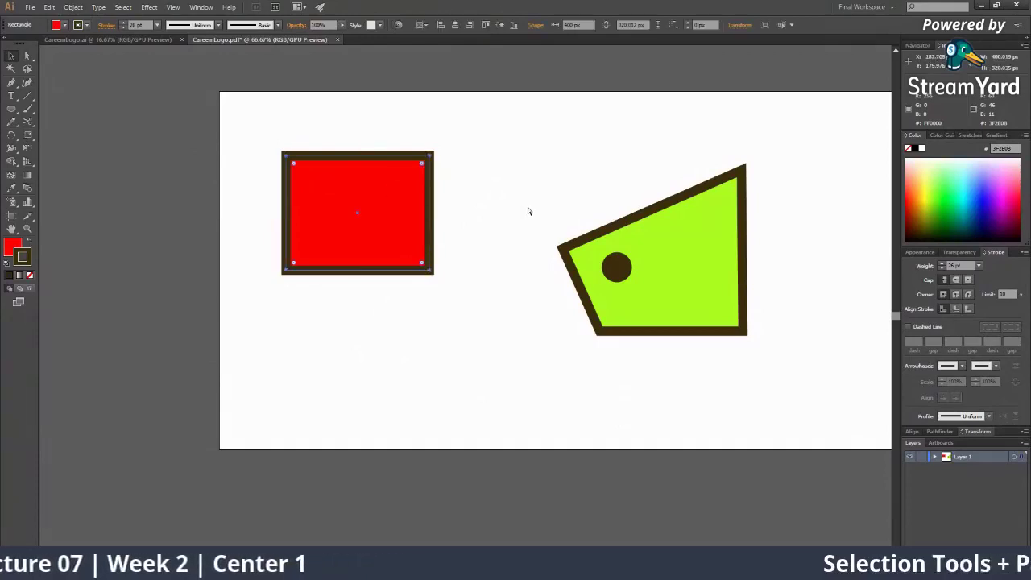
{"action": "key", "text": "v"}
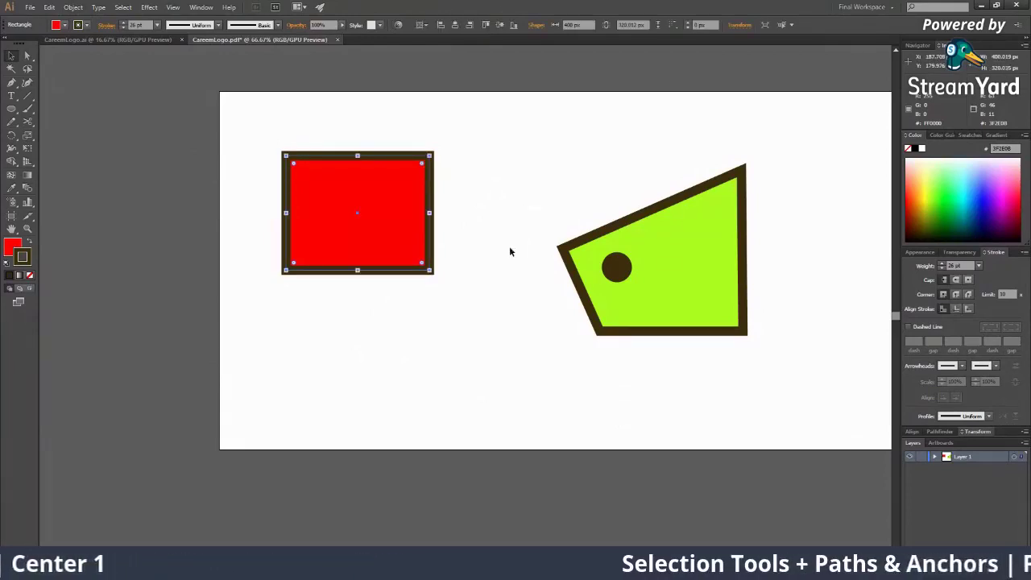
{"action": "left_click_drag", "start_coordinate": [398, 210], "coordinate": [394, 310]}
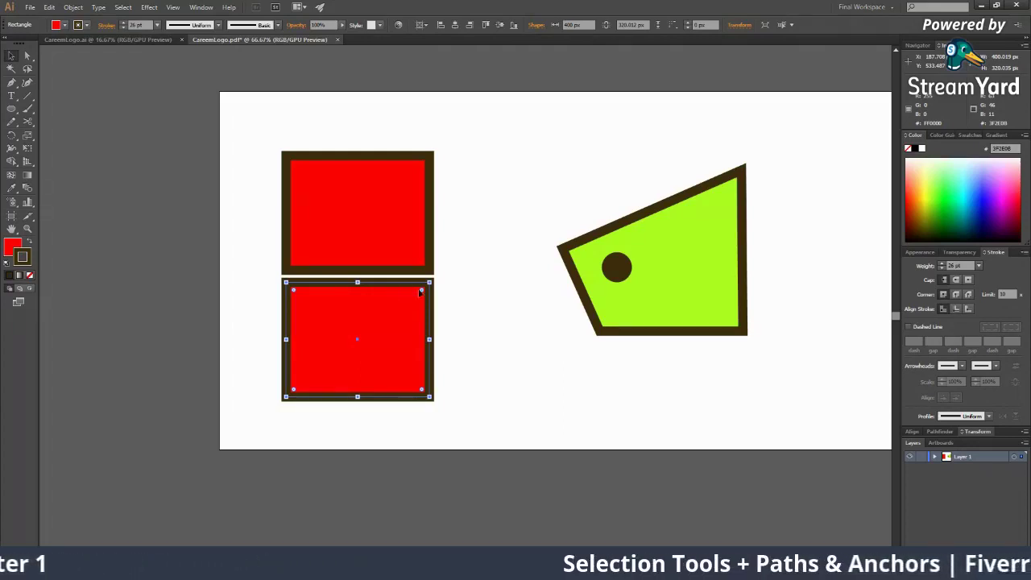
{"action": "left_click", "coordinate": [507, 298]}
{"action": "left_click", "coordinate": [375, 283]}
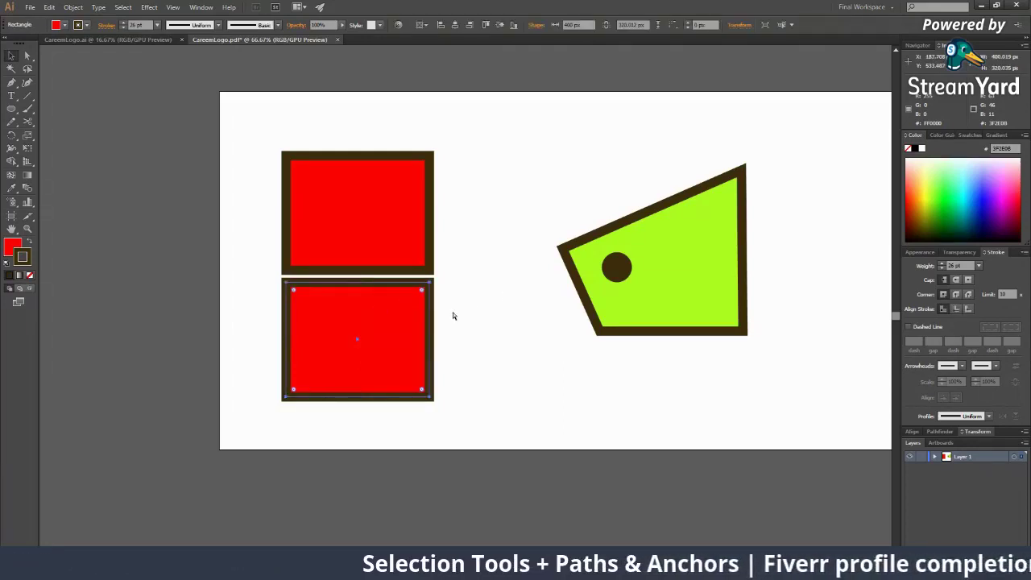
{"action": "left_click", "coordinate": [479, 352]}
{"action": "left_click_drag", "start_coordinate": [432, 354], "coordinate": [589, 358]}
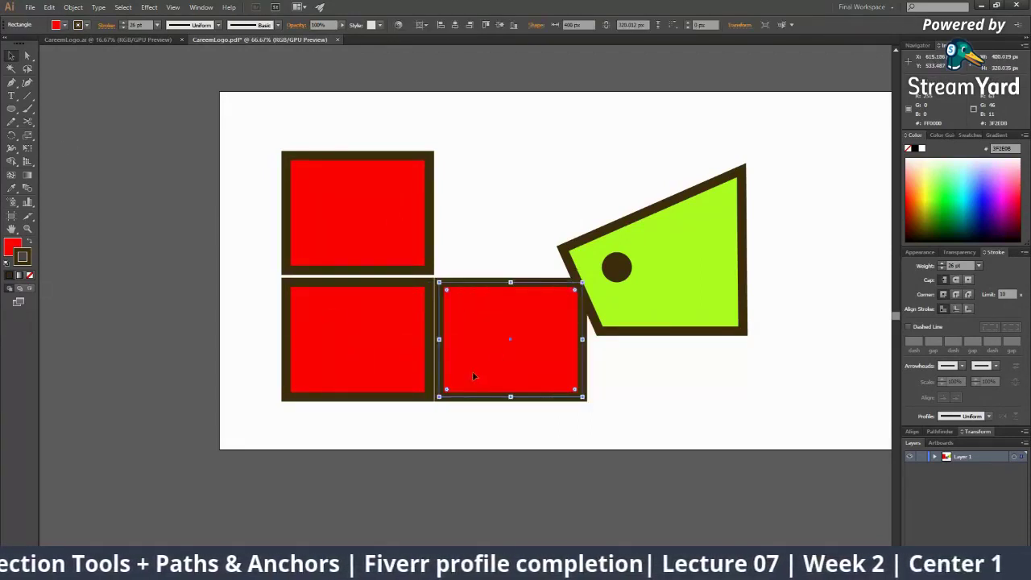
Step: Move the two stacked red rectangles left to about X 117 px and the lower-right copy to about X 560 px
{"action": "left_click_drag", "start_coordinate": [258, 150], "coordinate": [380, 349]}
{"action": "left_click_drag", "start_coordinate": [236, 141], "coordinate": [354, 345]}
{"action": "left_click", "coordinate": [515, 193]}
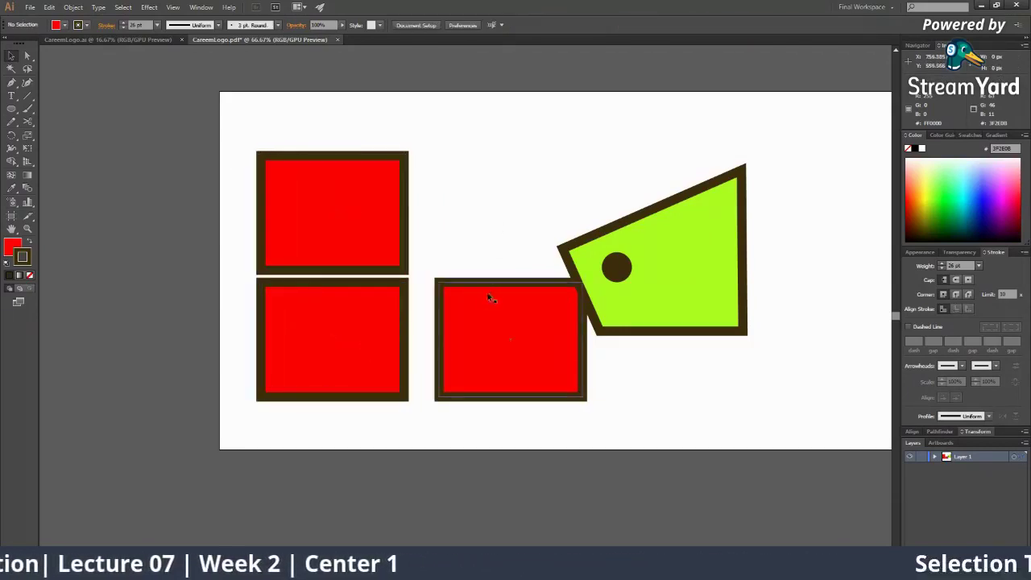
{"action": "left_click_drag", "start_coordinate": [486, 291], "coordinate": [471, 298]}
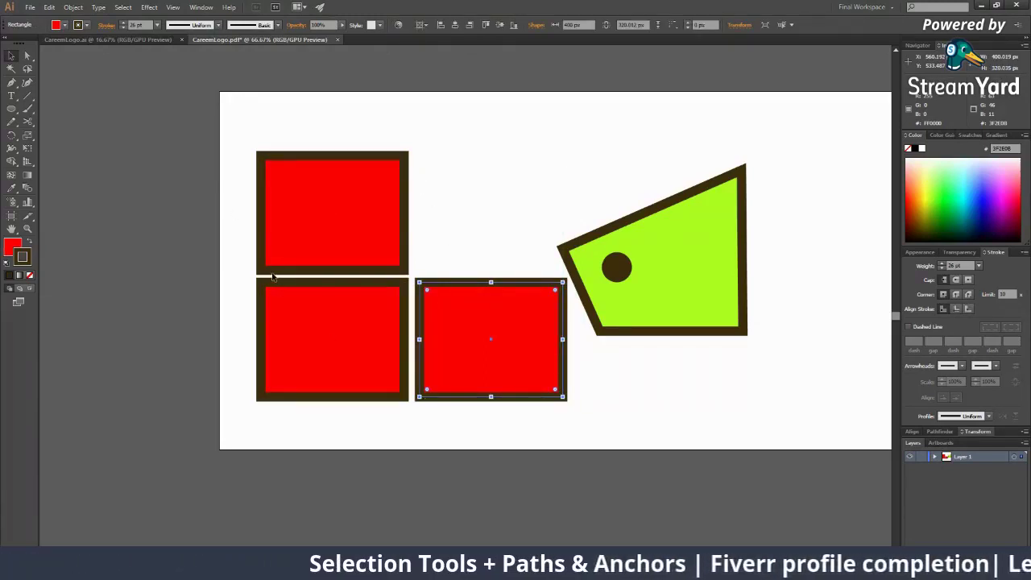
Step: Duplicate the upper-left red rectangle to its right and delete the misaligned copy
{"action": "left_click", "coordinate": [334, 190]}
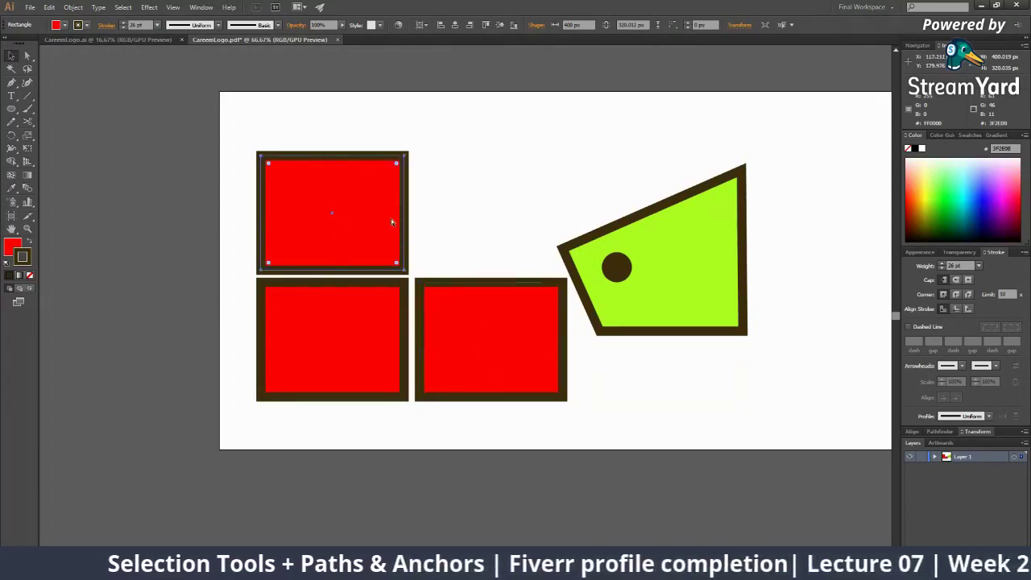
{"action": "left_click_drag", "start_coordinate": [334, 189], "coordinate": [489, 192]}
{"action": "left_click", "coordinate": [472, 97]}
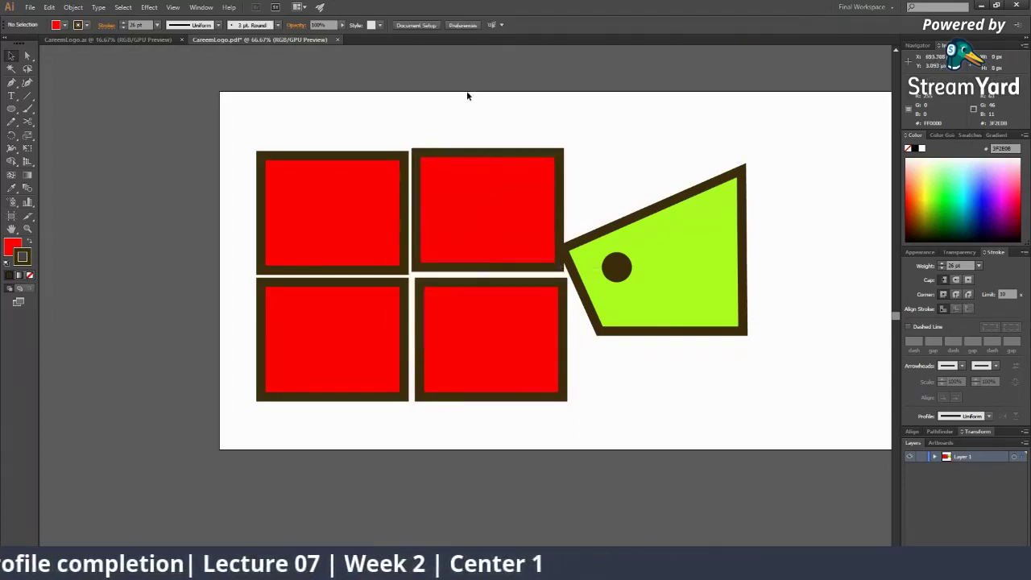
{"action": "left_click", "coordinate": [478, 190]}
{"action": "key", "text": "Delete"}
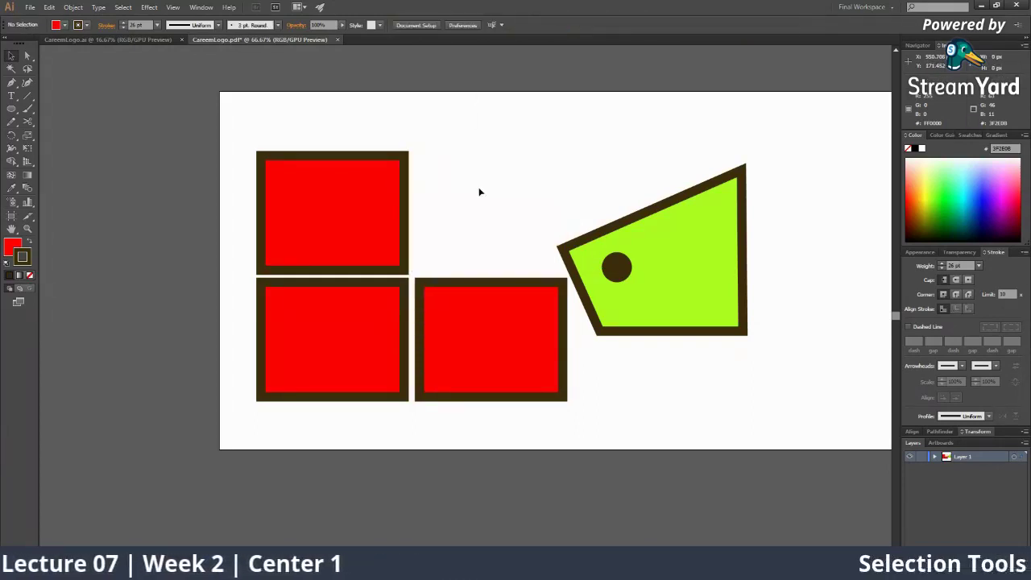
Step: Duplicate the upper-left rectangle horizontally, level with the original, to complete a two-by-two grid of red rectangles
{"action": "left_click", "coordinate": [324, 214]}
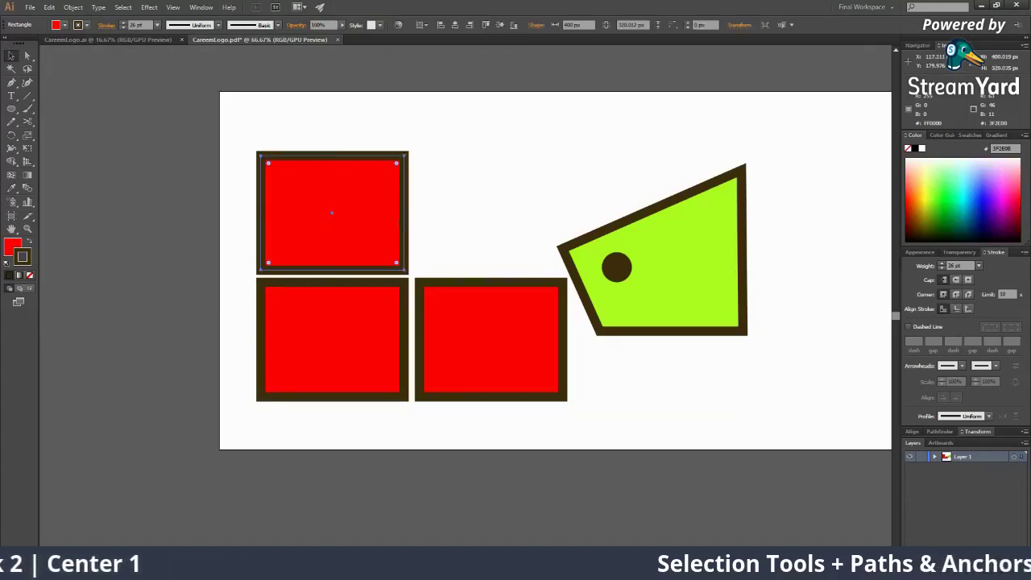
{"action": "left_click_drag", "start_coordinate": [364, 216], "coordinate": [516, 217]}
{"action": "left_click", "coordinate": [494, 134]}
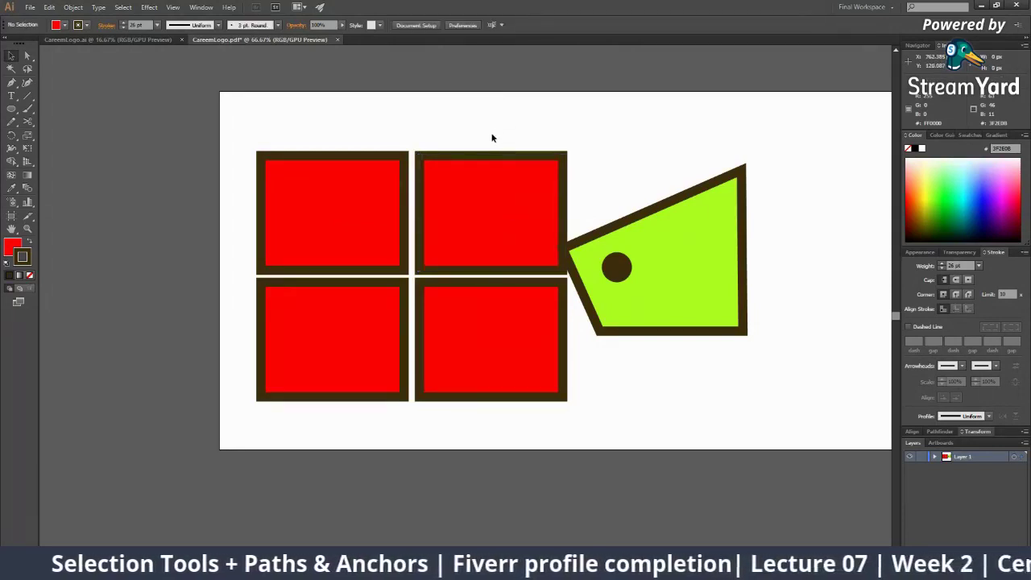
Step: Move the green shape together with its dark circle away from the red rectangles, to about X 1715, Y 477 px
{"action": "left_click", "coordinate": [610, 309]}
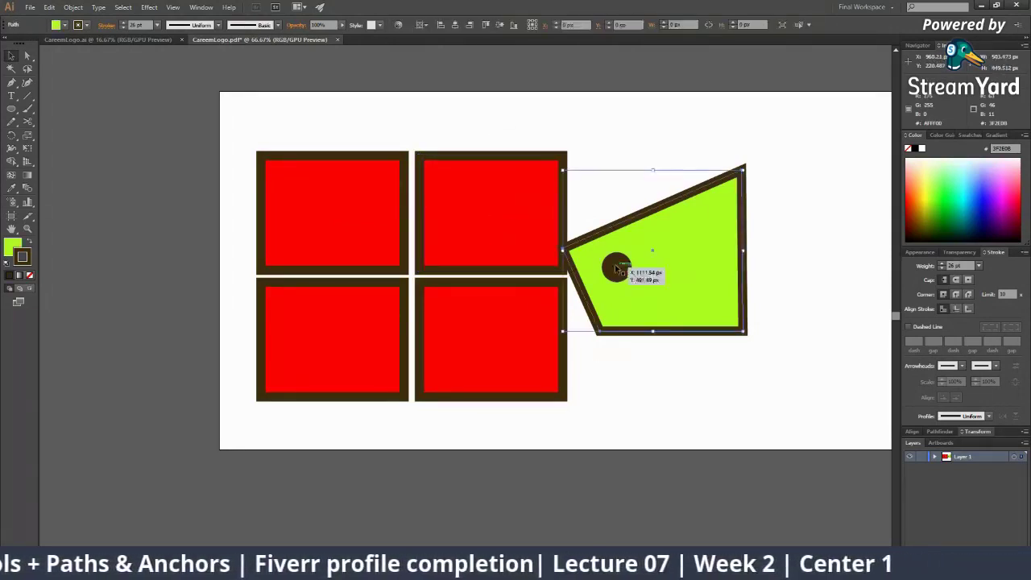
{"action": "scroll", "coordinate": [494, 182], "scroll_direction": "right", "scroll_amount": 2}
{"action": "left_click_drag", "start_coordinate": [617, 317], "coordinate": [796, 328]}
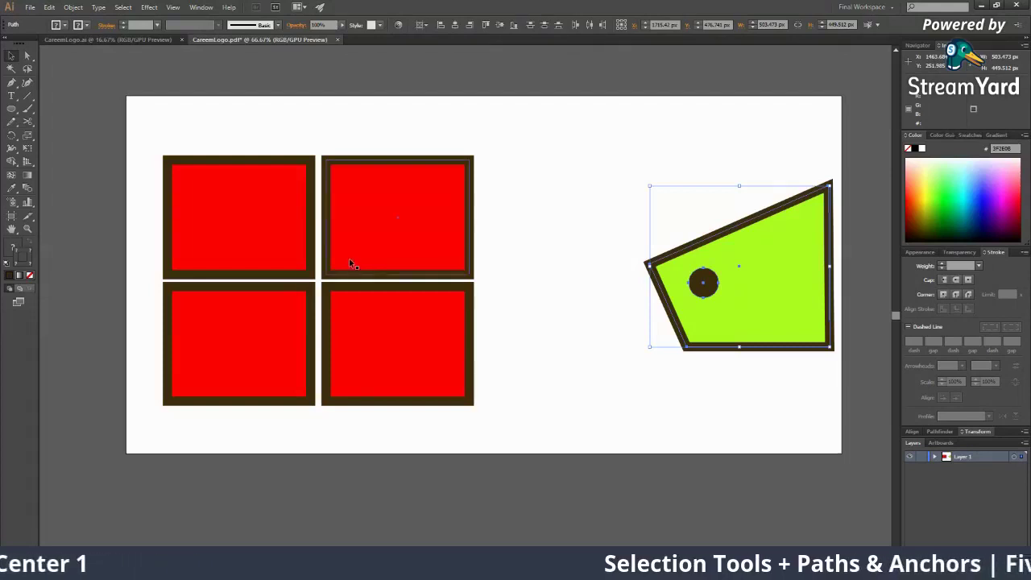
Step: Select the three copied red rectangles together and delete them, keeping only the upper-left original
{"action": "left_click", "coordinate": [214, 344]}
{"action": "left_click", "coordinate": [394, 331], "text": "shift"}
{"action": "left_click", "coordinate": [375, 221], "text": "shift"}
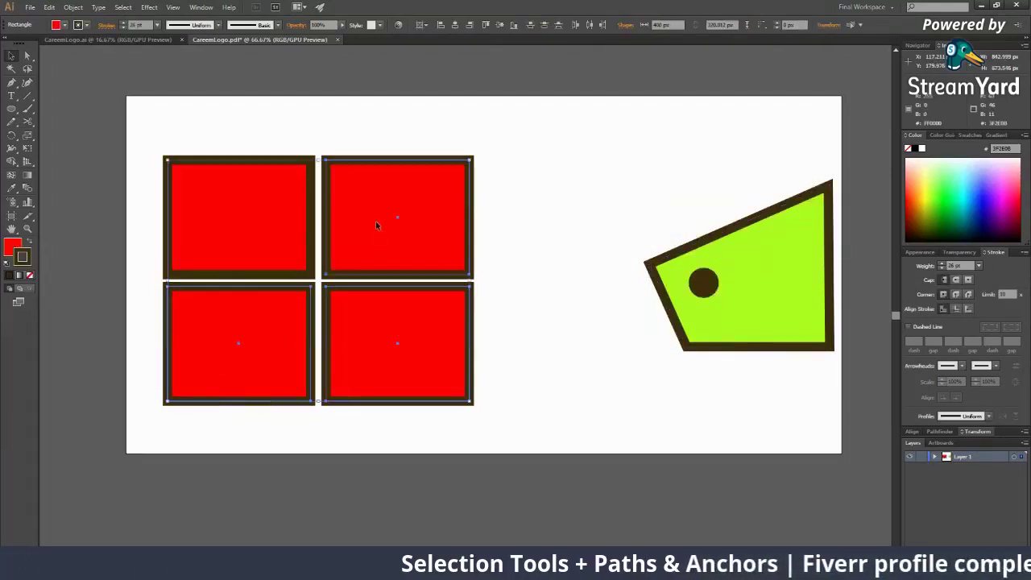
{"action": "key", "text": "Delete"}
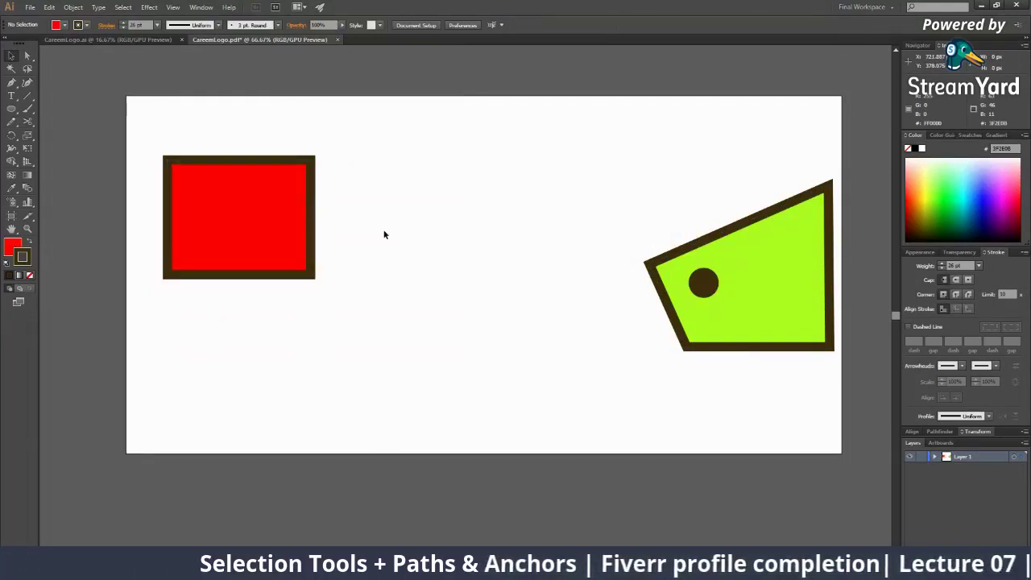
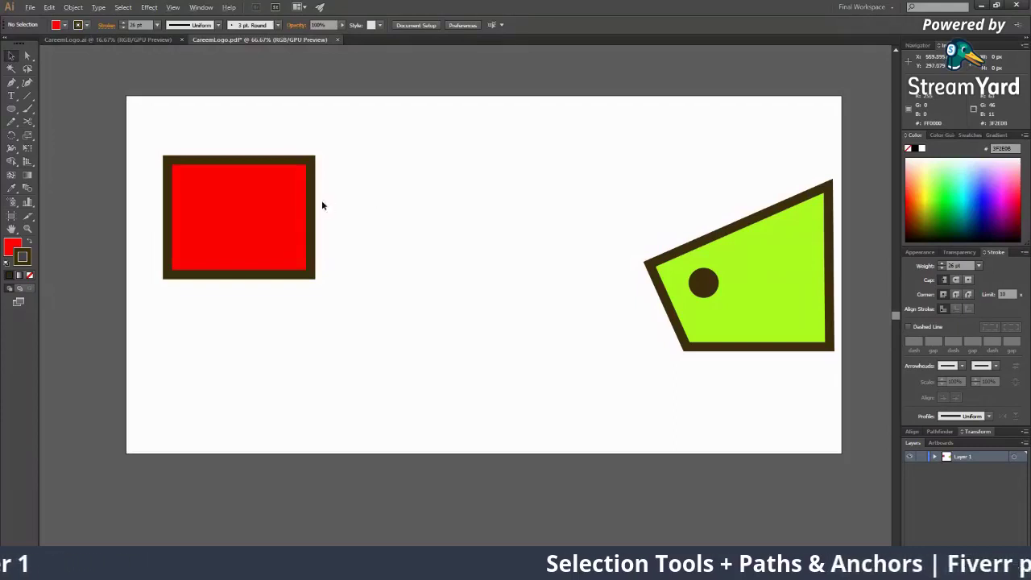
Step: Duplicate the red rectangle to its right, level with the original, and duplicate the pair below to form a two-by-two grid
{"action": "left_click_drag", "start_coordinate": [209, 187], "coordinate": [386, 196]}
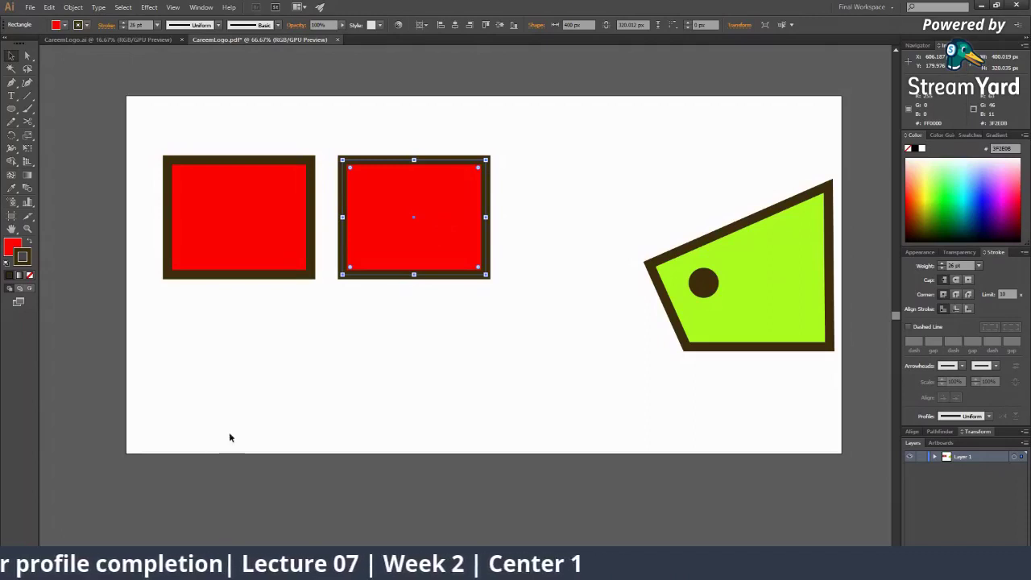
{"action": "left_click", "coordinate": [276, 381]}
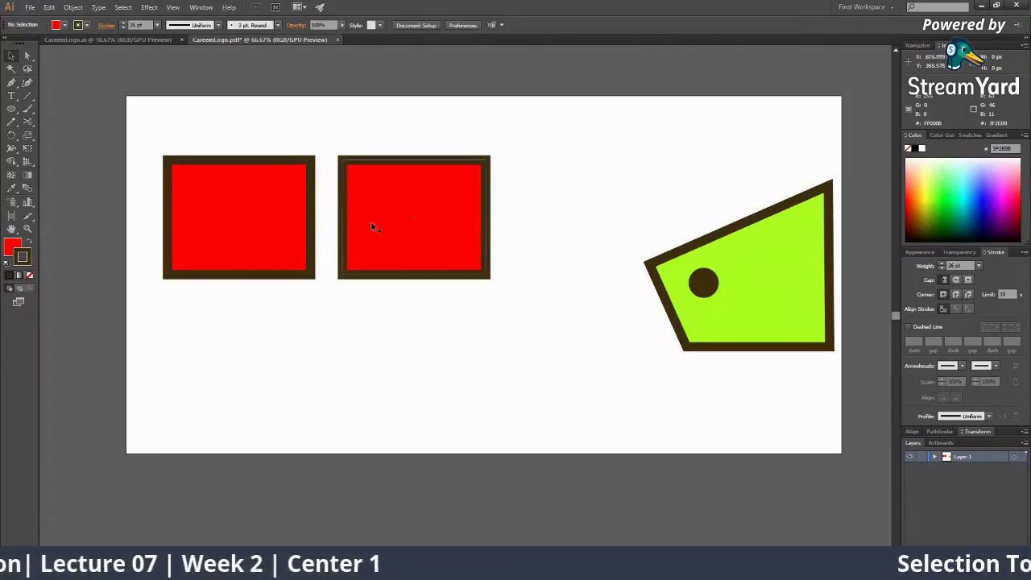
{"action": "left_click_drag", "start_coordinate": [409, 206], "coordinate": [438, 345]}
{"action": "key", "text": "ctrl+z"}
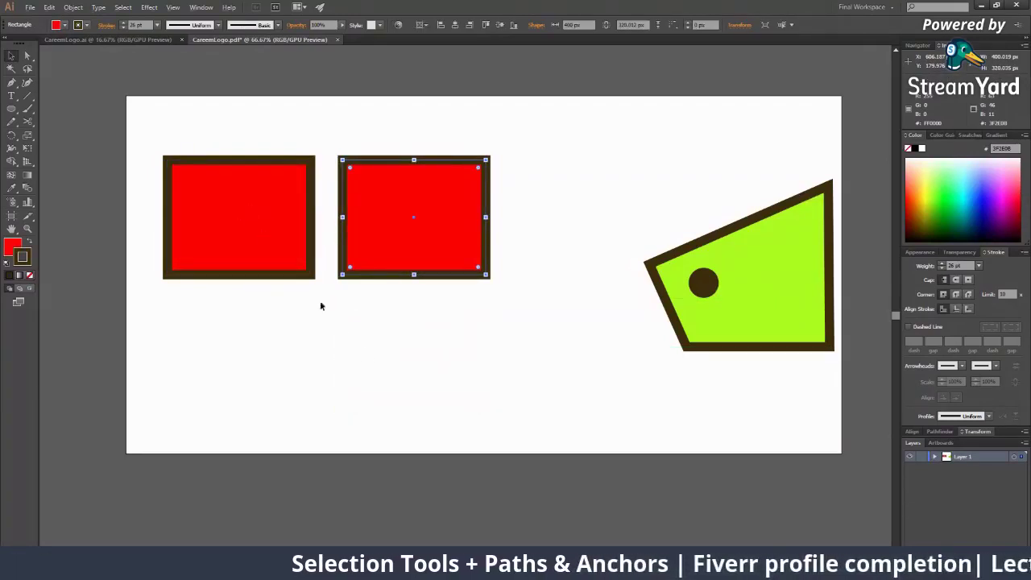
{"action": "left_click_drag", "start_coordinate": [276, 193], "coordinate": [281, 337]}
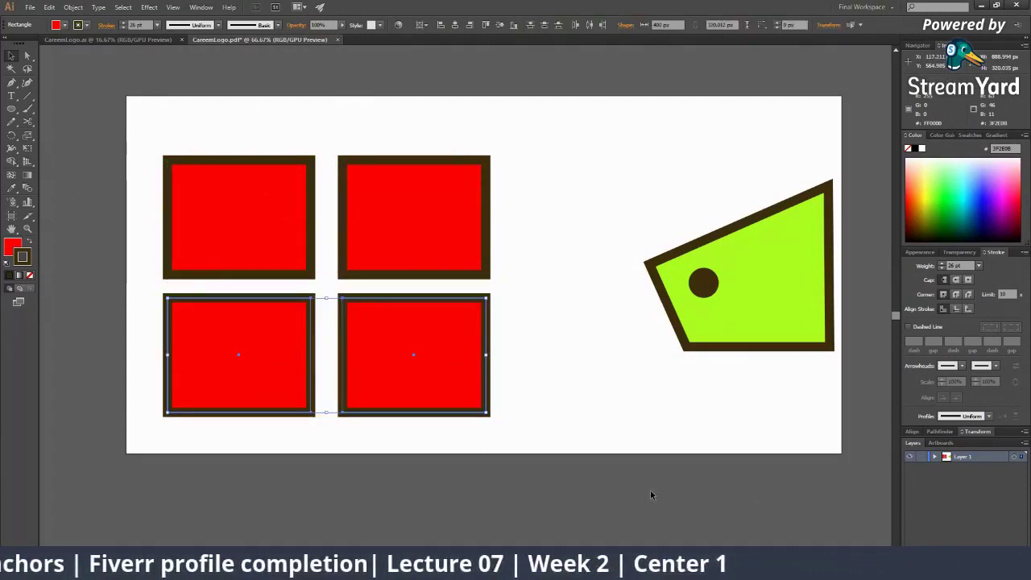
{"action": "left_click", "coordinate": [564, 467]}
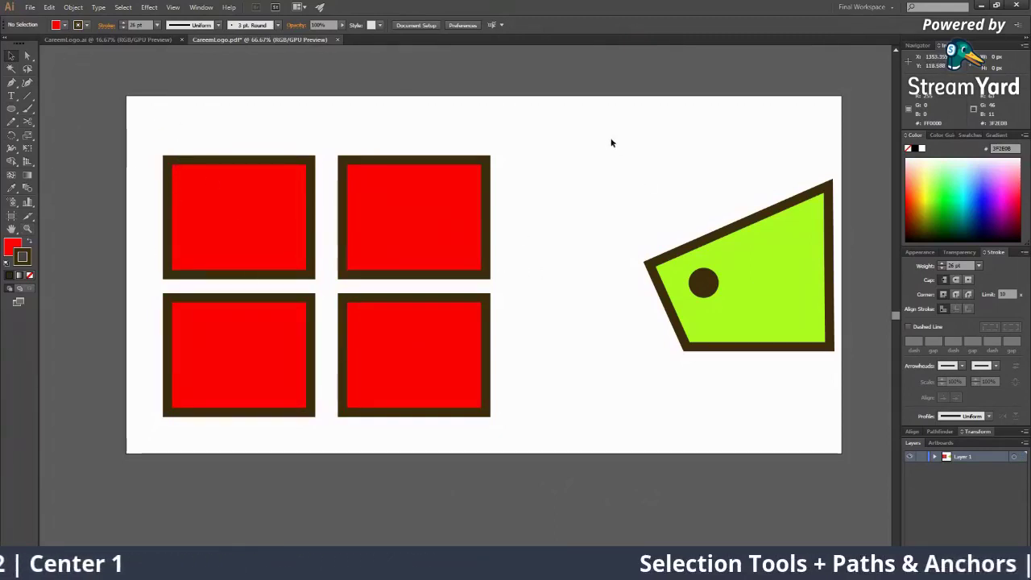
Step: Move the green shape together with its dark circle off the artboard, past its right edge
{"action": "left_click_drag", "start_coordinate": [612, 143], "coordinate": [843, 406]}
{"action": "key", "text": "ctrl+minus"}
{"action": "key", "text": "ctrl+minus"}
{"action": "left_click_drag", "start_coordinate": [411, 316], "coordinate": [541, 314]}
Step: Duplicate all four red rectangles together horizontally, filling the artboard with two rows of four
{"action": "left_click", "coordinate": [182, 234]}
{"action": "left_click", "coordinate": [208, 357]}
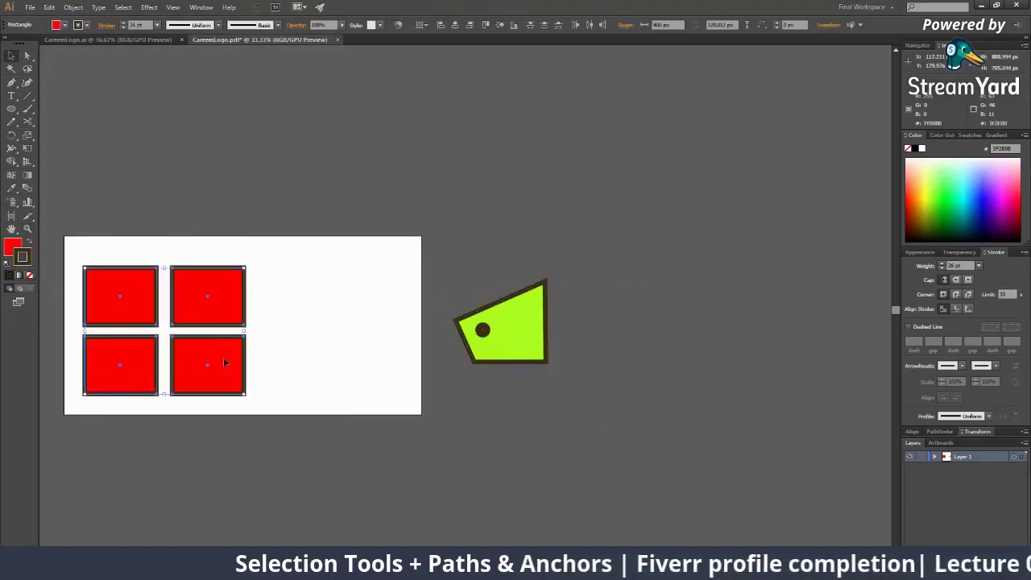
{"action": "left_click_drag", "start_coordinate": [209, 327], "coordinate": [369, 330]}
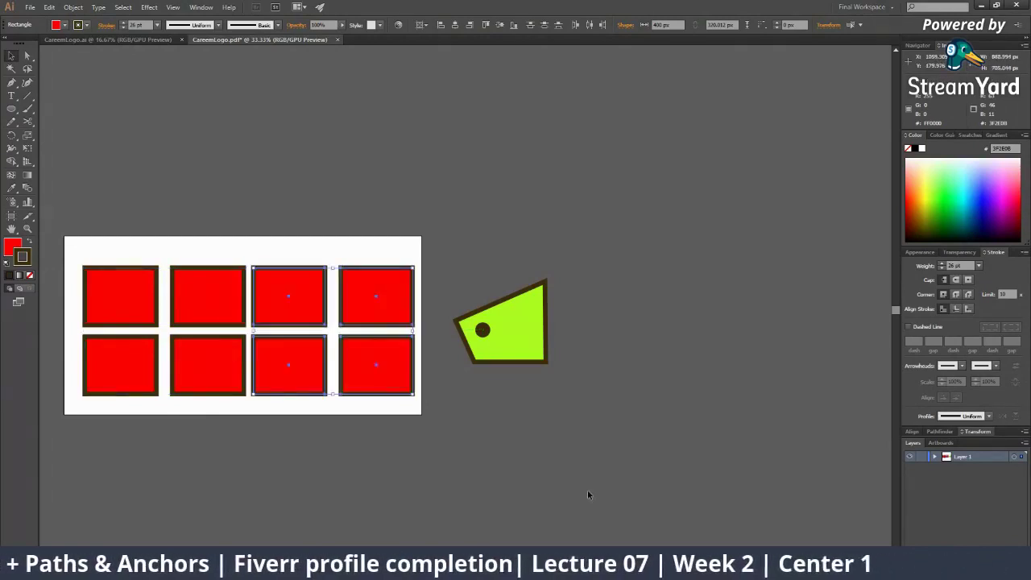
Step: Delete the six red rectangles in the three right-hand columns, and the remaining two in the left-hand column
{"action": "key", "text": "z"}
{"action": "left_click", "coordinate": [247, 244]}
{"action": "left_click", "coordinate": [222, 368]}
{"action": "left_click_drag", "start_coordinate": [356, 151], "coordinate": [357, 295]}
{"action": "left_click", "coordinate": [382, 245], "text": "alt"}
{"action": "key", "text": "v"}
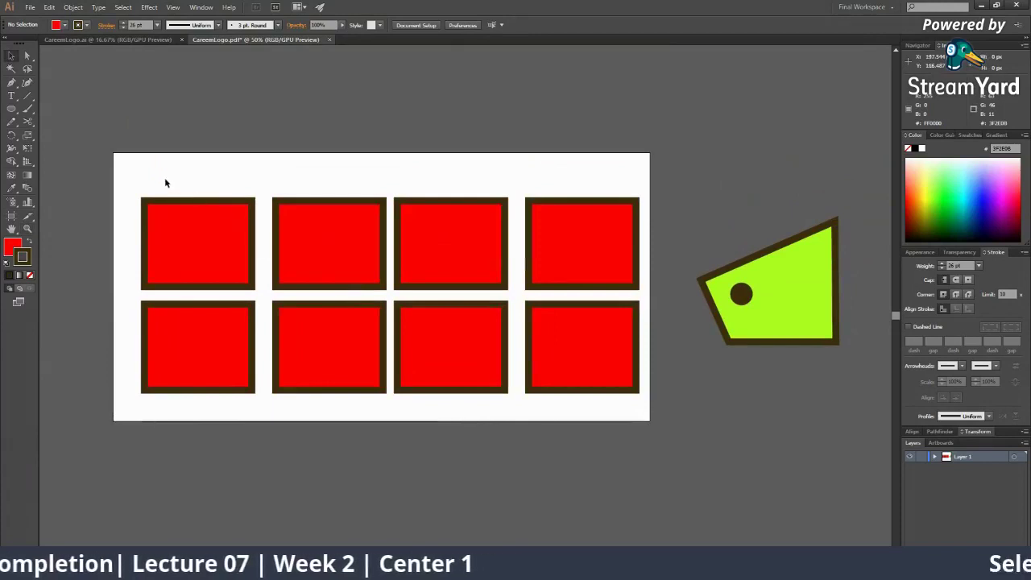
{"action": "left_click_drag", "start_coordinate": [126, 161], "coordinate": [623, 401]}
{"action": "left_click_drag", "start_coordinate": [633, 454], "coordinate": [277, 187]}
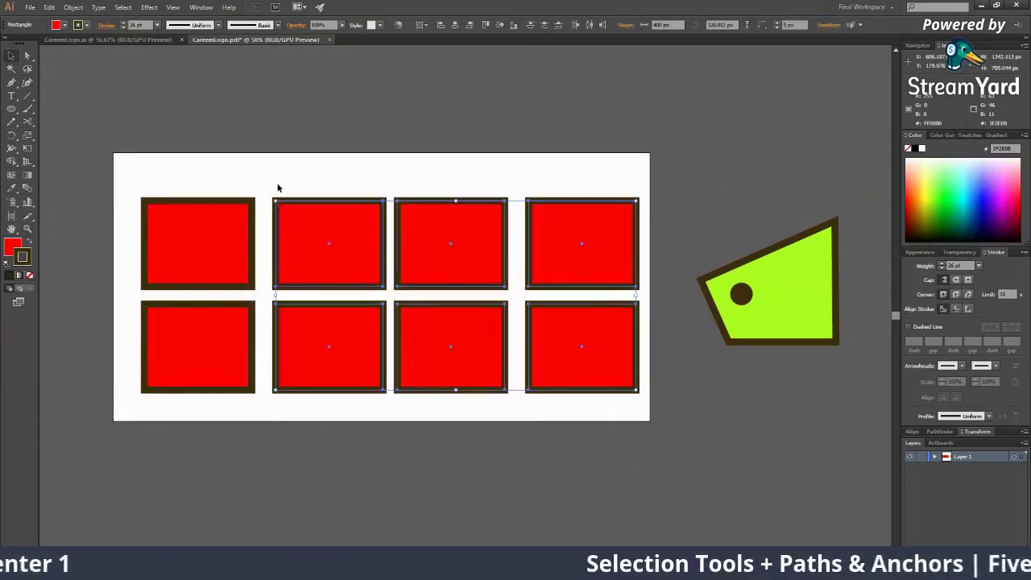
{"action": "key", "text": "Delete"}
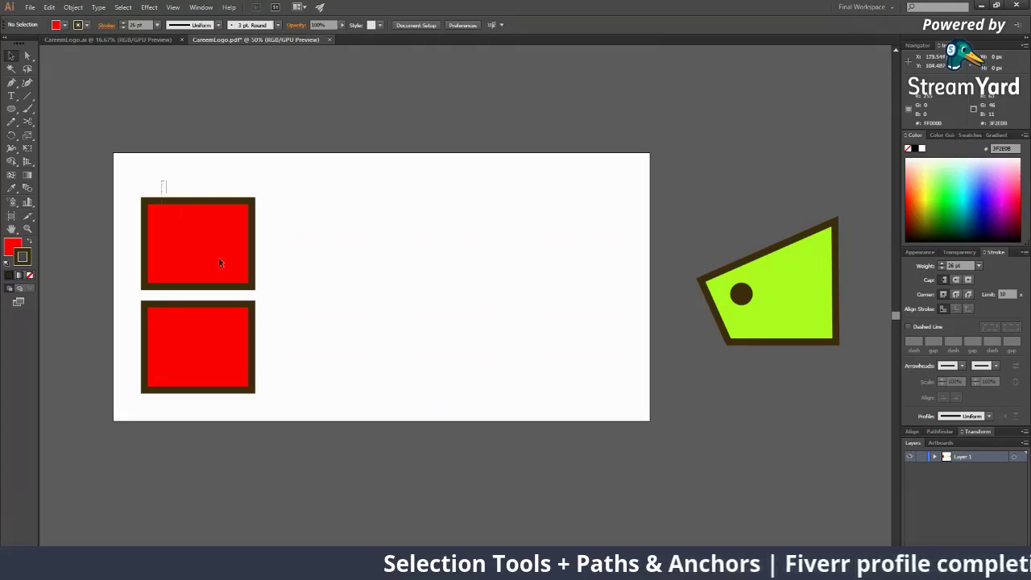
{"action": "left_click_drag", "start_coordinate": [161, 180], "coordinate": [371, 439]}
{"action": "key", "text": "Delete"}
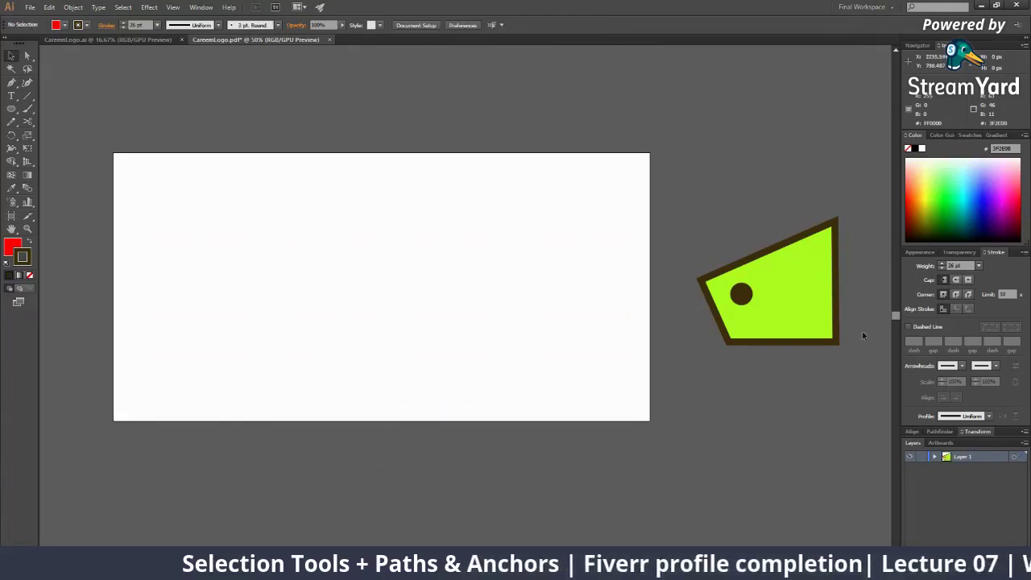
Step: Select the dark circle and the green shape one at a time, and clear the selection
{"action": "key", "text": "z"}
{"action": "left_click", "coordinate": [739, 290]}
{"action": "left_click", "coordinate": [537, 276]}
{"action": "left_click", "coordinate": [438, 288], "text": "alt"}
{"action": "left_click", "coordinate": [453, 299], "text": "alt"}
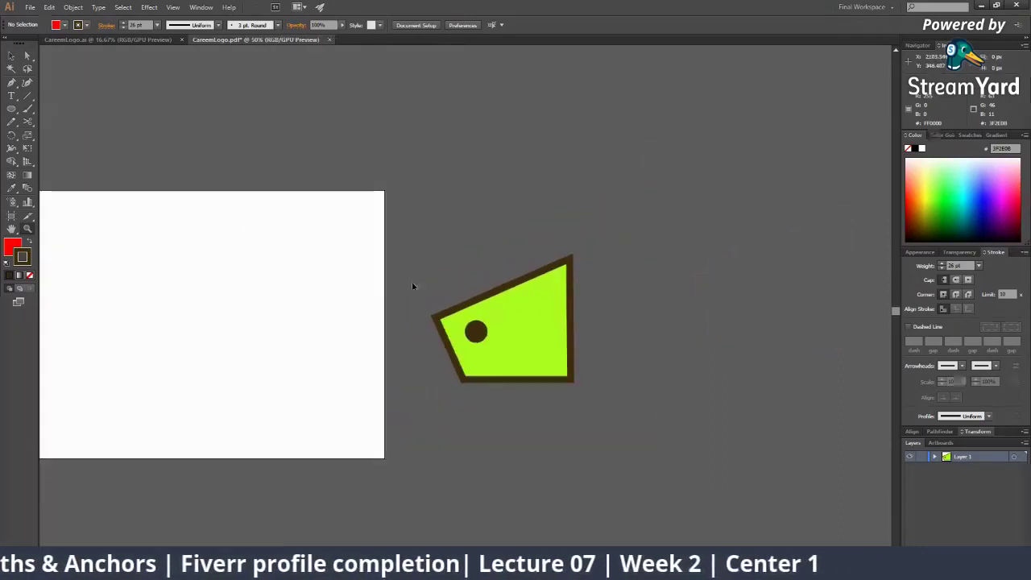
{"action": "key", "text": "v"}
{"action": "left_click", "coordinate": [475, 331]}
{"action": "left_click", "coordinate": [632, 359]}
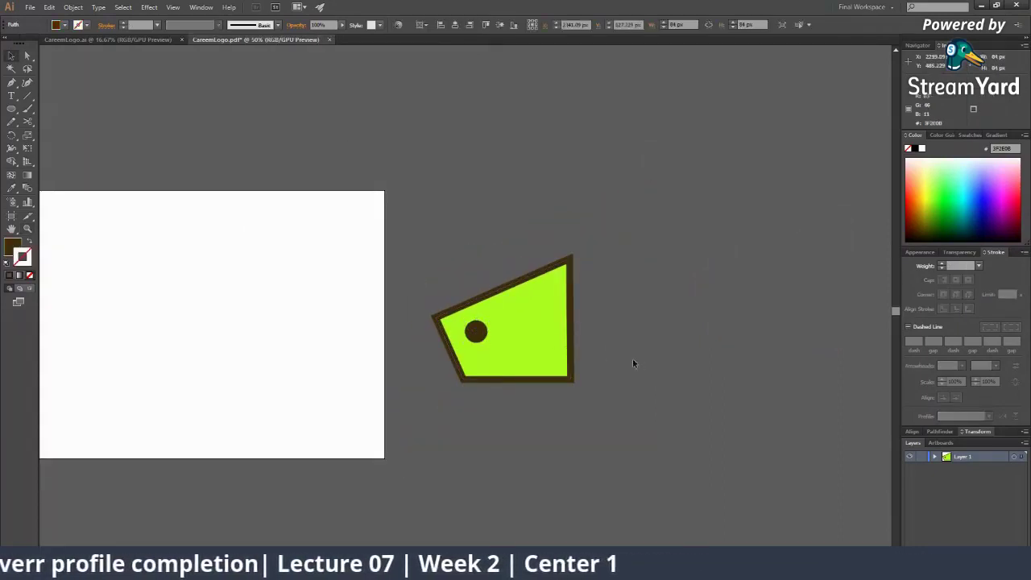
{"action": "left_click", "coordinate": [569, 352]}
{"action": "key", "text": "ctrl+h"}
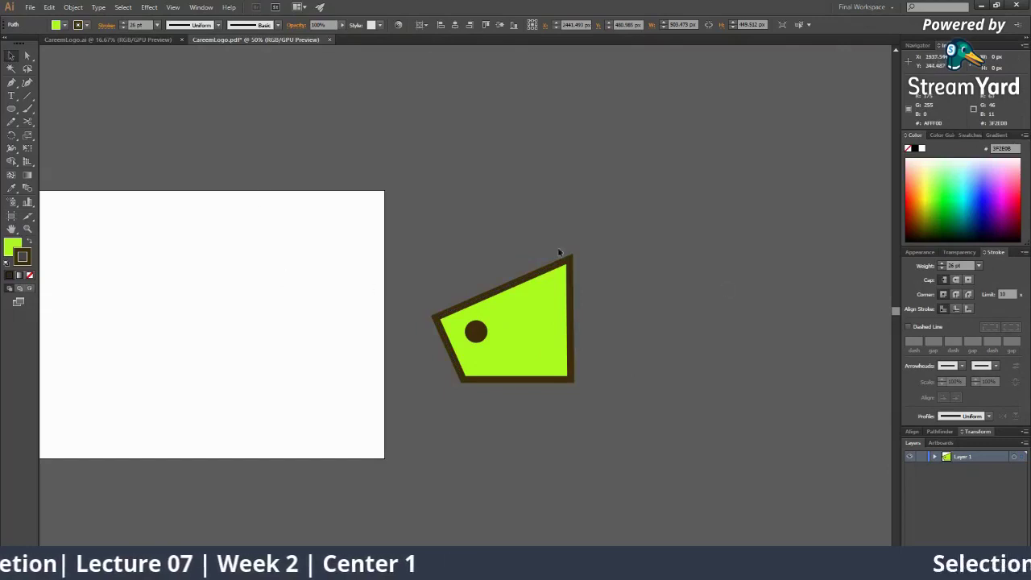
{"action": "left_click", "coordinate": [395, 304]}
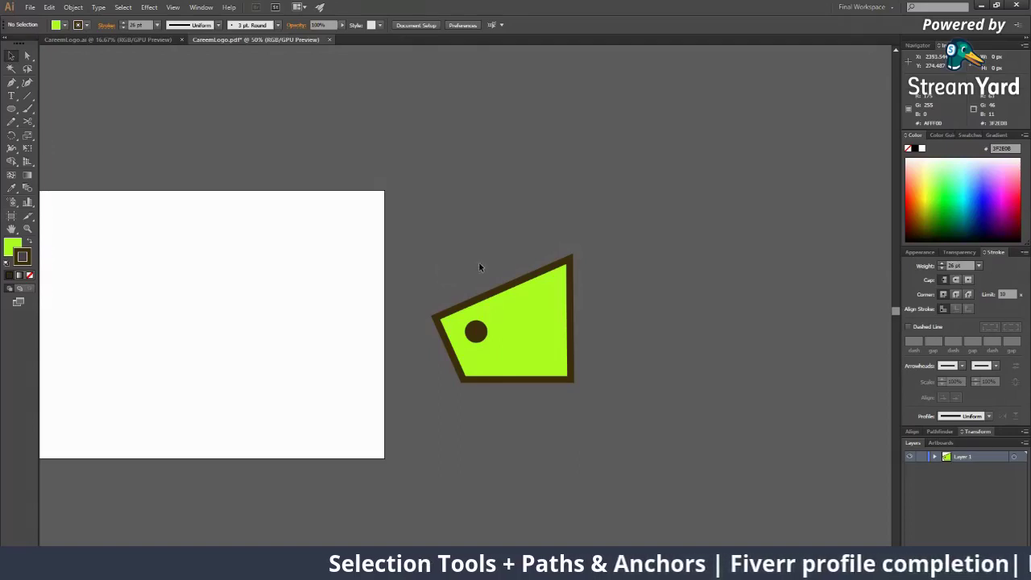
Step: Select the green shape and its dark circle together with a selection rectangle, inspect their outlines up close, and deselect them
{"action": "left_click_drag", "start_coordinate": [408, 228], "coordinate": [500, 296]}
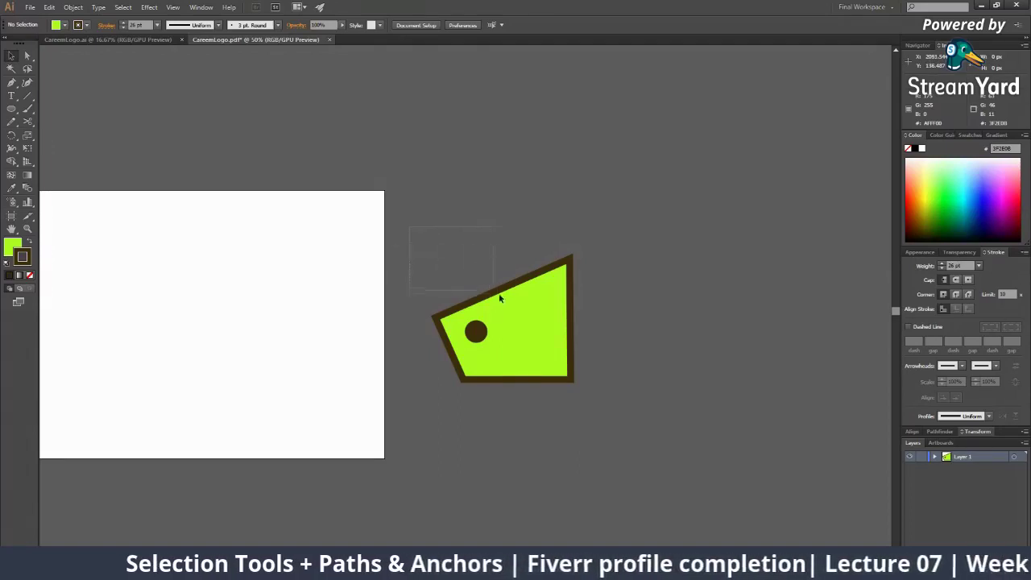
{"action": "left_click_drag", "start_coordinate": [546, 342], "coordinate": [600, 402]}
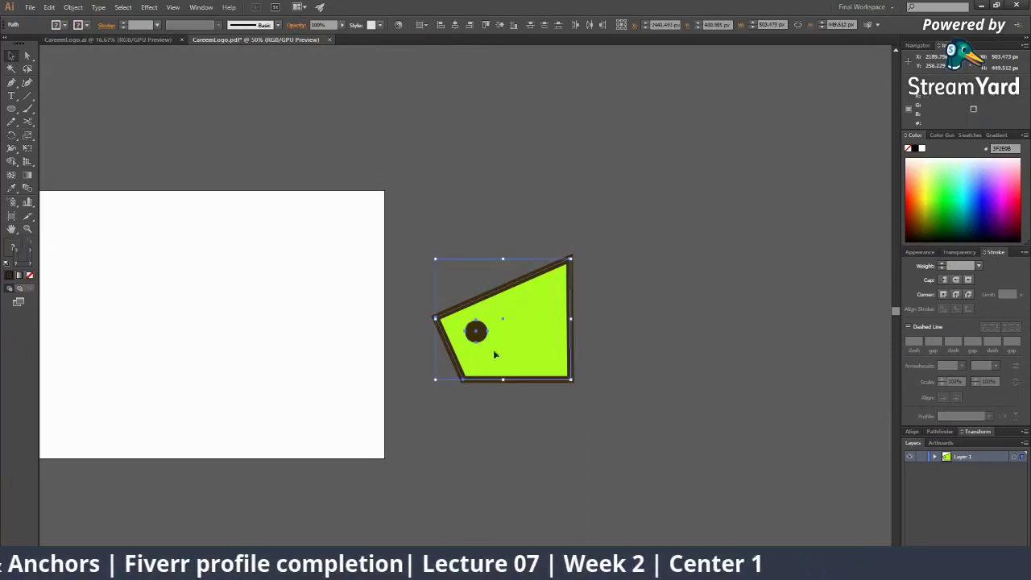
{"action": "key", "text": "ctrl+plus"}
{"action": "key", "text": "ctrl+plus"}
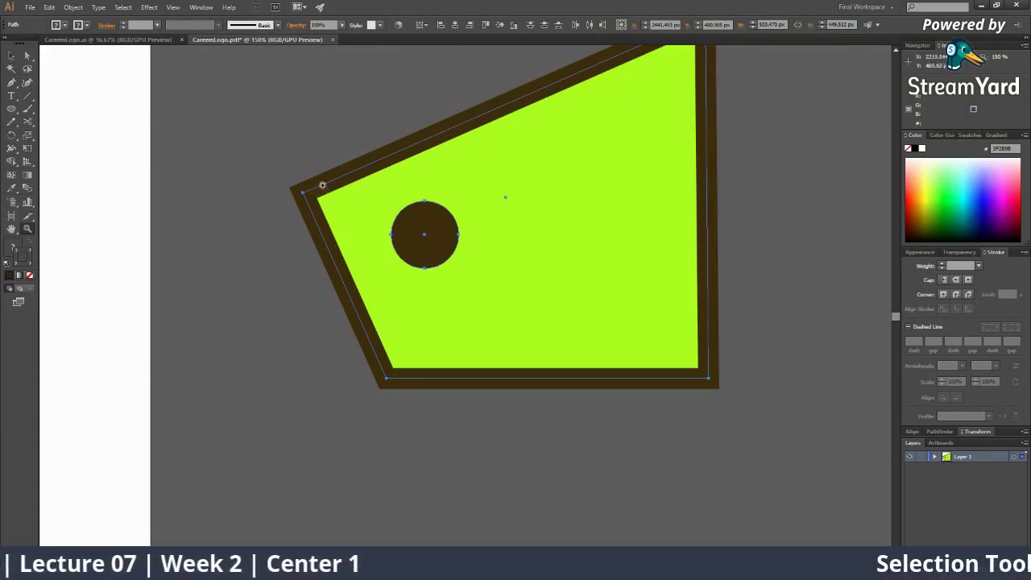
{"action": "key", "text": "ctrl+minus"}
{"action": "key", "text": "ctrl+minus"}
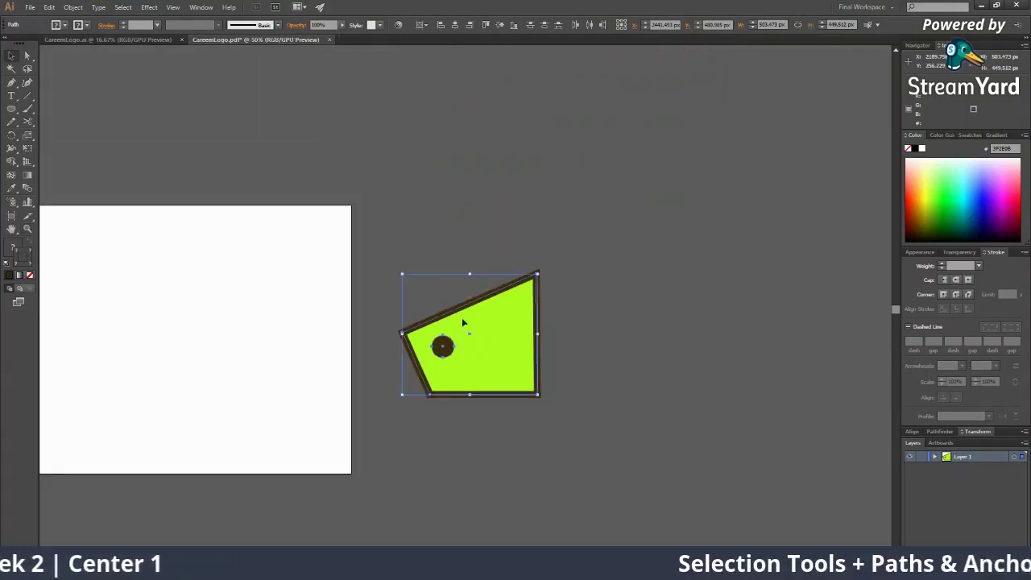
{"action": "left_click", "coordinate": [448, 201]}
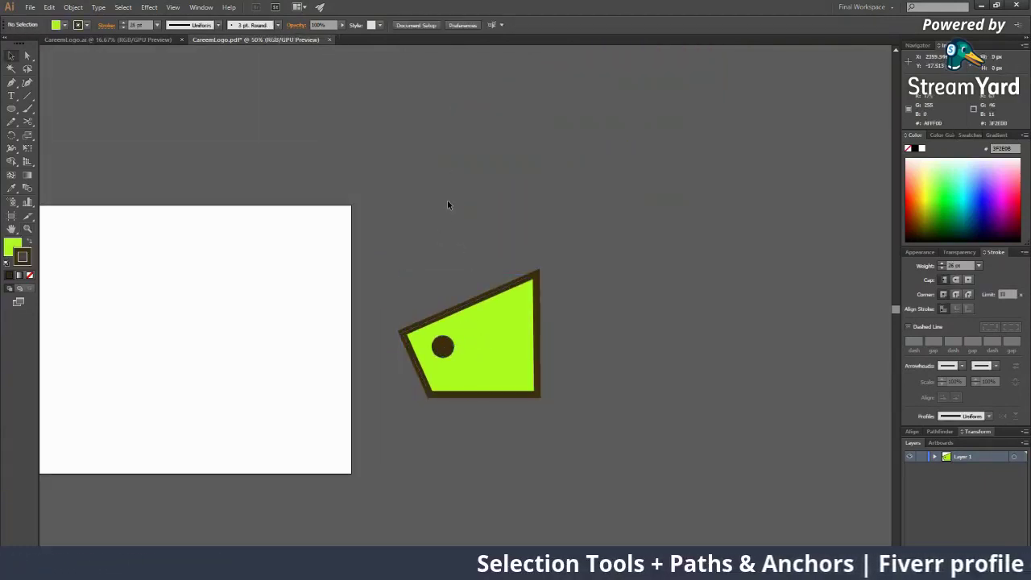
Step: Select the dark circle, add the green shape to the selection, and deselect both
{"action": "left_click", "coordinate": [444, 347]}
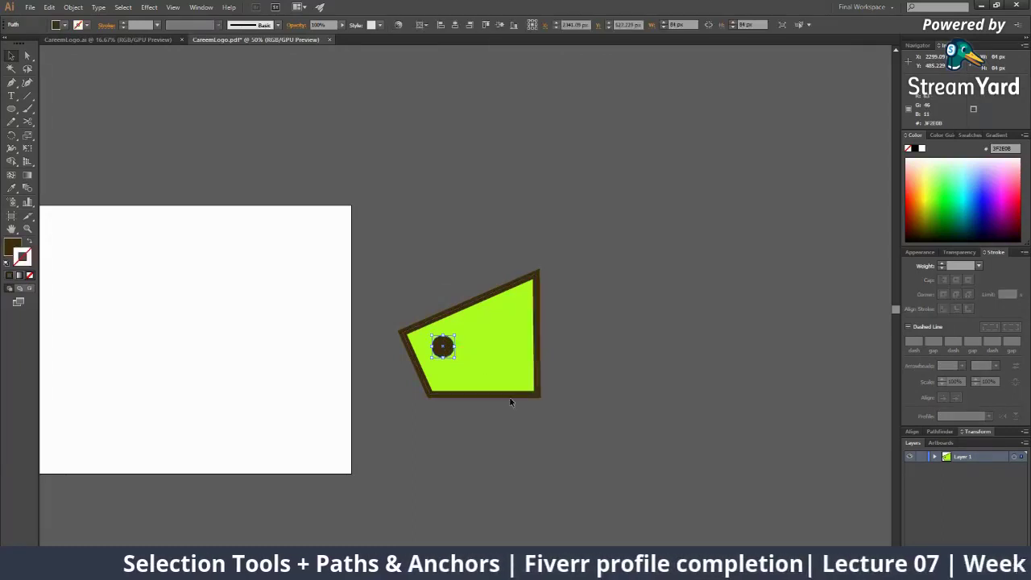
{"action": "left_click", "coordinate": [509, 316], "text": "shift"}
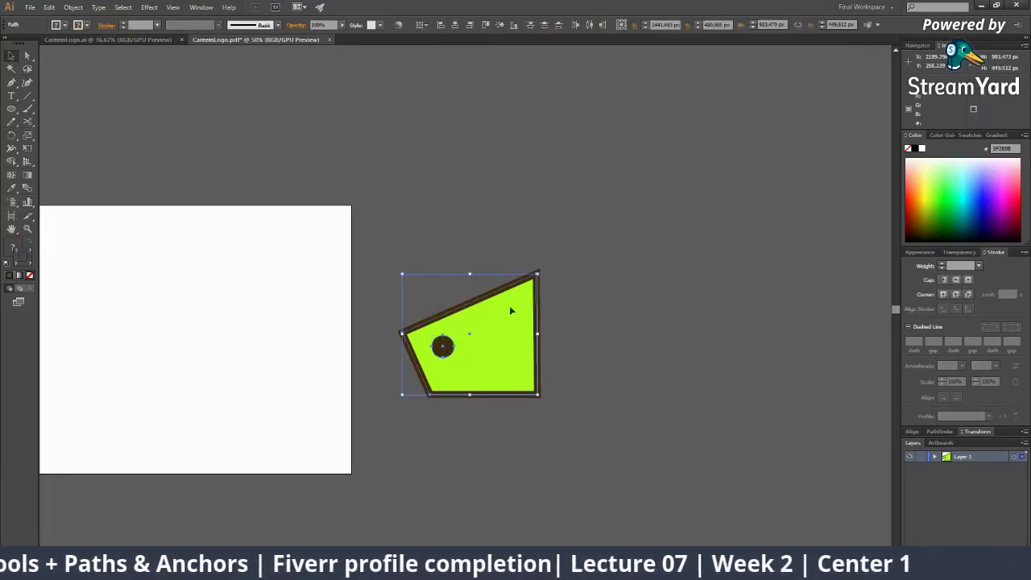
{"action": "left_click", "coordinate": [610, 360]}
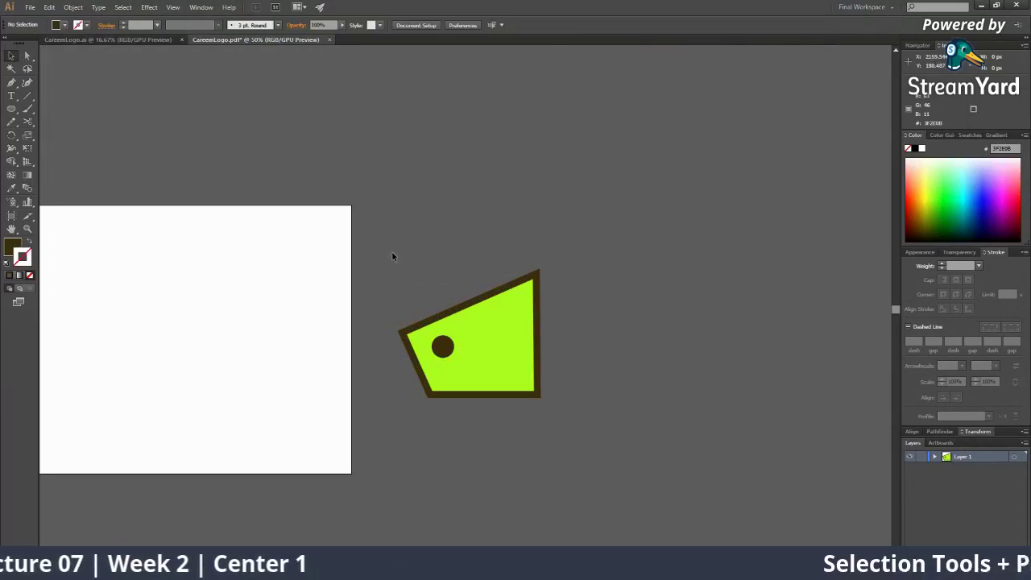
Step: Select the green shape and dark circle together and move them back onto the artboard's left half, to about X 367, Y 445 px
{"action": "mouse_move", "coordinate": [511, 407]}
{"action": "left_mouse_down"}
{"action": "mouse_move", "coordinate": [528, 403]}
{"action": "mouse_move", "coordinate": [501, 405]}
{"action": "left_mouse_up"}
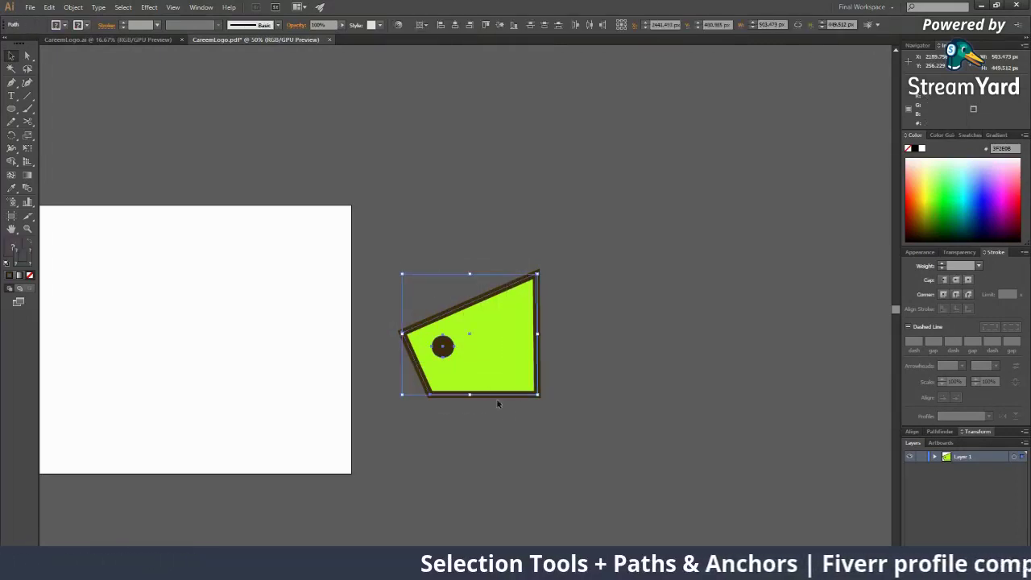
{"action": "left_click_drag", "start_coordinate": [373, 231], "coordinate": [495, 336]}
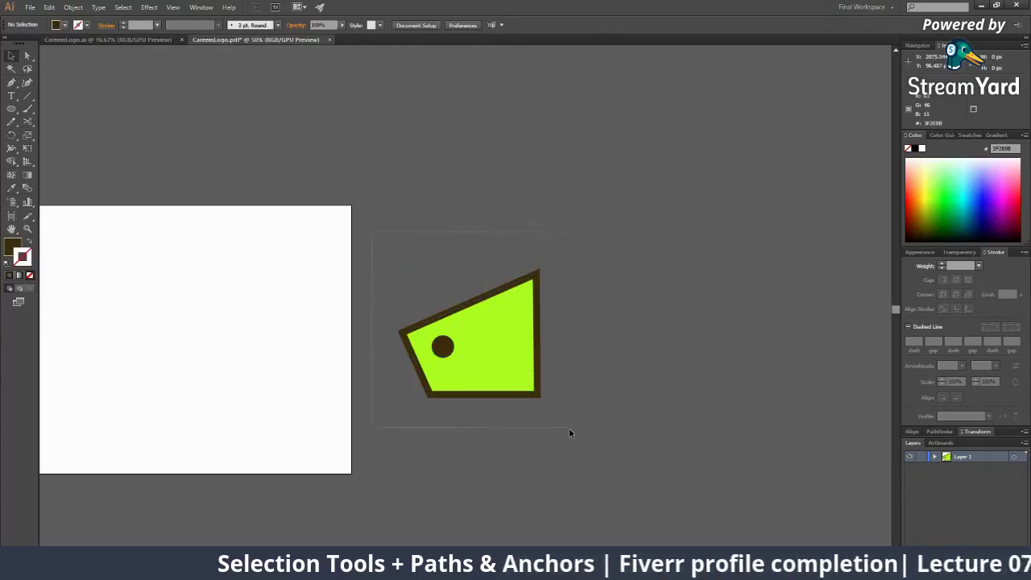
{"action": "left_click_drag", "start_coordinate": [569, 429], "coordinate": [570, 430]}
{"action": "left_click", "coordinate": [375, 253]}
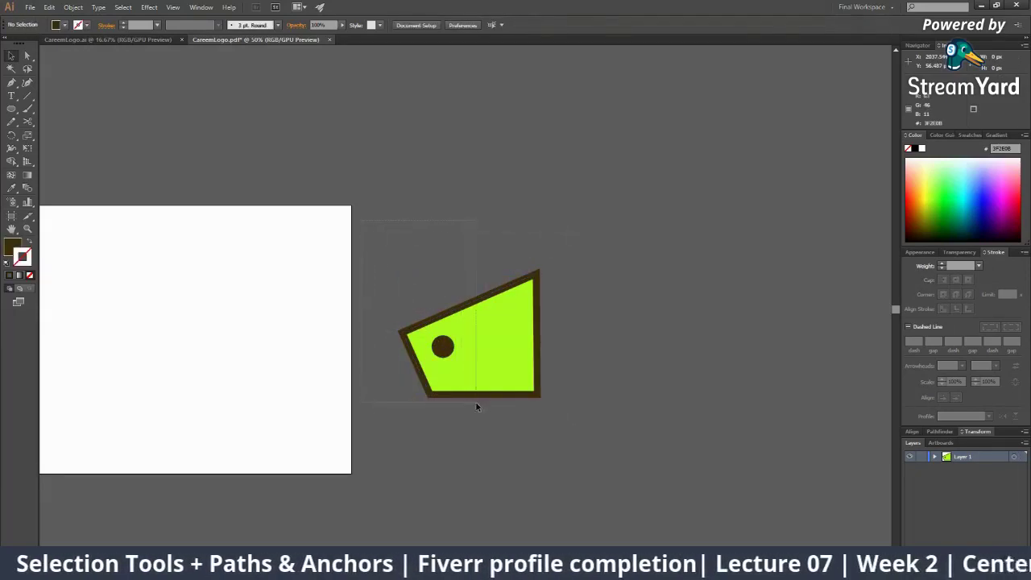
{"action": "left_click", "coordinate": [435, 328]}
{"action": "left_click_drag", "start_coordinate": [476, 357], "coordinate": [198, 325]}
{"action": "left_click_drag", "start_coordinate": [118, 263], "coordinate": [549, 262]}
{"action": "left_click_drag", "start_coordinate": [640, 350], "coordinate": [371, 350]}
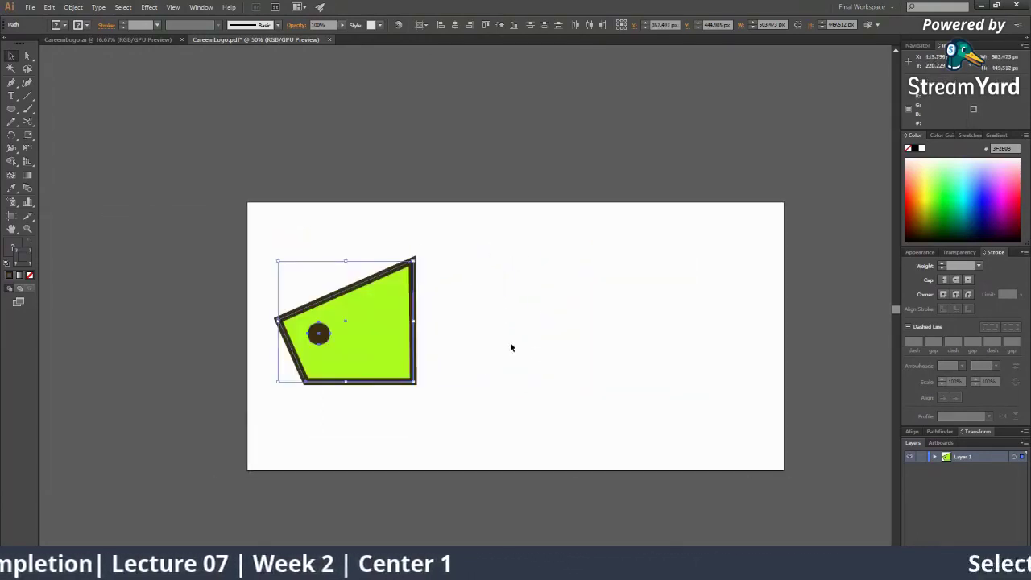
Step: Duplicate the green shape with its circle to the right, level with the original, and shift the copy to about X 931 px
{"action": "left_click_drag", "start_coordinate": [292, 252], "coordinate": [496, 371]}
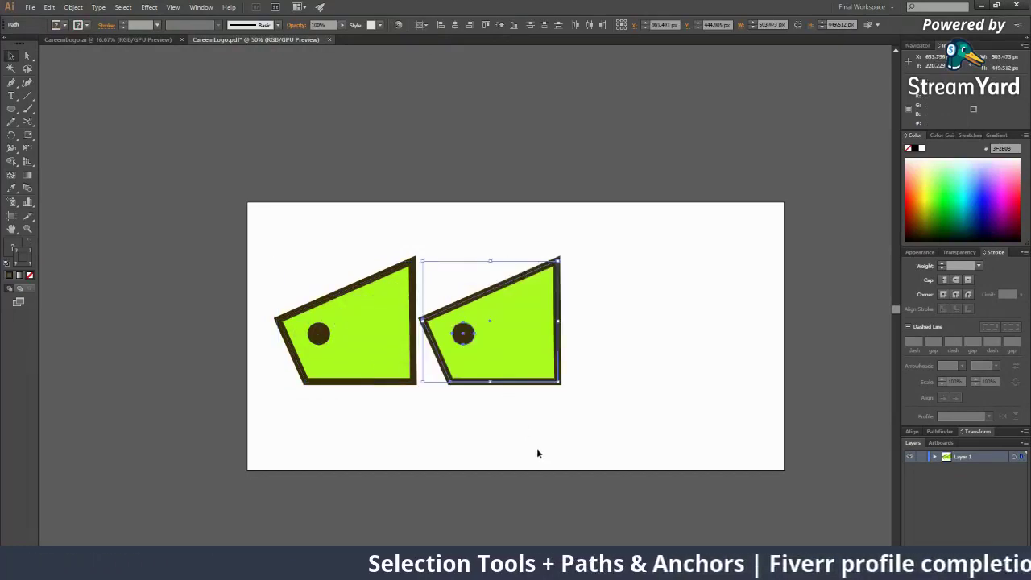
{"action": "left_click", "coordinate": [472, 228]}
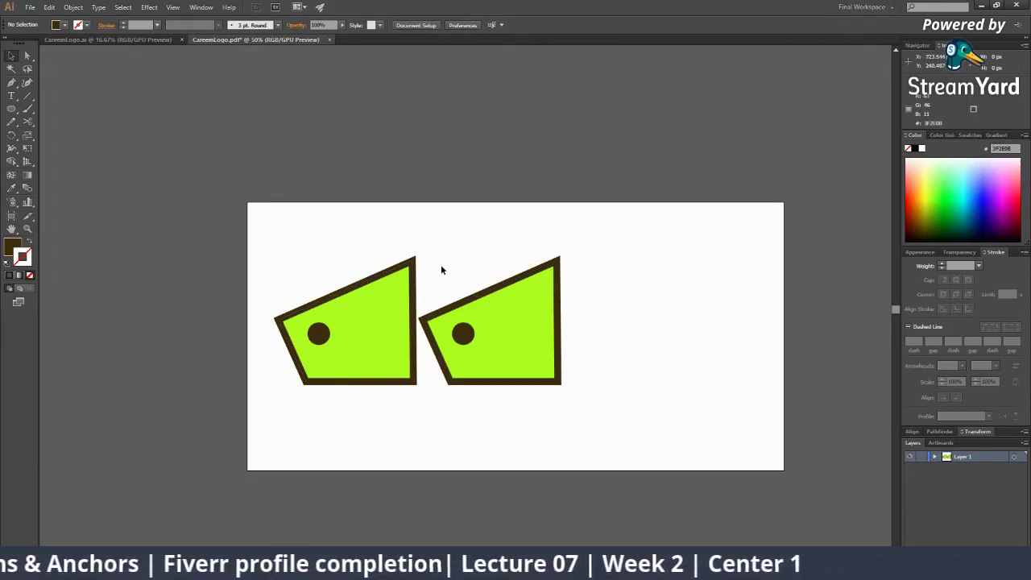
{"action": "left_click_drag", "start_coordinate": [437, 235], "coordinate": [579, 403]}
{"action": "left_click_drag", "start_coordinate": [506, 344], "coordinate": [511, 337]}
{"action": "left_click_drag", "start_coordinate": [436, 232], "coordinate": [619, 418]}
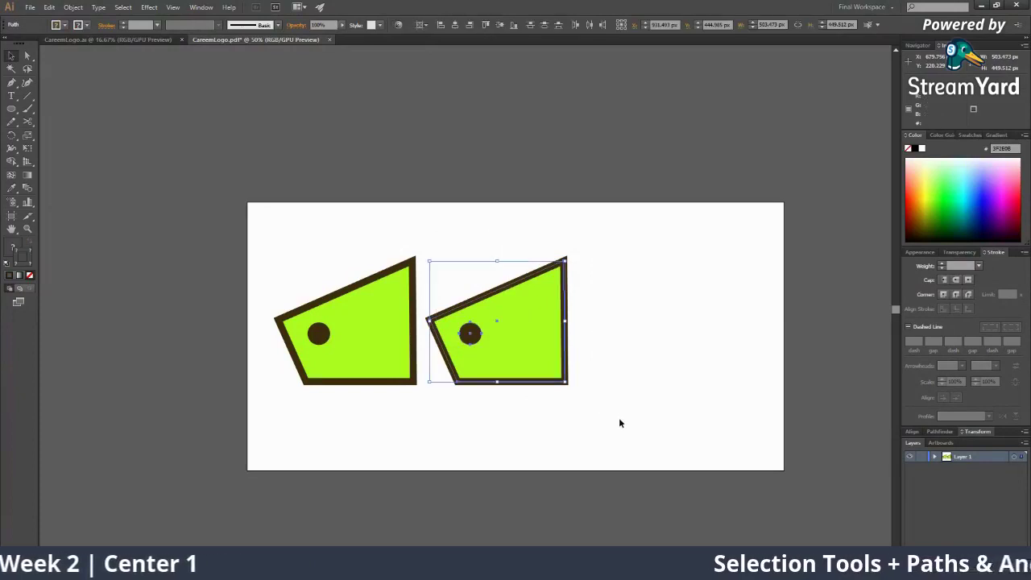
{"action": "left_click", "coordinate": [619, 418]}
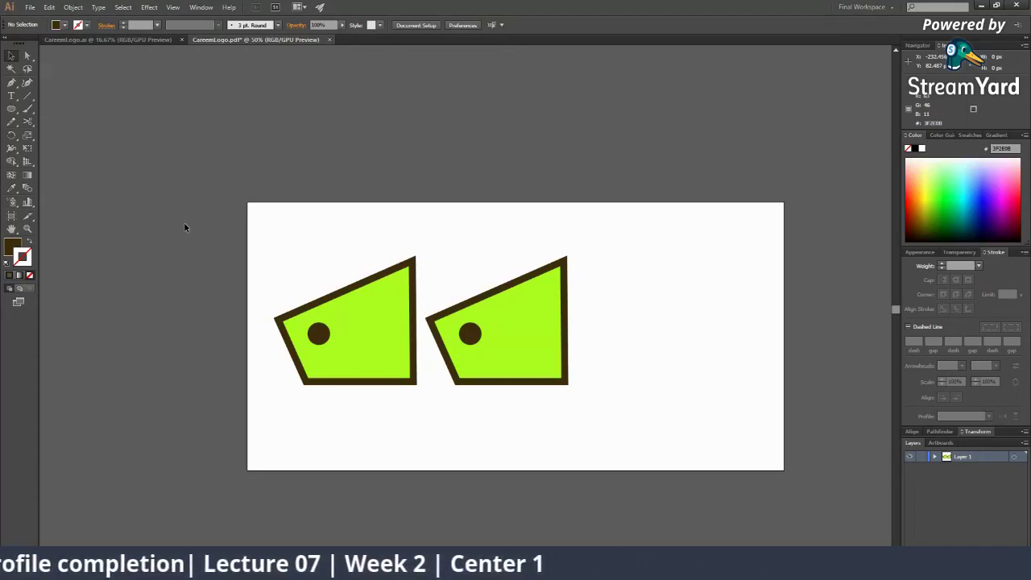
Step: Delete the right-hand copy of the green shape together with its circle
{"action": "left_click_drag", "start_coordinate": [430, 268], "coordinate": [529, 400]}
{"action": "key", "text": "Delete"}
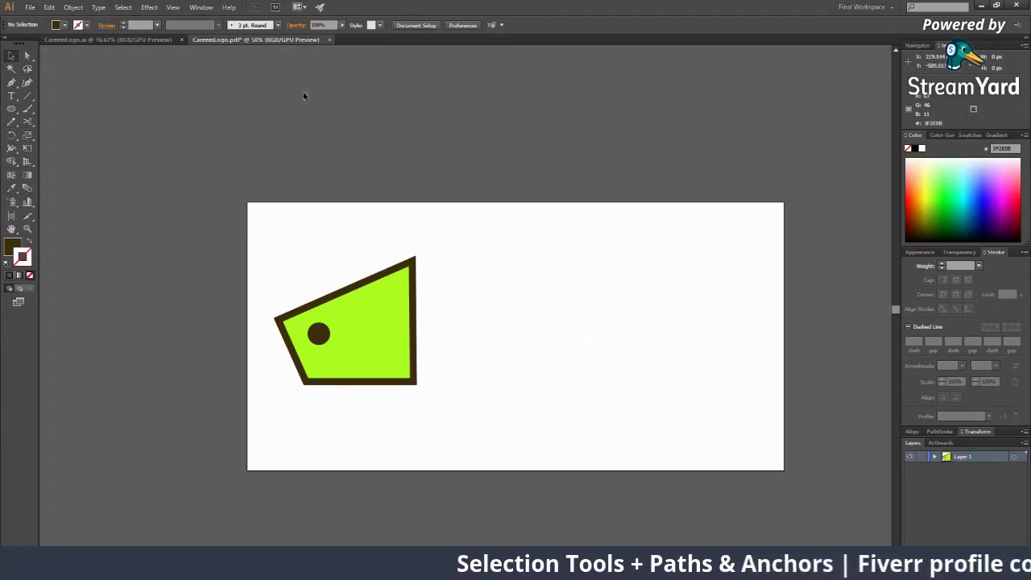
{"action": "left_click_drag", "start_coordinate": [338, 299], "coordinate": [364, 391]}
{"action": "left_click_drag", "start_coordinate": [272, 248], "coordinate": [507, 356]}
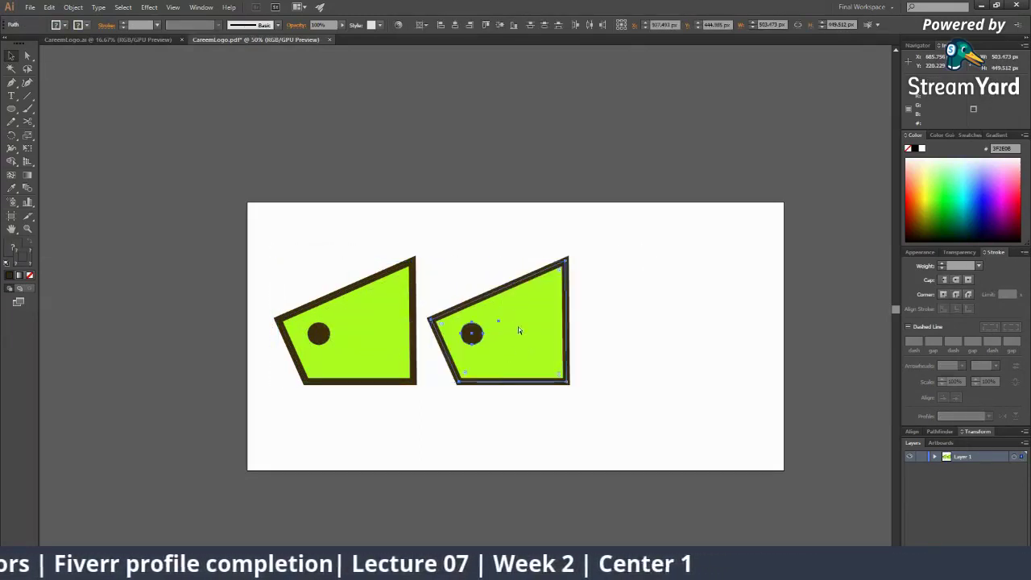
{"action": "key", "text": "ctrl+z"}
Step: Scale the green shape and its circle down to about 333 by 297 px and move them near the artboard's upper-left corner
{"action": "left_click_drag", "start_coordinate": [271, 239], "coordinate": [438, 403]}
{"action": "left_click_drag", "start_coordinate": [414, 261], "coordinate": [393, 281]}
{"action": "left_click_drag", "start_coordinate": [379, 330], "coordinate": [347, 288]}
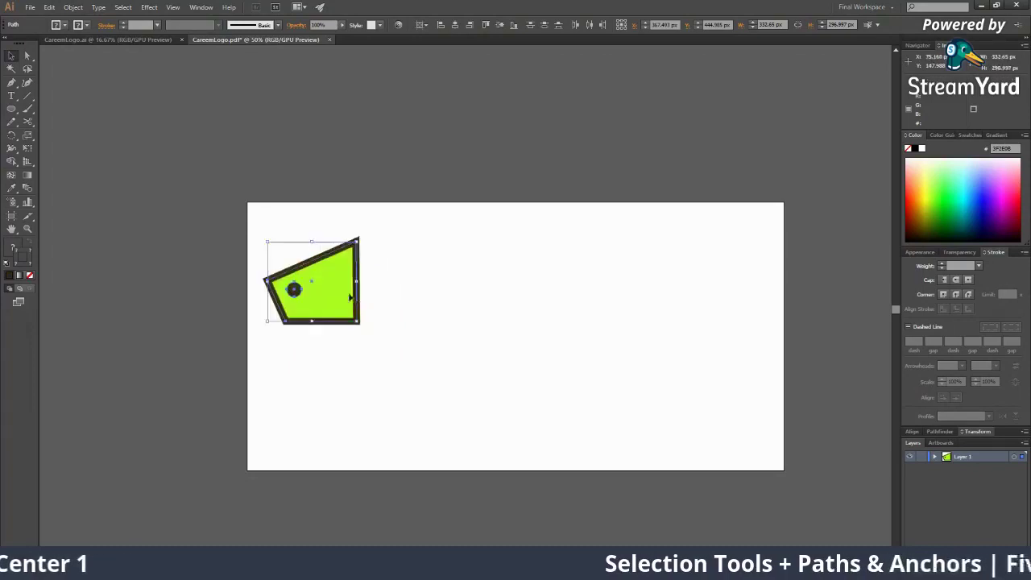
{"action": "key", "text": "z"}
{"action": "left_click", "coordinate": [428, 322]}
{"action": "key", "text": "v"}
{"action": "left_click", "coordinate": [747, 271]}
{"action": "scroll", "coordinate": [486, 290], "scroll_direction": "right", "scroll_amount": 2}
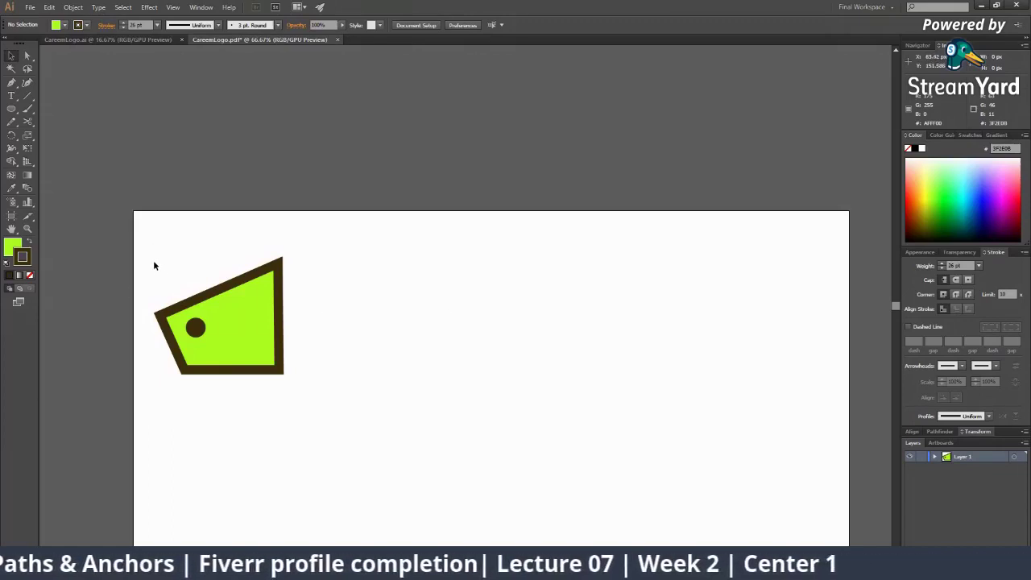
Step: Select the green shape with its circle and duplicate both level to the right, placing the copy at about X 607 px
{"action": "left_click_drag", "start_coordinate": [154, 256], "coordinate": [292, 391]}
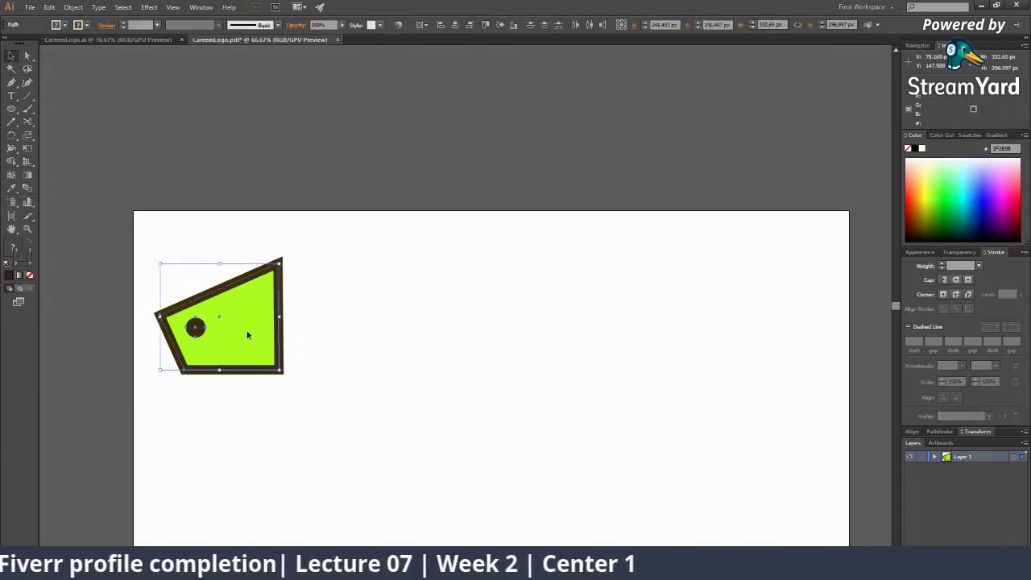
{"action": "left_click_drag", "start_coordinate": [247, 334], "coordinate": [393, 362]}
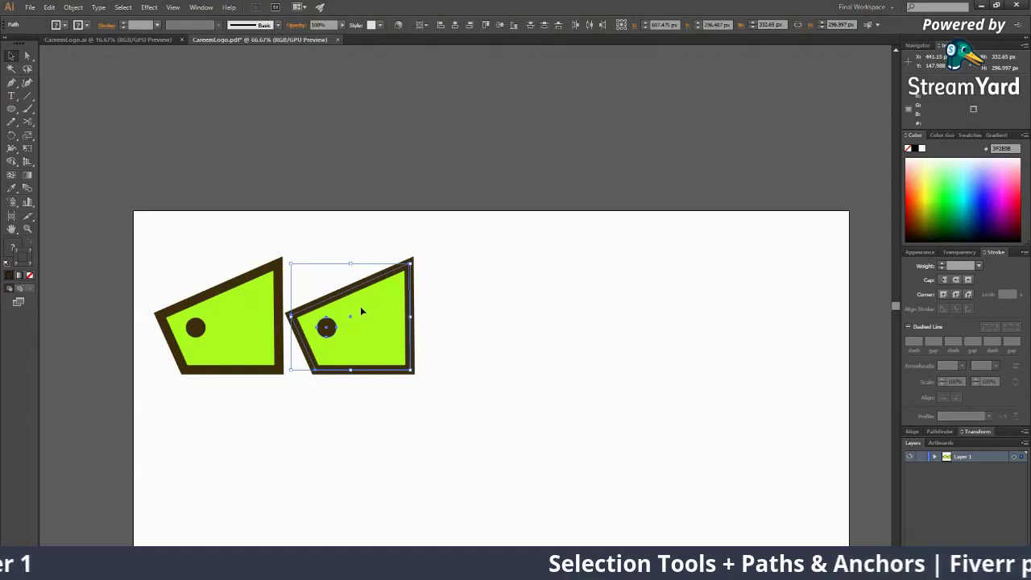
{"action": "key", "text": "a"}
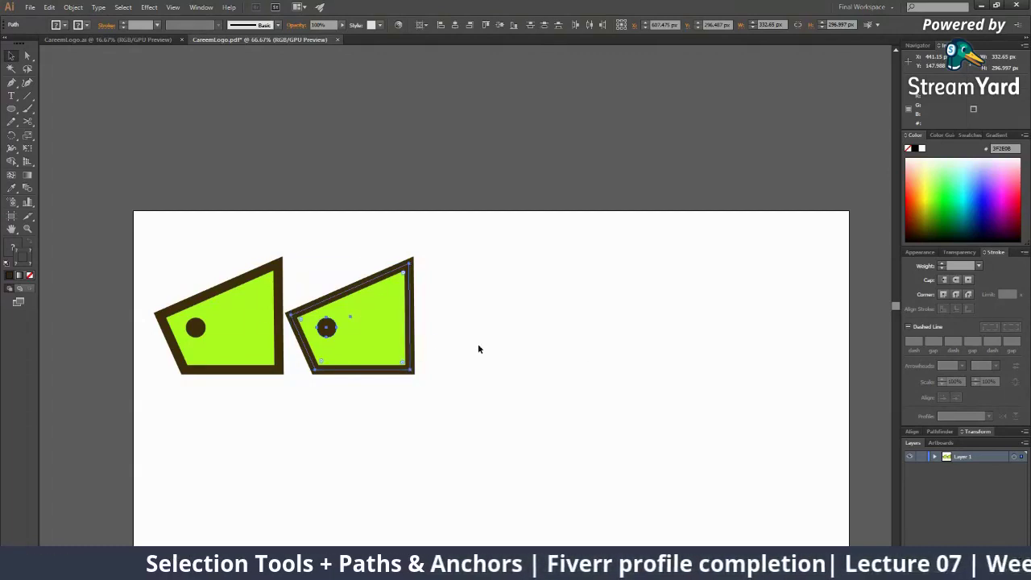
{"action": "key", "text": "v"}
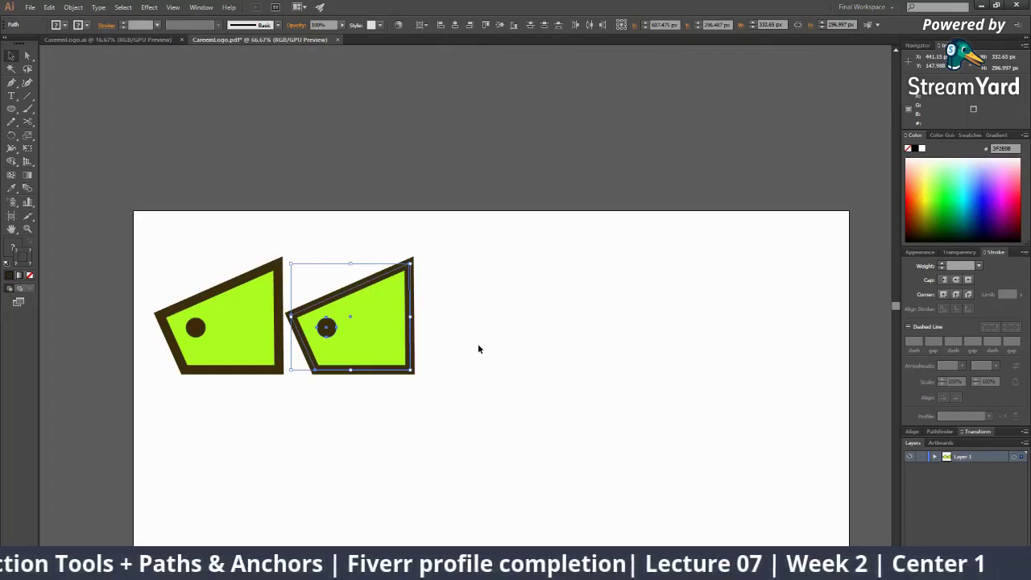
{"action": "key", "text": "a"}
Step: Repeat the duplication three times to form a level row of five shapes across the artboard
{"action": "key", "text": "ctrl+d"}
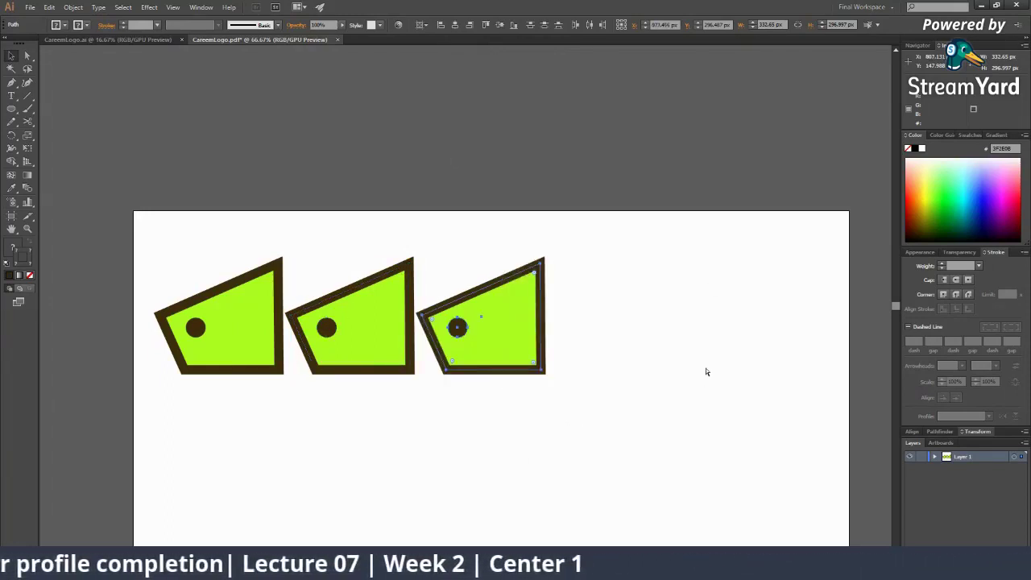
{"action": "key", "text": "ctrl+d"}
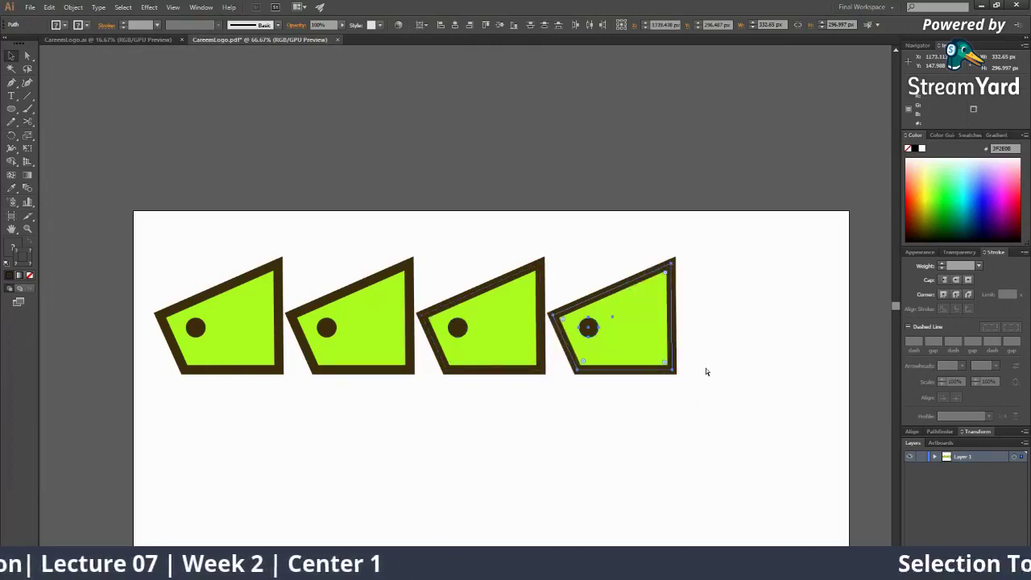
{"action": "key", "text": "ctrl+d"}
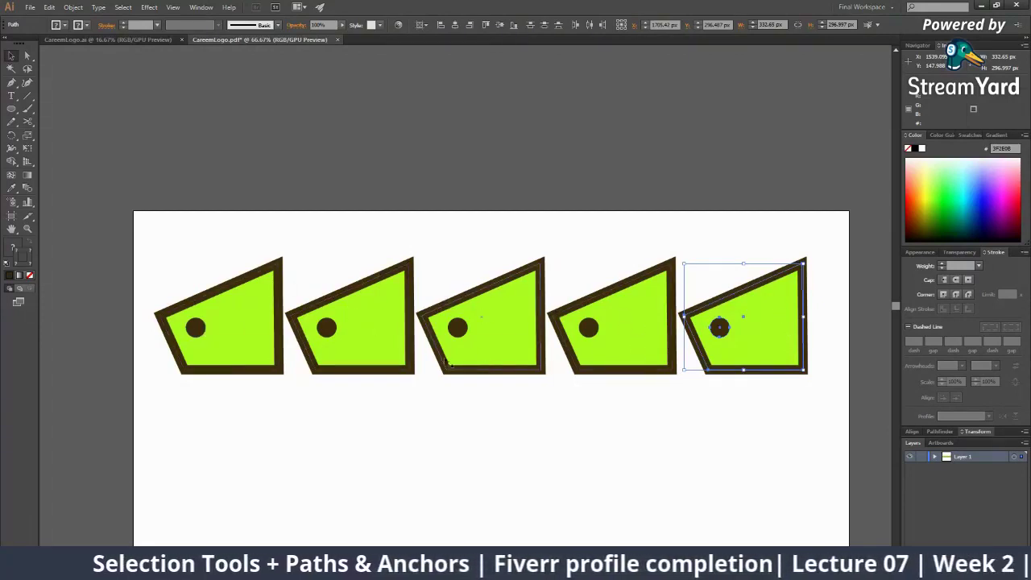
Step: Duplicate the row's rightmost shape and its circle straight down, and repeat it to form a column of four copies below
{"action": "left_click", "coordinate": [681, 379]}
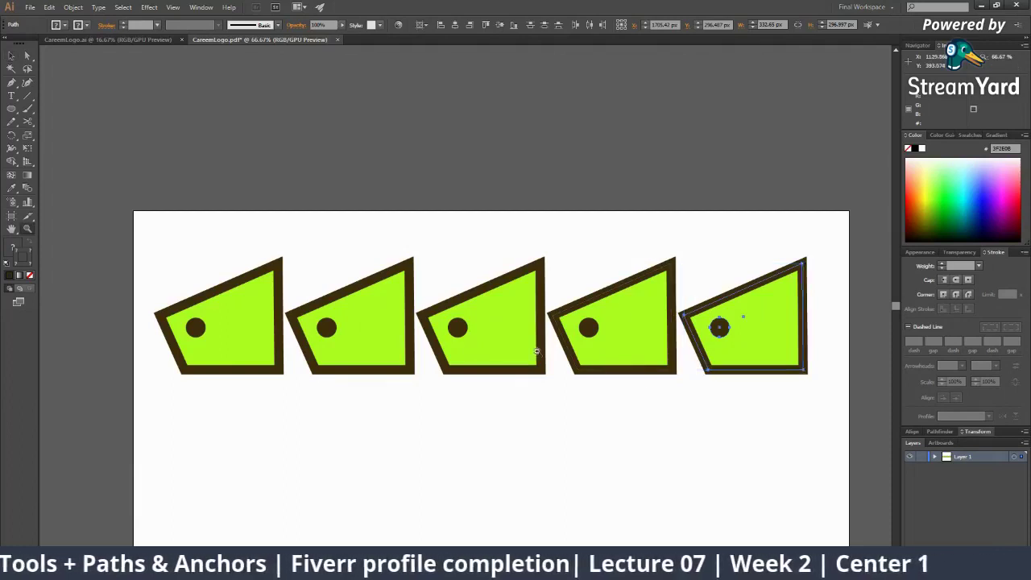
{"action": "key", "text": "ctrl+minus"}
{"action": "key", "text": "ctrl+minus"}
{"action": "key", "text": "z"}
{"action": "left_click", "coordinate": [513, 320]}
{"action": "left_click", "coordinate": [511, 322]}
{"action": "key", "text": "v"}
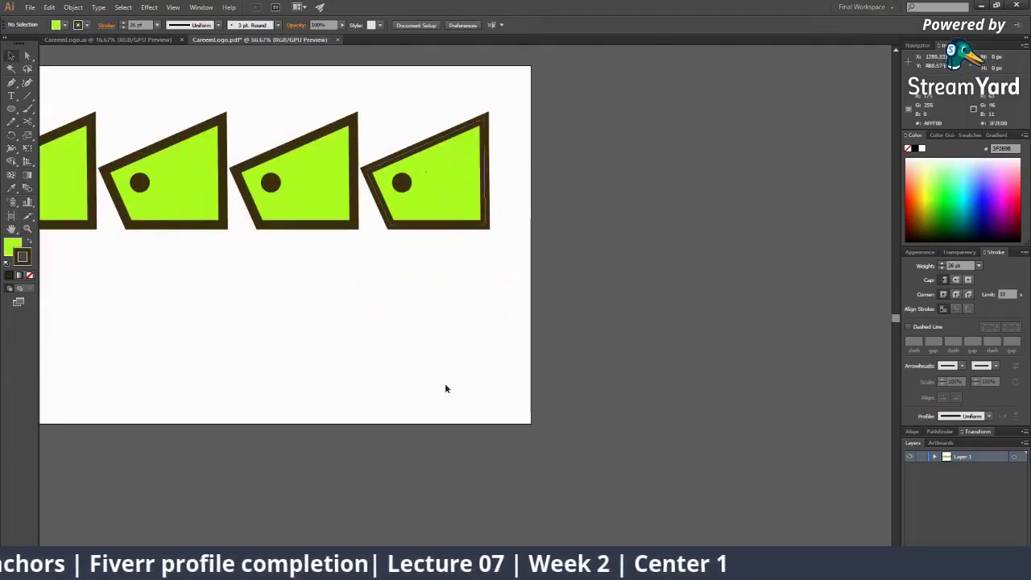
{"action": "scroll", "coordinate": [416, 191], "scroll_direction": "up", "scroll_amount": 1}
{"action": "left_click_drag", "start_coordinate": [451, 222], "coordinate": [476, 327]}
{"action": "key", "text": "ctrl+d"}
{"action": "key", "text": "ctrl+d"}
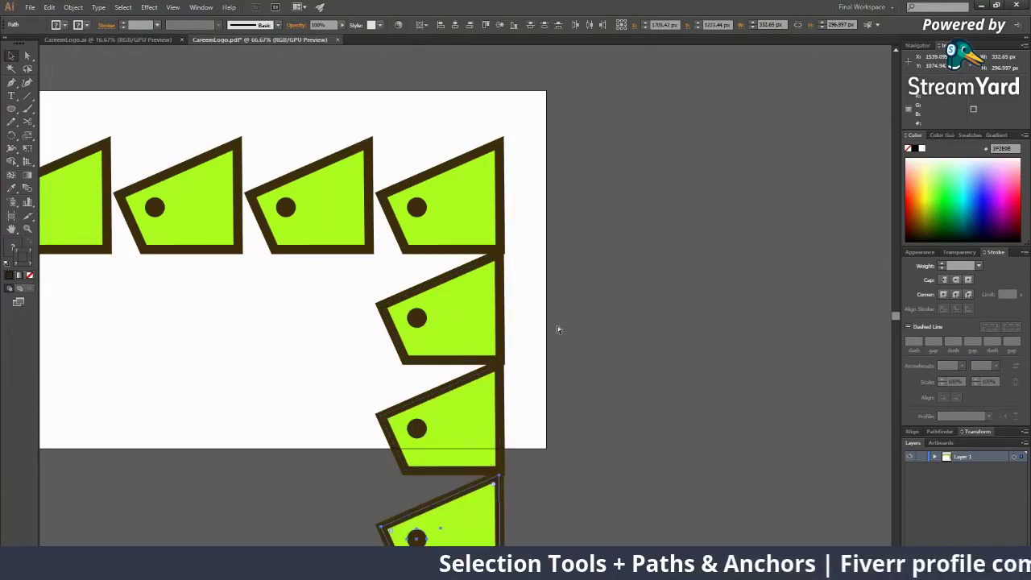
{"action": "key", "text": "ctrl+d"}
Step: Duplicate the column's lowest shape and its circle to the left, and repeat it to form five copies beside it
{"action": "key", "text": "z"}
{"action": "key", "text": "ctrl+minus"}
{"action": "key", "text": "ctrl+minus"}
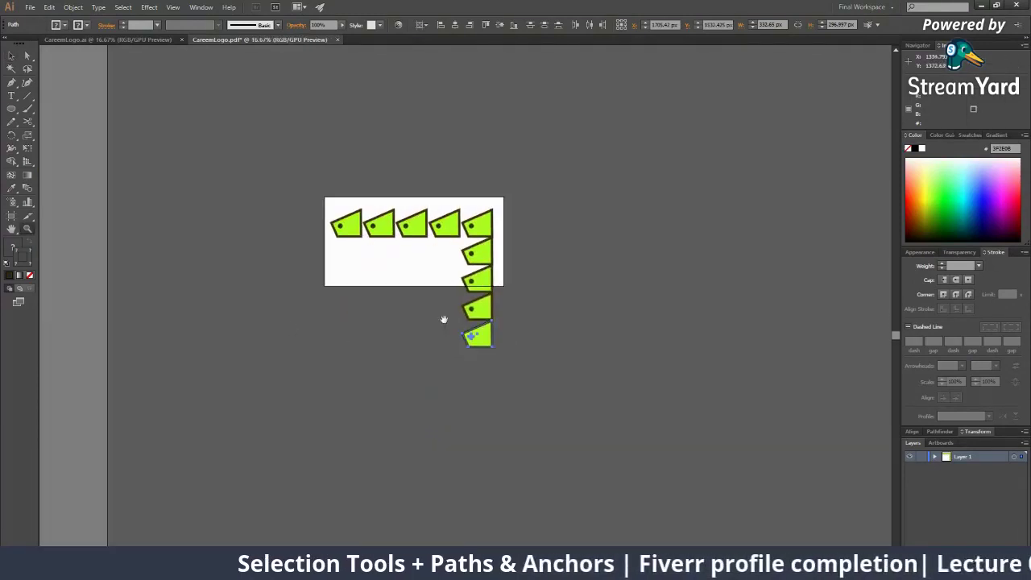
{"action": "key", "text": "v"}
{"action": "left_click", "coordinate": [455, 315]}
{"action": "key", "text": "z"}
{"action": "key", "text": "ctrl+plus"}
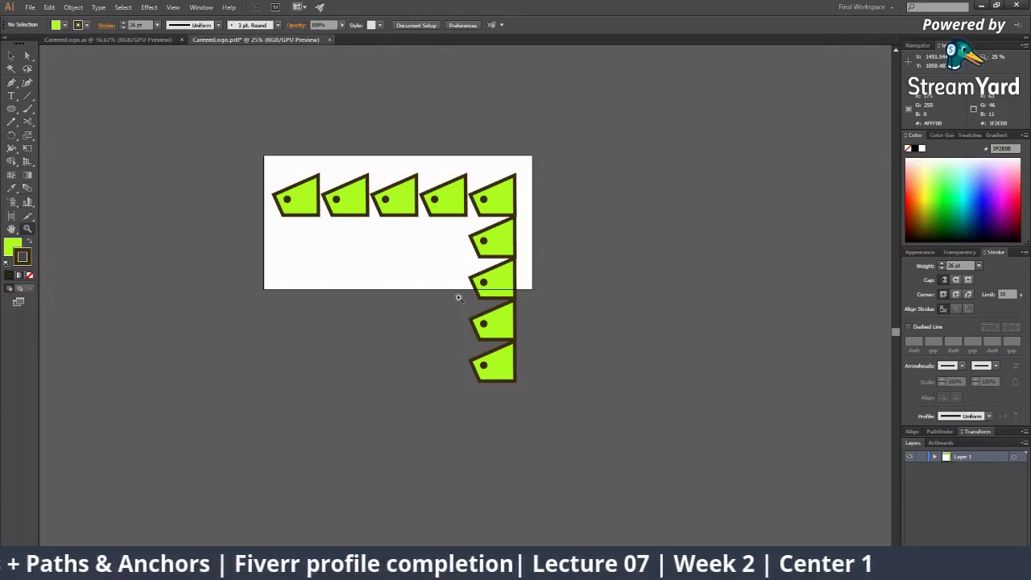
{"action": "left_click", "coordinate": [471, 368]}
{"action": "key", "text": "v"}
{"action": "left_click_drag", "start_coordinate": [497, 349], "coordinate": [506, 371]}
{"action": "left_click", "coordinate": [603, 368]}
{"action": "key", "text": "ctrl+d"}
{"action": "key", "text": "ctrl+d"}
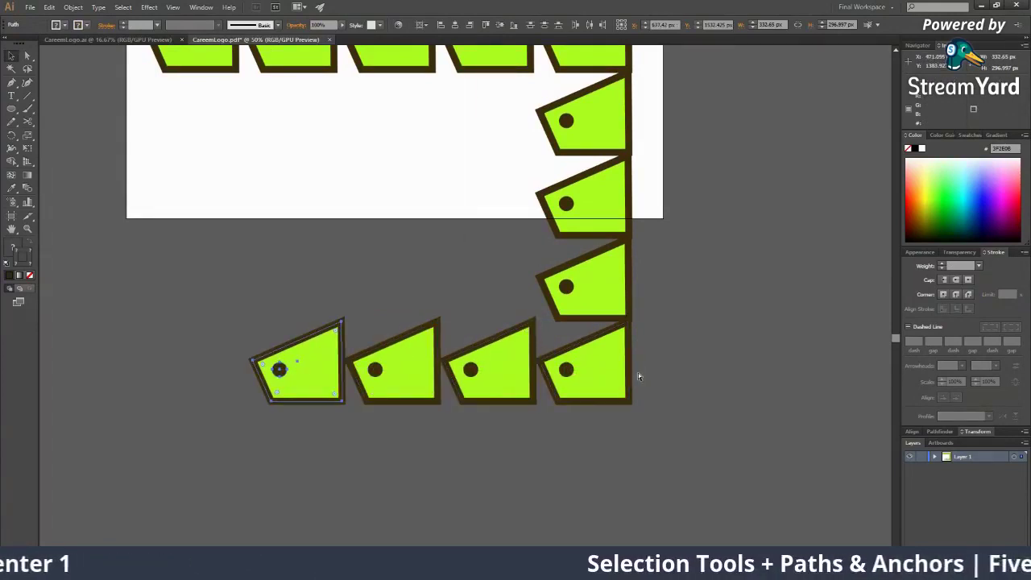
{"action": "key", "text": "ctrl+d"}
{"action": "key", "text": "ctrl+d"}
Step: Select the green shapes of the upper row, the column and the lower row together
{"action": "left_click_drag", "start_coordinate": [283, 321], "coordinate": [448, 520]}
{"action": "key", "text": "z"}
{"action": "left_click", "coordinate": [382, 405], "text": "alt"}
{"action": "left_click", "coordinate": [393, 373]}
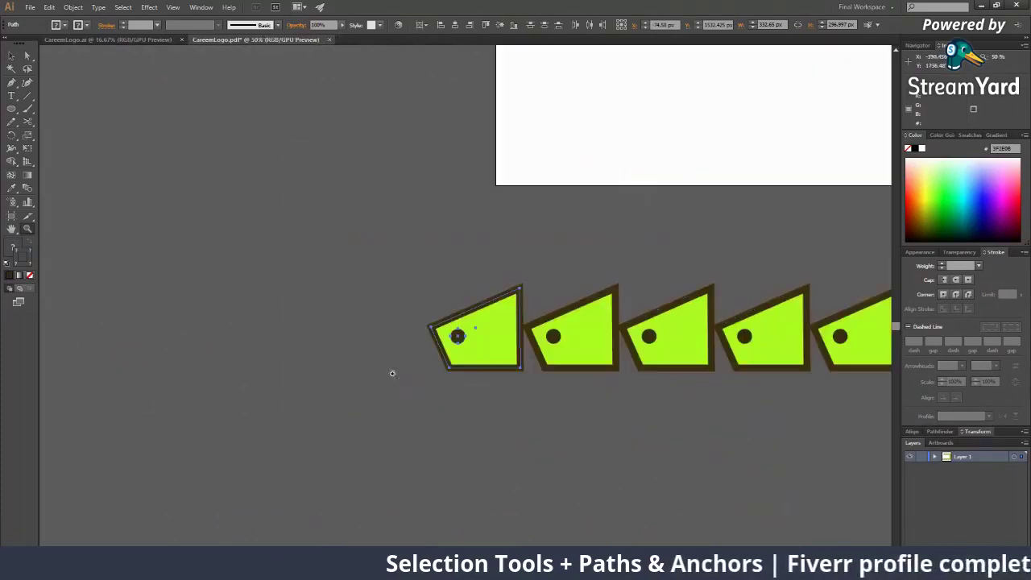
{"action": "scroll", "coordinate": [392, 374], "scroll_direction": "up", "scroll_amount": 3}
{"action": "key", "text": "ctrl+shift+a"}
{"action": "left_click", "coordinate": [462, 306], "text": "alt"}
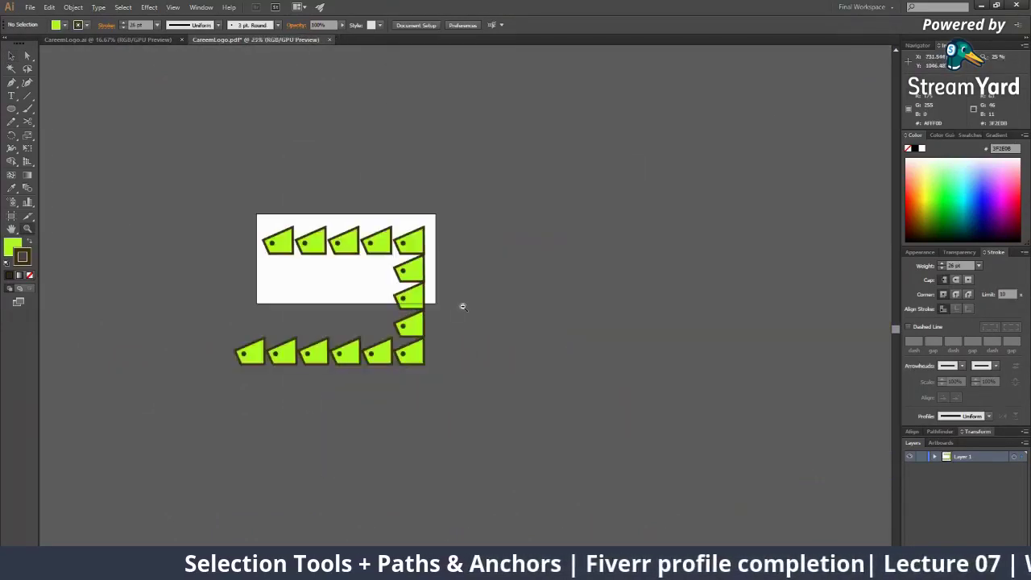
{"action": "left_click", "coordinate": [363, 267]}
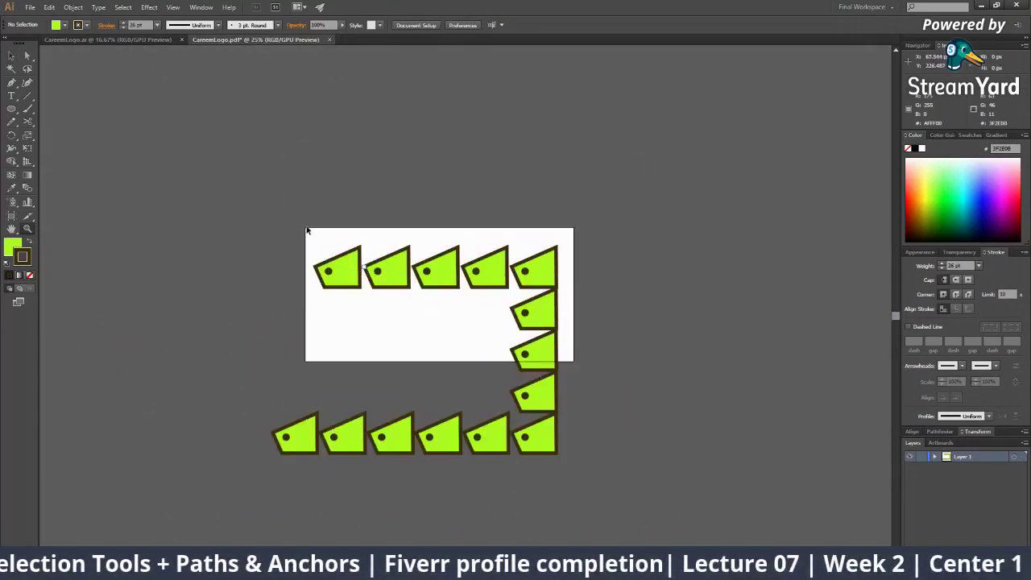
{"action": "key", "text": "v"}
{"action": "left_click_drag", "start_coordinate": [302, 174], "coordinate": [616, 449]}
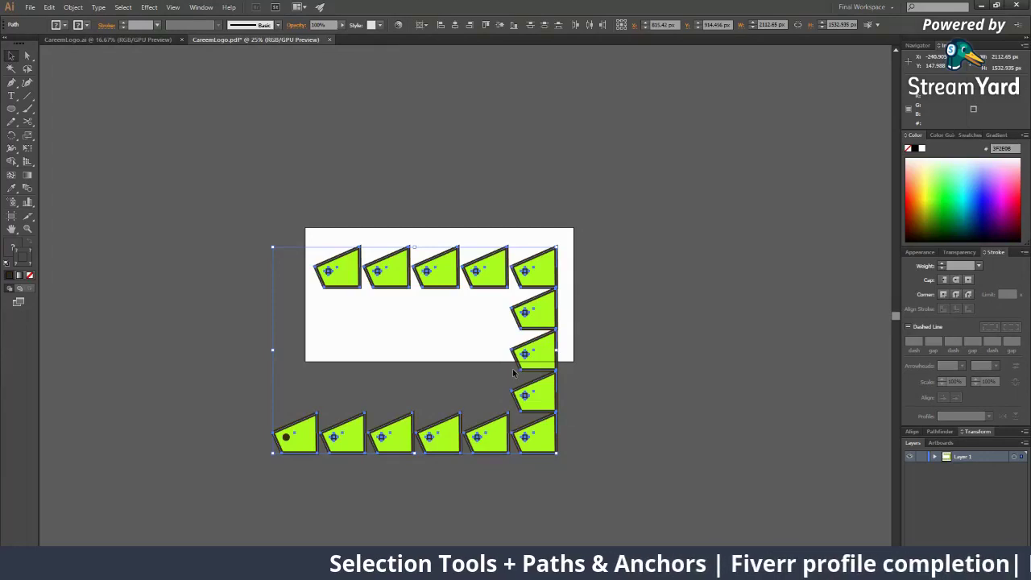
Step: Undo all the duplications back to the single original green shape with its circle, and dismiss the alert
{"action": "key", "text": "ctrl+z"}
{"action": "key", "text": "ctrl+z"}
{"action": "key", "text": "ctrl+z"}
{"action": "key", "text": "ctrl+z"}
{"action": "key", "text": "ctrl+z"}
{"action": "key", "text": "ctrl+z"}
{"action": "key", "text": "ctrl+z"}
{"action": "key", "text": "ctrl+z"}
{"action": "key", "text": "ctrl+z"}
{"action": "key", "text": "ctrl+z"}
{"action": "key", "text": "ctrl+z"}
{"action": "key", "text": "ctrl+z"}
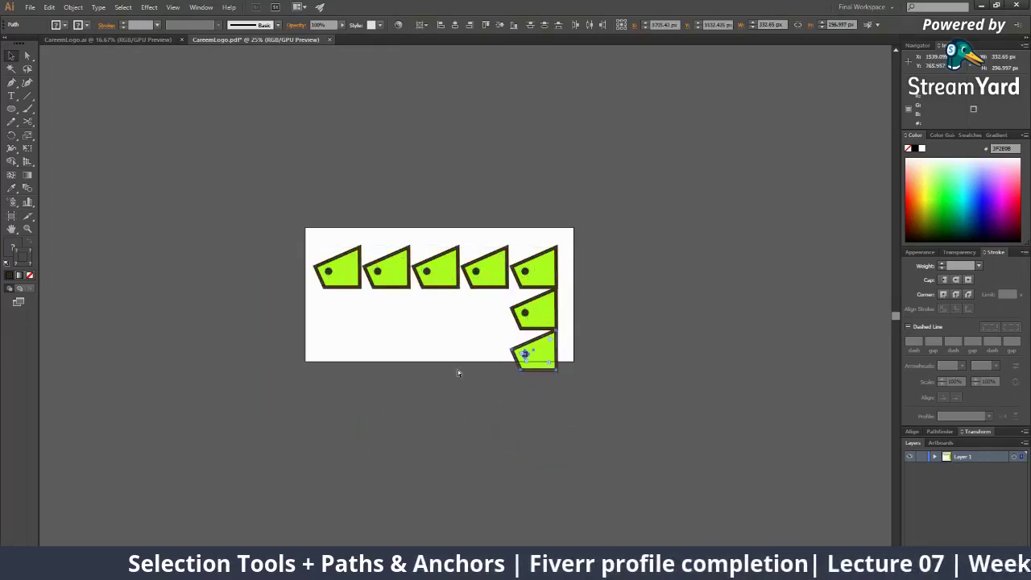
{"action": "key", "text": "z"}
{"action": "left_click", "coordinate": [480, 332]}
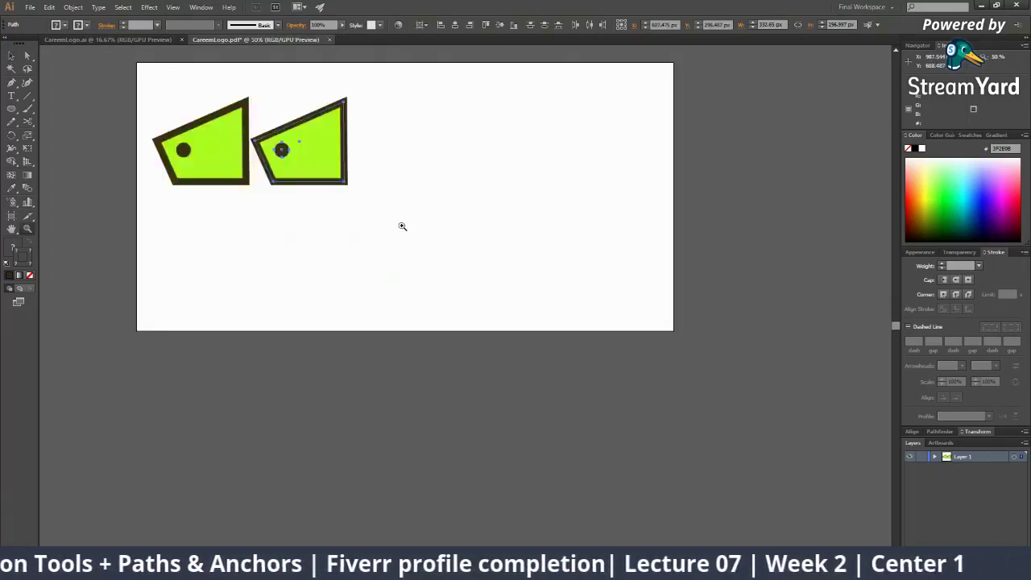
{"action": "left_click", "coordinate": [403, 226]}
{"action": "key", "text": "v"}
{"action": "key", "text": "ctrl+j"}
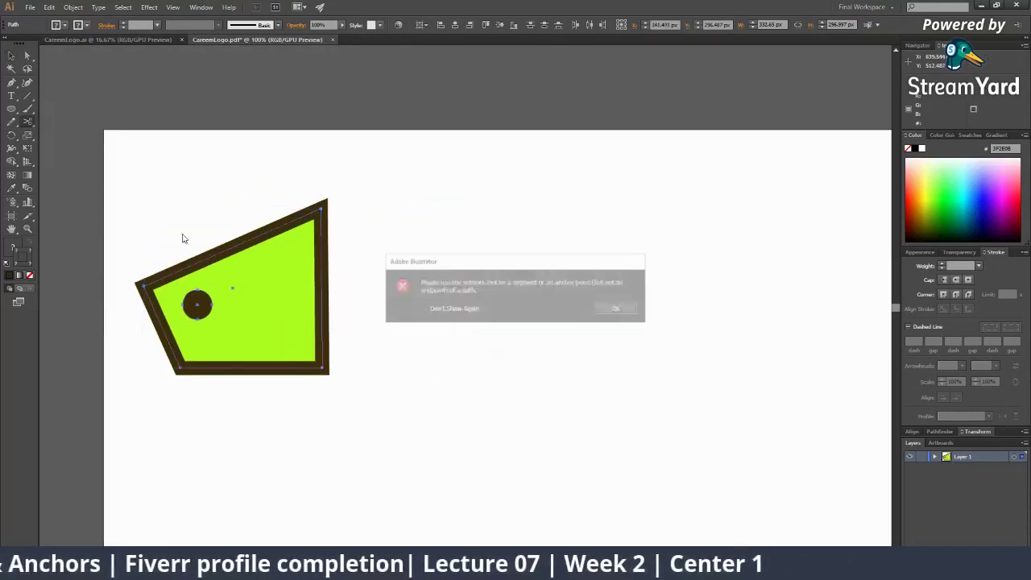
{"action": "left_click", "coordinate": [614, 309]}
Step: Duplicate the green shape and its circle level to the right, placing the copy at about X 645 px, and deselect it
{"action": "left_click_drag", "start_coordinate": [158, 179], "coordinate": [386, 427]}
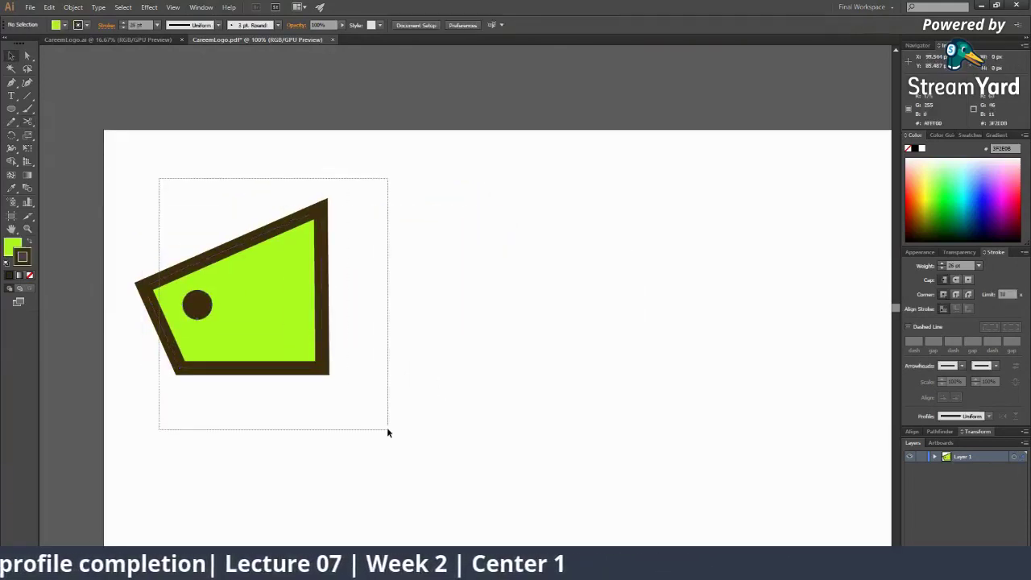
{"action": "left_click_drag", "start_coordinate": [298, 338], "coordinate": [514, 338]}
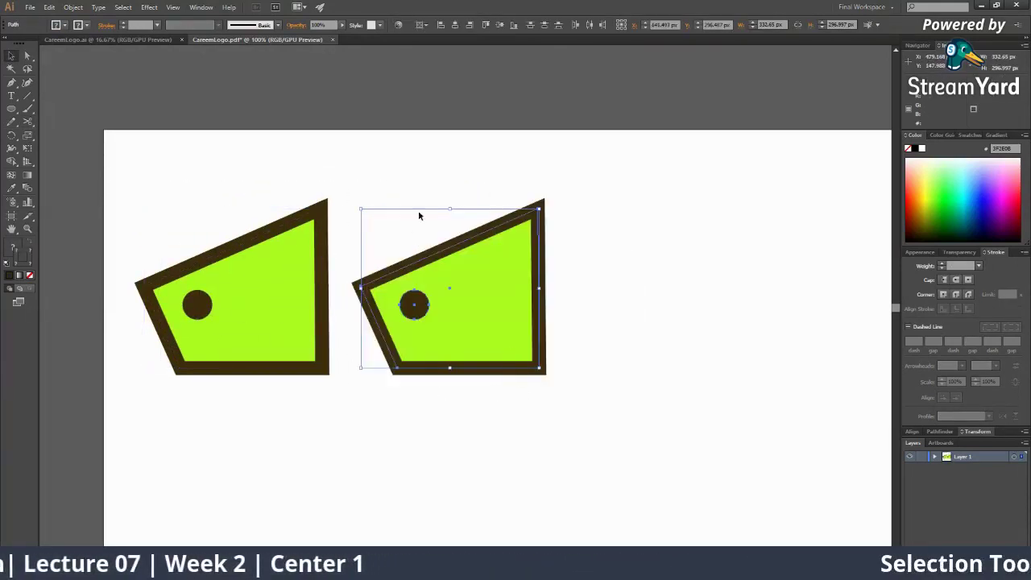
{"action": "left_click", "coordinate": [809, 424]}
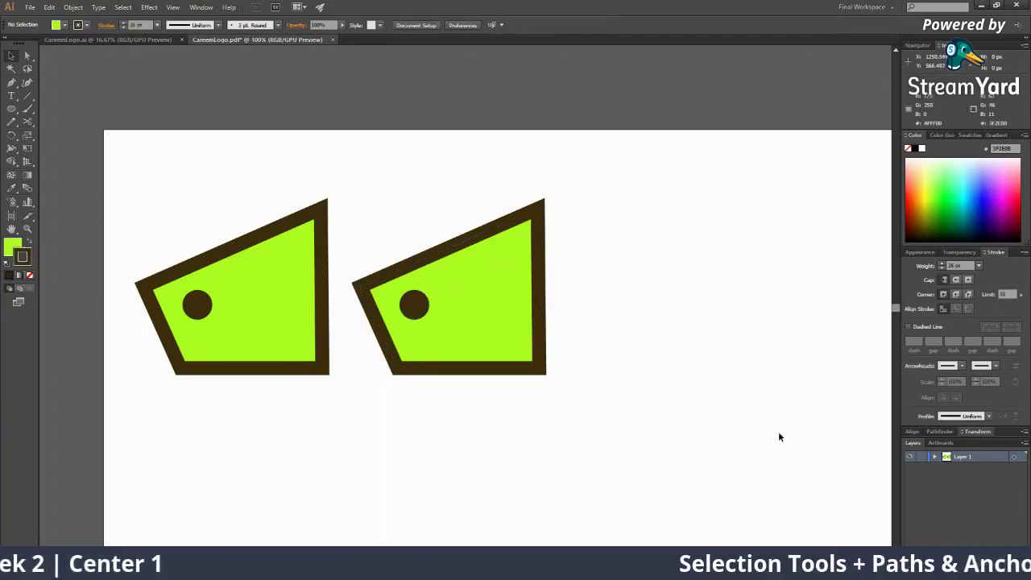
Step: Select the right-hand copy with its circle and repeat the duplication once, adding a third shape at about X 1049 px
{"action": "left_click_drag", "start_coordinate": [349, 206], "coordinate": [559, 398]}
{"action": "key", "text": "ctrl+d"}
{"action": "key", "text": "ctrl+minus"}
{"action": "key", "text": "ctrl+minus"}
{"action": "key", "text": "ctrl+minus"}
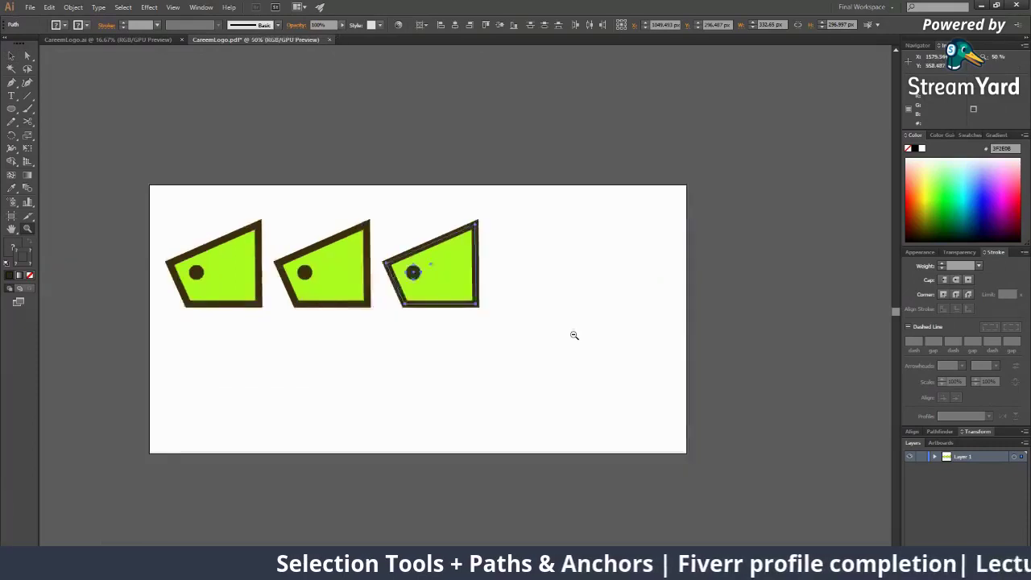
{"action": "key", "text": "v"}
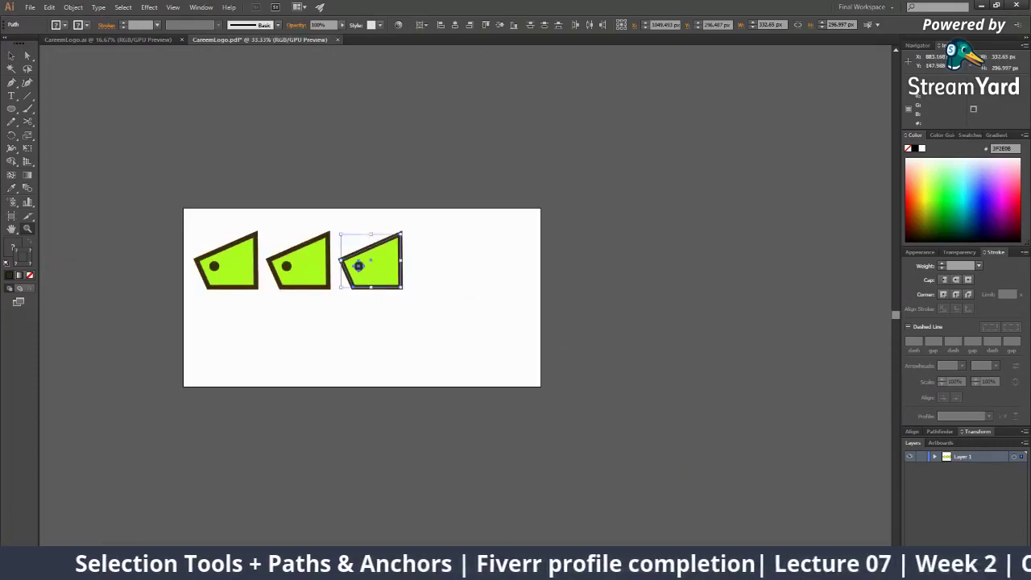
Step: Switch to StreamYard, show the viewer comment "ctrl+d mean making Duplicate" on the broadcast, and hide it again
{"action": "key", "text": "alt+Tab"}
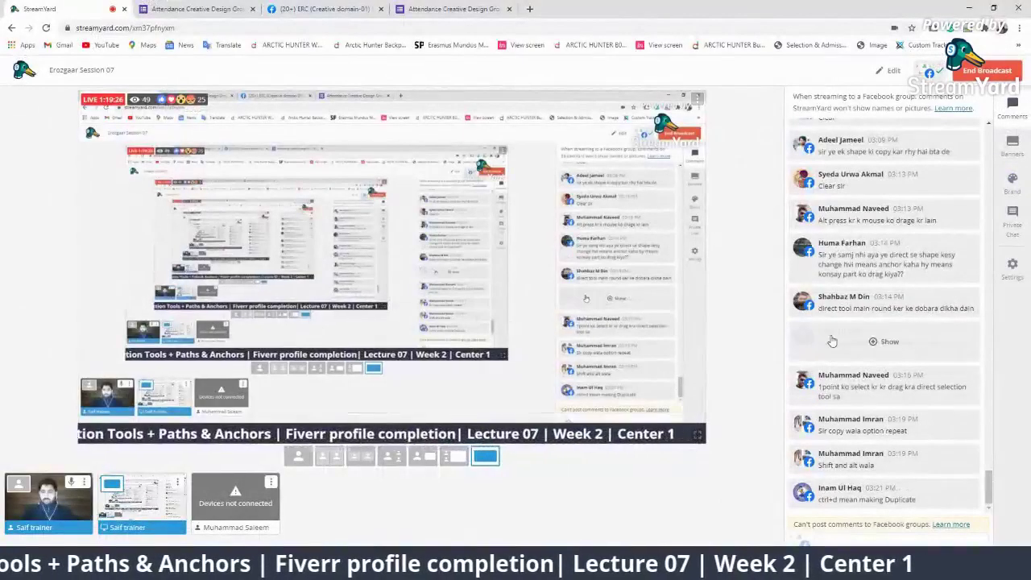
{"action": "left_click", "coordinate": [894, 496]}
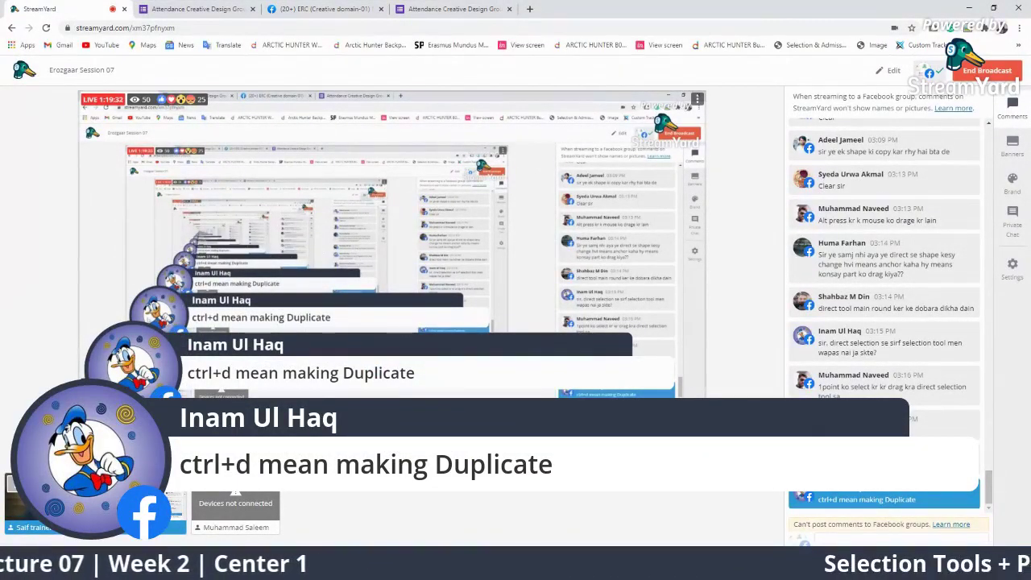
{"action": "mouse_move", "coordinate": [916, 501]}
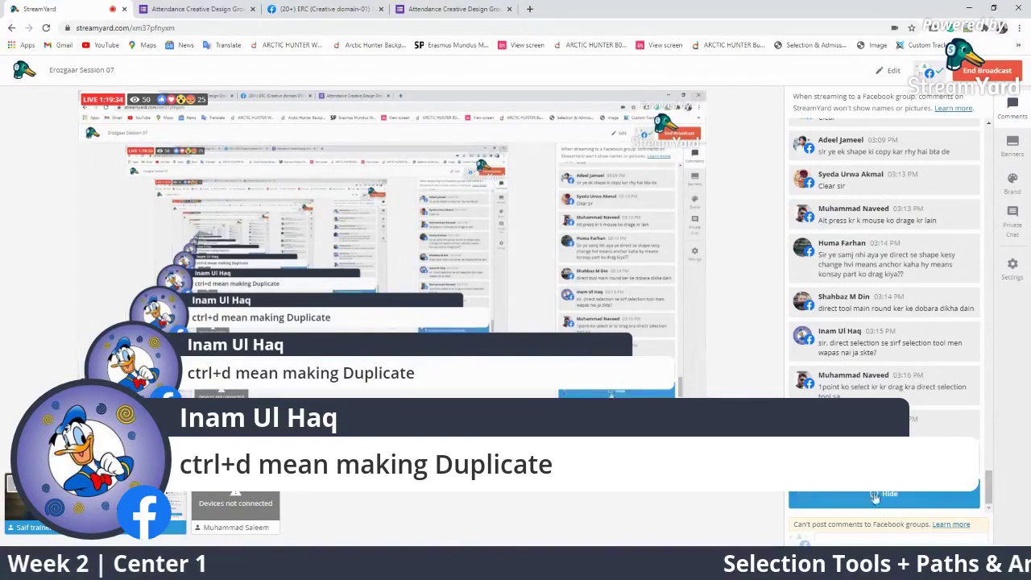
{"action": "left_click", "coordinate": [923, 499]}
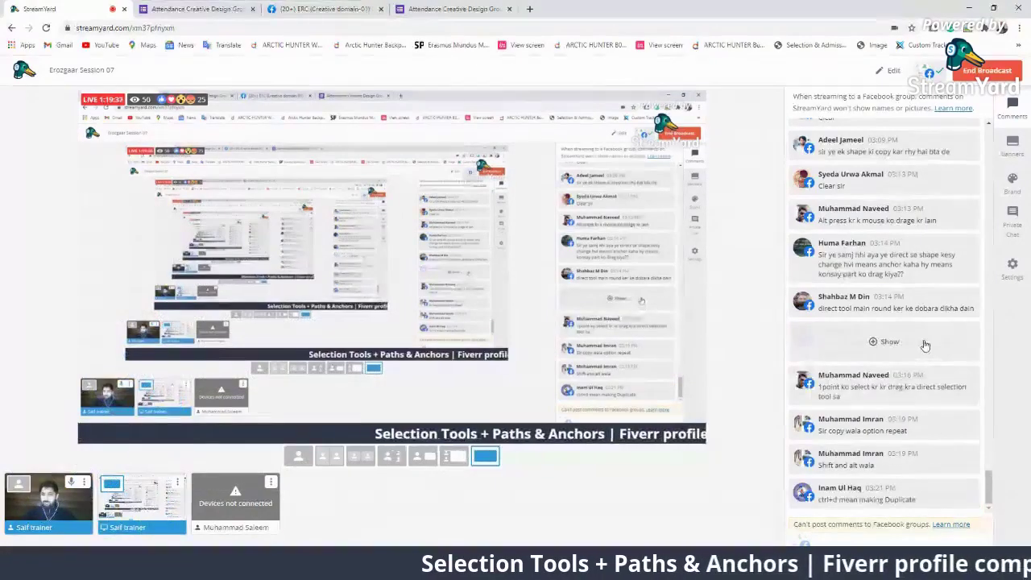
Step: Show the viewer comment "Sir copy wala option repeat" on the broadcast and hide it again
{"action": "left_click", "coordinate": [921, 437]}
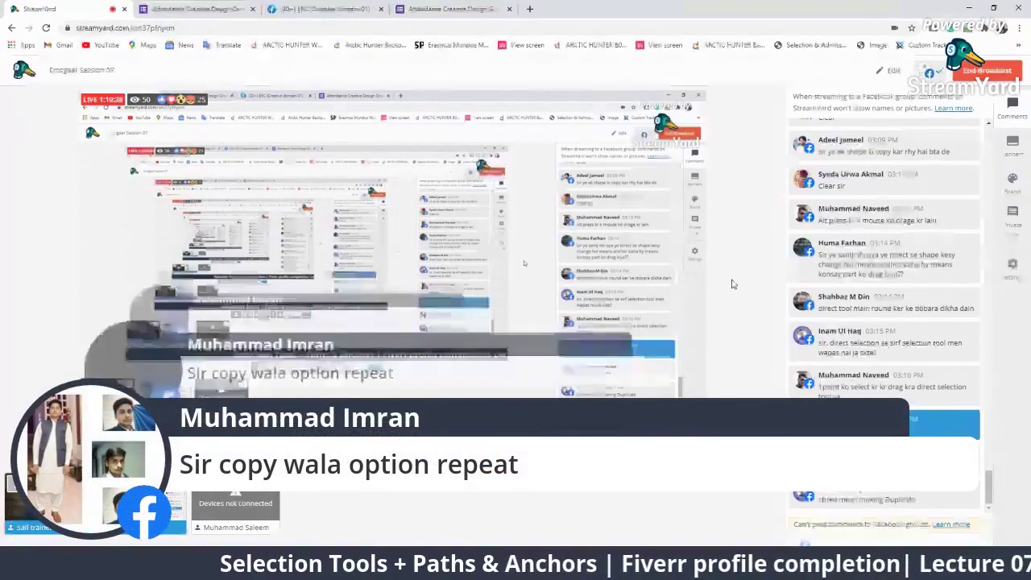
{"action": "left_click", "coordinate": [890, 357]}
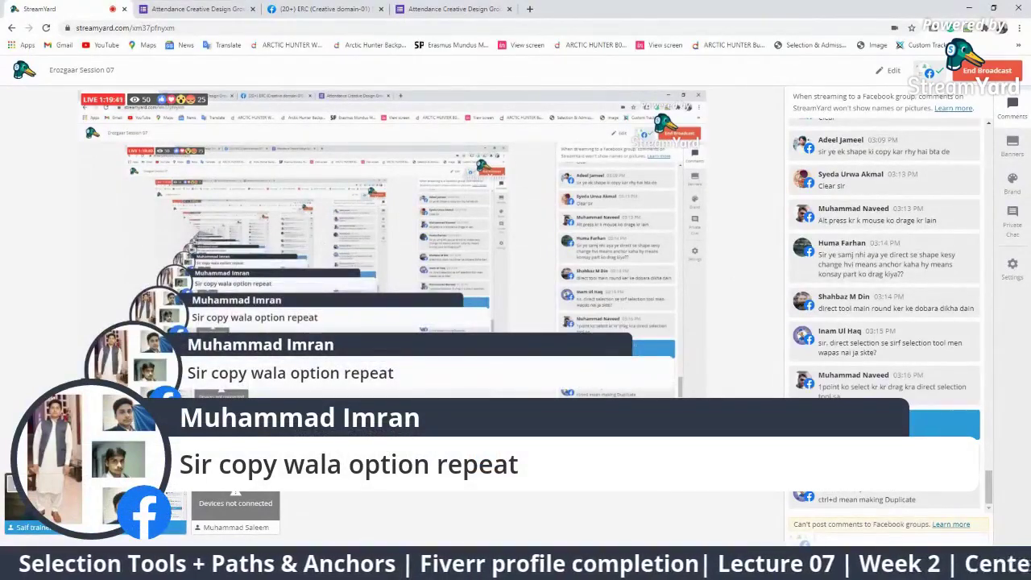
{"action": "left_click", "coordinate": [913, 423]}
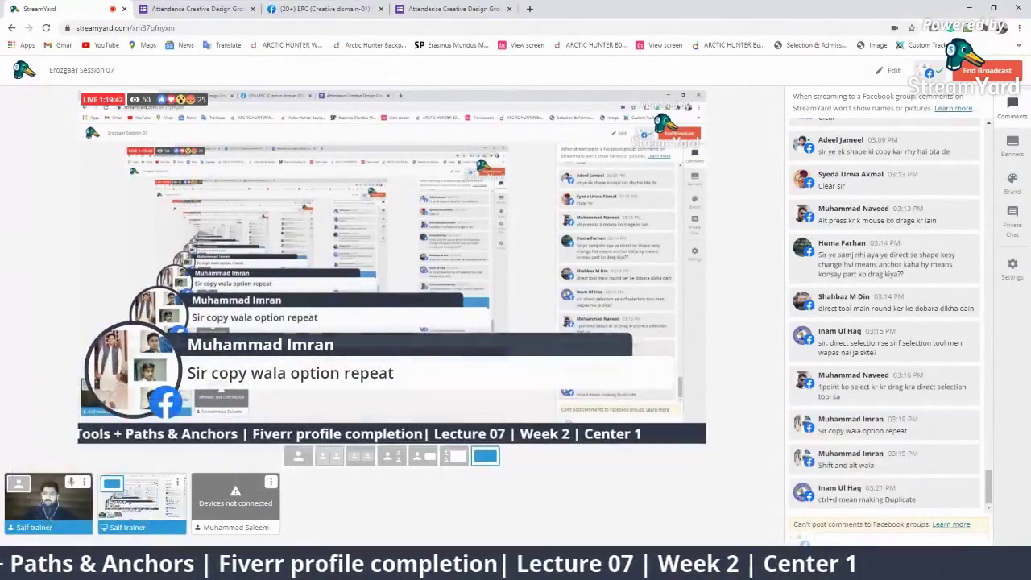
Step: Switch back to Illustrator and duplicate the first shape with its circle straight down below the original, to about Y 648 px
{"action": "key", "text": "alt+Tab"}
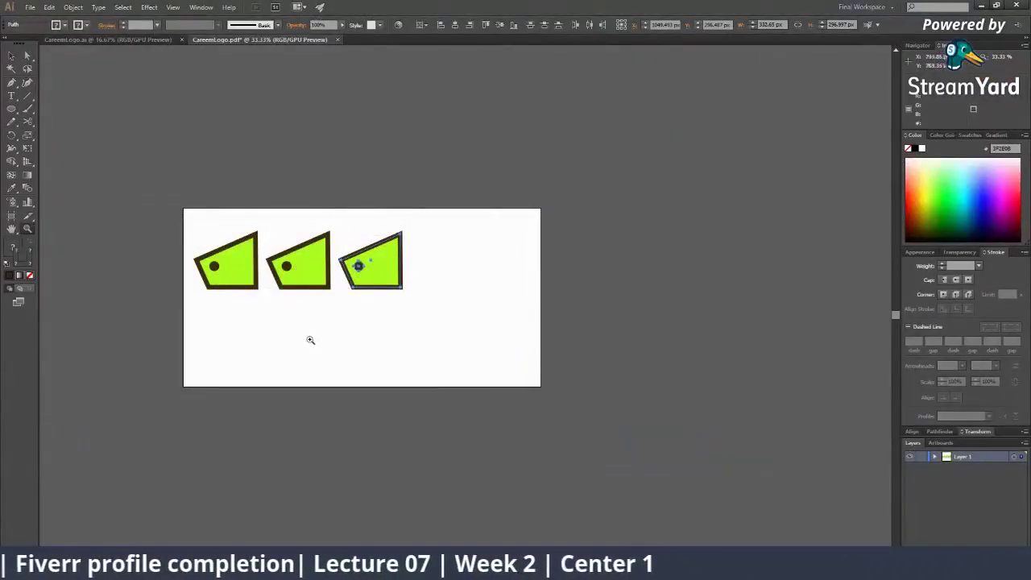
{"action": "key", "text": "v"}
{"action": "left_click", "coordinate": [249, 278]}
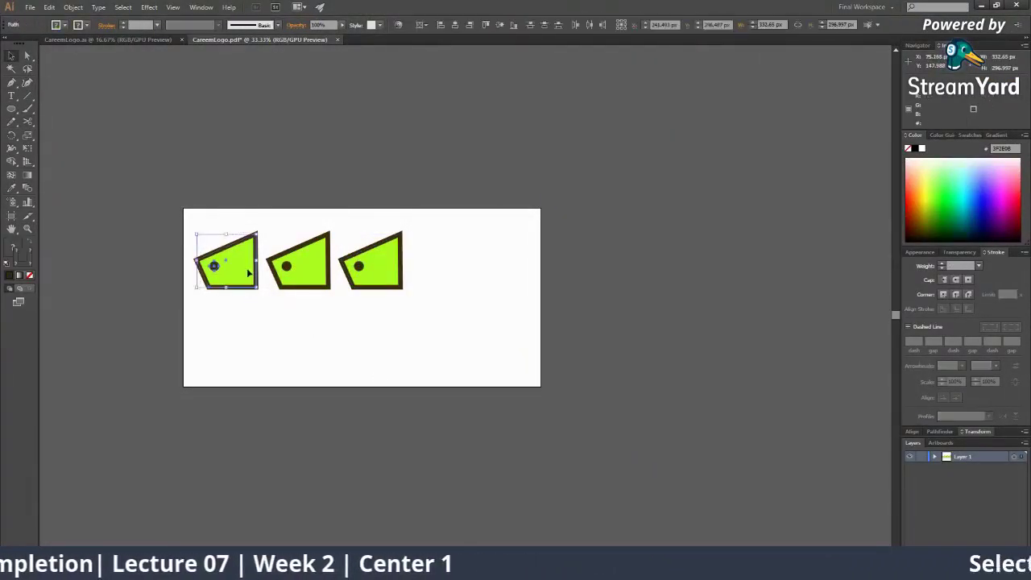
{"action": "left_click_drag", "start_coordinate": [248, 273], "coordinate": [249, 335]}
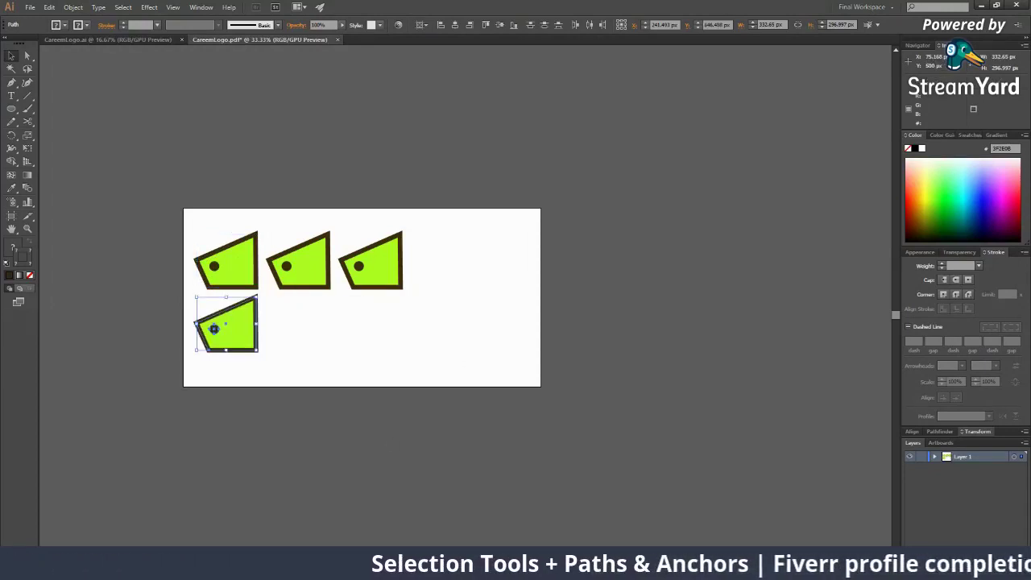
Step: Switch to StreamYard, show the viewer comment asking which part was dragged to change the shape, and hide it again
{"action": "key", "text": "alt+Tab"}
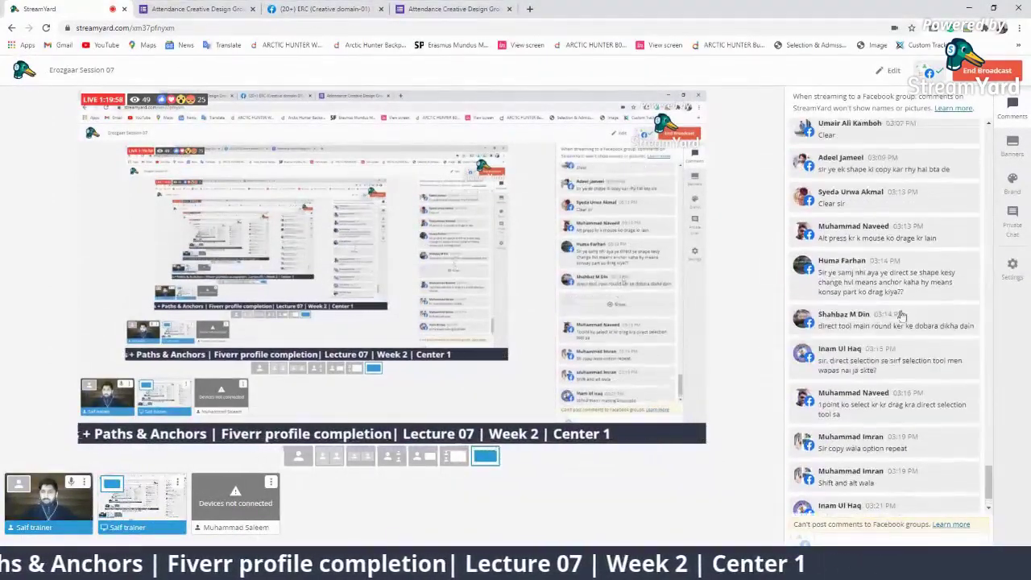
{"action": "left_click", "coordinate": [901, 282]}
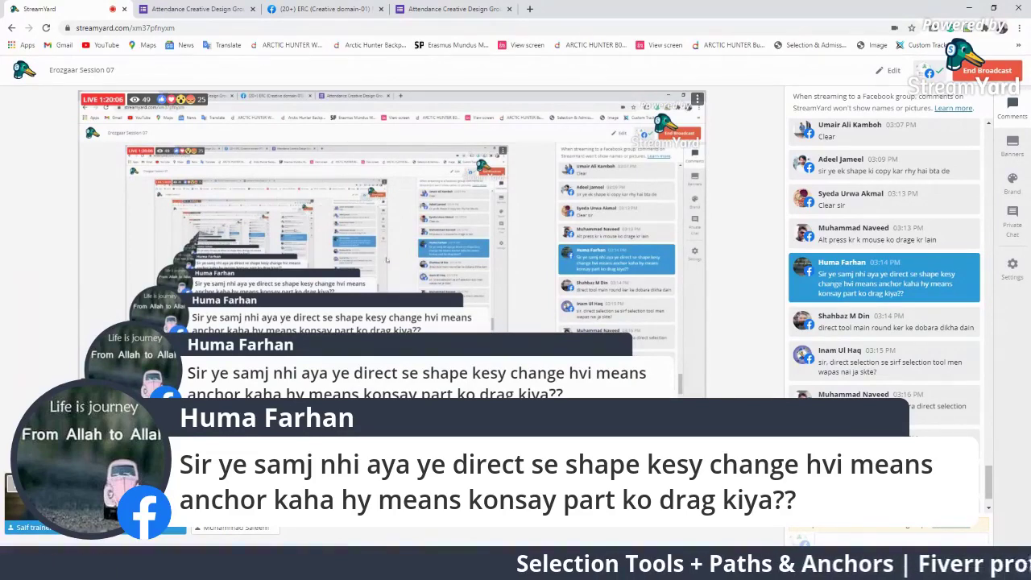
{"action": "left_click", "coordinate": [833, 284]}
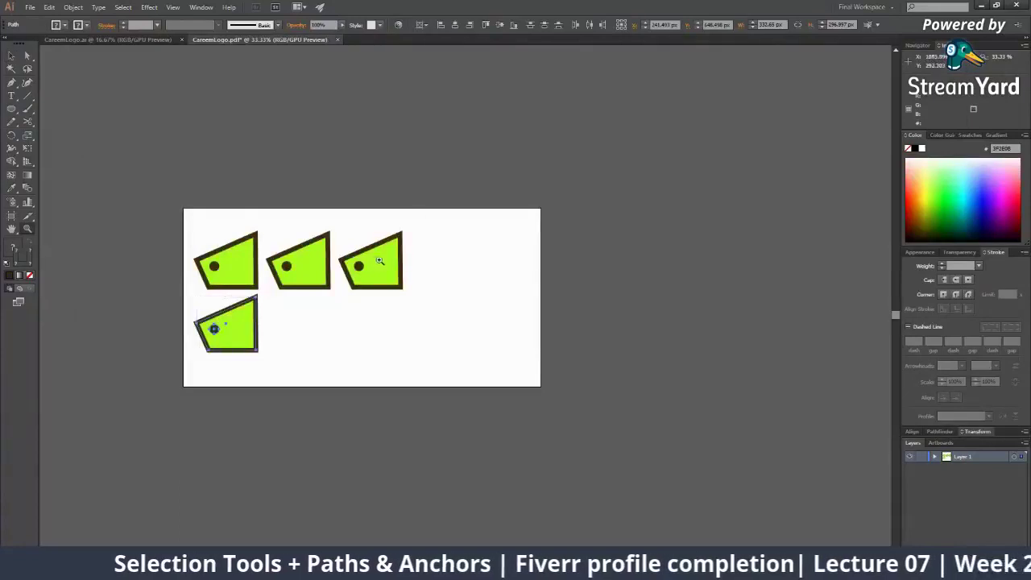
Step: Switch back to Illustrator, select the third shape in the upper row, and pick its upper-right anchor point with Direct Selection
{"action": "left_click", "coordinate": [379, 260]}
{"action": "left_click", "coordinate": [462, 292]}
{"action": "key", "text": "v"}
{"action": "left_click", "coordinate": [370, 385]}
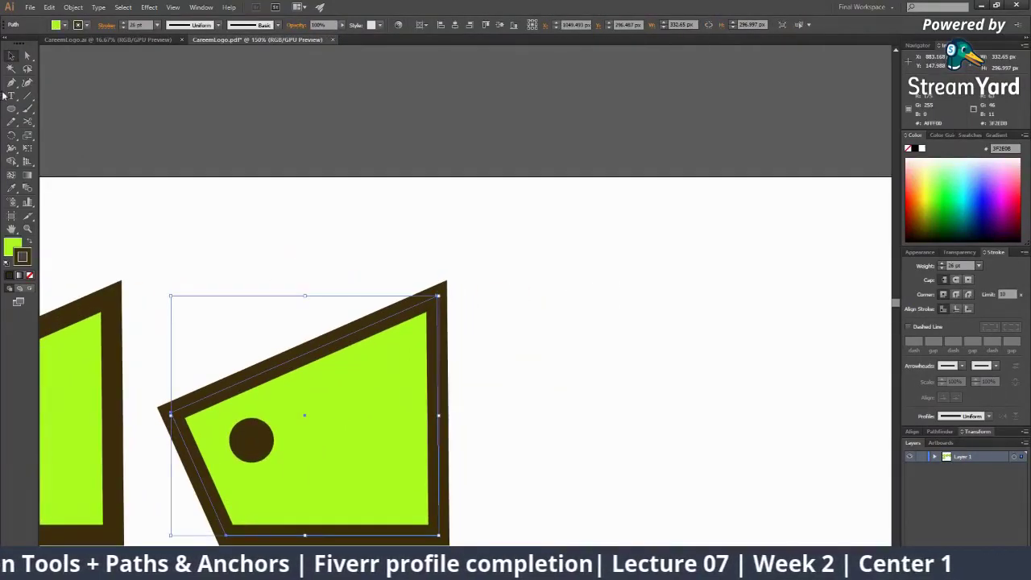
{"action": "left_click", "coordinate": [27, 56]}
{"action": "key", "text": "ctrl+equal"}
{"action": "key", "text": "ctrl+equal"}
{"action": "key", "text": "ctrl+equal"}
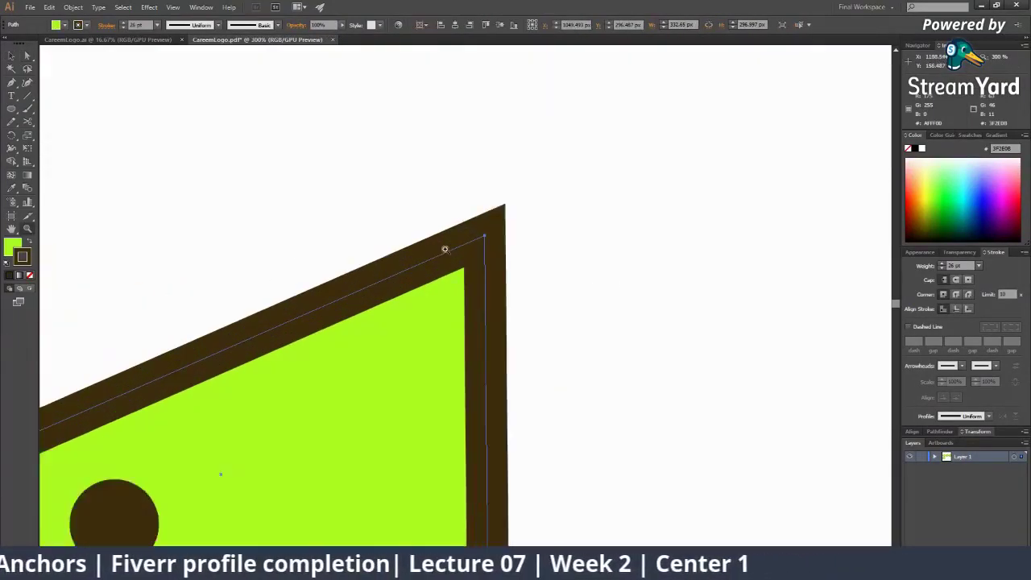
{"action": "left_click_drag", "start_coordinate": [485, 288], "coordinate": [486, 372]}
{"action": "left_click", "coordinate": [512, 387]}
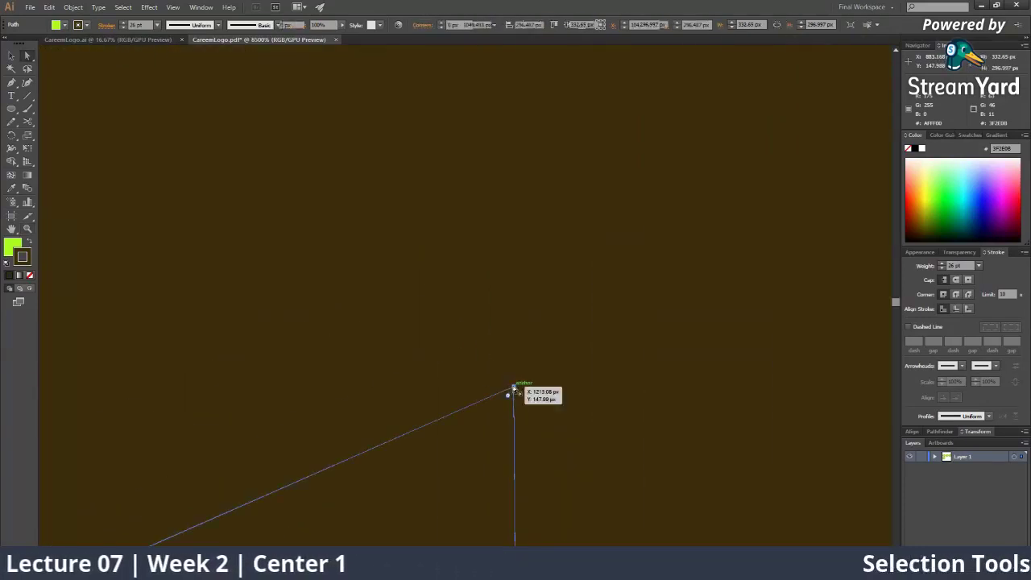
Step: Select the third shape's left, lower-left and lower-right anchor points one after another
{"action": "left_click", "coordinate": [431, 442], "text": "ctrl+alt"}
{"action": "left_click_drag", "start_coordinate": [431, 442], "coordinate": [650, 303]}
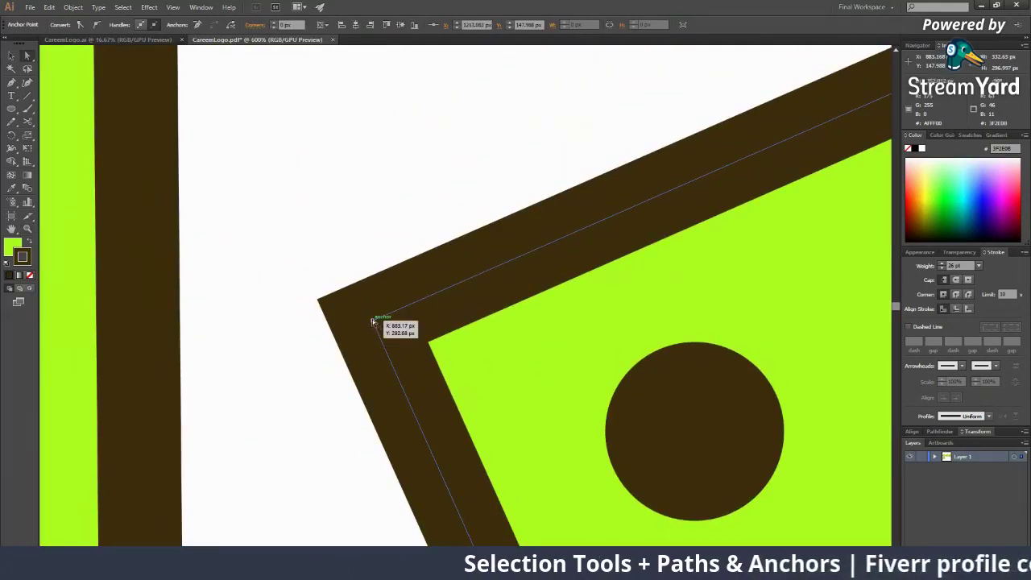
{"action": "scroll", "coordinate": [373, 322], "scroll_direction": "down", "scroll_amount": 10}
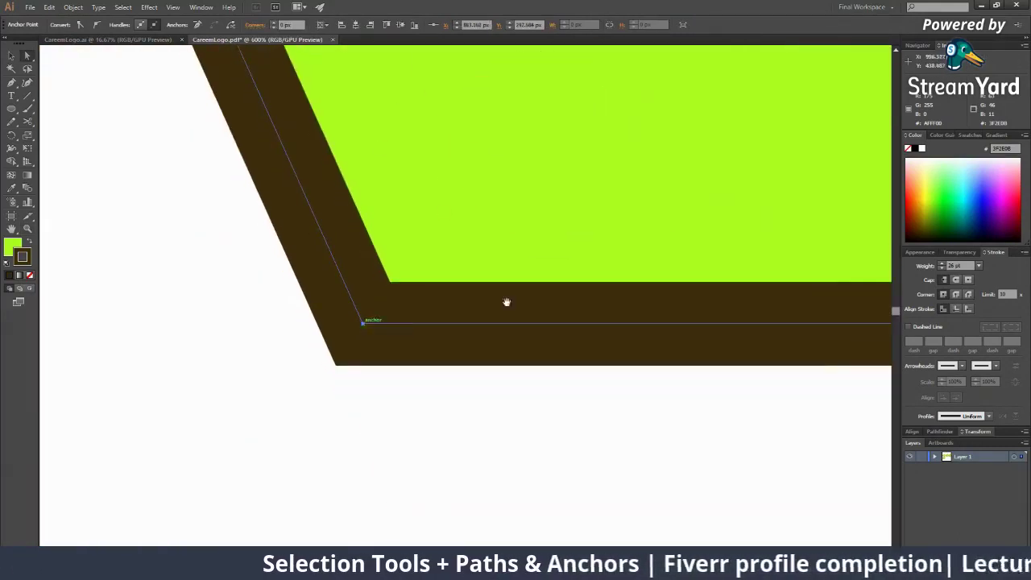
{"action": "left_click_drag", "start_coordinate": [506, 302], "coordinate": [351, 346]}
{"action": "left_click", "coordinate": [562, 368]}
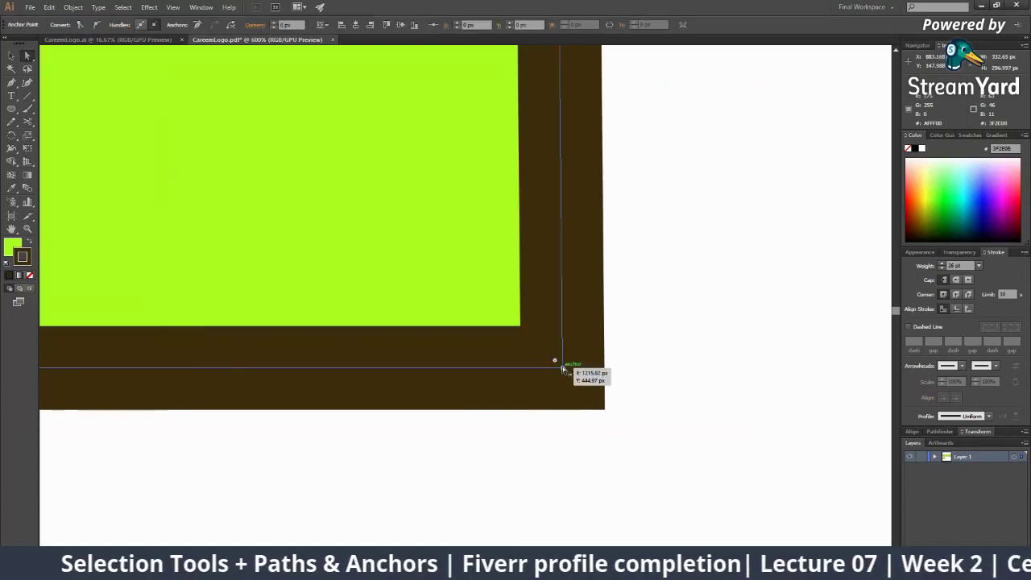
{"action": "scroll", "coordinate": [438, 292], "scroll_direction": "down", "scroll_amount": 3}
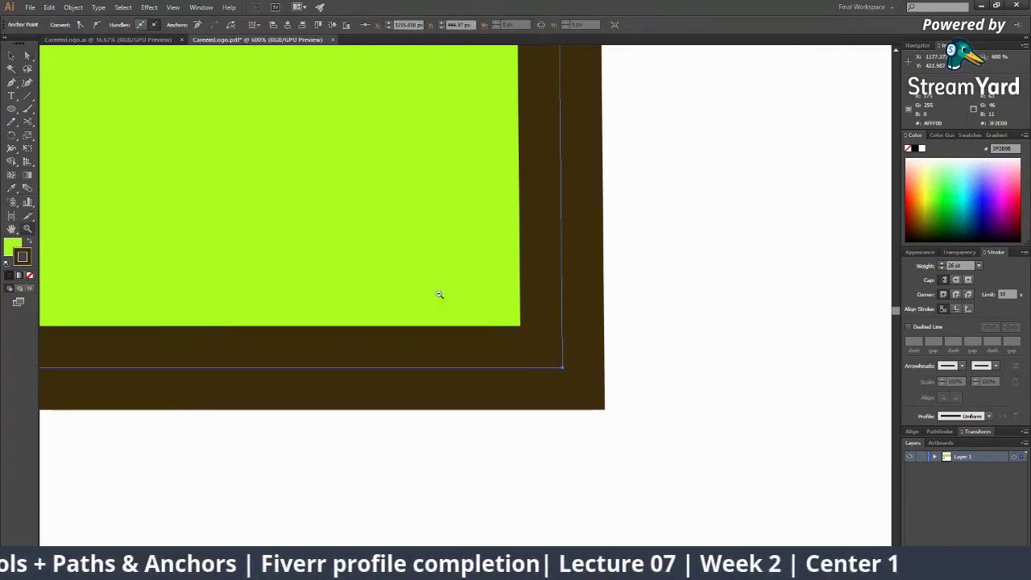
Step: Try moving the third shape's left anchor point inward, to the right and slightly up
{"action": "scroll", "coordinate": [483, 296], "scroll_direction": "up", "scroll_amount": 3}
{"action": "scroll", "coordinate": [483, 296], "scroll_direction": "left", "scroll_amount": 5}
{"action": "key", "text": "a"}
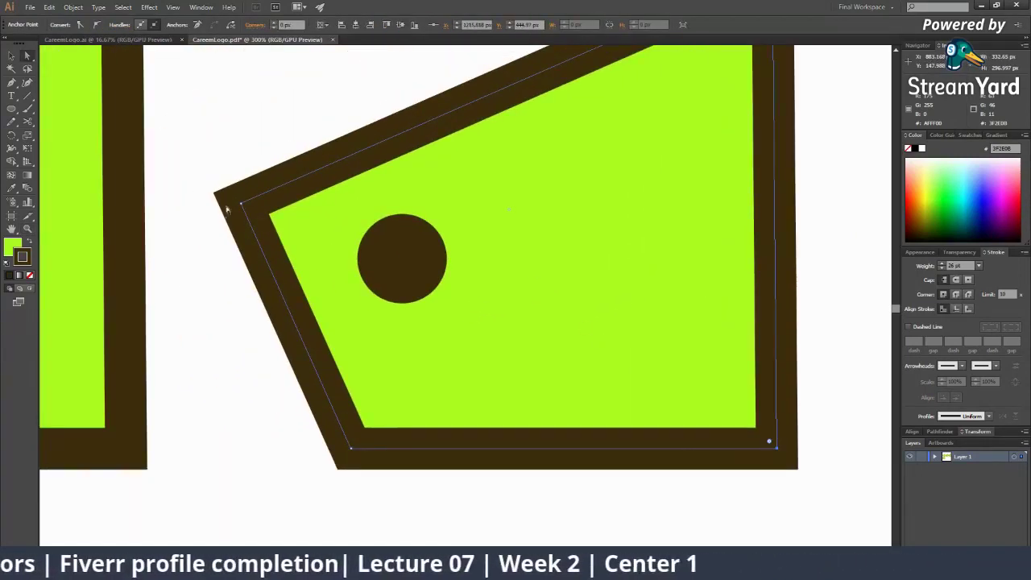
{"action": "scroll", "coordinate": [524, 362], "scroll_direction": "up", "scroll_amount": 5}
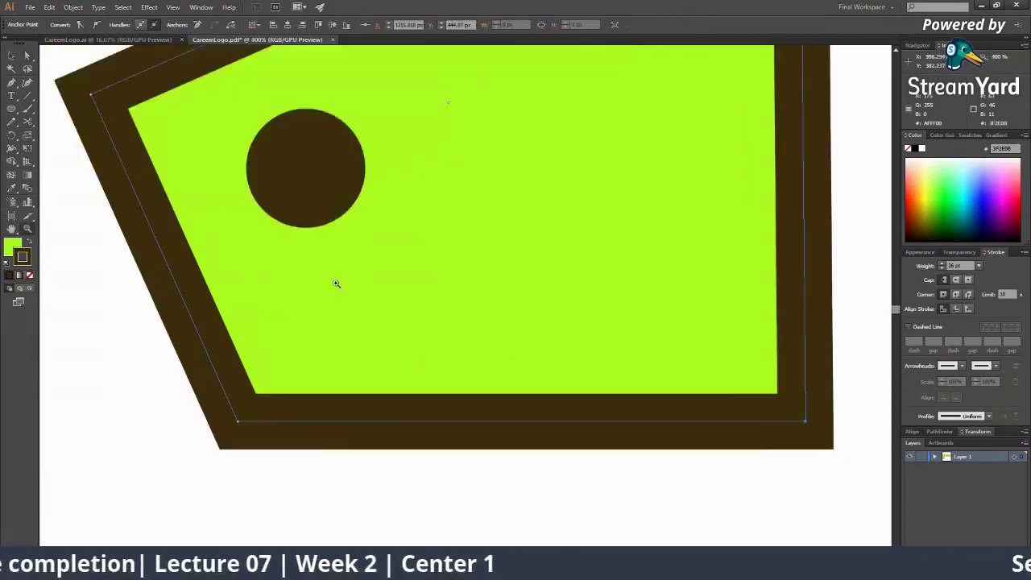
{"action": "scroll", "coordinate": [398, 368], "scroll_direction": "up", "scroll_amount": 3}
{"action": "scroll", "coordinate": [398, 368], "scroll_direction": "left", "scroll_amount": 3}
{"action": "left_click", "coordinate": [313, 197]}
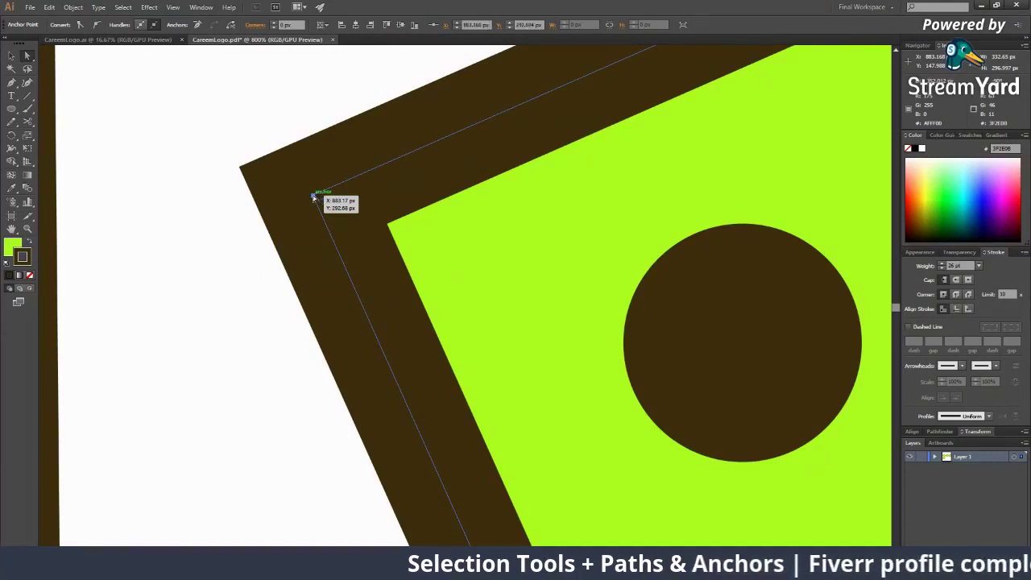
{"action": "left_click_drag", "start_coordinate": [312, 197], "coordinate": [515, 154]}
{"action": "scroll", "coordinate": [498, 250], "scroll_direction": "down", "scroll_amount": 1}
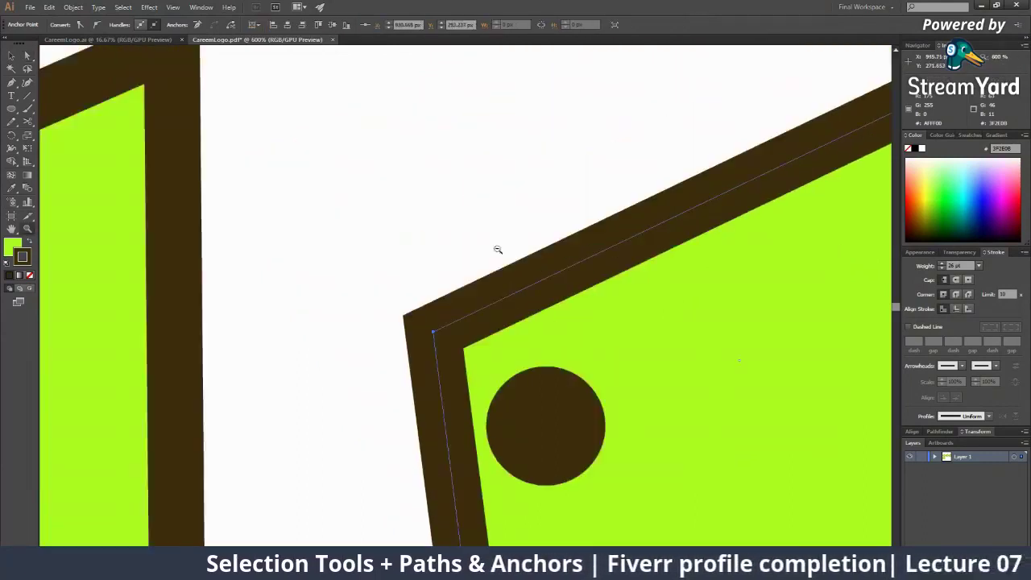
Step: Move the third shape's left anchor up to about X 864, Y 148 px and its lower-left anchor up and right past the circle
{"action": "scroll", "coordinate": [498, 250], "scroll_direction": "down", "scroll_amount": 5}
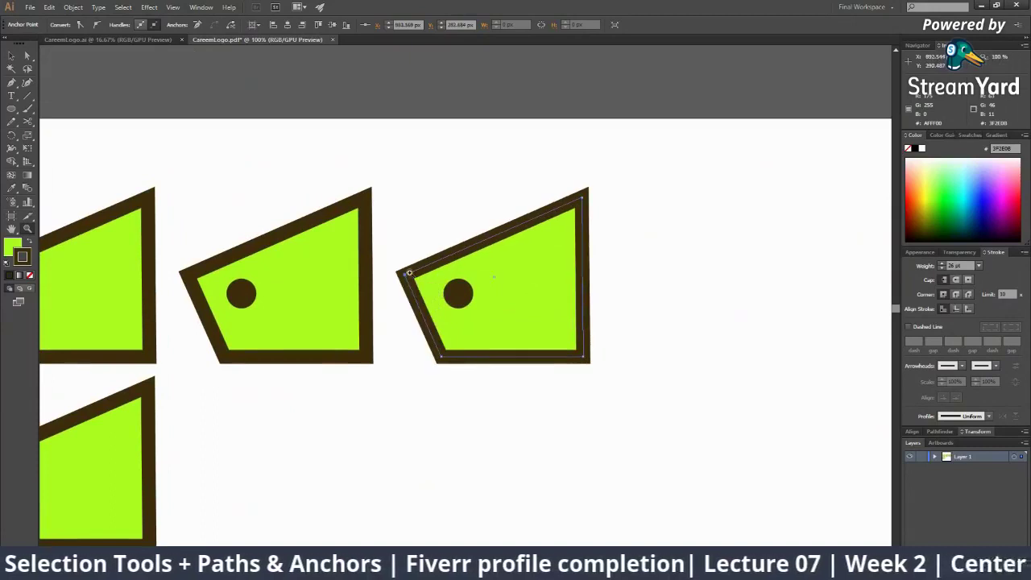
{"action": "left_click_drag", "start_coordinate": [409, 272], "coordinate": [395, 198]}
{"action": "left_click_drag", "start_coordinate": [448, 362], "coordinate": [490, 244]}
{"action": "left_click", "coordinate": [594, 384]}
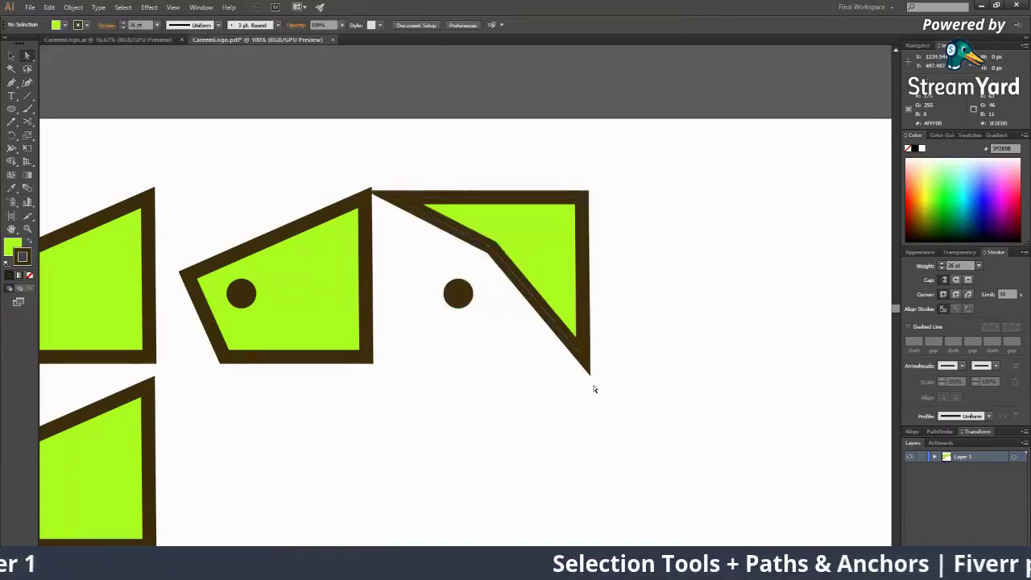
{"action": "key", "text": "ctrl+minus"}
{"action": "key", "text": "ctrl+minus"}
{"action": "key", "text": "ctrl+minus"}
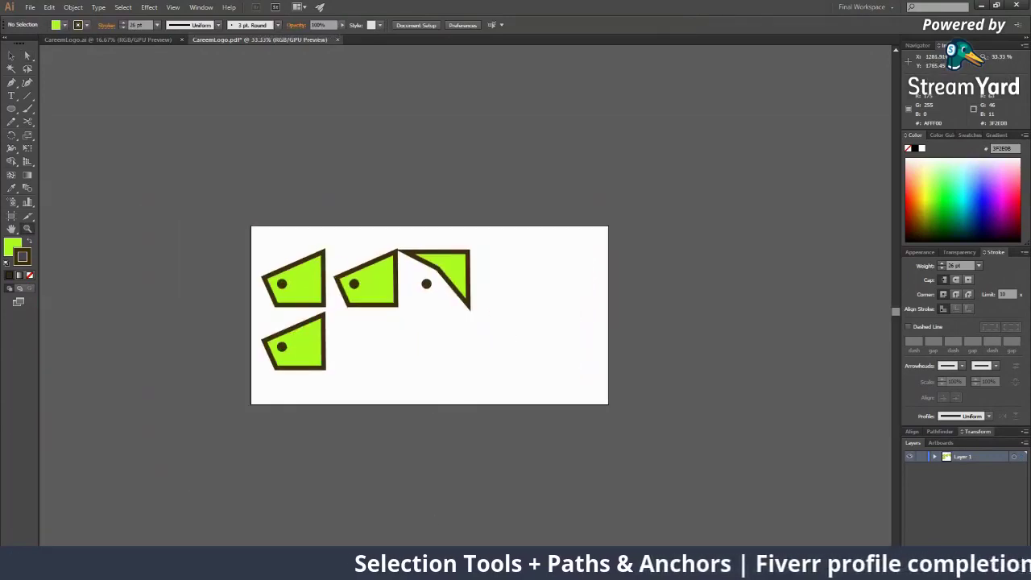
Step: Switch to StreamYard, show and hide the comment "Sir me sath sath preform kr raha hu please sir repeat", and show the direct selection question
{"action": "key", "text": "alt+Tab"}
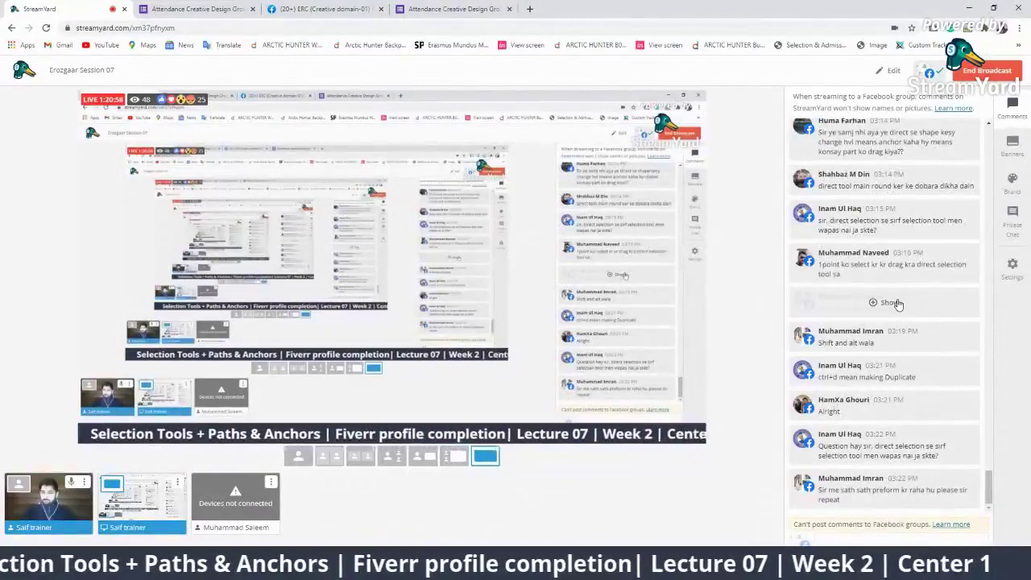
{"action": "left_click", "coordinate": [896, 303]}
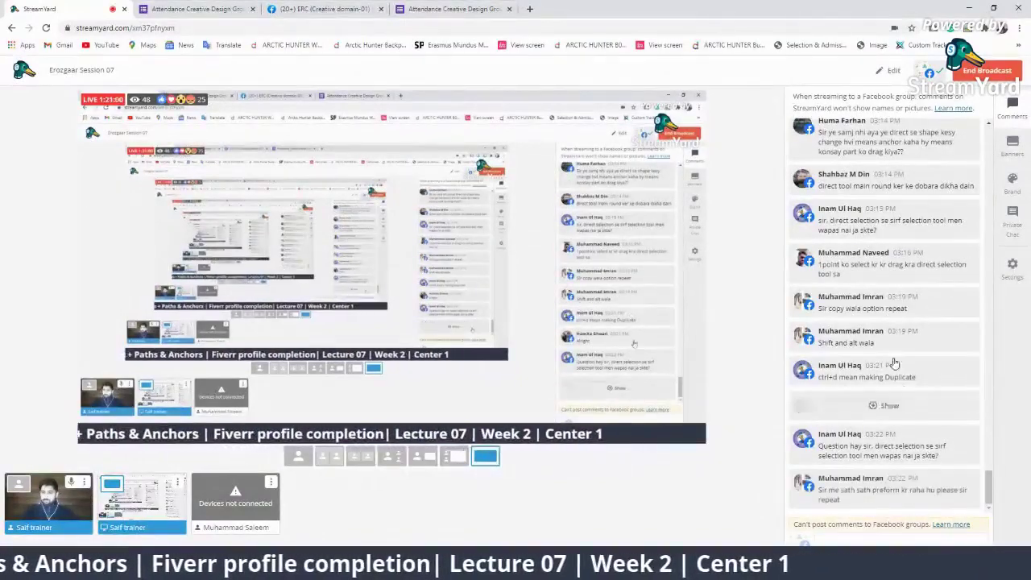
{"action": "left_click", "coordinate": [889, 489]}
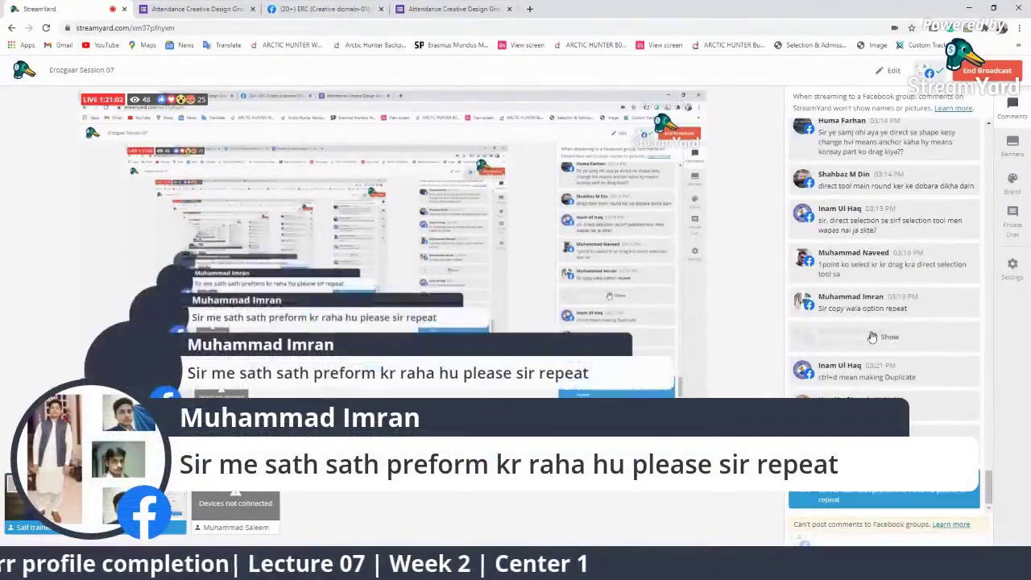
{"action": "left_click", "coordinate": [871, 337]}
{"action": "left_click", "coordinate": [889, 489]}
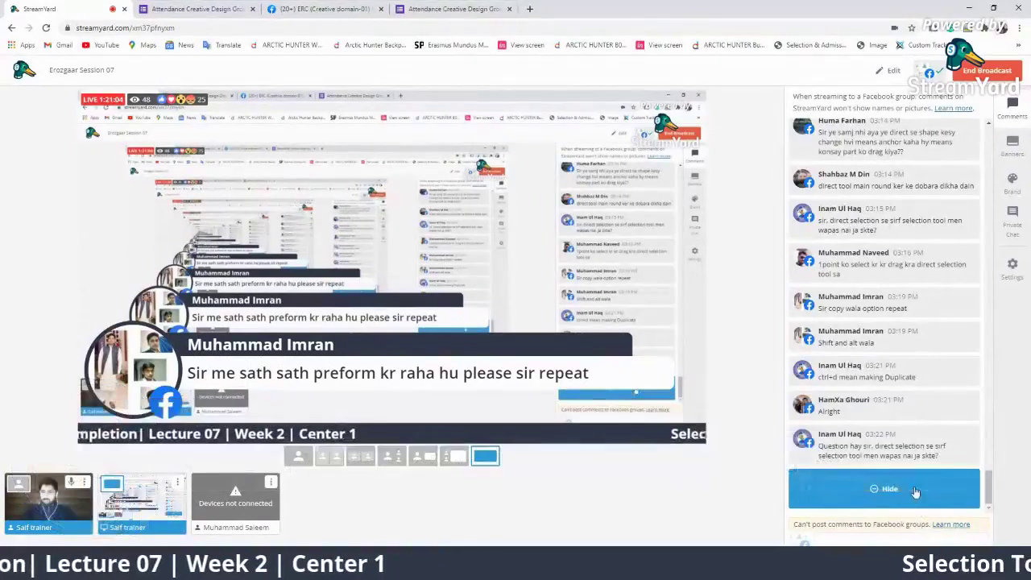
{"action": "left_click", "coordinate": [886, 450]}
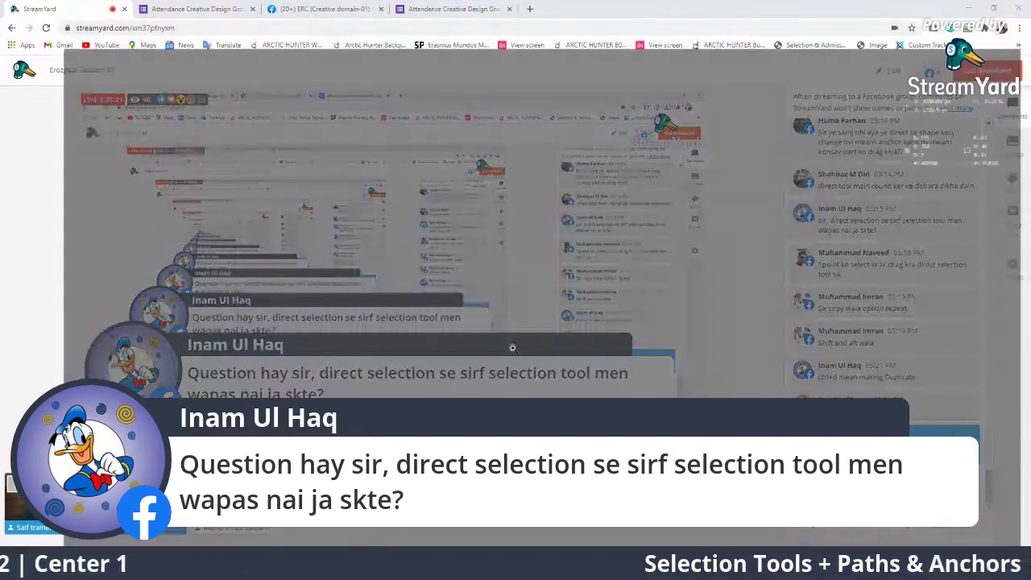
Step: Switch back to Illustrator and move the reshaped third shape with its circle to the right, to about X 1176 px
{"action": "key", "text": "alt+Tab"}
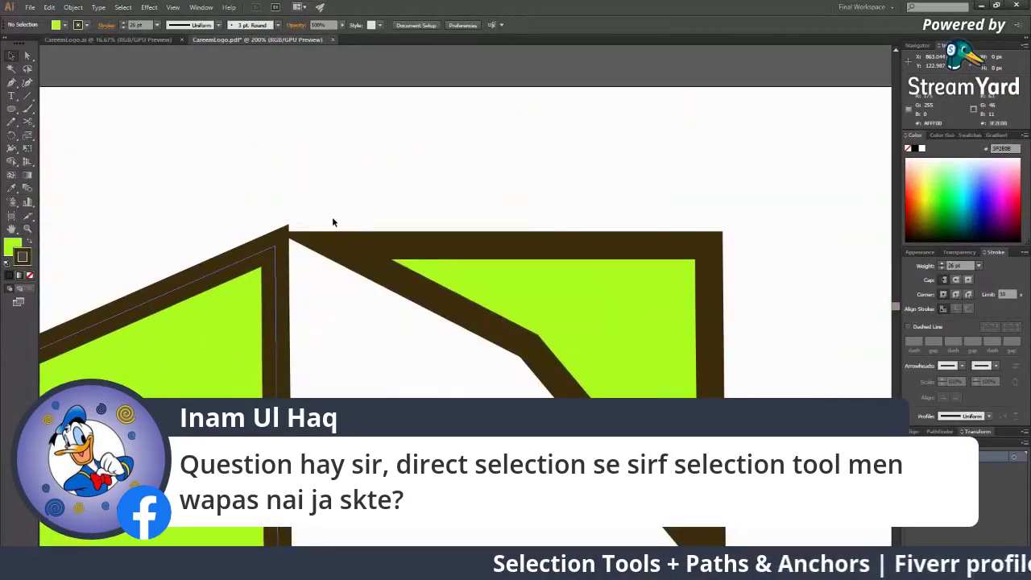
{"action": "left_click", "coordinate": [333, 244]}
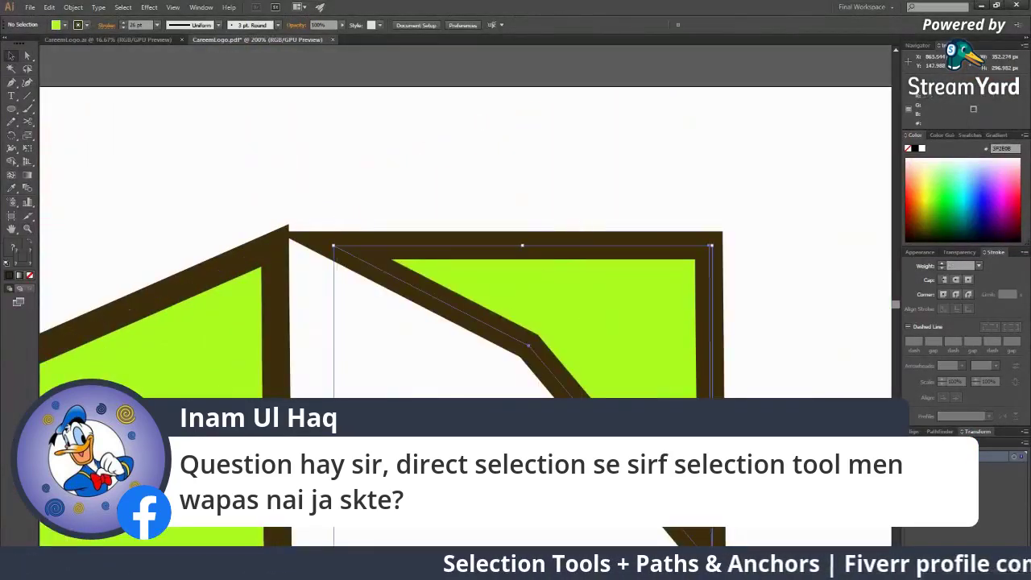
{"action": "left_click_drag", "start_coordinate": [334, 244], "coordinate": [690, 317]}
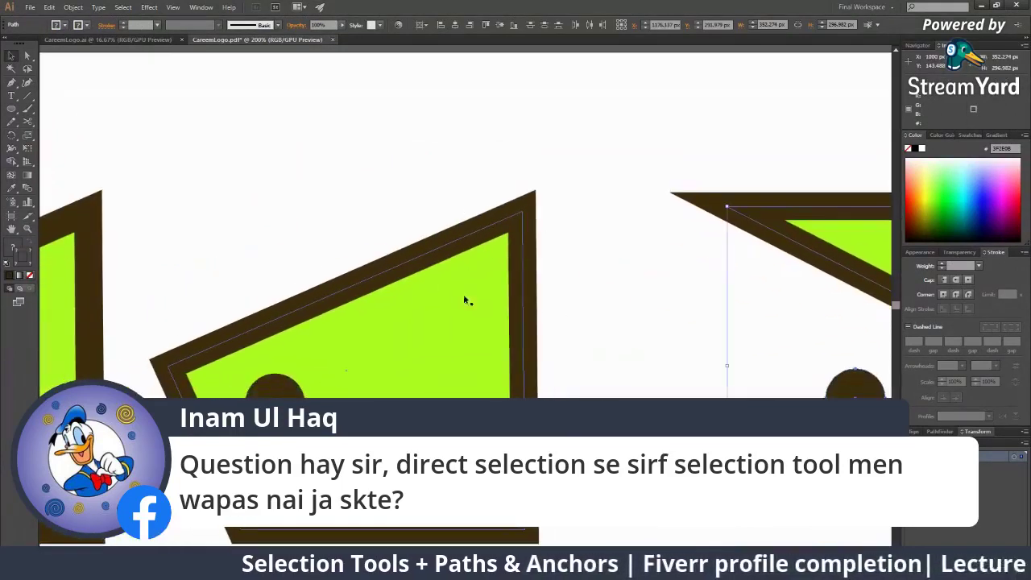
Step: Move the second shape's upper-right anchor point left to about X 756, Y 148 px with Direct Selection
{"action": "left_click", "coordinate": [464, 300]}
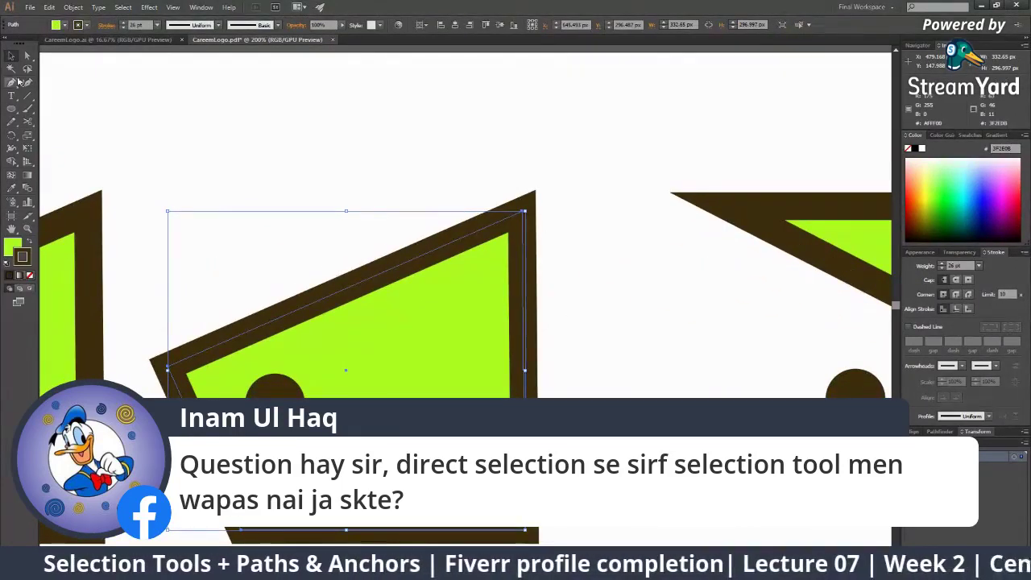
{"action": "left_click", "coordinate": [27, 57]}
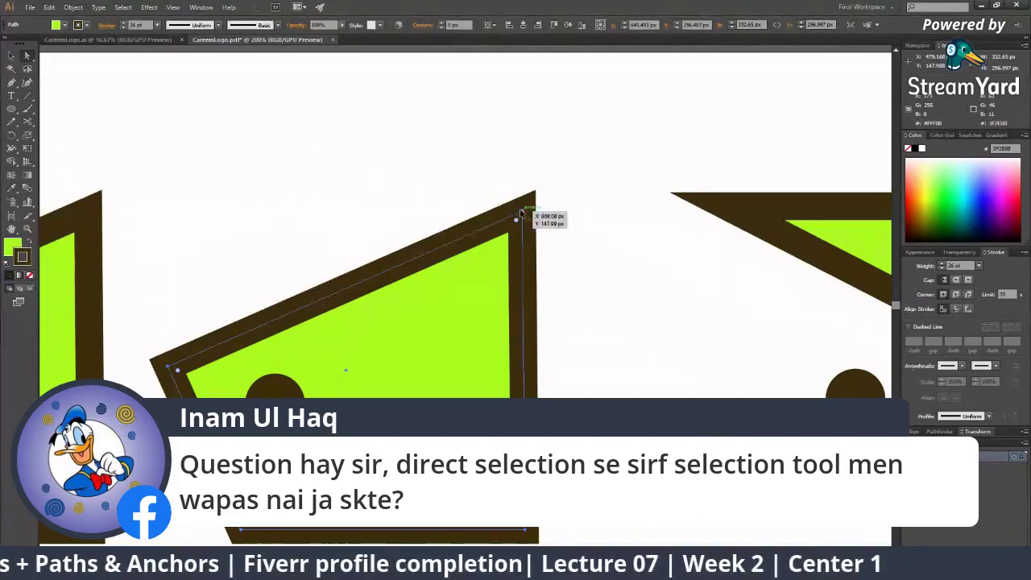
{"action": "left_click_drag", "start_coordinate": [521, 214], "coordinate": [461, 219]}
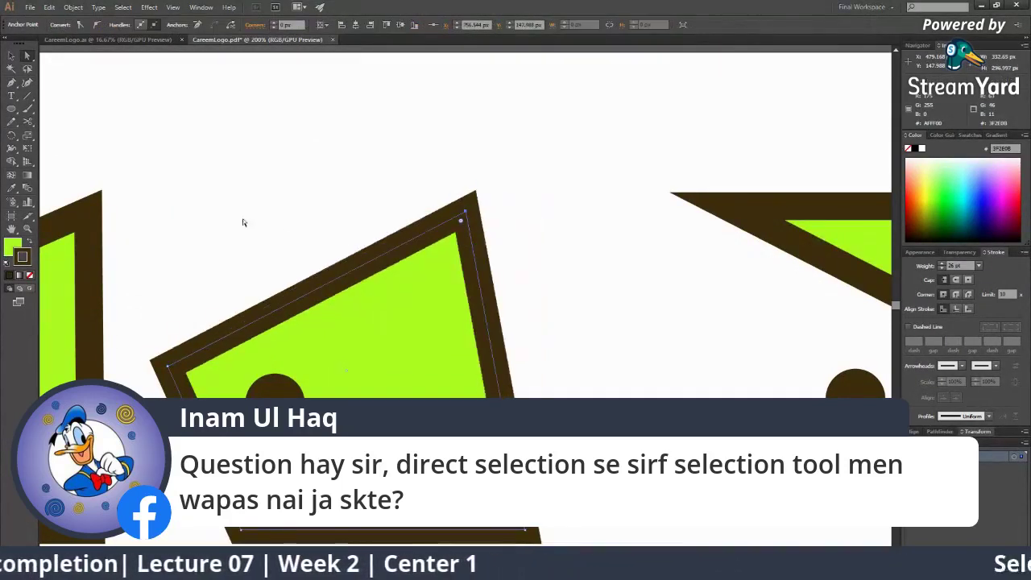
Step: Try transforming the whole second shape by its bounding-box corner with the Selection tool, and undo the change
{"action": "left_click", "coordinate": [13, 58]}
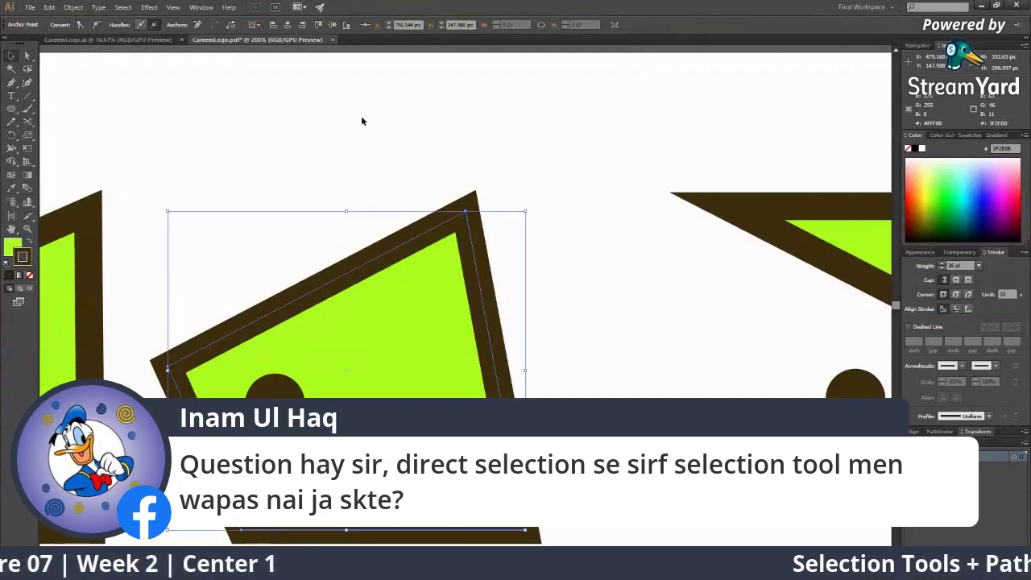
{"action": "left_click_drag", "start_coordinate": [529, 209], "coordinate": [613, 329]}
{"action": "key", "text": "ctrl+z"}
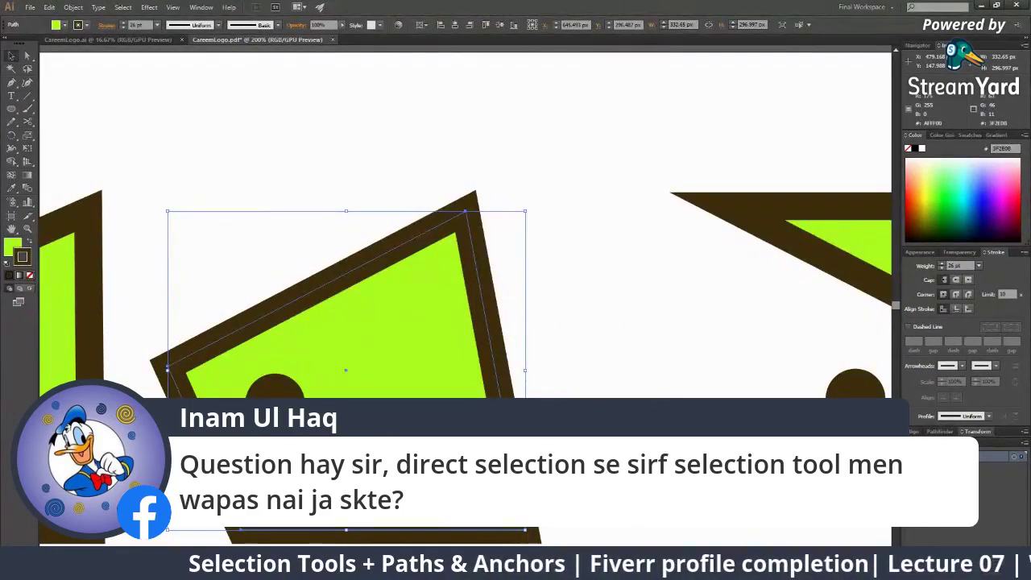
Step: Hide the on-stream question and, back in Illustrator, move the second shape's left anchor point to about X 459, Y 181 px with Direct Selection
{"action": "key", "text": "alt+Tab"}
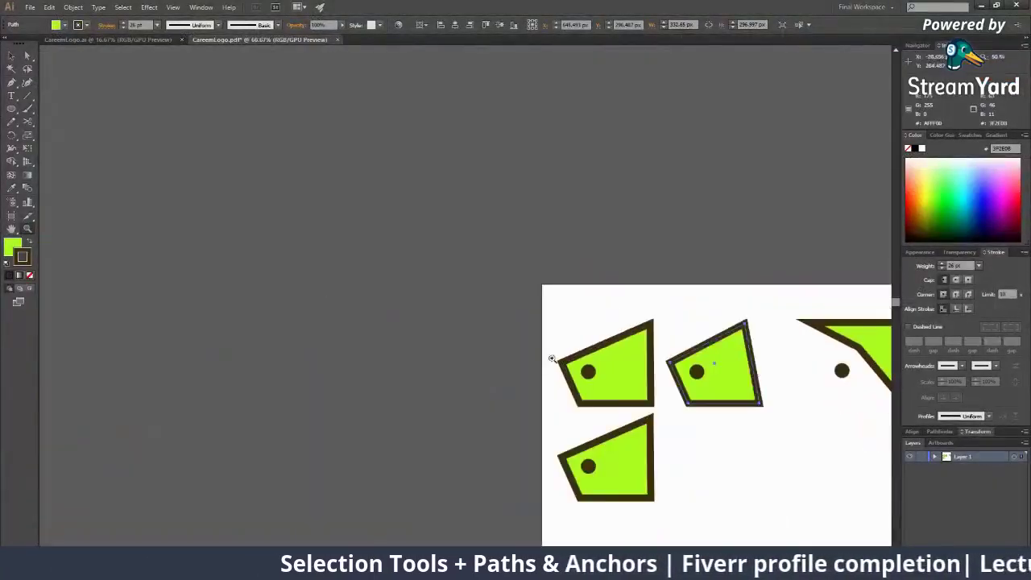
{"action": "key", "text": "ctrl+1"}
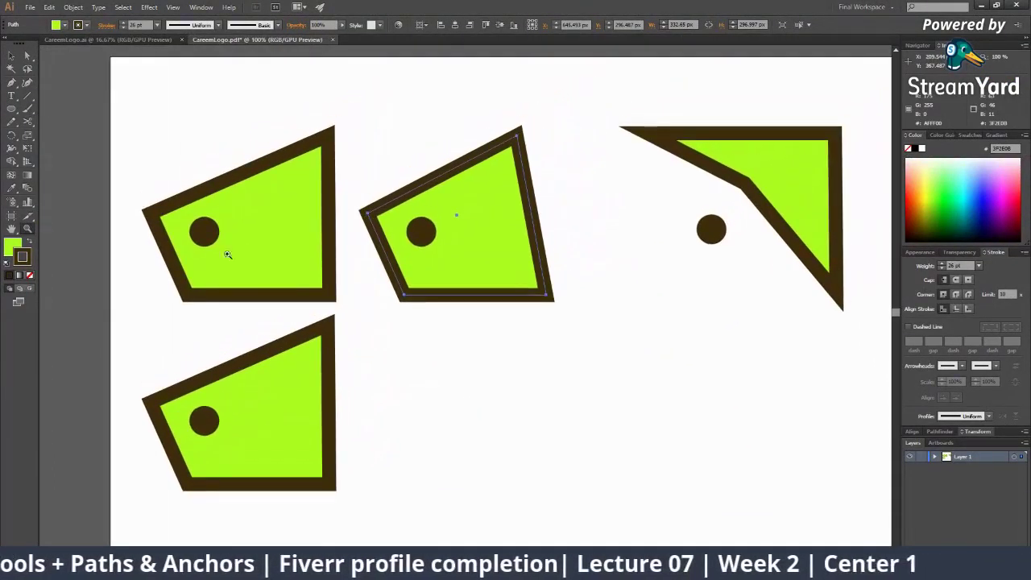
{"action": "left_click", "coordinate": [296, 243], "text": "alt"}
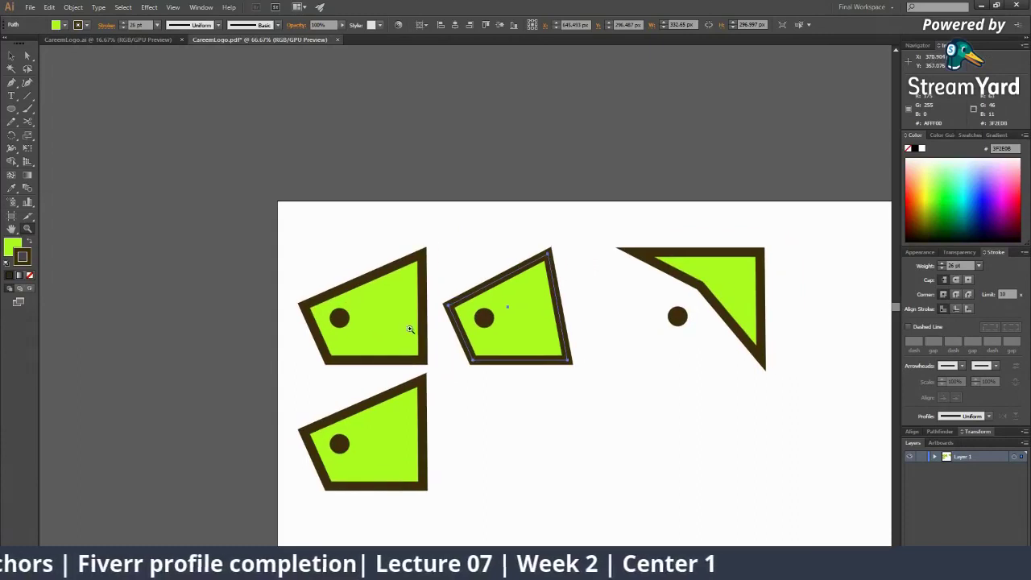
{"action": "left_click", "coordinate": [220, 201]}
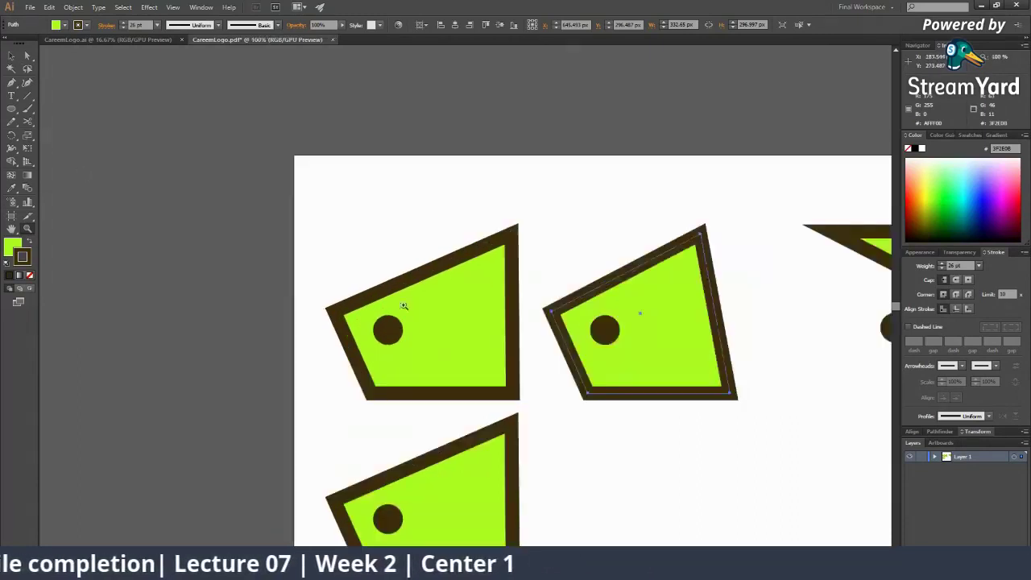
{"action": "left_click", "coordinate": [26, 55]}
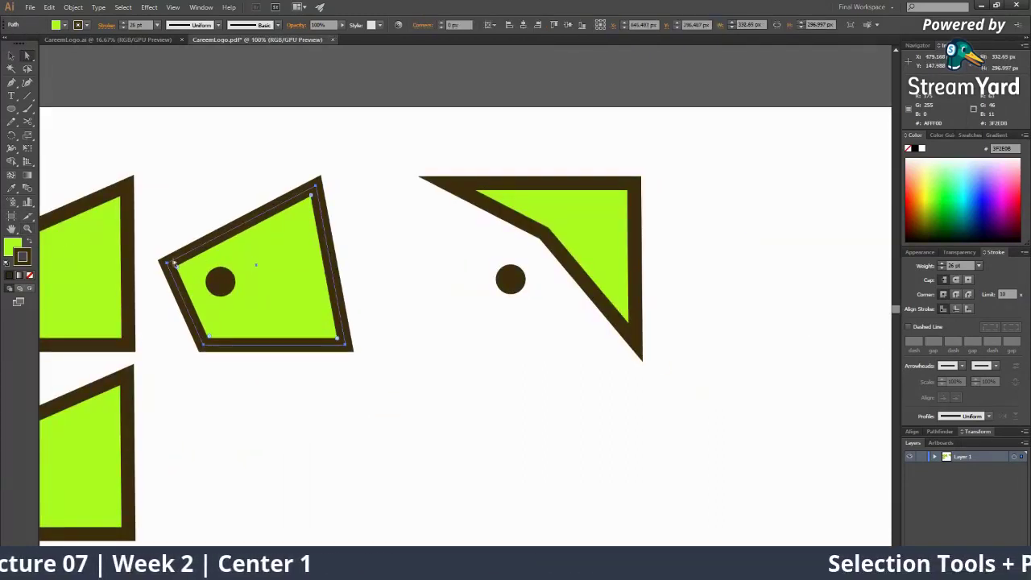
{"action": "left_click_drag", "start_coordinate": [167, 264], "coordinate": [268, 211]}
{"action": "left_click_drag", "start_coordinate": [277, 340], "coordinate": [163, 206]}
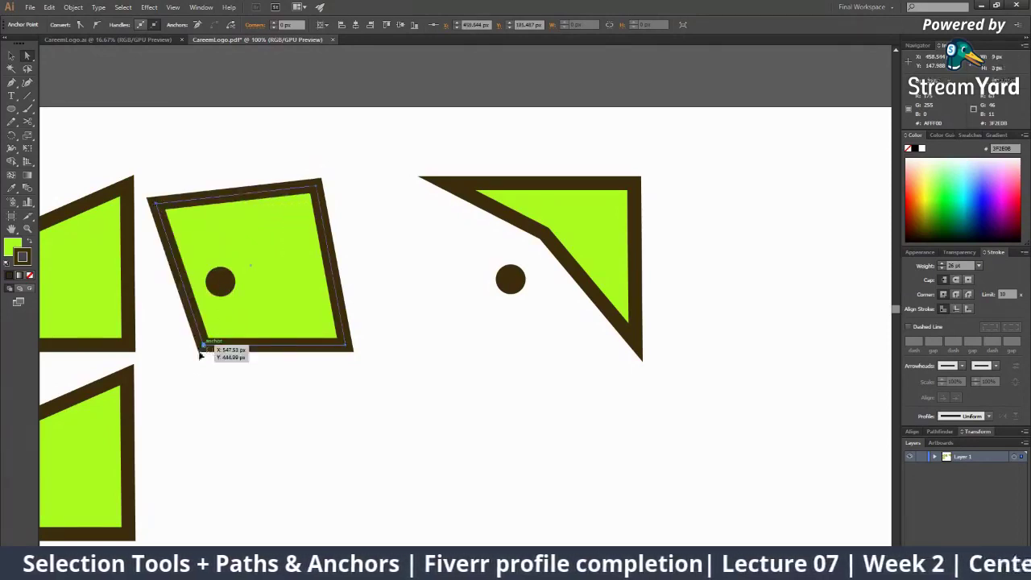
Step: Move the second shape's lower-left anchor point to about X 498, Y 534 px and pull its lower-right anchor point far outward
{"action": "left_click_drag", "start_coordinate": [200, 353], "coordinate": [177, 406]}
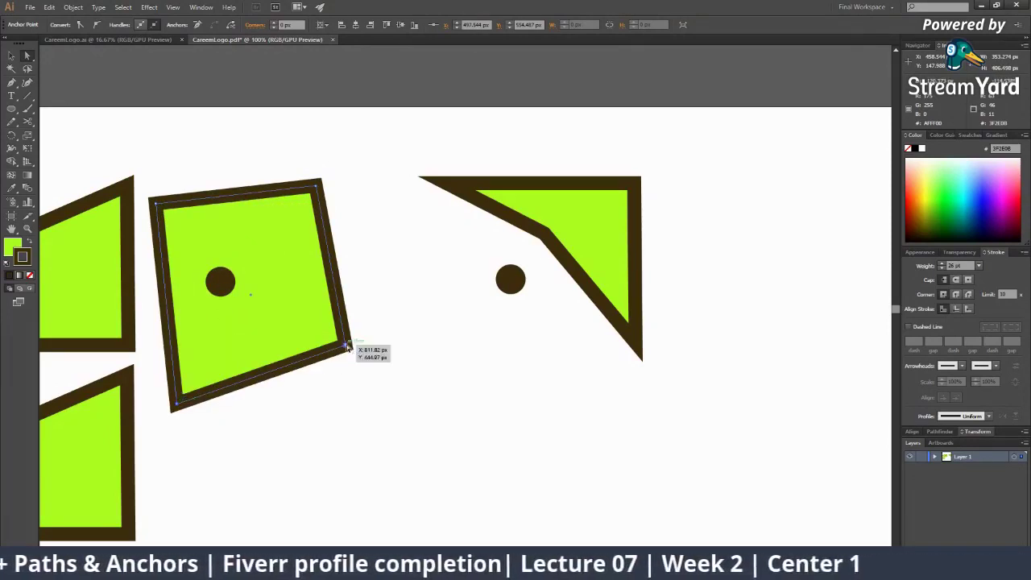
{"action": "left_click_drag", "start_coordinate": [348, 346], "coordinate": [485, 364]}
{"action": "key", "text": "ctrl+minus"}
{"action": "key", "text": "ctrl+minus"}
{"action": "key", "text": "ctrl+minus"}
{"action": "key", "text": "ctrl+minus"}
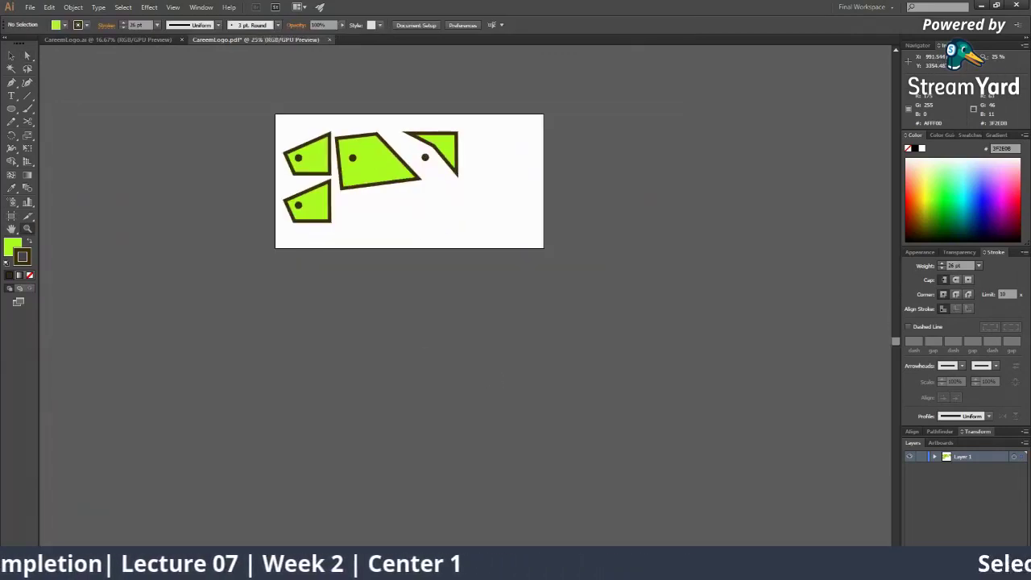
Step: Switch to StreamYard and show and hide the comment "direct tool main round ker ke dobara dikha dain"
{"action": "key", "text": "alt+Tab"}
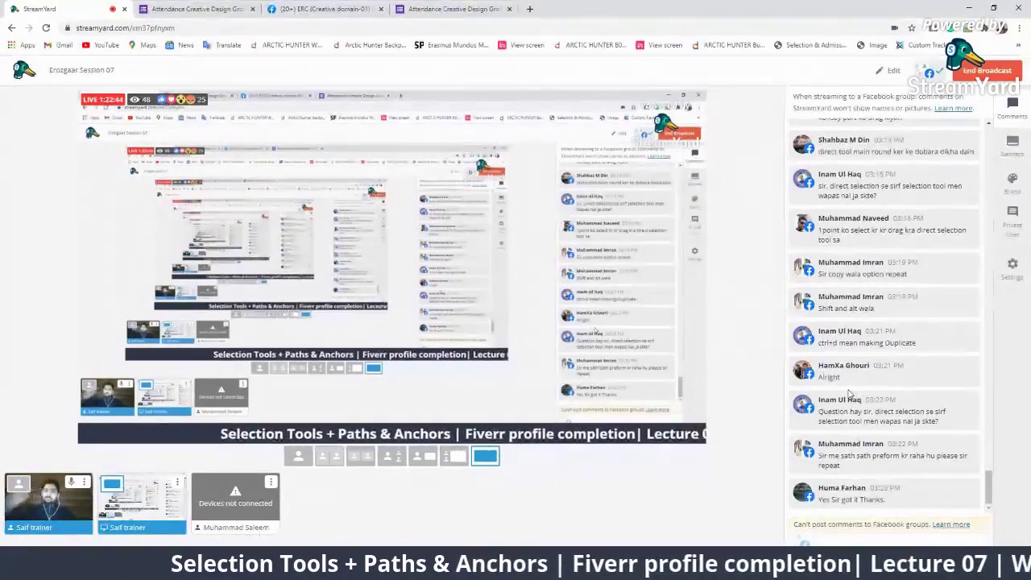
{"action": "left_click", "coordinate": [901, 138]}
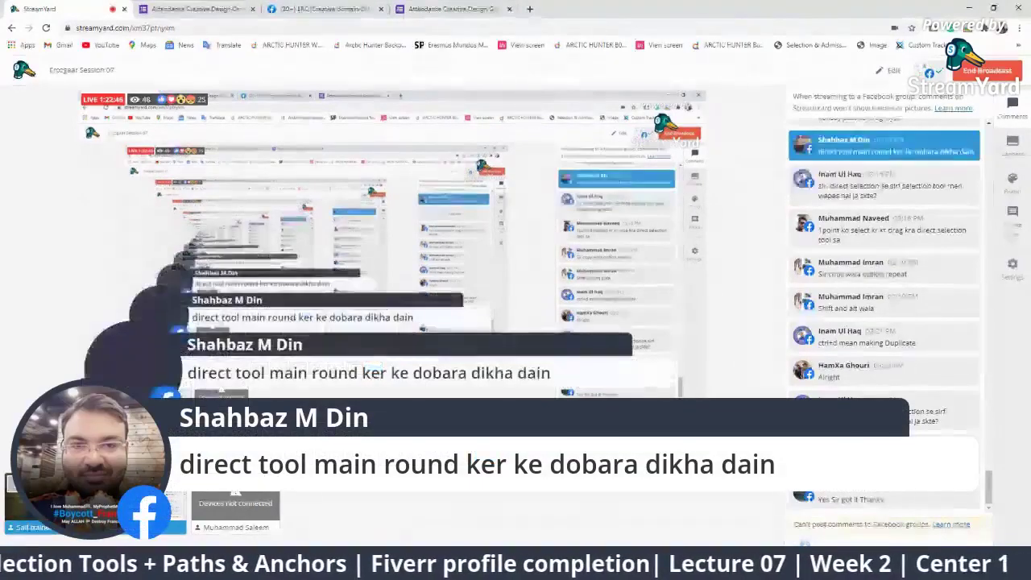
{"action": "left_click", "coordinate": [898, 147]}
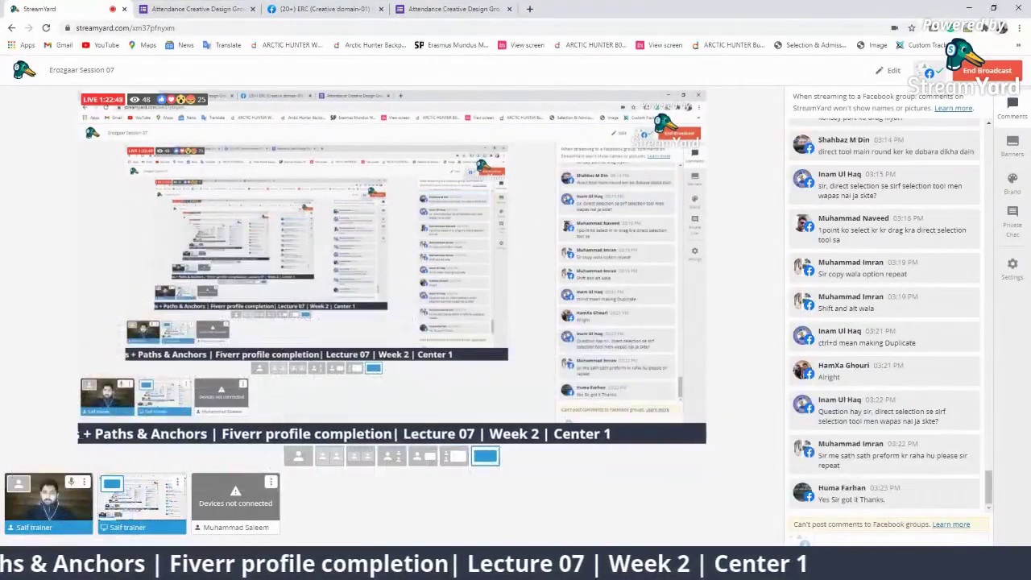
Step: Switch back to Illustrator and round only the second shape's upper-left corner with Direct Selection
{"action": "key", "text": "alt+Tab"}
{"action": "left_click", "coordinate": [453, 204]}
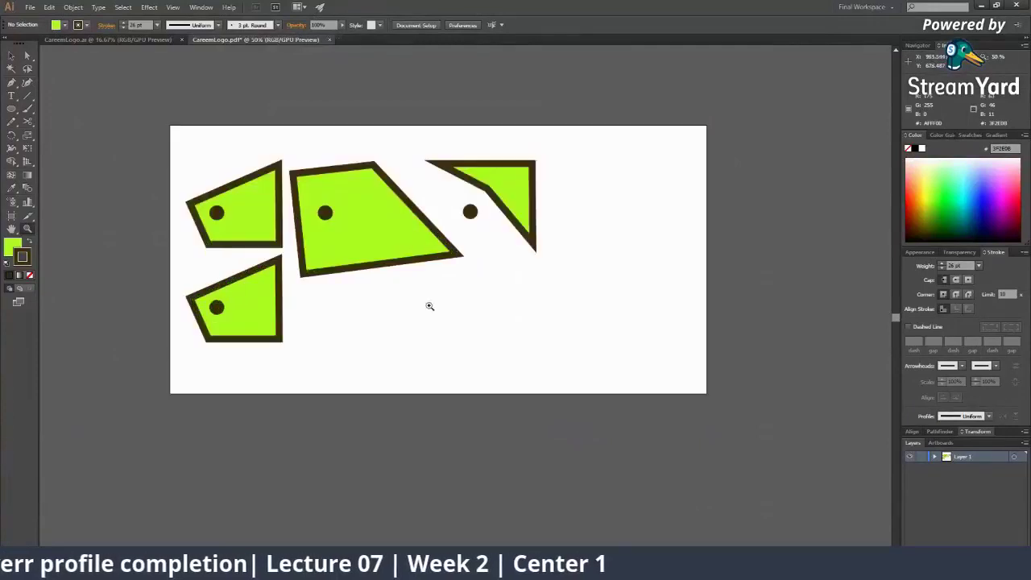
{"action": "left_click", "coordinate": [446, 291]}
{"action": "key", "text": "a"}
{"action": "left_click", "coordinate": [463, 248]}
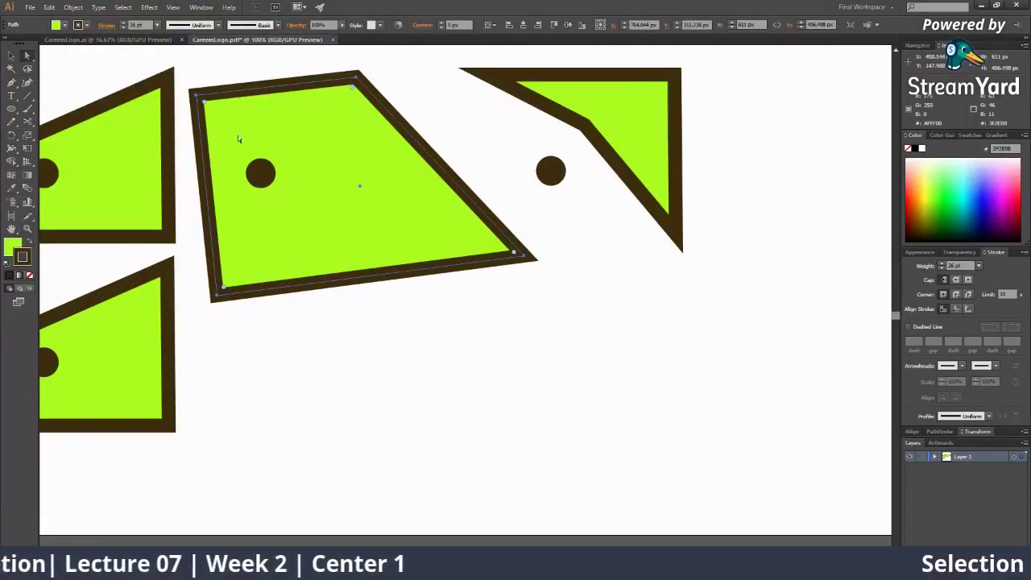
{"action": "left_click", "coordinate": [196, 97]}
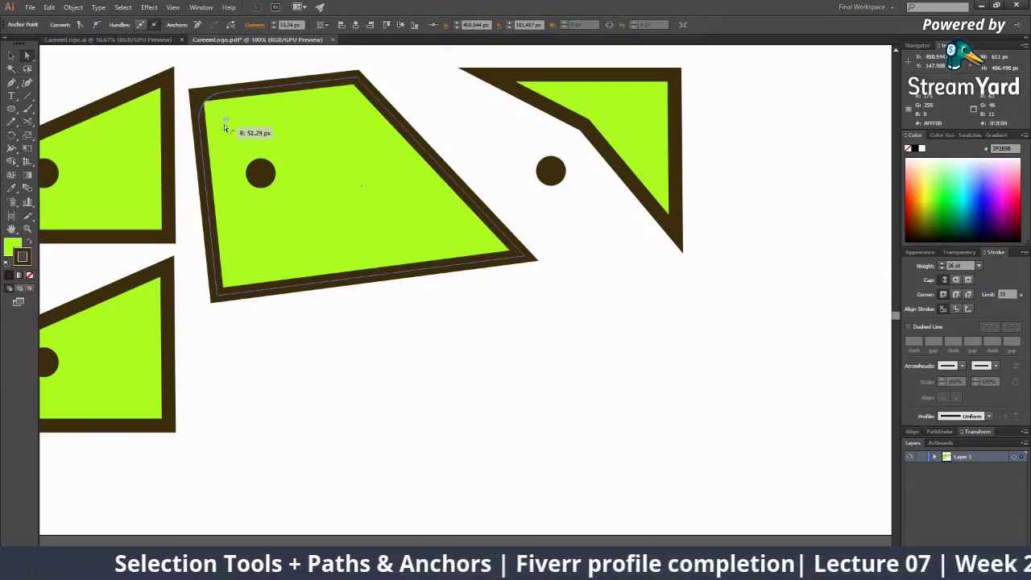
{"action": "mouse_move", "coordinate": [300, 192]}
{"action": "left_mouse_down"}
{"action": "mouse_move", "coordinate": [428, 301]}
{"action": "mouse_move", "coordinate": [306, 201]}
{"action": "left_mouse_up"}
{"action": "key", "text": "ctrl+minus"}
{"action": "key", "text": "ctrl+minus"}
{"action": "key", "text": "ctrl+minus"}
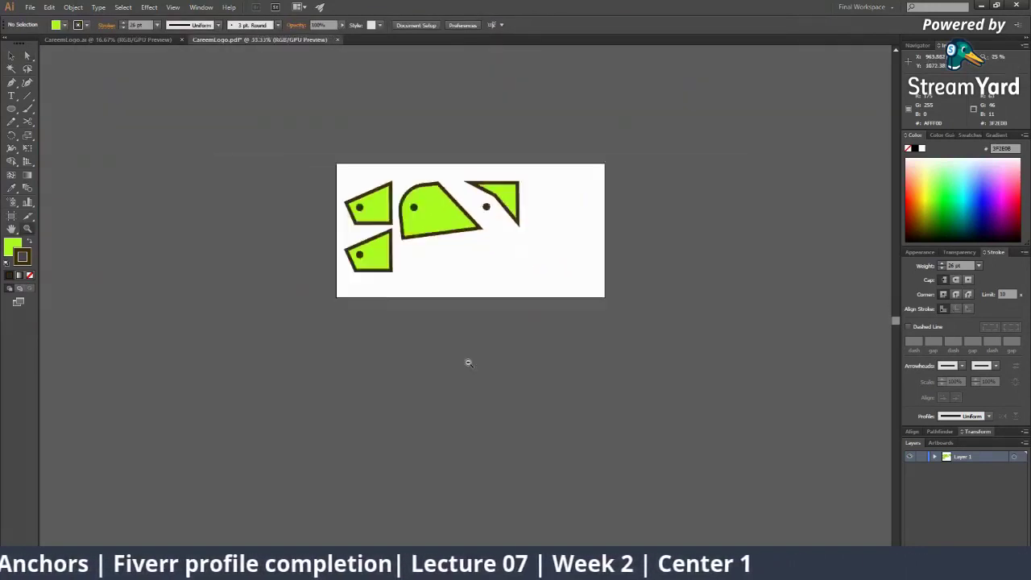
Step: Undo the rounding of the second shape's upper-left corner
{"action": "key", "text": "ctrl+plus"}
{"action": "key", "text": "ctrl+plus"}
{"action": "key", "text": "ctrl+z"}
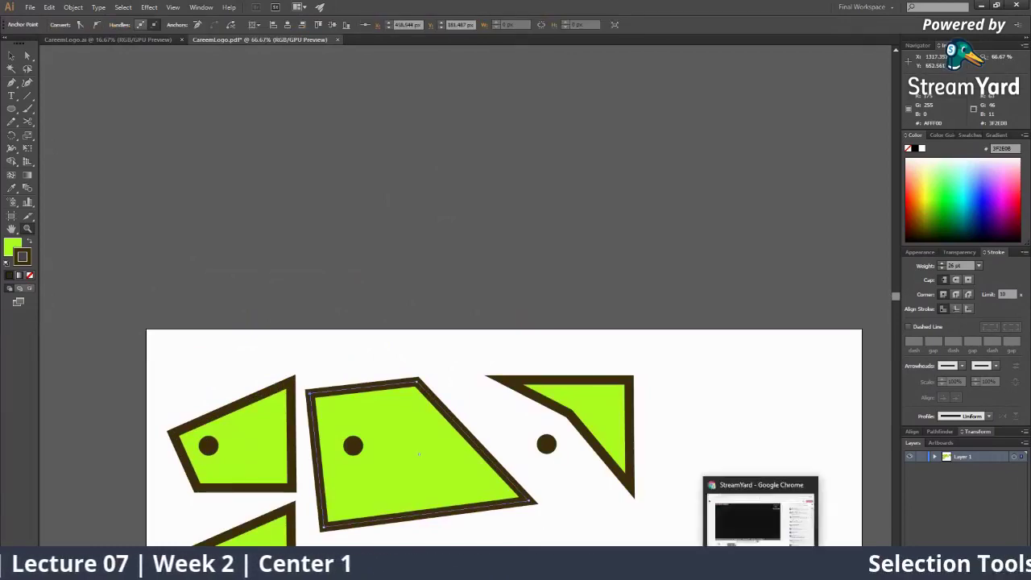
Step: Switch to StreamYard and show and hide the comment "1point ko select kr kr drag kra direct selection tool sa"
{"action": "left_click", "coordinate": [775, 503]}
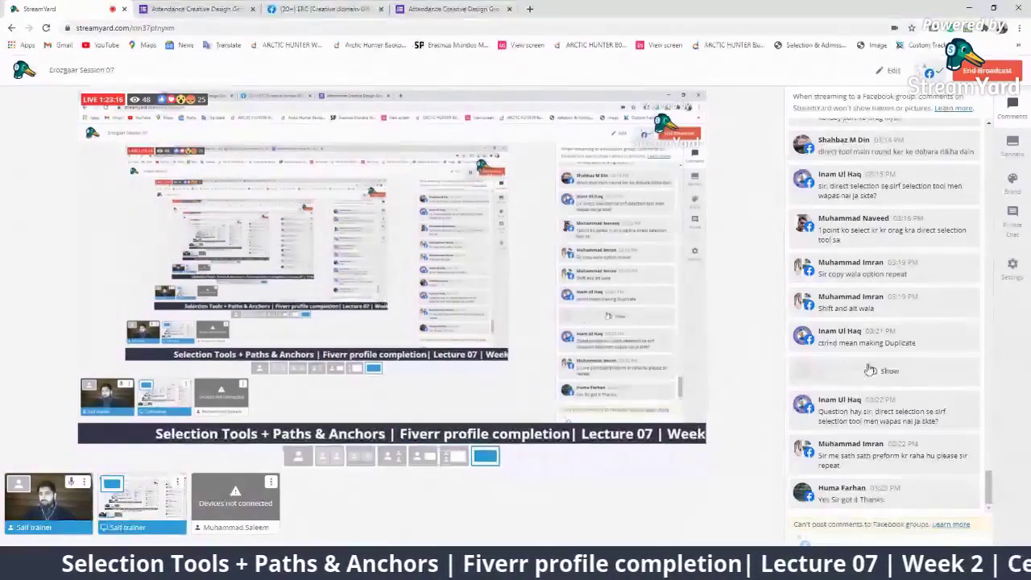
{"action": "scroll", "coordinate": [911, 358], "scroll_direction": "up", "scroll_amount": 1}
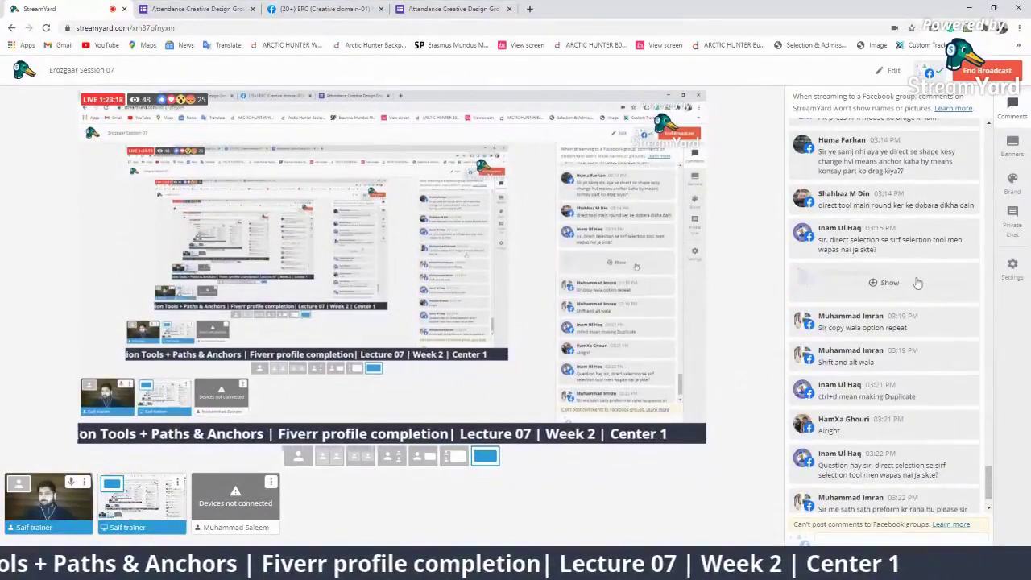
{"action": "left_click", "coordinate": [918, 281]}
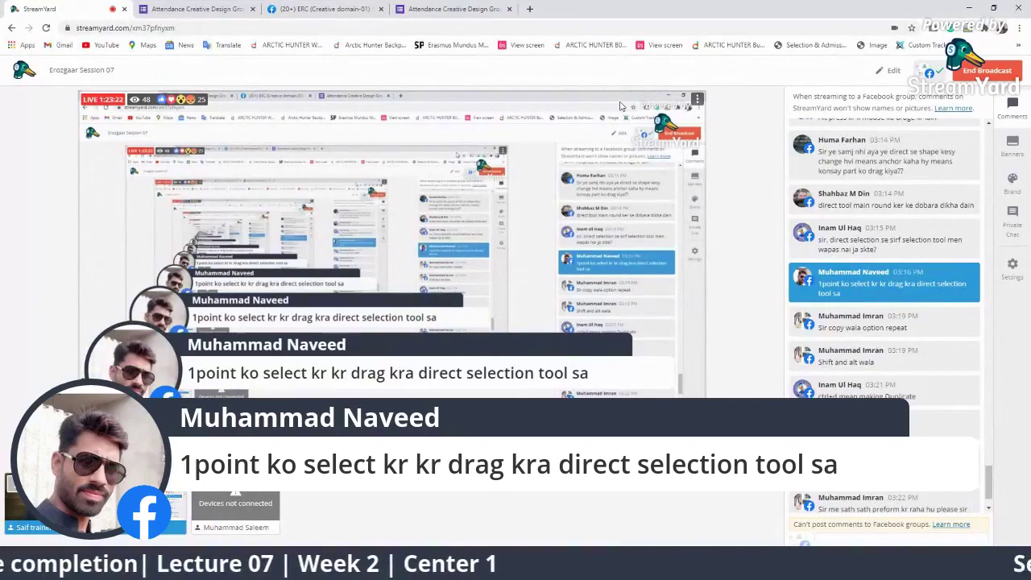
{"action": "left_click", "coordinate": [874, 282]}
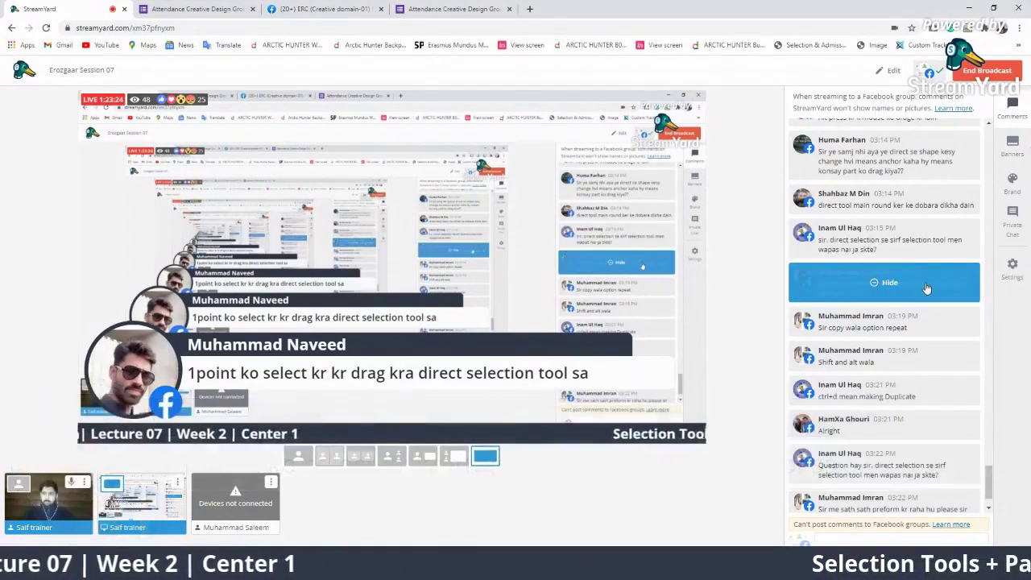
Step: Show and hide the earlier comments "direct tool main round ker ke dobara dikha dain" and "Alt press kr k mouse ko drage kr lain"
{"action": "scroll", "coordinate": [886, 241], "scroll_direction": "up", "scroll_amount": 2}
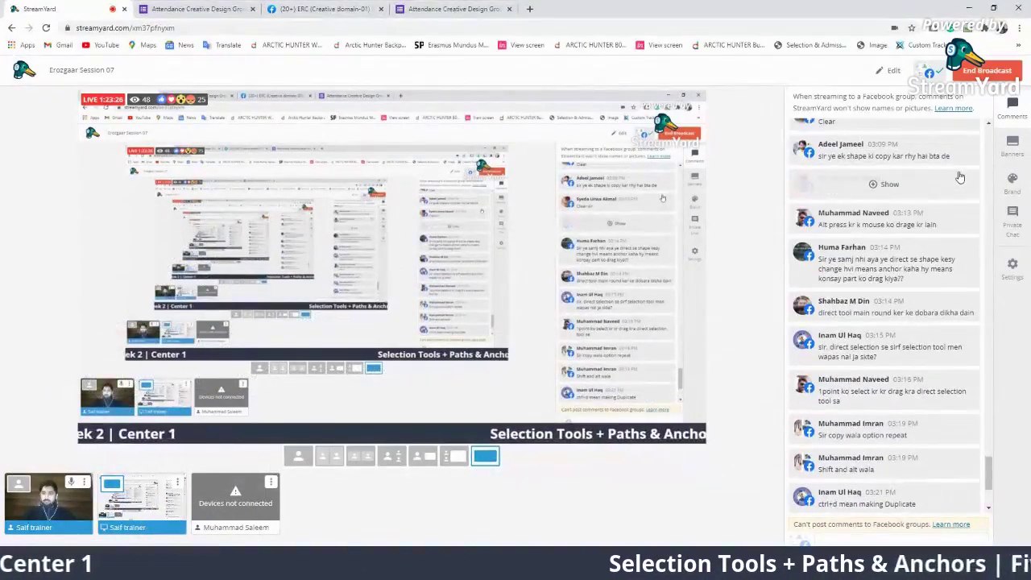
{"action": "left_click", "coordinate": [898, 306]}
{"action": "left_click", "coordinate": [898, 306]}
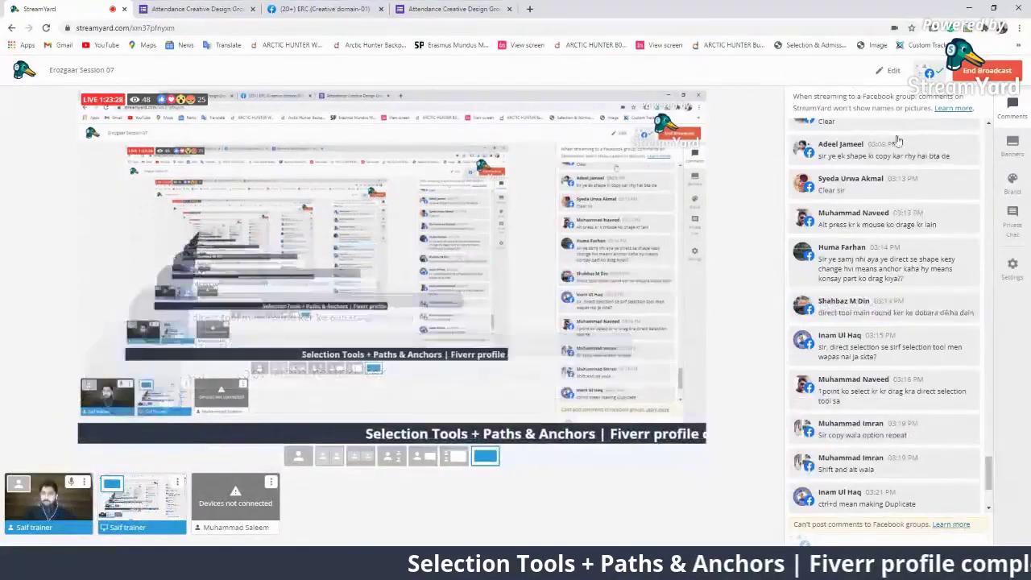
{"action": "scroll", "coordinate": [909, 153], "scroll_direction": "up", "scroll_amount": 2}
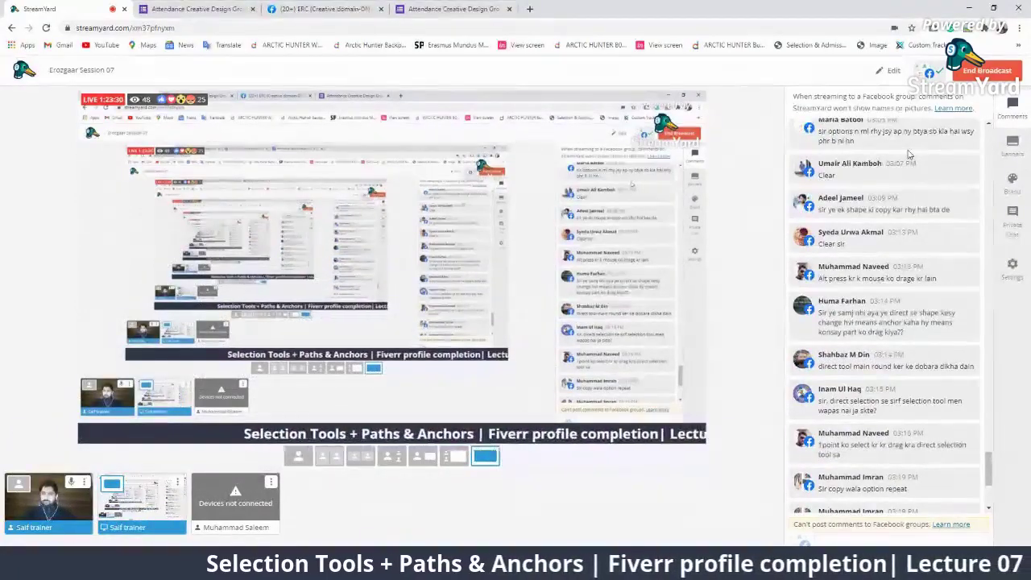
{"action": "left_click", "coordinate": [938, 318]}
{"action": "left_click", "coordinate": [929, 326]}
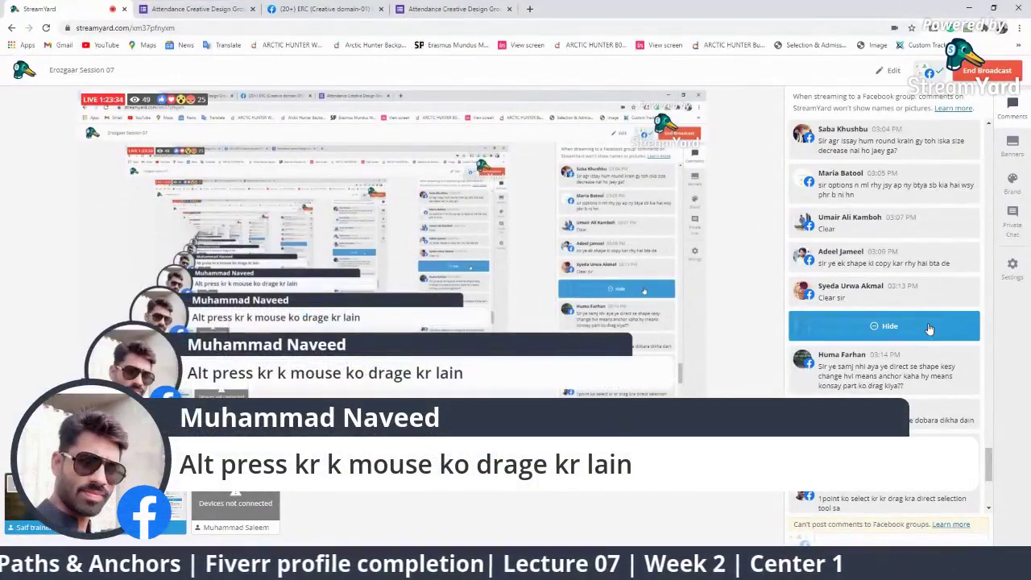
{"action": "left_click", "coordinate": [929, 327]}
Step: Show the earlier comments "Shape properties nh millrhe sir" and "Sir opper waly options km hen" on the stream
{"action": "scroll", "coordinate": [886, 330], "scroll_direction": "up", "scroll_amount": 3}
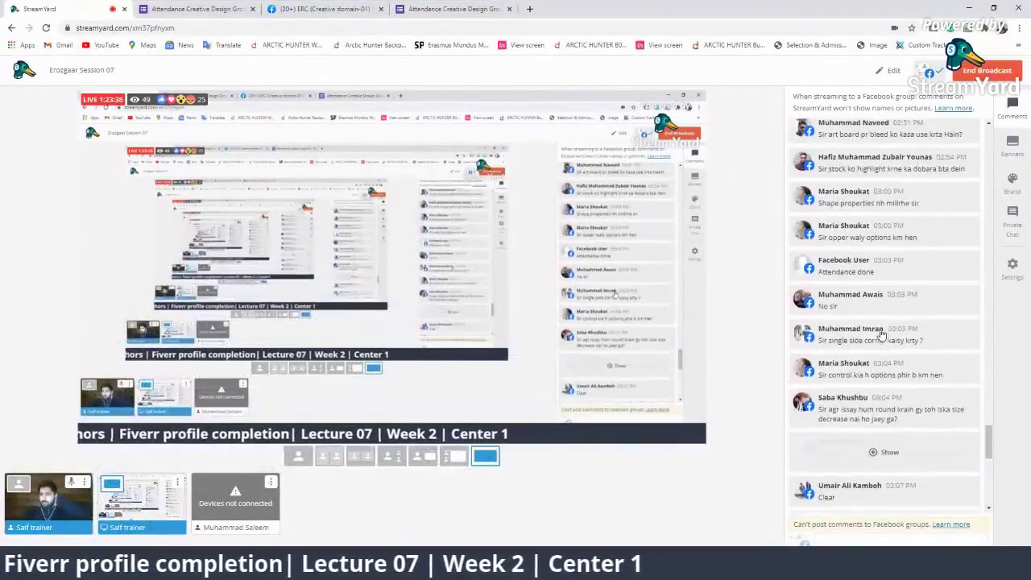
{"action": "left_click", "coordinate": [882, 335]}
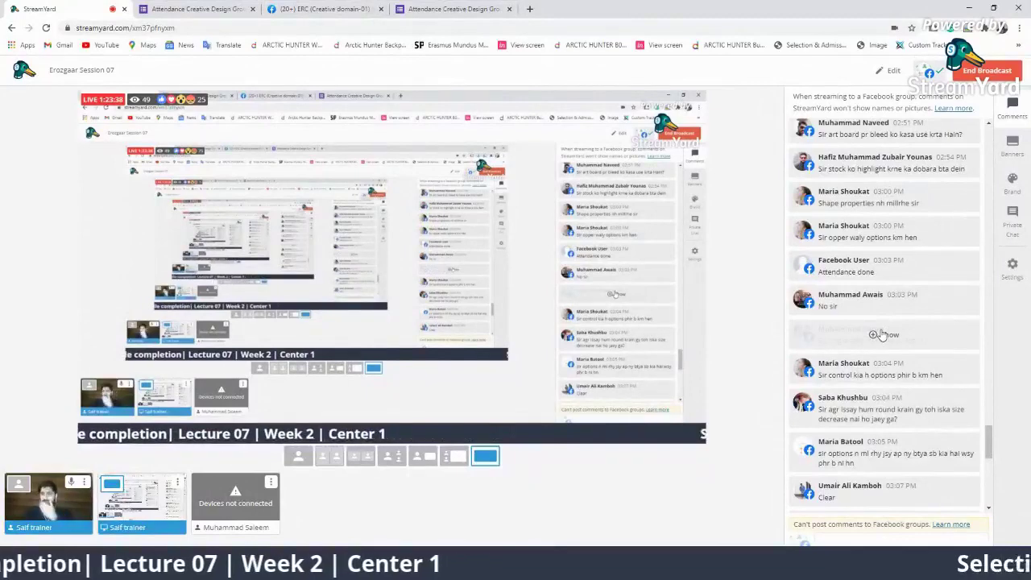
{"action": "left_click", "coordinate": [890, 200]}
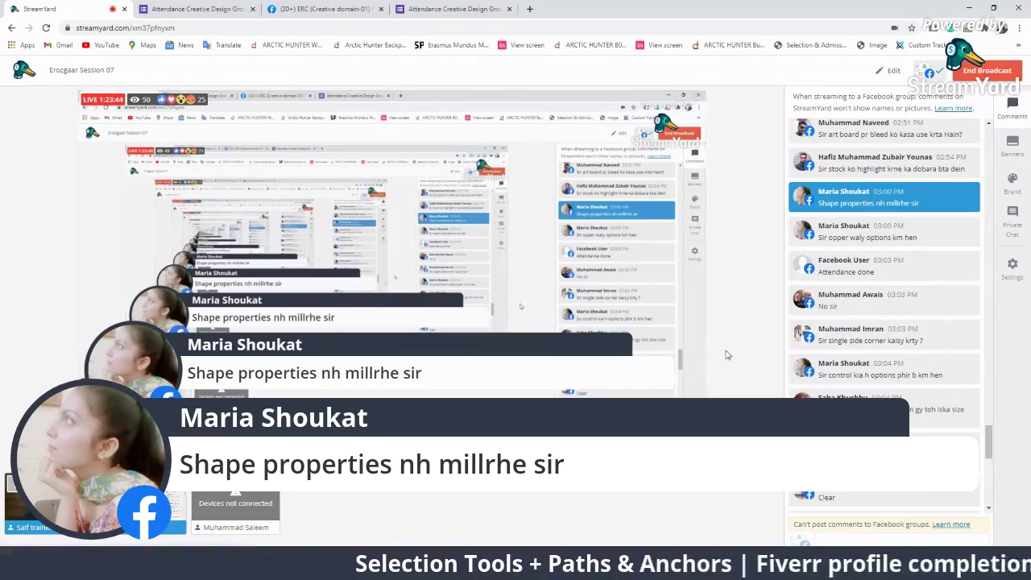
{"action": "left_click", "coordinate": [892, 233]}
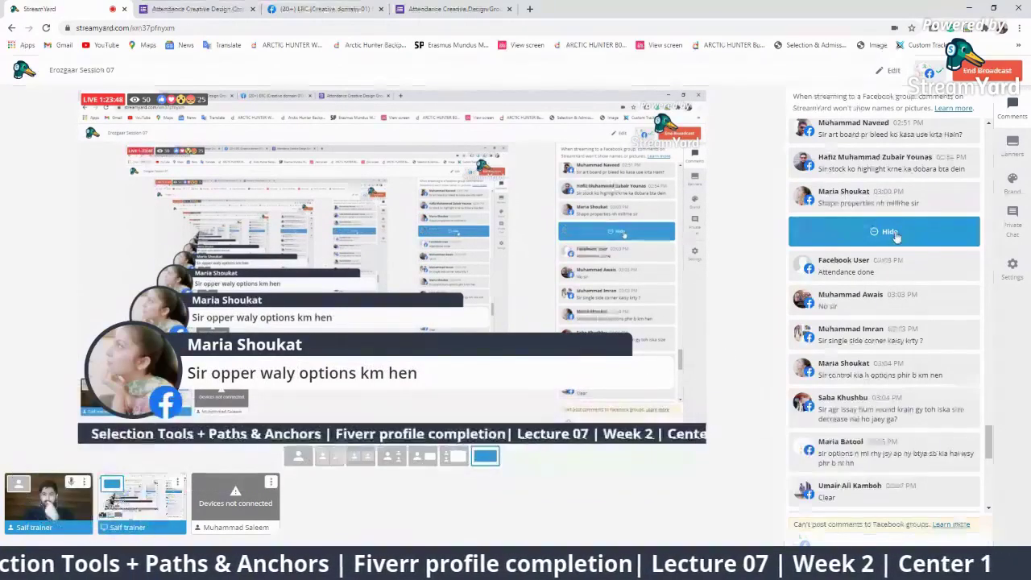
Step: Show and hide the comment "Sir single side corner kaisy krty ?" and return to the newest comments
{"action": "left_click", "coordinate": [889, 331]}
{"action": "left_click", "coordinate": [889, 330]}
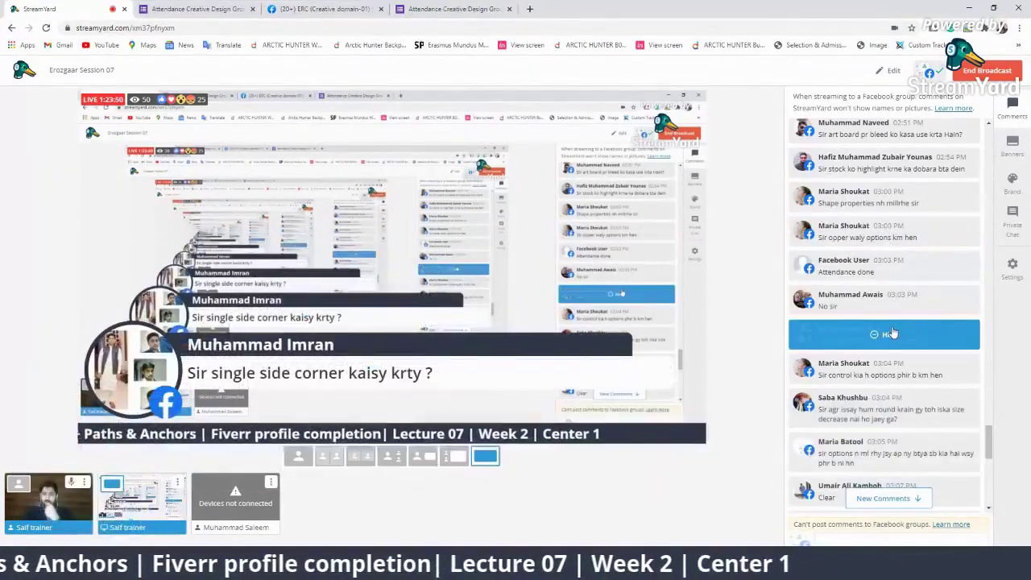
{"action": "scroll", "coordinate": [967, 455], "scroll_direction": "down", "scroll_amount": 10}
{"action": "scroll", "coordinate": [959, 450], "scroll_direction": "down", "scroll_amount": 3}
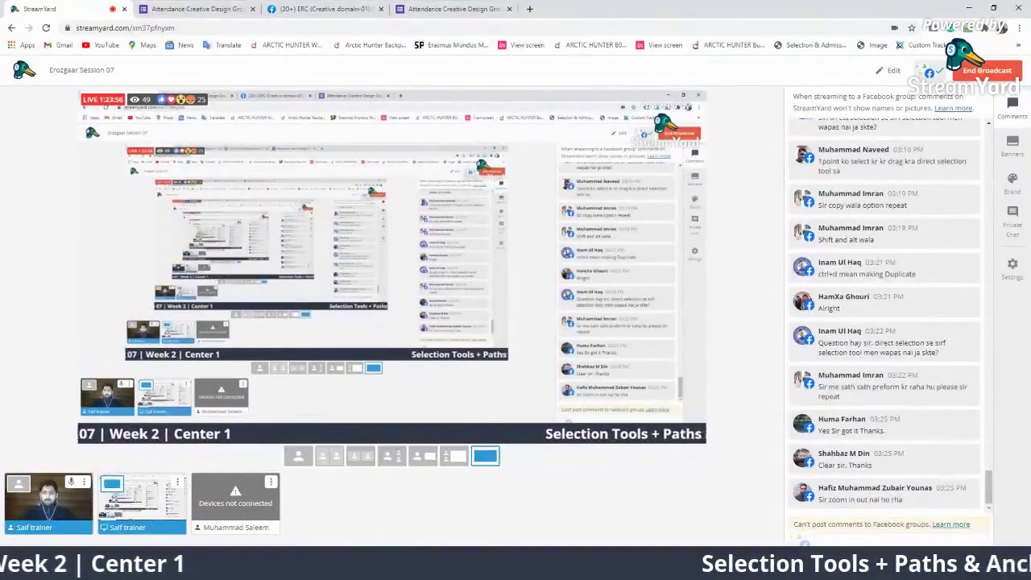
Step: Switch back to Illustrator and demonstrate zooming, ending with the whole artboard in view at 50%
{"action": "key", "text": "alt+Tab"}
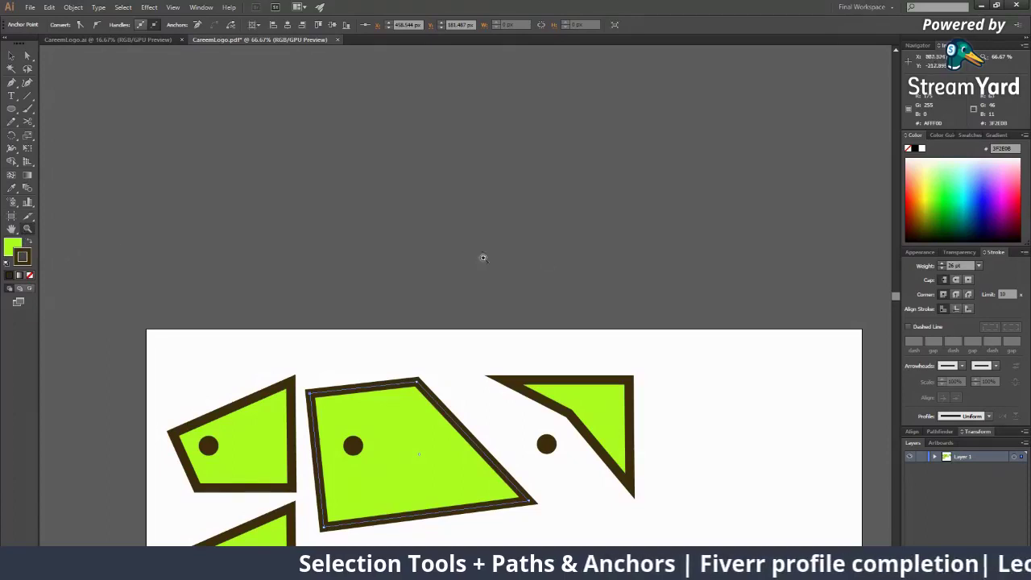
{"action": "left_click_drag", "start_coordinate": [484, 258], "coordinate": [348, 247]}
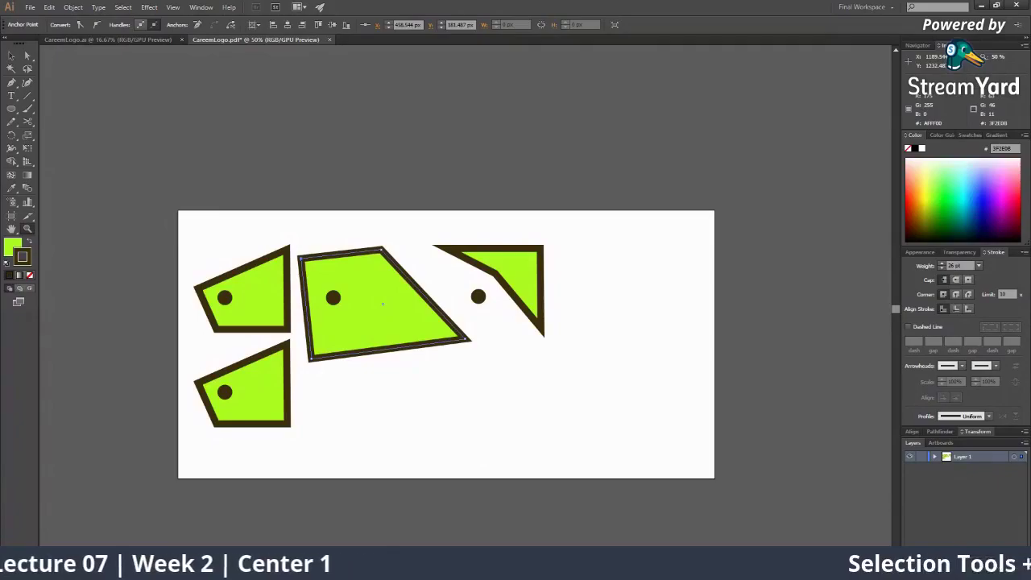
Step: Switch to StreamYard and show and hide the comment "Clear sir. Thanks"
{"action": "key", "text": "alt+Tab"}
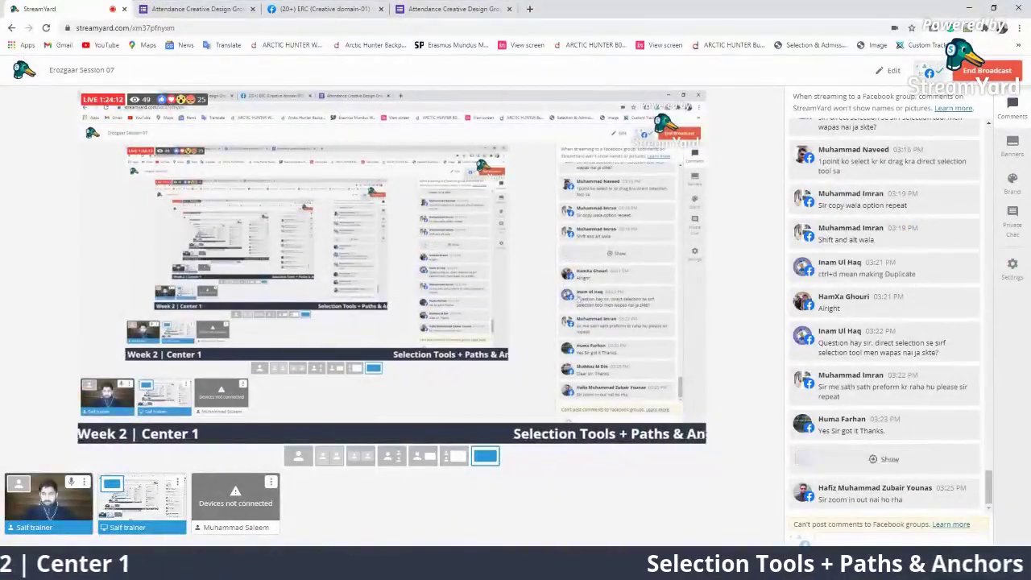
{"action": "left_click", "coordinate": [898, 465]}
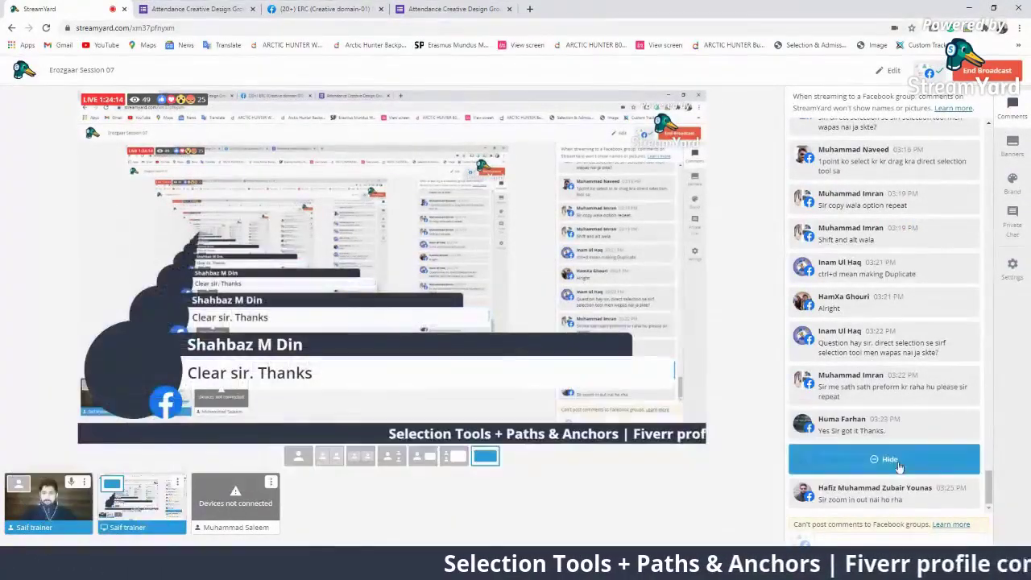
{"action": "left_click", "coordinate": [898, 465]}
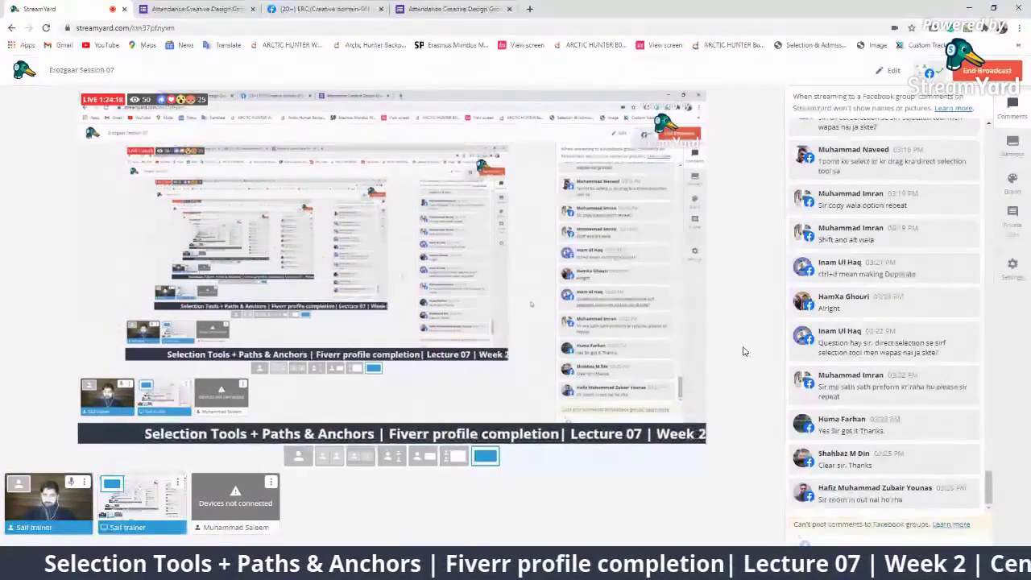
Step: Open a new incognito window and load google.com in it
{"action": "left_click", "coordinate": [1019, 33]}
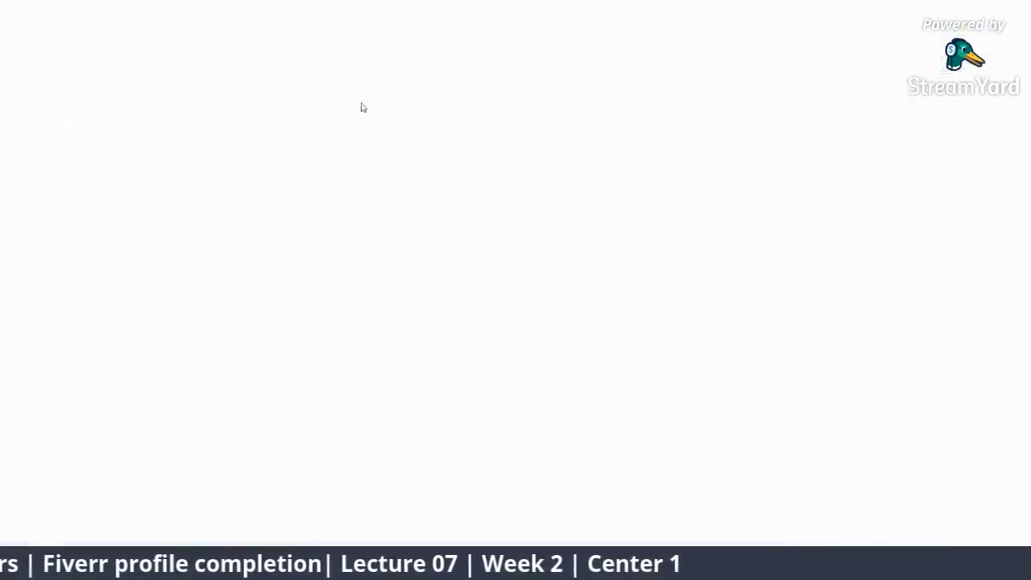
{"action": "type", "text": "goo"}
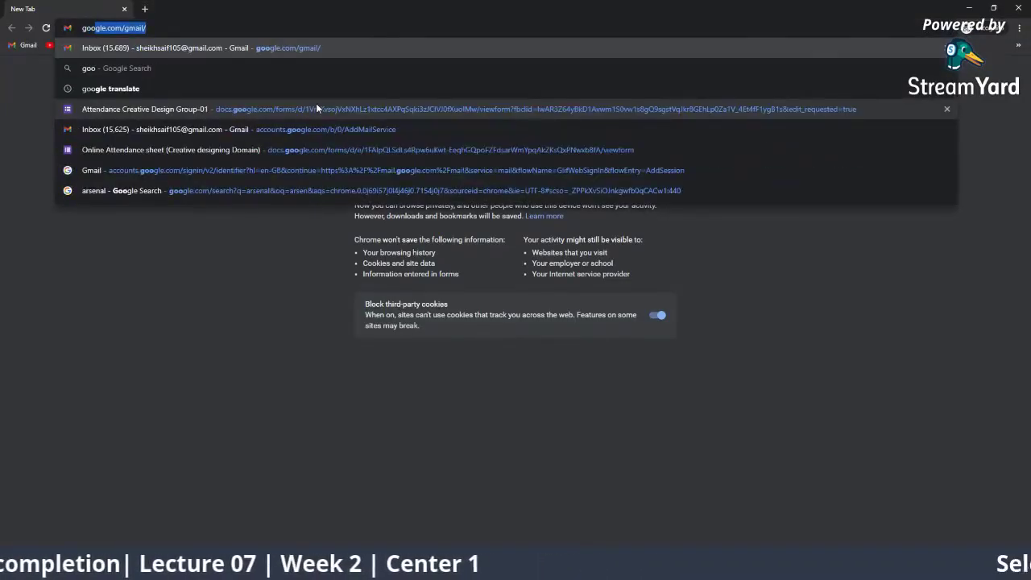
{"action": "type", "text": "gle.com"}
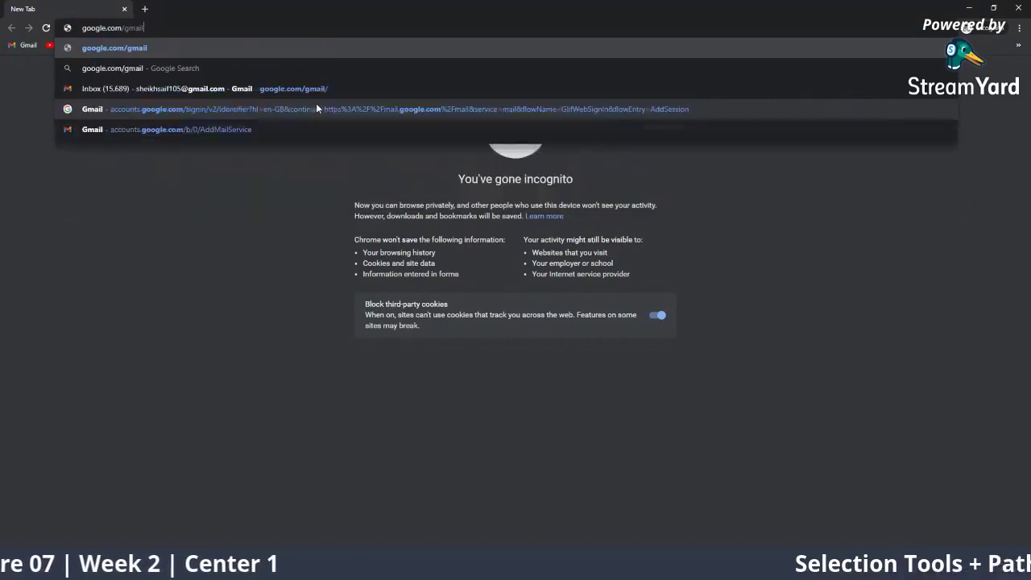
{"action": "key", "text": "Return"}
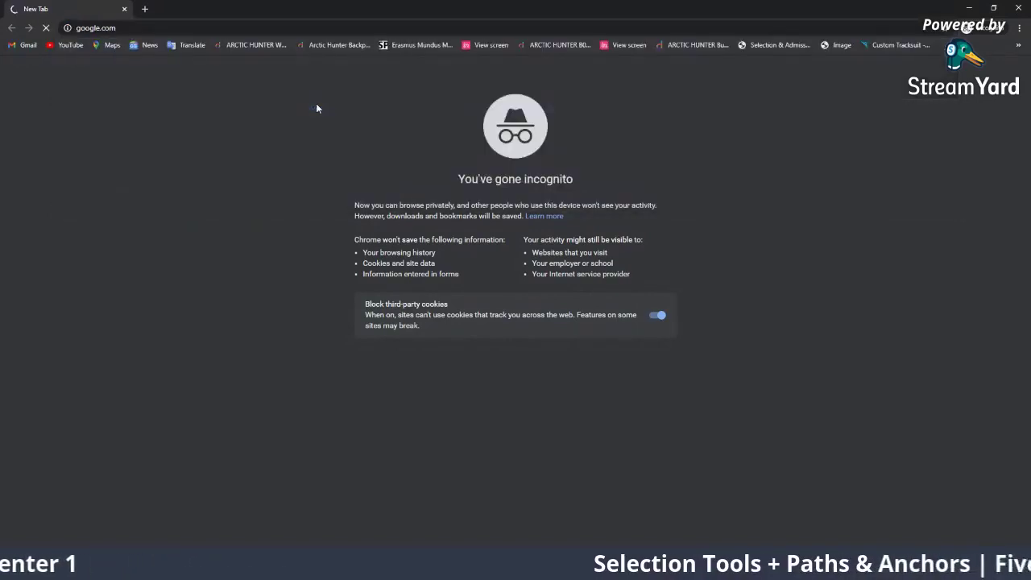
Step: Search Google for "fiverr" and open the Fiverr freelance services marketplace site
{"action": "type", "text": "fiv"}
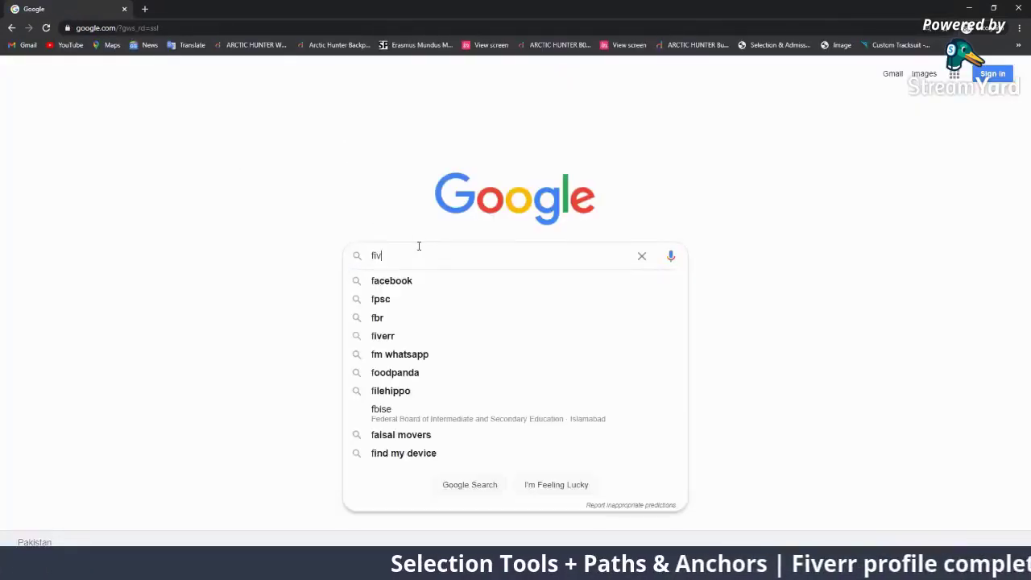
{"action": "type", "text": "err"}
{"action": "key", "text": "Return"}
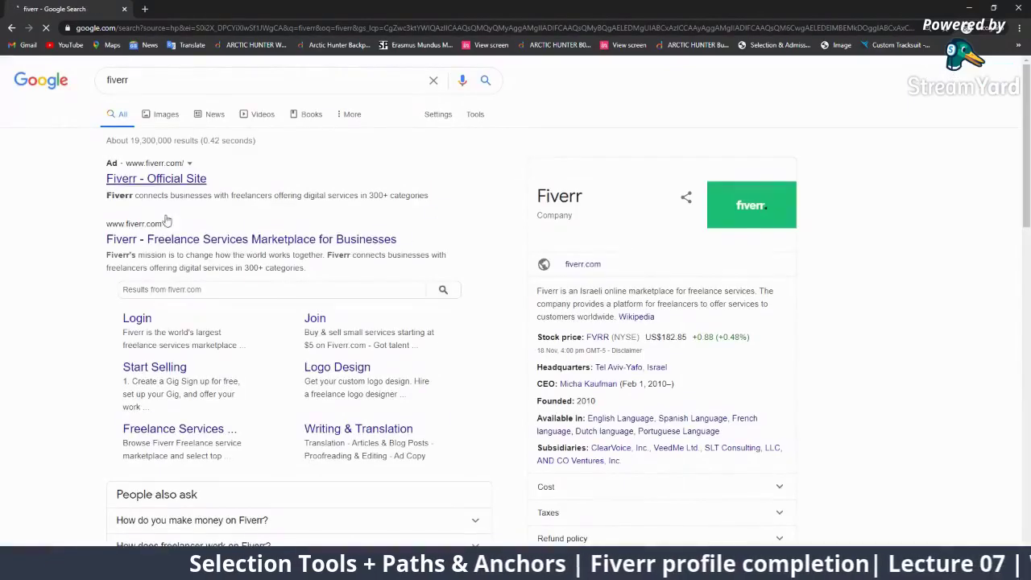
{"action": "left_click", "coordinate": [331, 238]}
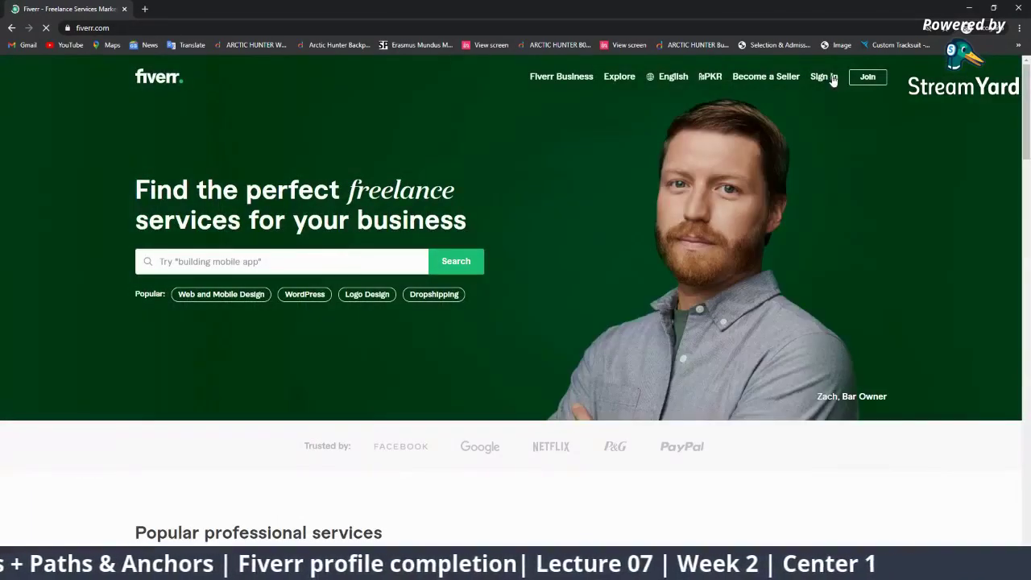
Step: Open the Fiverr sign-in form and enter the account username
{"action": "left_click", "coordinate": [829, 77]}
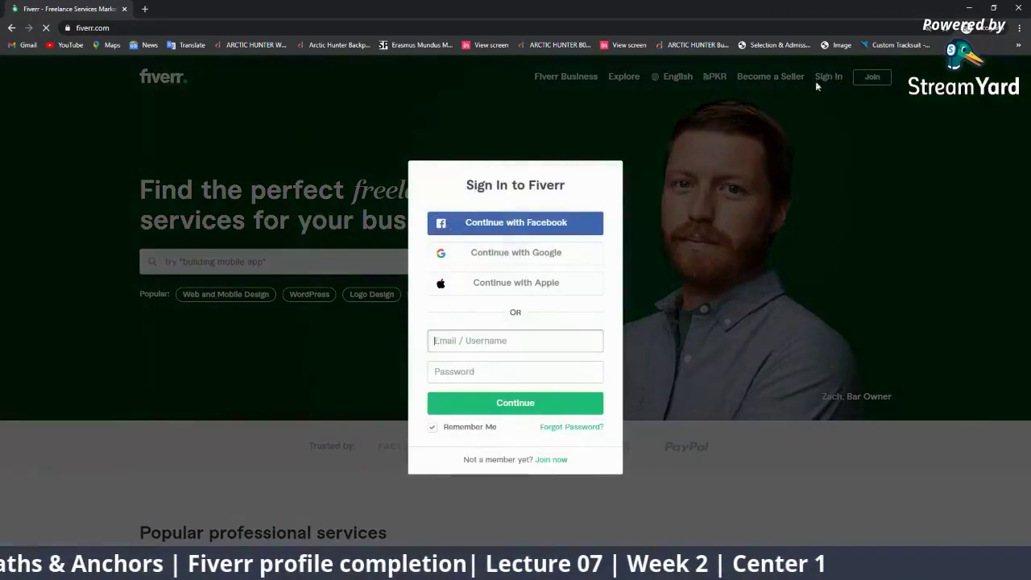
{"action": "left_click", "coordinate": [526, 340]}
{"action": "left_click", "coordinate": [518, 401]}
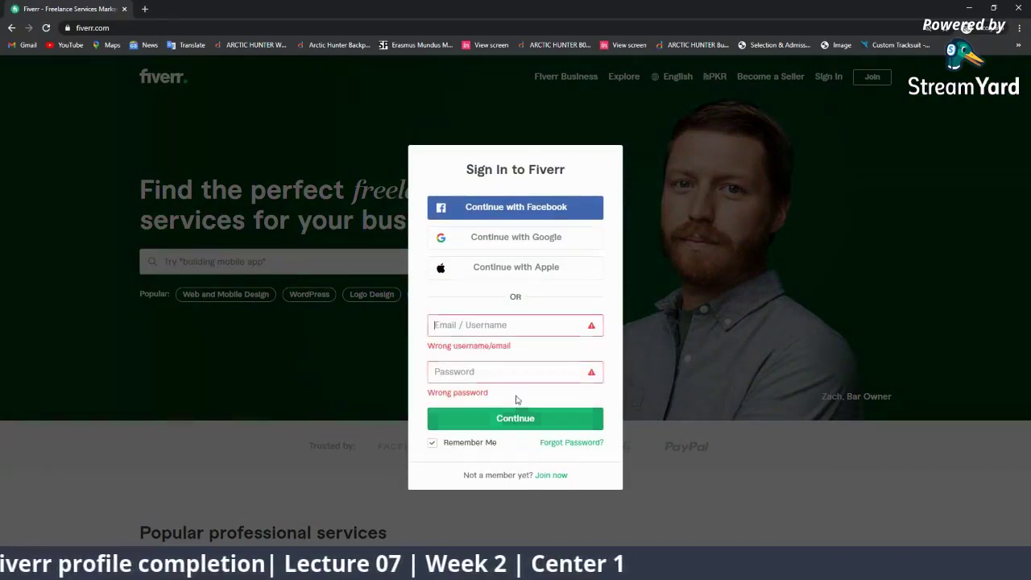
{"action": "type", "text": "s"}
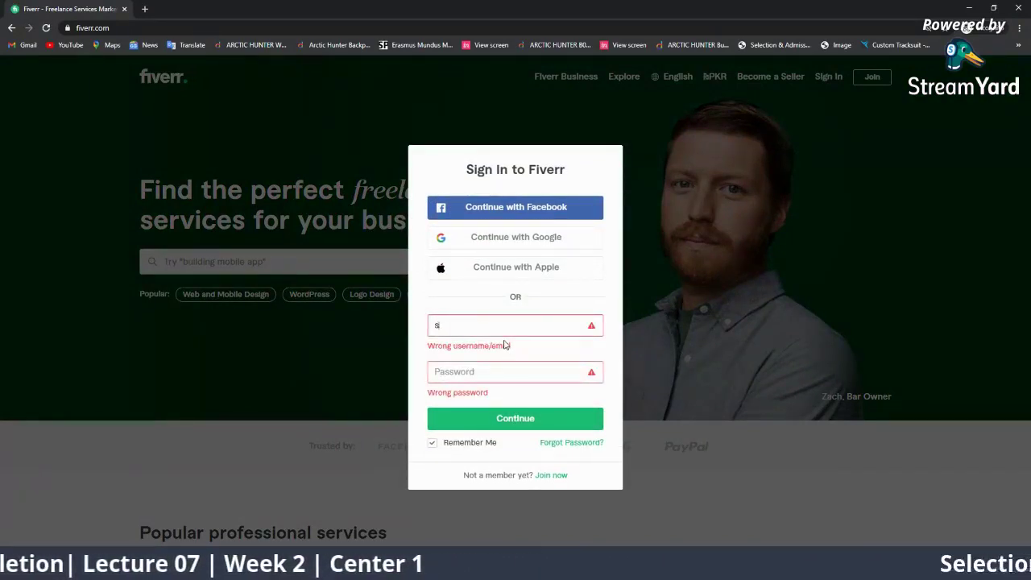
{"action": "type", "text": "park"}
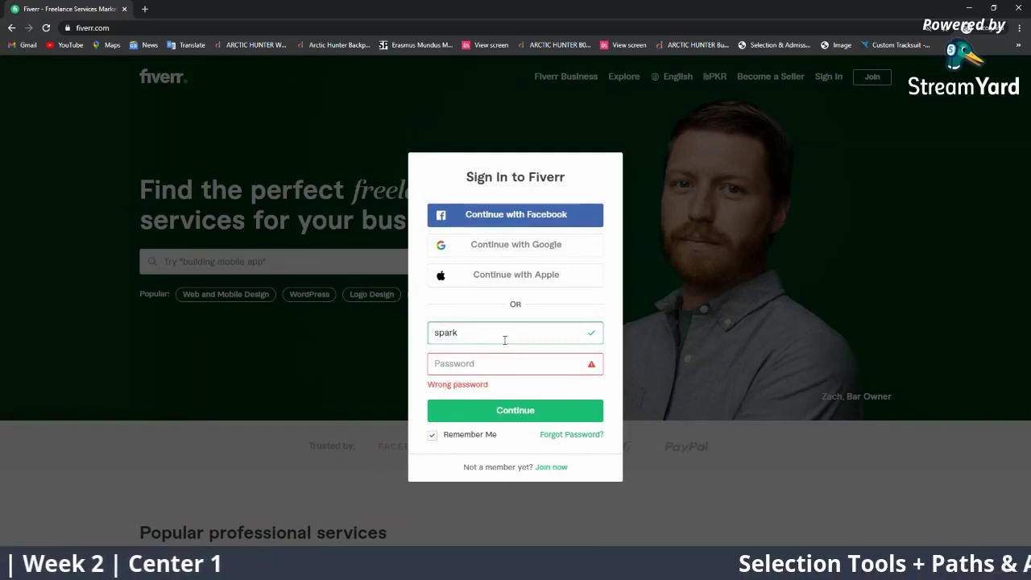
{"action": "type", "text": "studio1"}
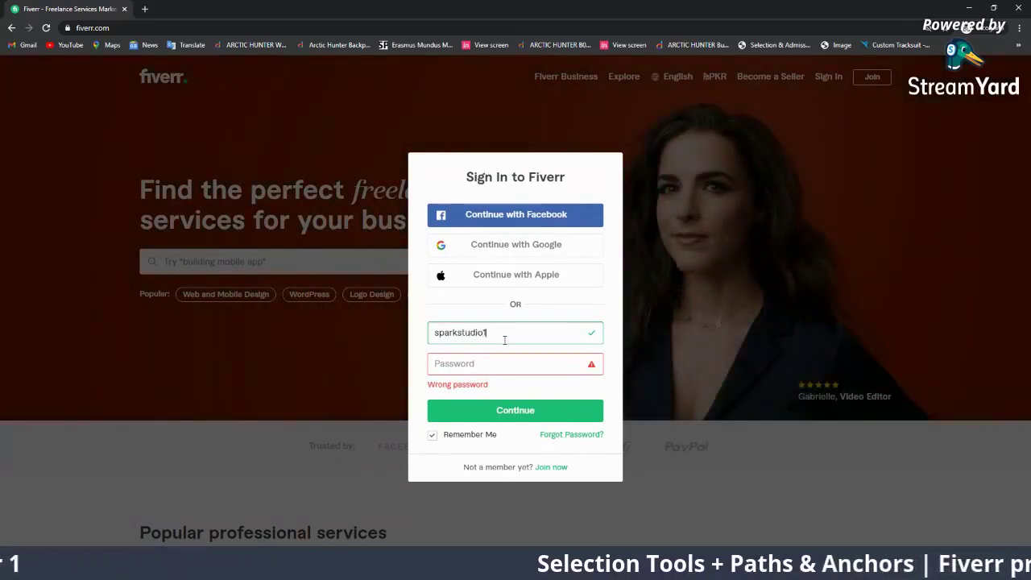
{"action": "type", "text": "218"}
{"action": "key", "text": "BackSpace"}
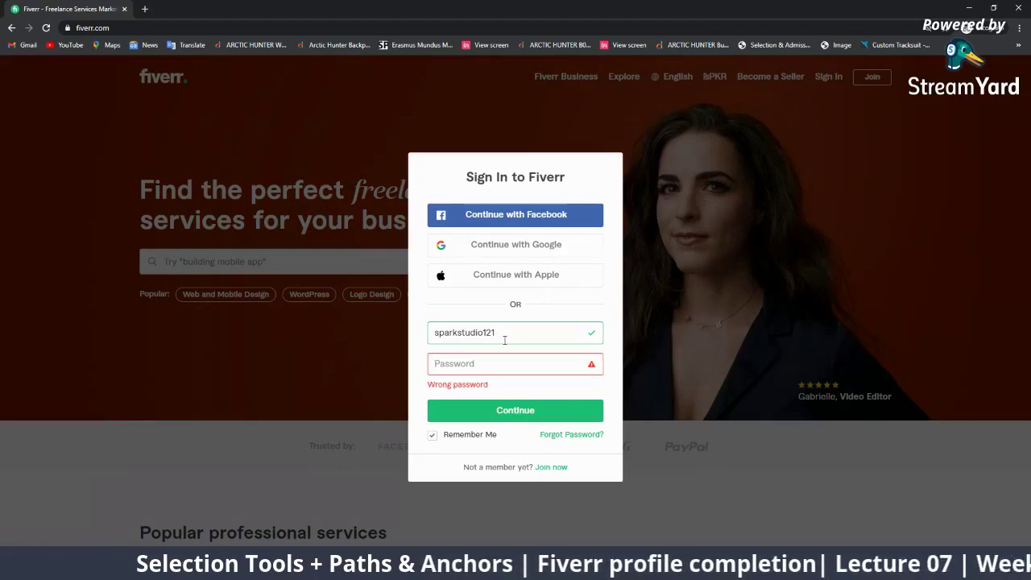
Step: Enter the account password, turn off Remember Me and sign in to the seller dashboard
{"action": "type", "text": "••••••"}
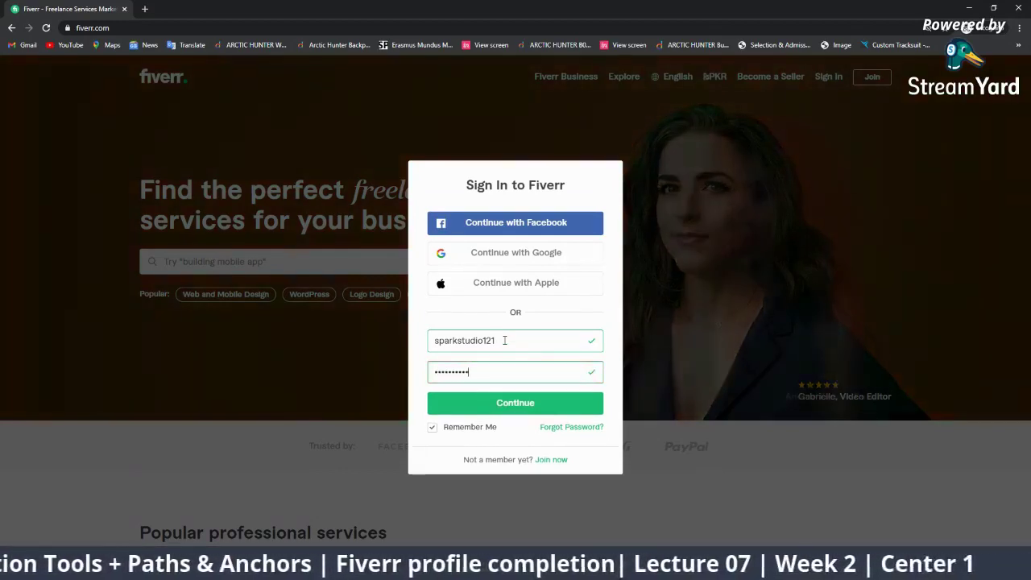
{"action": "left_click", "coordinate": [449, 432]}
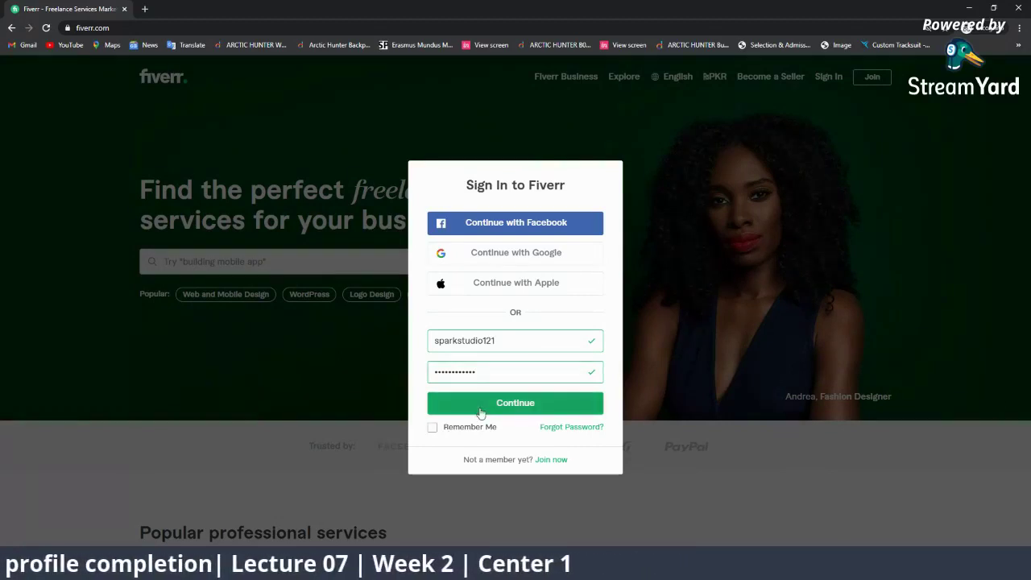
{"action": "left_click", "coordinate": [481, 411]}
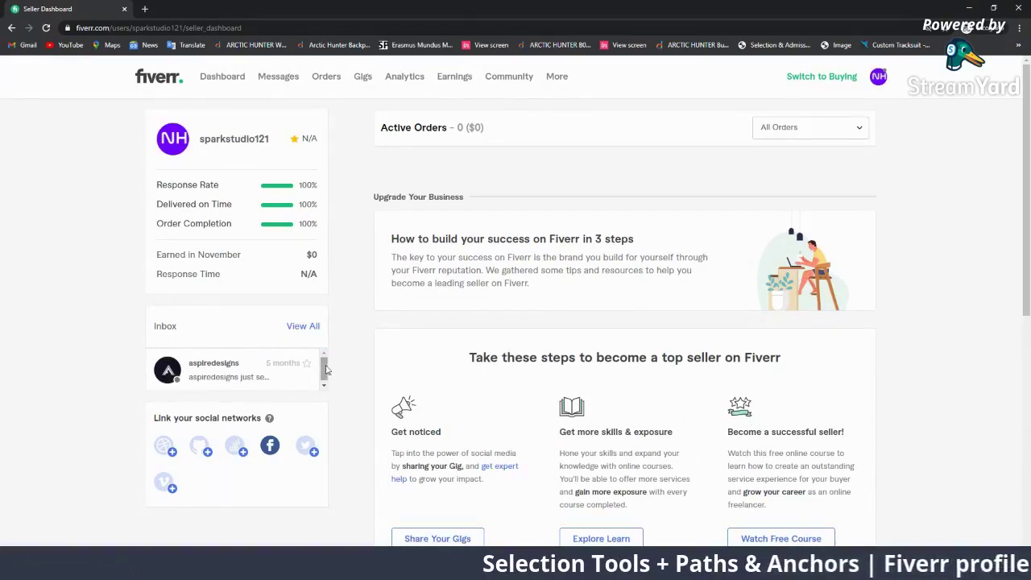
{"action": "scroll", "coordinate": [365, 403], "scroll_direction": "down", "scroll_amount": 3}
{"action": "scroll", "coordinate": [365, 403], "scroll_direction": "up", "scroll_amount": 3}
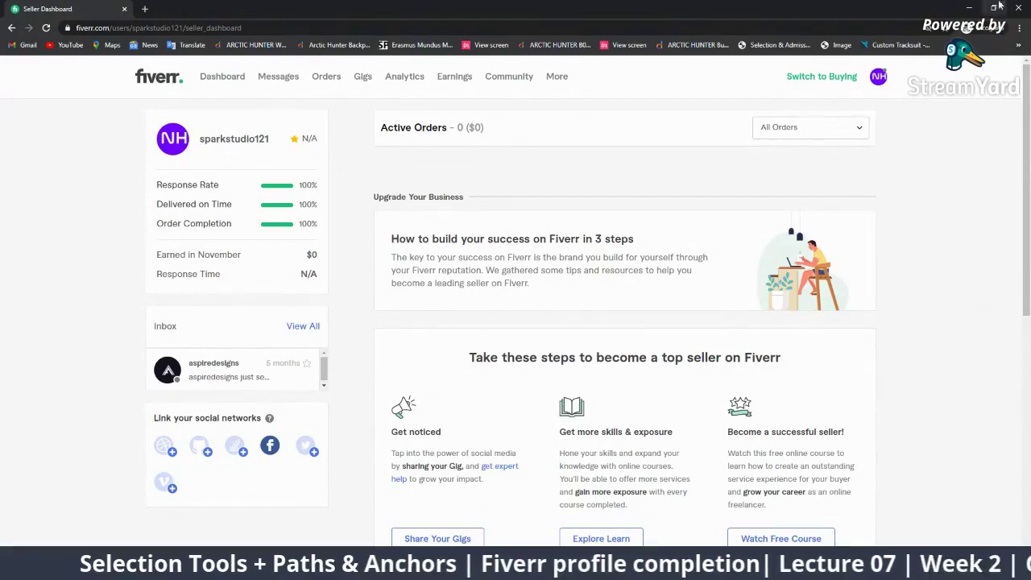
Step: Return to StreamYard, check the latest viewer comments, and show and hide the comment "No question"
{"action": "left_click", "coordinate": [969, 8]}
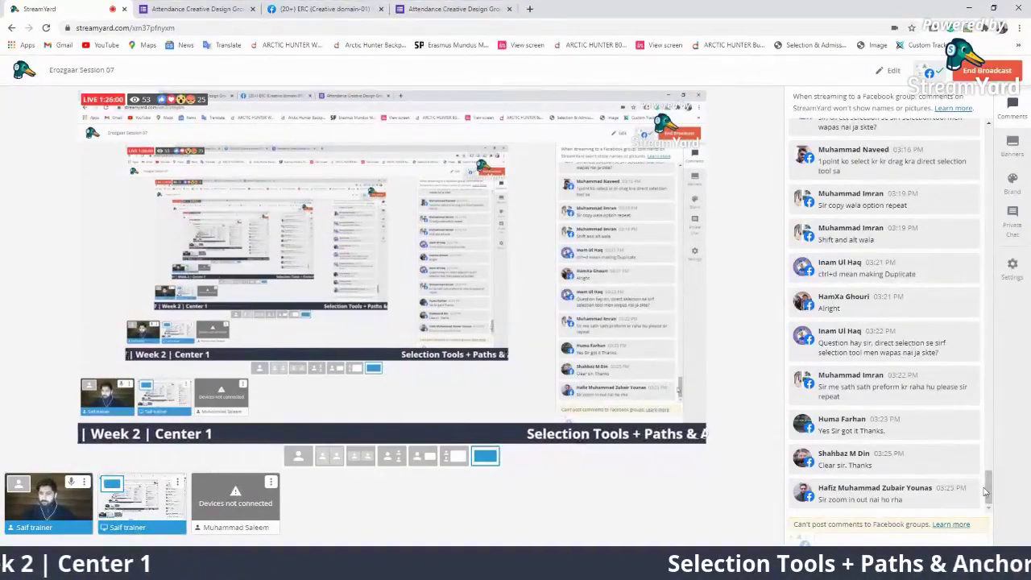
{"action": "scroll", "coordinate": [978, 495], "scroll_direction": "up", "scroll_amount": 5}
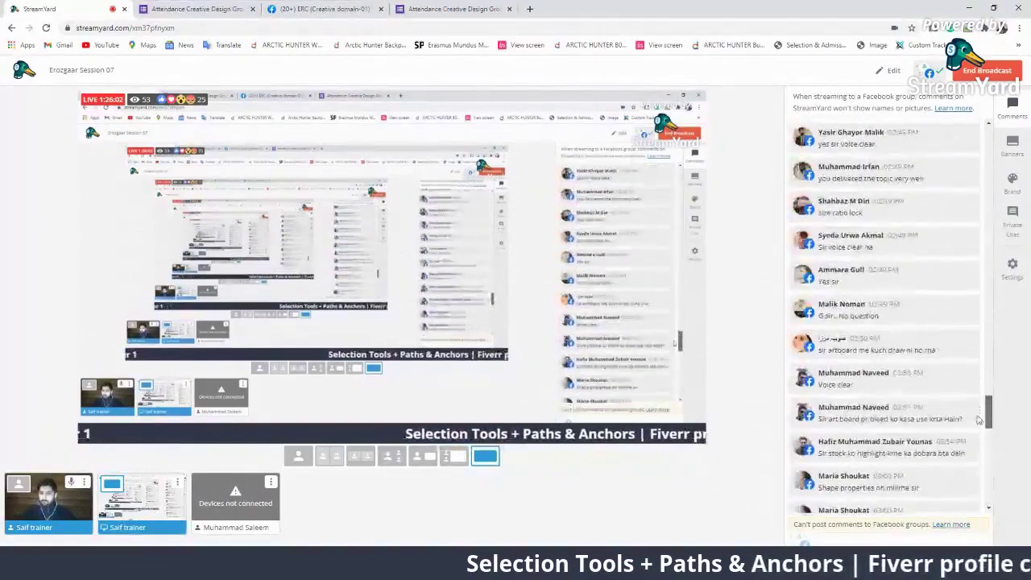
{"action": "scroll", "coordinate": [967, 499], "scroll_direction": "down", "scroll_amount": 5}
{"action": "mouse_move", "coordinate": [936, 365]}
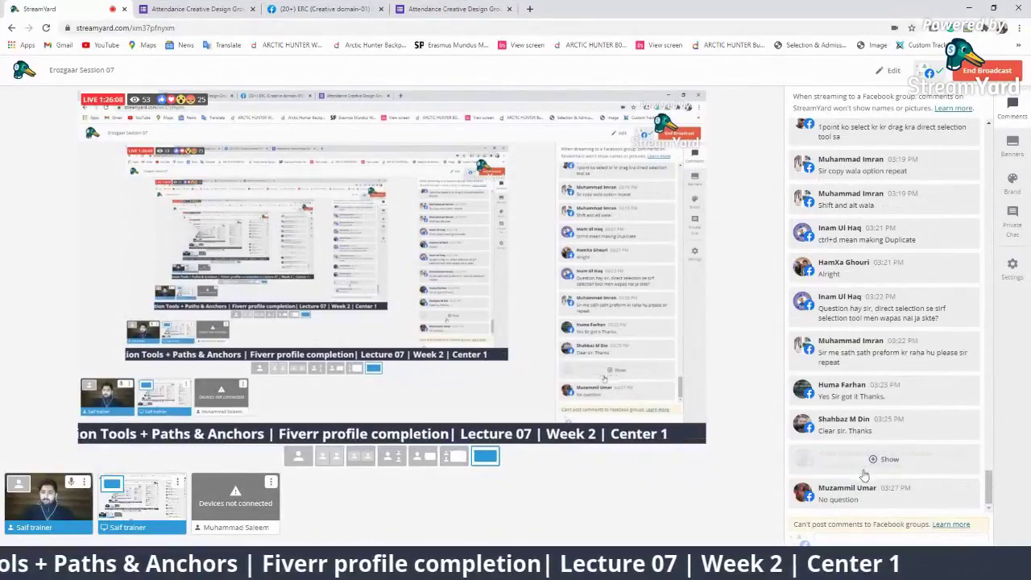
{"action": "left_click", "coordinate": [886, 493]}
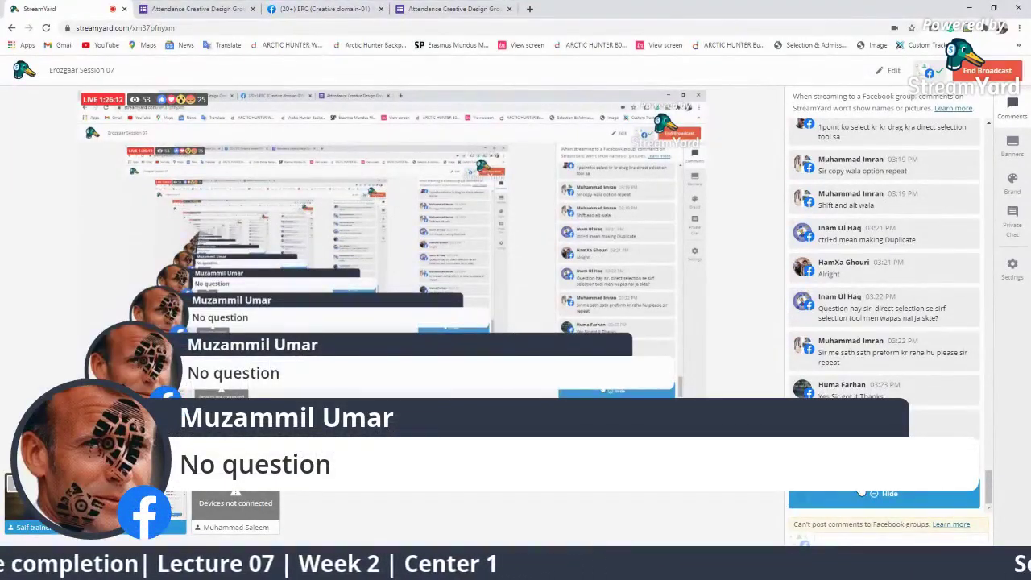
{"action": "left_click", "coordinate": [883, 493]}
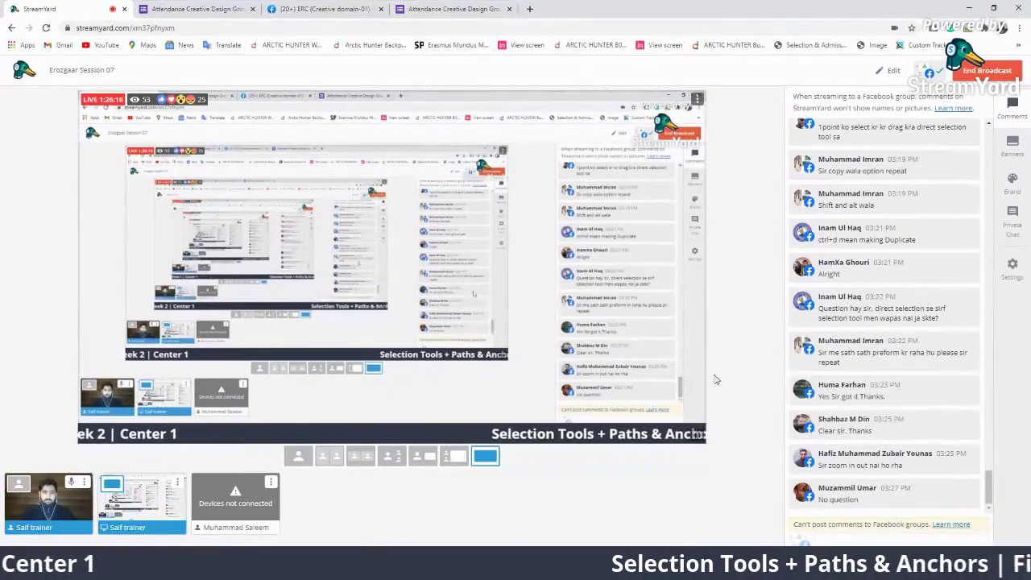
Step: Switch from StreamYard to the Fiverr window and change the account to buying mode
{"action": "mouse_move", "coordinate": [930, 412]}
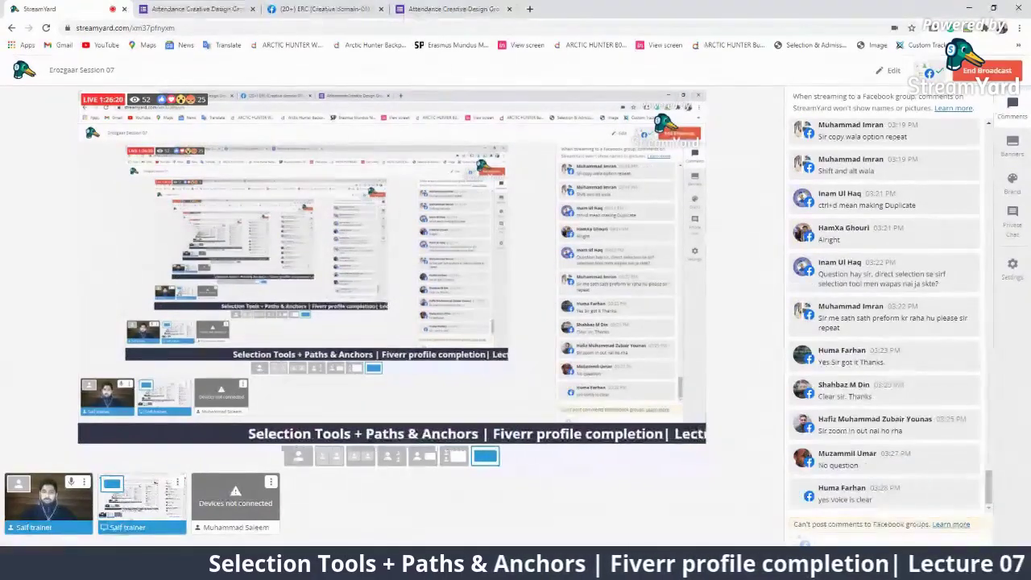
{"action": "mouse_move", "coordinate": [761, 544]}
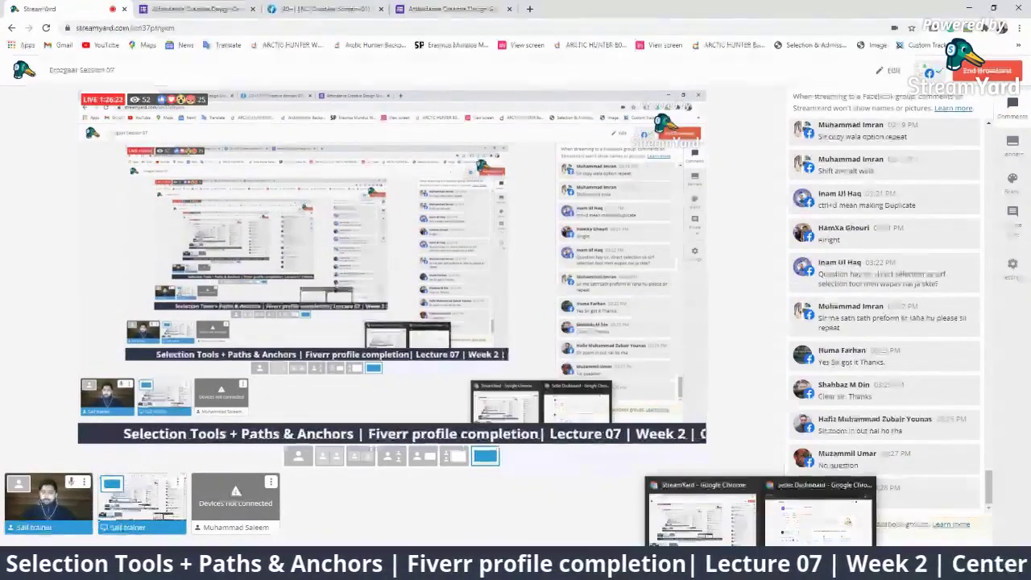
{"action": "left_click", "coordinate": [816, 519]}
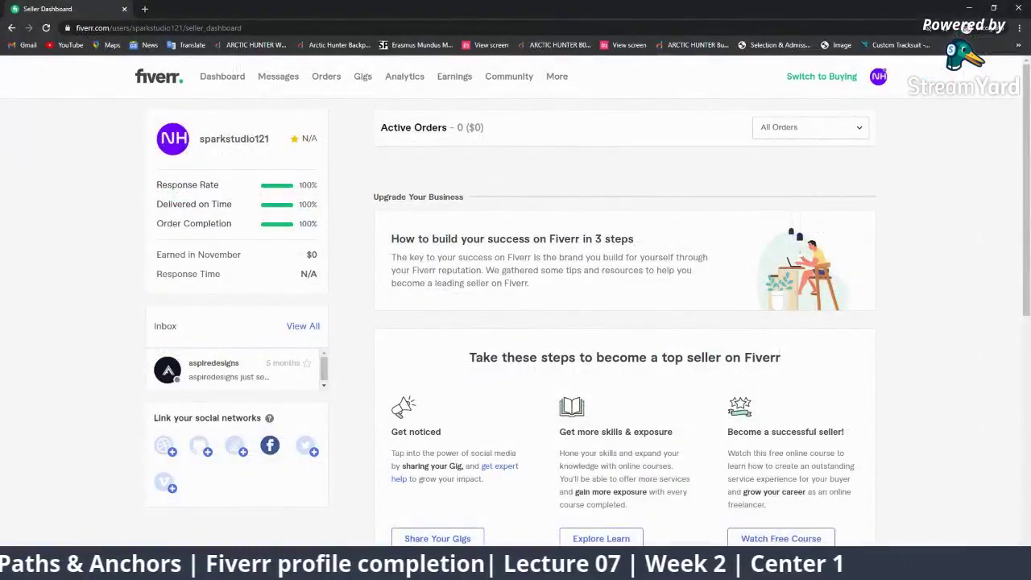
{"action": "left_click", "coordinate": [701, 520]}
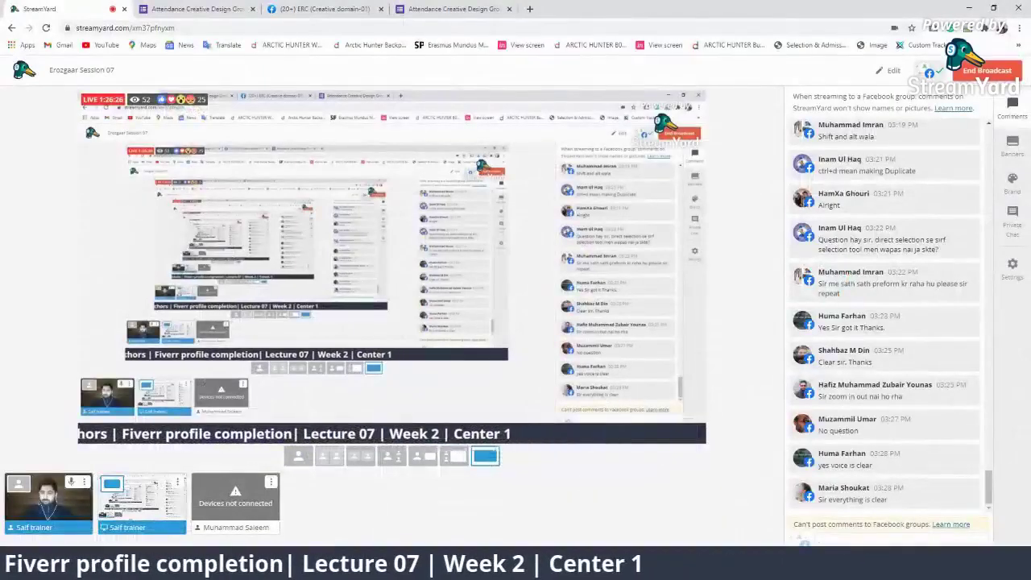
{"action": "left_click", "coordinate": [816, 520]}
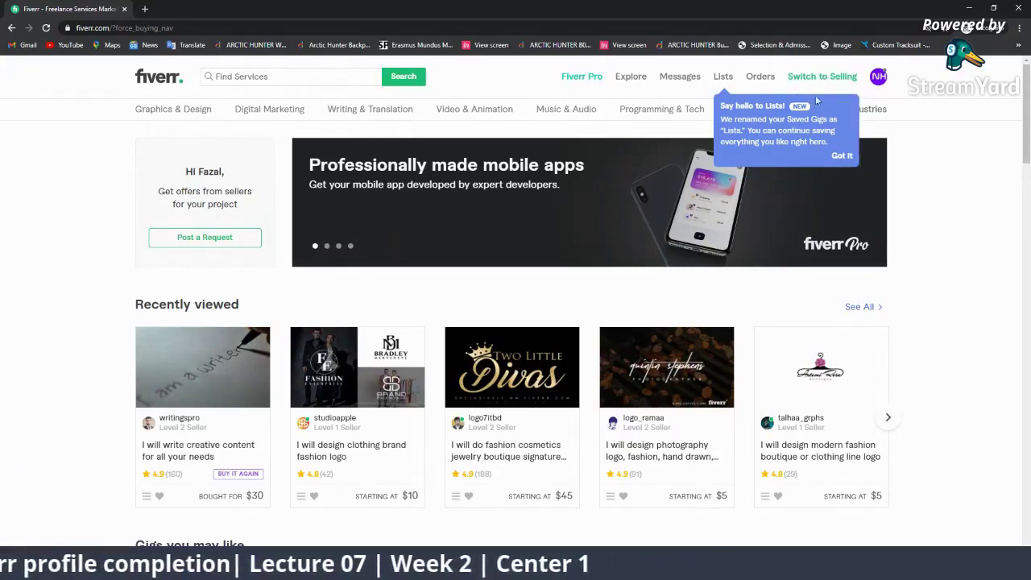
Step: Dismiss the Lists notice and look through the suggested gigs on the Fiverr buyer homepage
{"action": "left_click", "coordinate": [843, 155]}
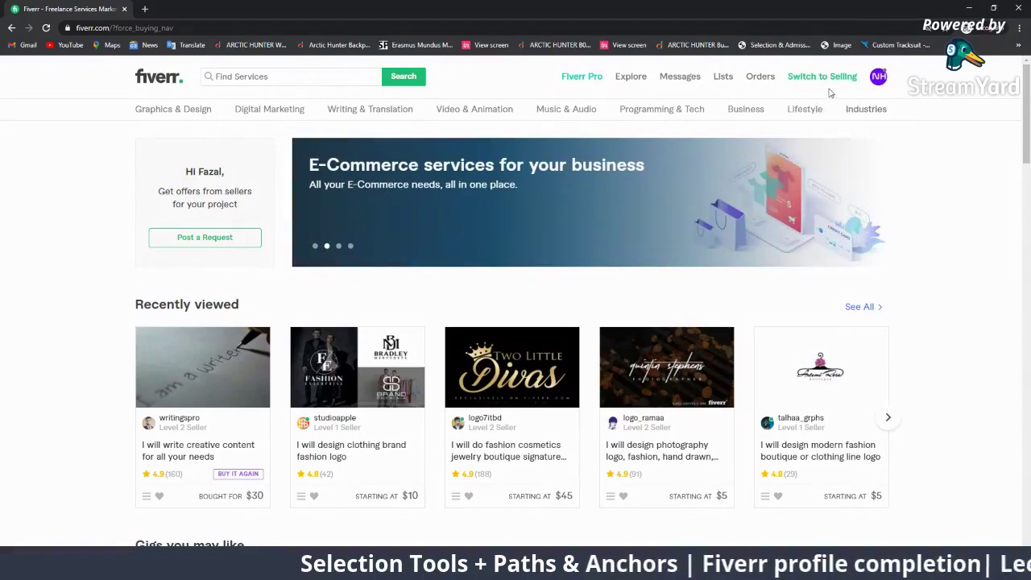
{"action": "scroll", "coordinate": [415, 288], "scroll_direction": "down", "scroll_amount": 7}
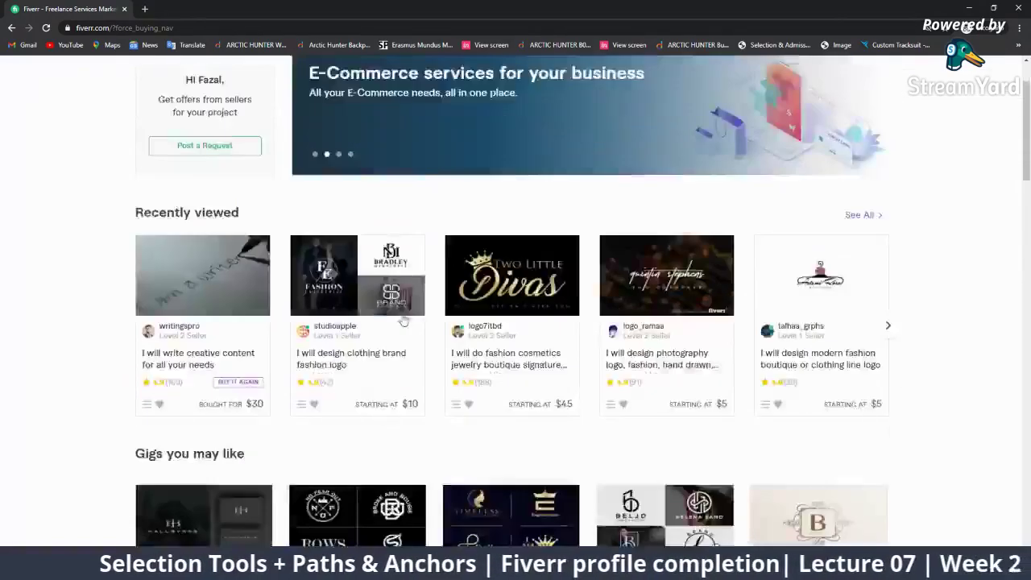
{"action": "scroll", "coordinate": [375, 283], "scroll_direction": "down", "scroll_amount": 3}
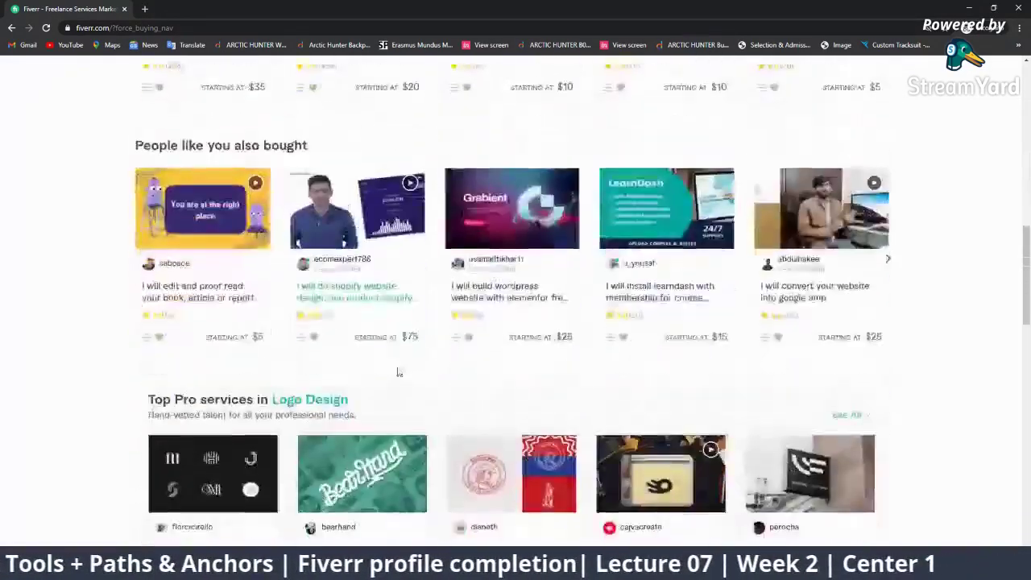
{"action": "scroll", "coordinate": [396, 373], "scroll_direction": "up", "scroll_amount": 9}
{"action": "scroll", "coordinate": [361, 371], "scroll_direction": "up", "scroll_amount": 2}
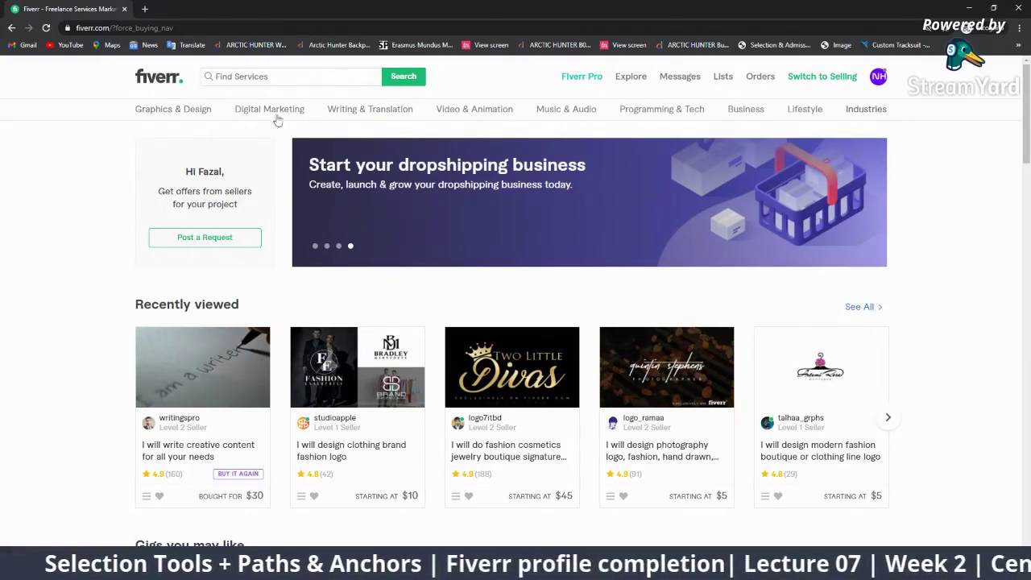
Step: Enter "logo design" in the service search without running it, and switch the account back to selling mode
{"action": "left_click", "coordinate": [288, 80]}
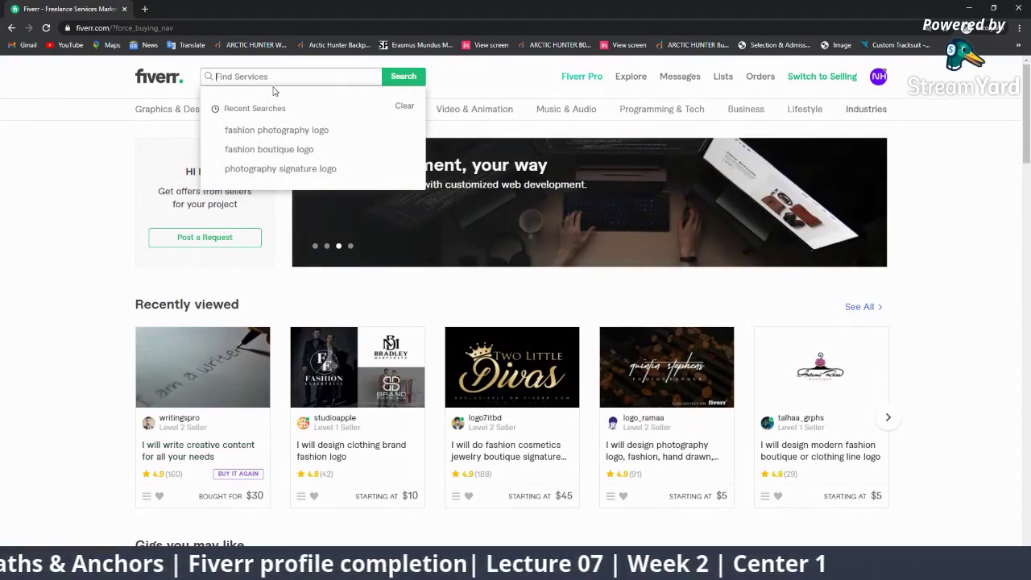
{"action": "type", "text": "logo"}
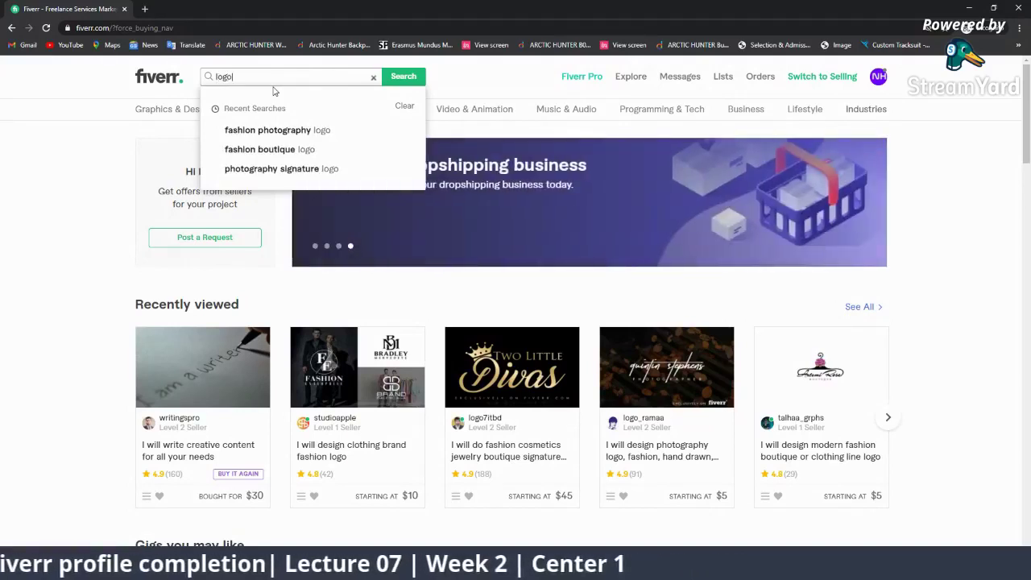
{"action": "type", "text": " design"}
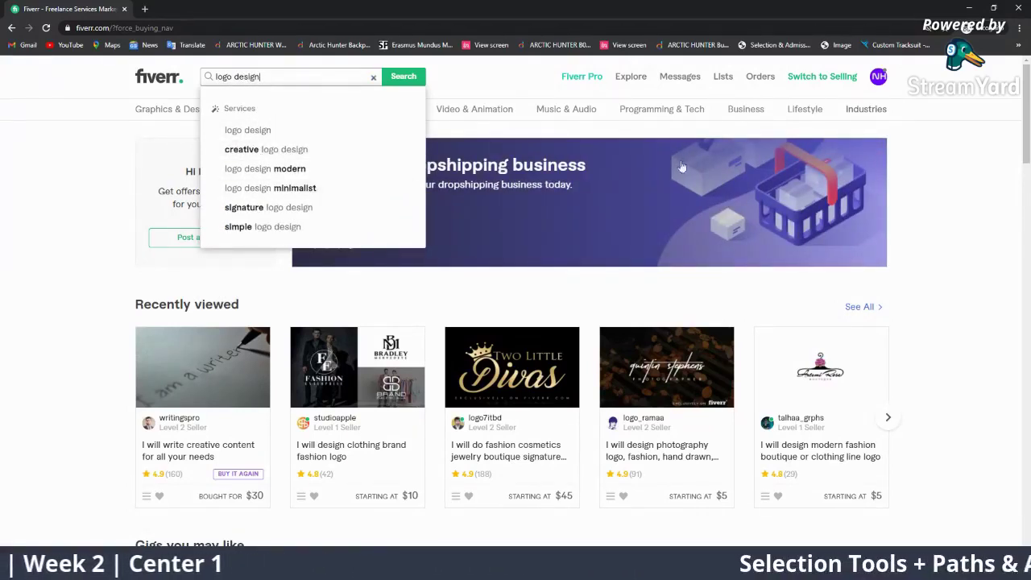
{"action": "left_click", "coordinate": [798, 86]}
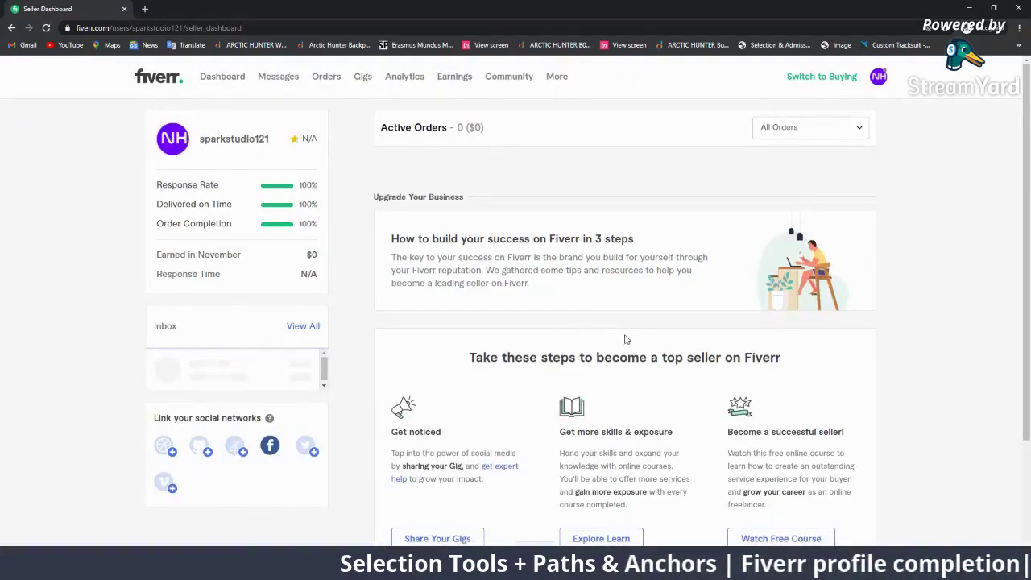
Step: Look through the Fiverr seller dashboard, from the account statistics down to the footer links
{"action": "scroll", "coordinate": [483, 333], "scroll_direction": "down", "scroll_amount": 6}
{"action": "scroll", "coordinate": [575, 392], "scroll_direction": "up", "scroll_amount": 6}
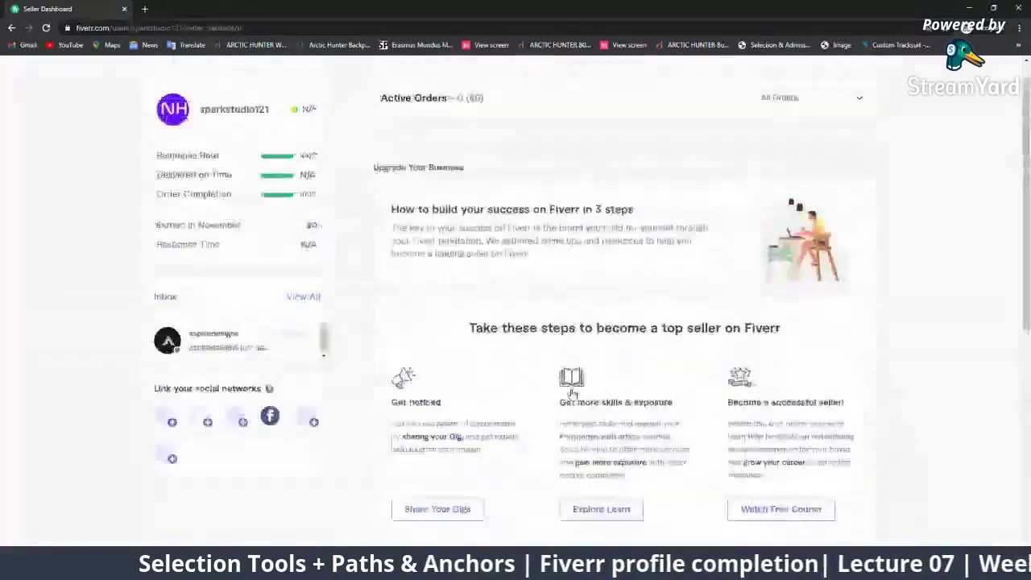
{"action": "left_click", "coordinate": [236, 85]}
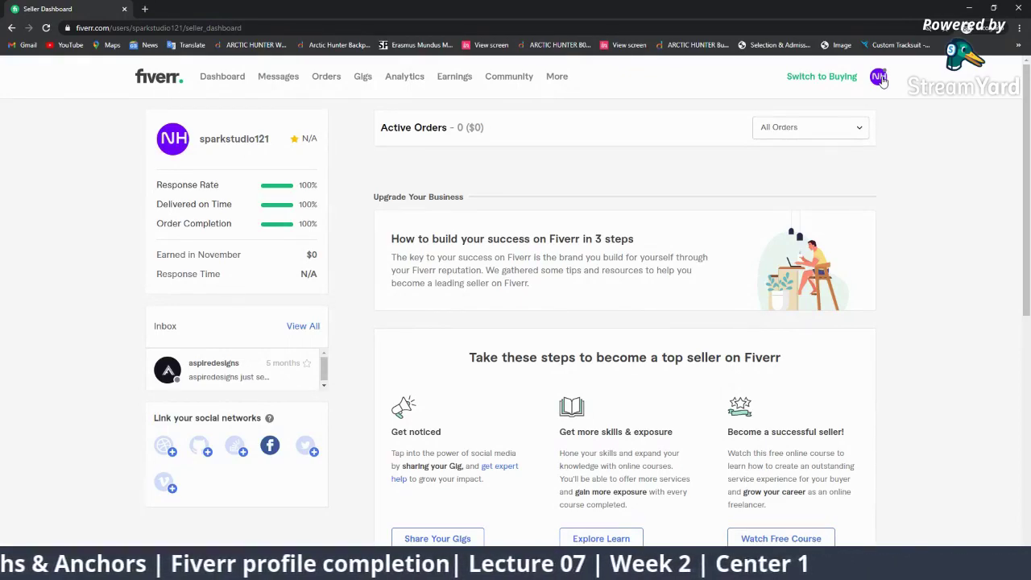
{"action": "scroll", "coordinate": [484, 258], "scroll_direction": "down", "scroll_amount": 5}
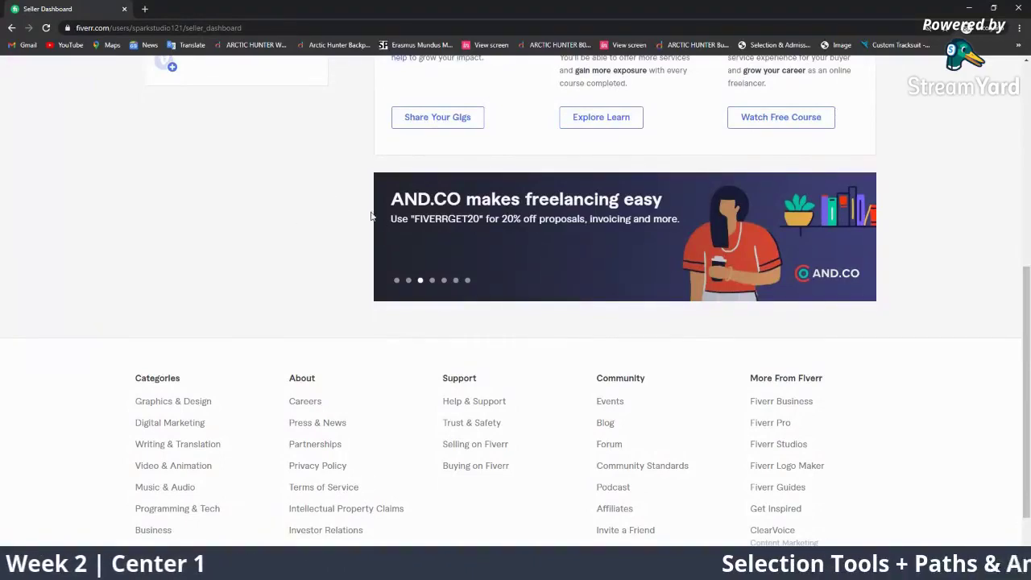
{"action": "scroll", "coordinate": [395, 242], "scroll_direction": "up", "scroll_amount": 1}
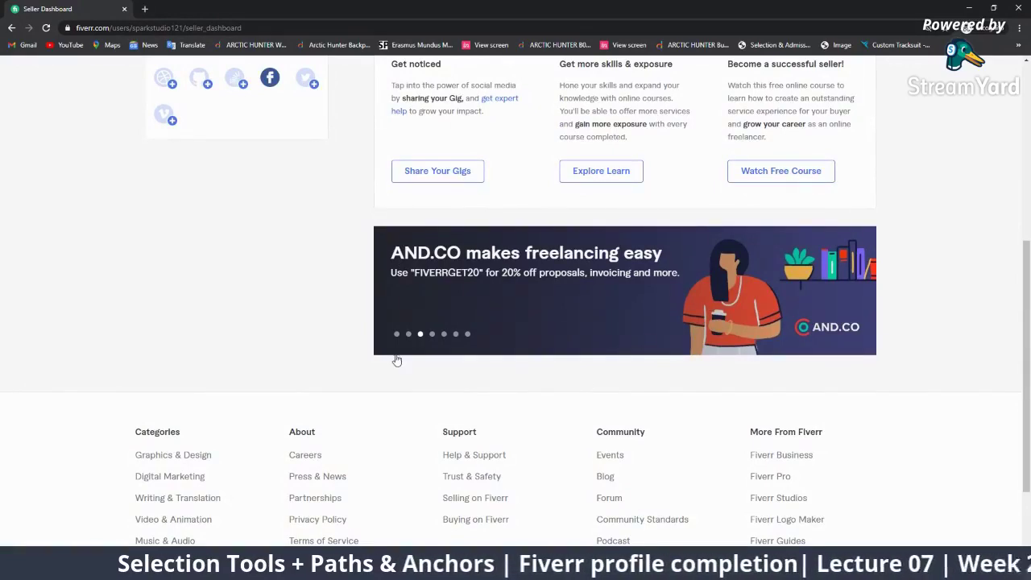
{"action": "scroll", "coordinate": [585, 440], "scroll_direction": "up", "scroll_amount": 7}
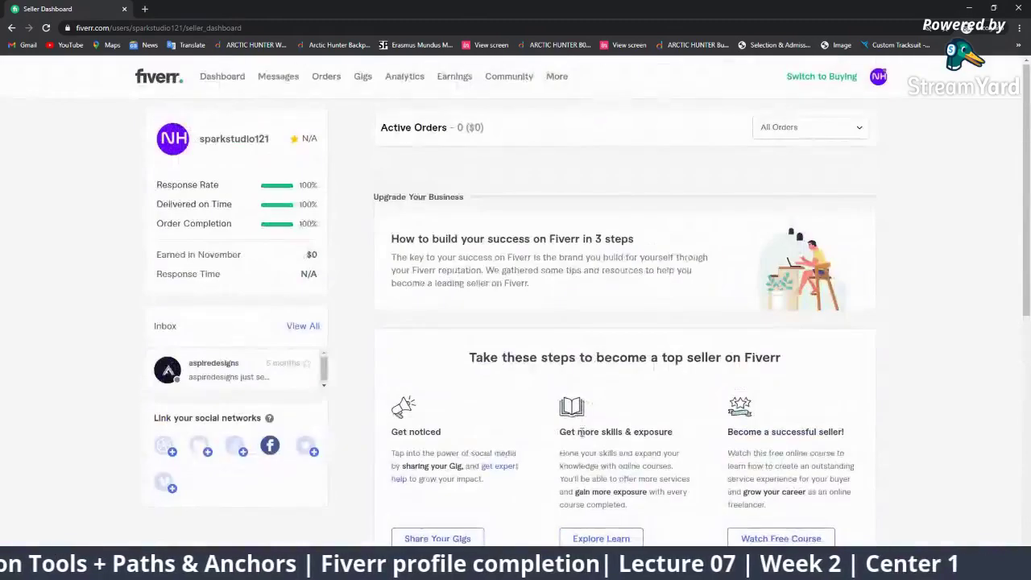
Step: Open the seller's own Fiverr profile page to view its draft gigs, and bring up the account options
{"action": "left_click", "coordinate": [880, 78]}
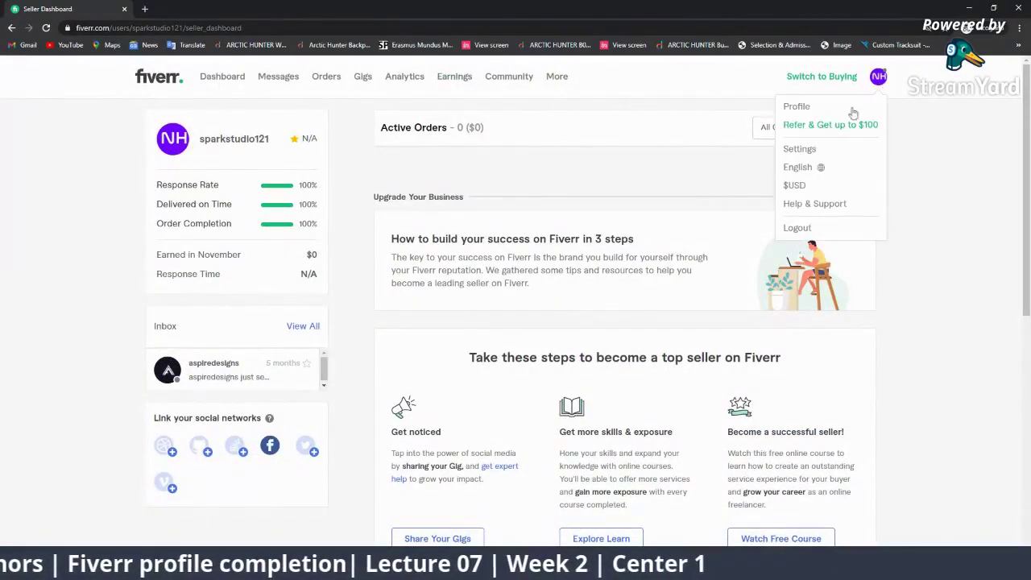
{"action": "left_click", "coordinate": [791, 107]}
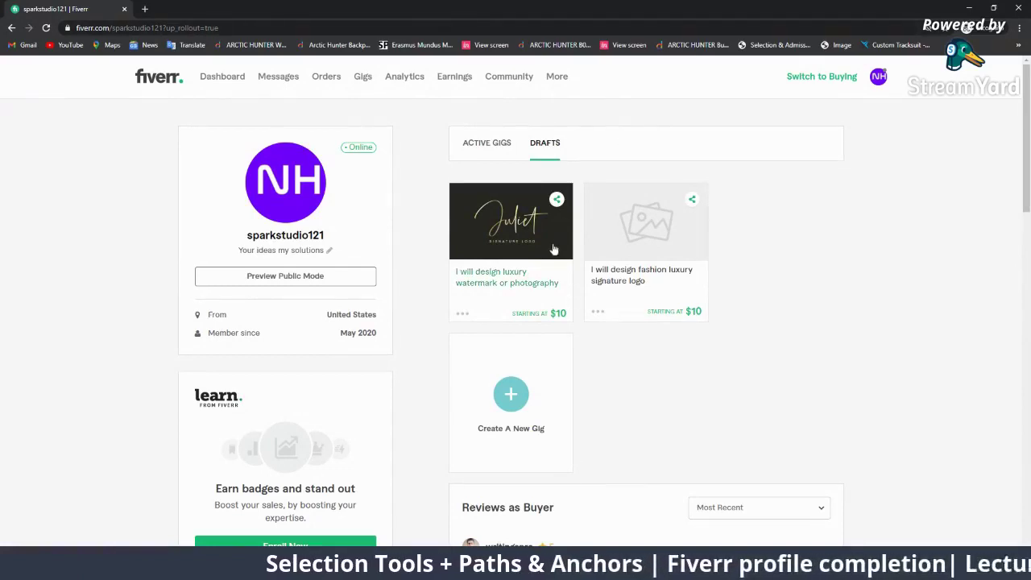
{"action": "left_click", "coordinate": [878, 76]}
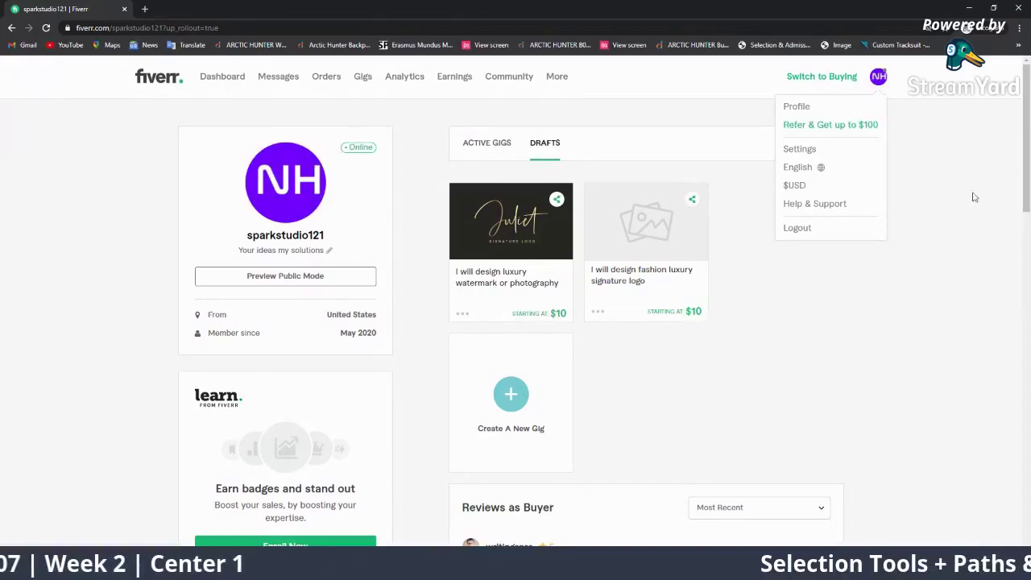
Step: Return to StreamYard, show and hide the "switch to buy" comment, and show the comment about the link policy violation
{"action": "left_click", "coordinate": [969, 8]}
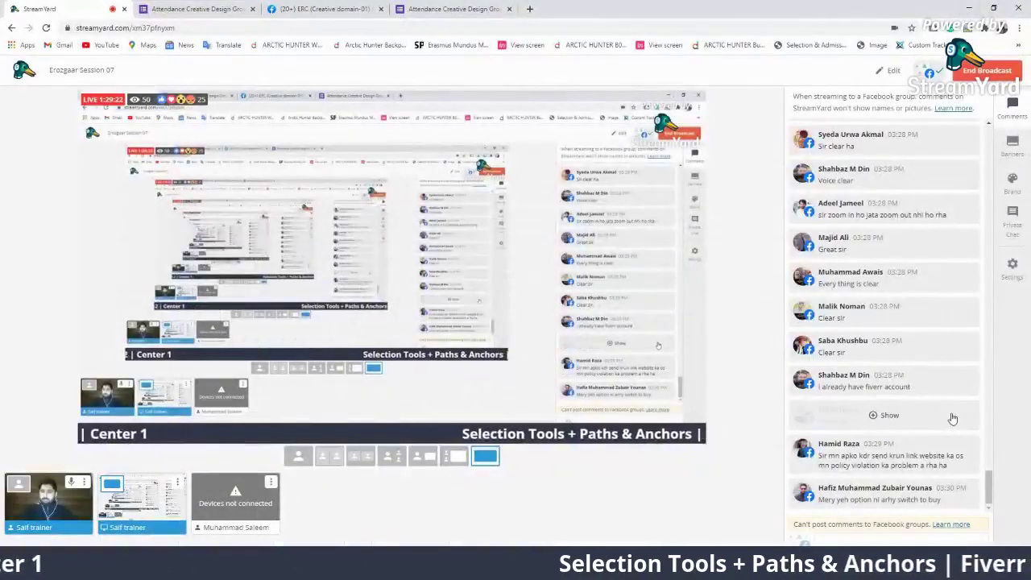
{"action": "left_click", "coordinate": [943, 495]}
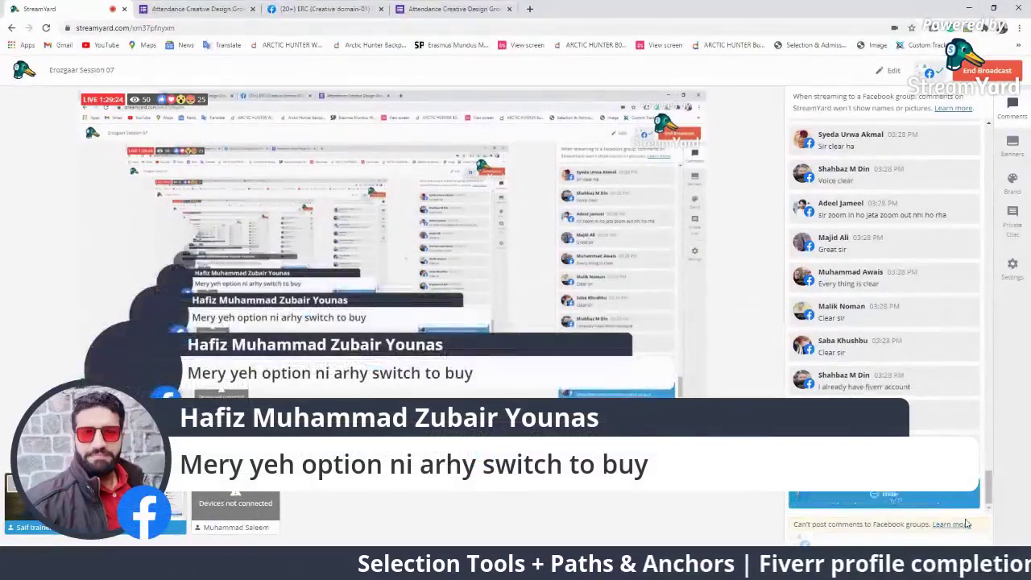
{"action": "mouse_move", "coordinate": [940, 509]}
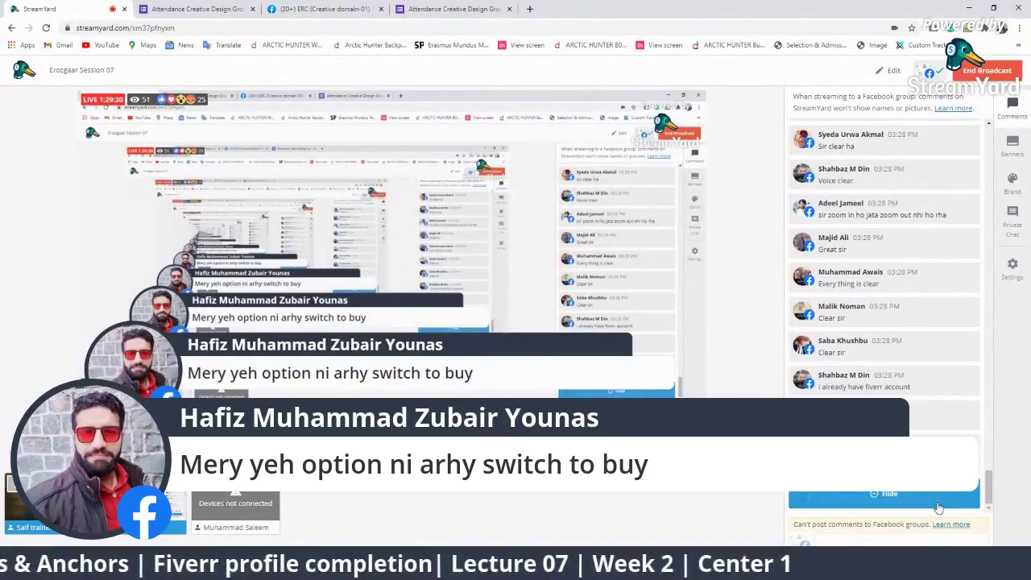
{"action": "left_click", "coordinate": [914, 506]}
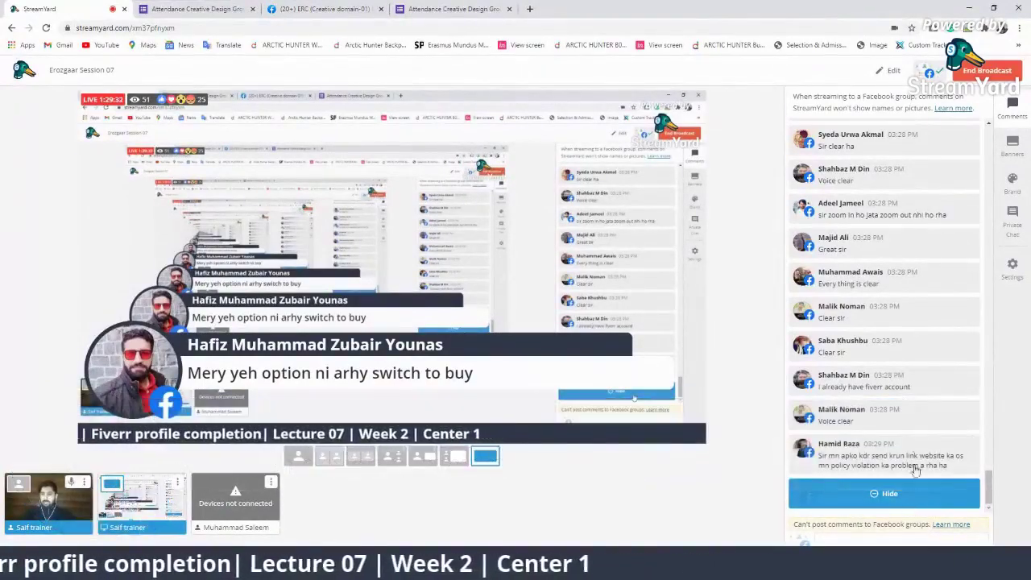
{"action": "left_click", "coordinate": [915, 471]}
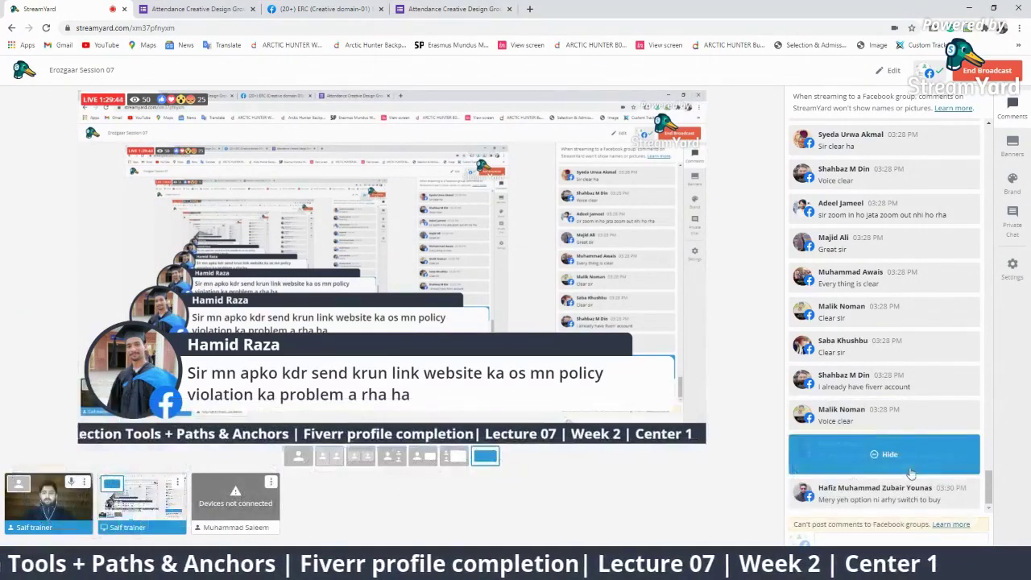
Step: Search Google for "bitly" in a new browser tab and open the Bitly URL Shortener website
{"action": "left_click", "coordinate": [529, 9]}
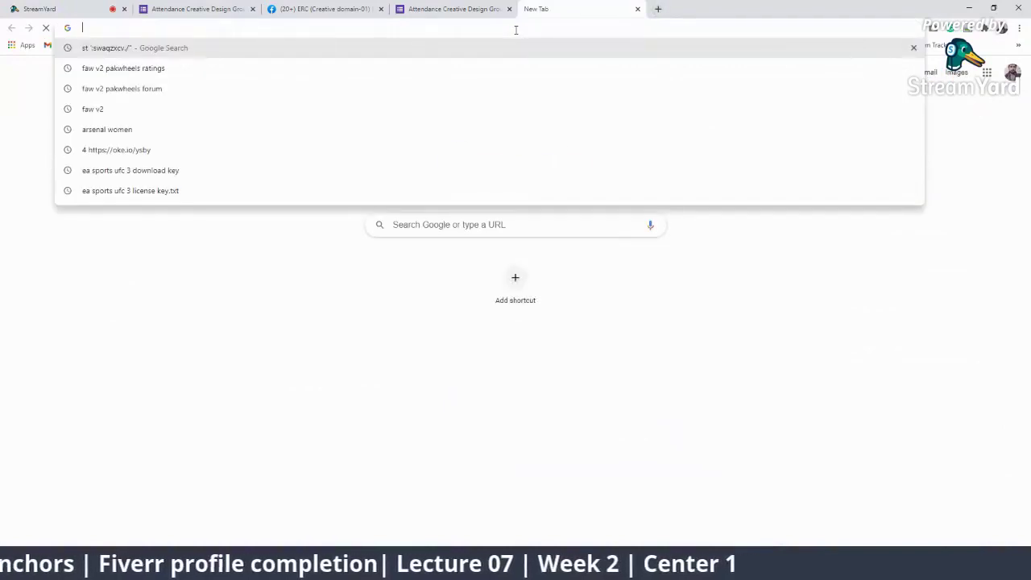
{"action": "type", "text": "bitly"}
{"action": "key", "text": "Delete"}
{"action": "key", "text": "Return"}
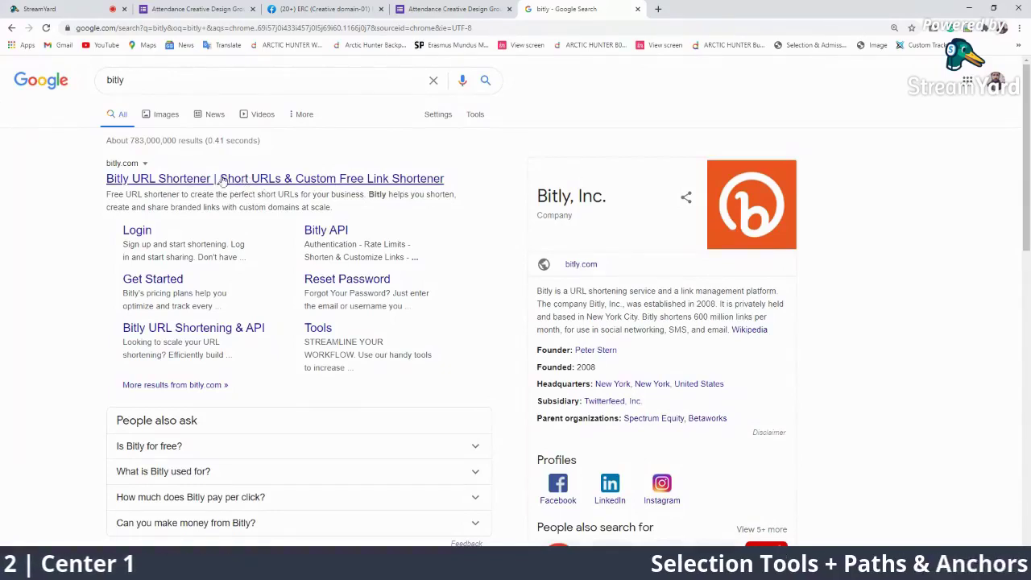
{"action": "left_click", "coordinate": [251, 182]}
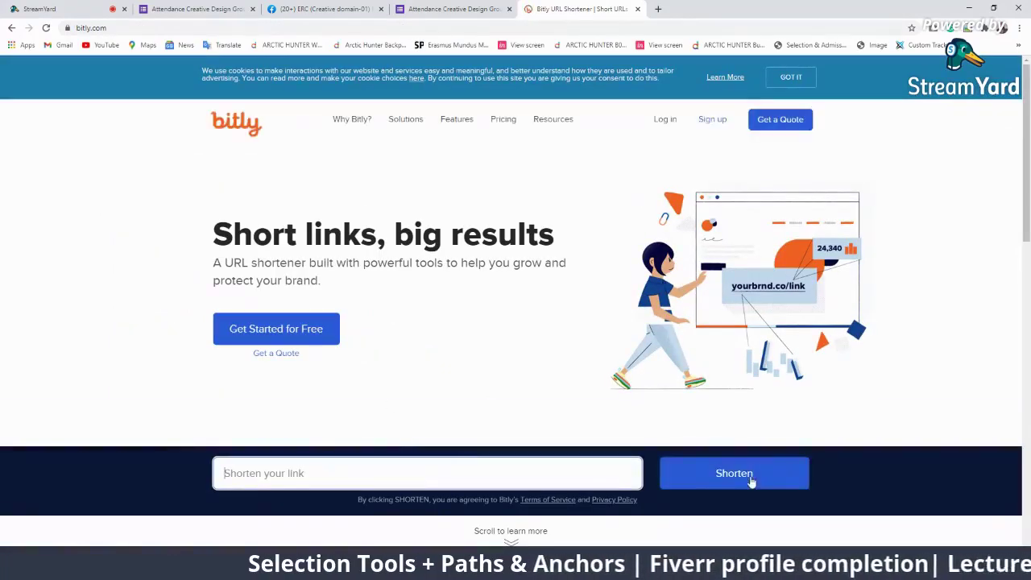
Step: Check the newest StreamYard comments, and find and expand the Fiverr username tips post in the Facebook group
{"action": "left_click", "coordinate": [283, 8]}
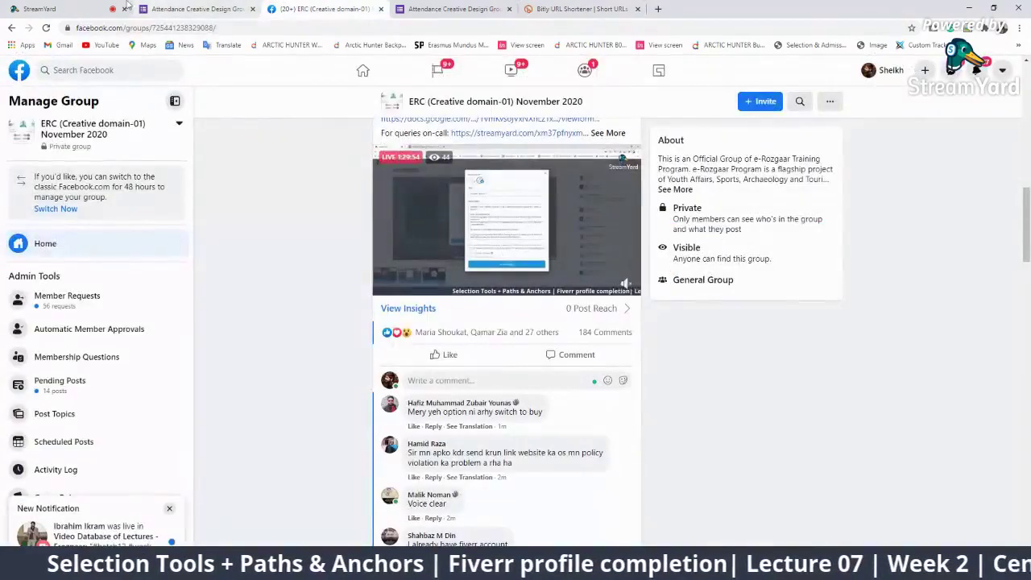
{"action": "left_click", "coordinate": [103, 7]}
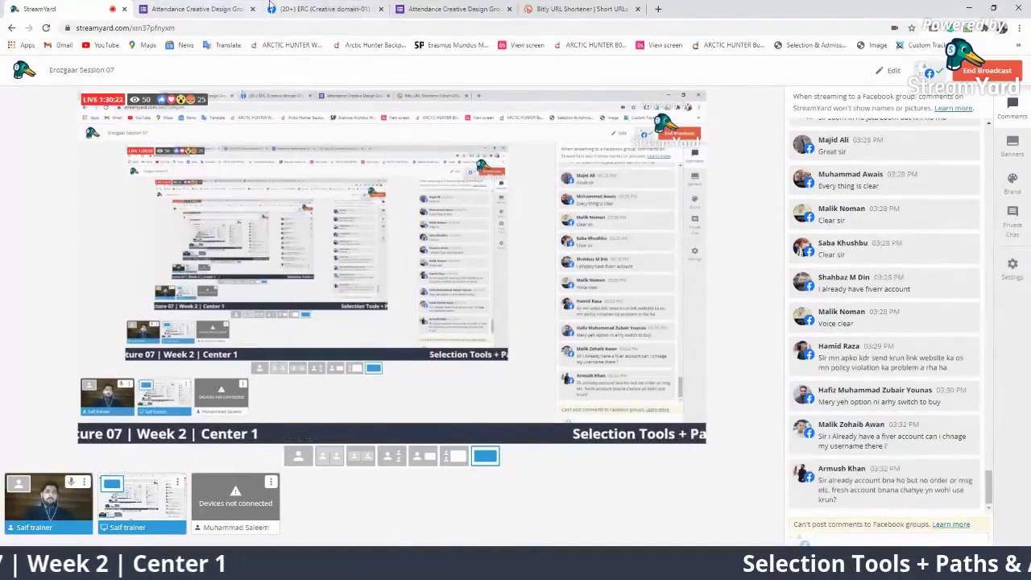
{"action": "left_click", "coordinate": [322, 9]}
{"action": "scroll", "coordinate": [357, 305], "scroll_direction": "up", "scroll_amount": 15}
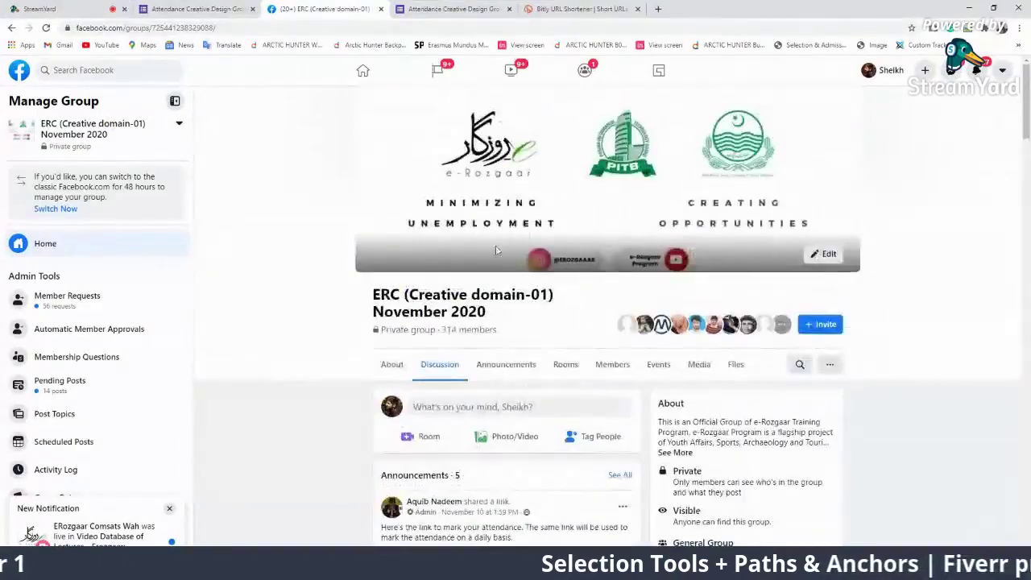
{"action": "scroll", "coordinate": [584, 335], "scroll_direction": "down", "scroll_amount": 3}
{"action": "scroll", "coordinate": [584, 334], "scroll_direction": "down", "scroll_amount": 15}
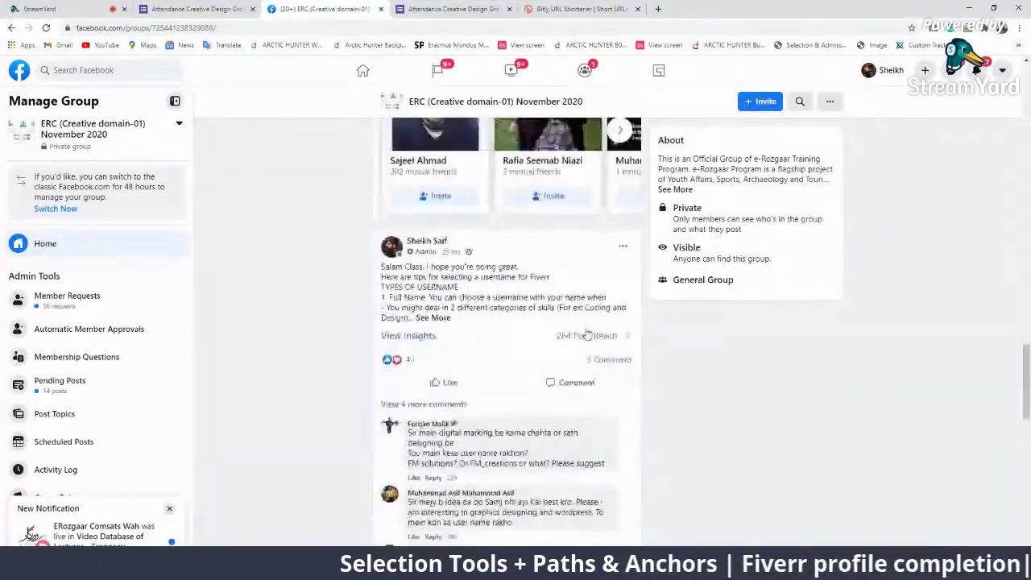
{"action": "scroll", "coordinate": [363, 346], "scroll_direction": "up", "scroll_amount": 1}
{"action": "left_click", "coordinate": [429, 264]}
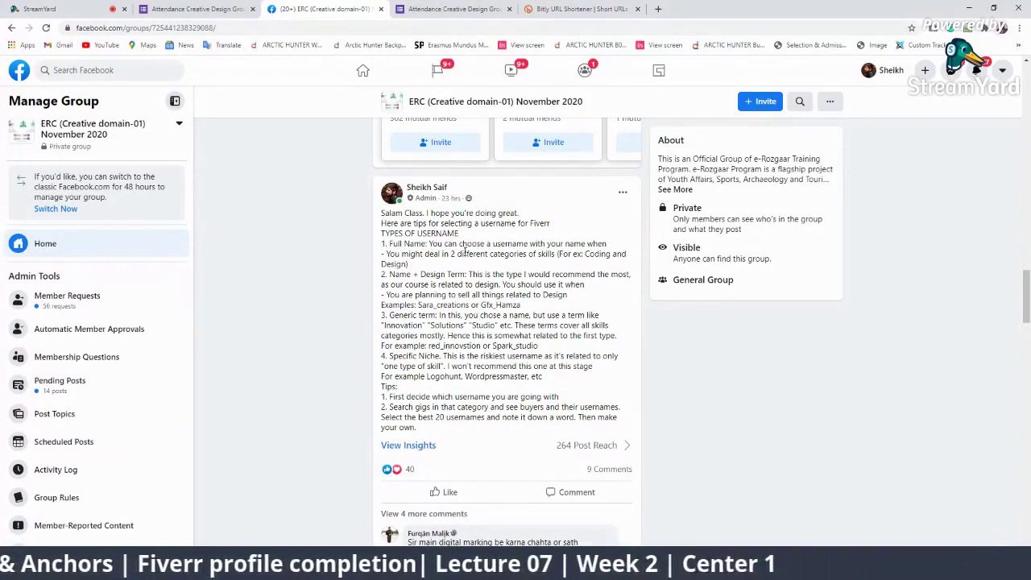
Step: Highlight the "Full Name" and "Name + Design Term" username types in the tips post
{"action": "left_click_drag", "start_coordinate": [427, 244], "coordinate": [388, 243]}
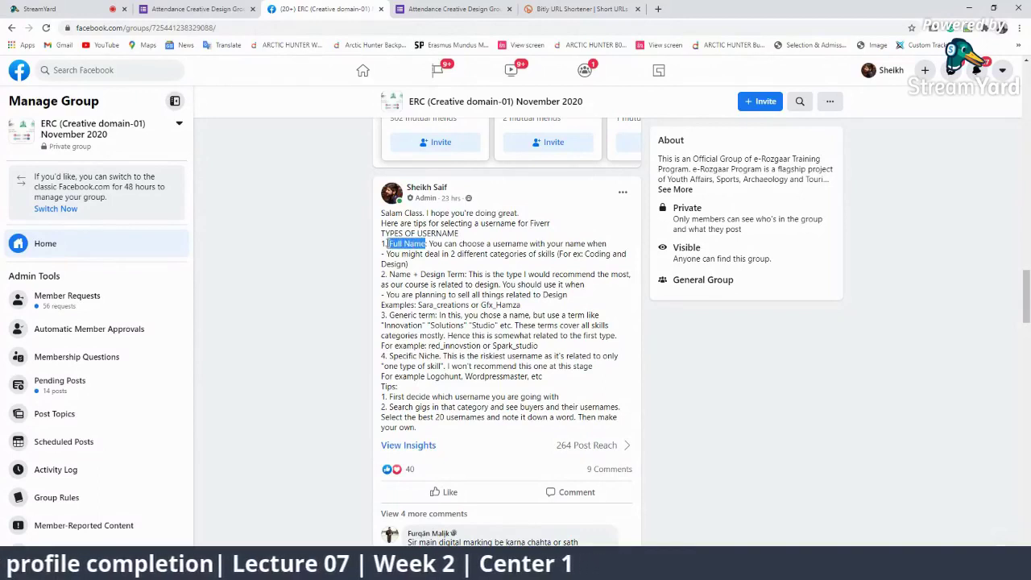
{"action": "left_click_drag", "start_coordinate": [435, 316], "coordinate": [394, 307]}
{"action": "left_click", "coordinate": [419, 320]}
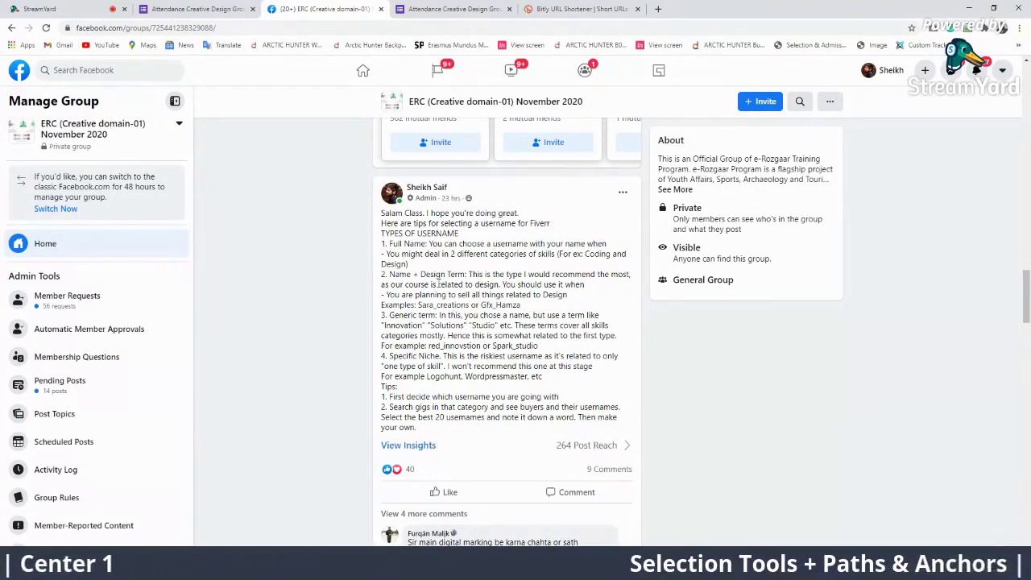
{"action": "left_click_drag", "start_coordinate": [467, 274], "coordinate": [382, 274]}
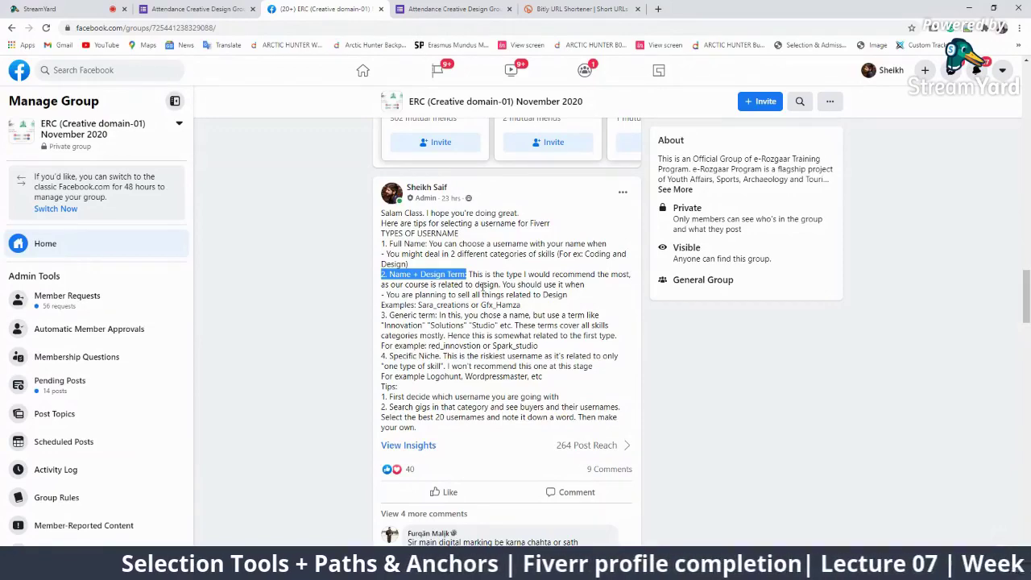
Step: Expand the hidden comments under the username tips post and read through them
{"action": "scroll", "coordinate": [483, 288], "scroll_direction": "down", "scroll_amount": 3}
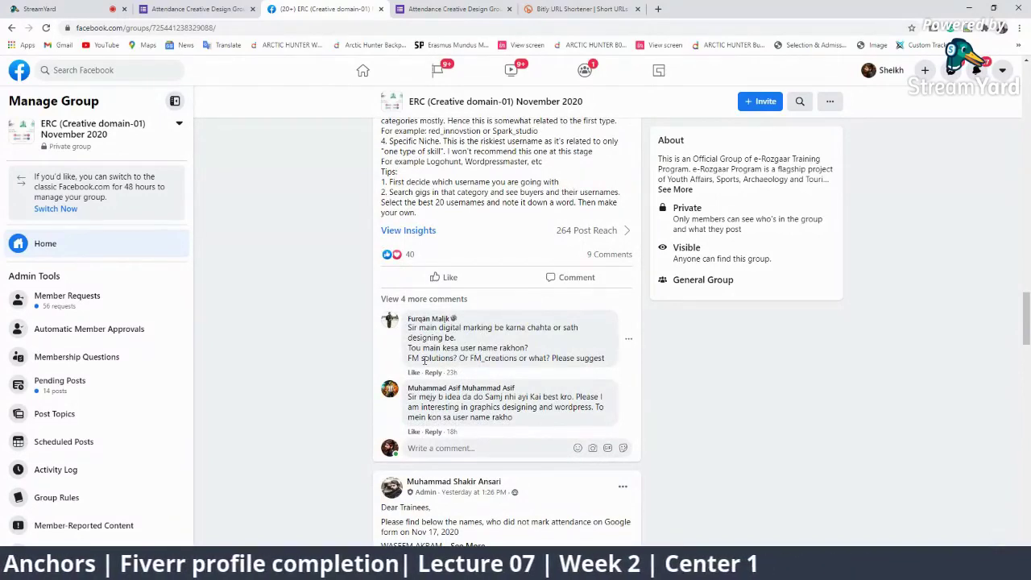
{"action": "left_click", "coordinate": [441, 300]}
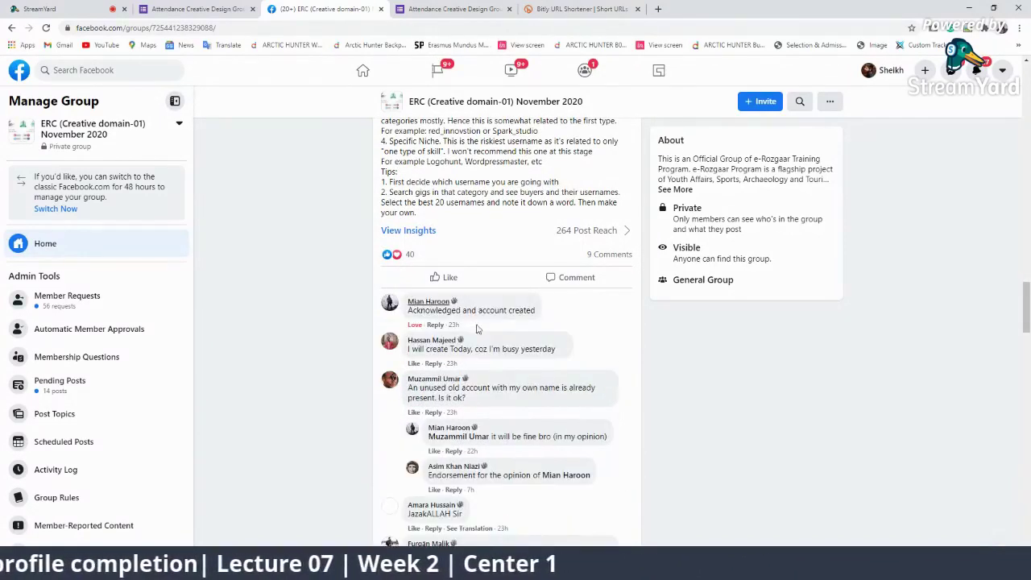
{"action": "scroll", "coordinate": [564, 401], "scroll_direction": "down", "scroll_amount": 2}
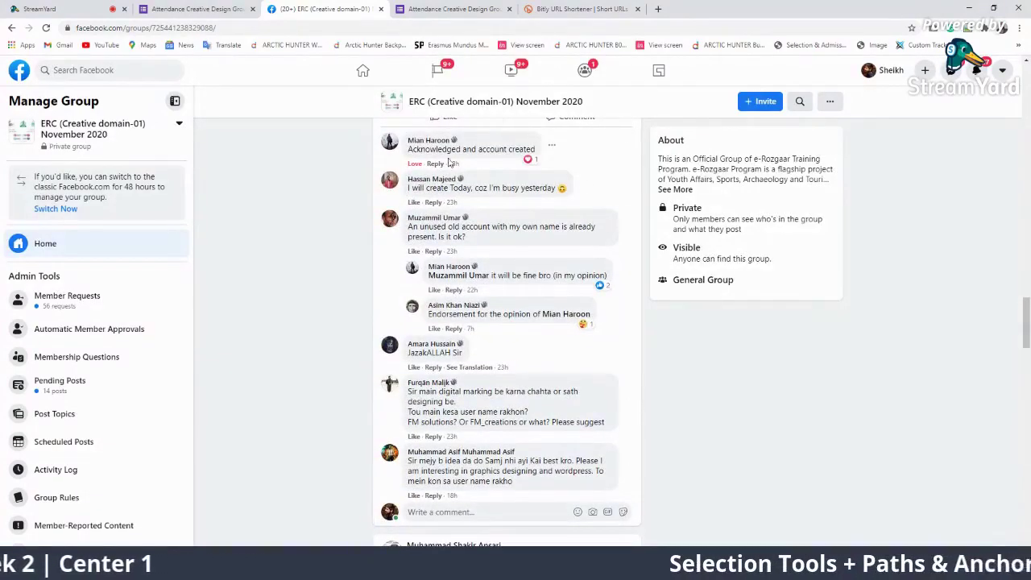
{"action": "scroll", "coordinate": [452, 165], "scroll_direction": "up", "scroll_amount": 2}
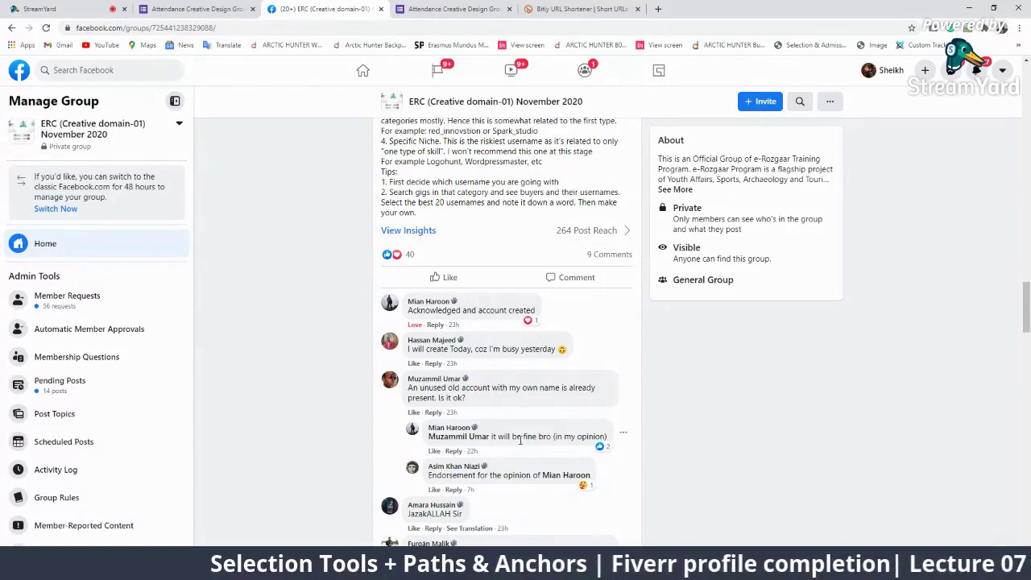
Step: Reply "Use the old account" to the comment about an unused old account, and return to StreamYard
{"action": "left_click", "coordinate": [439, 413]}
{"action": "mouse_move", "coordinate": [568, 475]}
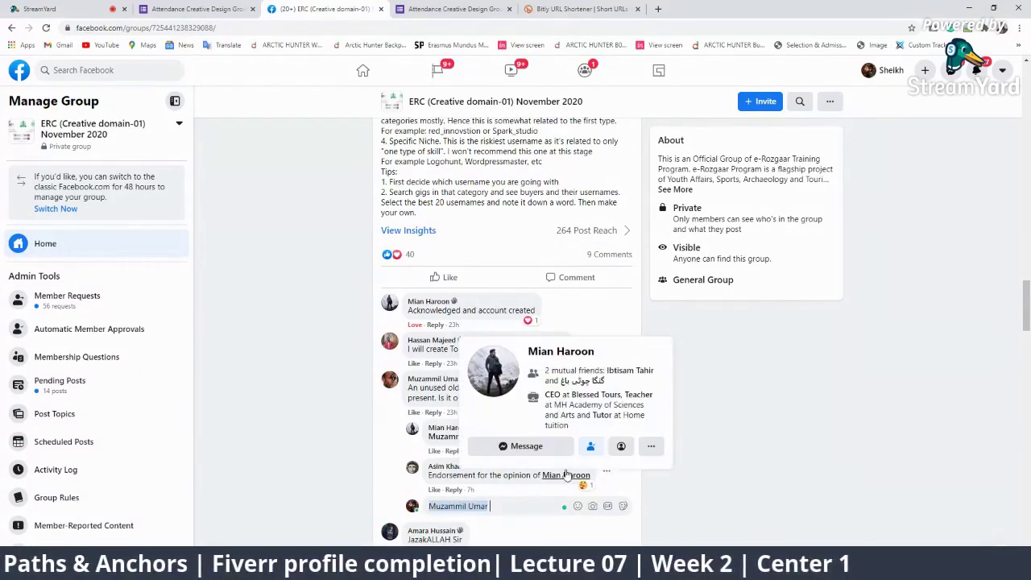
{"action": "type", "text": "Use the ol"}
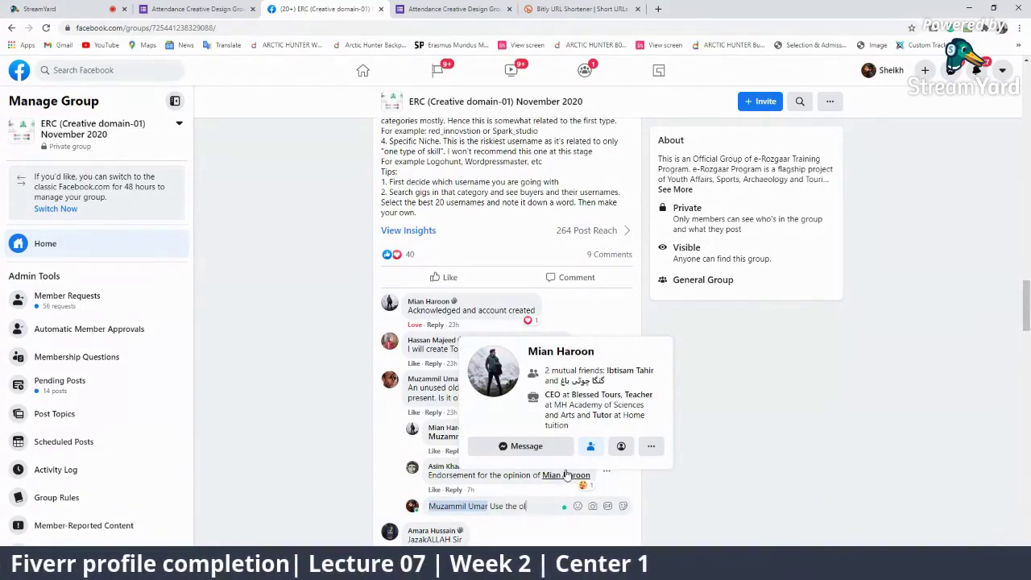
{"action": "type", "text": "d account"}
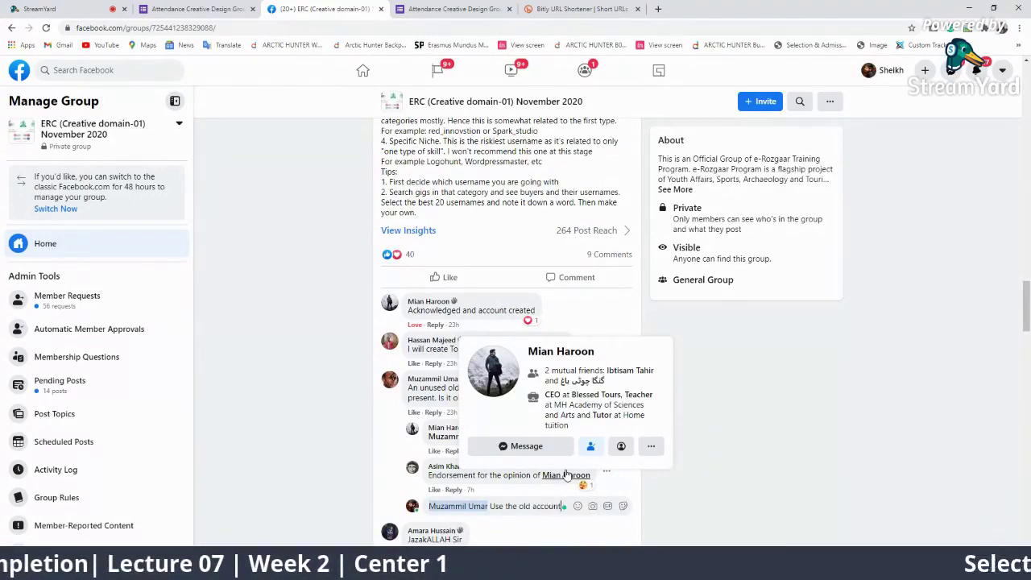
{"action": "key", "text": "Return"}
{"action": "left_click", "coordinate": [20, 8]}
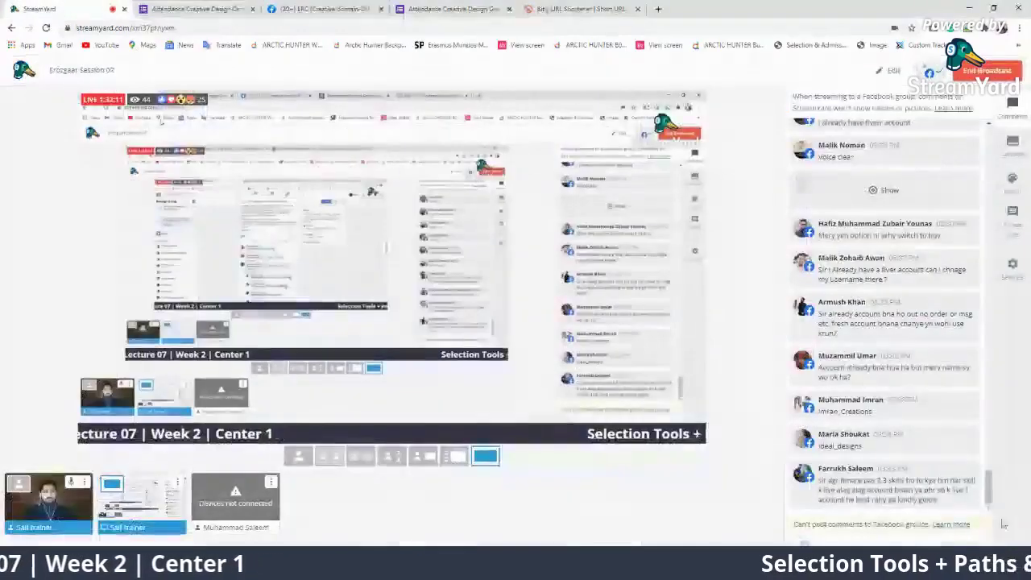